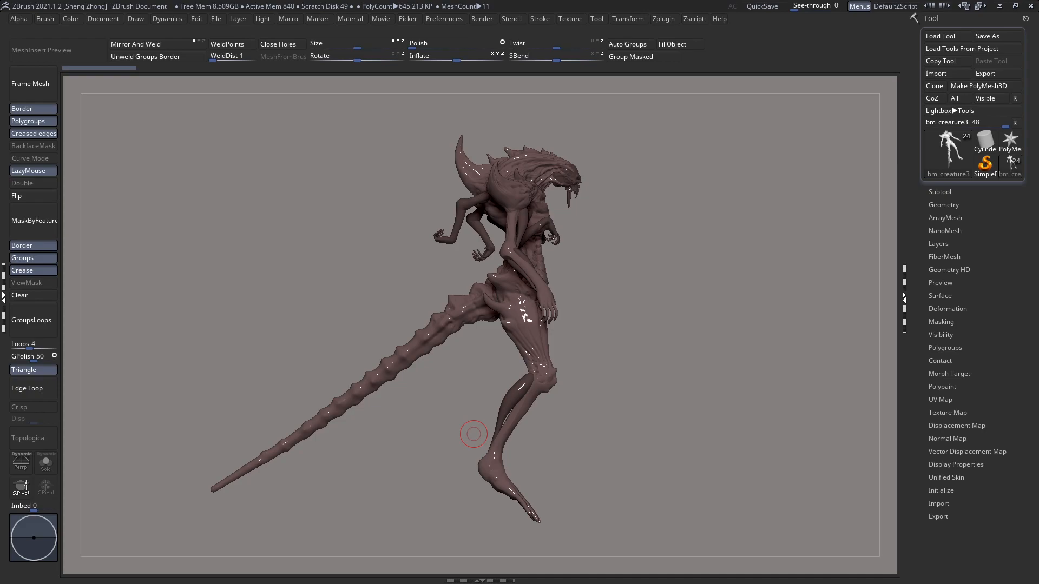
Step: Switch the Standard brush to the M channel so that it affects only the material
alt+right_drag(626, 284, 573, 336)
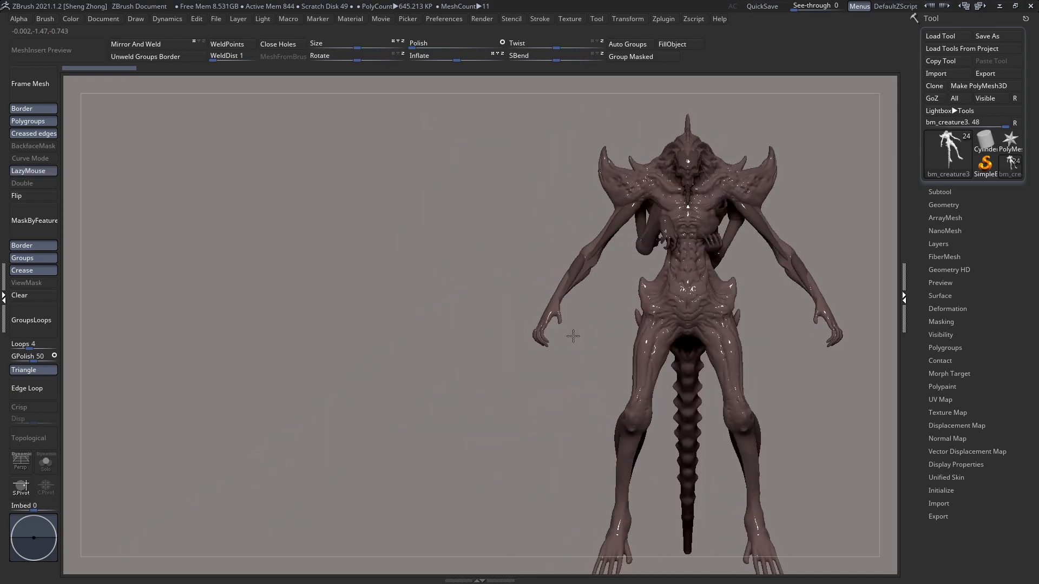
alt+right_drag(690, 267, 494, 279)
ctrl+right_drag(494, 243, 494, 308)
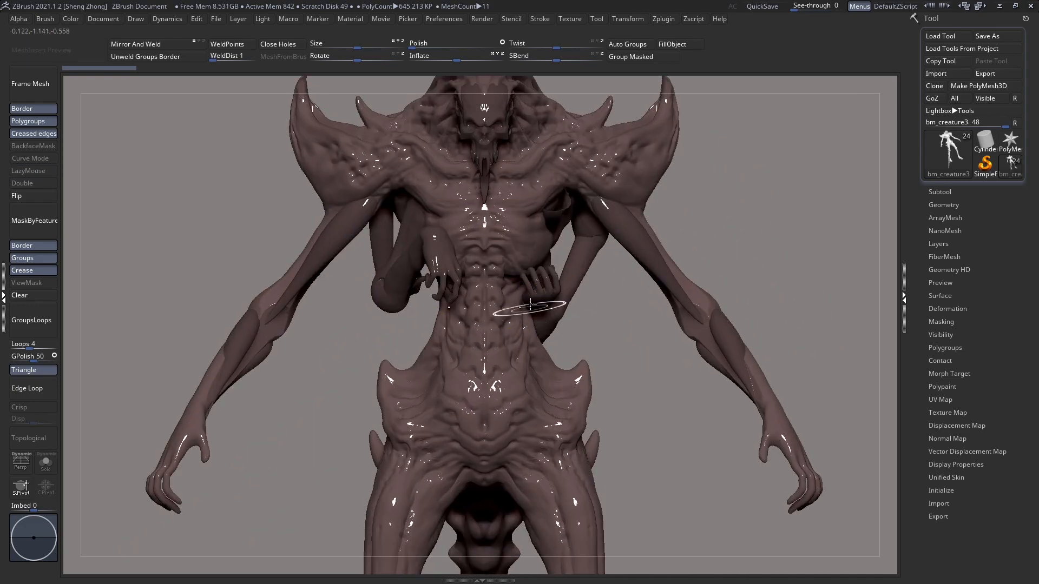
ctrl+right_drag(506, 260, 395, 264)
key(space)
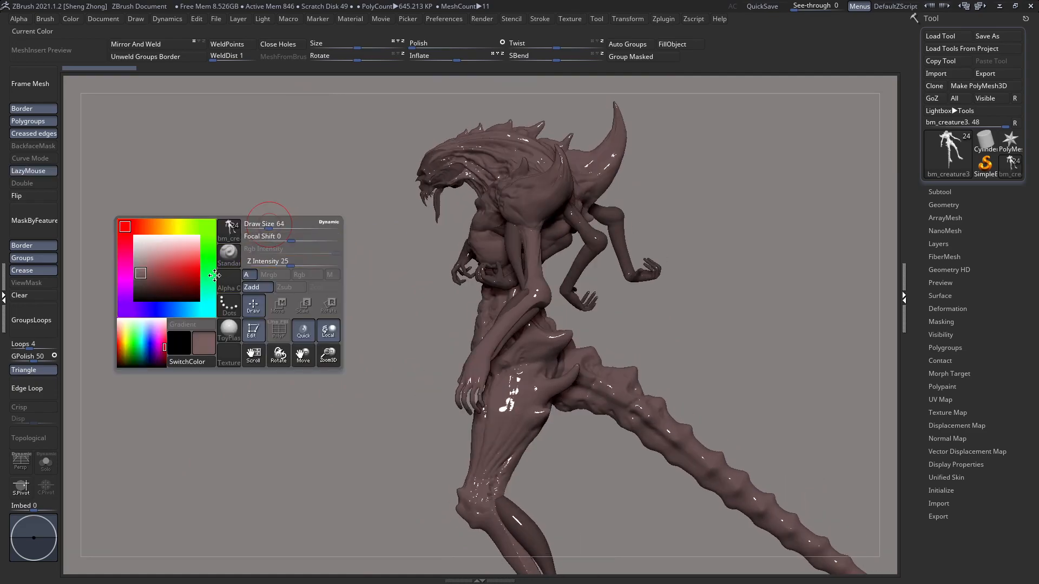
key(space)
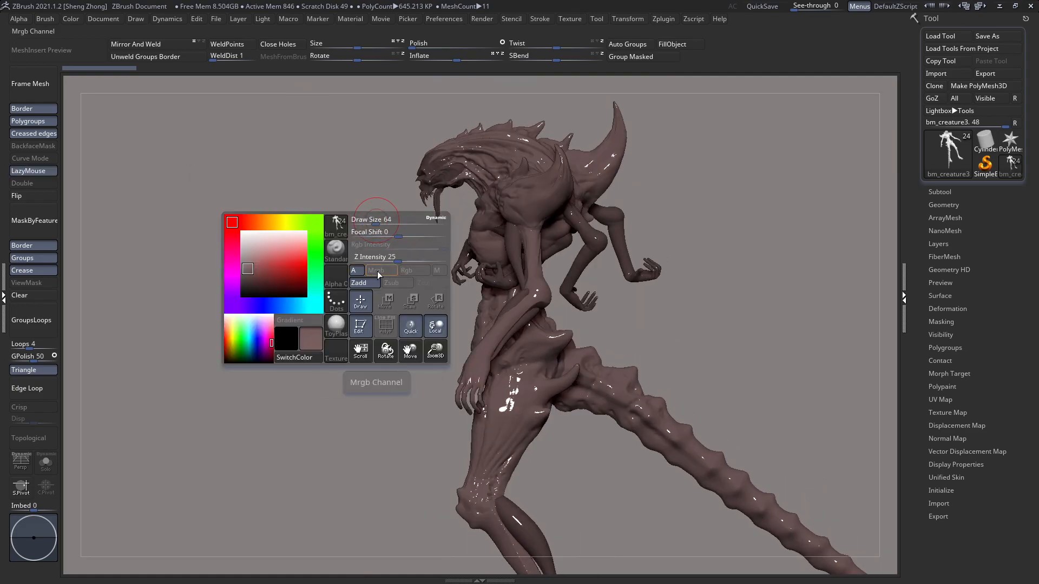
key(space)
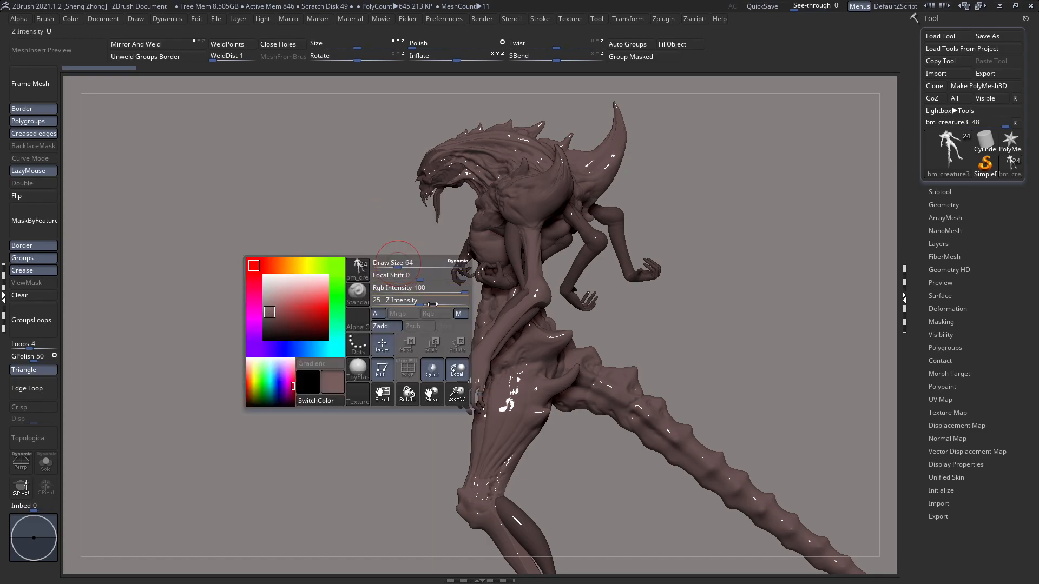
key(shift+f)
key(shift+f)
key(l)
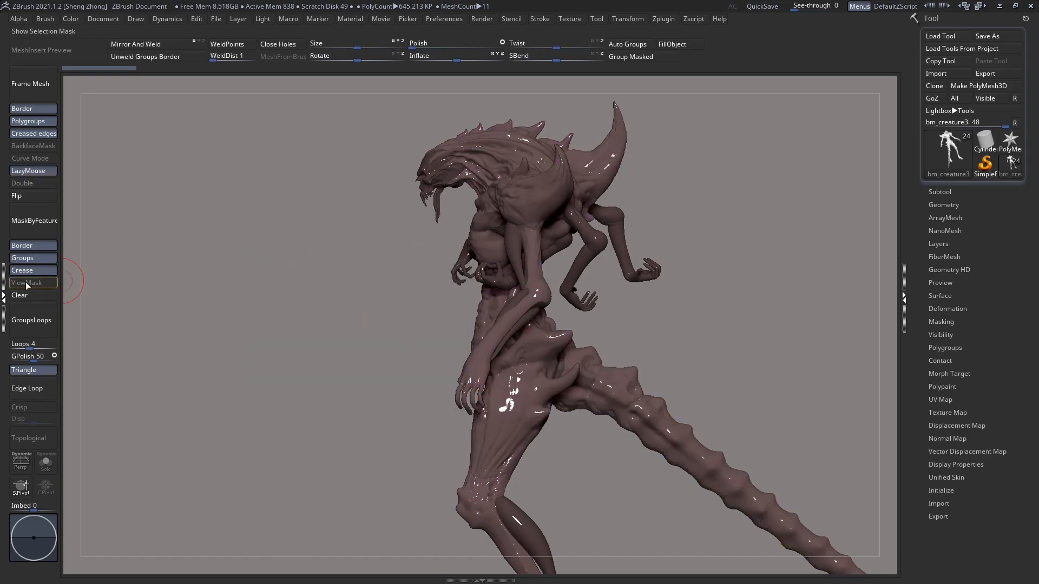
Step: Fill the creature's main body with the ToyPlastic material and the current brown colour, using the Rgb channel for the colour
key(space)
click(256, 310)
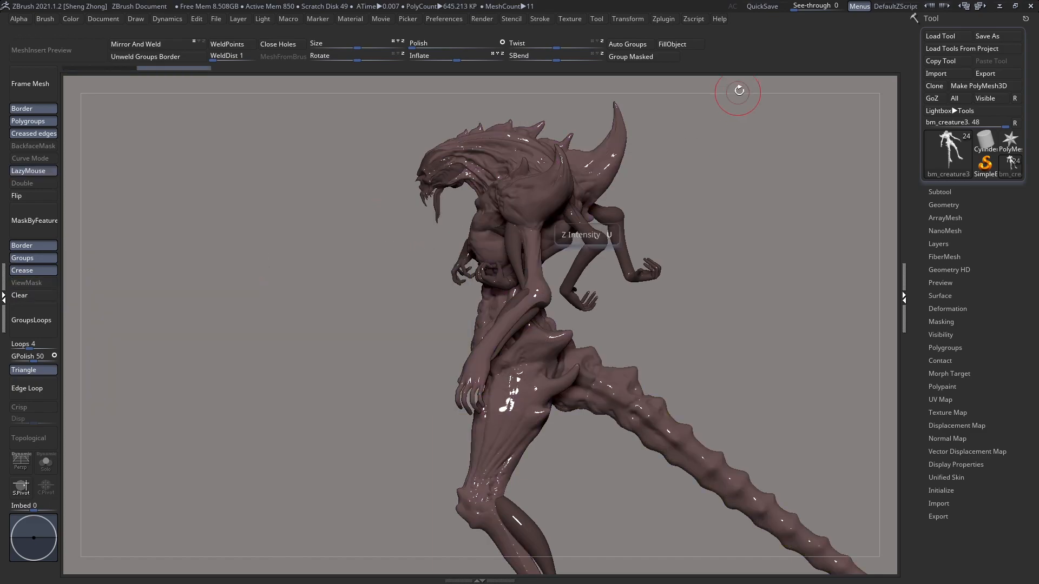
click(687, 48)
Step: Select the small bent arm in front of the creature's chest and fill it with the current brown
right_drag(517, 264, 548, 268)
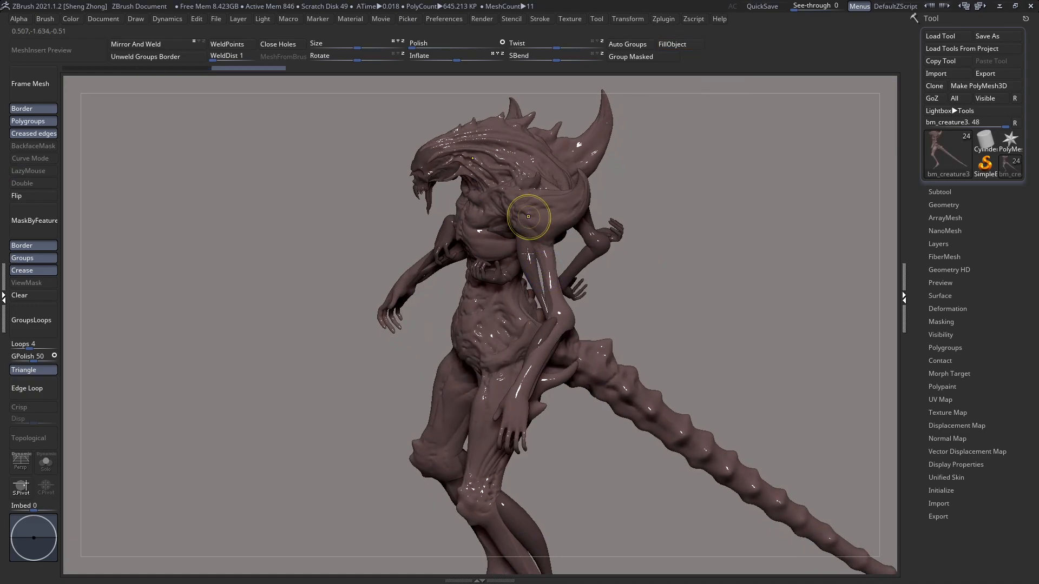
ctrl+right_drag(528, 216, 514, 253)
key(shift+f)
right_drag(452, 260, 509, 280)
alt+click(481, 288)
alt+click(386, 266)
alt+click(385, 251)
click(679, 47)
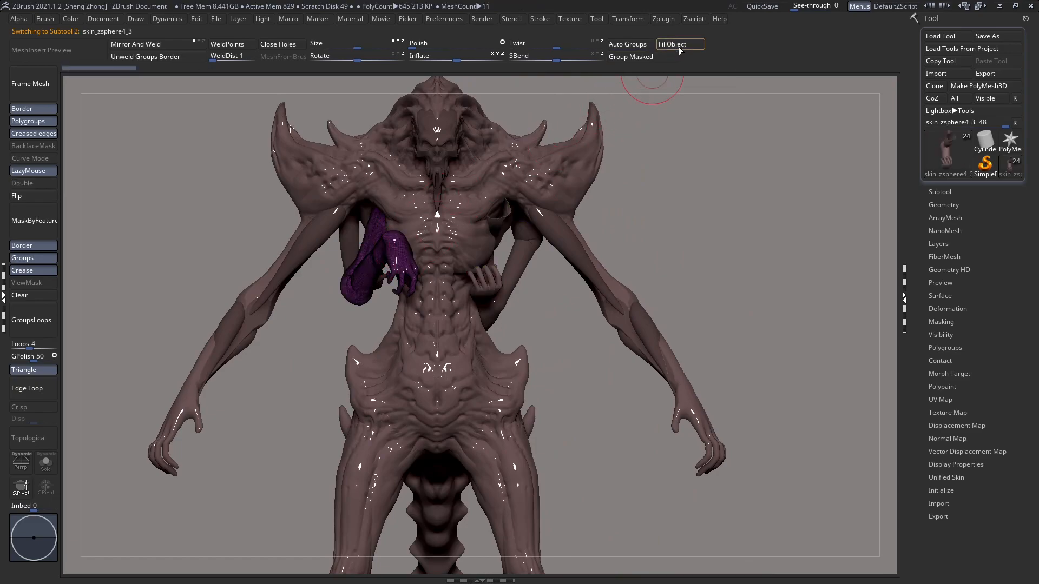
Step: Select the other pair of small arms attached behind the torso and fill them with the same brown
right_drag(587, 209, 369, 259)
alt+click(487, 224)
click(672, 44)
Step: Try a lighter and a much darker brown as the main colour to reveal which subtools are still unfilled
key(space)
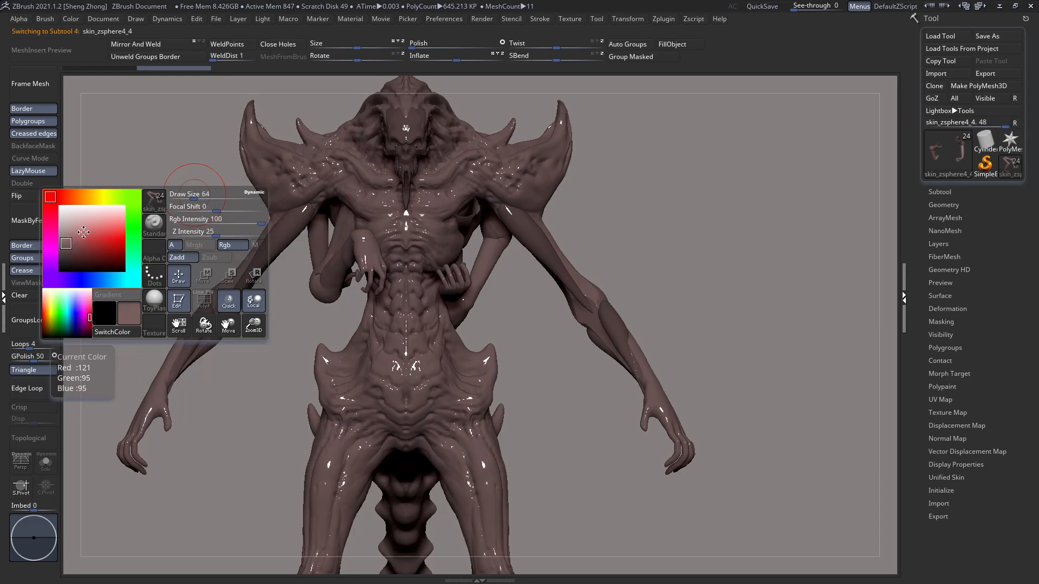
click(66, 233)
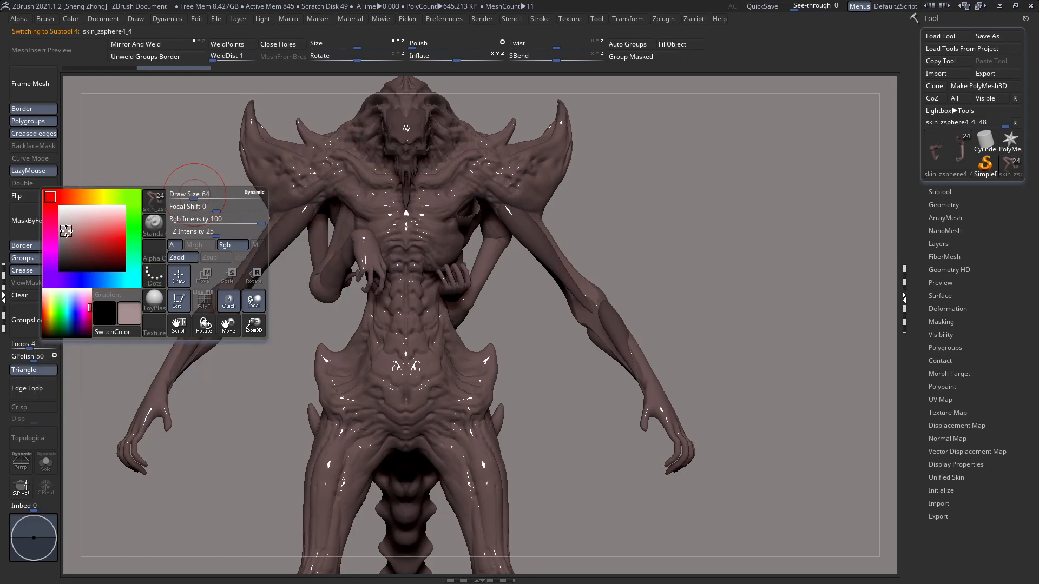
click(69, 232)
alt+right_drag(380, 227, 442, 246)
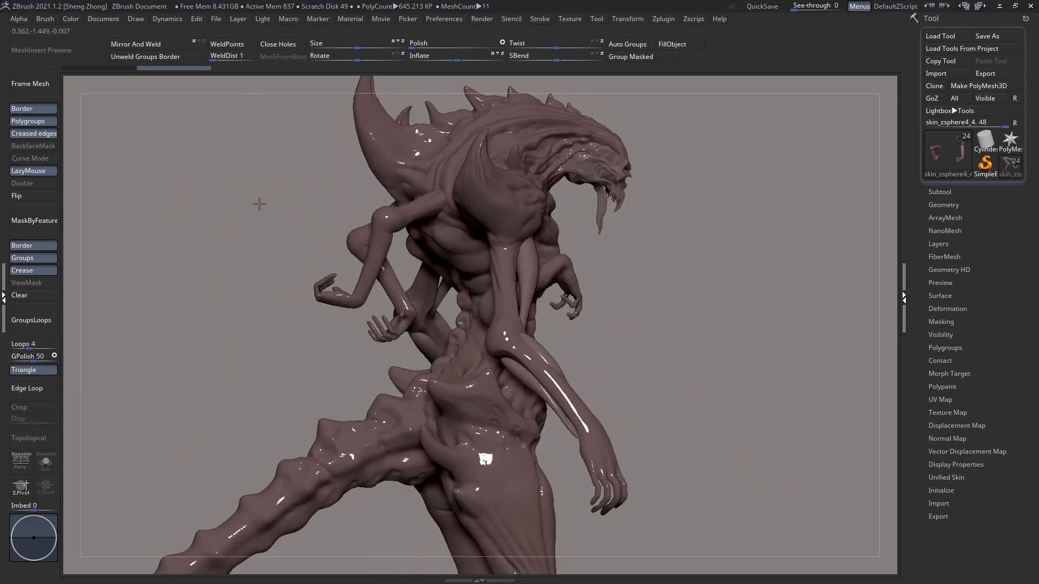
key(space)
click(142, 256)
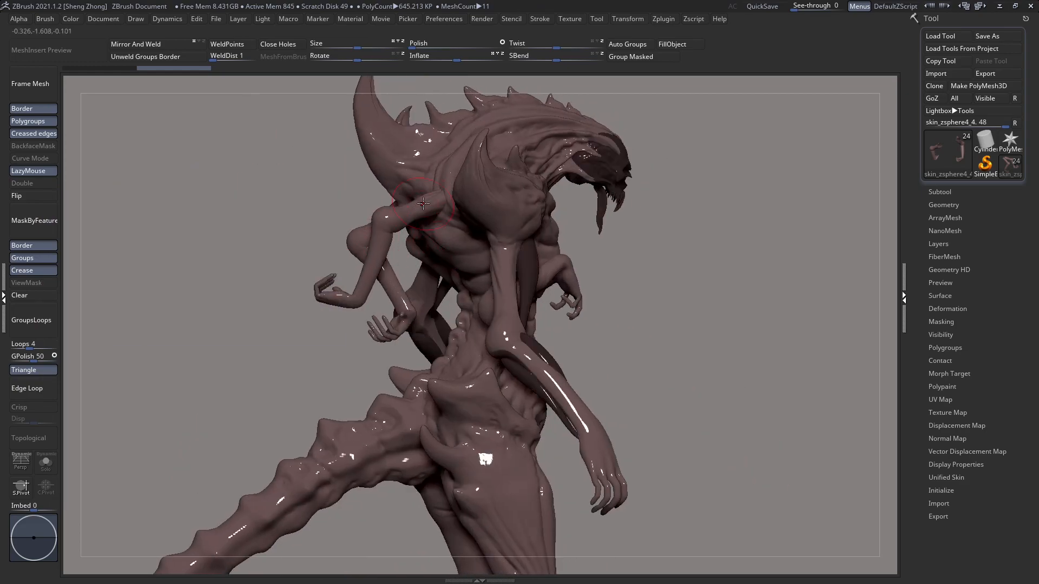
Step: Set the Standard brush to Rgb only at Rgb Intensity 100, with Zadd turned off
key(space)
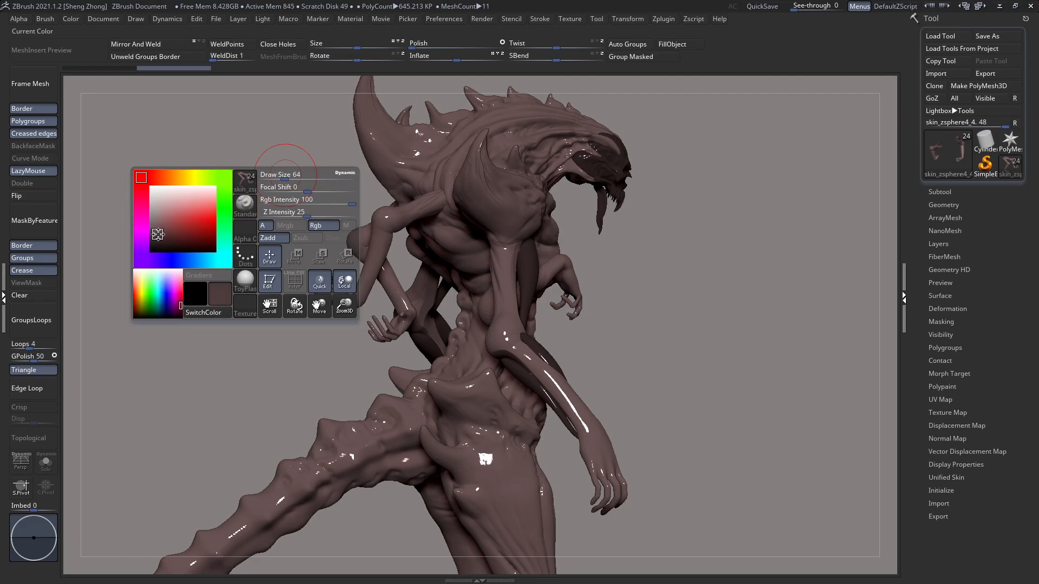
key(space)
click(151, 247)
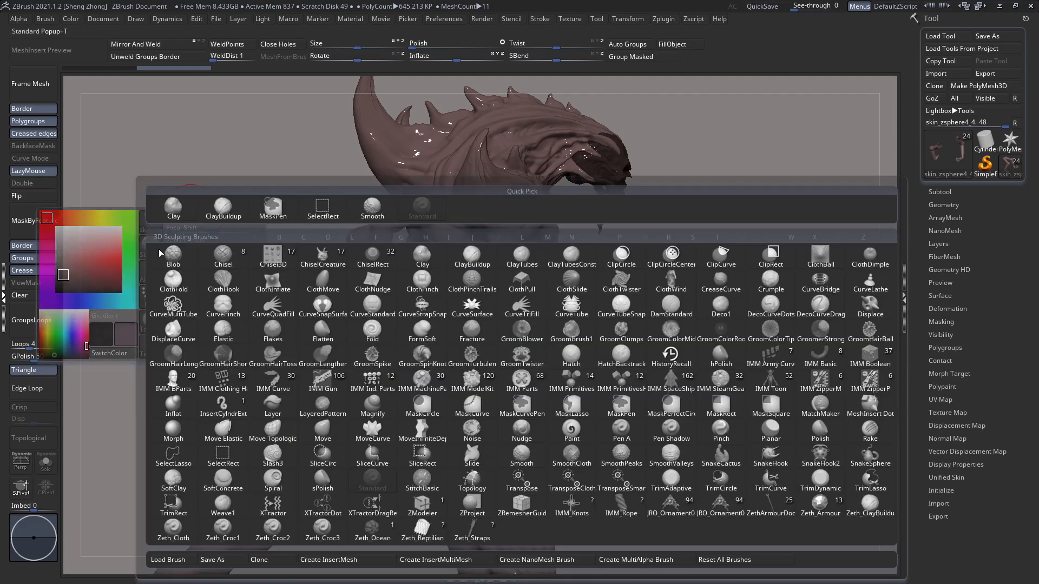
key(space)
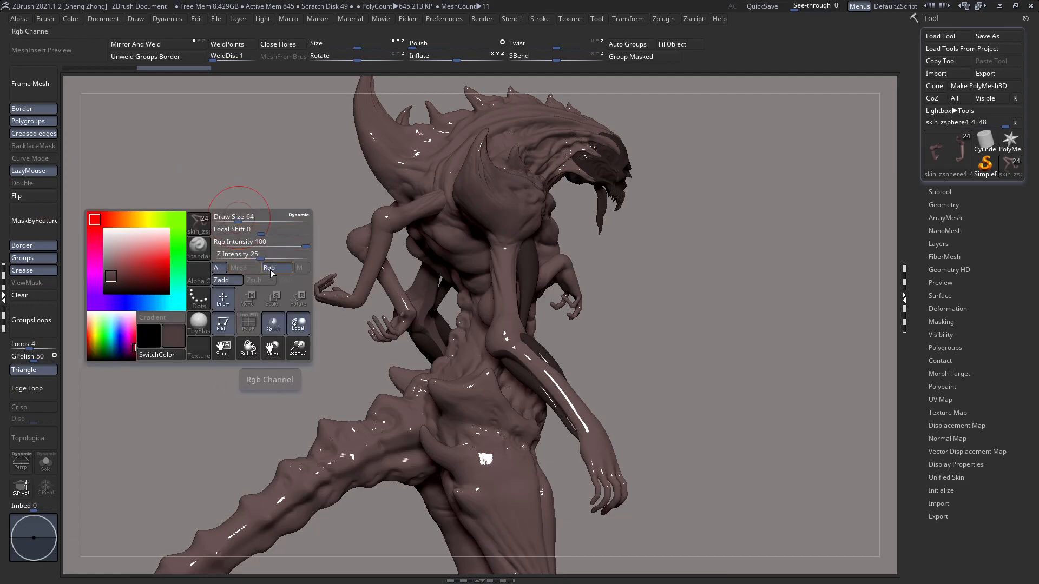
key(space)
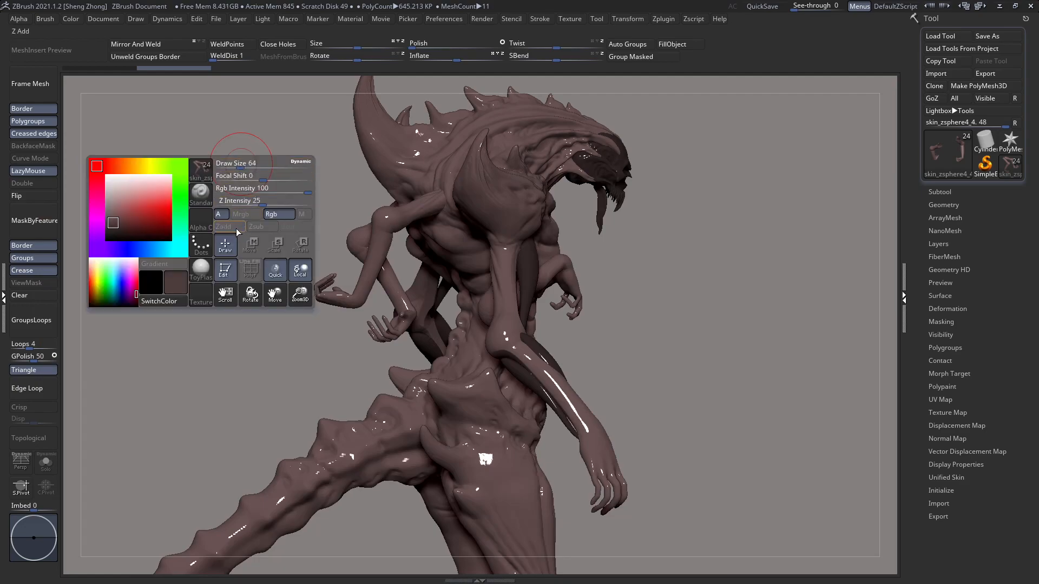
key(space)
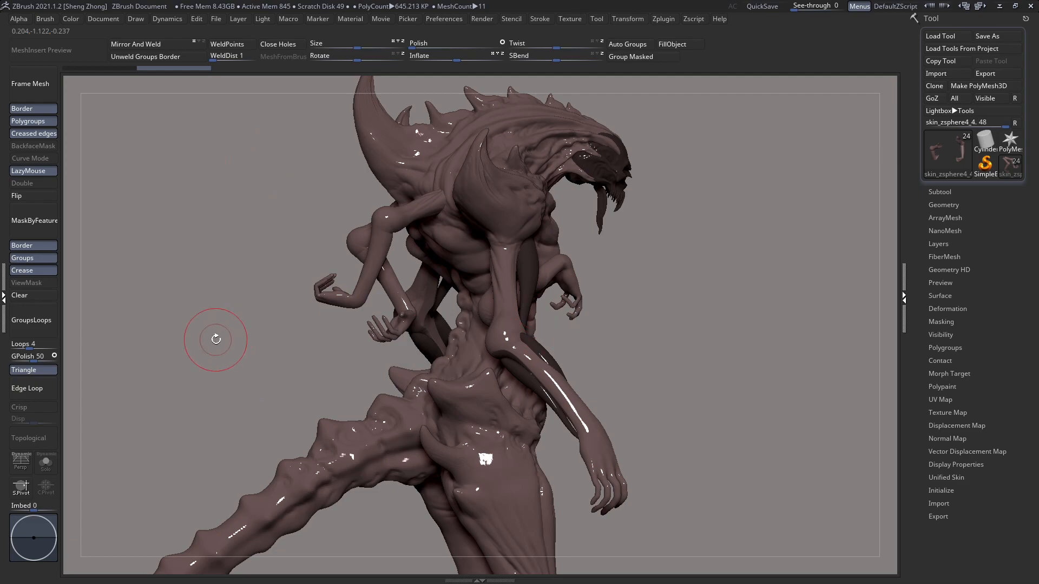
Step: Select the skull-like face subtool and fill it with the base brown
drag(267, 301, 267, 309)
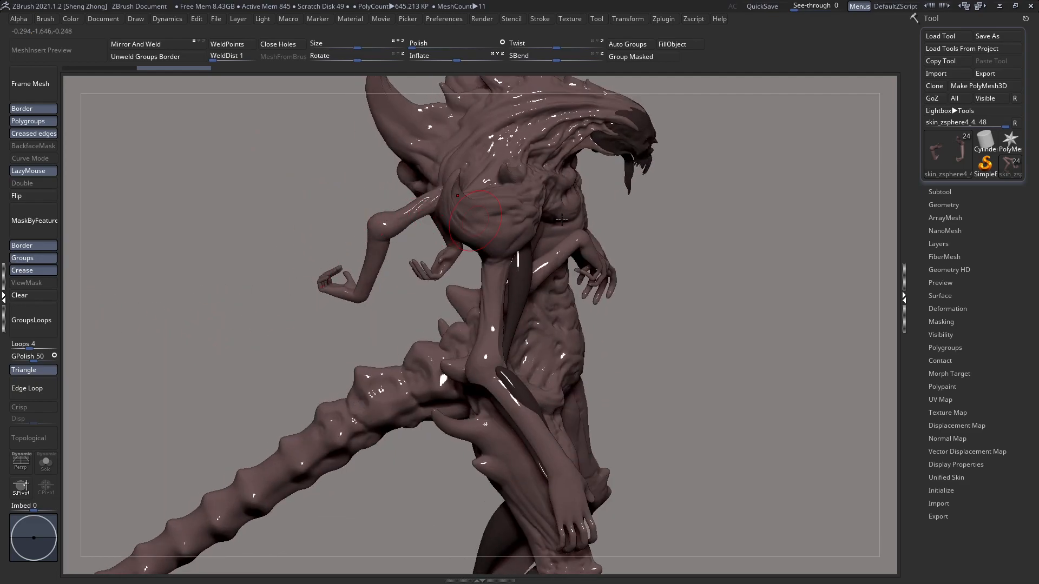
alt+drag(602, 202, 560, 309)
alt+click(606, 242)
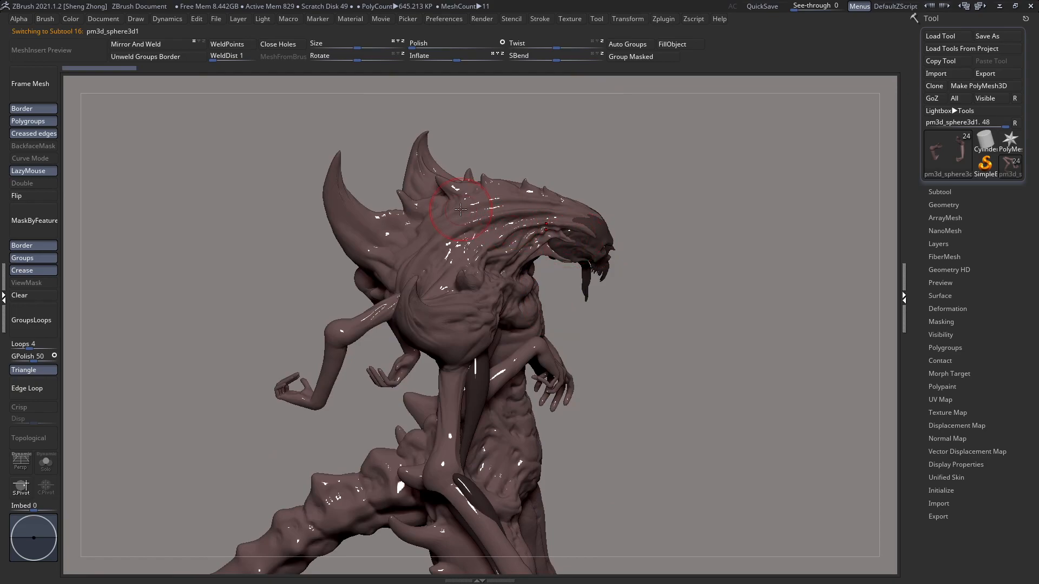
right_drag(502, 221, 495, 221)
key(space)
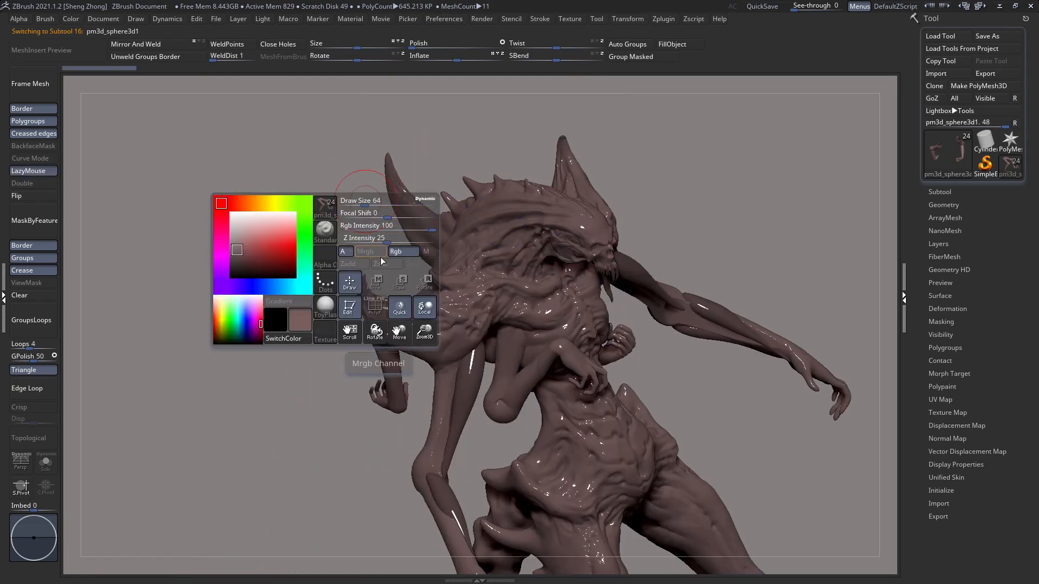
shift+right_drag(400, 248, 347, 212)
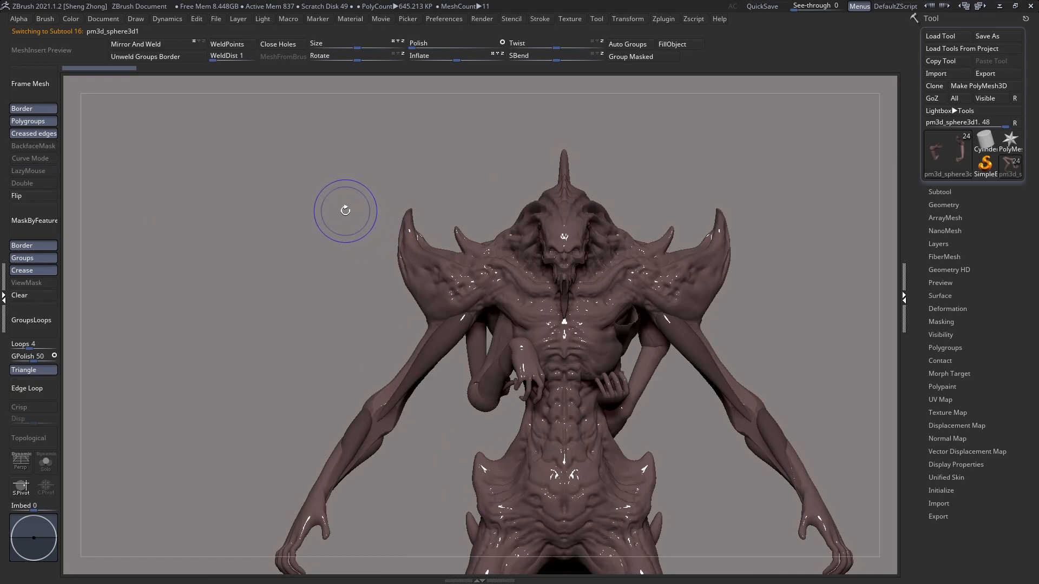
alt+click(511, 277)
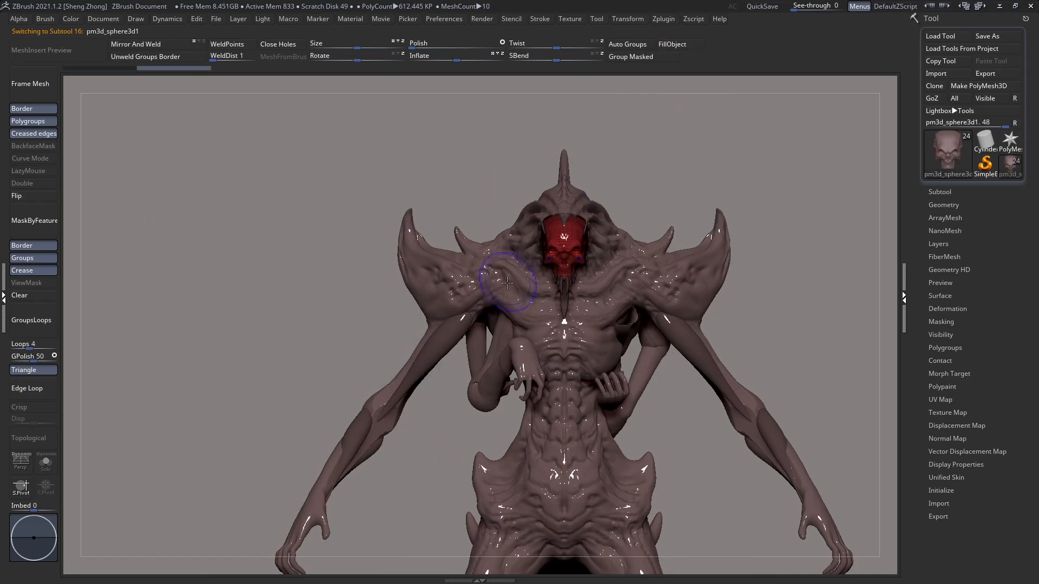
Step: Fill the separate muscle pieces on the upper arms and forearms with the base brown
alt+click(440, 349)
alt+right_drag(441, 348, 441, 249)
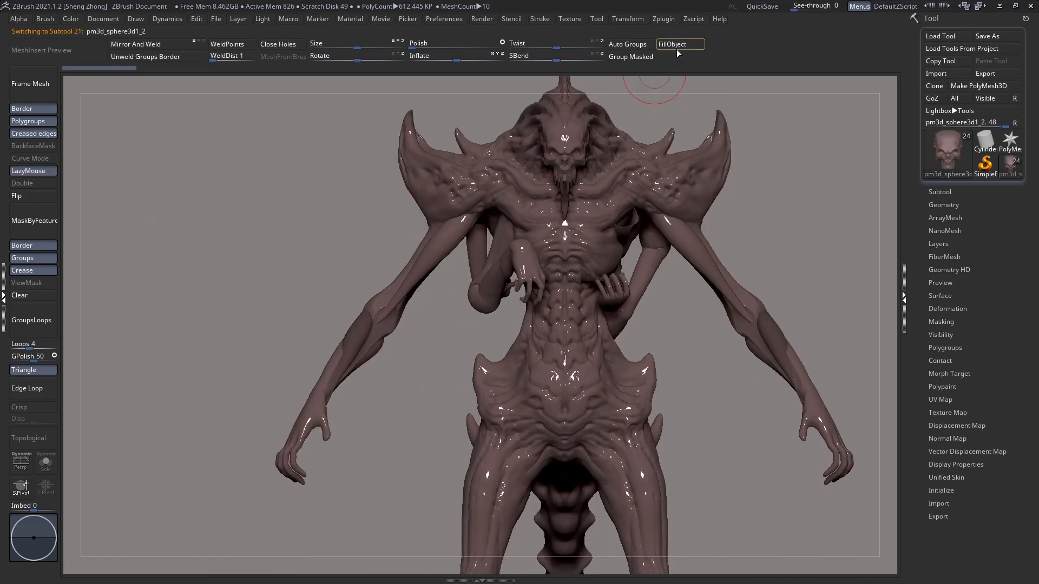
click(676, 48)
alt+click(361, 327)
click(682, 50)
Step: Select the separate muscle pieces on the lower legs and fill them with the base brown
alt+right_drag(611, 460, 533, 403)
ctrl+right_drag(533, 403, 425, 401)
alt+right_drag(575, 429, 458, 374)
alt+click(561, 357)
click(683, 50)
Step: Check the subtools with the polyframe display and make the creature's main body the active subtool
key(shift+f)
key(shift+f)
right_drag(591, 236, 473, 346)
alt+click(503, 220)
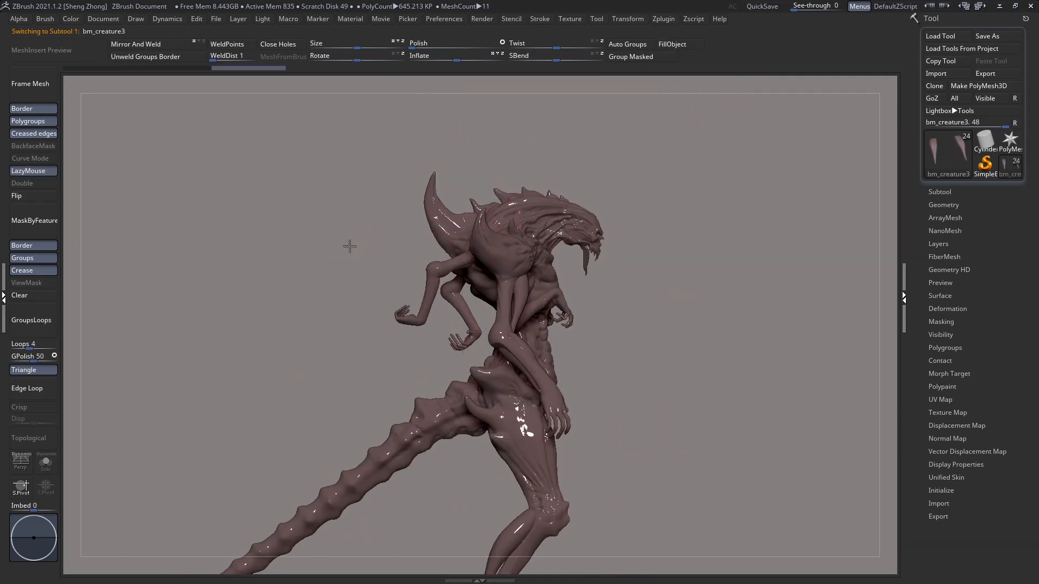
Step: Choose a darker brown and paint a first stroke on the side of the head at Draw Size 43
key(space)
key(space)
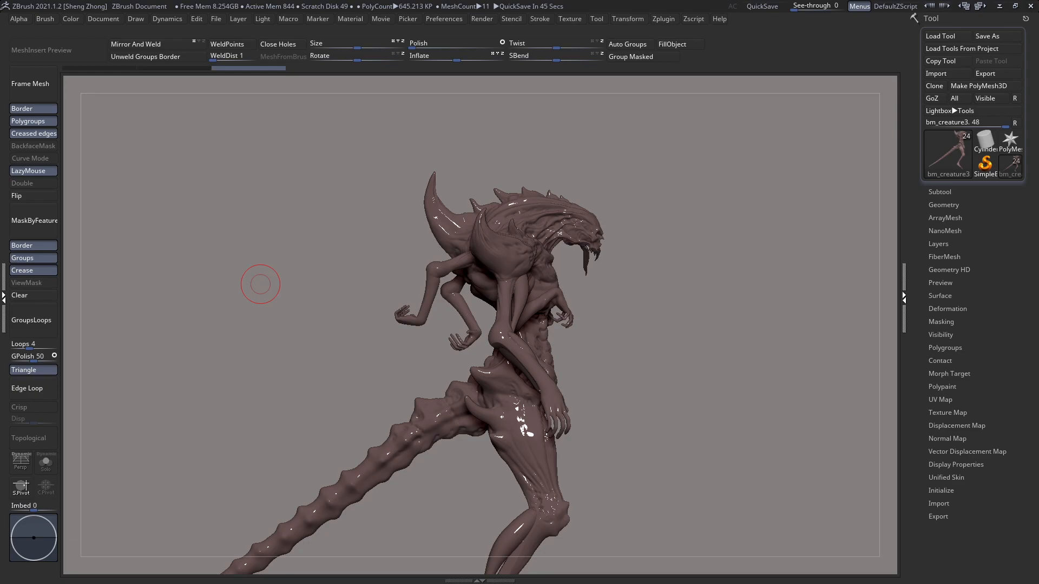
drag(260, 284, 465, 308)
right_drag(423, 250, 413, 262)
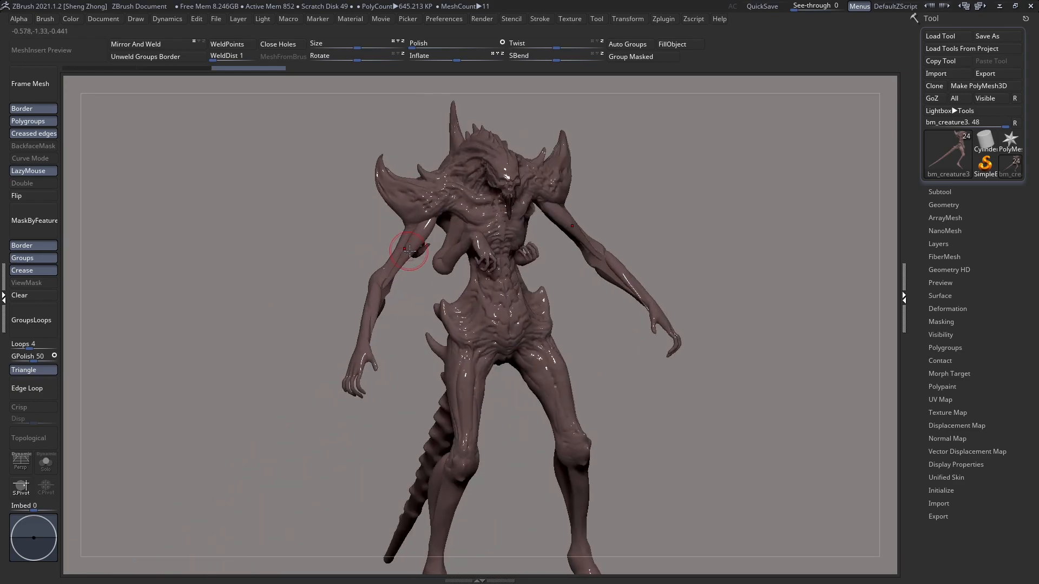
mouse_move(488, 136)
ctrl+right_down()
mouse_move(530, 227)
mouse_move(492, 277)
mouse_move(501, 238)
ctrl+right_up()
key(space)
drag(504, 233, 496, 234)
right_drag(487, 266, 495, 311)
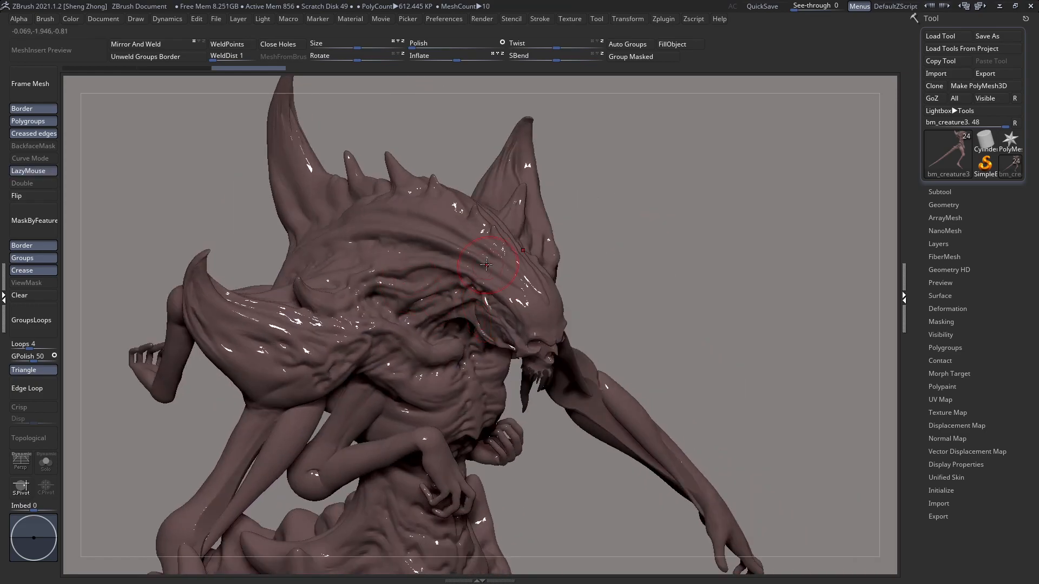
drag(494, 265, 488, 274)
Step: Turn off LazyMouse and adjust the brush settings for freehand colour painting
key(space)
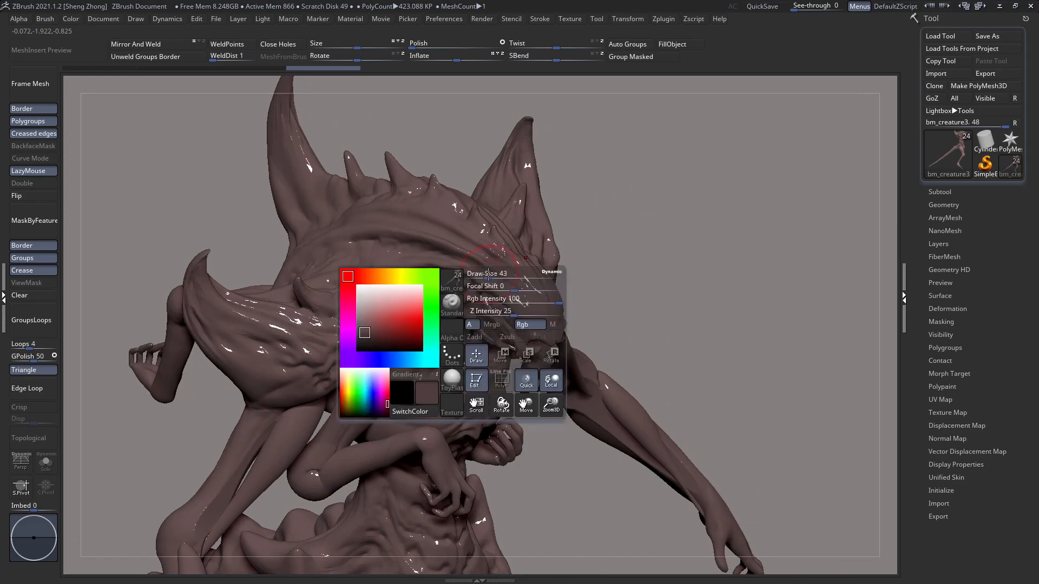
click(28, 171)
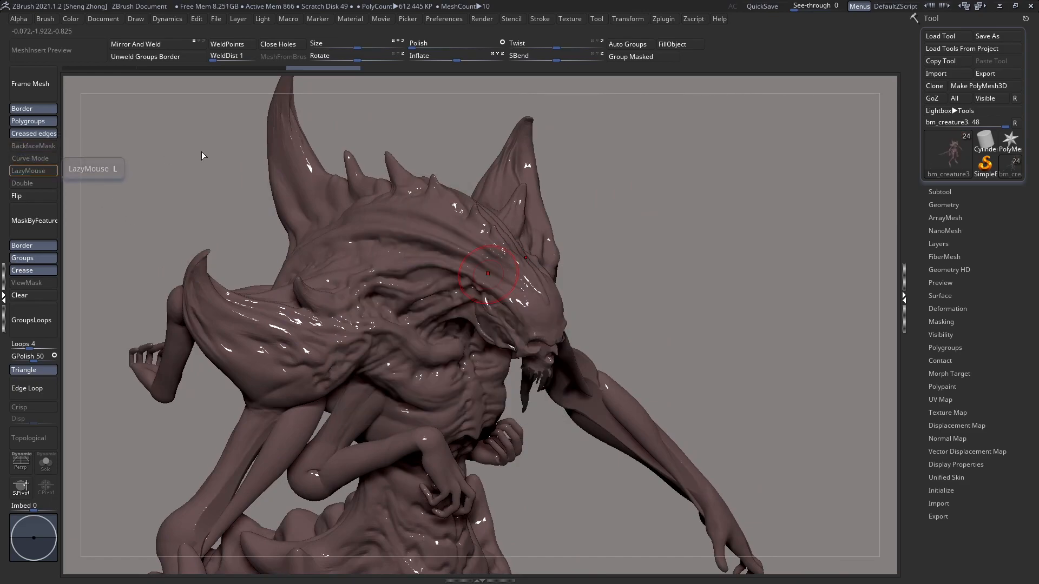
key(space)
click(383, 155)
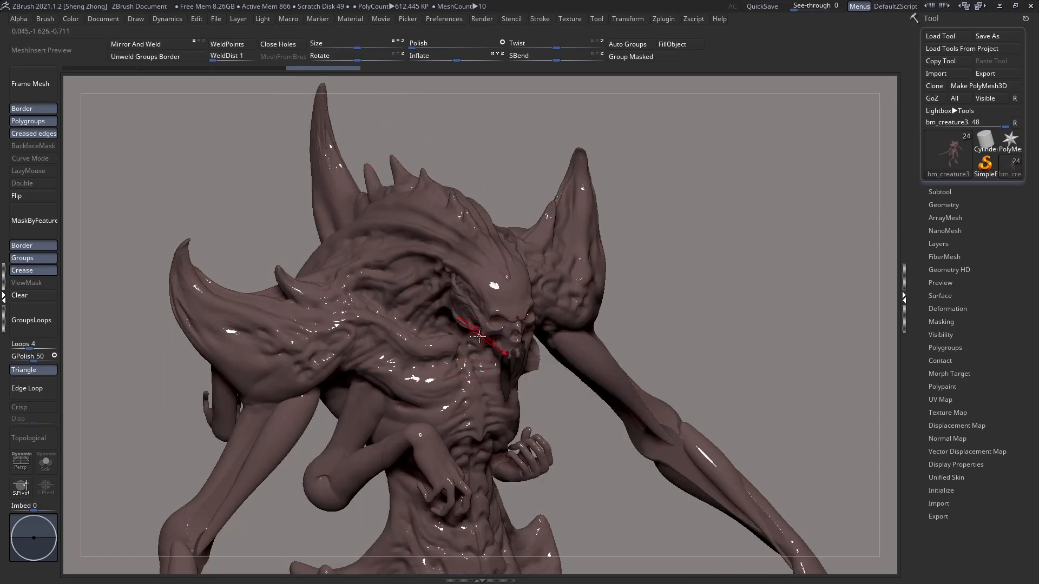
Step: Lower the Rgb Intensity to 3 and test soft dark brown strokes on the side of the head crest
alt+click(466, 233)
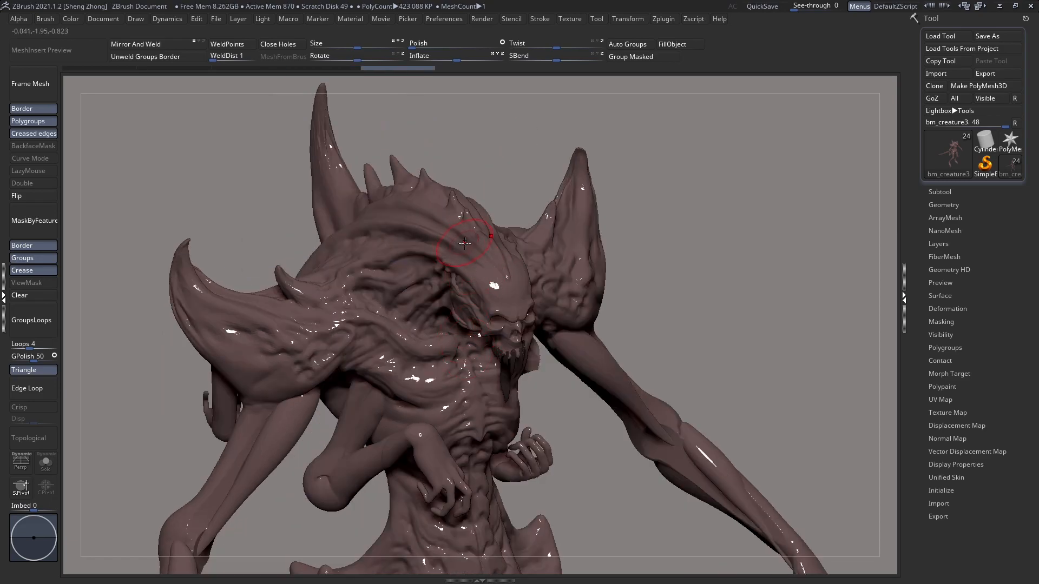
drag(412, 223, 435, 224)
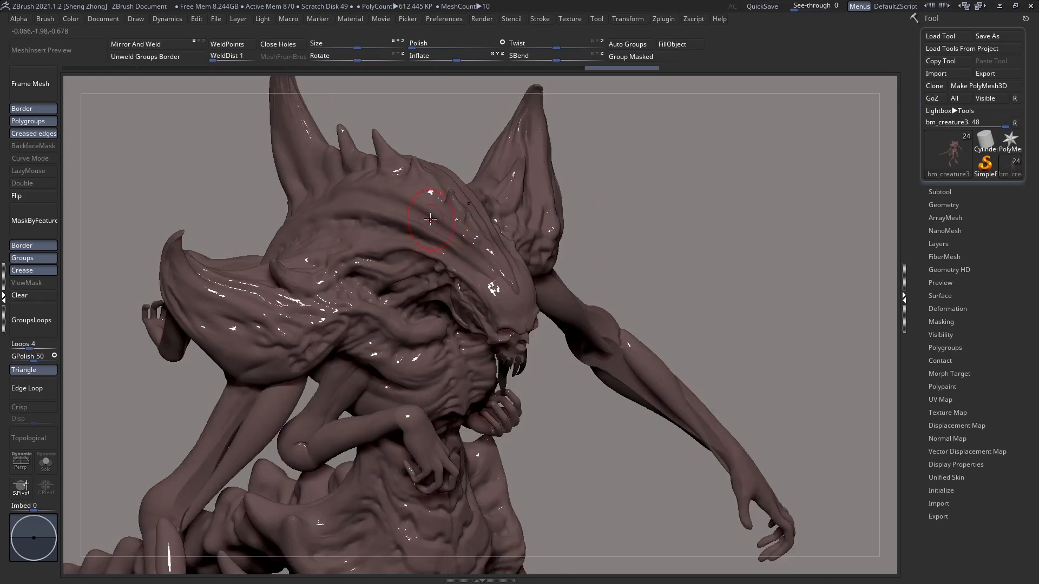
key(space)
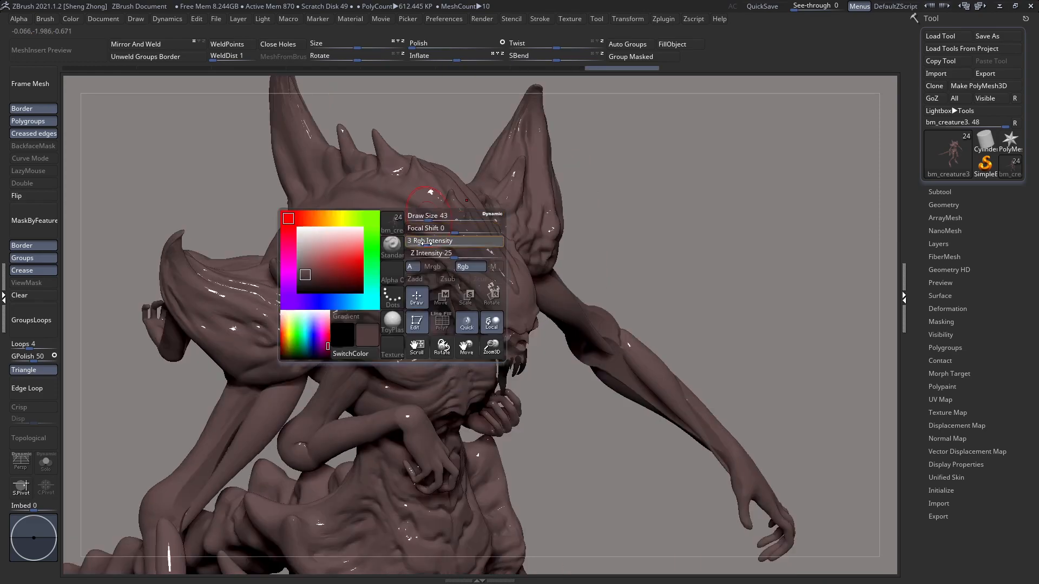
drag(433, 225, 435, 224)
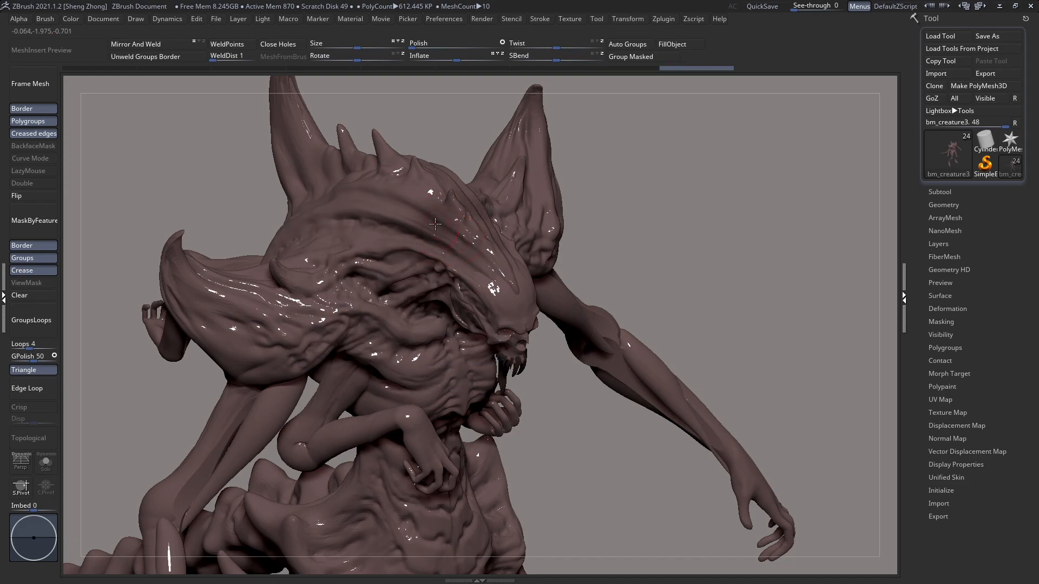
key(space)
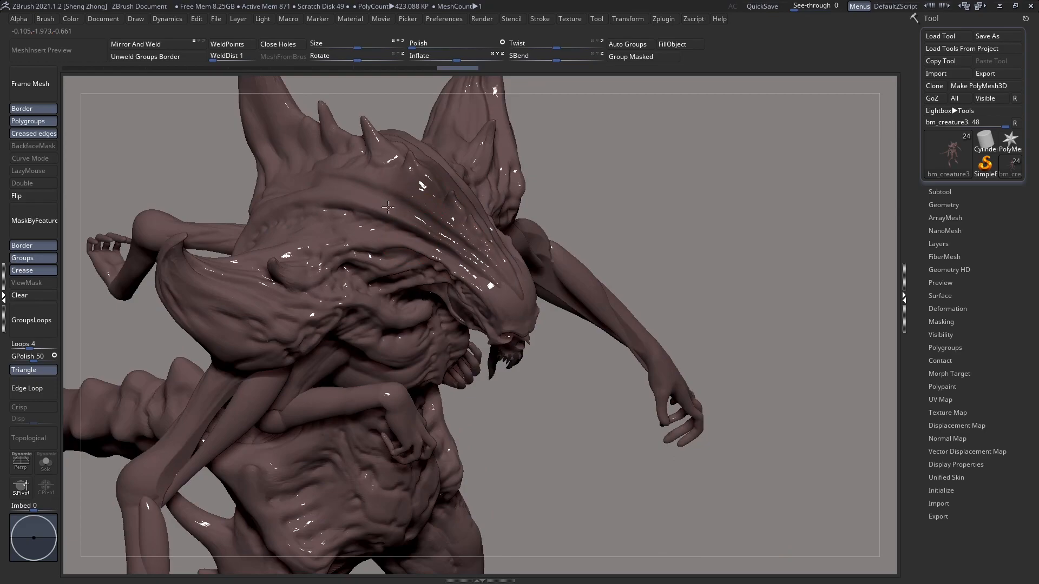
Step: Paint darker brown over the head crest, from the side ridges up to the dorsal spikes
mouse_move(388, 207)
ctrl+mouse_down()
mouse_move(466, 218)
mouse_move(476, 252)
ctrl+mouse_up()
mouse_move(366, 194)
ctrl+mouse_down()
mouse_move(309, 162)
mouse_move(308, 172)
ctrl+mouse_up()
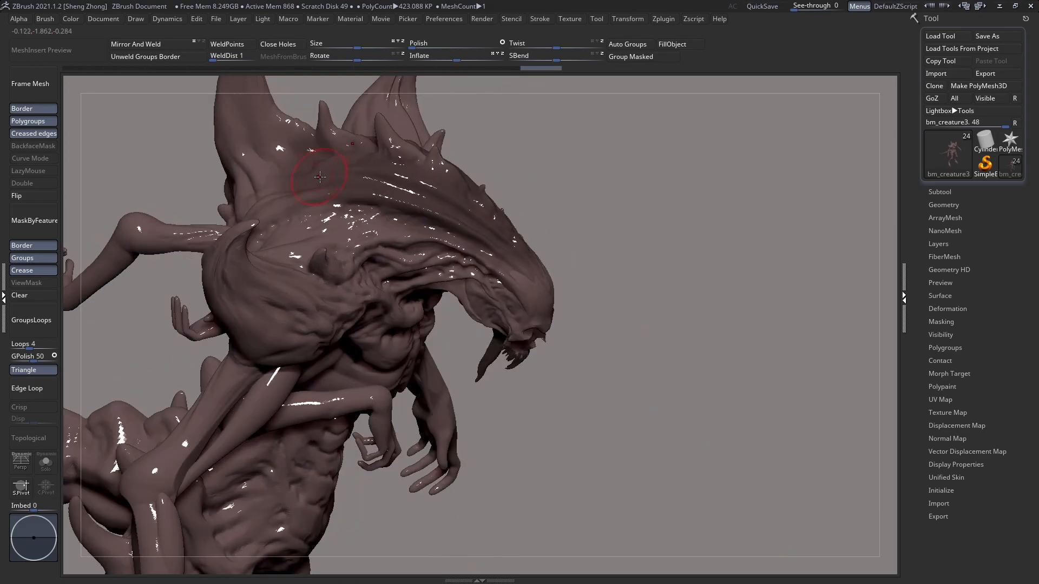
key(space)
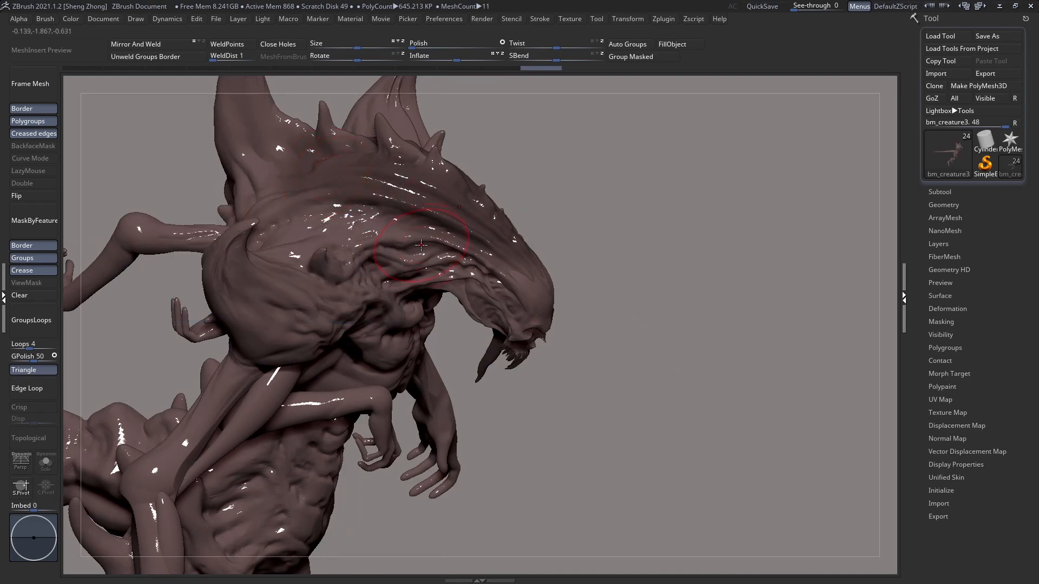
mouse_move(463, 223)
ctrl+mouse_down()
mouse_move(351, 196)
mouse_move(263, 193)
mouse_move(268, 152)
mouse_move(435, 143)
ctrl+mouse_up()
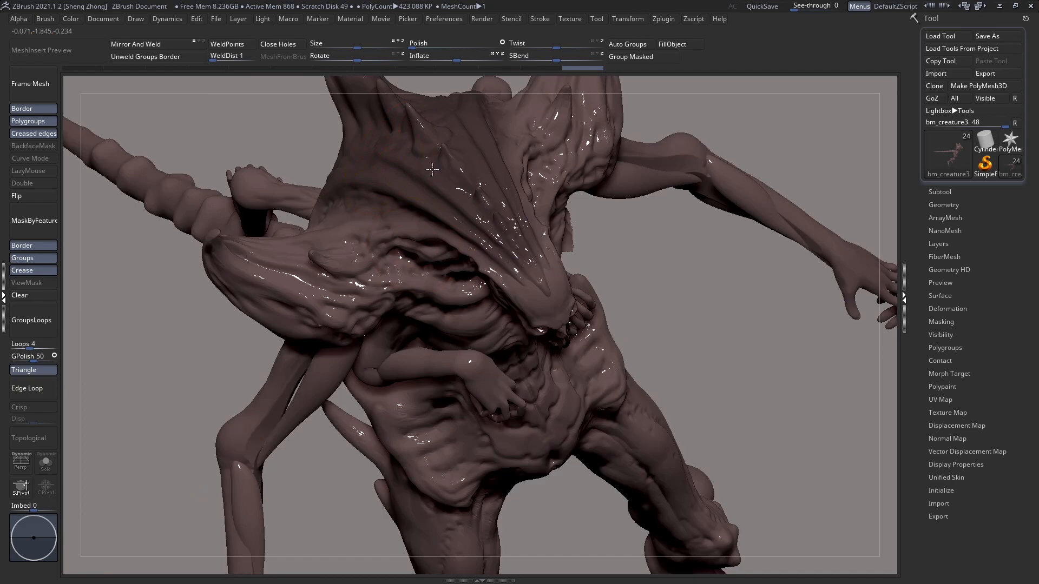
mouse_move(330, 190)
right_down()
mouse_move(341, 144)
mouse_move(417, 252)
right_up()
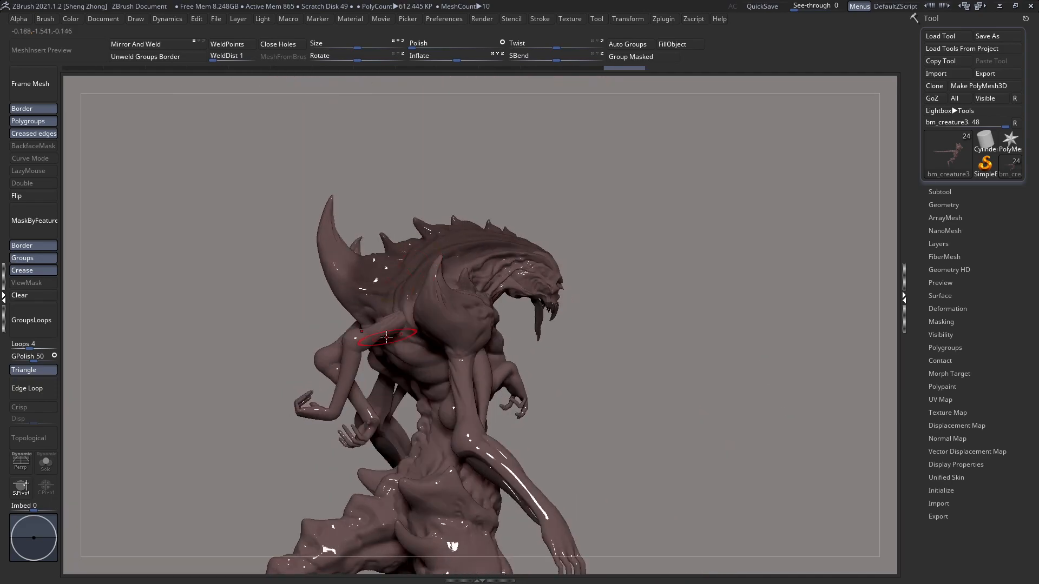
Step: Build up darker brown over the shoulder shield, the horn bases and the side of the upper back
mouse_move(334, 250)
mouse_down()
mouse_move(322, 195)
mouse_move(386, 297)
mouse_up()
mouse_move(386, 297)
right_down()
mouse_move(383, 366)
mouse_move(403, 278)
right_up()
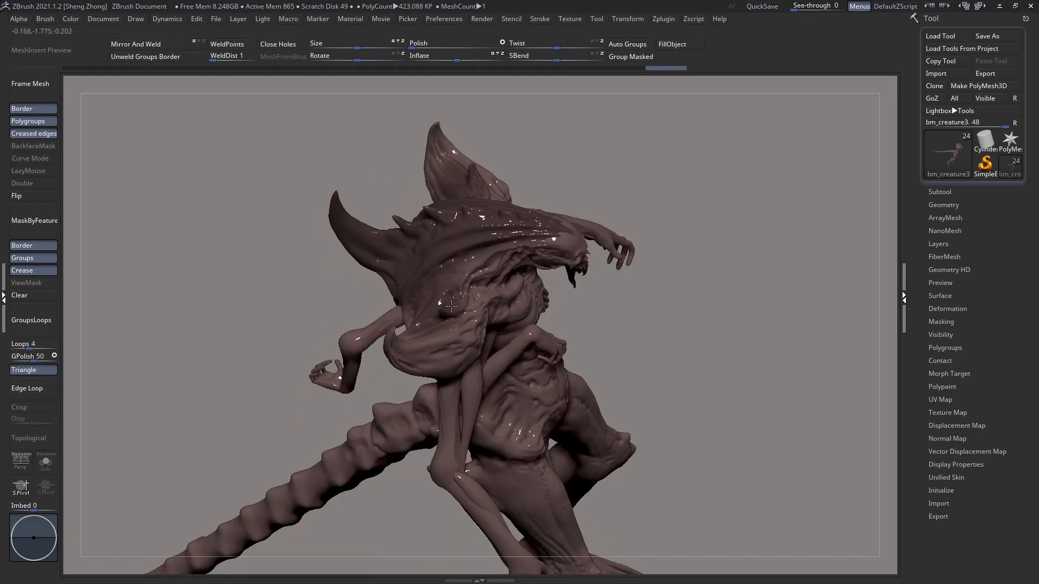
drag(454, 313, 391, 358)
right_drag(364, 314, 363, 310)
mouse_move(406, 351)
mouse_down()
mouse_move(437, 360)
mouse_move(487, 332)
mouse_move(406, 362)
mouse_up()
right_drag(406, 325, 428, 352)
drag(464, 293, 425, 315)
right_drag(425, 315, 428, 354)
mouse_move(426, 366)
mouse_down()
mouse_move(409, 345)
mouse_move(395, 352)
mouse_up()
mouse_move(395, 352)
right_down()
mouse_move(471, 308)
mouse_move(369, 375)
right_up()
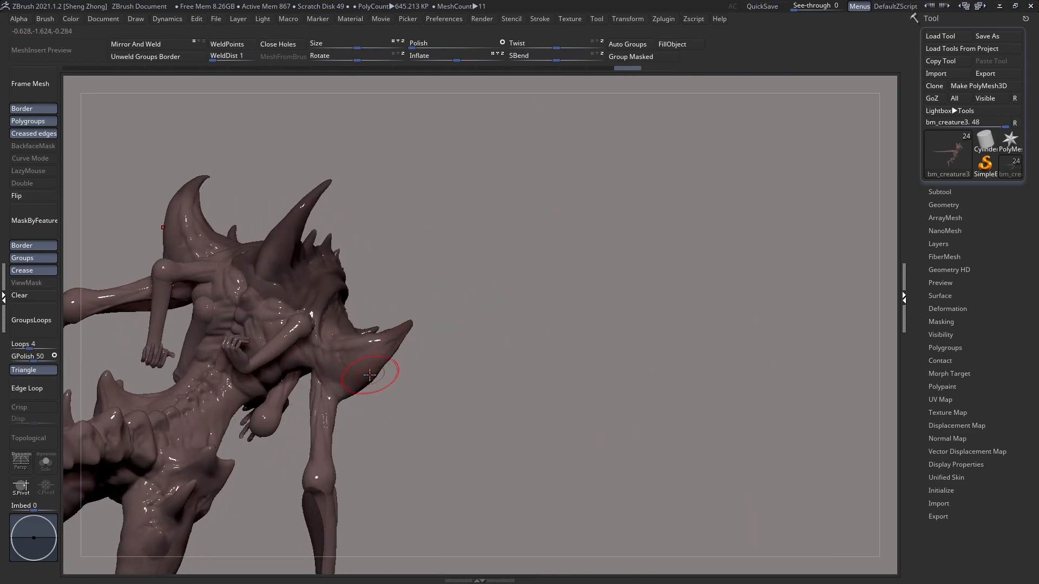
Step: Darken the rear of the shoulder shield and the creases of the upper back between the arms
alt+click(330, 341)
right_drag(314, 346, 298, 366)
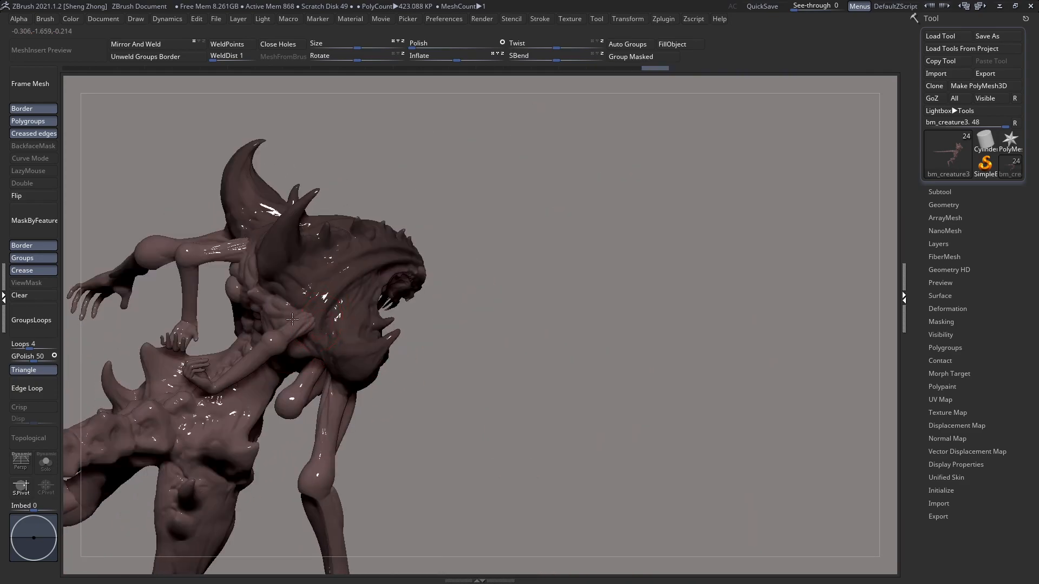
right_drag(256, 309, 398, 352)
drag(428, 279, 433, 301)
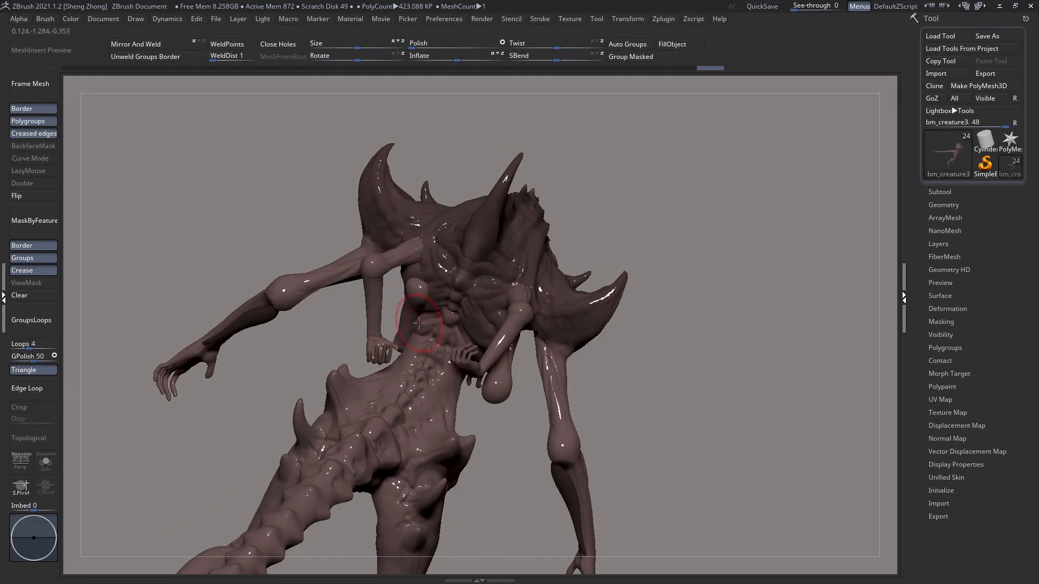
Step: Turn on the perspective display and paint darker brown under the shoulder shield and along the head crest
key(p)
key(p)
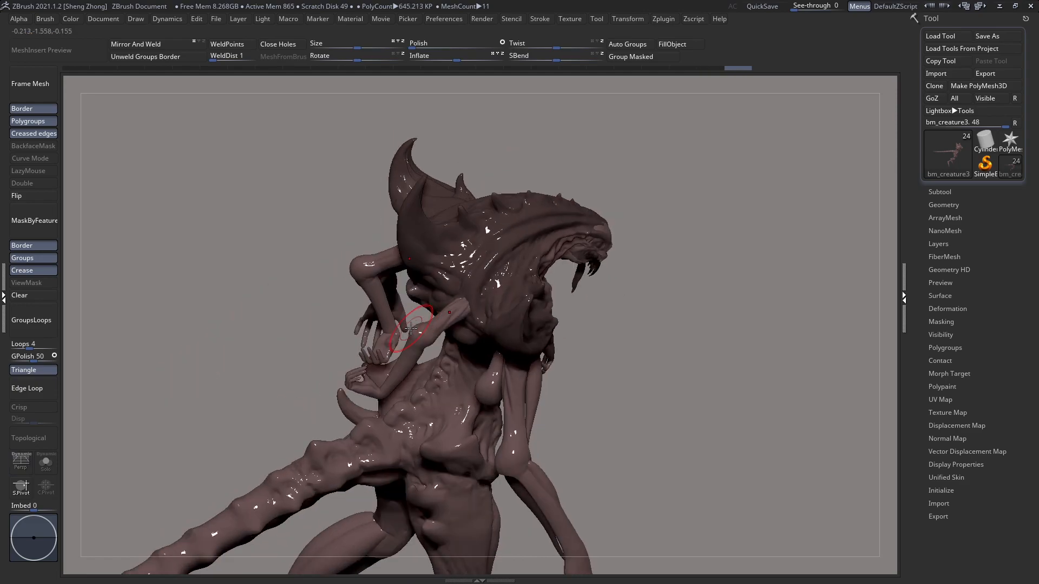
key(p)
right_drag(303, 319, 402, 331)
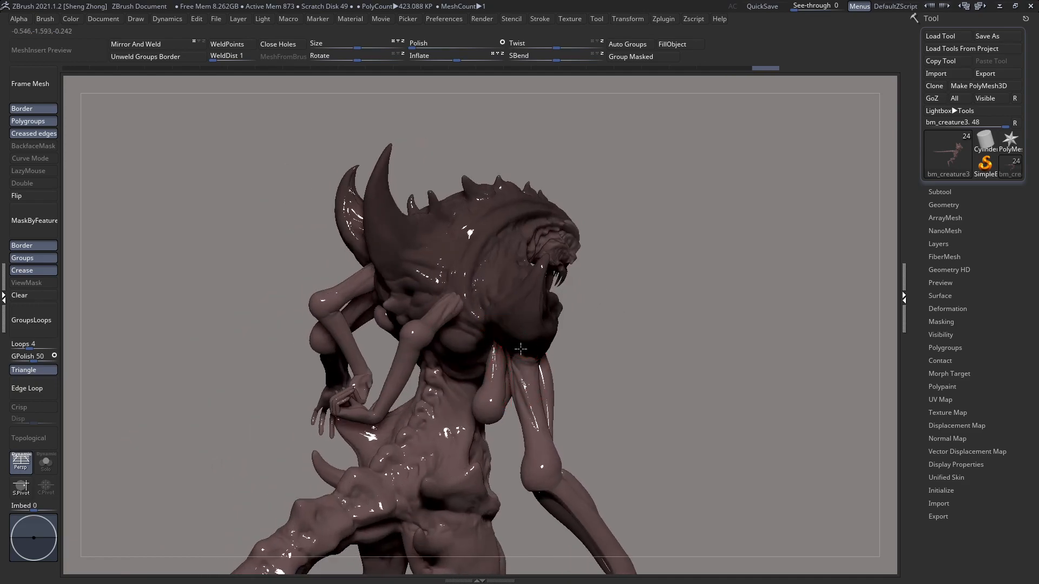
drag(519, 347, 543, 429)
mouse_move(510, 229)
right_down()
mouse_move(487, 249)
mouse_move(562, 269)
right_up()
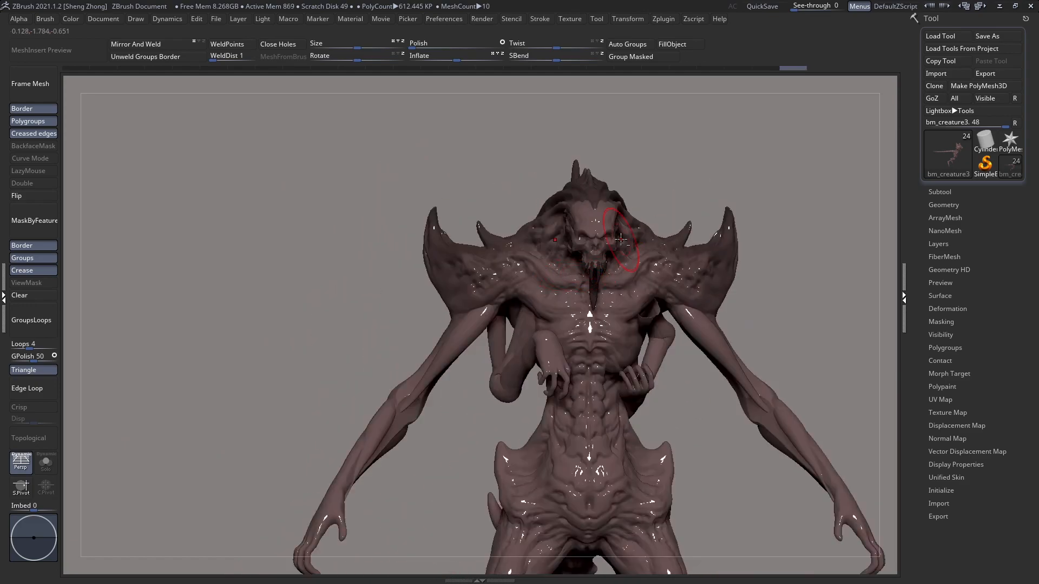
mouse_move(476, 198)
right_down()
mouse_move(506, 232)
mouse_move(499, 267)
mouse_move(516, 336)
right_up()
Step: Make the skull-like face the active subtool and darken its forehead and sides to blend with the crest
alt+click(447, 287)
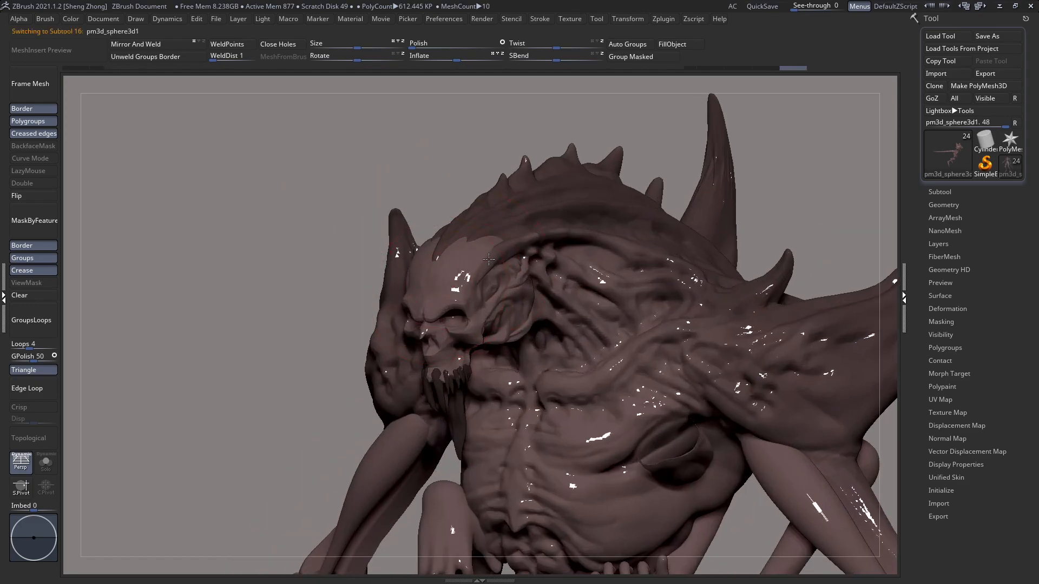
key(space)
click(483, 260)
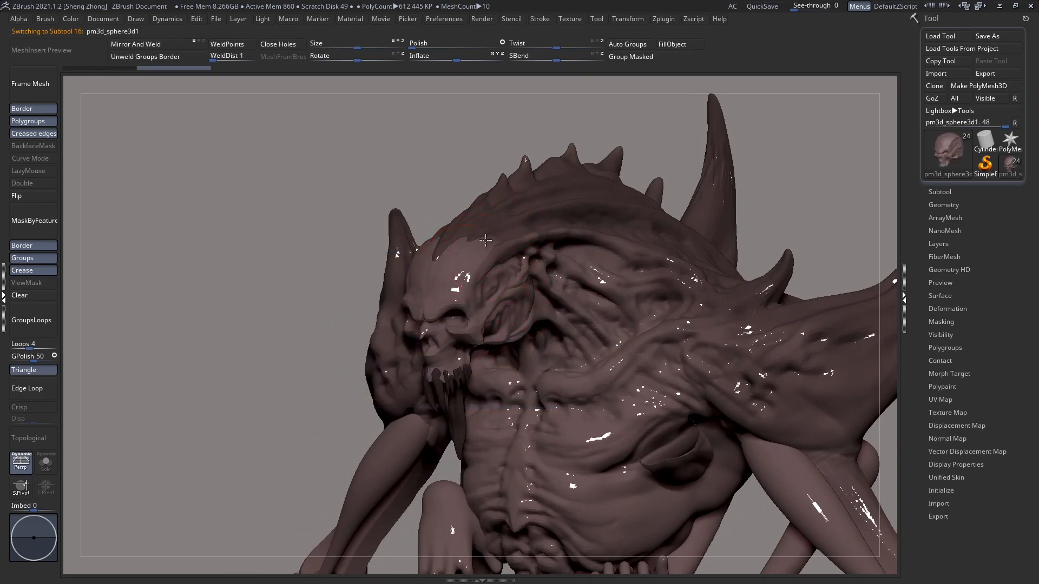
ctrl+drag(489, 239, 422, 310)
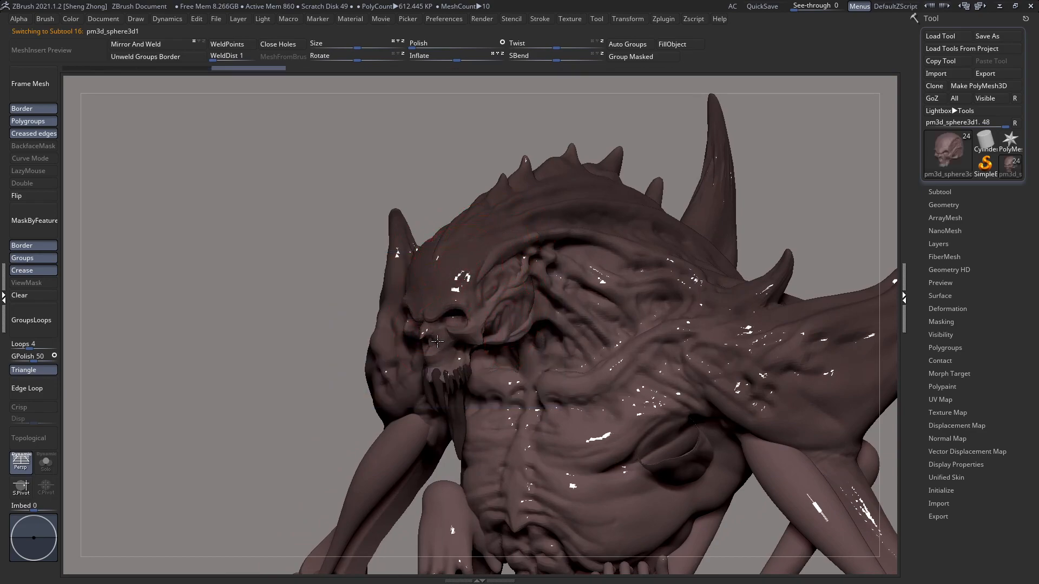
drag(417, 283, 421, 293)
right_drag(420, 294, 546, 295)
ctrl+right_drag(398, 368, 394, 292)
Step: Make the main body the active subtool again and paint darker brown along the lower back and hips
alt+right_drag(458, 329, 502, 195)
alt+click(486, 211)
mouse_move(456, 198)
shift+mouse_down()
mouse_move(507, 305)
mouse_move(499, 327)
shift+mouse_up()
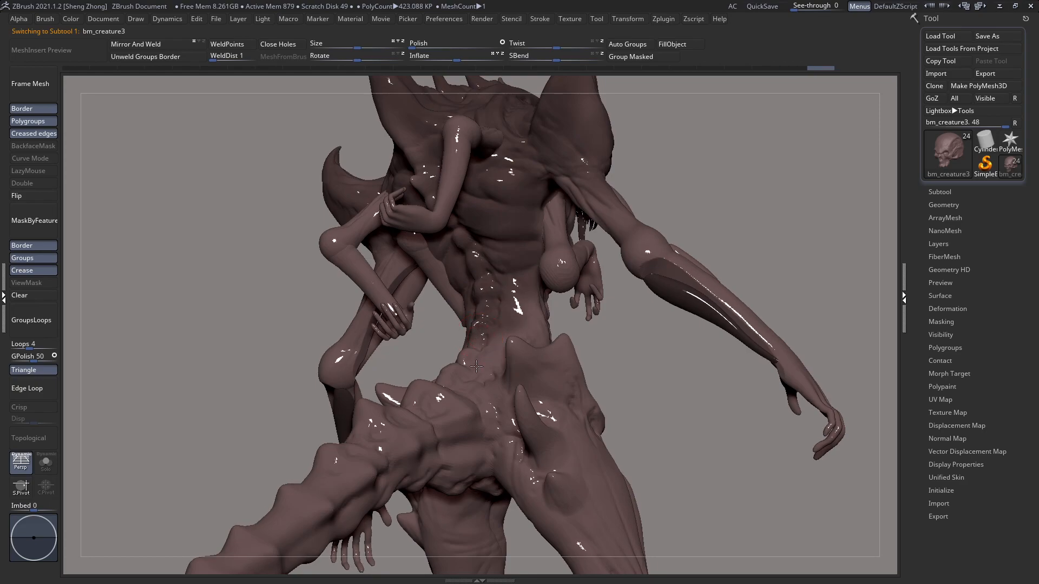
right_drag(499, 327, 474, 356)
right_click(474, 356)
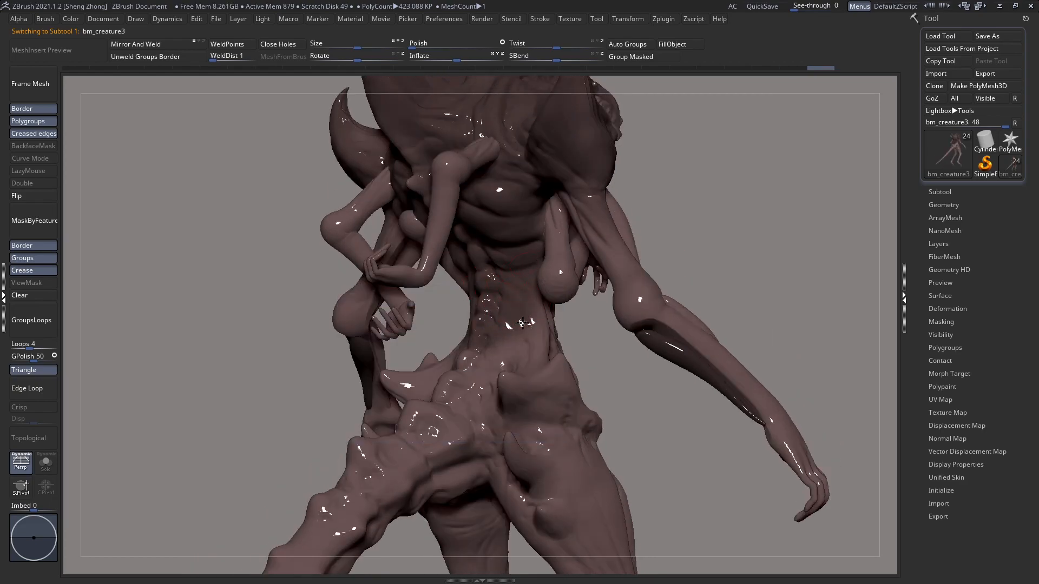
right_drag(421, 393, 420, 348)
mouse_move(528, 421)
alt+right_down()
mouse_move(492, 336)
mouse_move(427, 325)
mouse_move(480, 326)
mouse_move(477, 359)
alt+right_up()
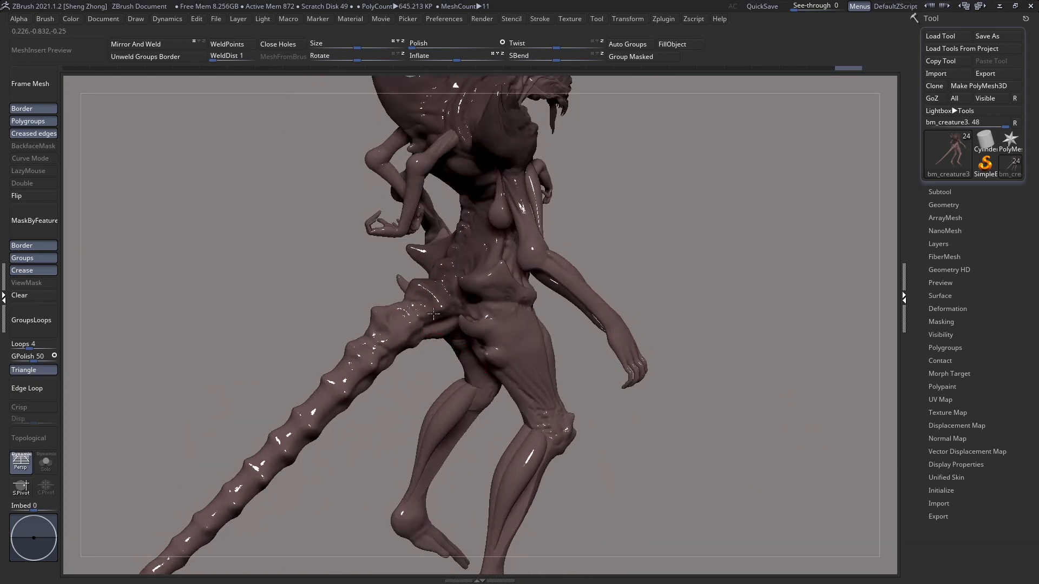
Step: Adjust the brush and darken the tail segments from the tail base outward
alt+click(356, 369)
key(space)
mouse_move(355, 334)
mouse_down()
mouse_move(368, 366)
mouse_move(222, 510)
mouse_move(144, 556)
mouse_up()
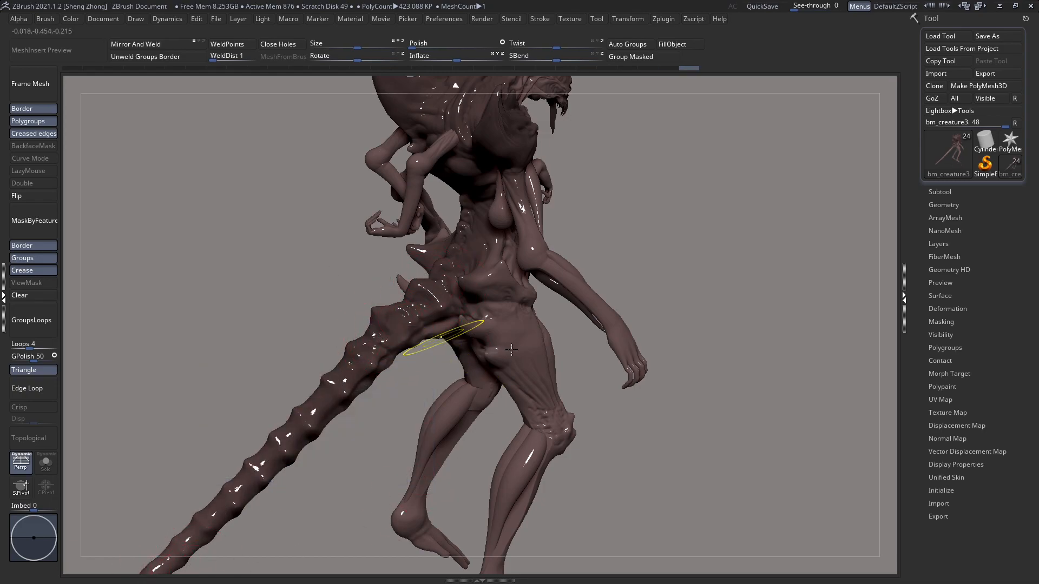
ctrl+right_drag(441, 338, 568, 256)
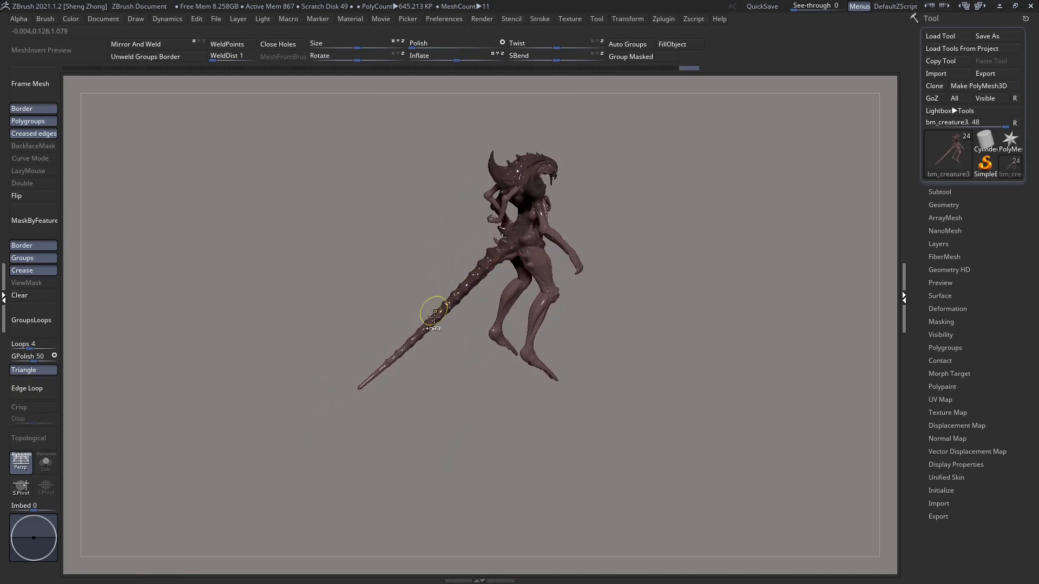
Step: Continue the darker brown along the lower half of the tail to its tip
ctrl+right_drag(434, 308, 478, 263)
key(space)
drag(479, 264, 471, 264)
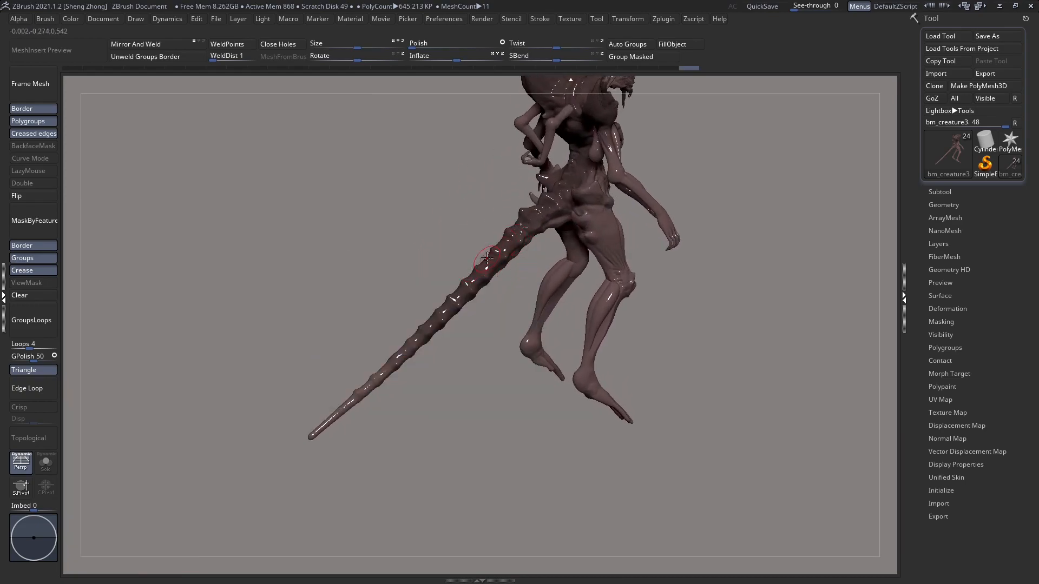
drag(335, 416, 313, 436)
right_drag(400, 420, 334, 415)
alt+right_drag(489, 380, 382, 463)
drag(483, 277, 502, 318)
right_drag(518, 320, 471, 323)
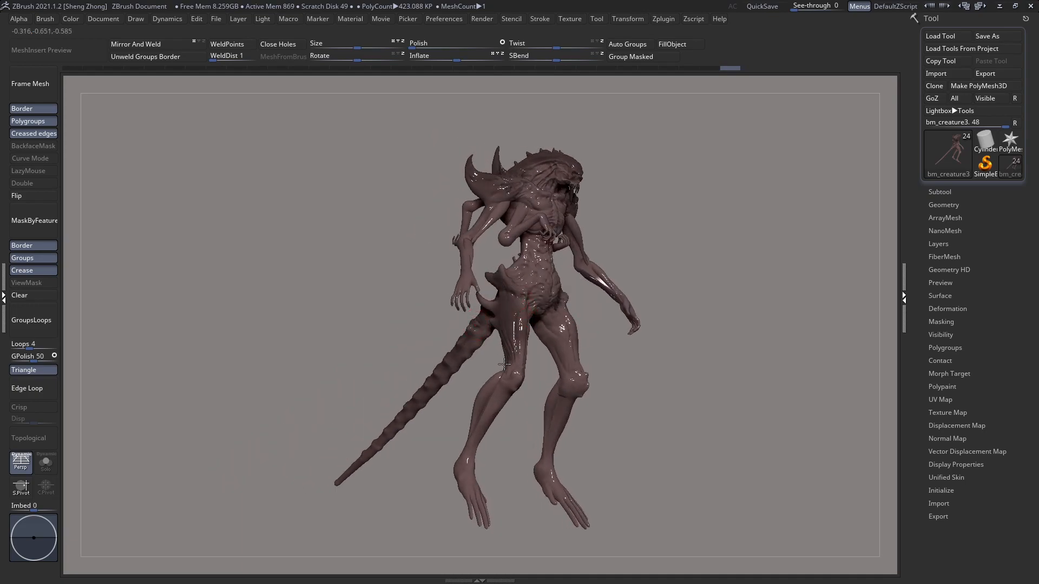
Step: Paint darker brown on the legs around the thighs, knees and heels
drag(514, 361, 497, 395)
right_drag(443, 398, 483, 399)
drag(483, 405, 472, 432)
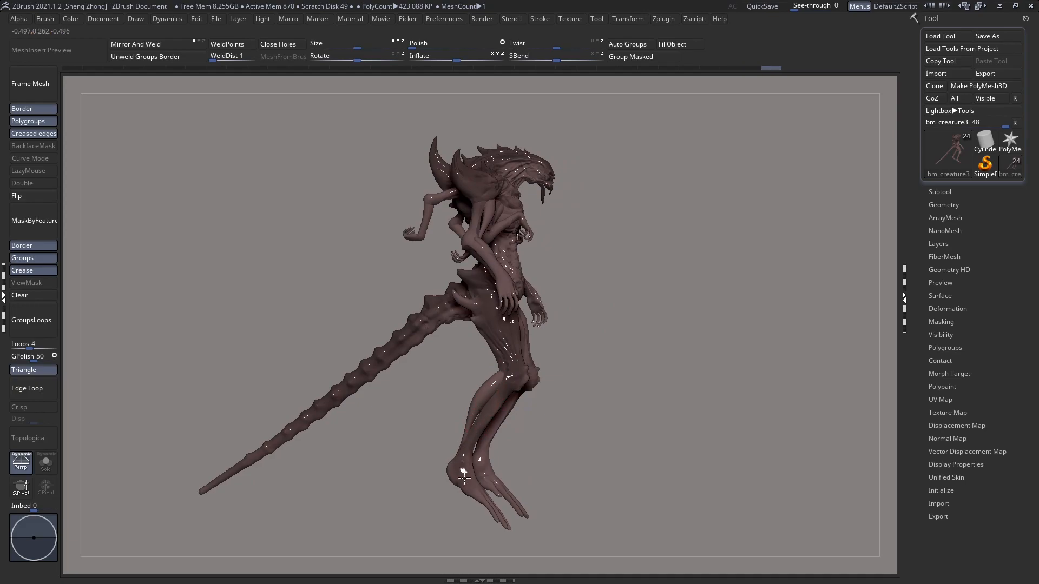
drag(517, 376, 523, 377)
right_drag(505, 371, 465, 364)
Step: Darken the folds of the chest, the front of the shoulder and the side of the head crest
alt+right_drag(544, 242, 469, 304)
right_drag(506, 254, 487, 293)
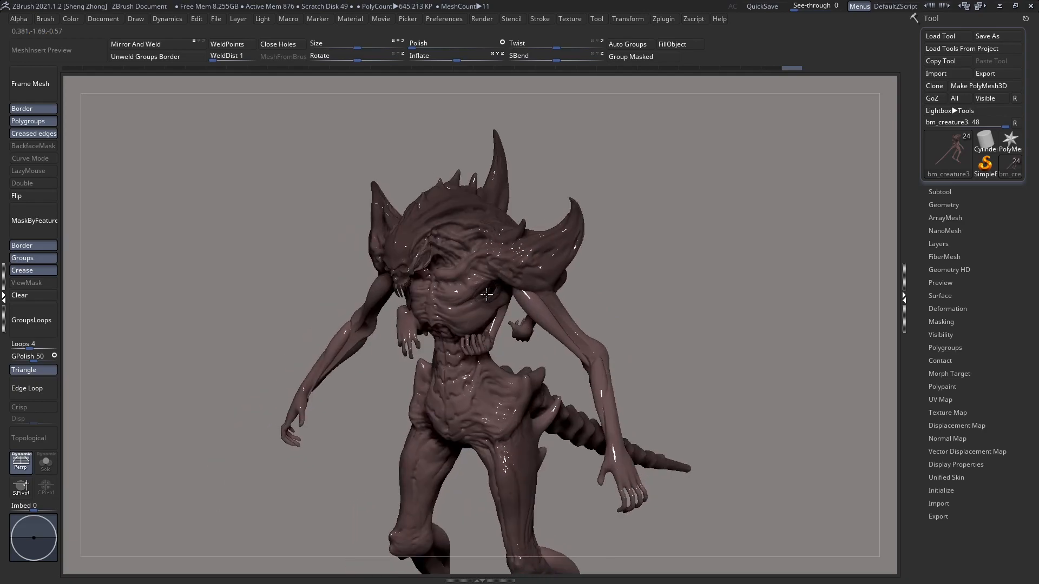
drag(468, 223, 434, 227)
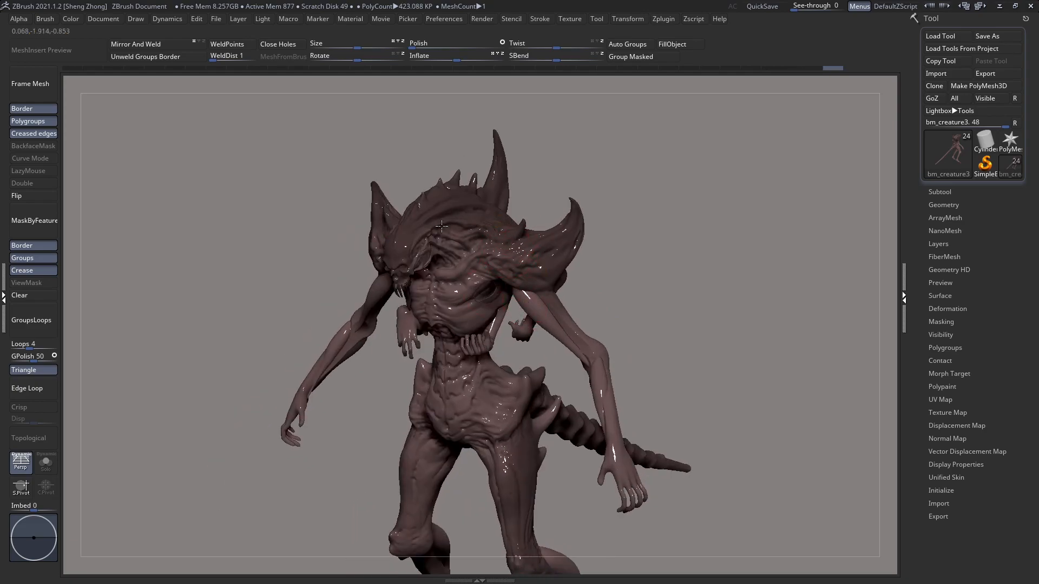
mouse_move(412, 250)
right_down()
mouse_move(441, 229)
mouse_move(422, 282)
mouse_move(400, 238)
mouse_move(440, 222)
mouse_move(417, 259)
mouse_move(422, 298)
mouse_move(460, 276)
mouse_move(446, 250)
mouse_move(388, 253)
right_up()
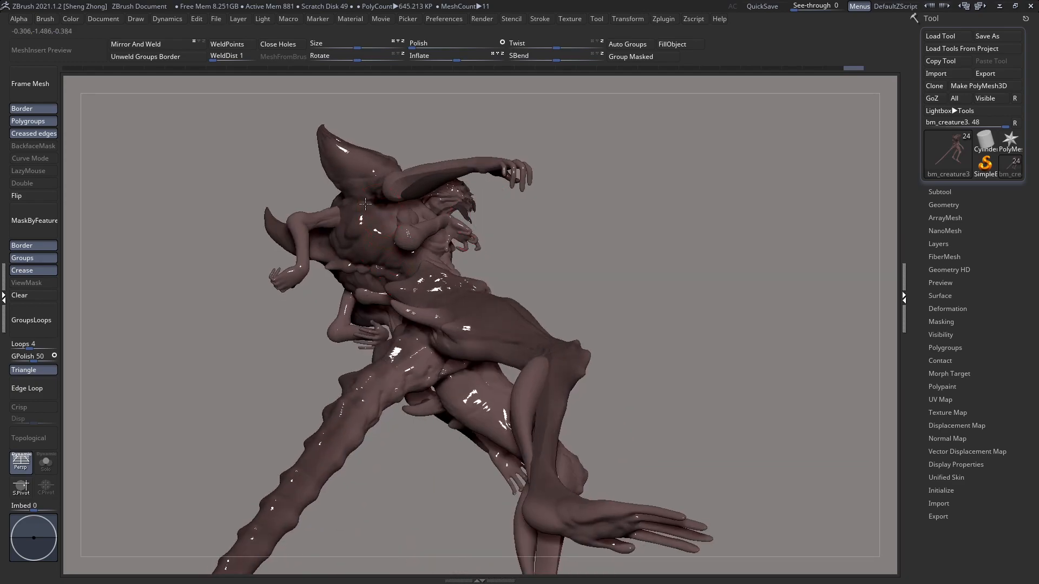
Step: Darken the underside and front of the shoulder shields and the surrounding torso areas
alt+click(330, 144)
right_drag(233, 222, 283, 269)
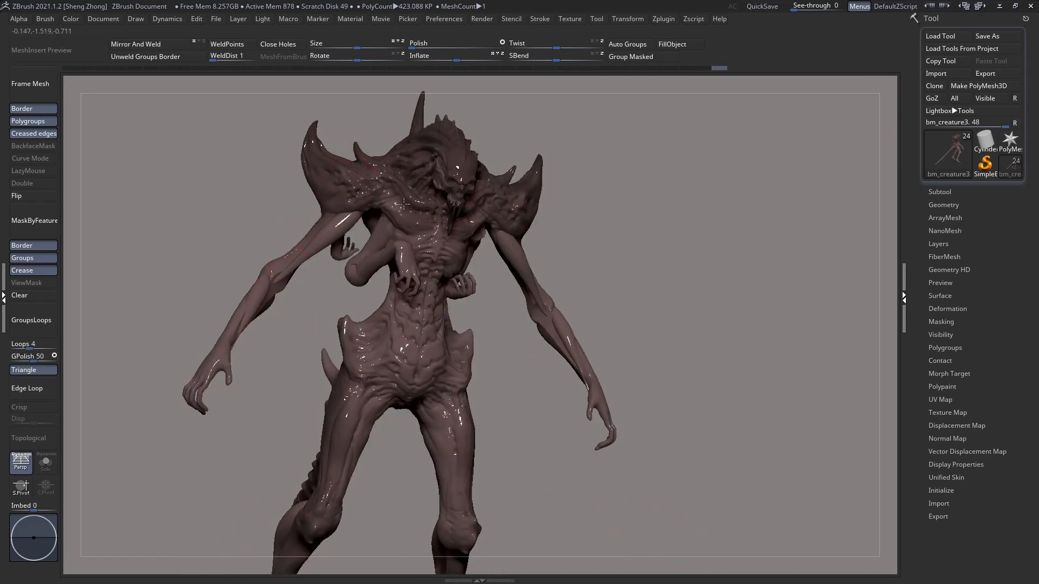
right_drag(344, 193, 336, 190)
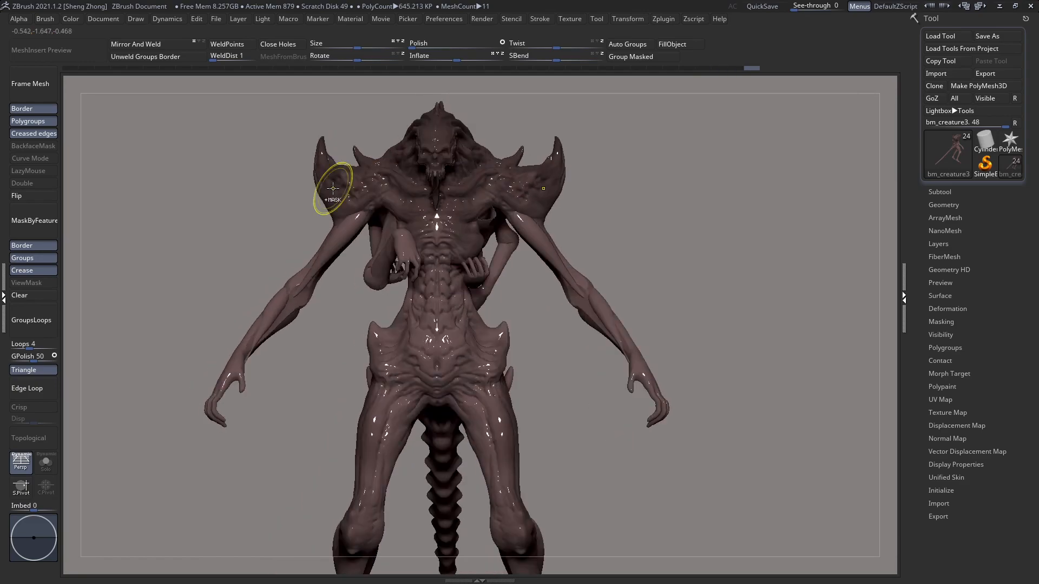
mouse_move(440, 243)
right_down()
mouse_move(475, 225)
mouse_move(448, 215)
mouse_move(460, 218)
right_up()
ctrl+right_drag(502, 270, 466, 219)
alt+right_drag(565, 254, 398, 214)
Step: Undo the last stroke, make the small extra arms the active subtool and adjust the Draw Size
alt+click(396, 213)
ctrl+right_drag(398, 214, 426, 191)
right_click(433, 202)
ctrl+click(446, 178)
key(ctrl+z)
right_click(426, 191)
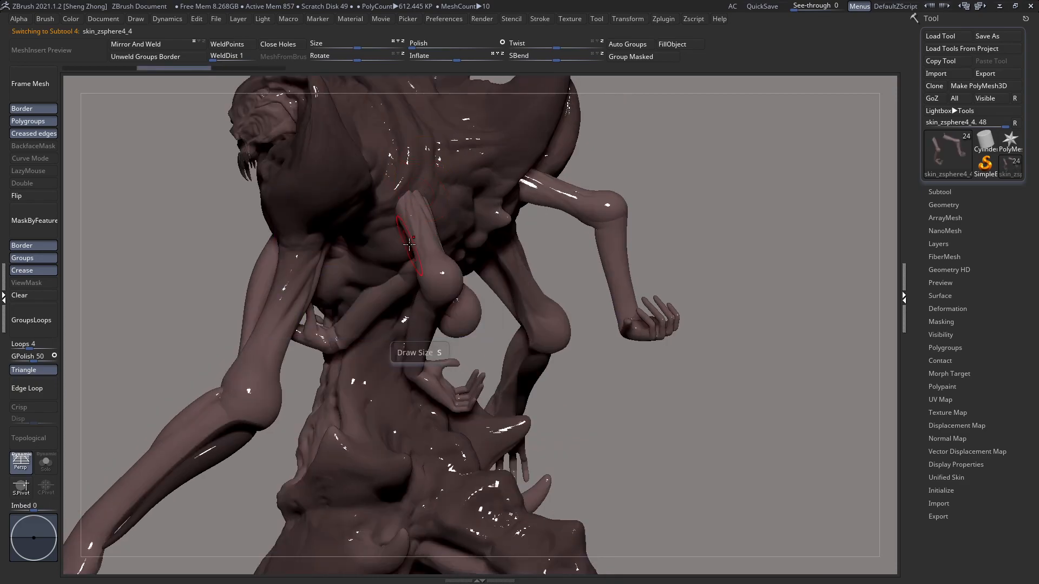
Step: Paint darker brown along the small extra arm, covering its upper arm, elbow and forearm down to the hand
mouse_move(415, 221)
mouse_down()
mouse_move(411, 177)
mouse_move(430, 244)
mouse_up()
mouse_move(445, 282)
right_down()
mouse_move(473, 248)
mouse_move(426, 278)
mouse_move(405, 237)
right_up()
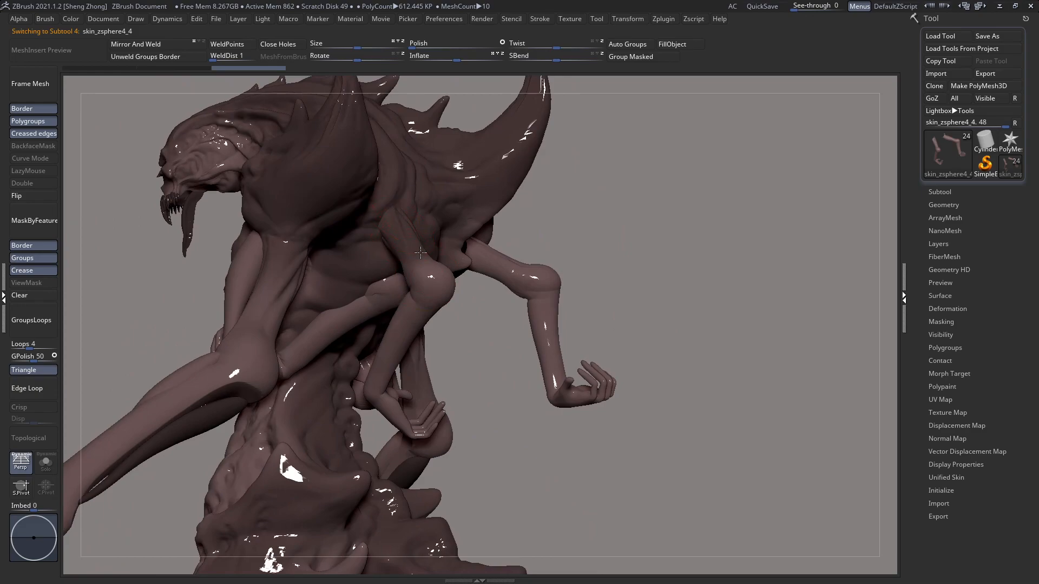
drag(422, 328, 411, 331)
drag(381, 373, 388, 398)
mouse_move(388, 397)
right_down()
mouse_move(399, 394)
mouse_move(391, 401)
mouse_move(405, 240)
right_up()
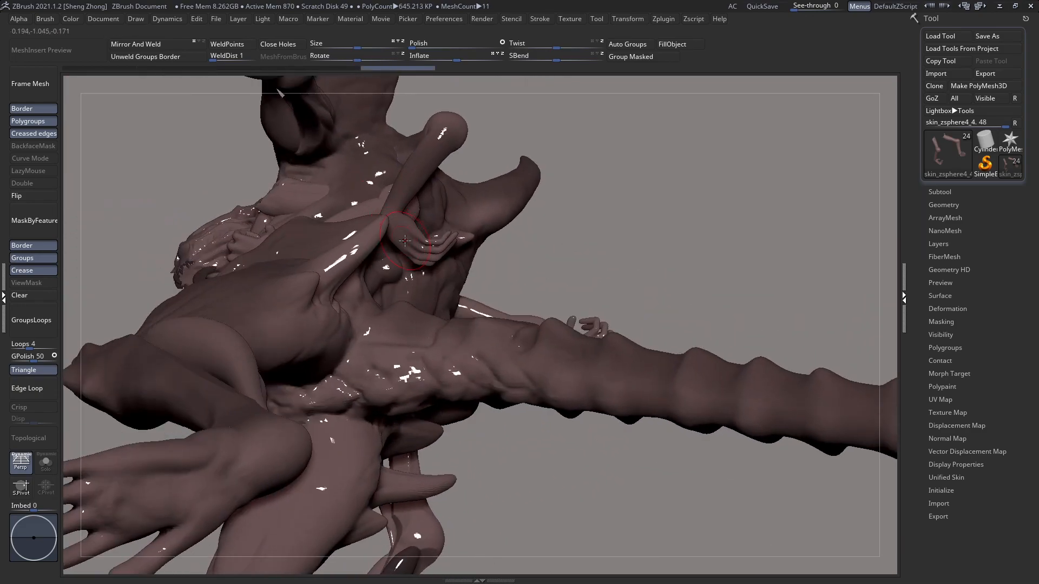
drag(390, 223, 387, 243)
right_drag(388, 244, 462, 348)
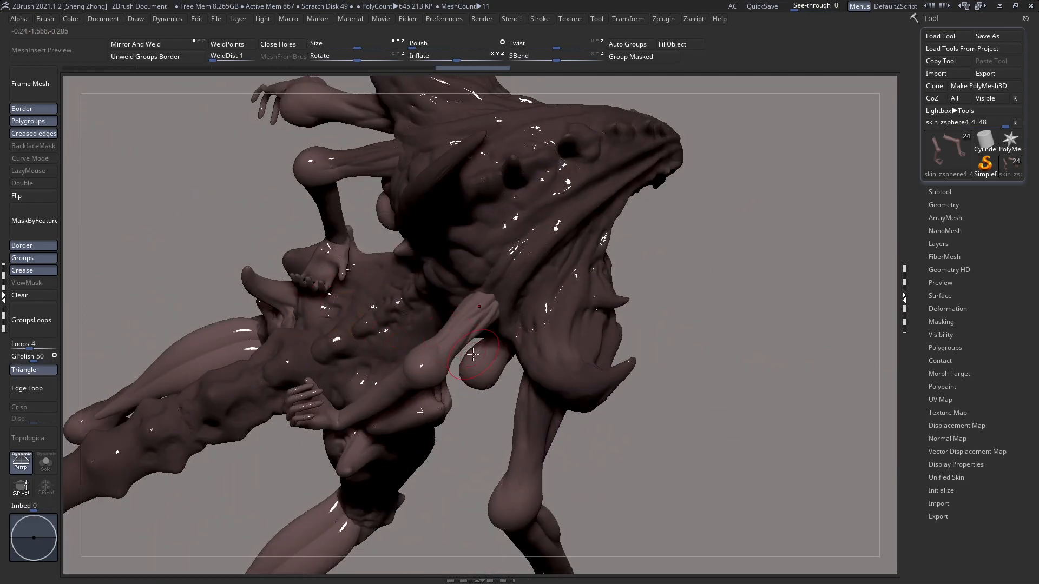
drag(490, 304, 387, 394)
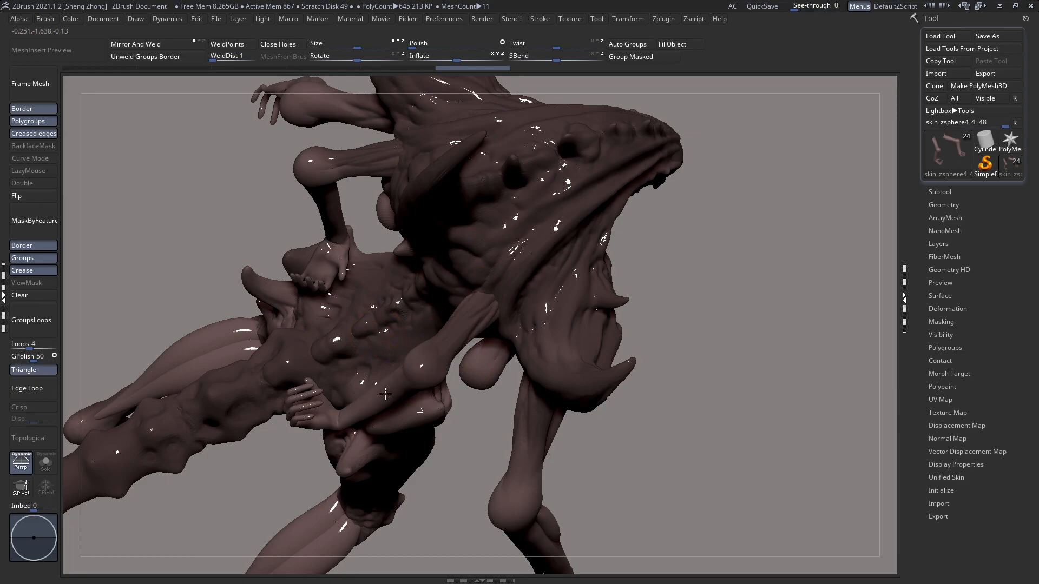
Step: Make the small arm folded against the chest the active subtool and darken its forearm, upper arm and elbow
drag(469, 320, 502, 284)
mouse_move(510, 286)
right_down()
mouse_move(518, 215)
mouse_move(596, 247)
right_up()
alt+right_drag(622, 319, 416, 219)
alt+click(443, 287)
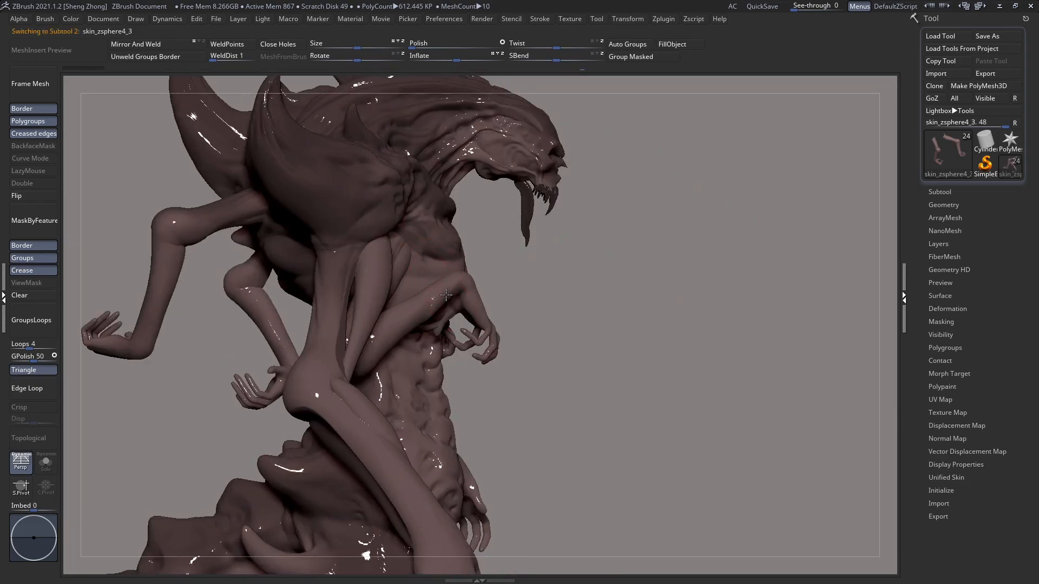
right_drag(414, 309, 373, 251)
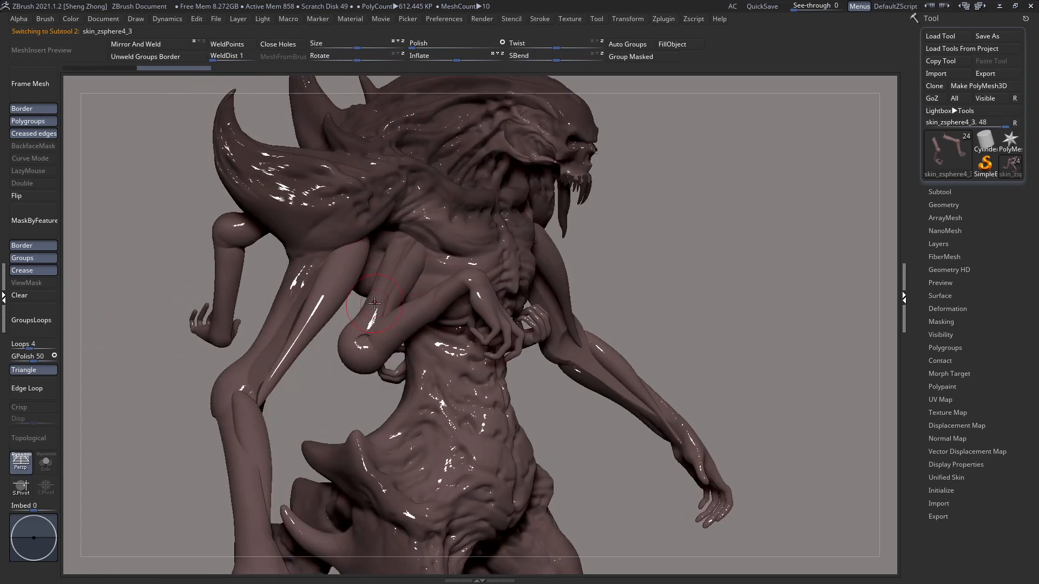
mouse_move(331, 391)
right_down()
mouse_move(316, 385)
mouse_move(316, 393)
right_up()
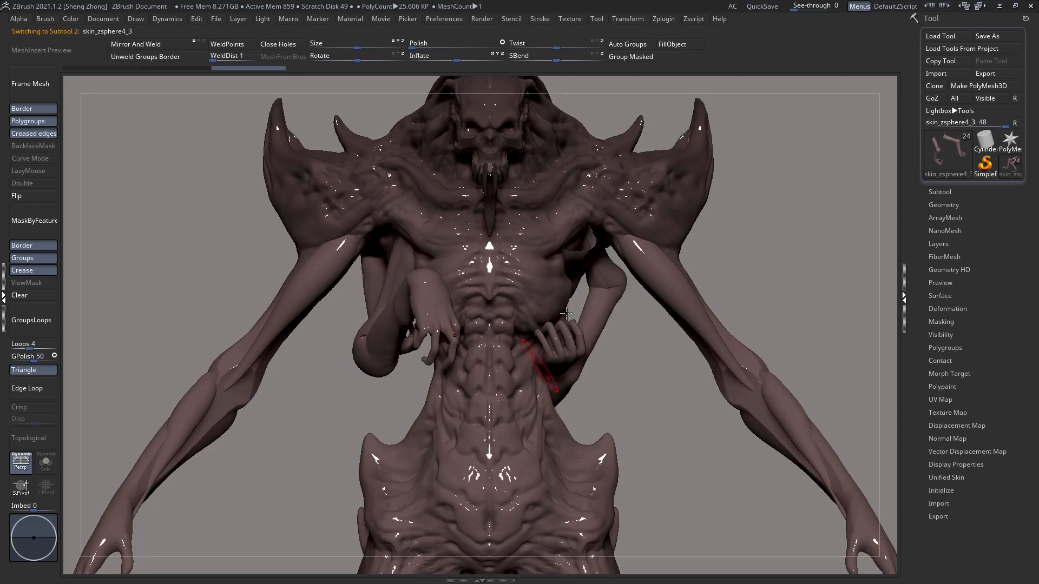
Step: Make the small arm on the opposite side of the torso the active subtool and paint it darker brown
key(f)
alt+right_drag(535, 366, 485, 395)
alt+click(453, 363)
right_drag(454, 362, 473, 308)
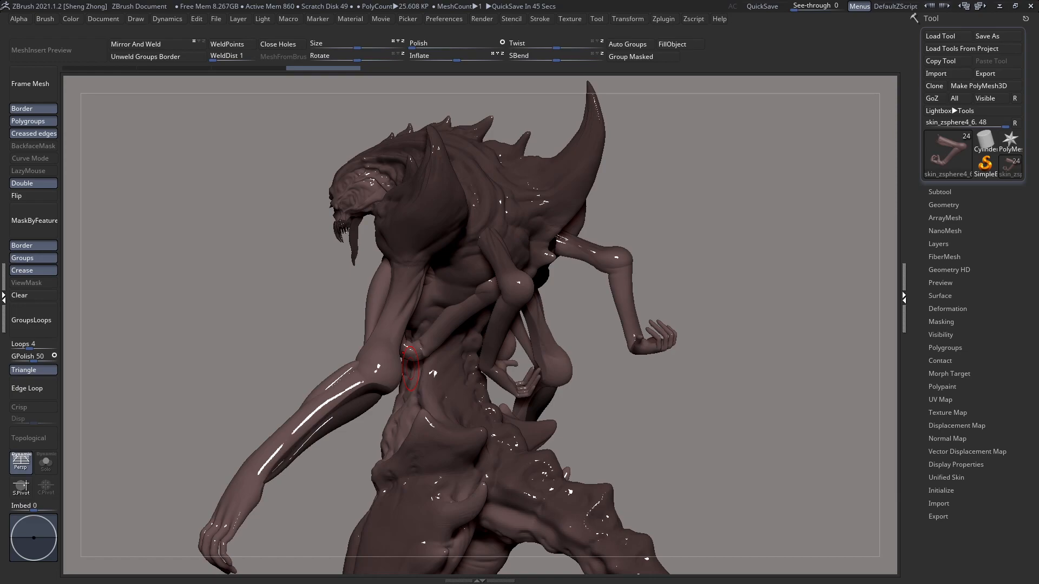
Step: Examine the painted creature from the front and the sides to check the overall shading
drag(140, 291, 598, 290)
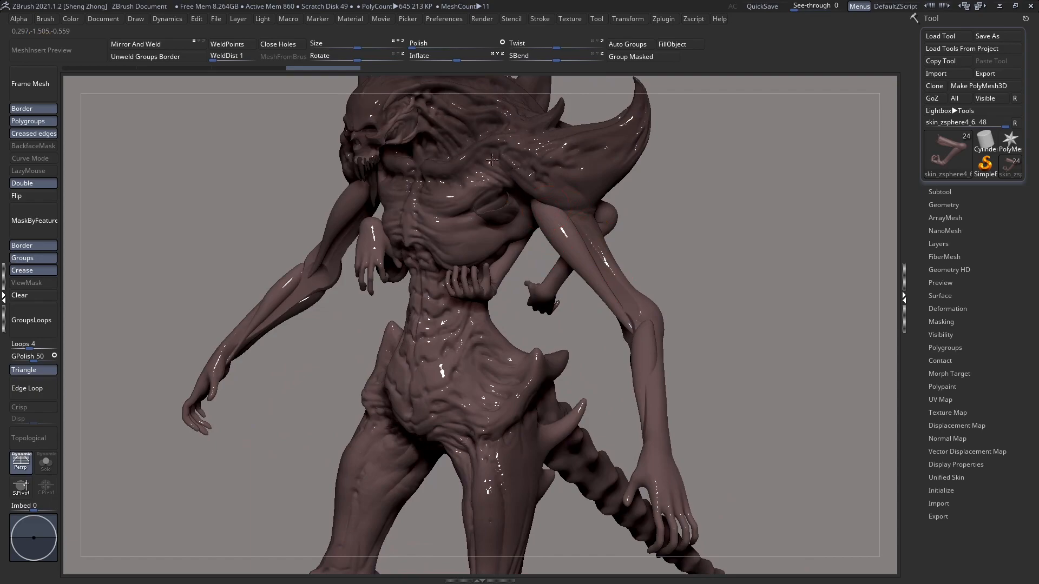
right_drag(492, 169, 552, 166)
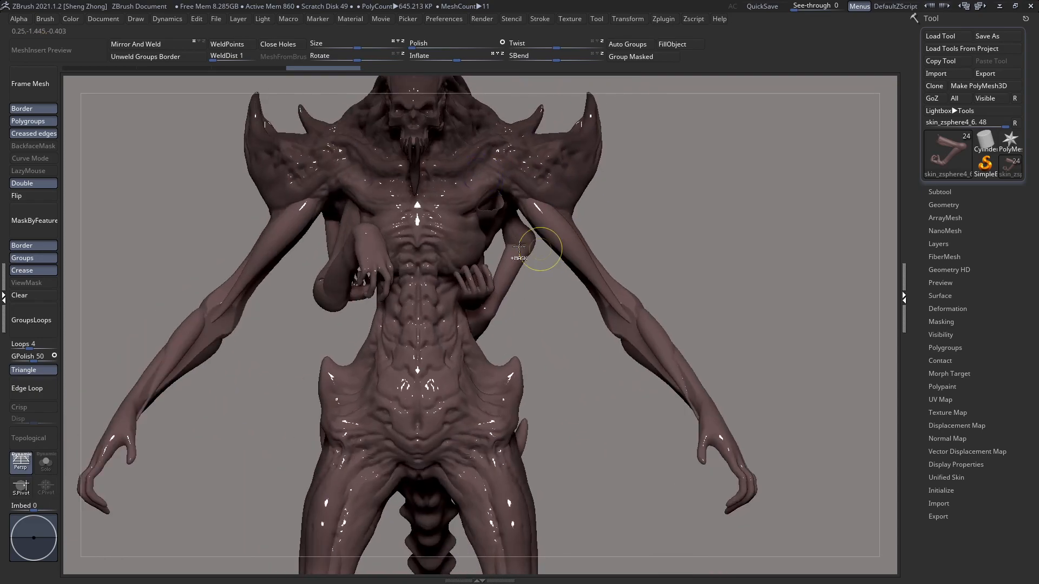
key(f)
ctrl+right_drag(489, 304, 512, 265)
ctrl+right_drag(436, 199, 478, 254)
alt+right_drag(385, 204, 517, 303)
alt+right_drag(446, 433, 427, 340)
Step: Choose the Zeth_Croc1 brush for adding skin texture
key(space)
click(390, 367)
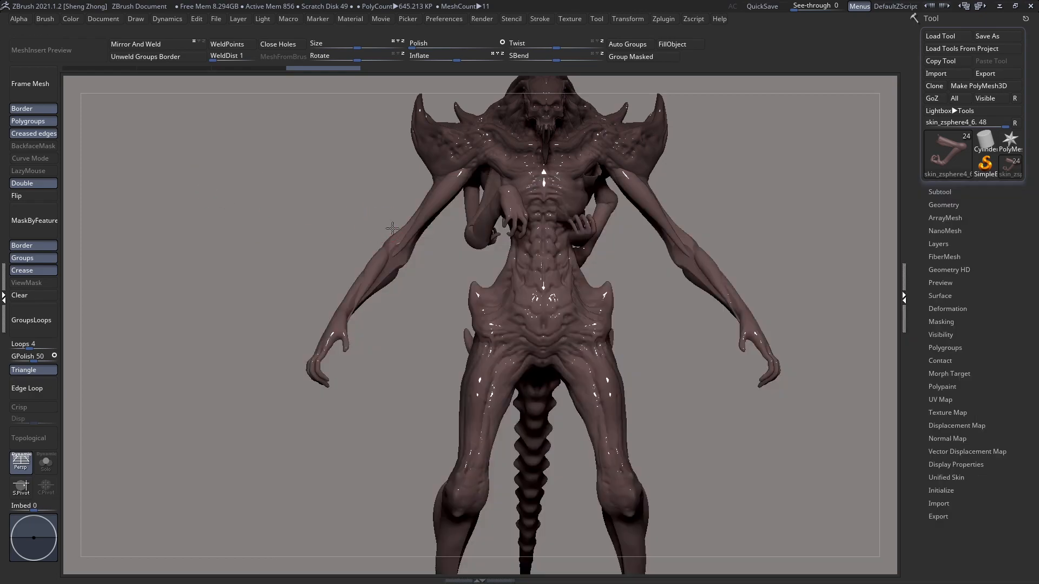
right_drag(392, 229, 412, 232)
right_drag(523, 239, 578, 232)
mouse_move(446, 250)
right_down()
mouse_move(517, 226)
mouse_move(444, 243)
mouse_move(488, 197)
right_up()
right_click(316, 238)
click(276, 271)
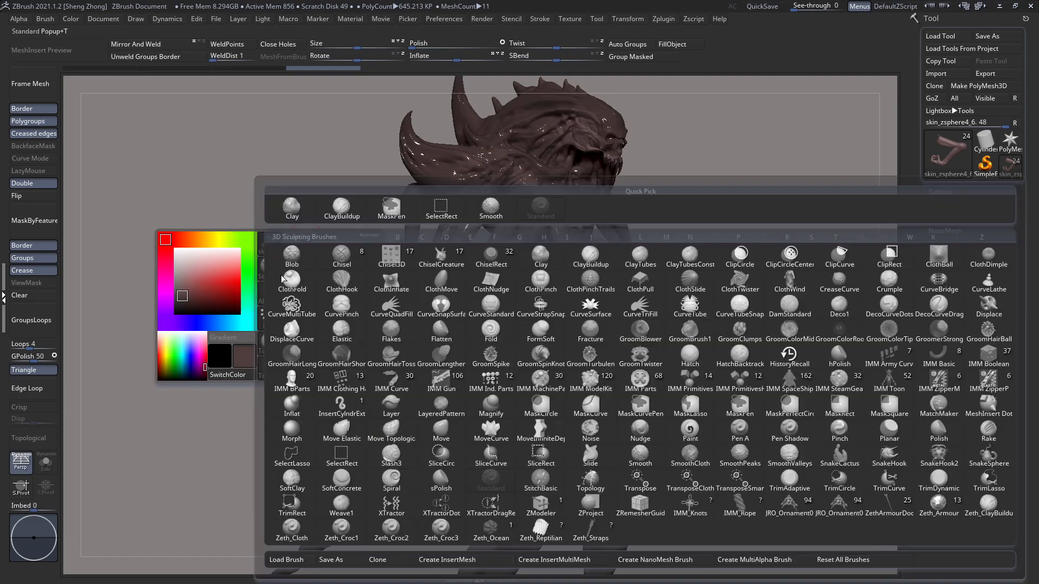
key(z)
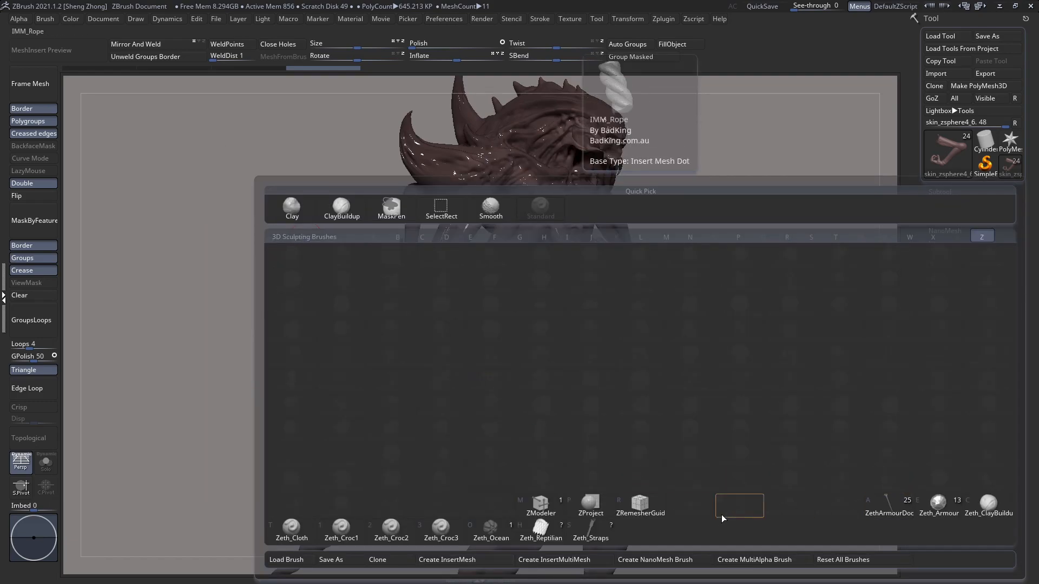
click(341, 537)
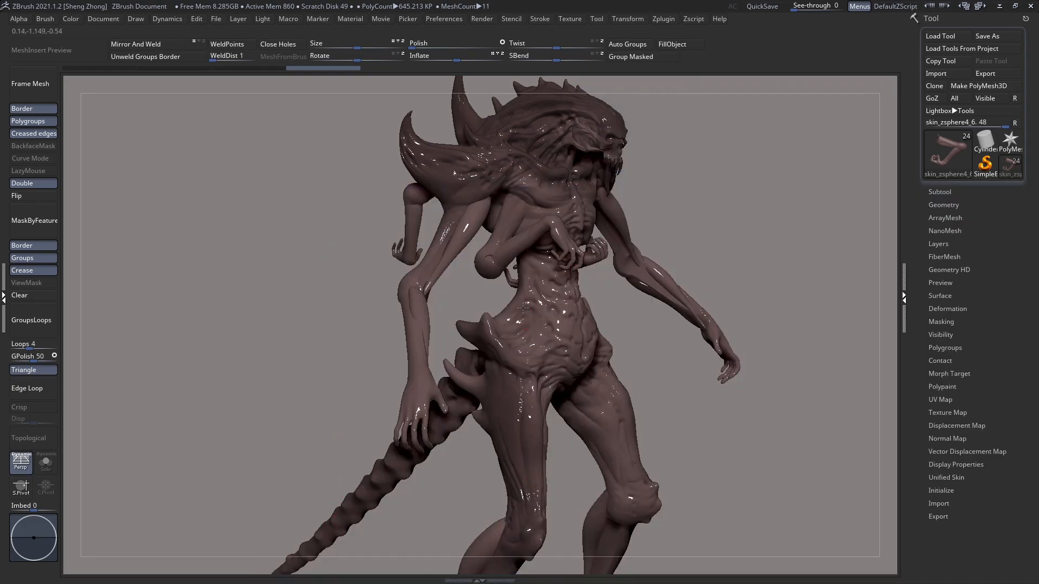
Step: Check the brush's Zadd and Rgb settings and make the creature's main body the active subtool
shift+drag(301, 167, 507, 295)
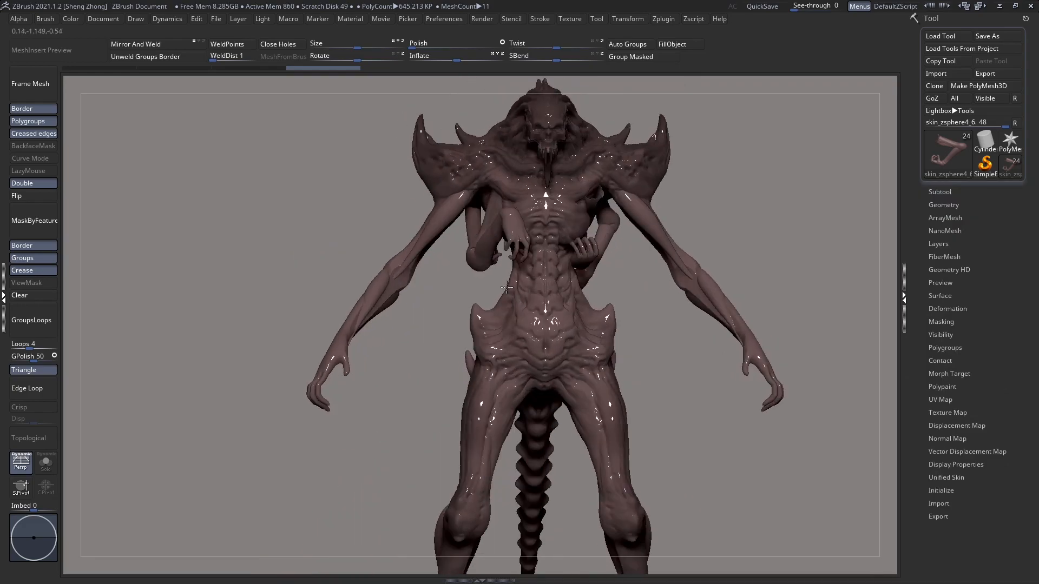
key(space)
key(space)
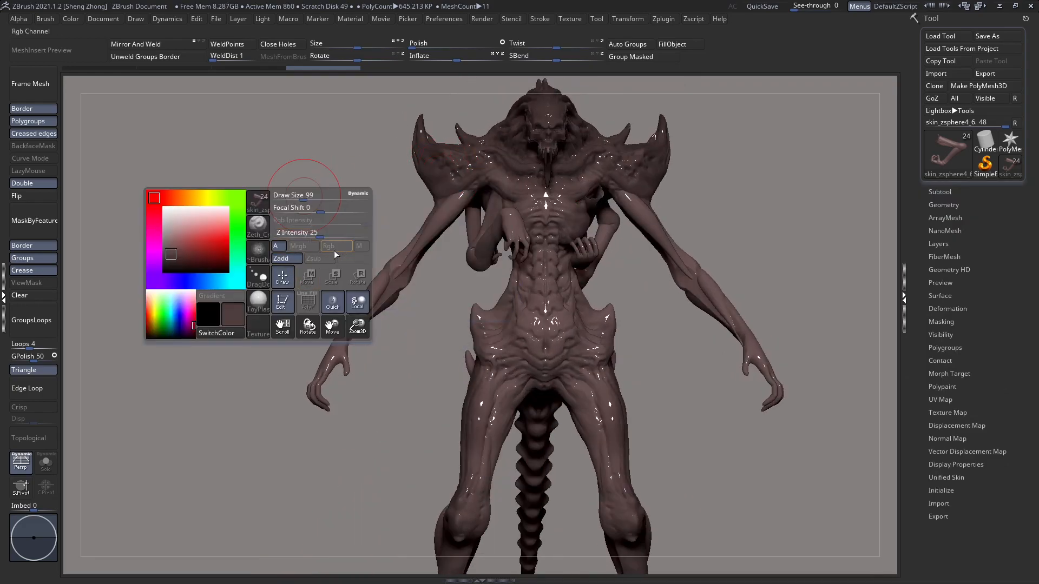
ctrl+right_drag(491, 165, 536, 335)
right_drag(412, 314, 503, 314)
alt+click(481, 234)
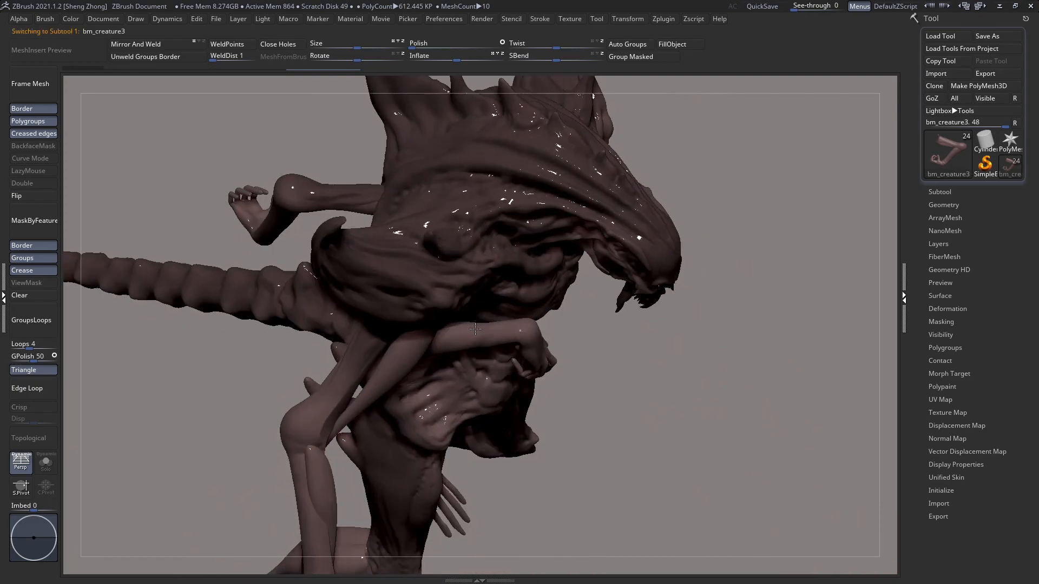
Step: Try to stamp large crocodile skin texture on the side of the neck behind the head crest
right_drag(436, 225, 458, 236)
mouse_move(450, 218)
mouse_down()
mouse_move(466, 220)
mouse_move(417, 205)
mouse_move(433, 212)
mouse_up()
mouse_move(444, 217)
right_down()
mouse_move(430, 191)
mouse_move(476, 183)
right_up()
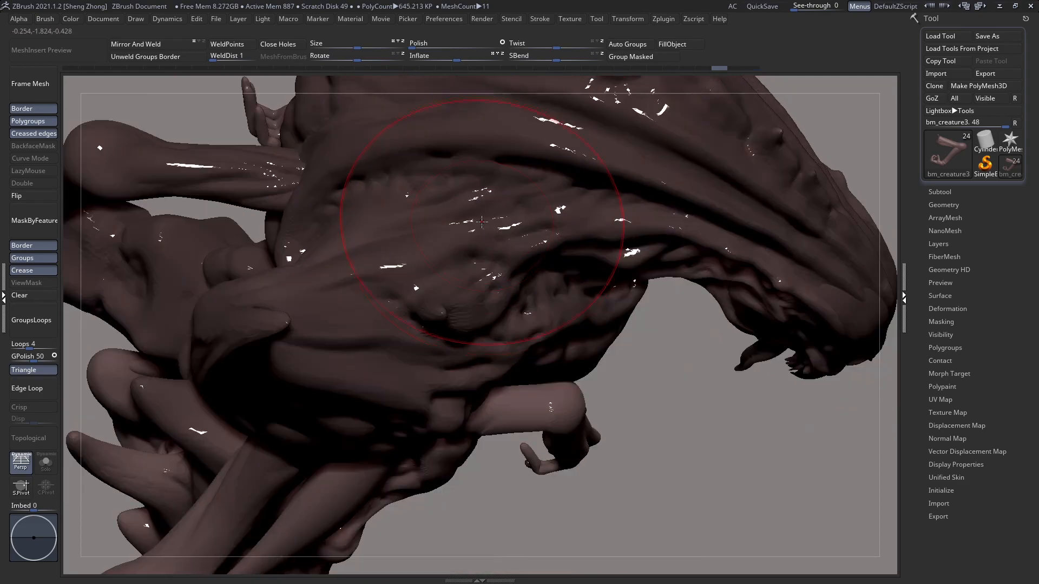
key(space)
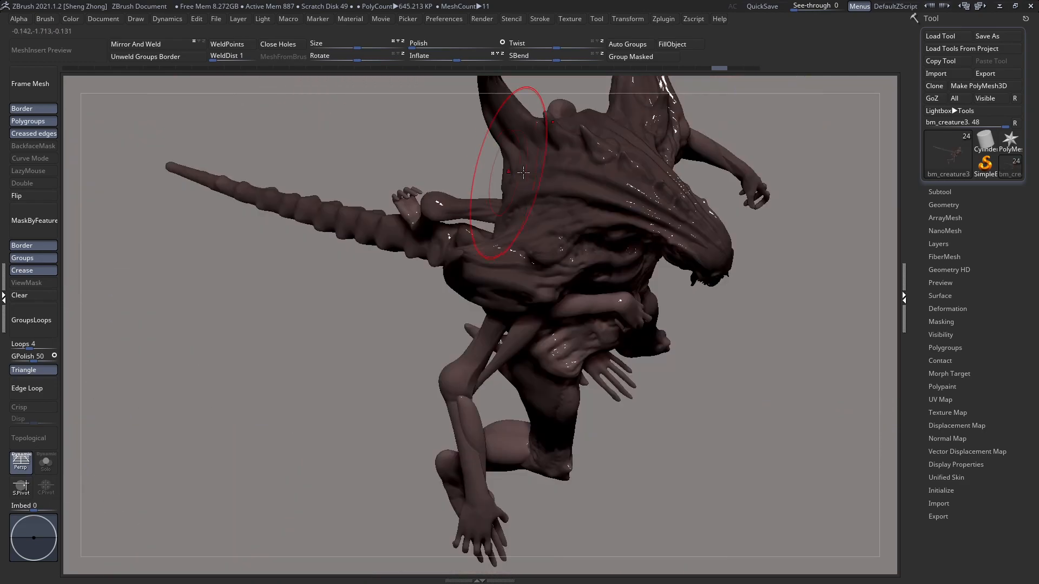
key(space)
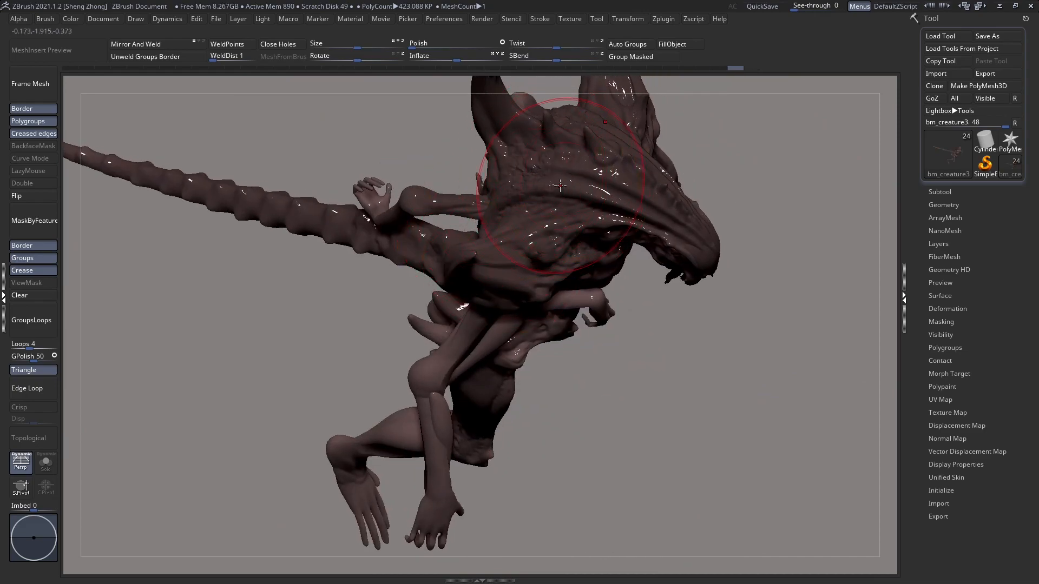
Step: Set the Z Intensity to 10, reduce the Draw Size and stamp skin texture on the side of the head crest
key(space)
drag(547, 217, 546, 217)
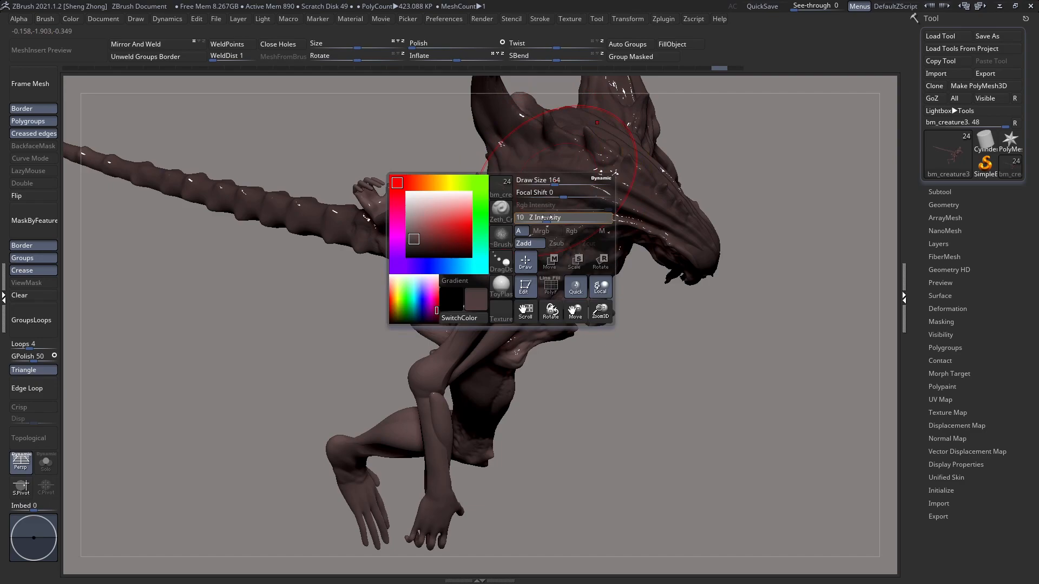
key(space)
drag(548, 181, 535, 181)
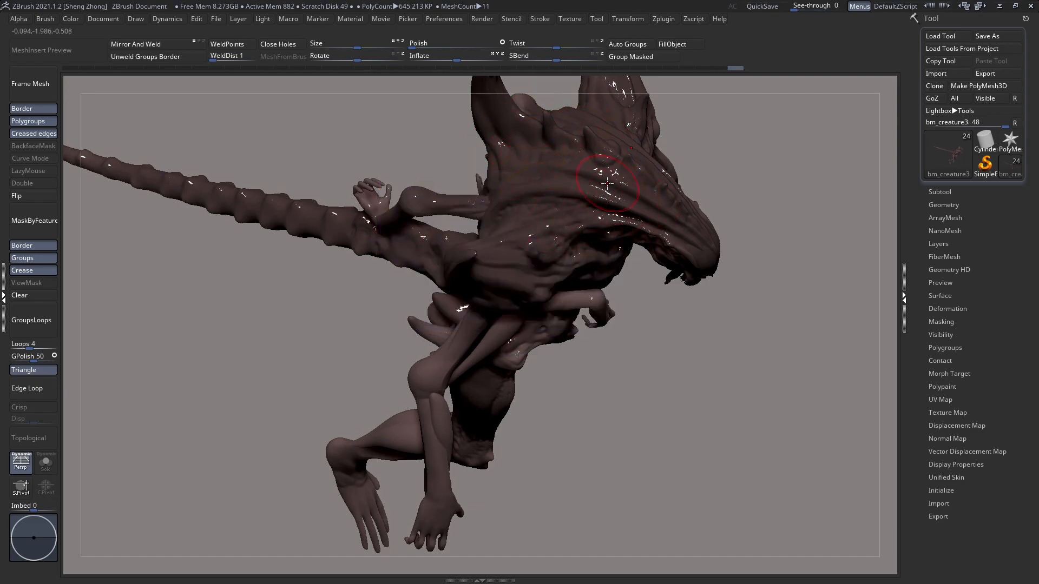
right_drag(593, 189, 546, 185)
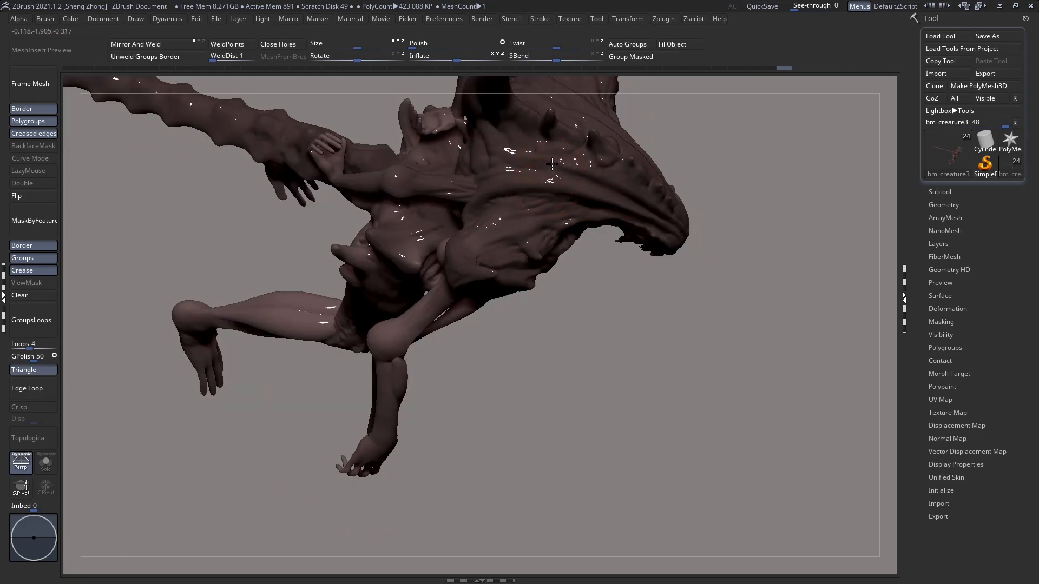
Step: Adjust the Z Intensity and stamp more crocodile texture across the neck, shoulder and upper back
mouse_move(483, 203)
right_down()
mouse_move(503, 157)
mouse_move(503, 215)
right_up()
alt+click(503, 156)
key(space)
drag(504, 215, 514, 215)
drag(473, 267, 466, 270)
drag(470, 276, 463, 271)
right_drag(455, 271, 498, 276)
drag(296, 259, 283, 255)
ctrl+right_drag(398, 250, 111, 130)
Step: Switch to the Zeth_ClayBuildup brush and adjust its Draw Size
mouse_move(305, 182)
right_down()
mouse_move(333, 211)
mouse_move(357, 200)
right_up()
key(space)
click(284, 236)
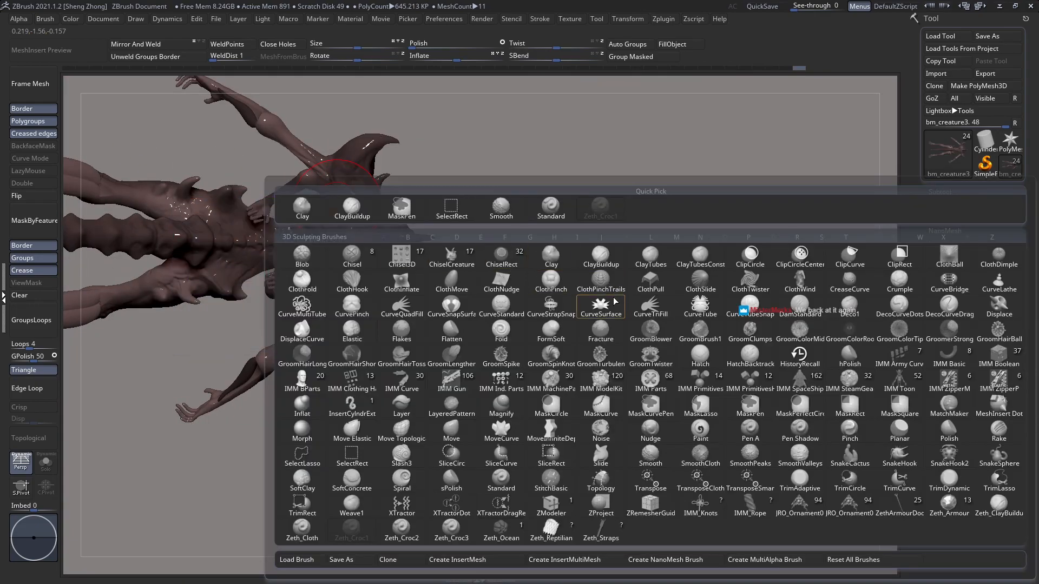
click(615, 300)
key(space)
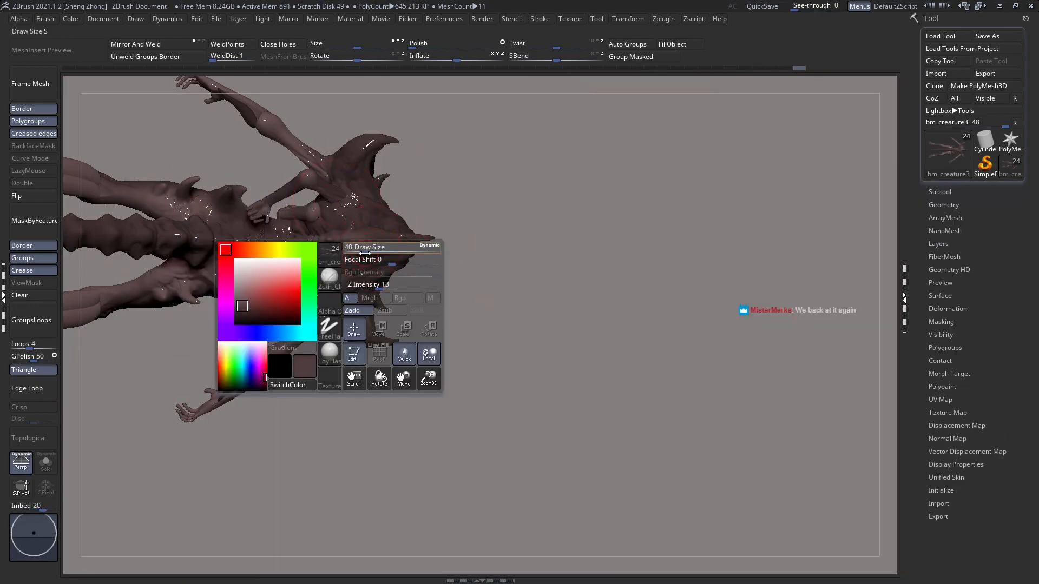
right_drag(376, 220, 360, 176)
Step: Set the Draw Size to 14 for close-up sculpting on the side of the head
right_drag(464, 238, 442, 235)
right_drag(520, 227, 457, 226)
alt+right_drag(594, 247, 517, 249)
key(space)
drag(515, 248, 509, 246)
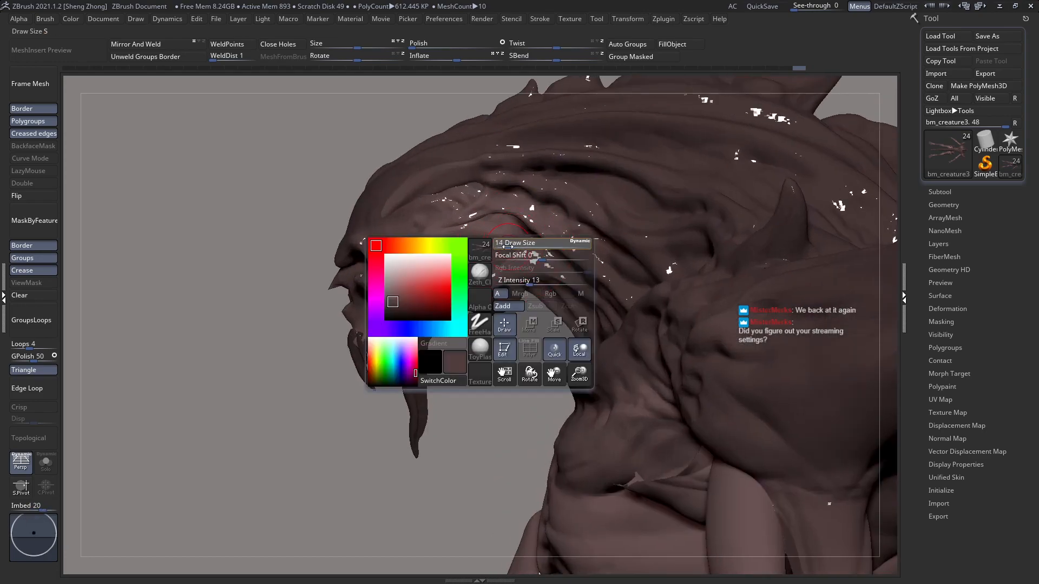
Step: Sculpt small folds on the side of the neck between the head crest and the shoulder
alt+right_drag(573, 244, 534, 237)
mouse_move(379, 224)
ctrl+right_down()
mouse_move(502, 233)
mouse_move(413, 223)
ctrl+right_up()
key(space)
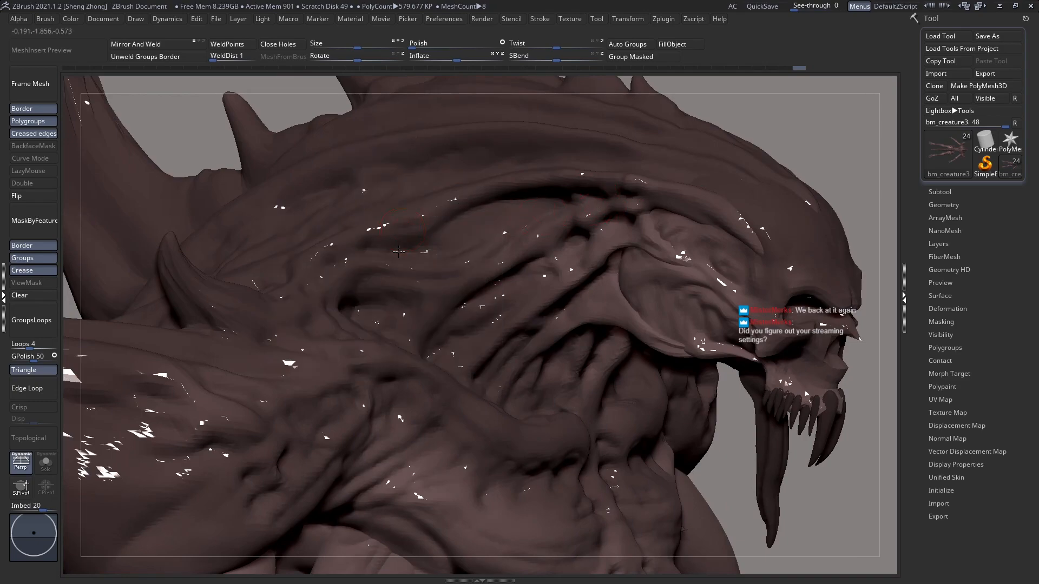
right_drag(403, 230, 400, 252)
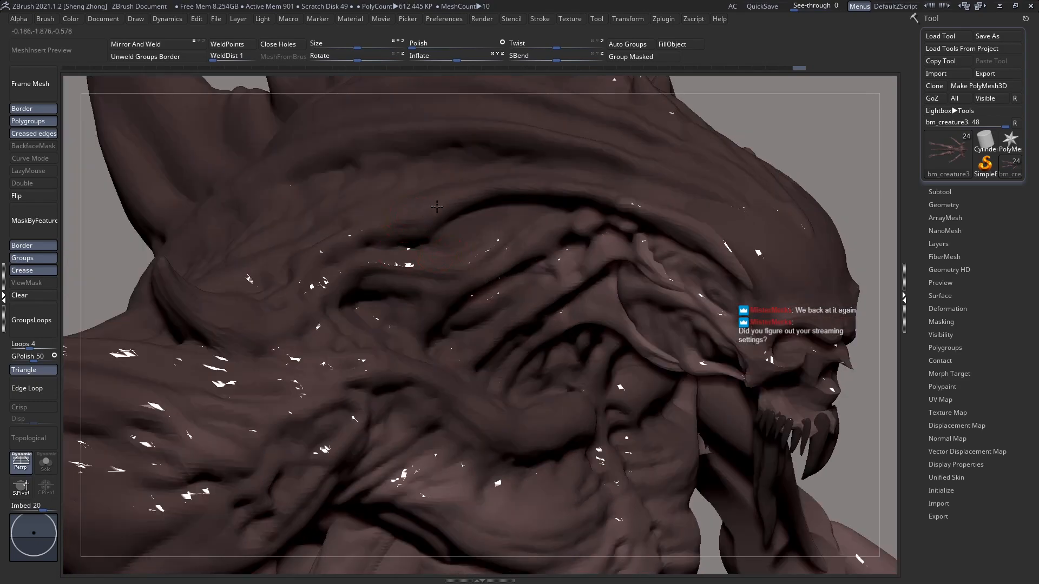
drag(377, 214, 358, 232)
right_drag(368, 276, 316, 296)
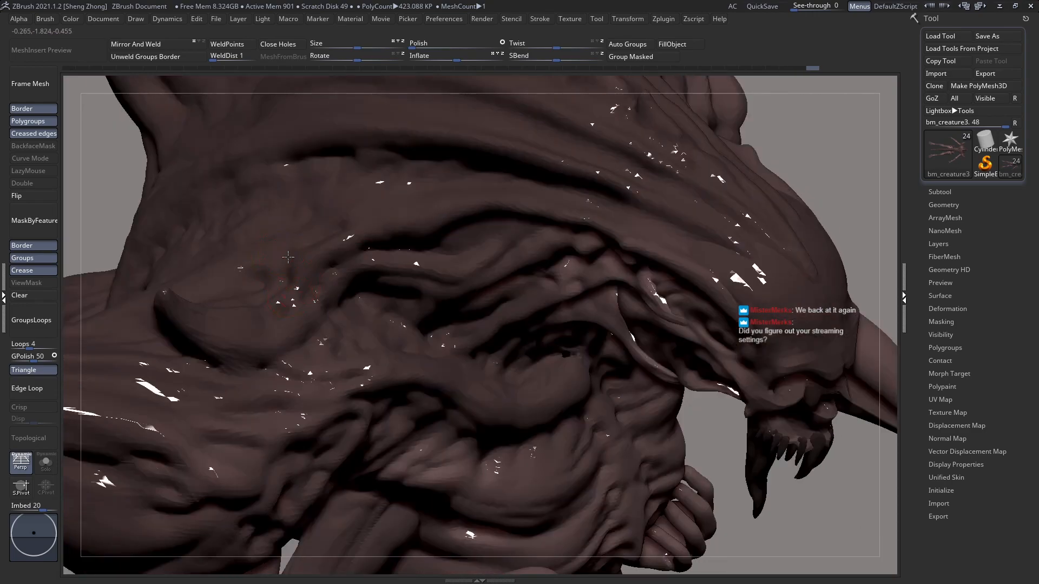
drag(275, 255, 292, 238)
Step: Set the Draw Size to 7 and Z Intensity to 37, and build up fine folds above the shoulder spike
key(space)
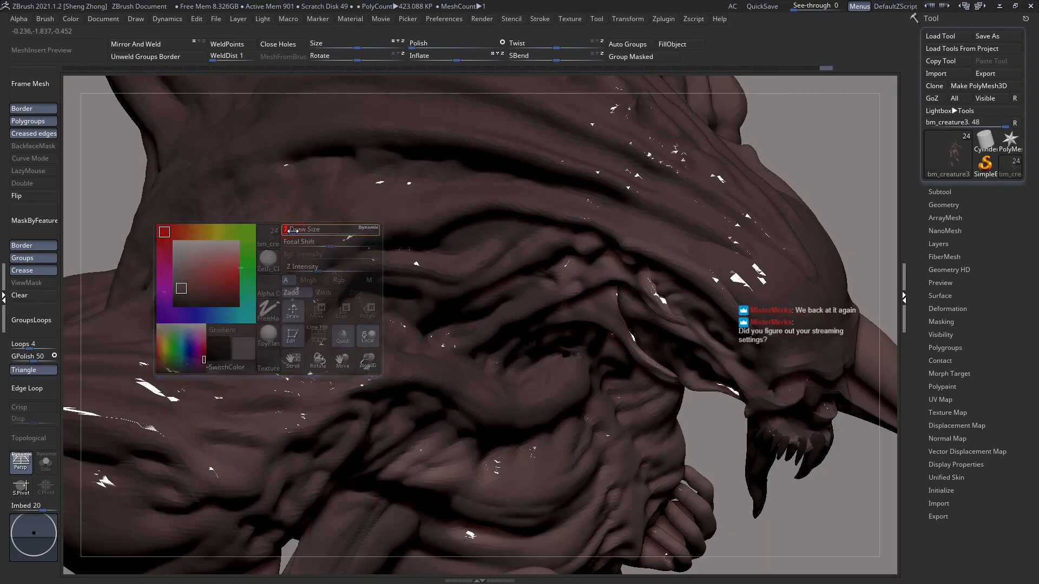
drag(228, 266, 252, 301)
key(space)
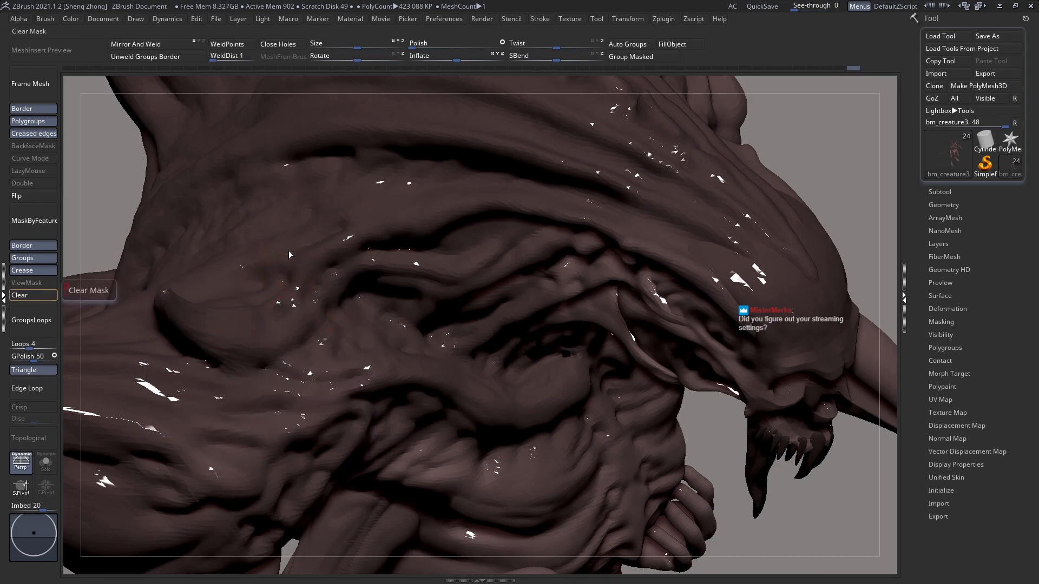
key(space)
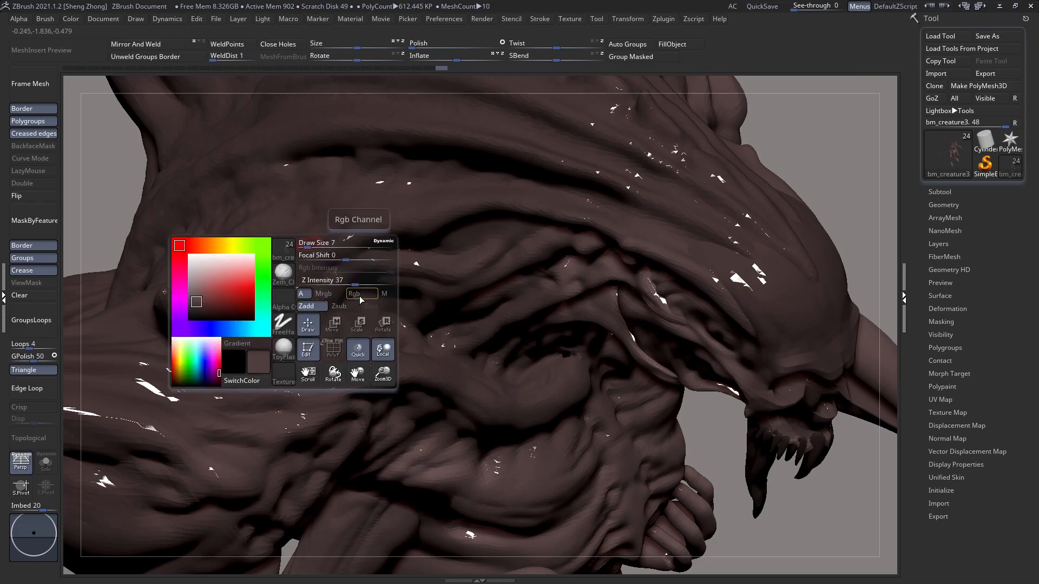
right_drag(318, 185, 336, 235)
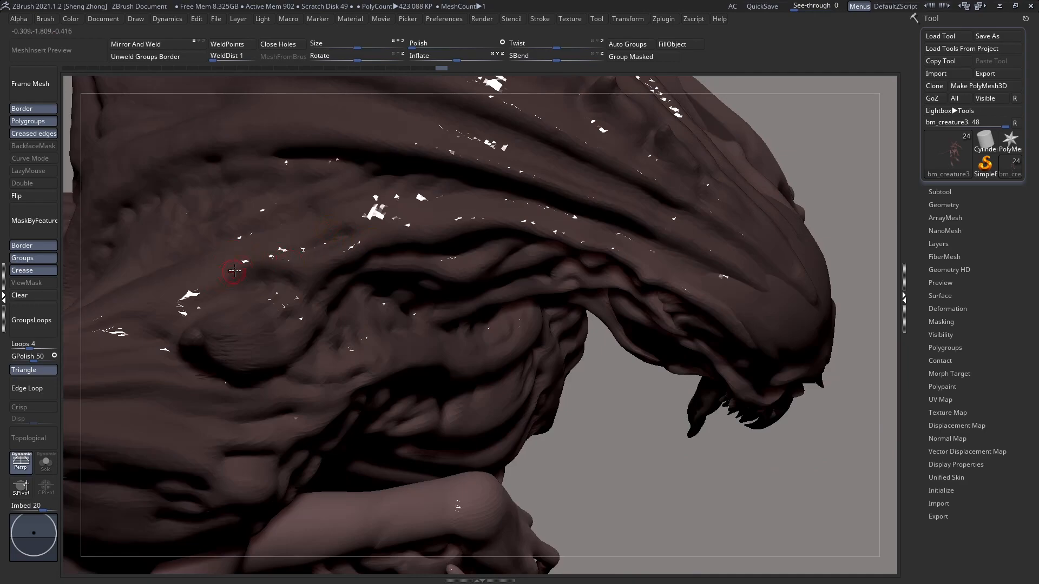
mouse_move(264, 262)
right_down()
mouse_move(263, 278)
mouse_move(260, 264)
right_up()
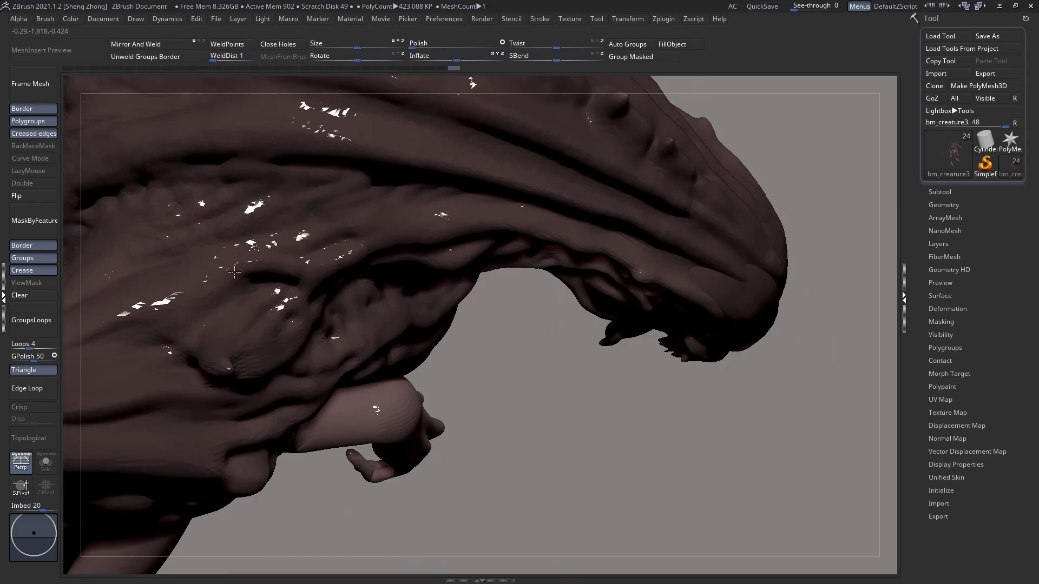
Step: Set the Z Intensity to 48 and deepen the wrinkles on the neck beside the shoulder spike
right_drag(313, 266, 298, 279)
key(space)
drag(296, 281, 309, 282)
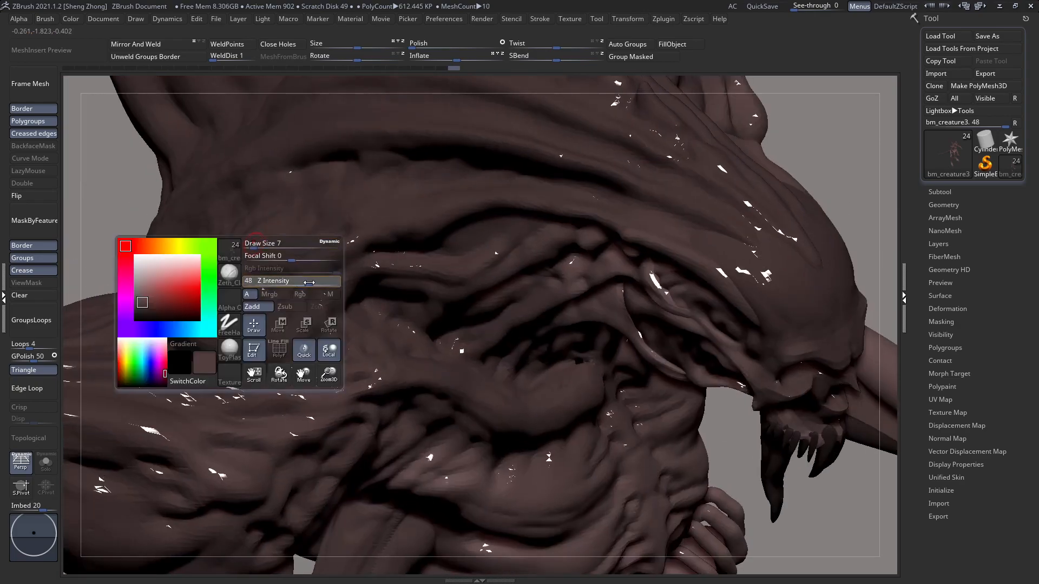
right_drag(283, 262, 291, 280)
drag(195, 294, 139, 318)
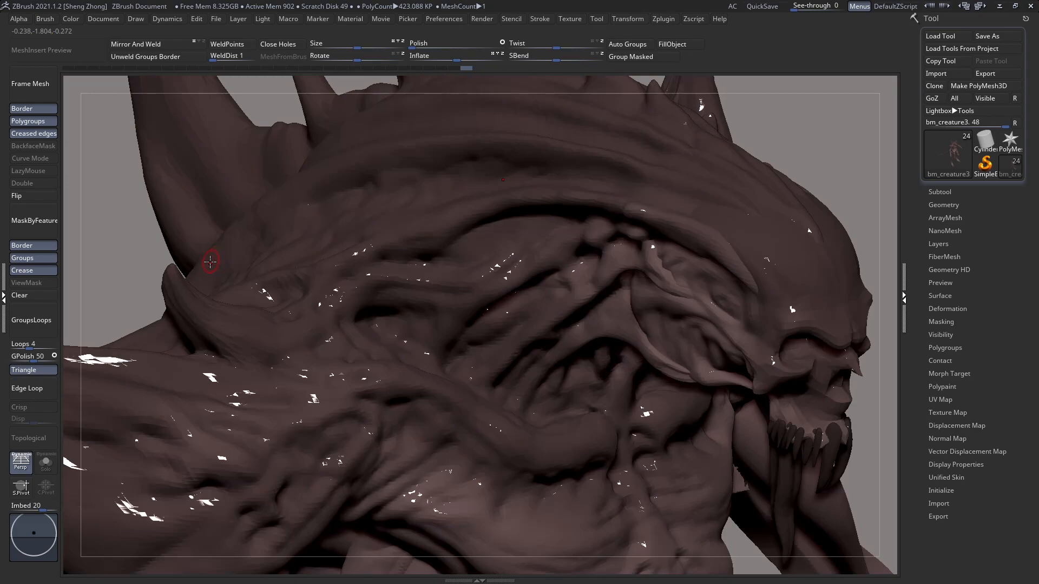
Step: Switch the creature's display material to SketchShaded
key(space)
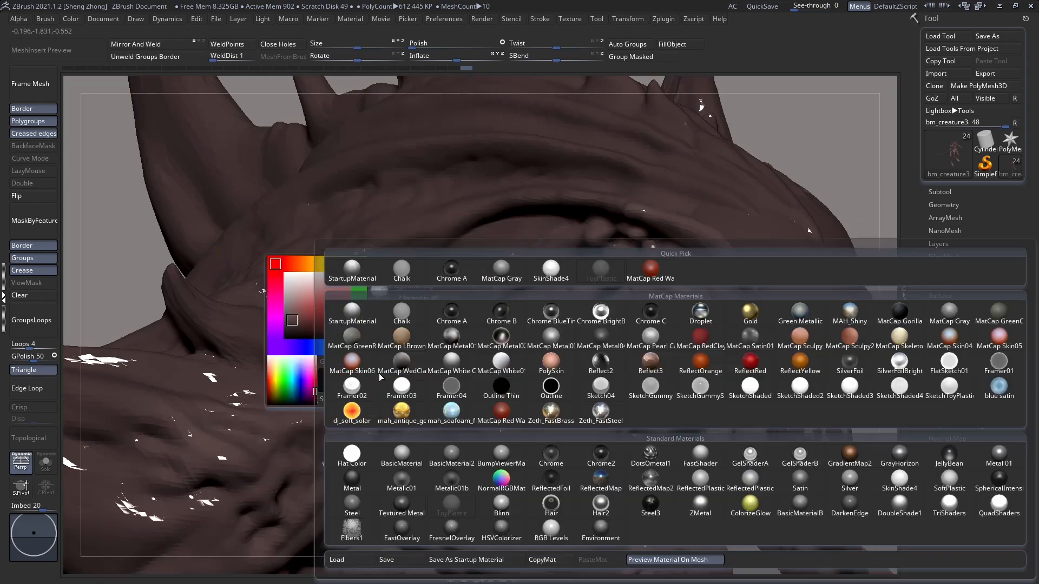
click(379, 379)
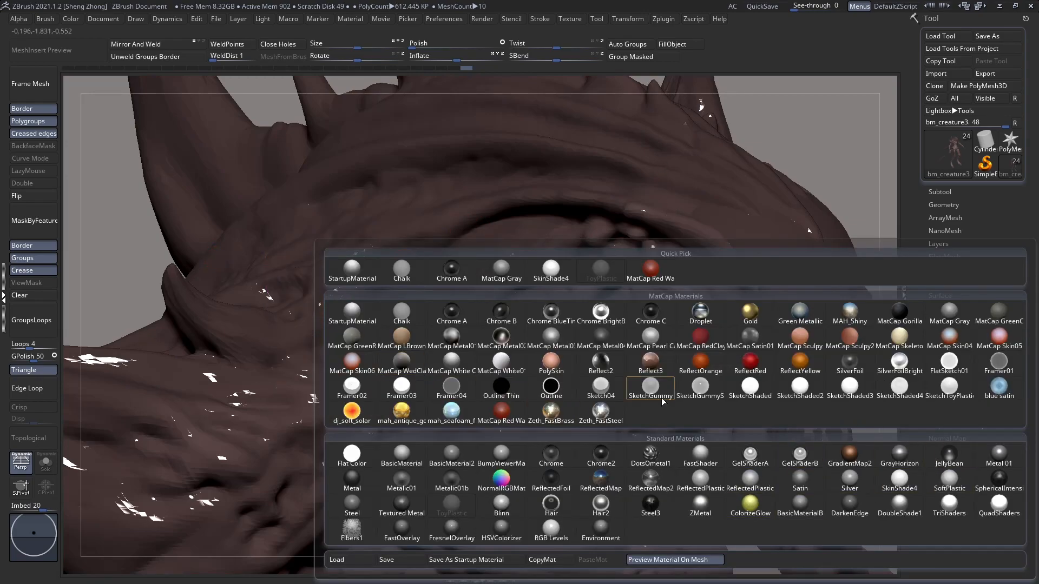
click(748, 394)
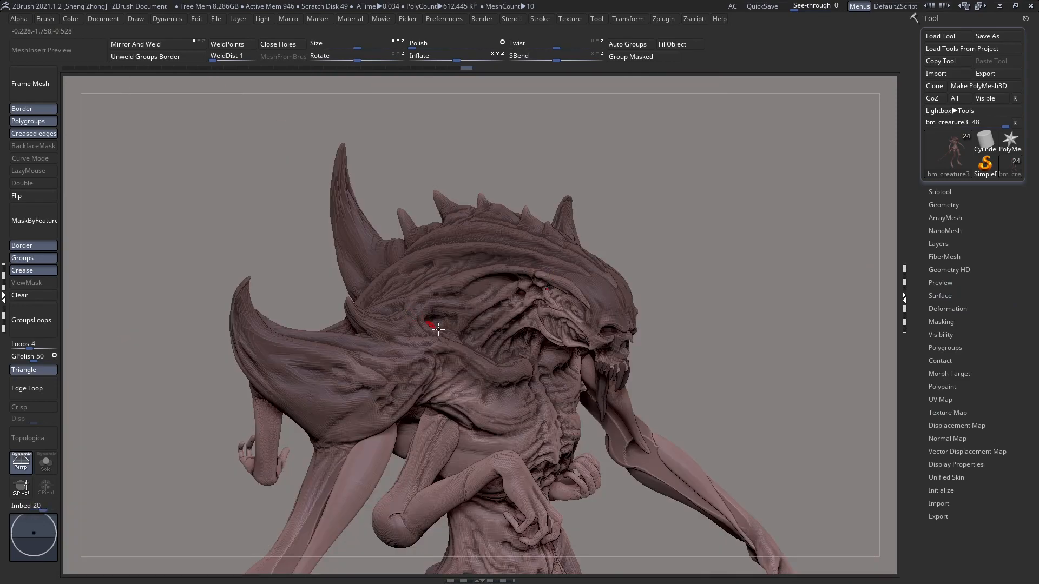
Step: Sculpt a row of small irregular bumps along the rear of the lower ridge on the head crest
right_drag(438, 330, 519, 320)
ctrl+right_drag(419, 243, 371, 238)
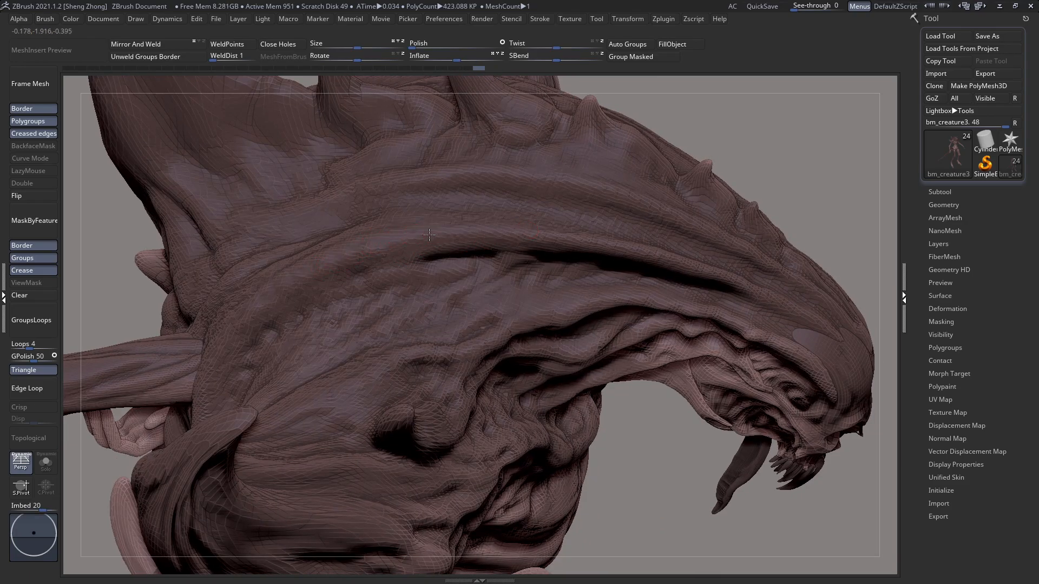
right_click(283, 304)
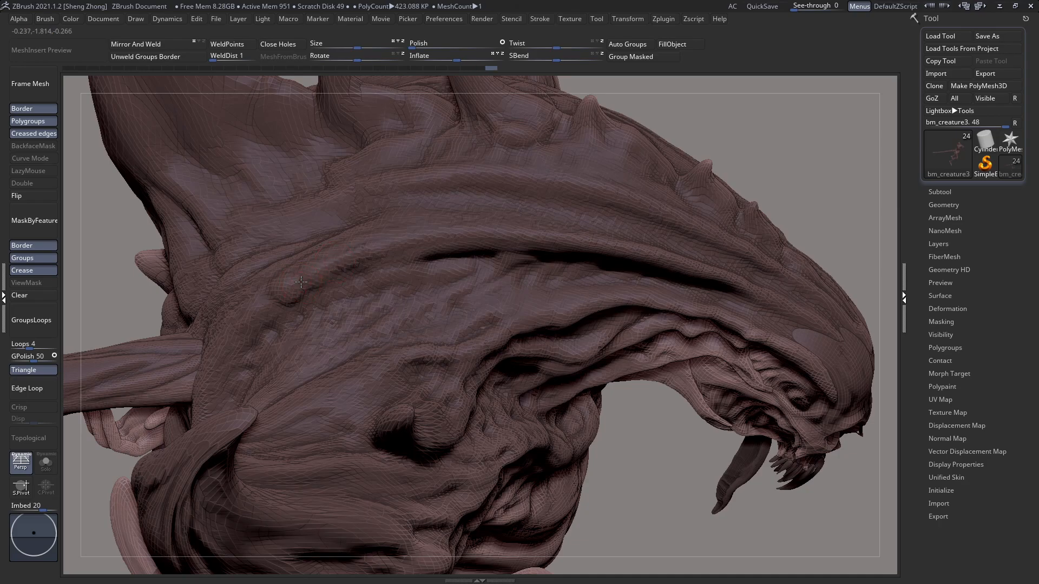
key(space)
right_drag(272, 307, 262, 309)
mouse_move(265, 300)
mouse_down()
mouse_move(262, 320)
mouse_move(250, 315)
mouse_up()
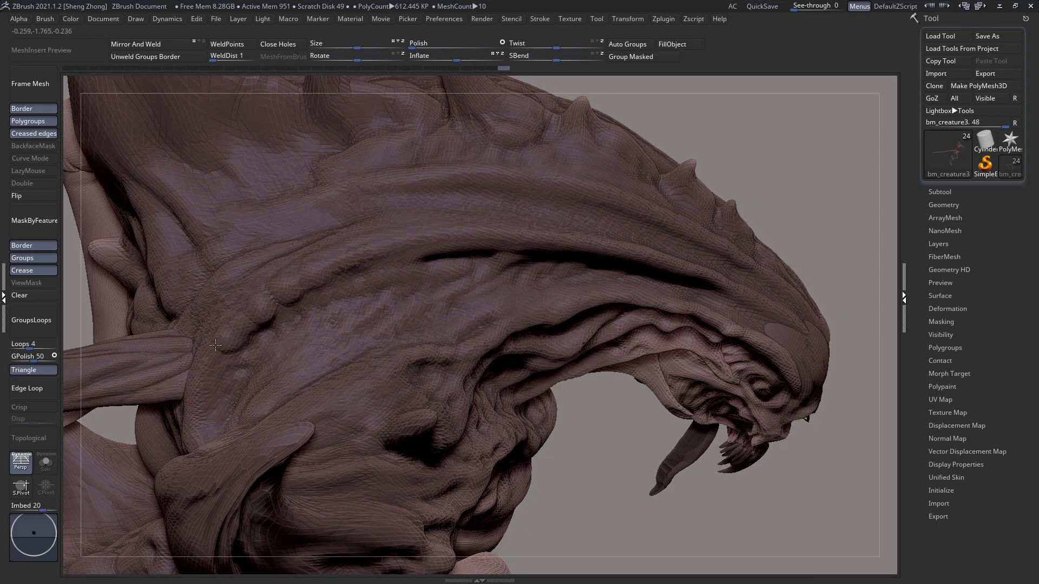
right_drag(216, 400, 249, 316)
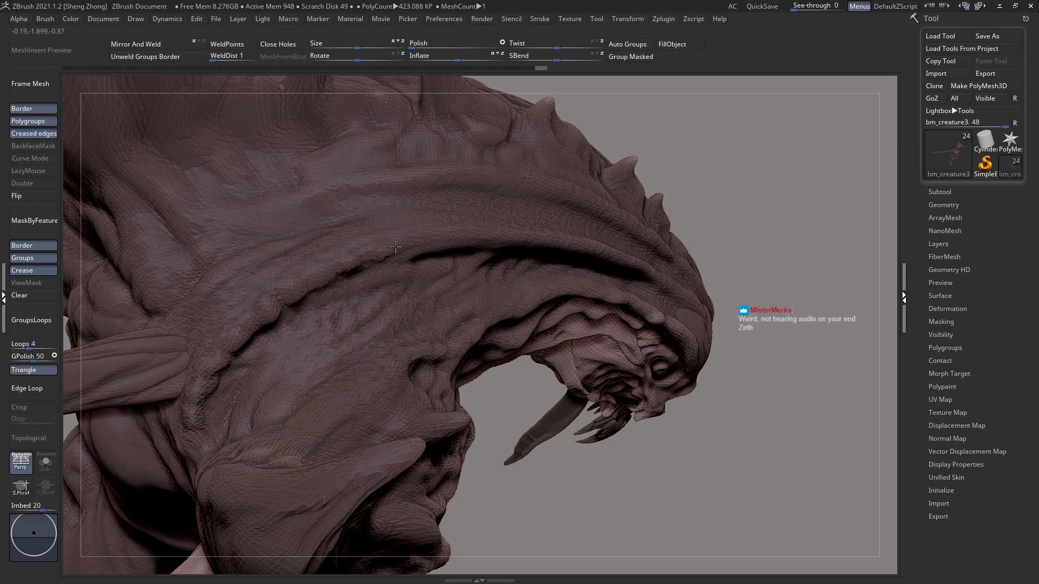
Step: Examine the bumpy crest ridge and neck from several angles, with the surrounding body parts briefly ghosted
key(ctrl)
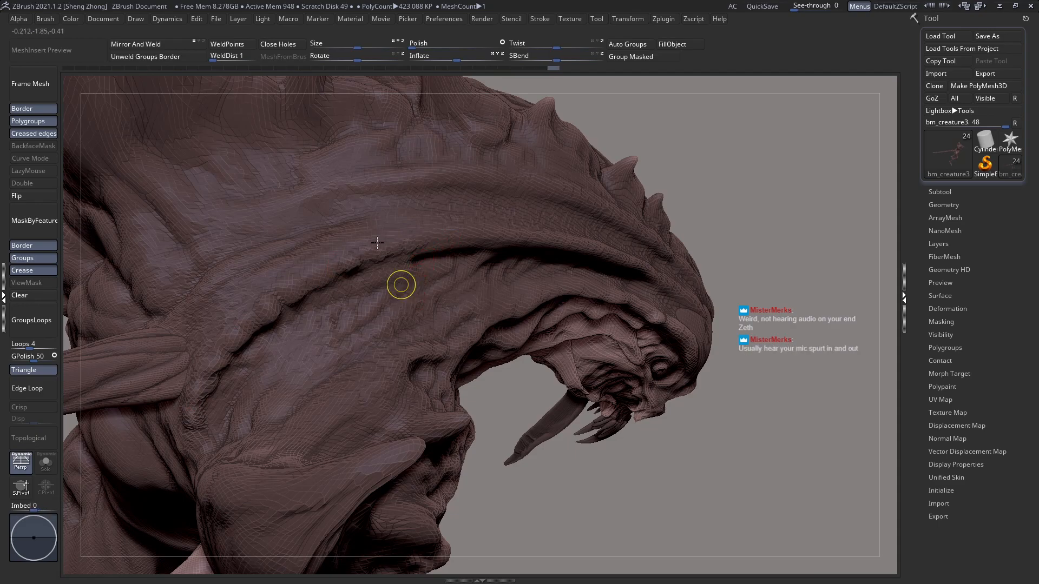
alt+right_drag(399, 285, 399, 234)
alt+right_drag(319, 260, 331, 314)
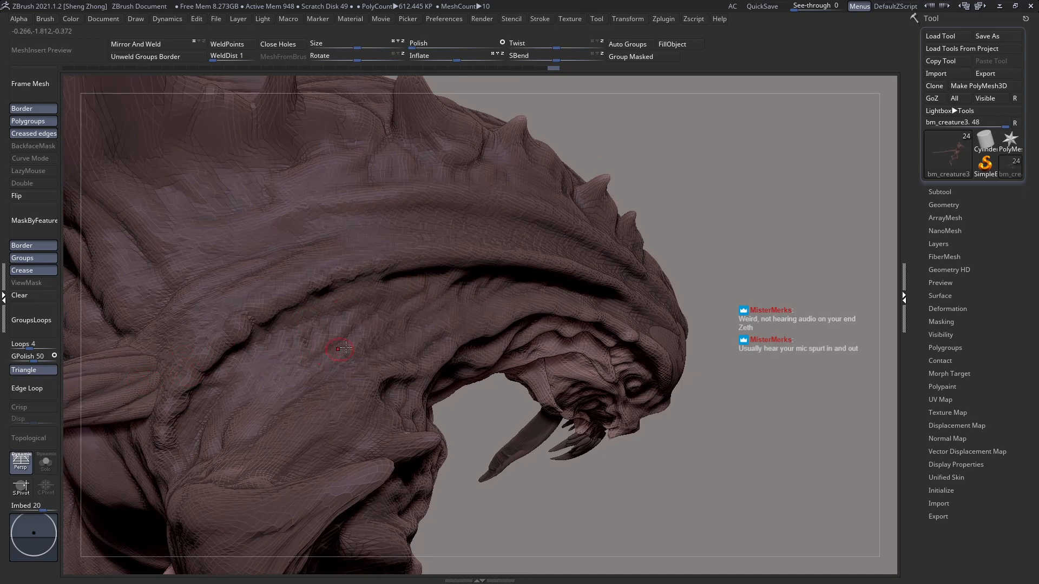
key(ctrl+t)
alt+right_drag(452, 314, 468, 351)
mouse_move(436, 287)
ctrl+right_down()
mouse_move(389, 298)
mouse_move(413, 295)
ctrl+right_up()
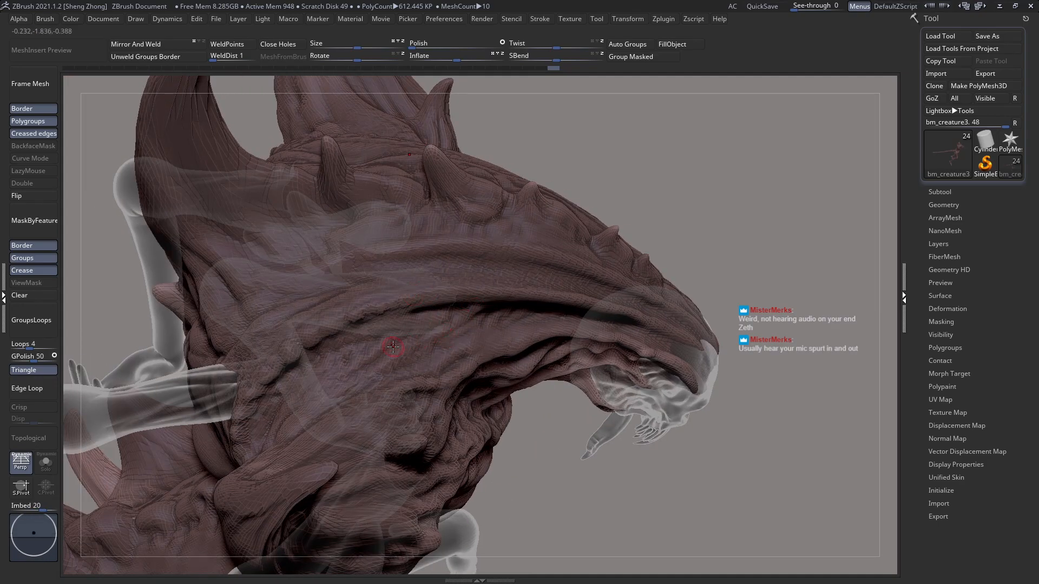
key(ctrl+t)
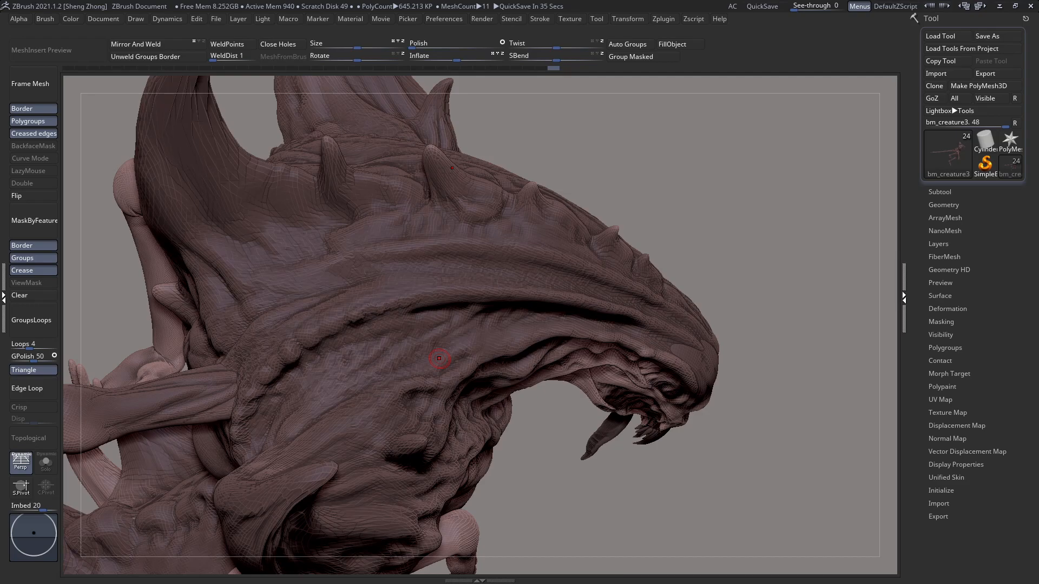
alt+right_drag(628, 296, 576, 305)
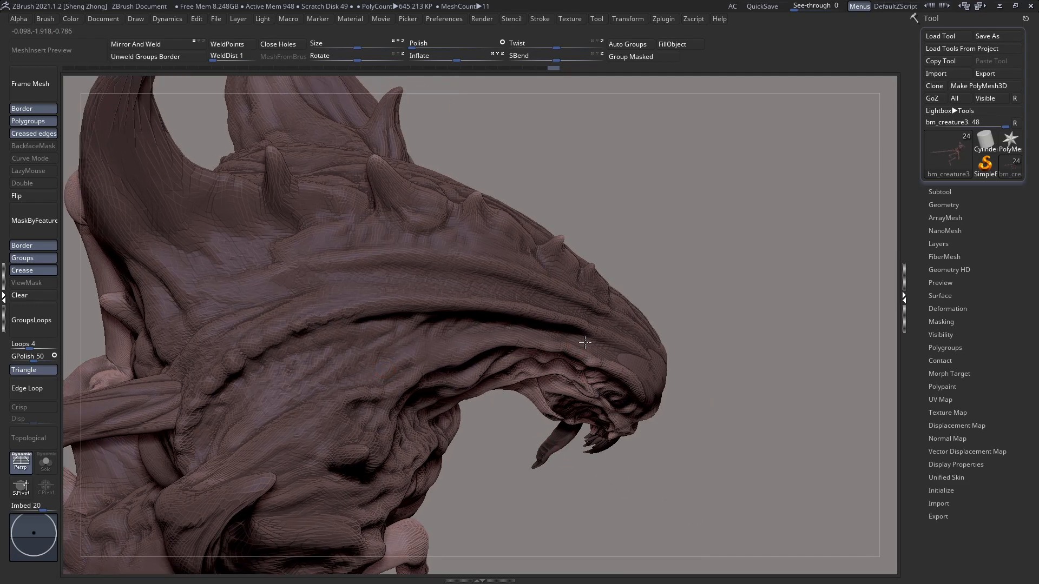
Step: Build up larger rounded bumps at the rear end of the lower crest ridge, above the shoulder
right_drag(456, 288, 421, 327)
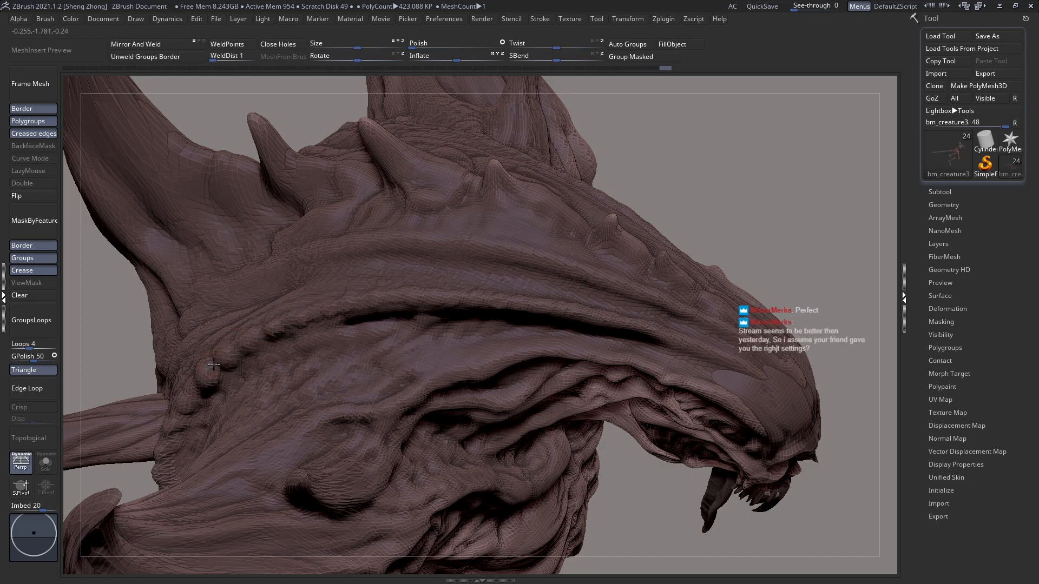
drag(190, 385, 200, 407)
ctrl+right_drag(406, 321, 310, 288)
mouse_move(378, 389)
alt+right_down()
mouse_move(386, 338)
mouse_move(463, 316)
alt+right_up()
ctrl+right_drag(482, 226, 502, 249)
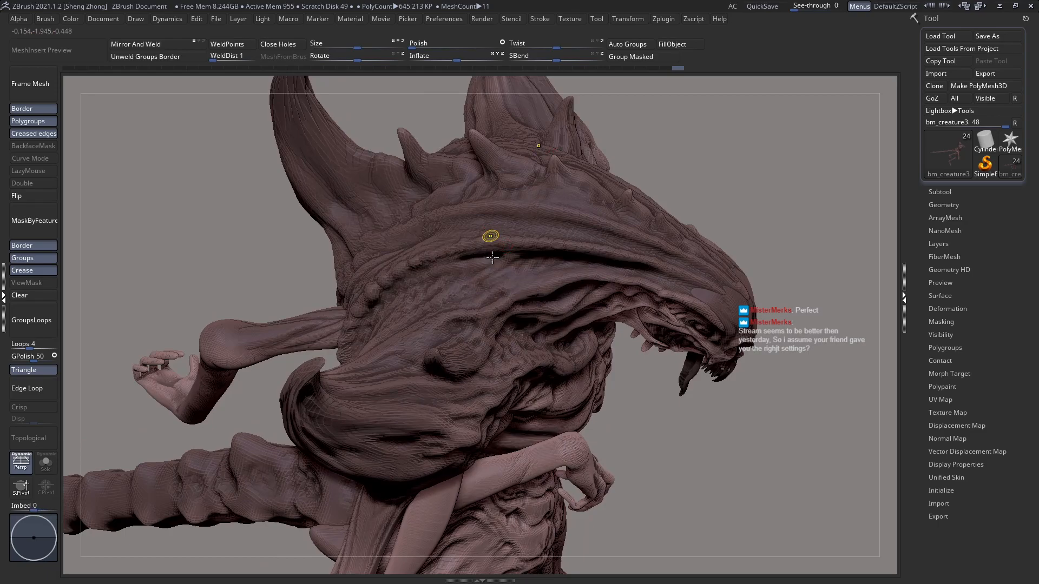
ctrl+right_drag(489, 235, 491, 256)
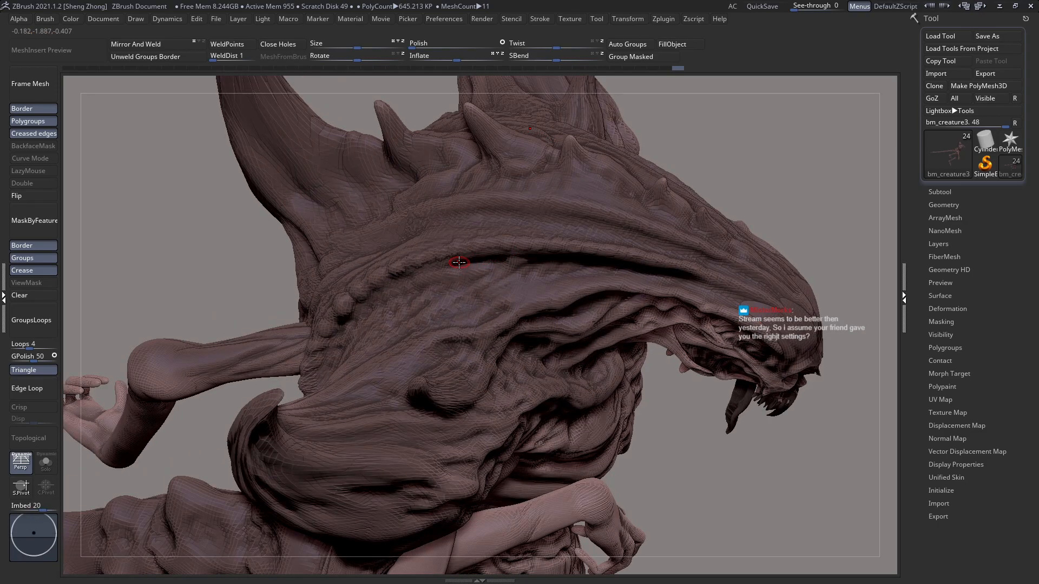
drag(608, 282, 569, 293)
right_drag(394, 405, 415, 348)
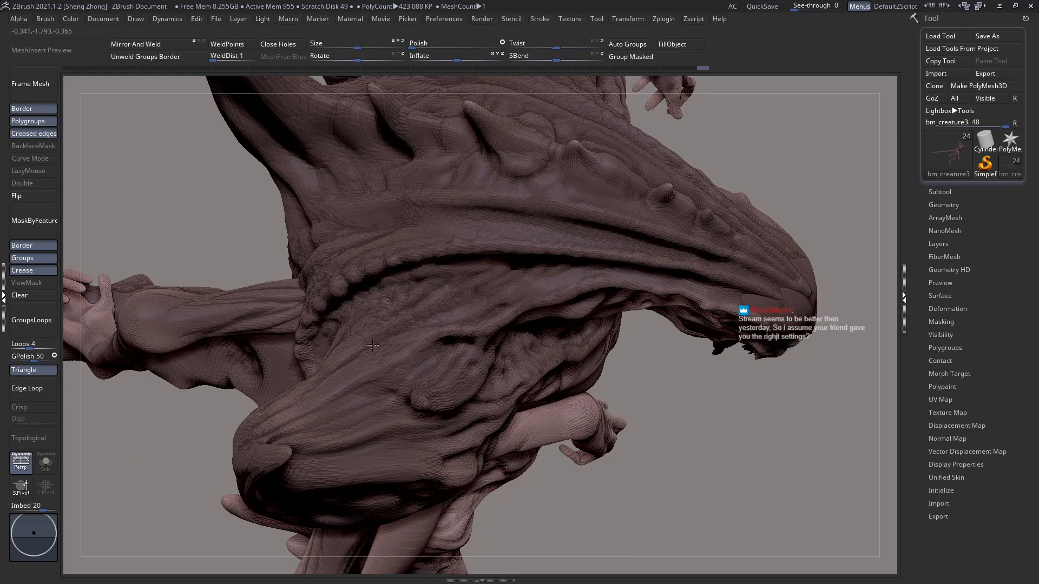
Step: Sculpt fine wrinkles and small lumps across the side of the neck beneath the lower crest ridge
drag(522, 297, 530, 295)
right_drag(536, 259, 533, 217)
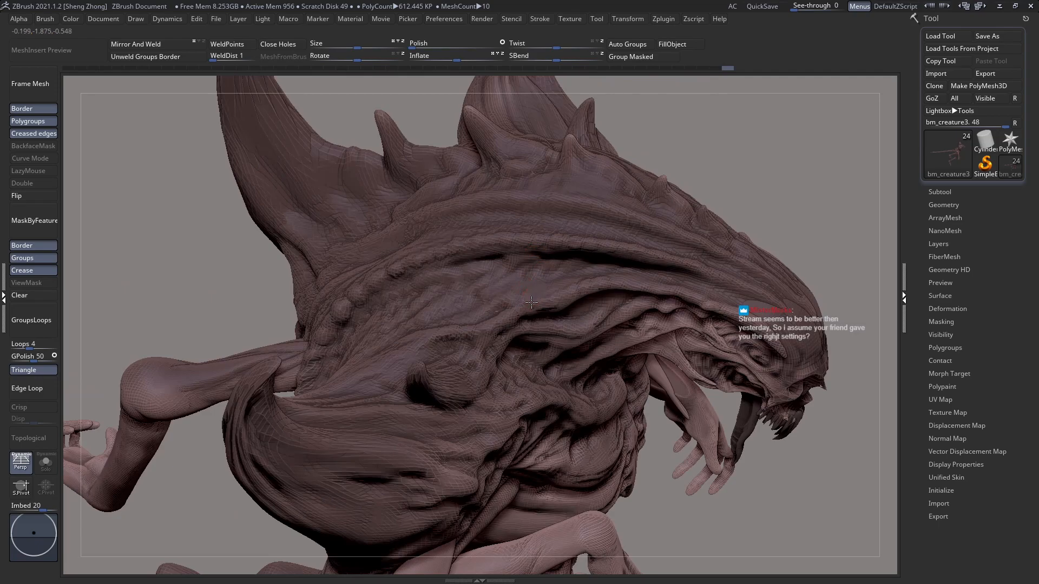
drag(557, 302, 578, 287)
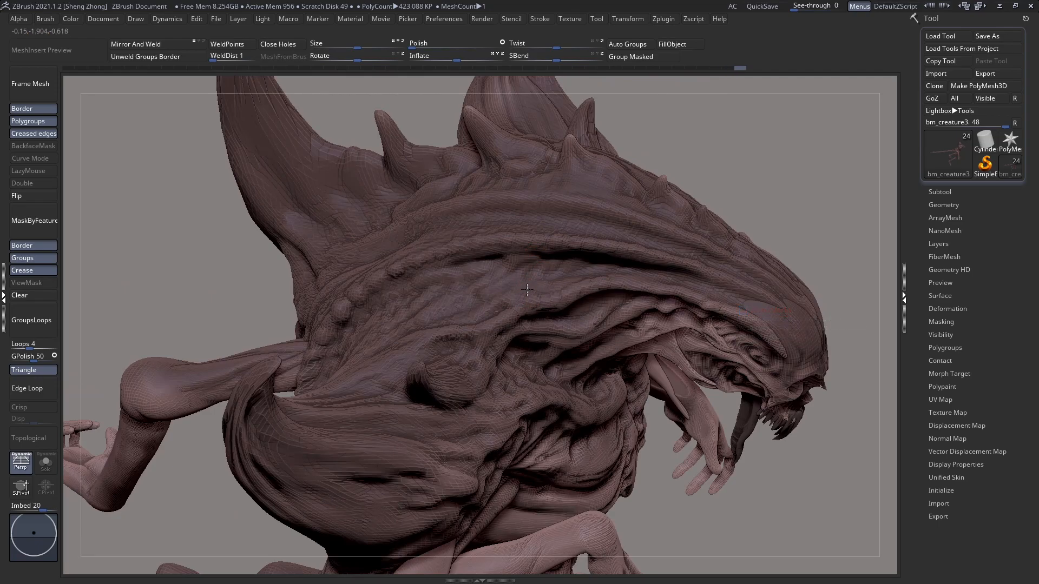
drag(466, 314, 458, 323)
right_drag(457, 324, 483, 286)
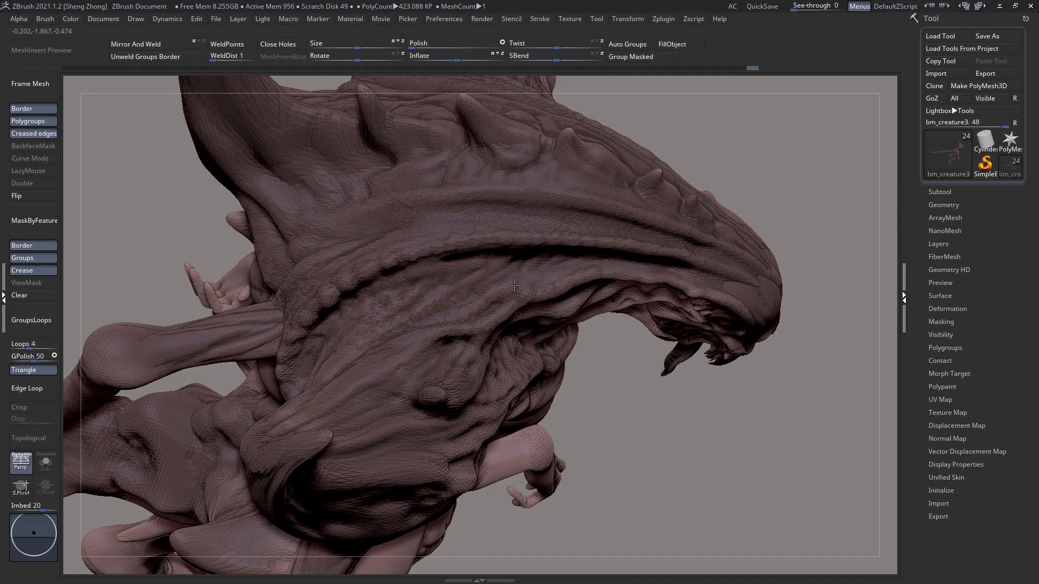
mouse_move(485, 278)
mouse_down()
mouse_move(486, 291)
mouse_move(446, 311)
mouse_move(442, 291)
mouse_up()
mouse_move(462, 297)
right_down()
mouse_move(469, 265)
mouse_move(497, 256)
right_up()
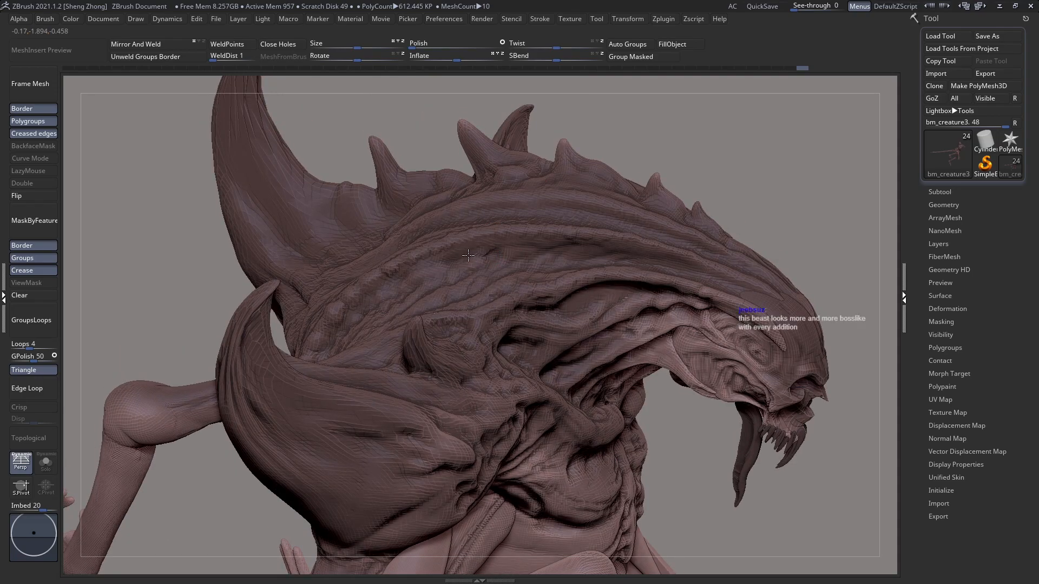
Step: Deepen the folds and bumpy skin texture below the crest, from the neck forward toward the cheek
click(533, 232)
drag(395, 269, 397, 264)
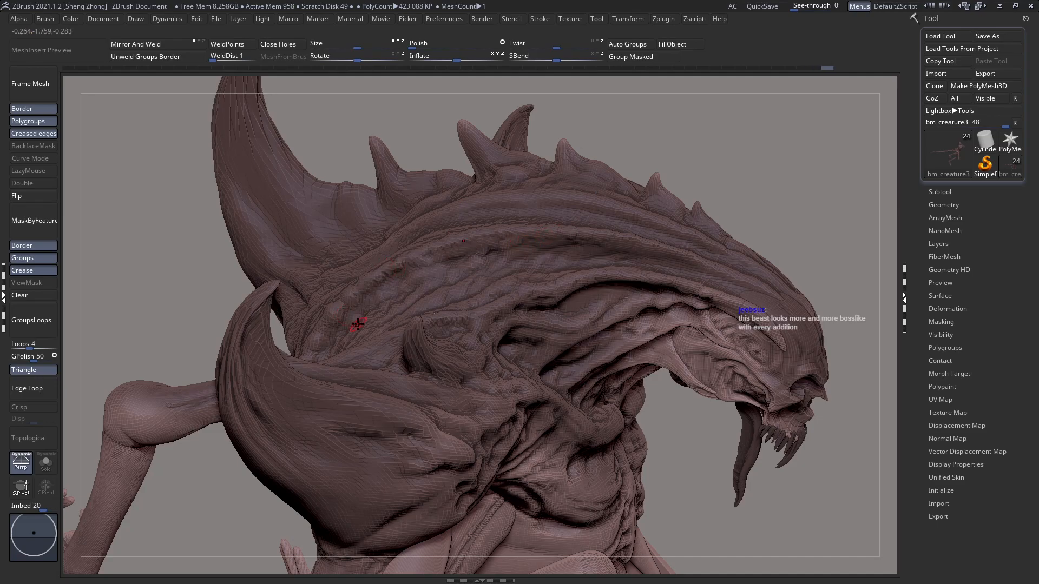
mouse_move(656, 260)
mouse_down()
mouse_move(622, 254)
mouse_move(618, 241)
mouse_move(661, 249)
mouse_up()
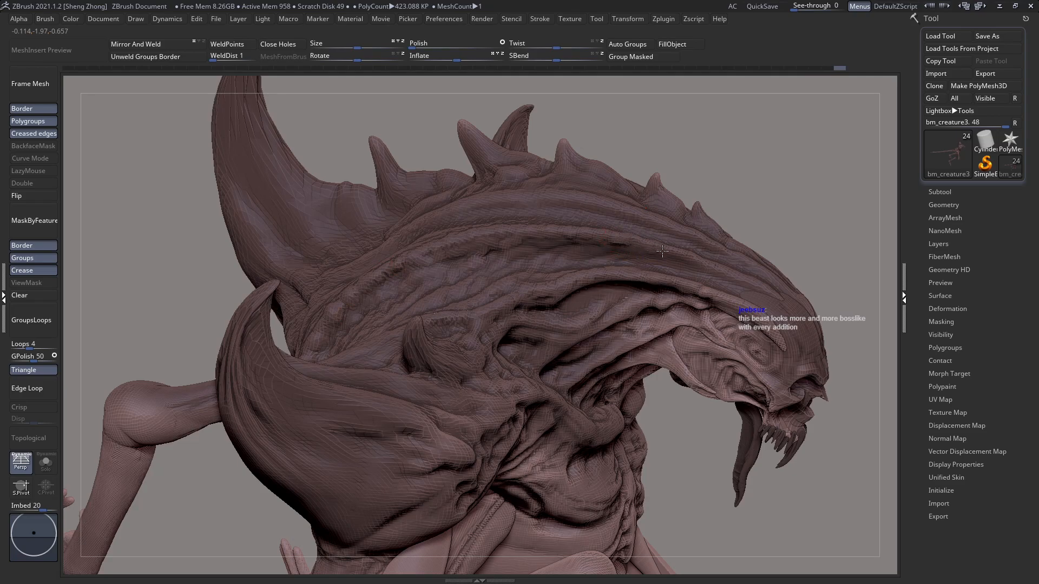
drag(719, 272, 687, 281)
drag(616, 280, 679, 288)
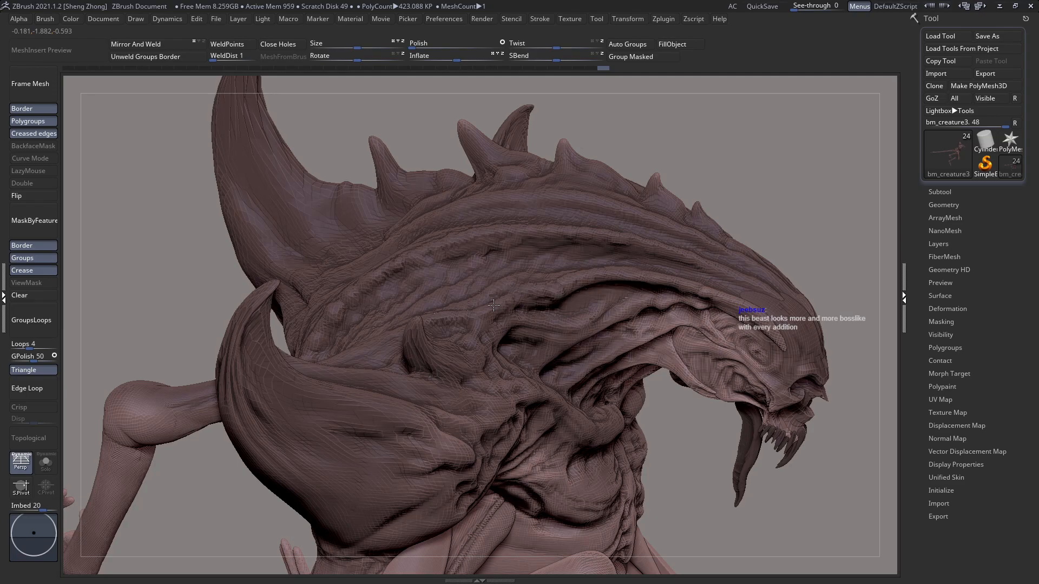
right_drag(466, 342, 505, 308)
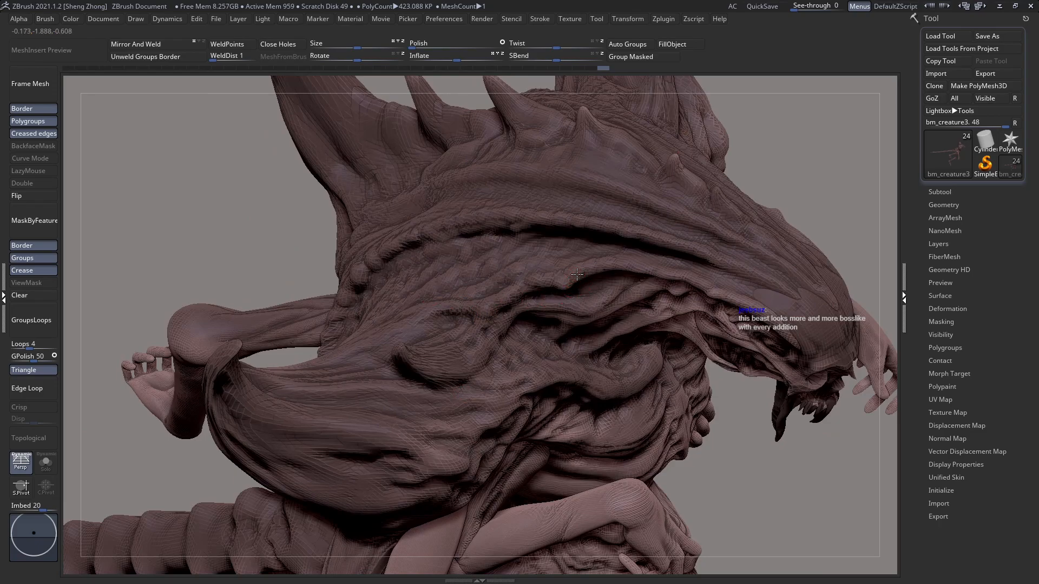
drag(606, 268, 635, 265)
right_drag(668, 219, 665, 226)
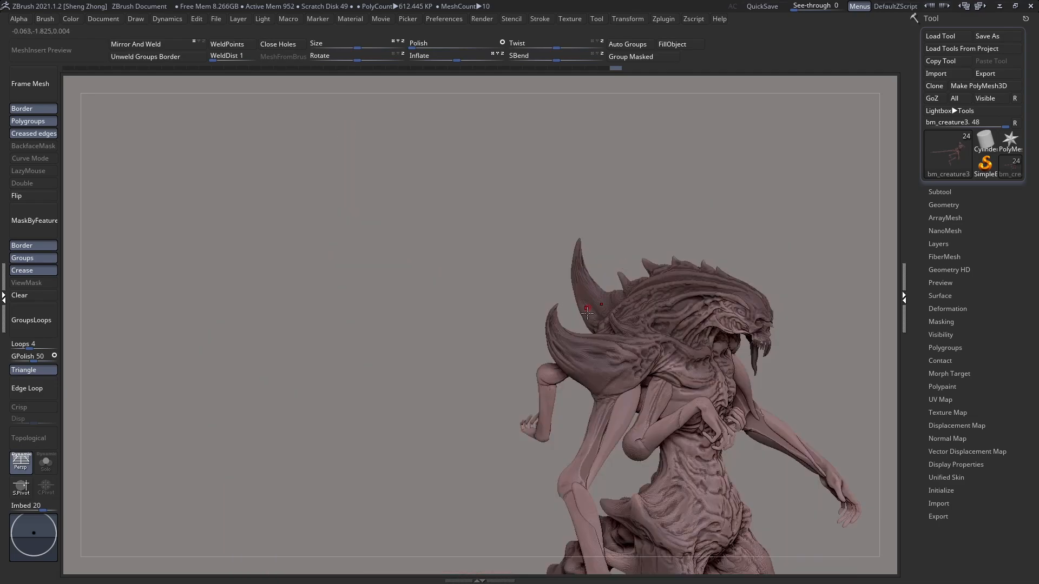
Step: Sculpt the first rounded bumps at the rear end of the upper crest ridge, near the large horn
drag(588, 312, 713, 366)
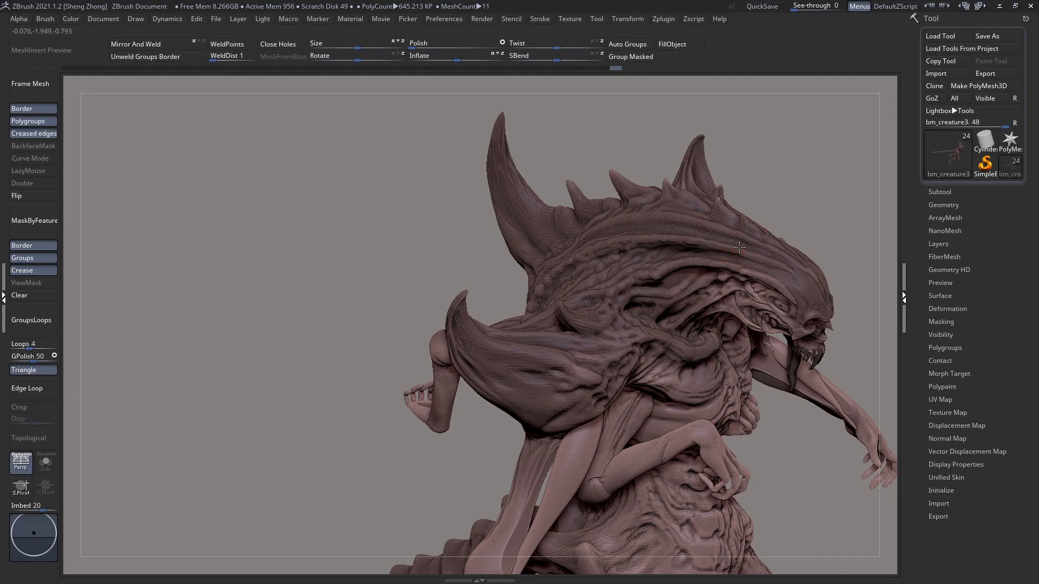
click(677, 239)
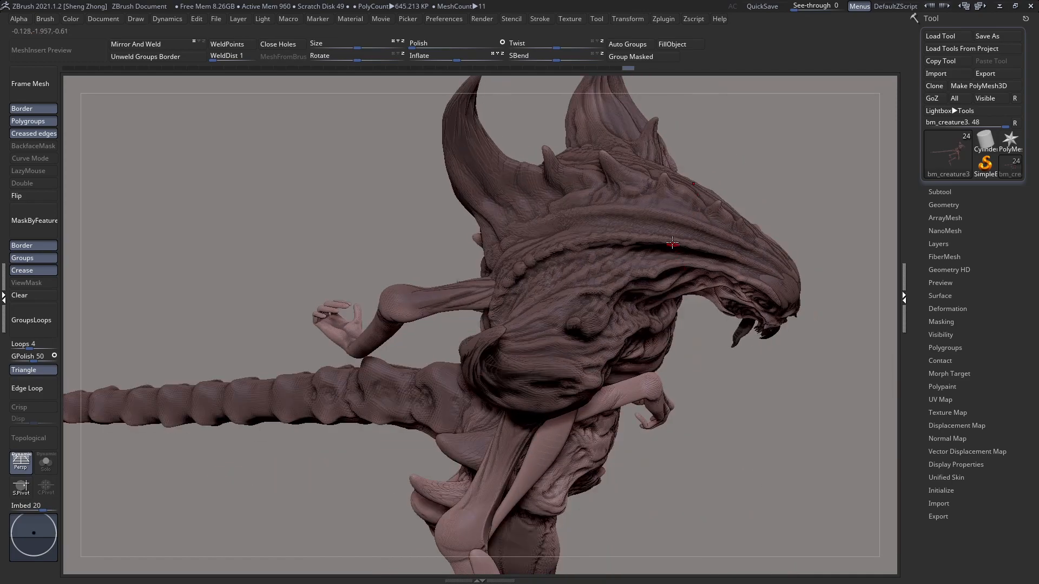
ctrl+drag(309, 186, 754, 417)
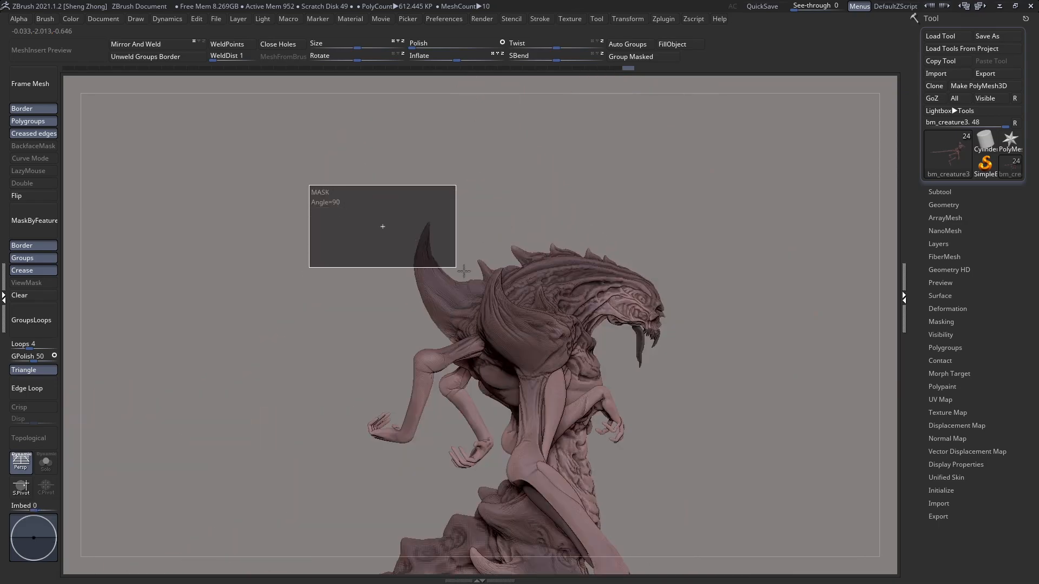
right_drag(611, 275, 452, 285)
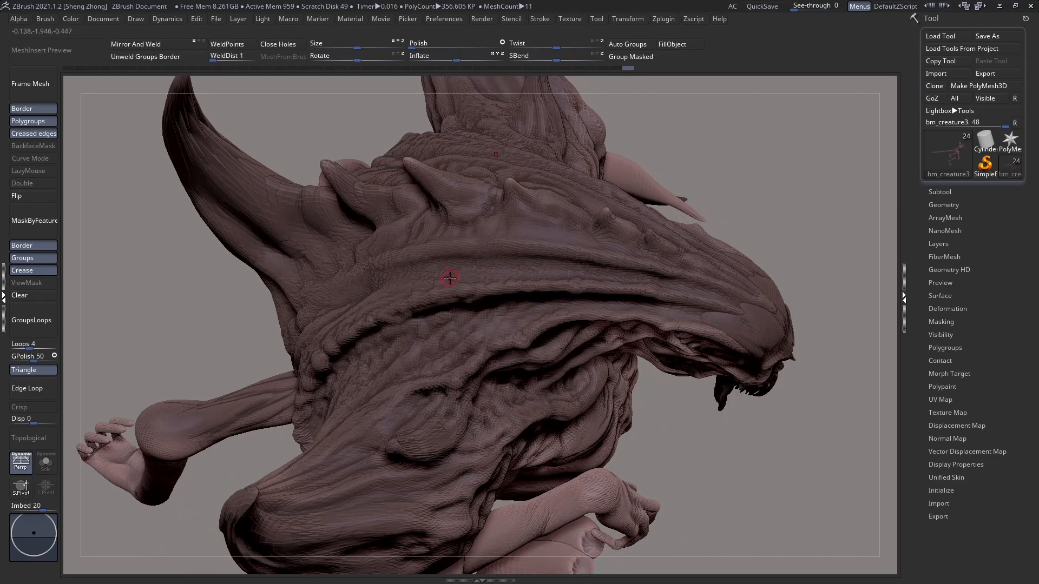
right_drag(386, 264, 364, 255)
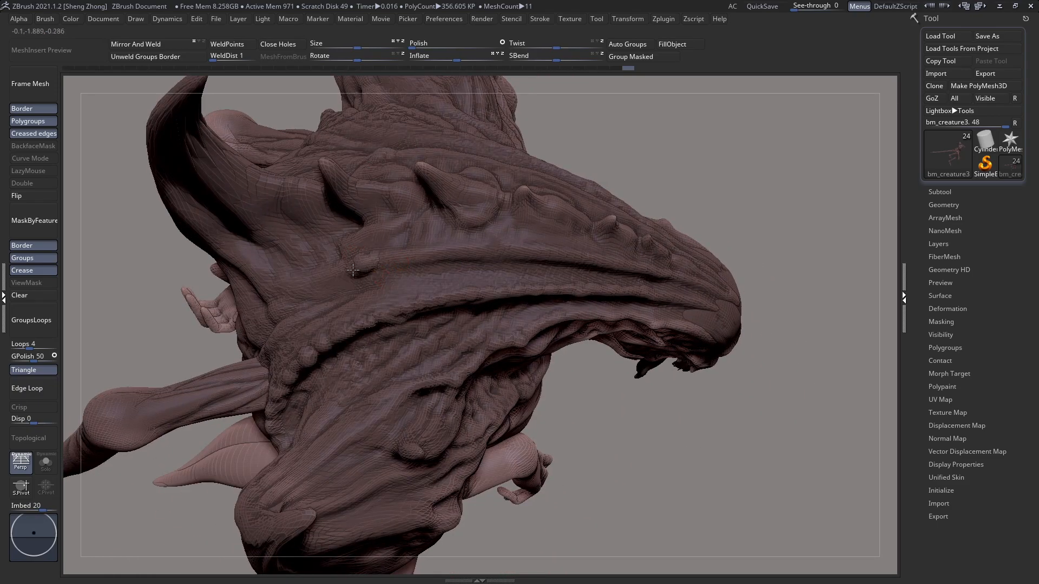
drag(342, 275, 328, 272)
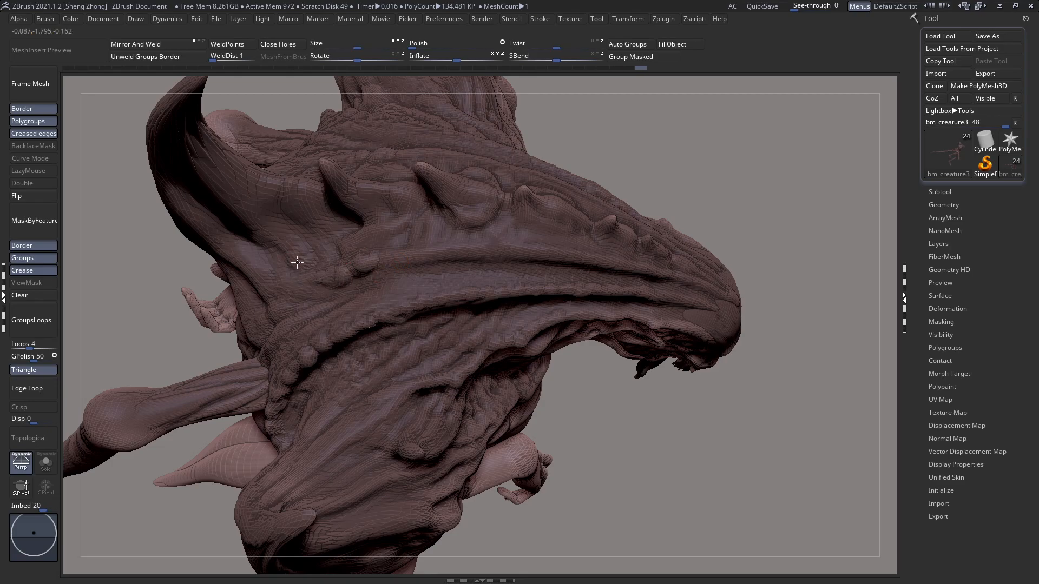
Step: Extend the row of bumps forward along the upper crest ridge and add lumps between the large horn and spikes
key(space)
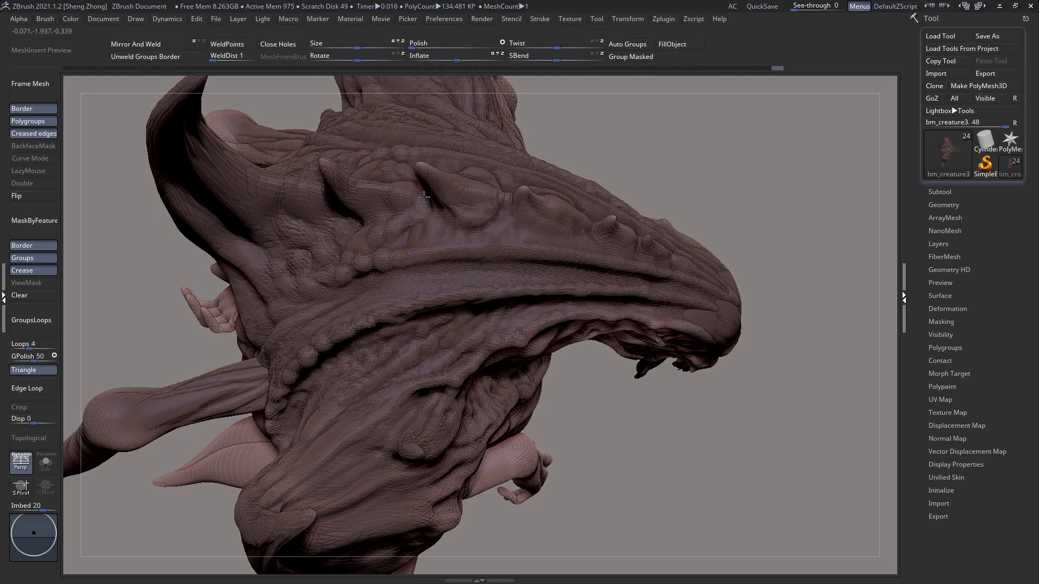
right_drag(392, 215, 401, 201)
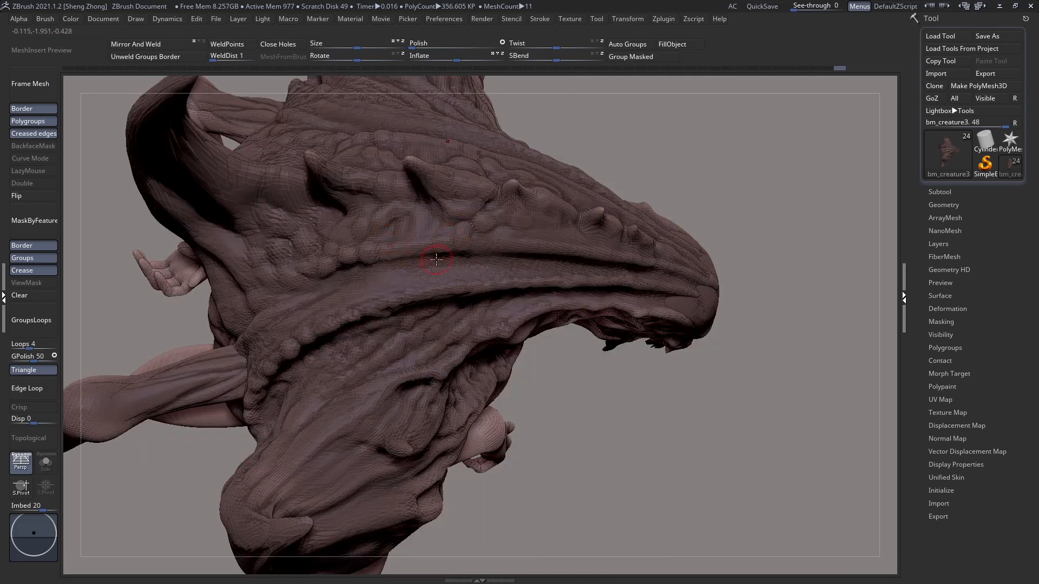
right_click(430, 234)
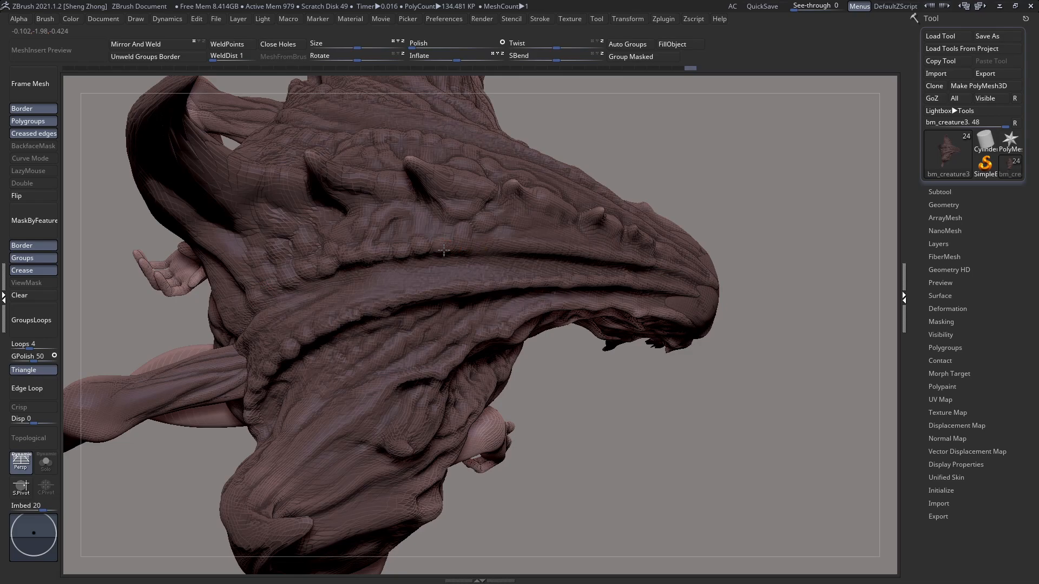
Step: Sculpt lumpy, scale-like skin around the crest spikes and continue the upper ridge's bumps toward the forehead
mouse_move(562, 255)
right_down()
mouse_move(557, 234)
mouse_move(517, 240)
right_up()
ctrl+click(524, 243)
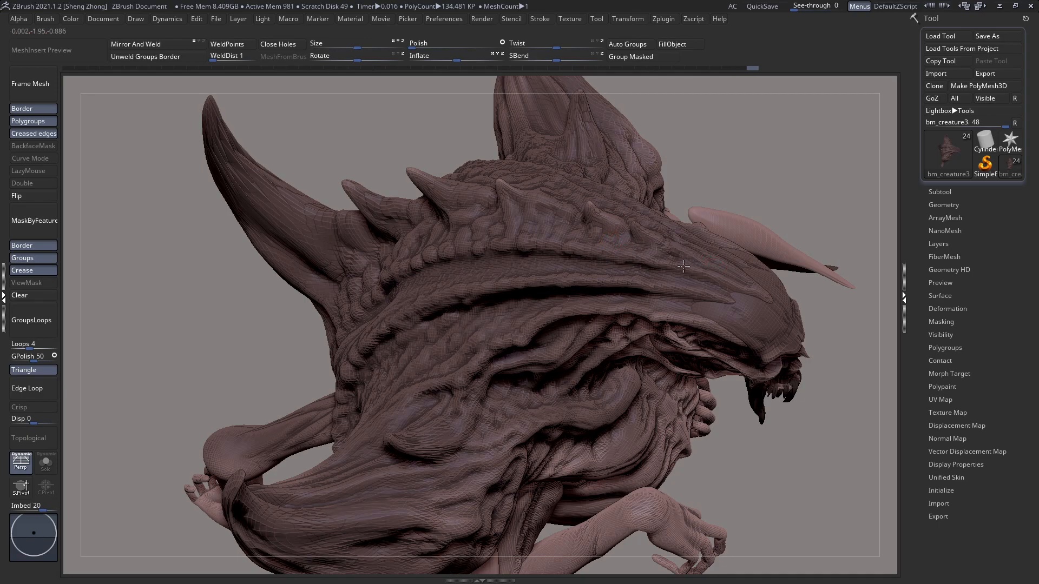
drag(511, 214, 525, 227)
right_drag(525, 226, 530, 249)
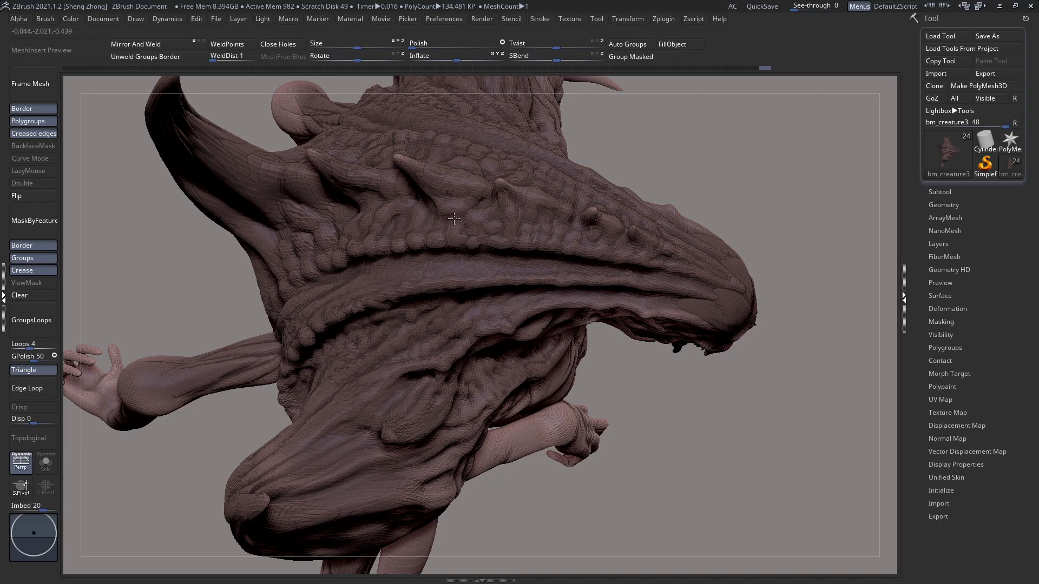
Step: Refine the lumpy, scale-like skin between the crest spikes and the bumps of the upper ridge
right_drag(443, 246, 450, 240)
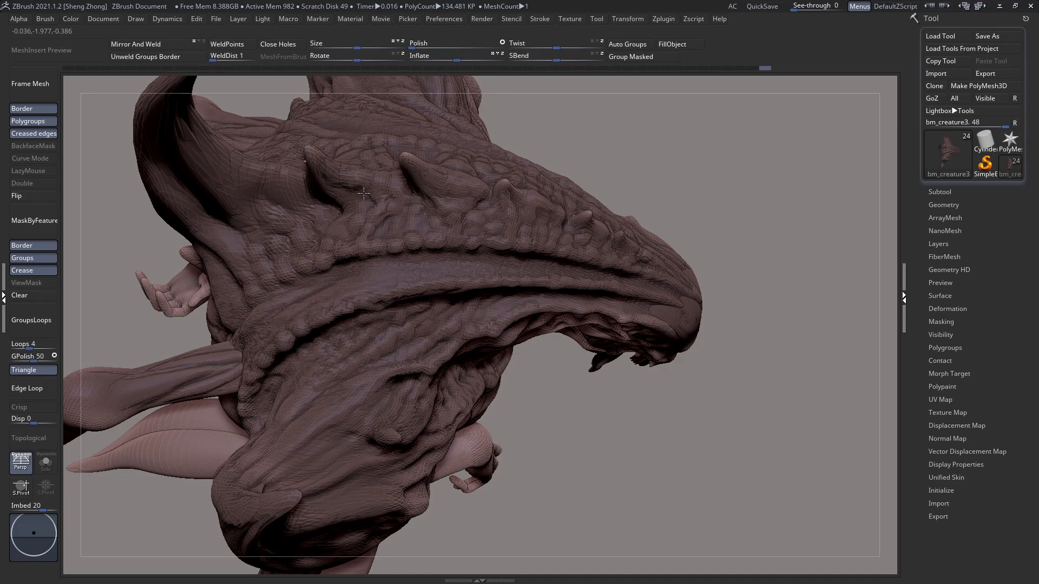
right_drag(321, 218, 440, 216)
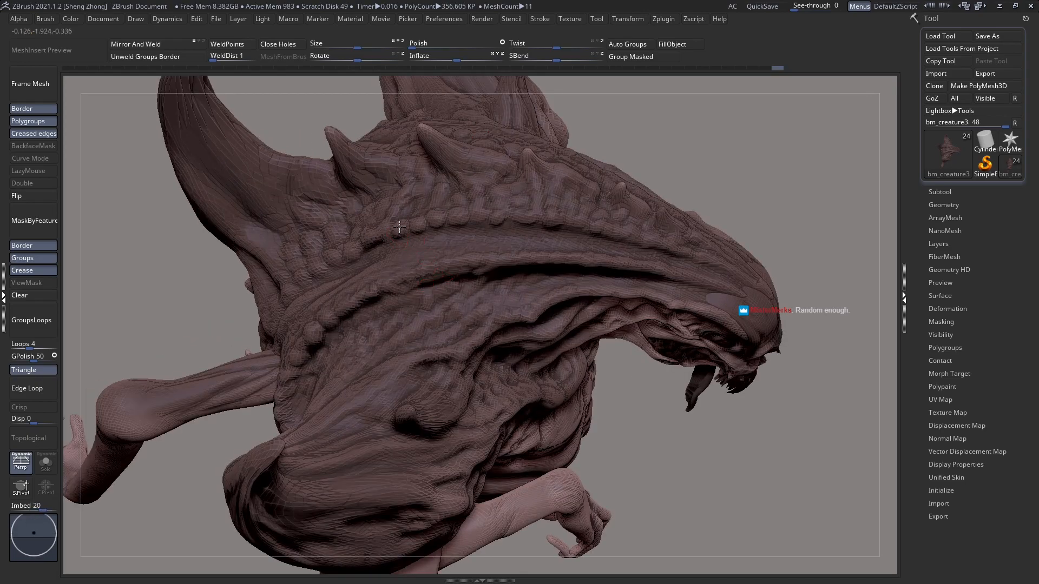
drag(399, 227, 398, 237)
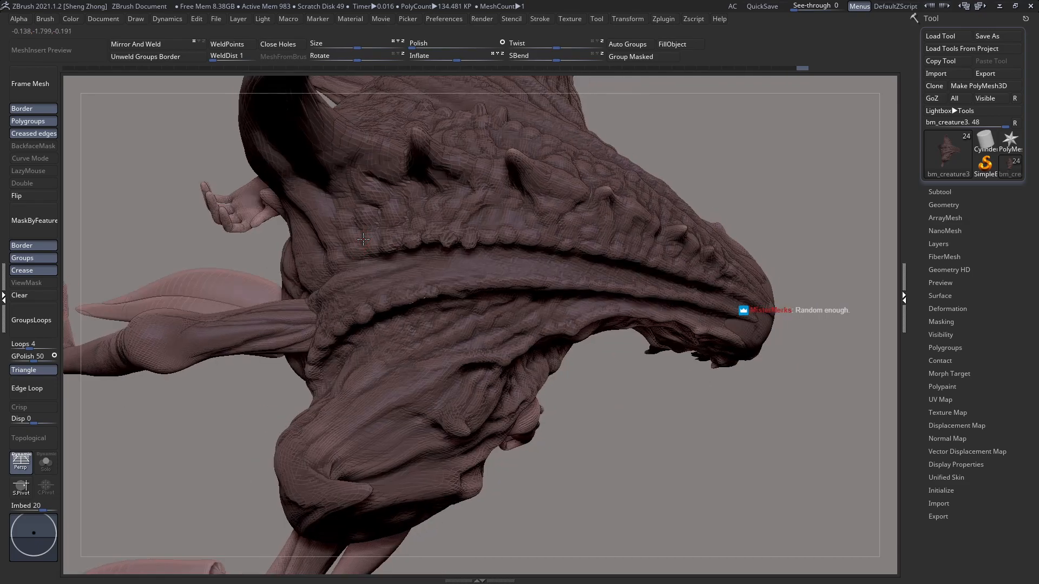
Step: Sculpt larger rounded bumps at the rear end of the upper ridge, beneath the base of the large horn
key(space)
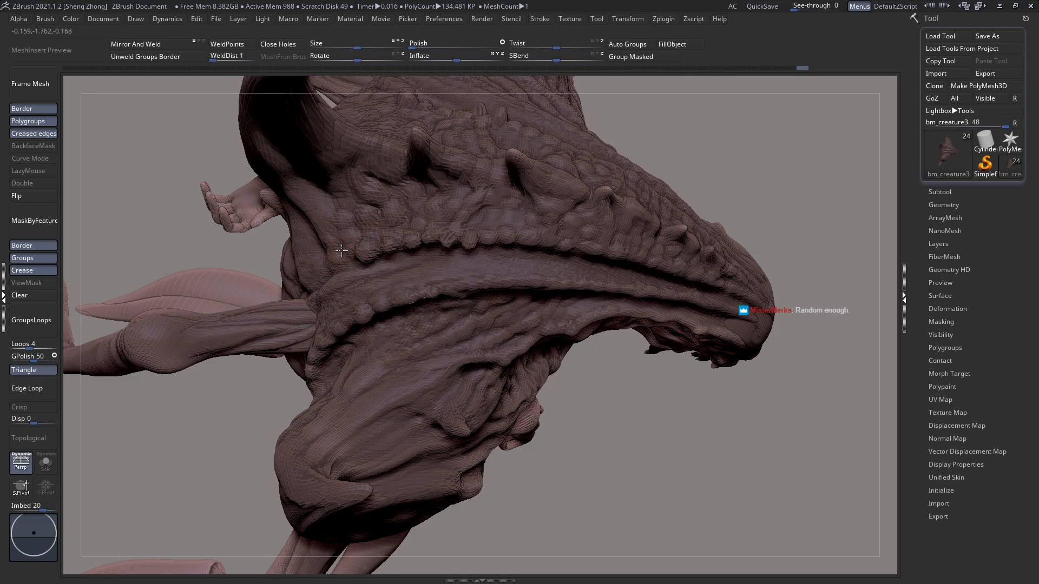
key(space)
drag(333, 259, 336, 277)
right_drag(336, 278, 368, 274)
key(space)
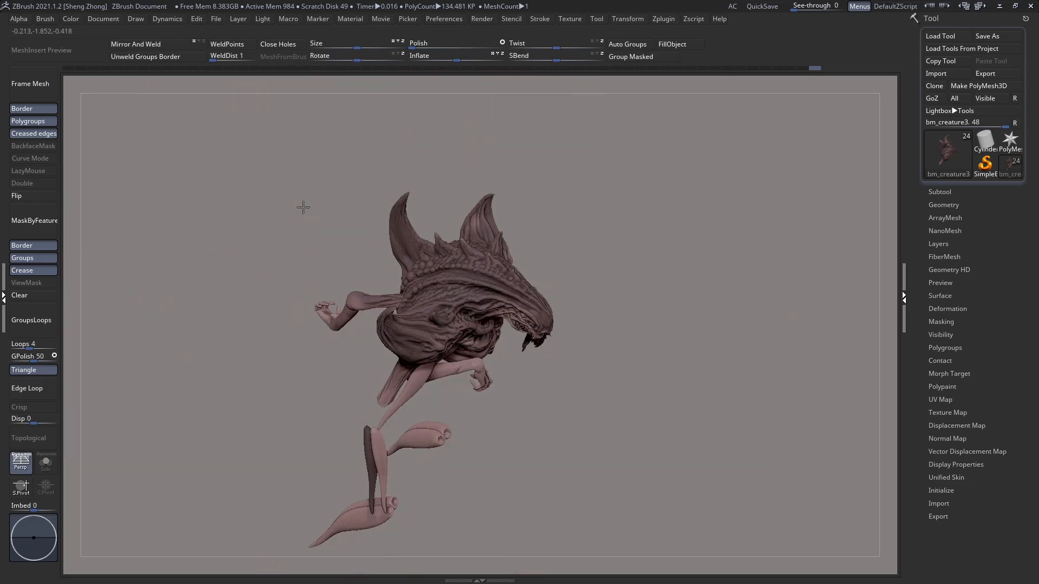
Step: Sculpt a row of small irregular bumps along the rim beside the smooth forehead plate, above the cheek
drag(346, 162, 462, 319)
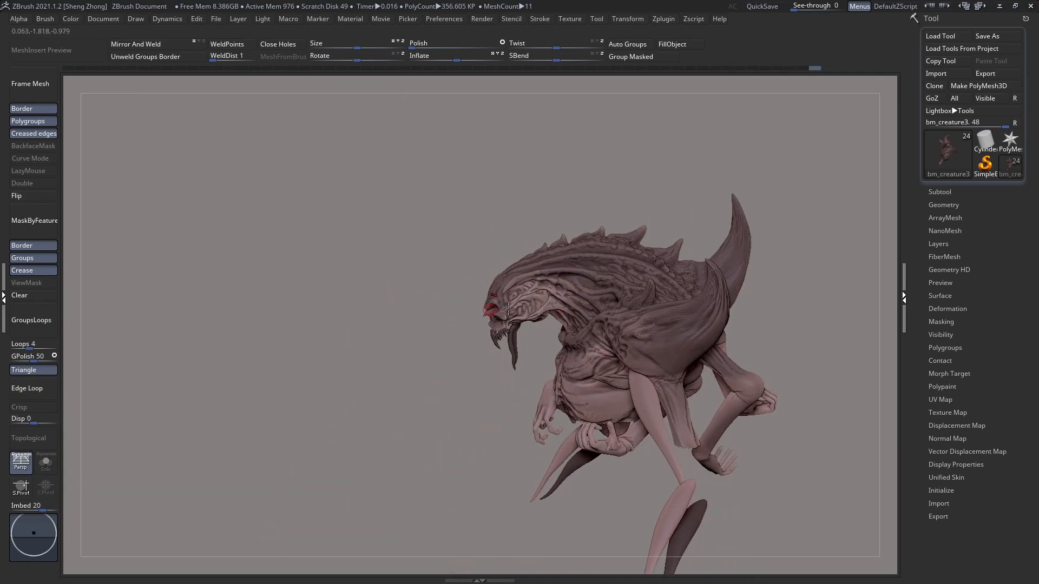
drag(508, 312, 522, 318)
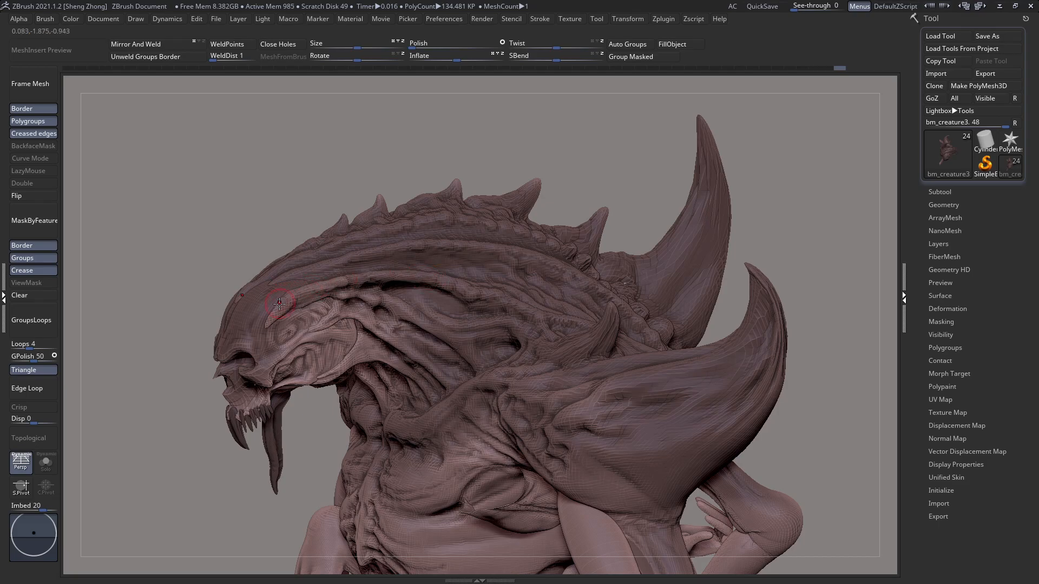
right_drag(272, 316, 299, 330)
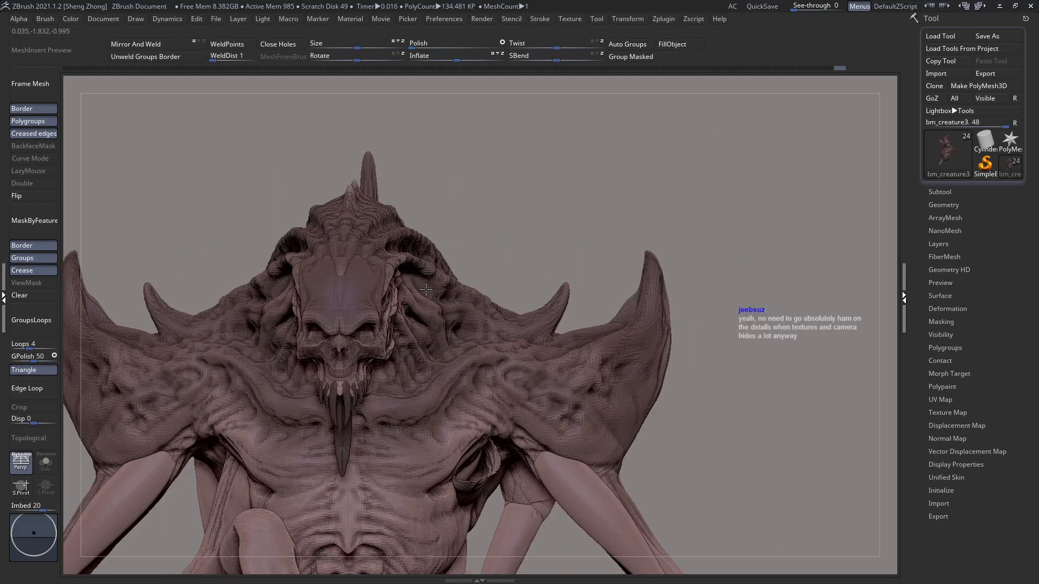
right_drag(399, 274, 427, 261)
right_click(401, 331)
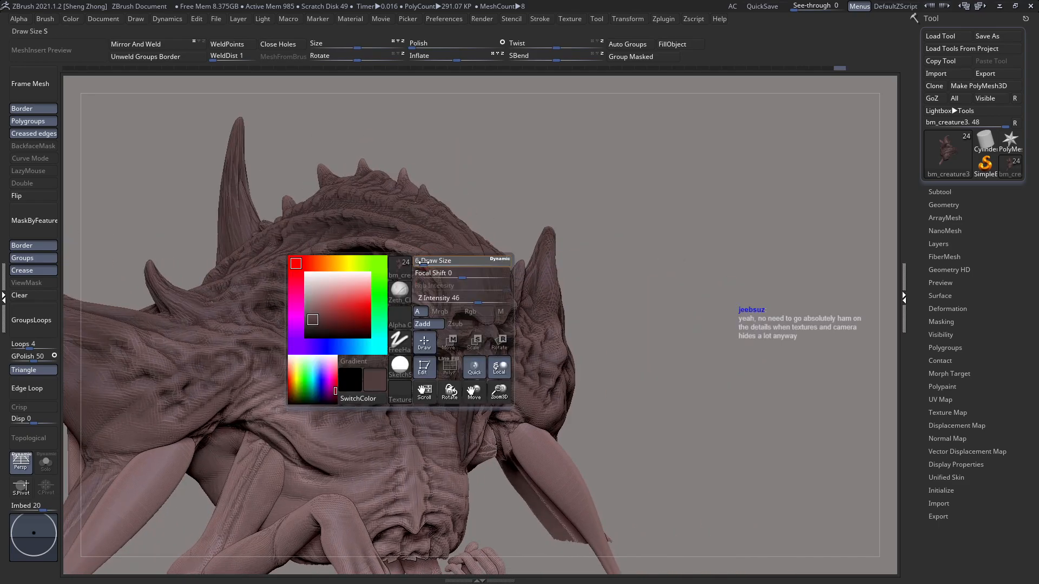
ctrl+right_drag(487, 287, 487, 320)
ctrl+right_drag(485, 252, 477, 321)
drag(422, 255, 401, 276)
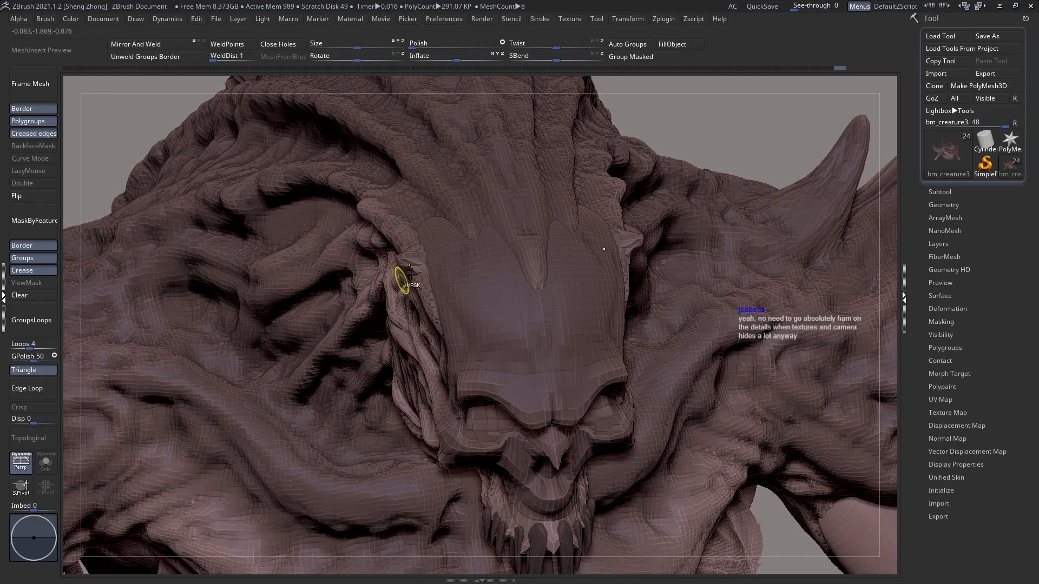
drag(405, 274, 420, 265)
mouse_move(429, 268)
right_down()
mouse_move(439, 269)
mouse_move(427, 267)
right_up()
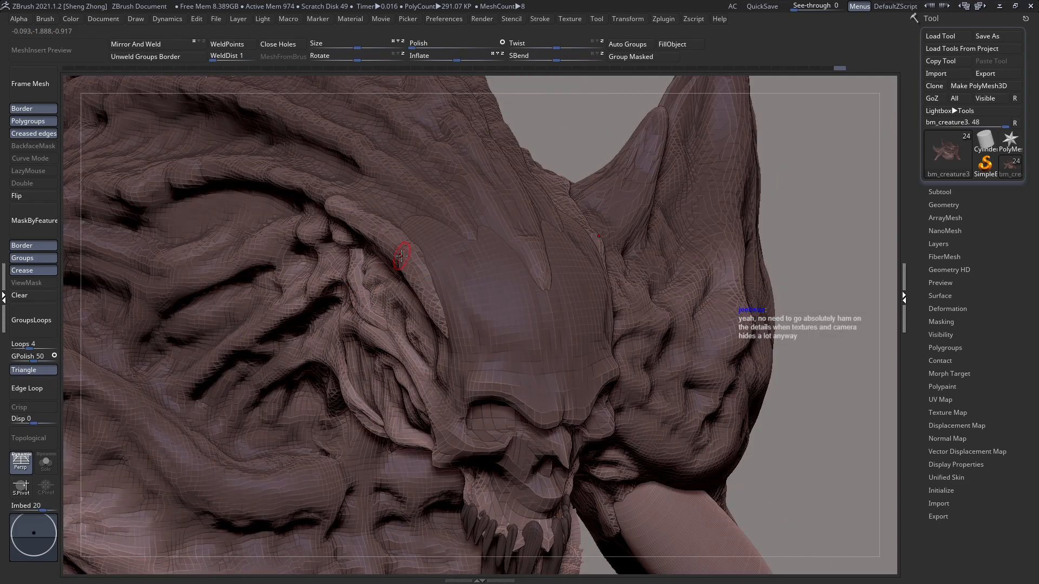
drag(400, 259, 397, 264)
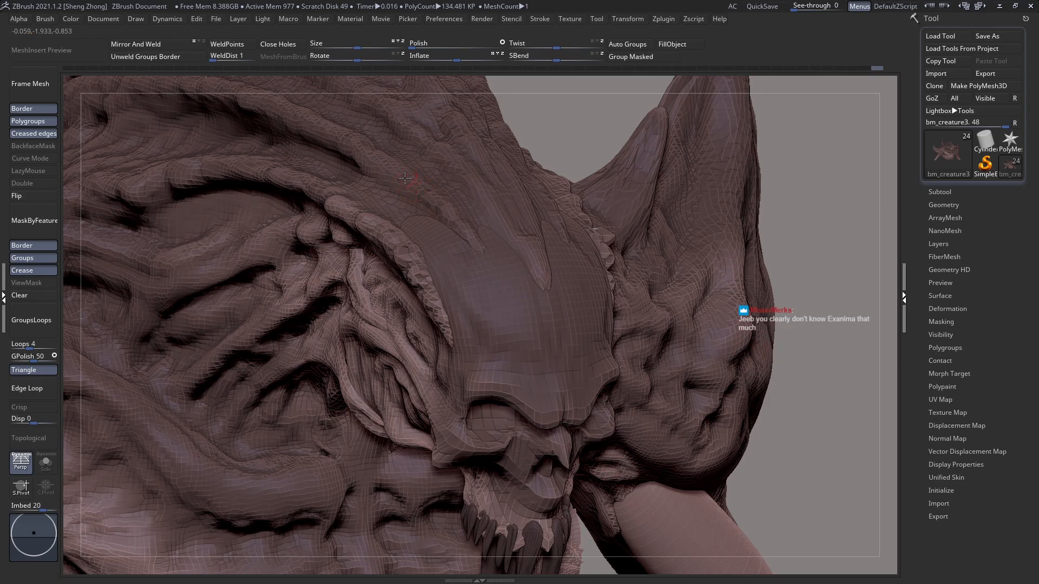
Step: Roughen the front part of the upper ridge and add wrinkles around the small spikes above the forehead
mouse_move(416, 186)
mouse_down()
mouse_move(429, 188)
mouse_move(308, 106)
mouse_move(289, 112)
mouse_move(337, 129)
mouse_move(362, 156)
mouse_up()
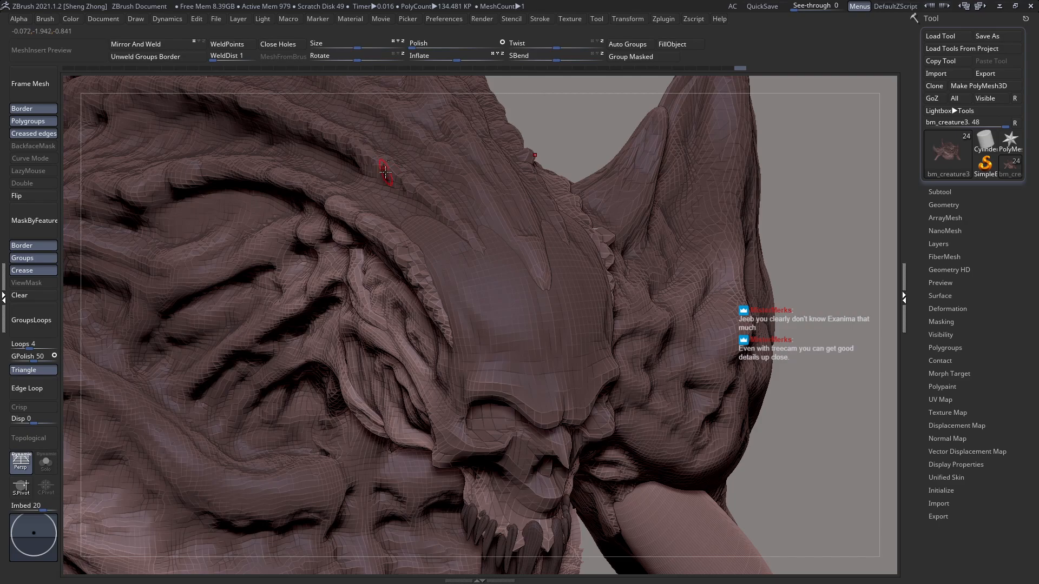
ctrl+right_drag(430, 250, 461, 240)
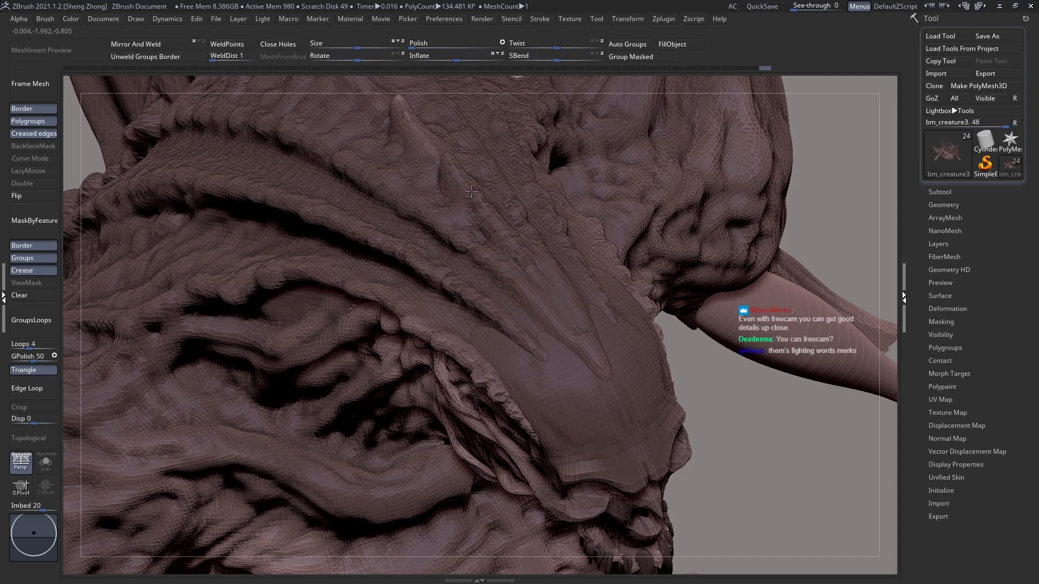
drag(437, 171, 437, 179)
mouse_move(406, 226)
right_down()
mouse_move(422, 230)
mouse_move(411, 217)
right_up()
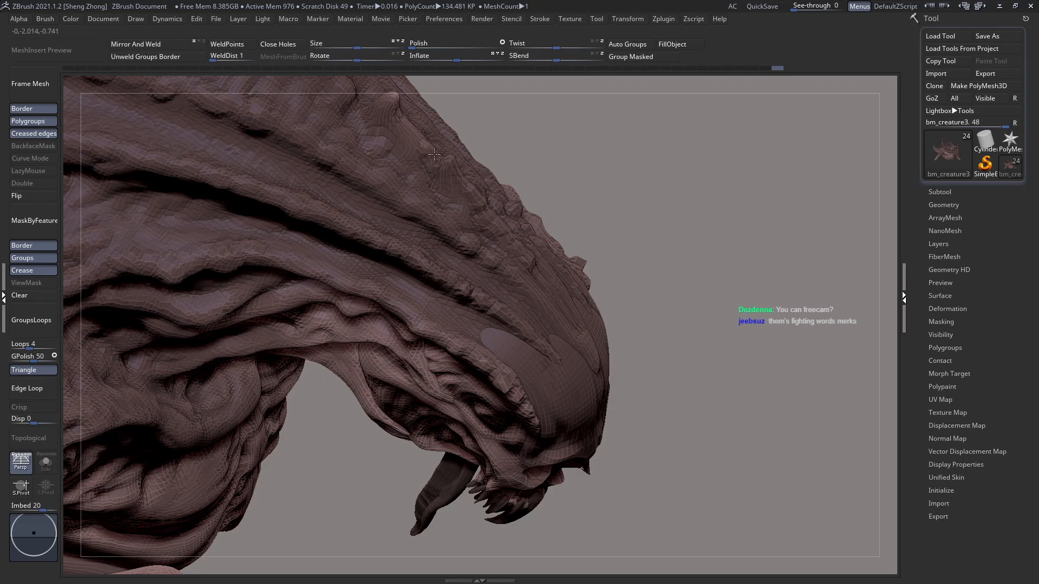
right_drag(420, 139, 382, 133)
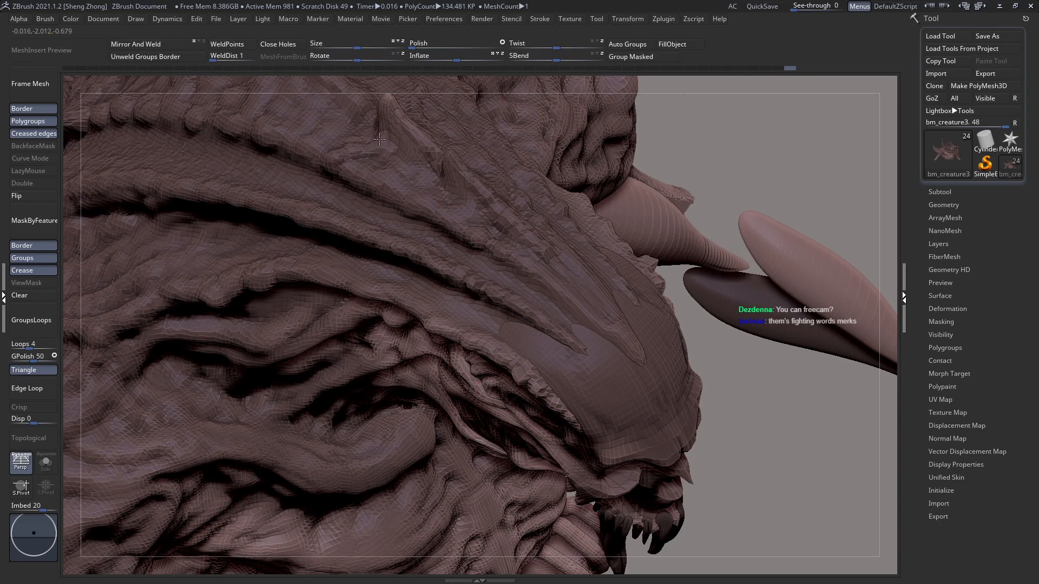
right_drag(391, 168, 353, 141)
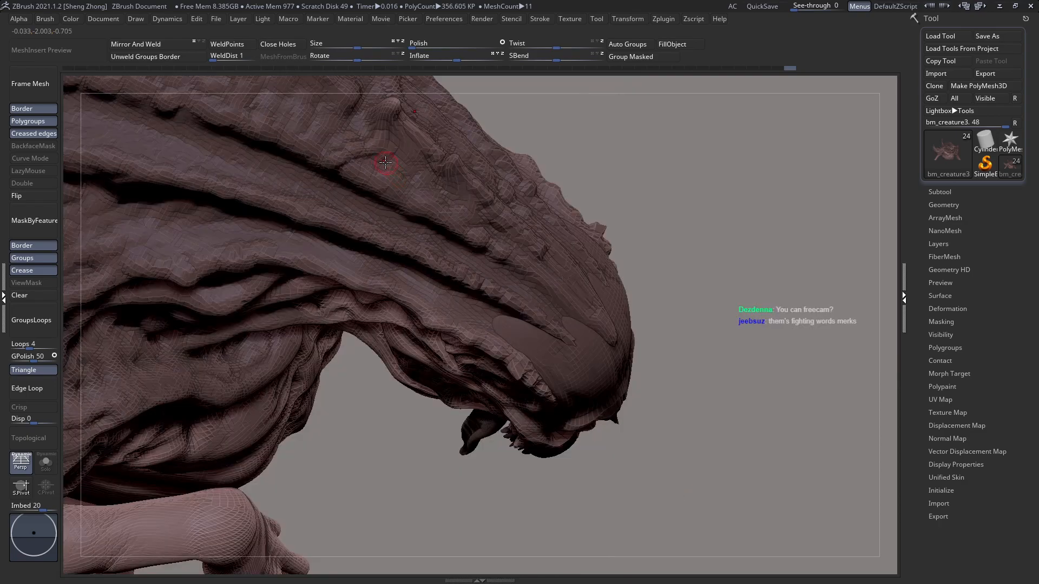
Step: Sculpt small lumps and skin folds around the base of the front crest spike, down to the upper ridge
right_drag(438, 216, 474, 271)
key(ctrl+shift)
right_drag(506, 234, 488, 238)
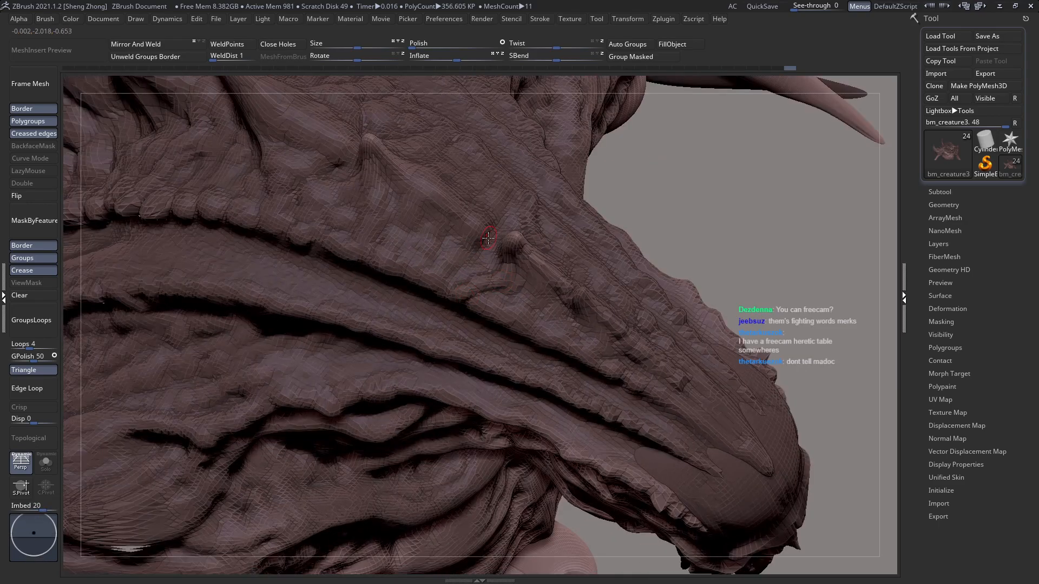
drag(490, 248, 499, 251)
right_drag(478, 252, 481, 246)
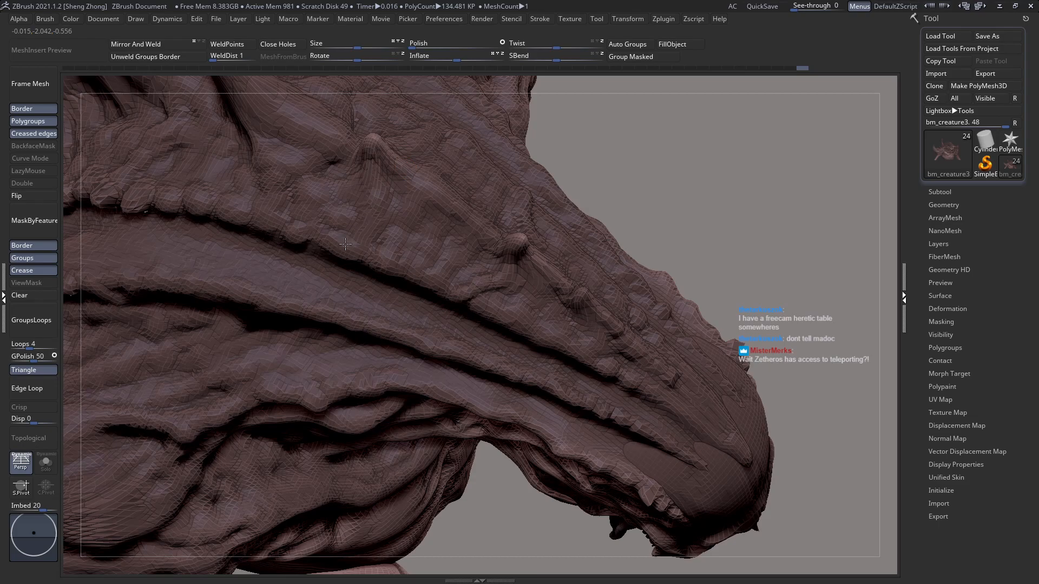
Step: Continue the bumps and lumpy skin backward along the middle of the upper ridge, below the crest spikes
drag(357, 217, 351, 202)
ctrl+right_drag(417, 267, 380, 251)
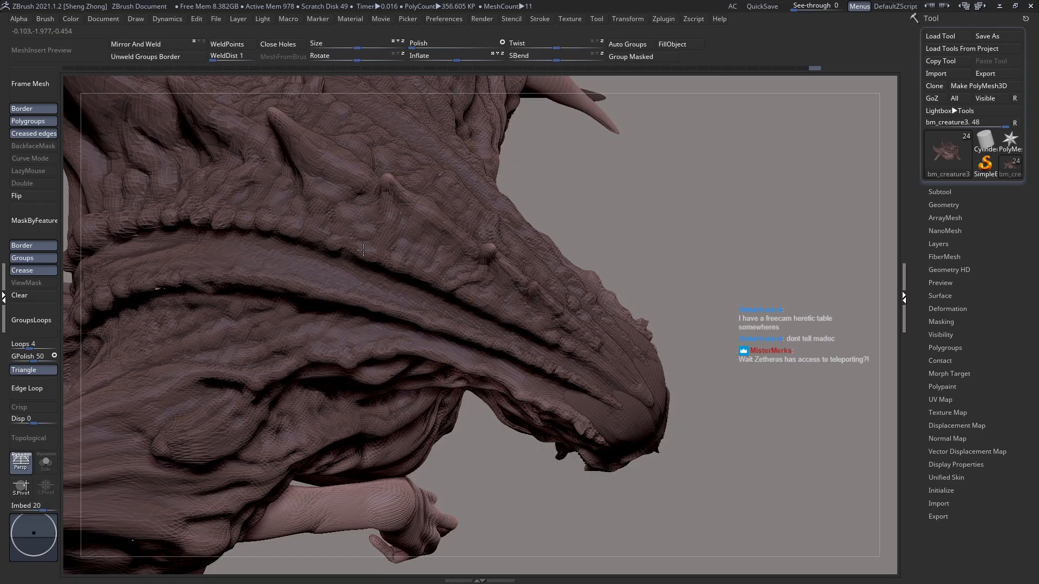
alt+right_drag(268, 232, 364, 249)
mouse_move(441, 230)
ctrl+right_down()
mouse_move(375, 173)
mouse_move(372, 155)
ctrl+right_up()
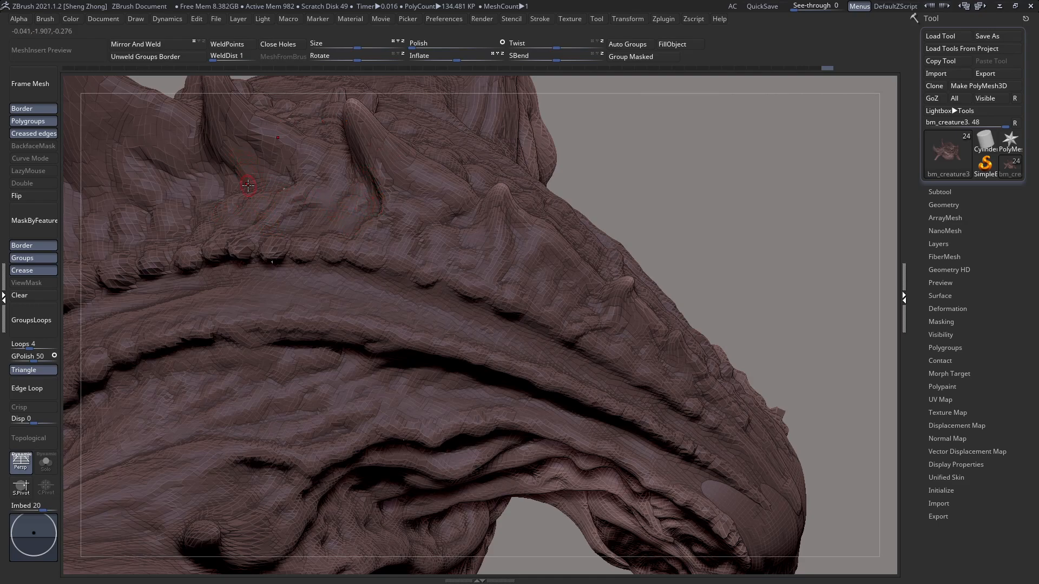
Step: Sculpt creases and lumps from the base of the rear crest spike down to the upper ridge with a larger brush
key(space)
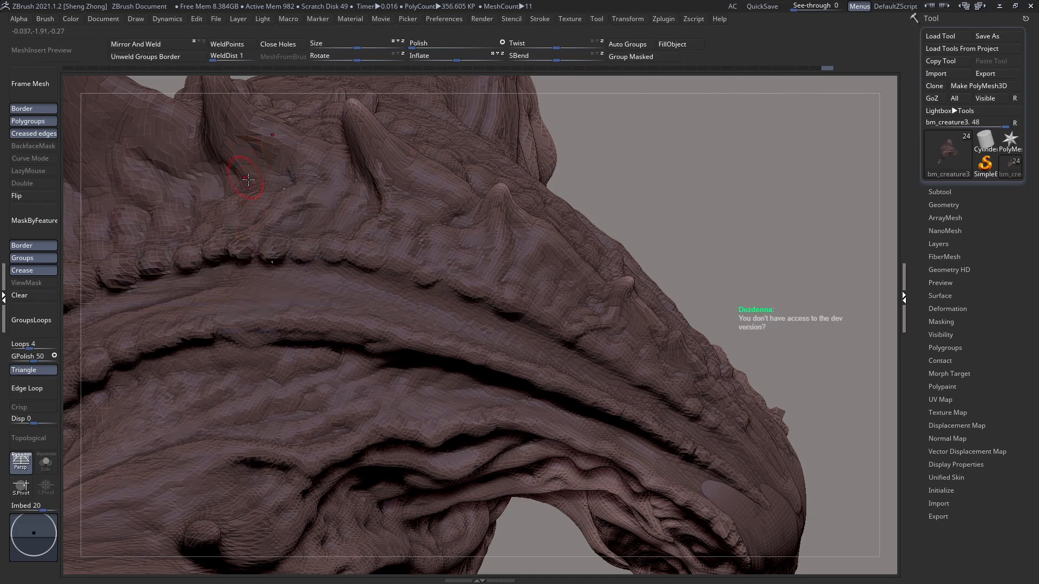
drag(244, 167, 226, 201)
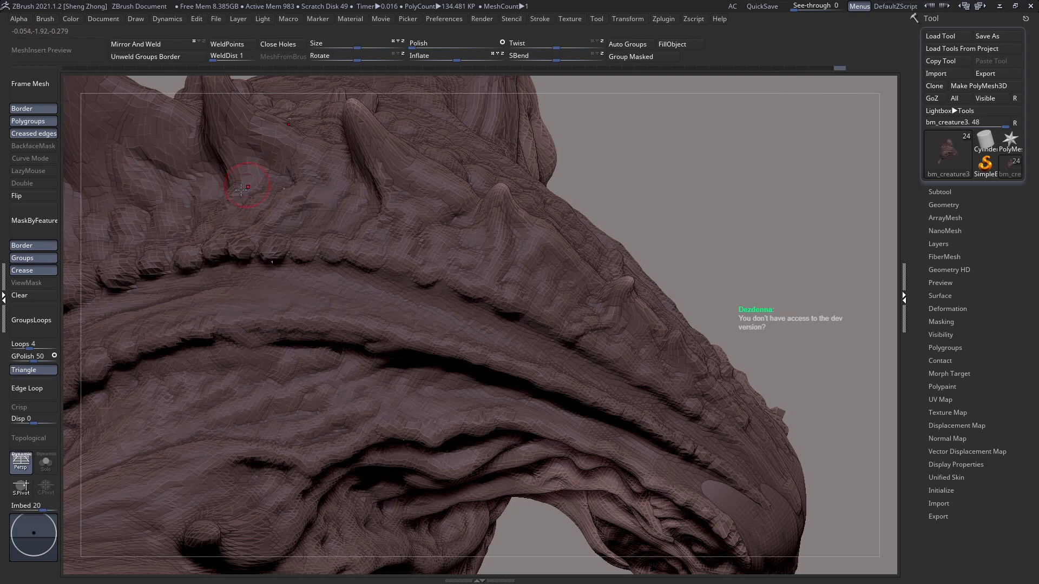
drag(237, 183, 231, 183)
right_drag(255, 185, 292, 187)
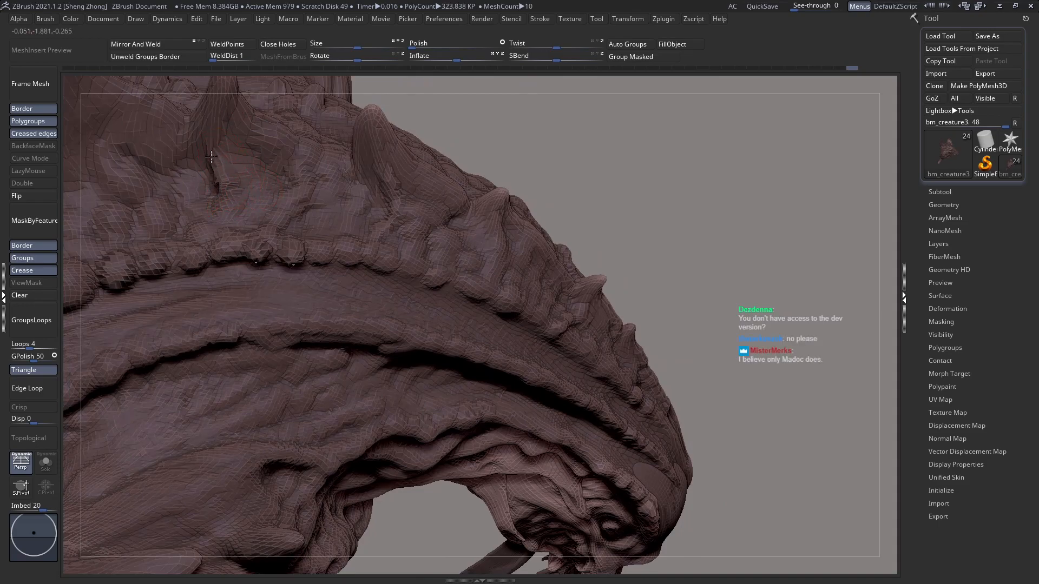
mouse_move(220, 126)
mouse_down()
mouse_move(221, 181)
mouse_move(201, 233)
mouse_up()
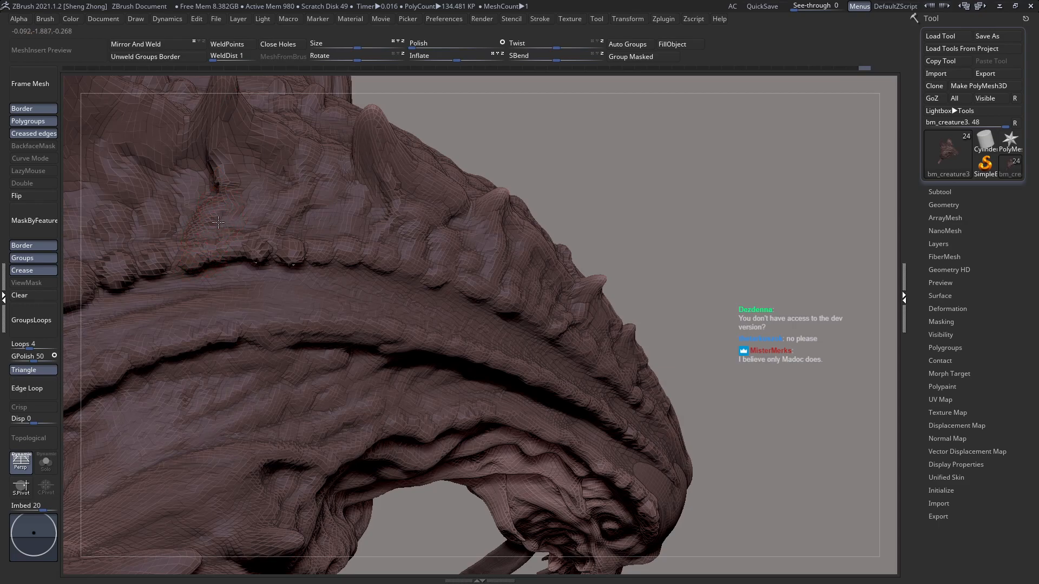
drag(193, 235, 195, 259)
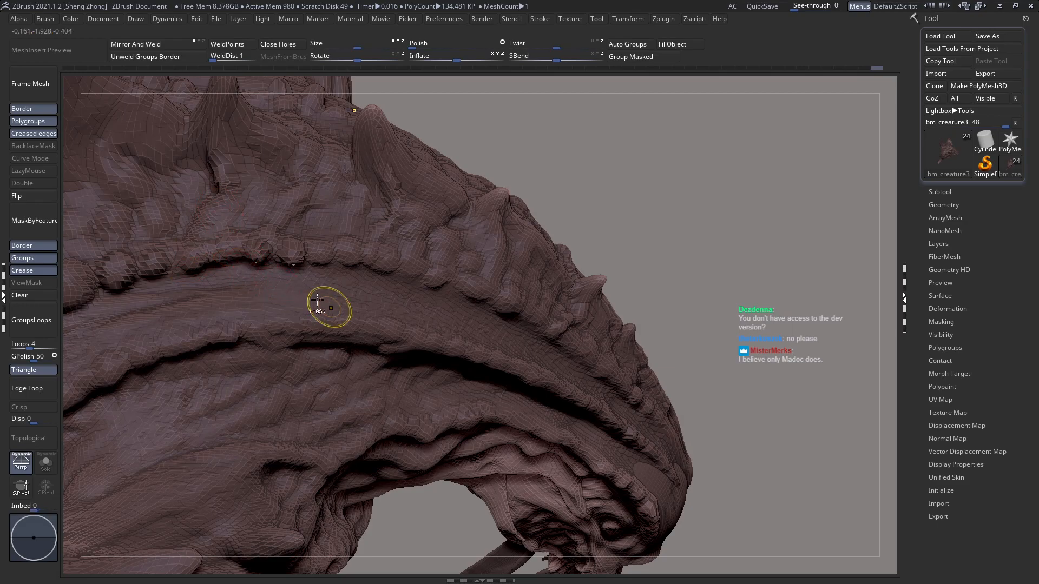
Step: Build up the lumpy skin between the large horn and the rear spike, and around the upper ridge's rear end
ctrl+right_drag(329, 307, 428, 268)
ctrl+right_drag(405, 226, 416, 252)
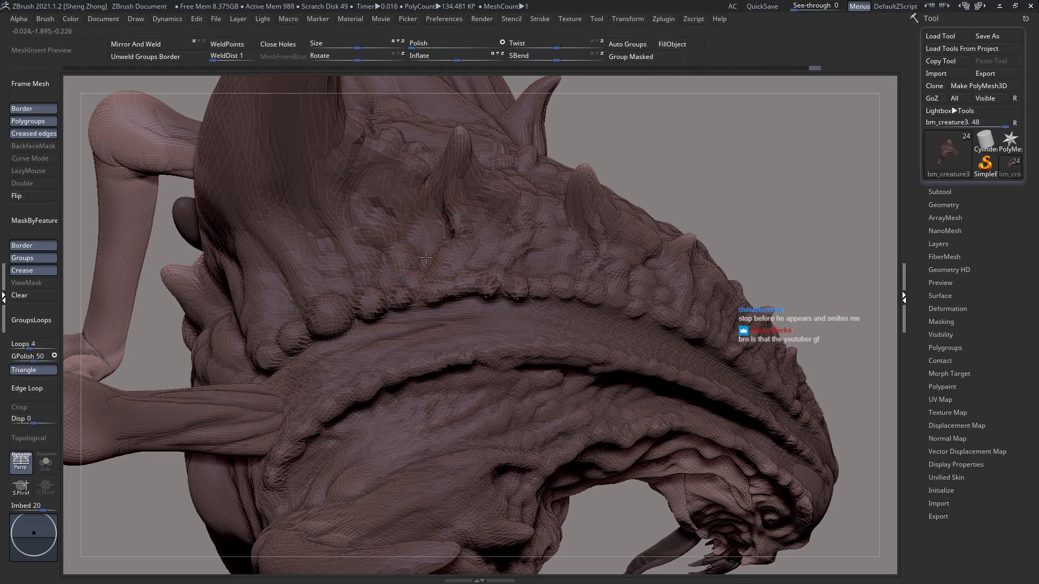
alt+right_drag(240, 326, 294, 387)
mouse_move(369, 352)
ctrl+right_down()
mouse_move(355, 347)
mouse_move(329, 364)
mouse_move(327, 329)
mouse_move(354, 360)
ctrl+right_up()
right_drag(354, 360, 392, 325)
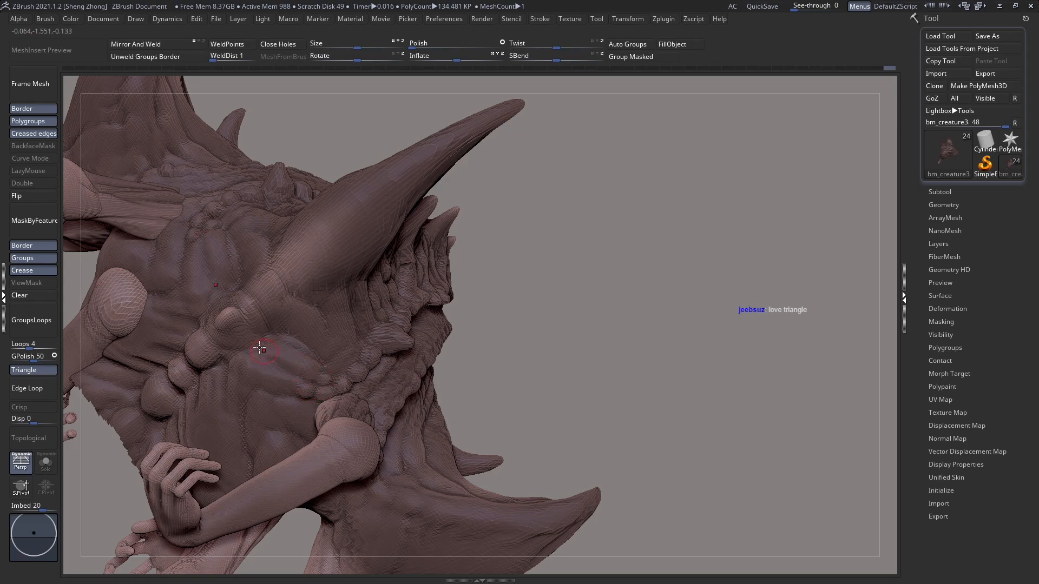
Step: Sculpt a row of bumps from the back up the rear edge of the large horn's base
right_drag(259, 363, 371, 317)
alt+right_drag(386, 222, 335, 325)
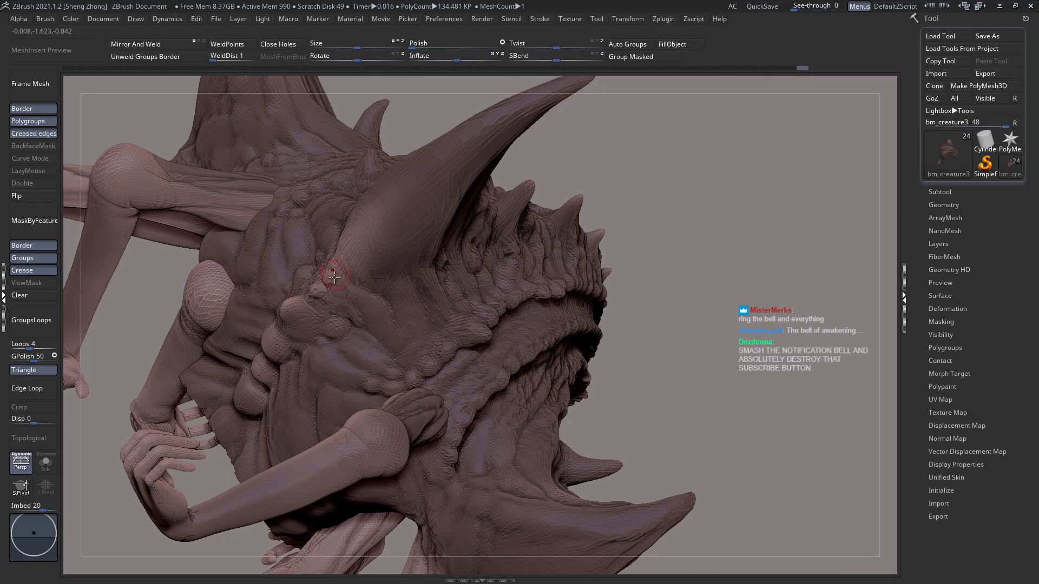
drag(337, 262, 395, 191)
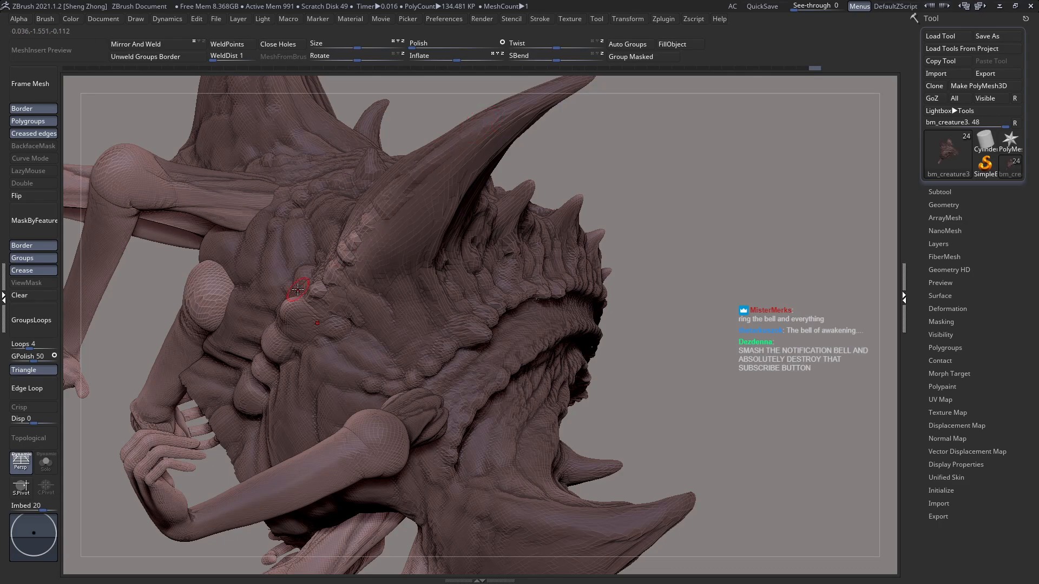
Step: Carve lengthwise grooves into the lower part of the large horn beside its bumpy rear edge
mouse_move(433, 182)
mouse_down()
mouse_move(436, 198)
mouse_move(409, 243)
mouse_move(412, 216)
mouse_up()
drag(399, 255, 404, 253)
right_drag(391, 237, 414, 213)
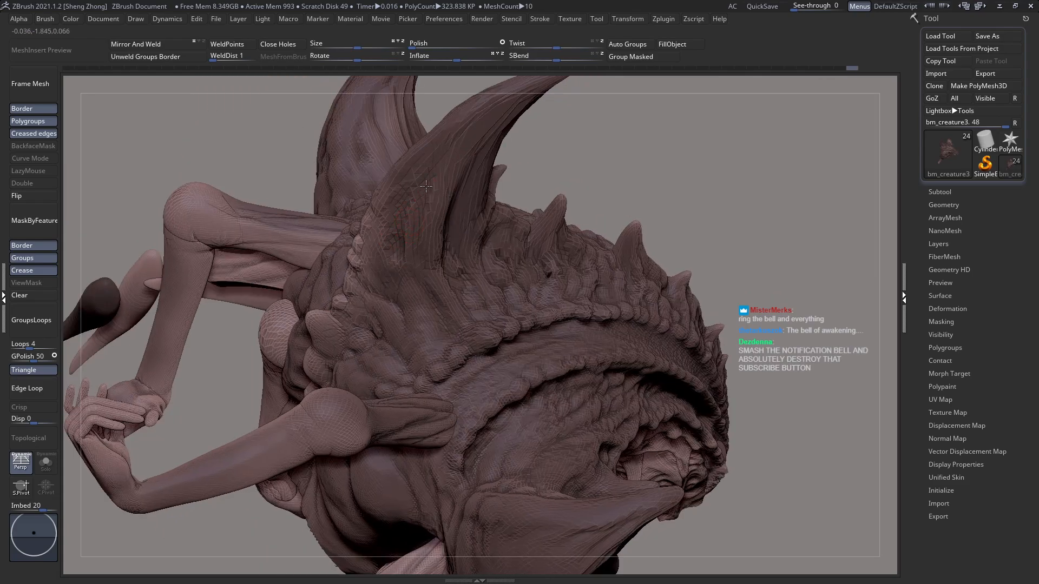
mouse_move(412, 252)
mouse_down()
mouse_move(372, 262)
mouse_move(382, 252)
mouse_move(363, 284)
mouse_up()
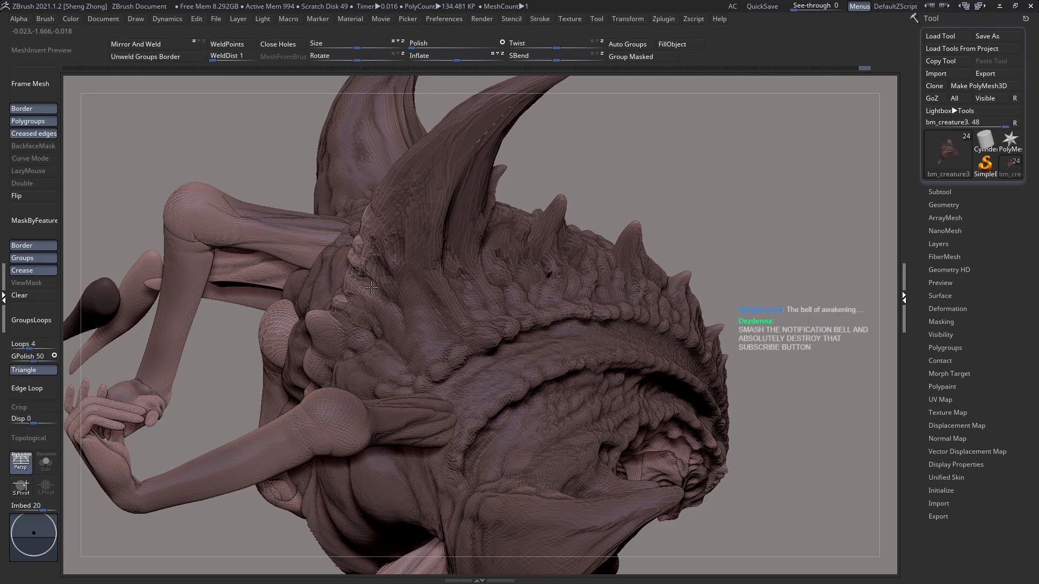
Step: Extend the rough texture up the large horn's rear edge and deepen the folds around its base
right_drag(405, 266, 382, 233)
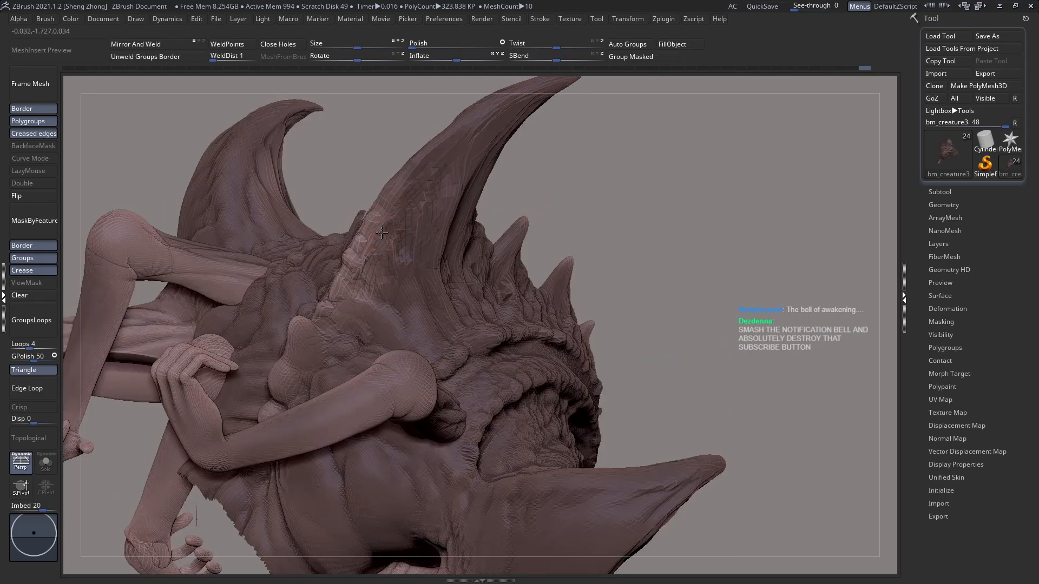
drag(401, 243, 405, 258)
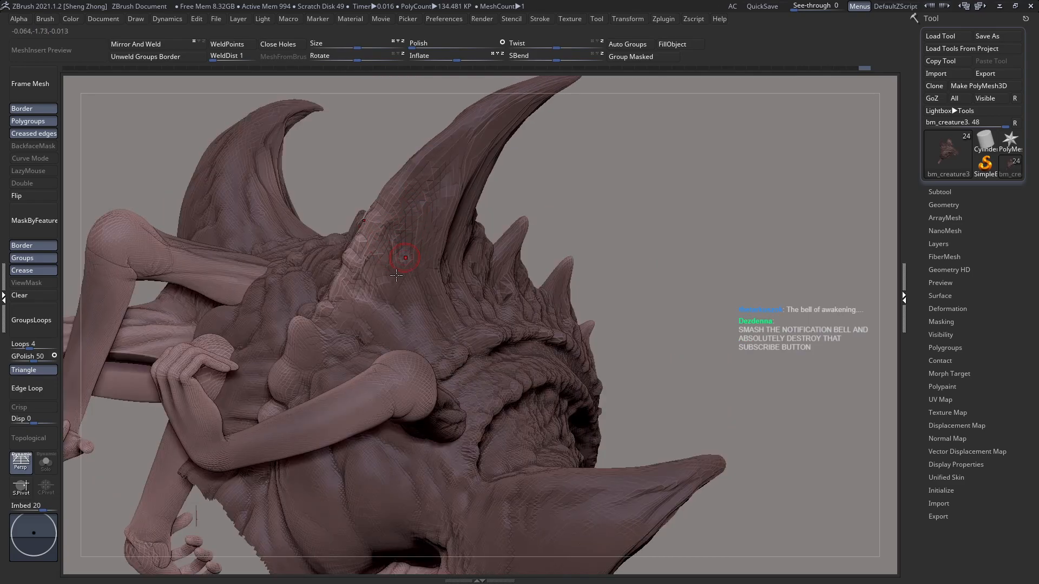
right_drag(396, 275, 427, 276)
mouse_move(496, 262)
ctrl+right_down()
mouse_move(487, 233)
mouse_move(444, 288)
mouse_move(464, 246)
mouse_move(474, 269)
mouse_move(446, 248)
ctrl+right_up()
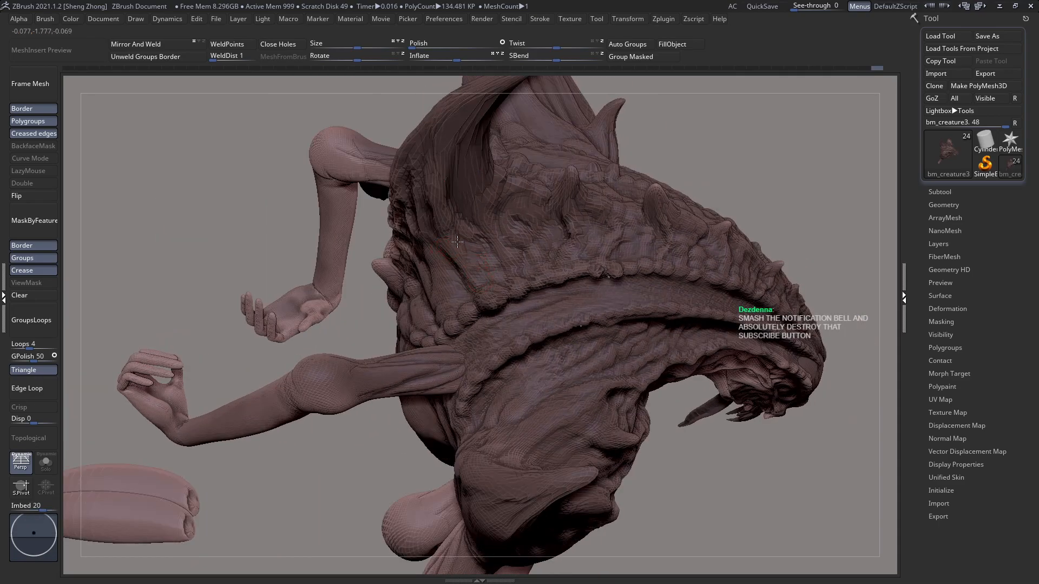
right_drag(439, 239, 436, 211)
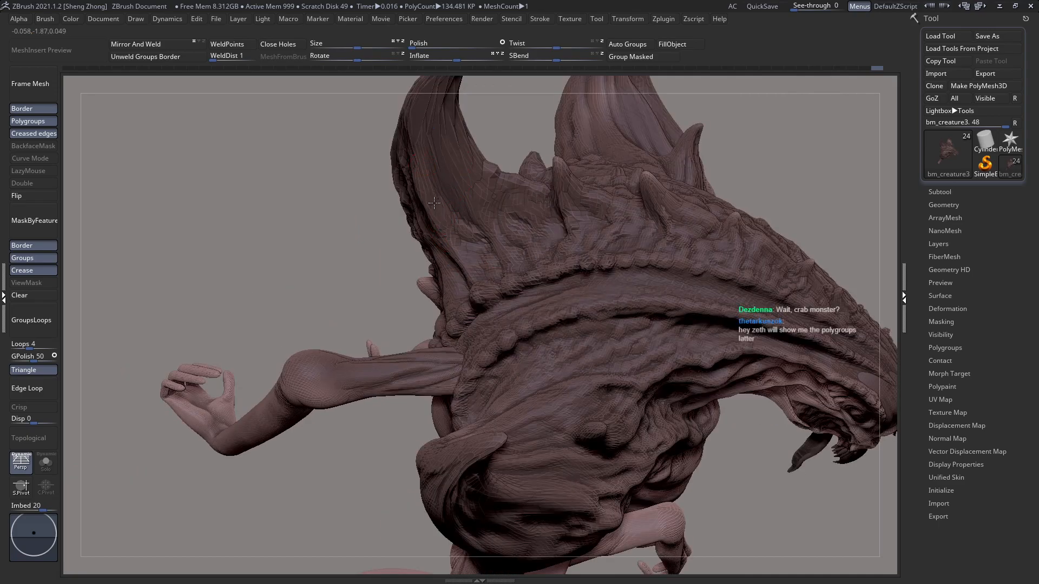
Step: Carve the lengthwise grooves further up the large horn towards its tip and refine the wrinkles around its base
right_drag(436, 174, 415, 169)
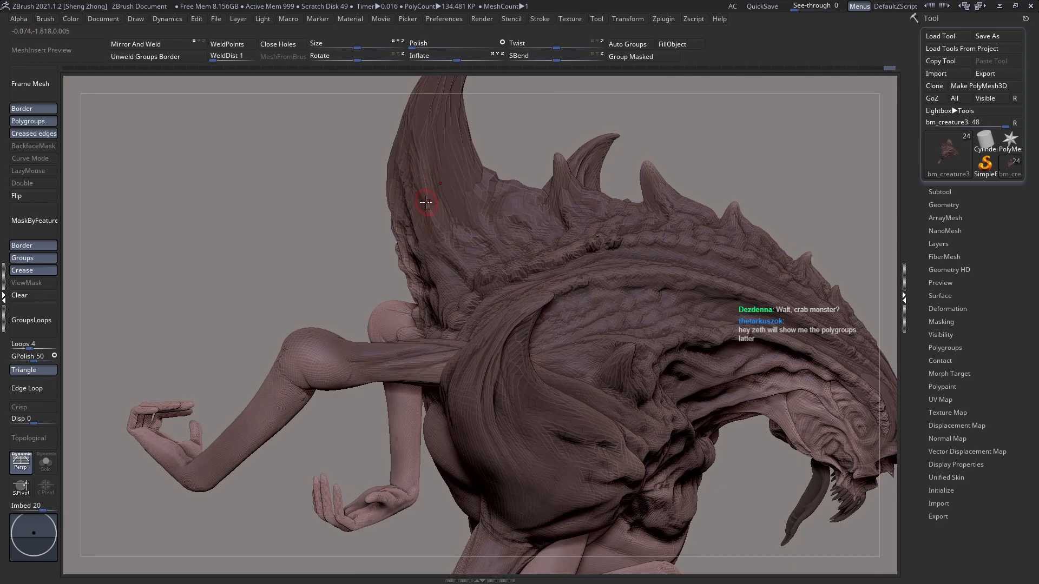
right_drag(518, 165, 481, 255)
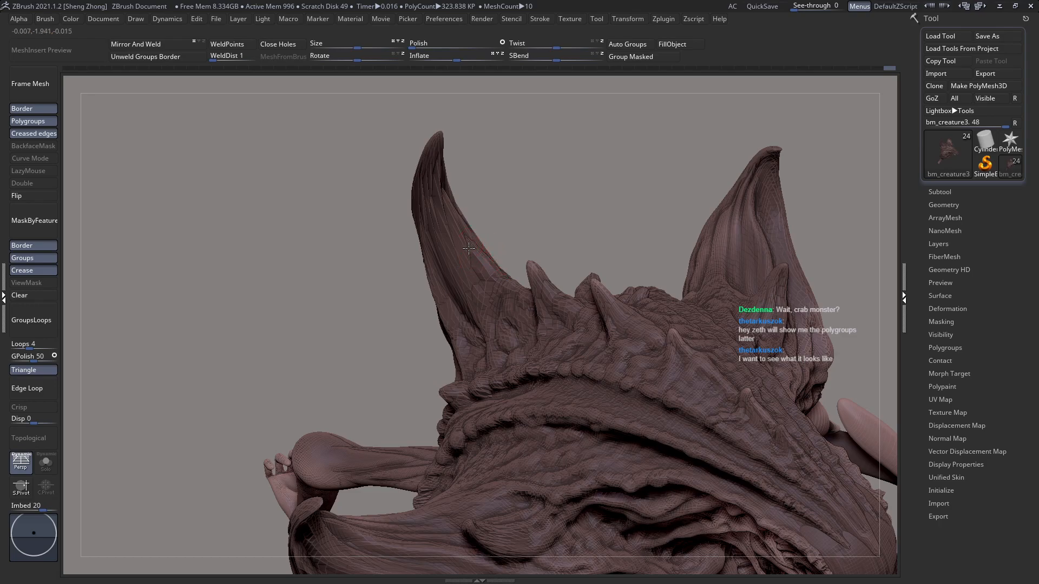
right_drag(457, 174, 510, 209)
ctrl+right_drag(516, 289, 572, 319)
alt+right_drag(578, 269, 482, 315)
mouse_move(593, 240)
ctrl+right_down()
mouse_move(633, 236)
mouse_move(555, 269)
ctrl+right_up()
Step: Carve fine creases along the ridges and neck folds behind the face with the DamStandard brush
key(space)
click(454, 265)
key(d)
key(s)
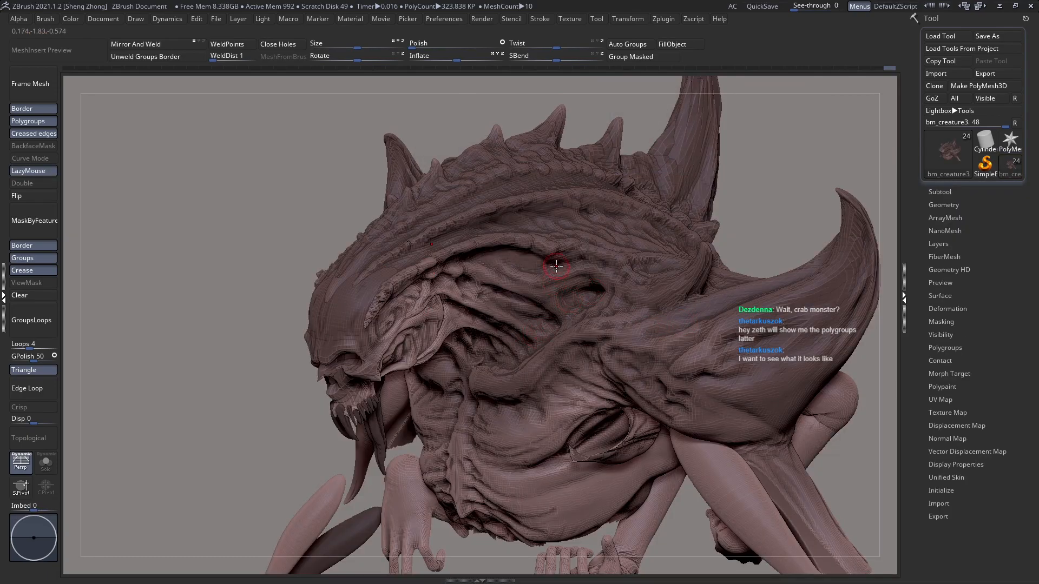
right_drag(483, 275, 557, 308)
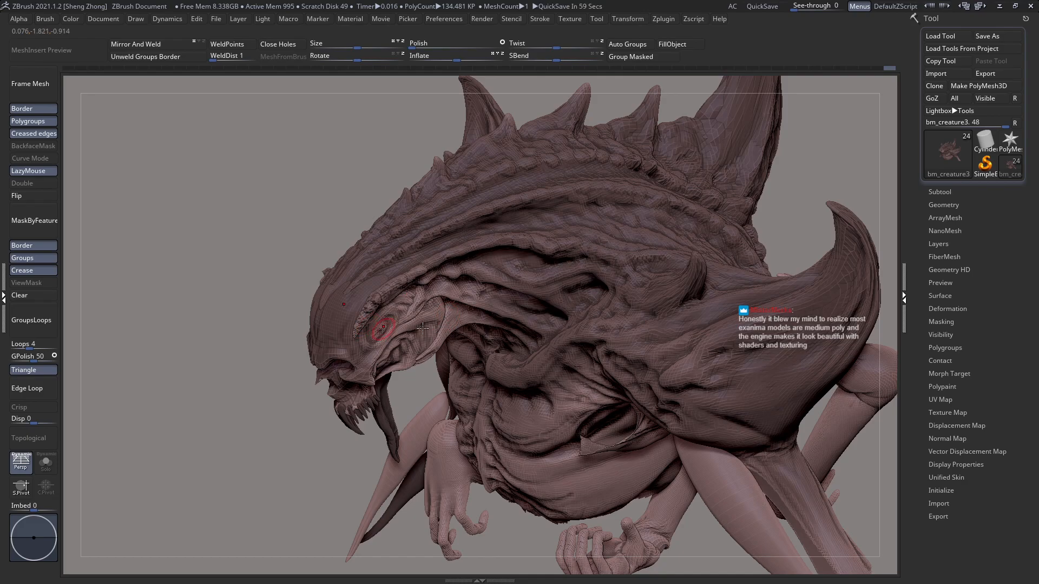
Step: Display the polygroup colours and isolate individual groups to examine how the body, tail and limbs are divided
key(l)
key(f)
right_drag(411, 257, 402, 252)
key(shift+f)
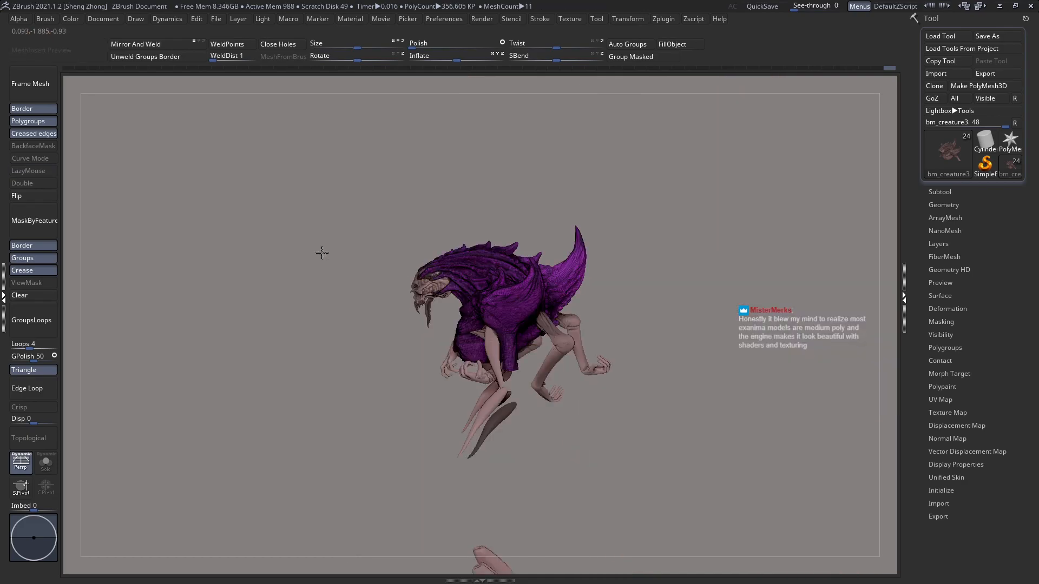
ctrl+shift+click(327, 250)
key(shift+f)
key(shift+f)
alt+right_drag(587, 484, 464, 350)
ctrl+shift+click(519, 357)
ctrl+shift+click(514, 376)
key(shift+f)
key(shift+f)
ctrl+shift+click(531, 358)
right_drag(530, 358, 504, 357)
Step: Show the whole creature again and inspect the pm3d_sphere3d1_2 arm pieces alongside the bm_creature3 body's polygroups
key(shift+f)
key(shift+f)
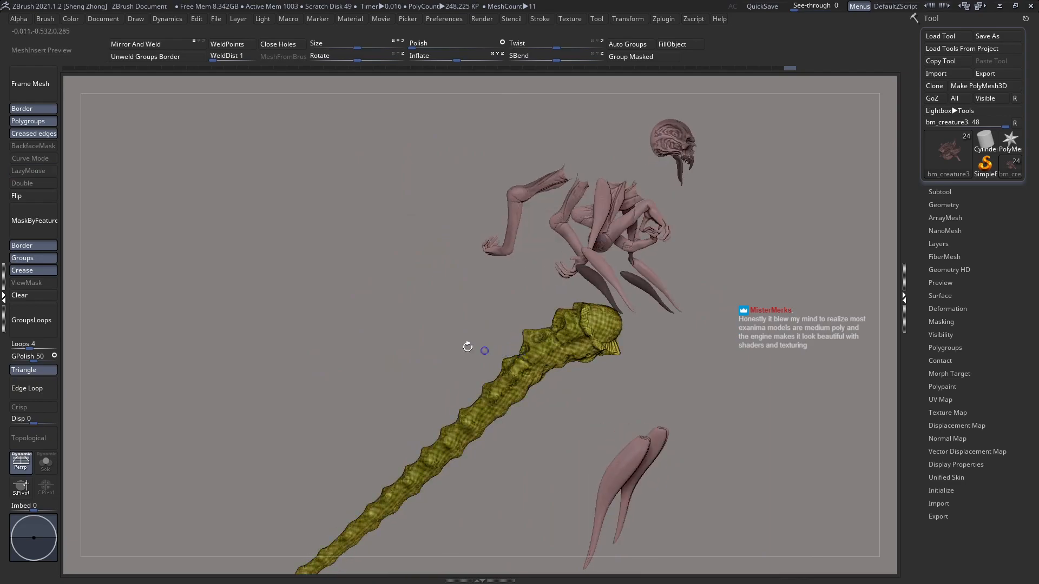
ctrl+shift+click(388, 310)
key(shift+f)
right_drag(498, 313, 541, 338)
alt+click(553, 213)
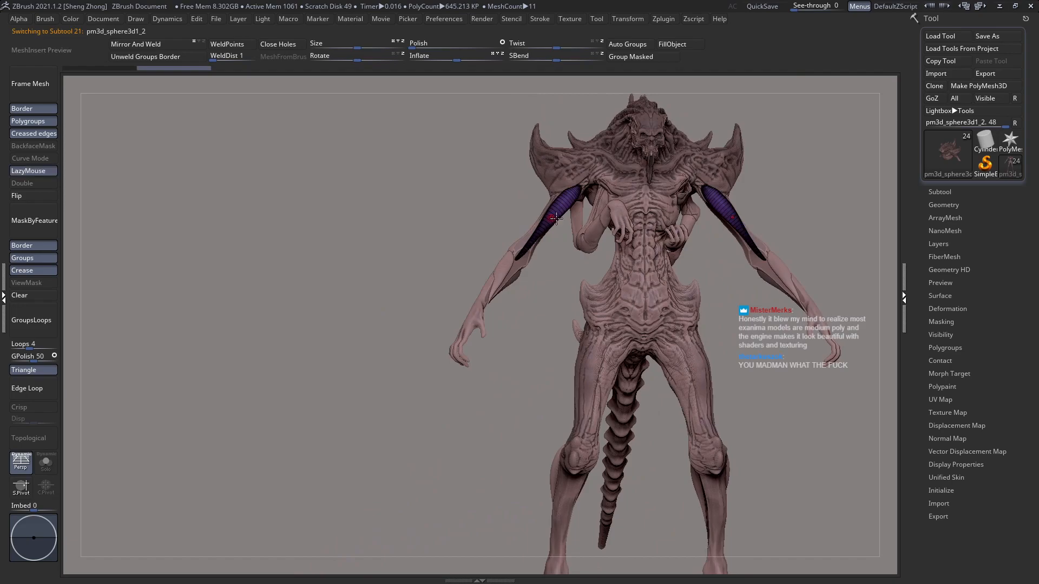
right_drag(531, 229, 536, 225)
alt+click(532, 213)
key(shift+f)
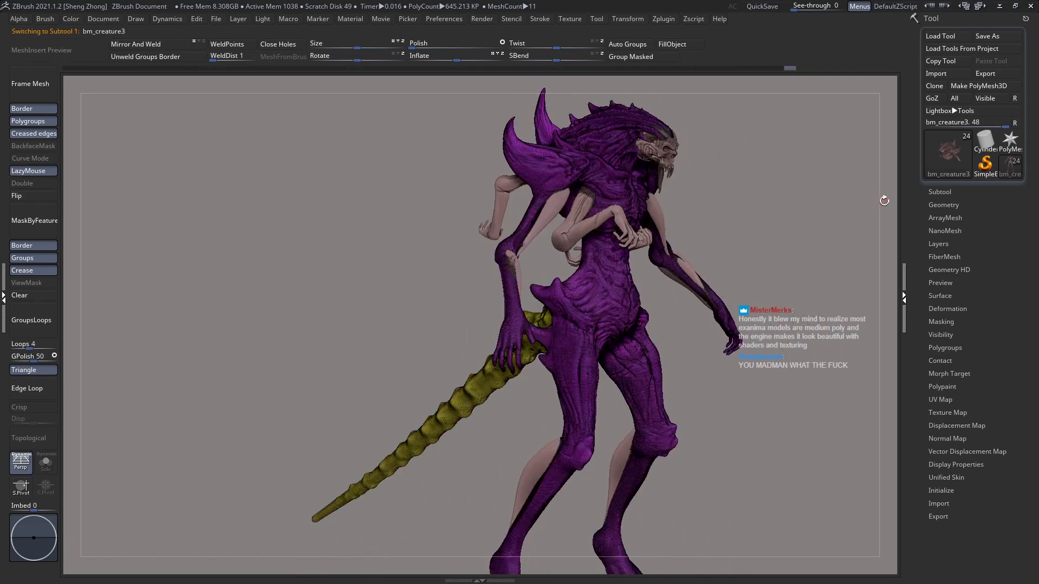
Step: Examine the list of subtools and the figure from several sides, and return to the plain surface display
click(942, 192)
drag(1030, 278, 1030, 139)
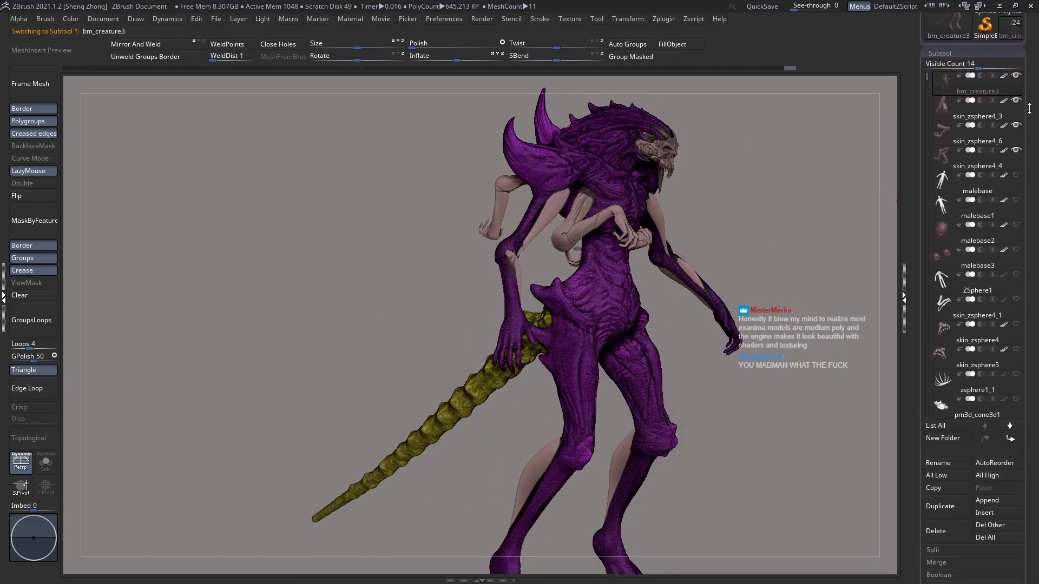
alt+right_drag(540, 191, 545, 281)
right_drag(608, 255, 654, 297)
alt+click(709, 304)
alt+right_drag(715, 277, 586, 255)
alt+click(600, 238)
key(shift+f)
click(941, 53)
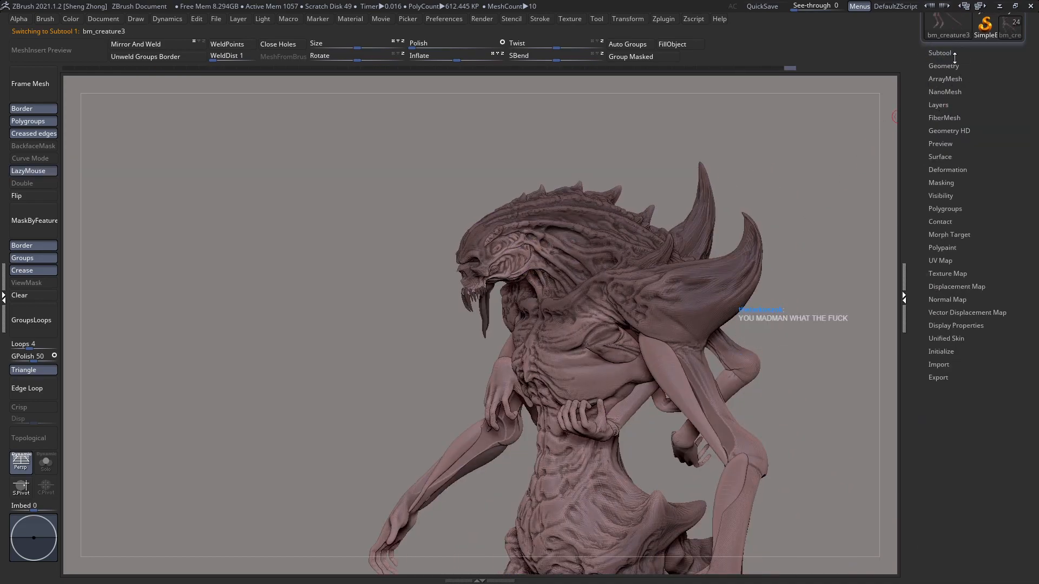
click(953, 53)
drag(1033, 360, 1026, 410)
click(948, 188)
Step: Build up the sternum ridge and the skin beside it down the middle of the chest with the Zeth_ClayBuildup brush
shift+right_drag(572, 232, 506, 232)
alt+right_drag(672, 317, 460, 277)
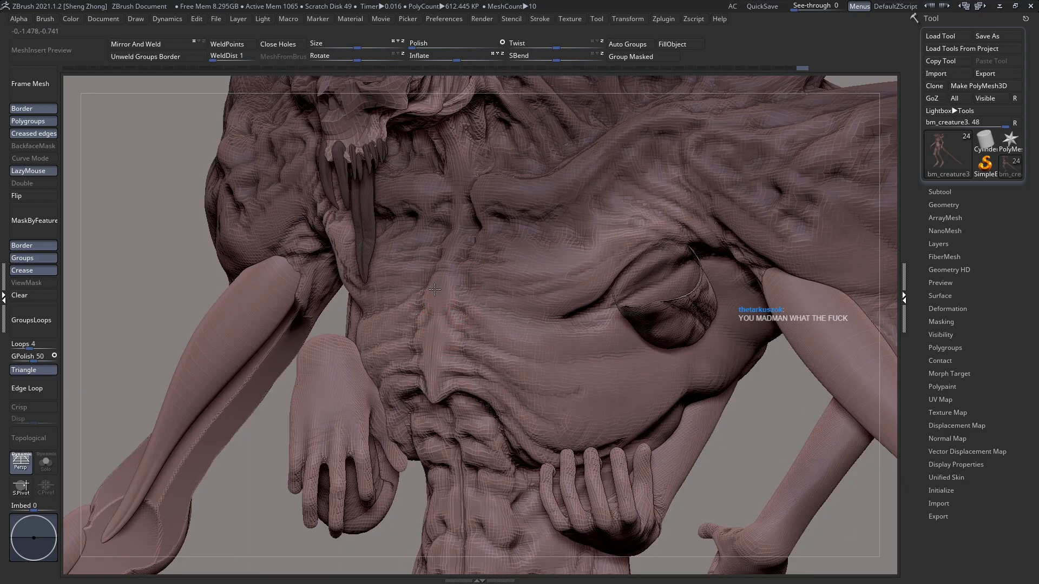
mouse_move(443, 295)
mouse_down()
mouse_move(458, 272)
mouse_move(441, 291)
mouse_up()
key(ctrl+z)
key(space)
key(b)
key(z)
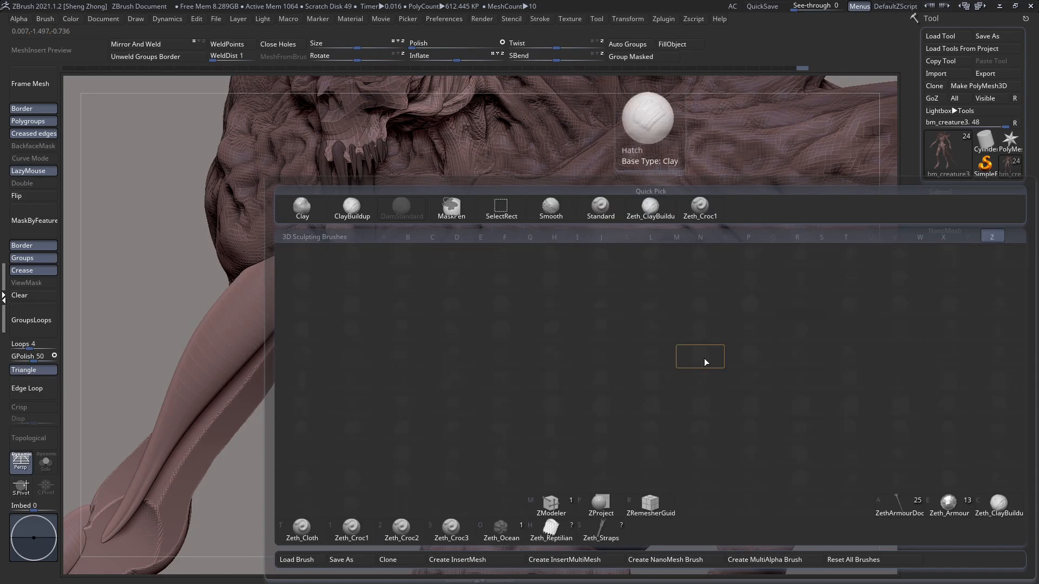
key(c)
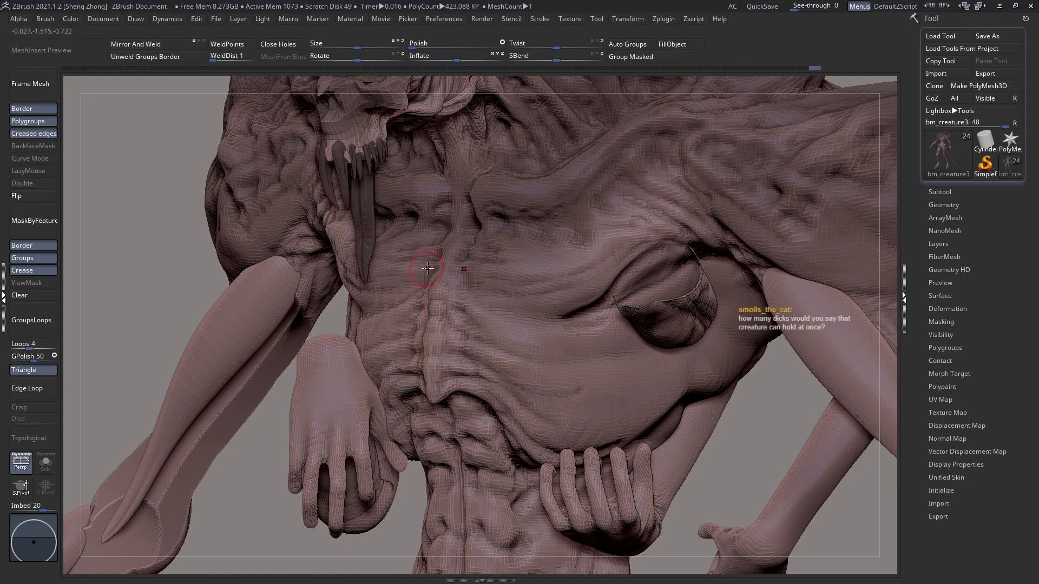
key(space)
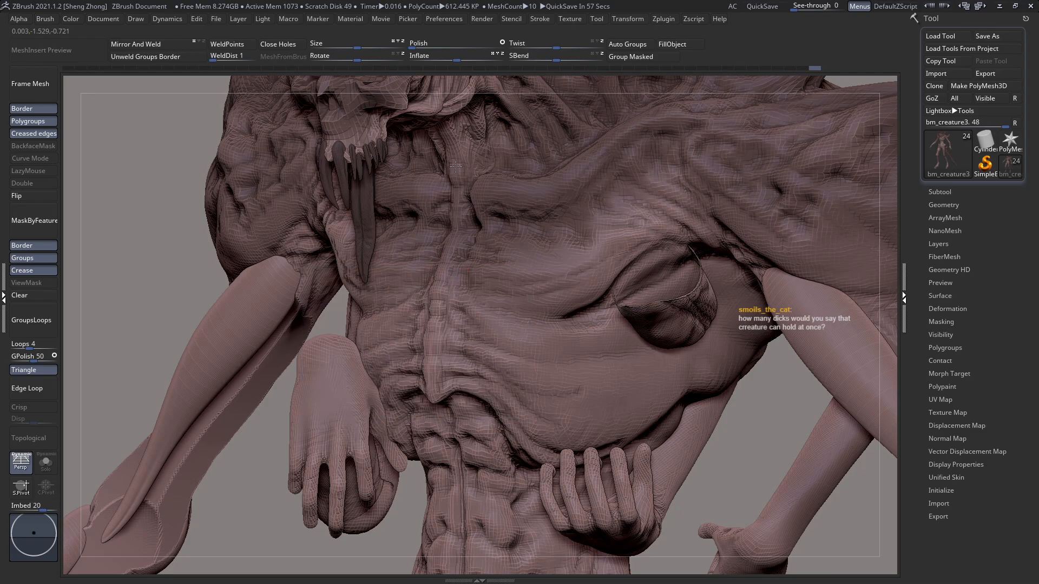
right_drag(503, 129, 448, 138)
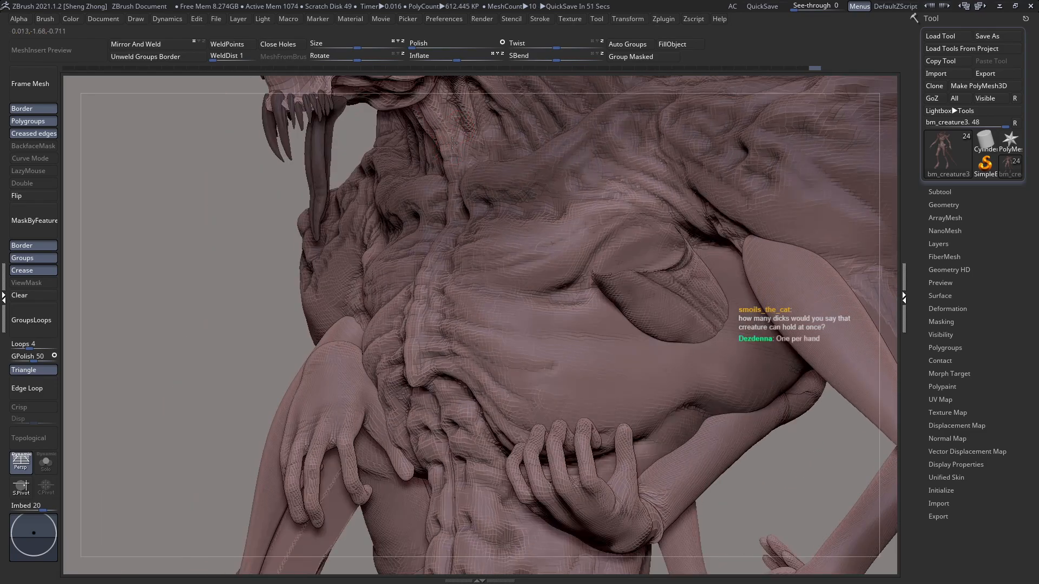
ctrl+right_drag(541, 314, 482, 276)
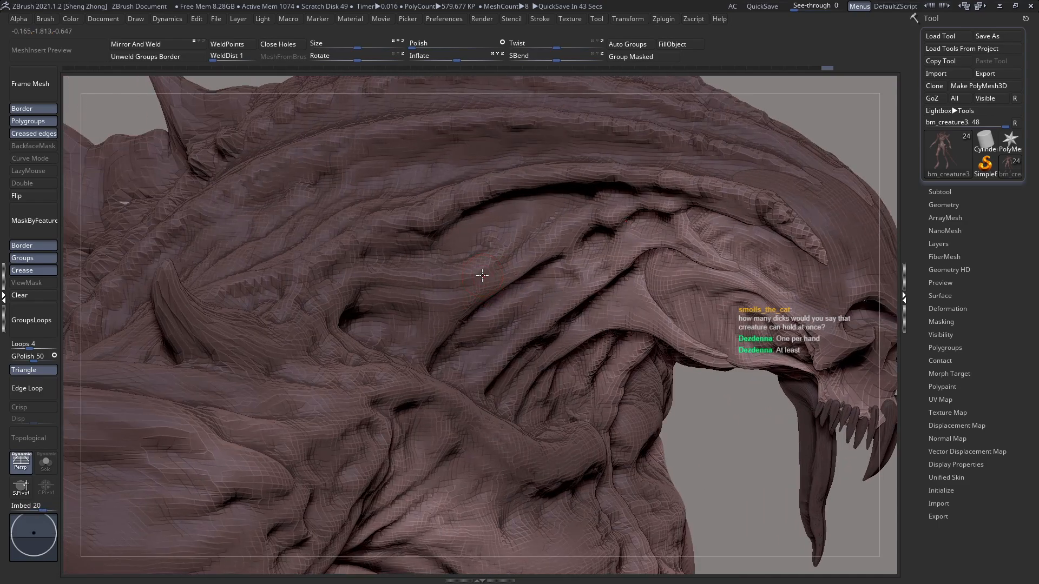
Step: Build up the skin in the hollow beneath the neck's long side ridge
key(space)
click(458, 303)
click(453, 209)
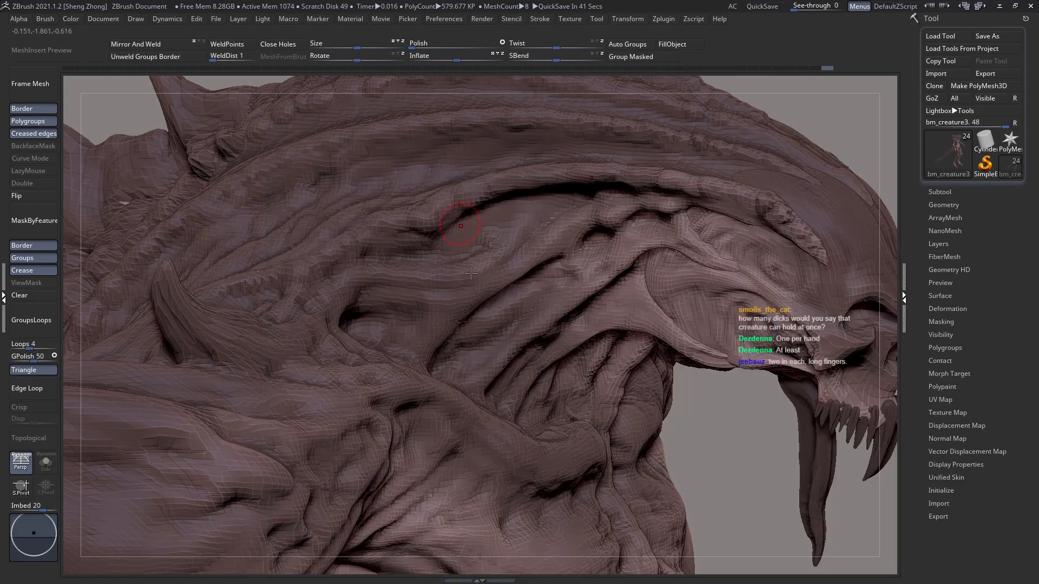
right_drag(470, 273, 469, 272)
Step: Reshape the folds along the underside of the neck's long side ridge with the Move brush
key(space)
click(453, 281)
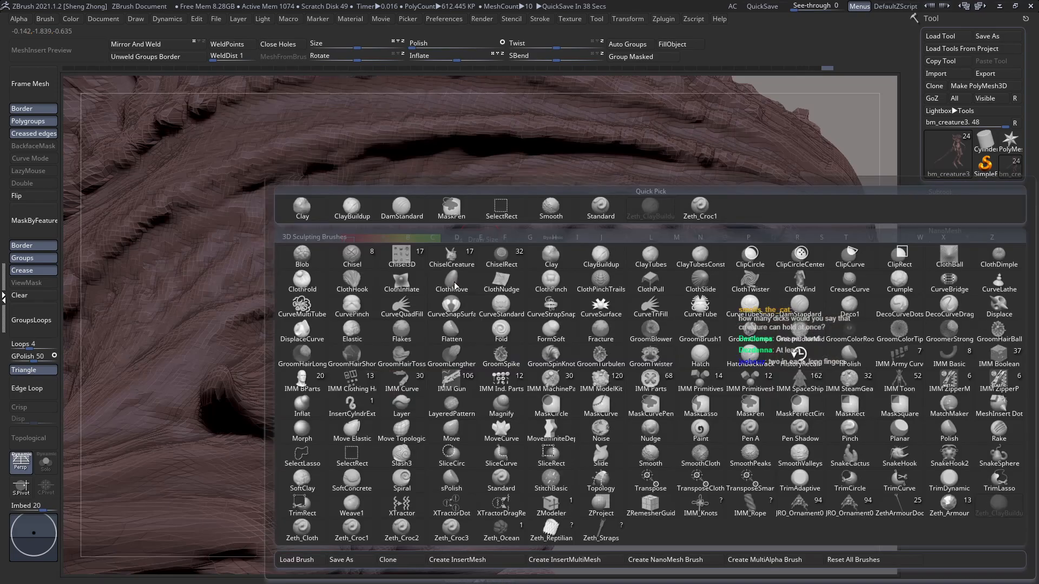
key(m)
key(v)
right_drag(471, 271, 456, 302)
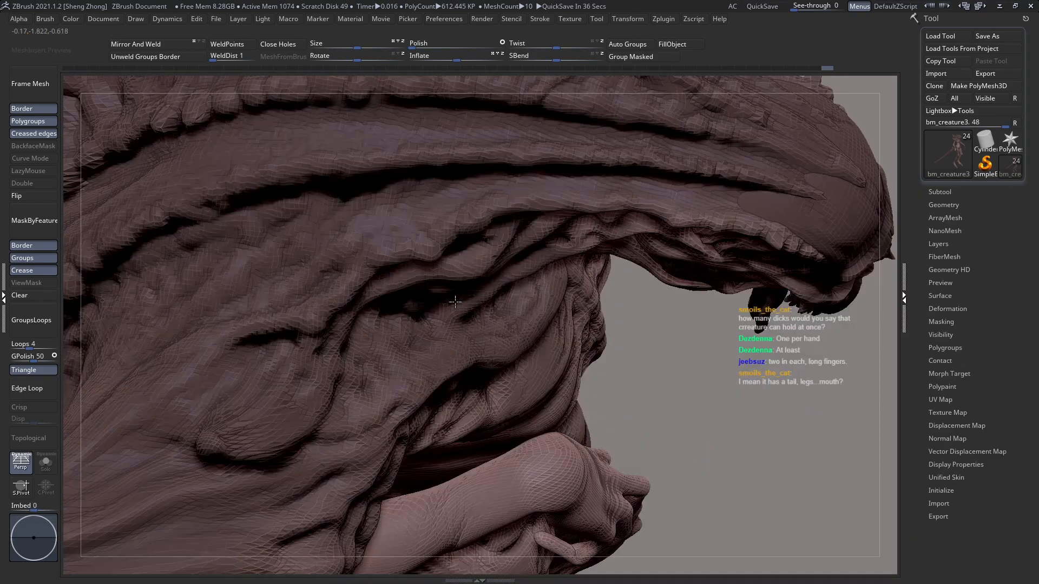
key(space)
click(482, 259)
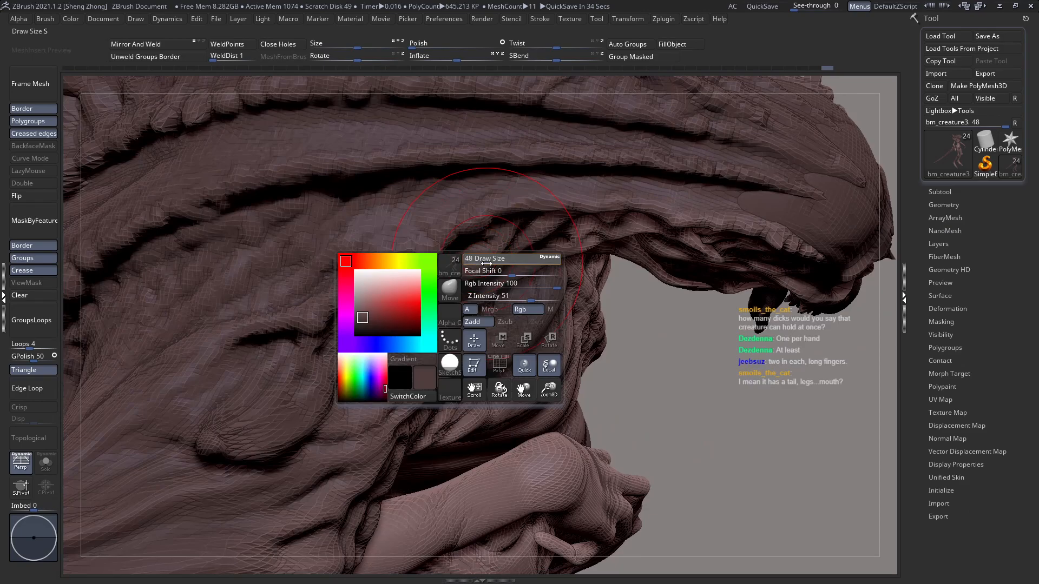
key(space)
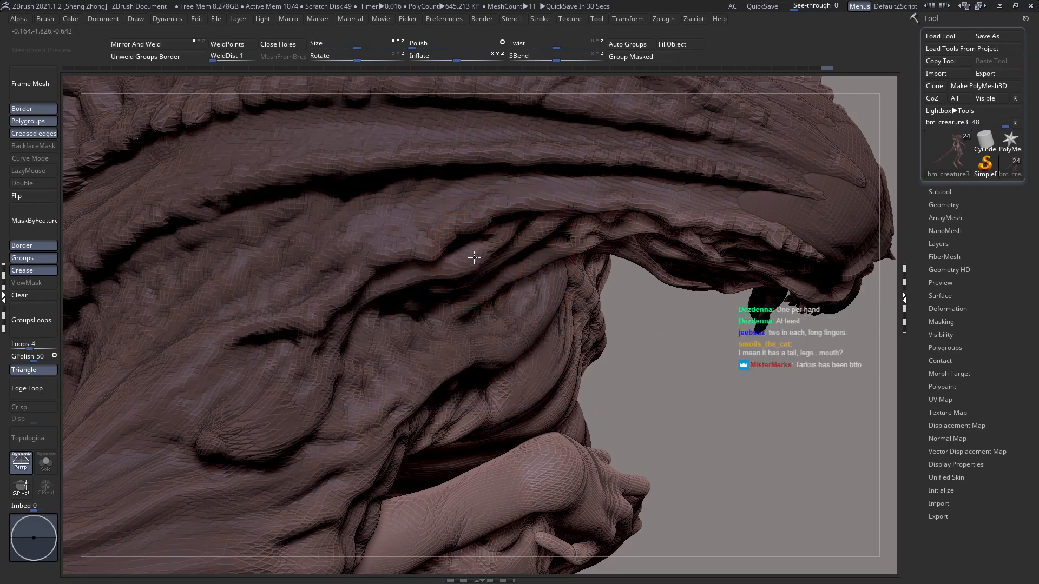
key(space)
drag(461, 252, 463, 250)
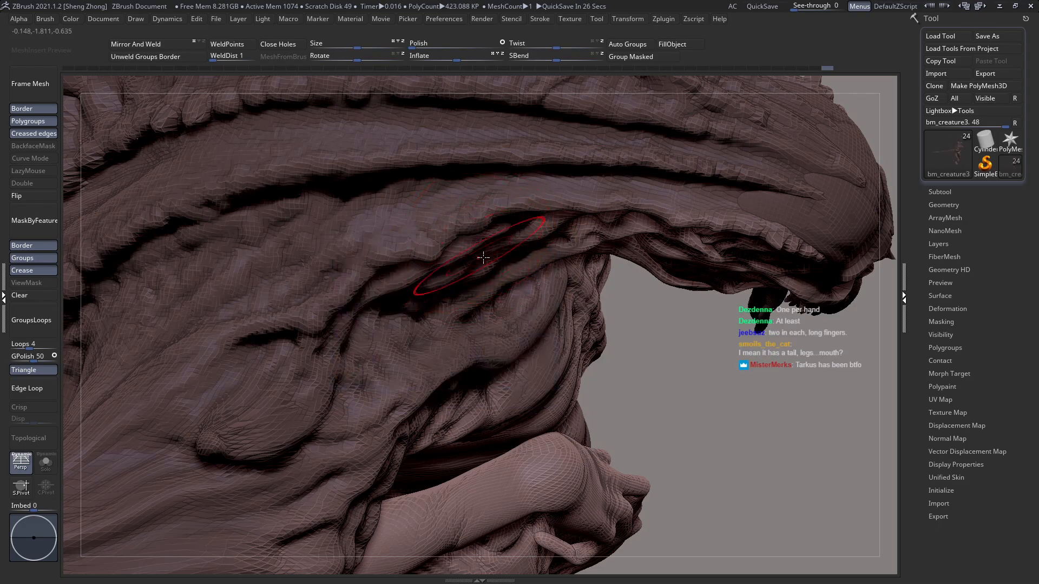
drag(521, 233, 519, 235)
right_drag(473, 261, 438, 284)
drag(438, 284, 432, 283)
Step: Adjust the Move brush and shift the neck folds and hollows between the jaw and the small shoulder spike
key(space)
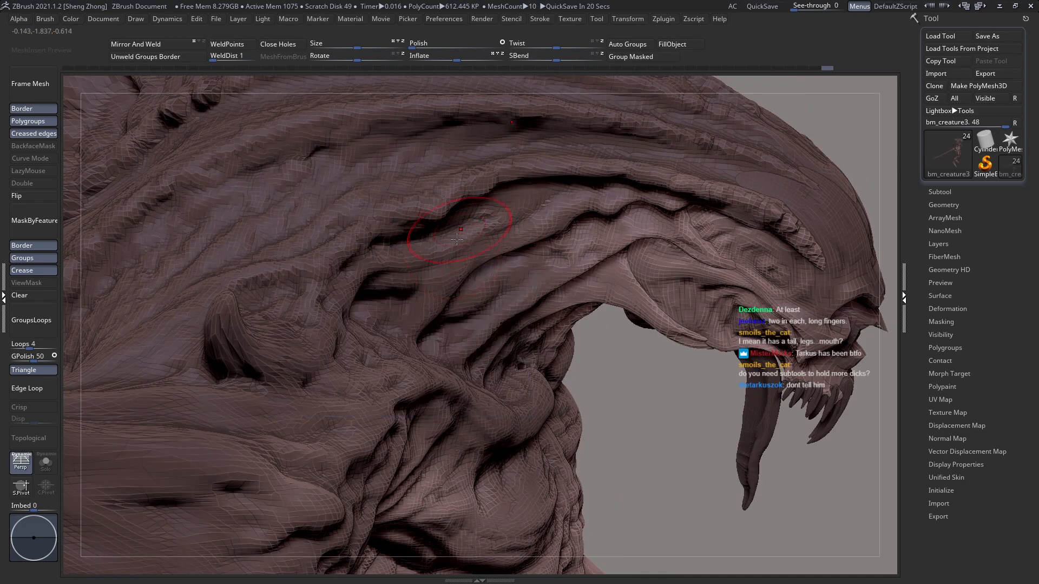
key(space)
drag(452, 258, 449, 259)
right_drag(436, 271, 436, 277)
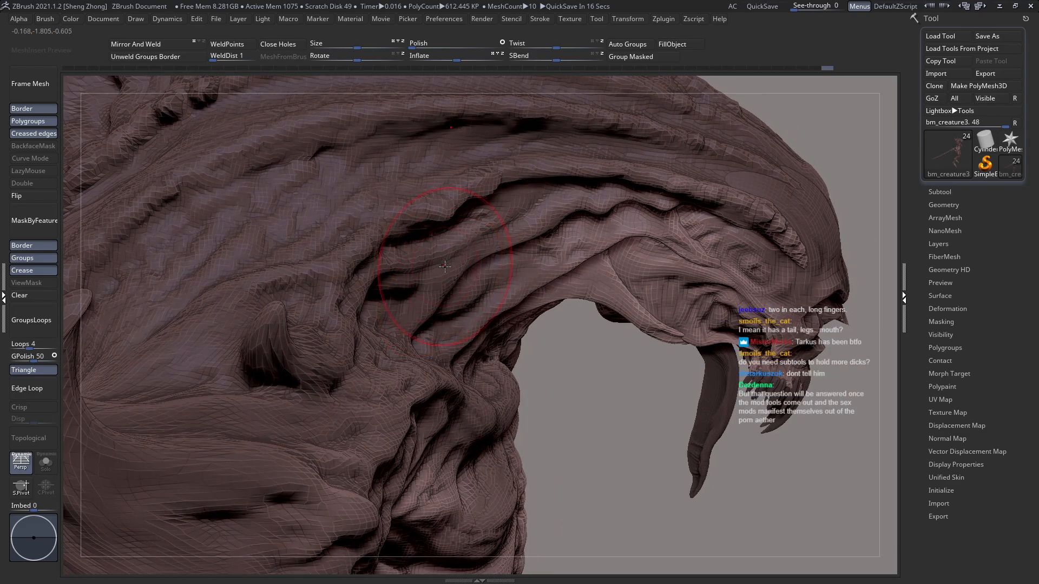
drag(439, 256, 429, 270)
right_drag(429, 273, 396, 270)
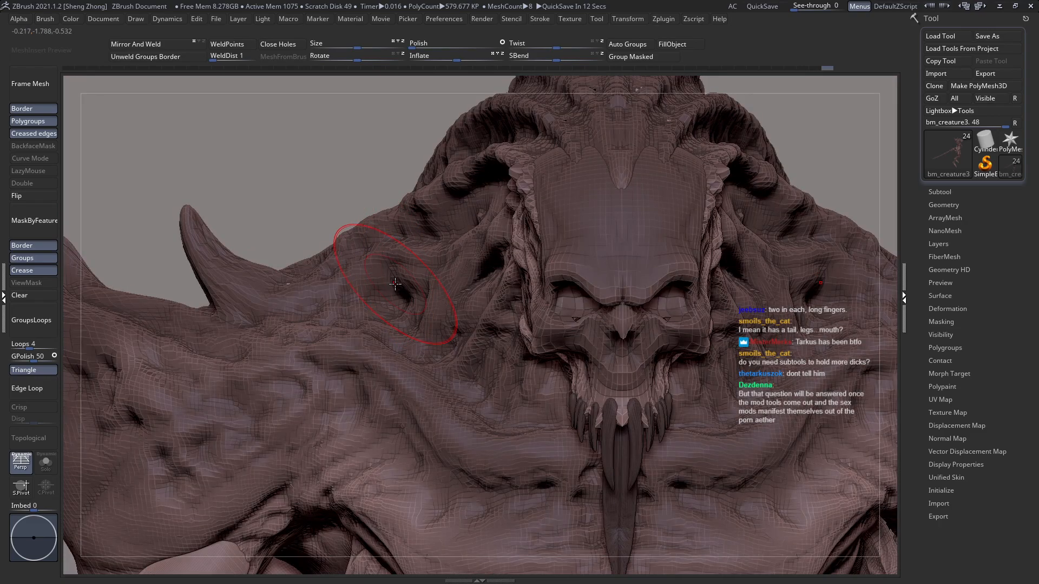
Step: Reshape the outline of the neck folds on both sides of the face as seen from the front
mouse_move(421, 299)
alt+right_down()
mouse_move(348, 285)
mouse_move(382, 304)
mouse_move(397, 270)
alt+right_up()
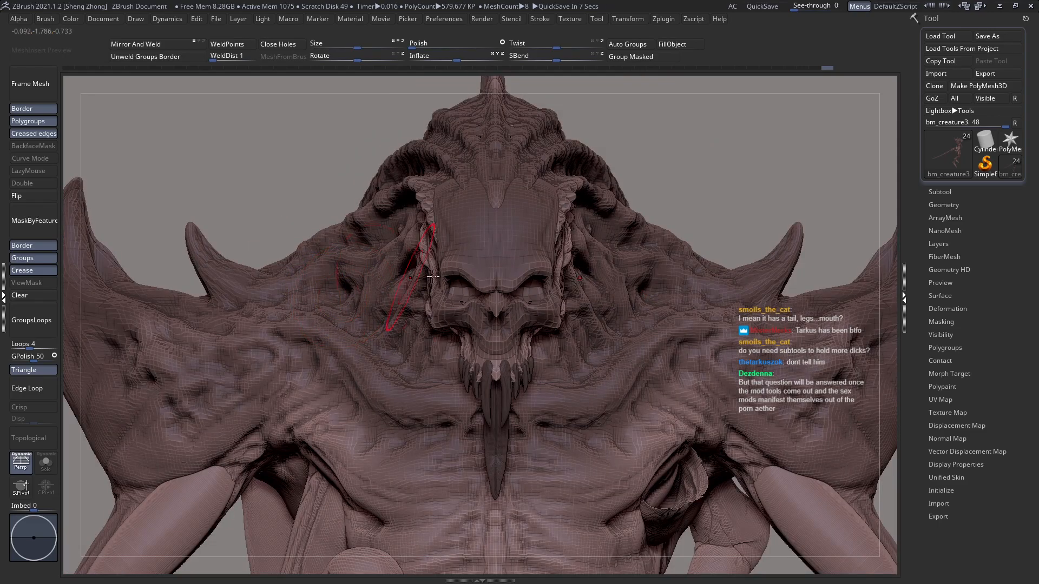
ctrl+right_drag(622, 308, 665, 265)
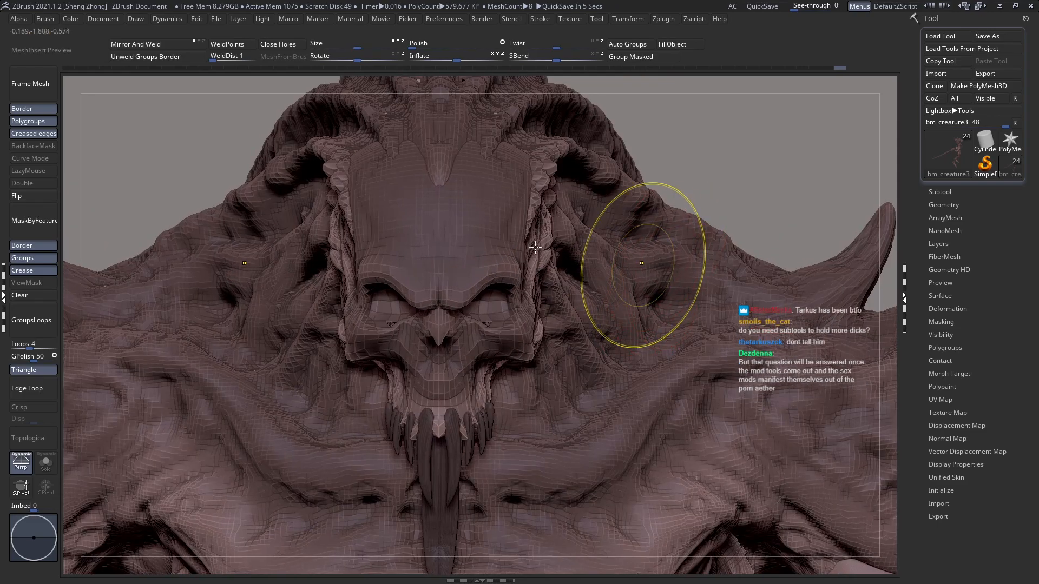
ctrl+right_drag(535, 250, 538, 268)
right_drag(347, 253, 326, 298)
ctrl+right_drag(410, 279, 427, 286)
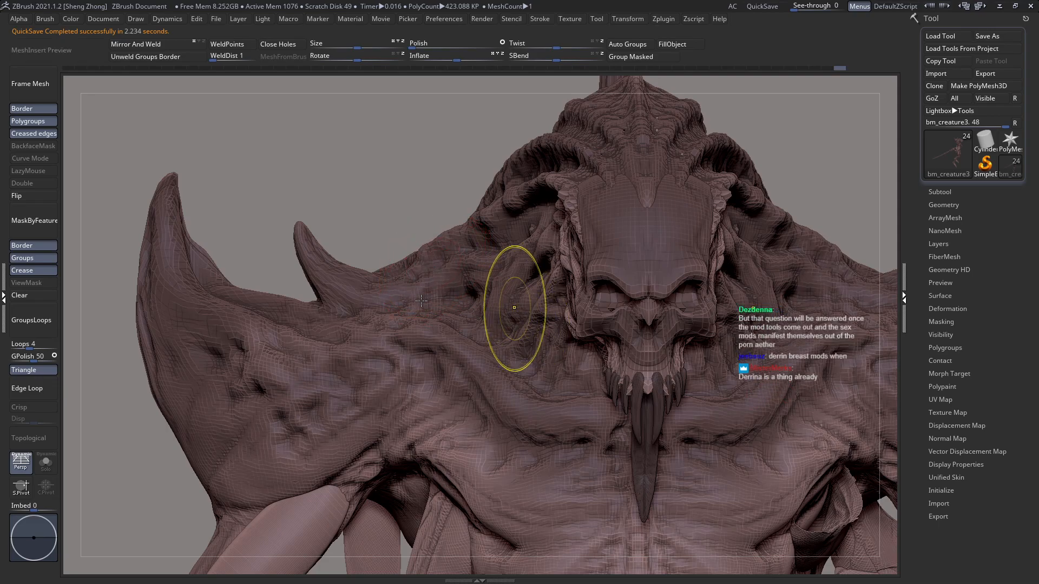
Step: Sculpt a row of bumps along the rear end of the lower head ridge with the Zeth_ClayBuildup brush
key(f)
right_drag(529, 328, 472, 370)
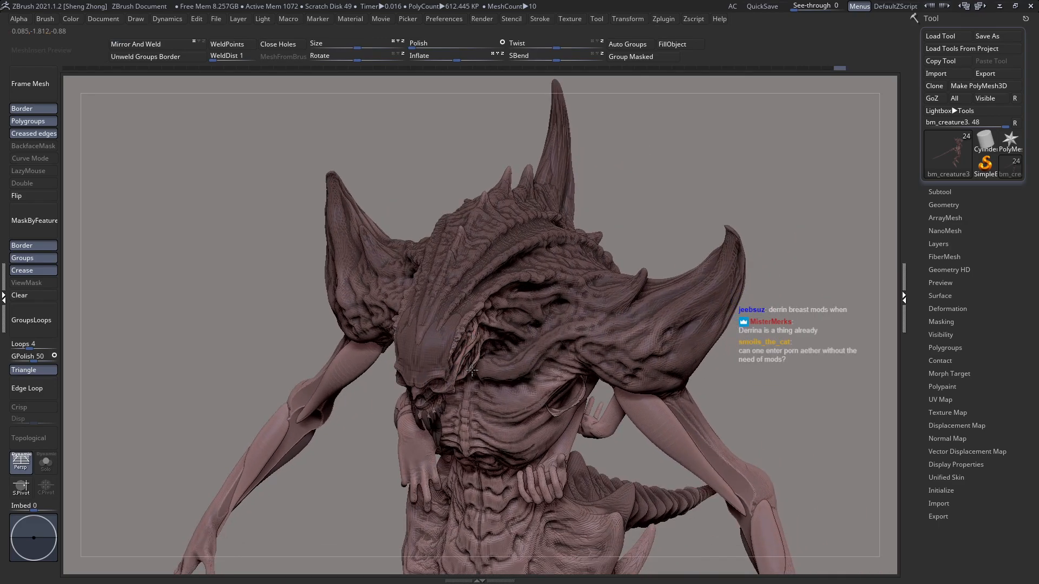
mouse_move(507, 313)
right_down()
mouse_move(508, 301)
mouse_move(528, 312)
mouse_move(436, 341)
mouse_move(486, 287)
mouse_move(507, 288)
mouse_move(514, 318)
mouse_move(501, 338)
right_up()
key(space)
alt+click(560, 318)
key(space)
click(505, 329)
key(z)
key(m)
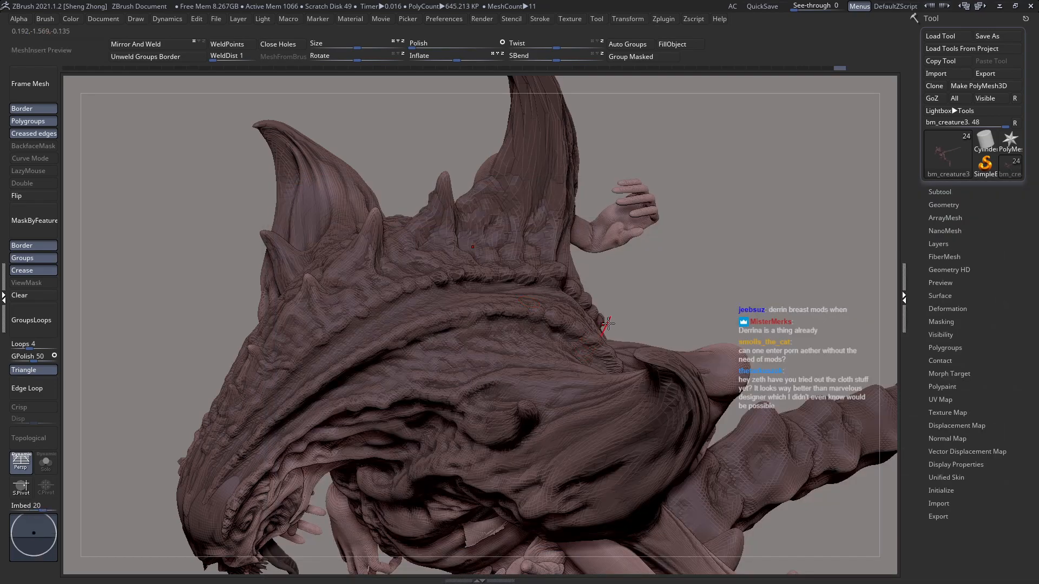
right_drag(601, 329, 587, 325)
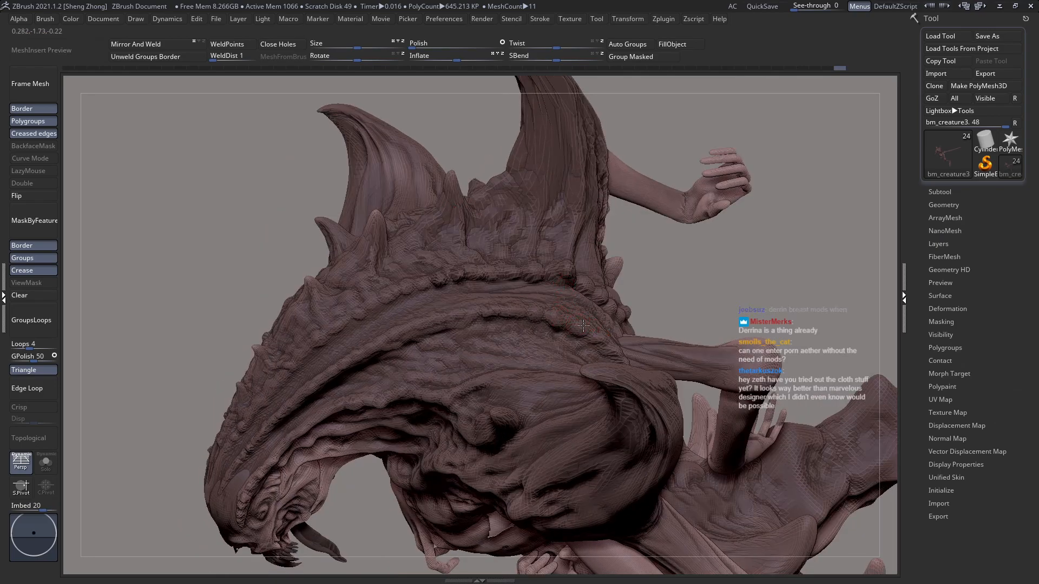
click(583, 331)
right_drag(569, 331, 492, 336)
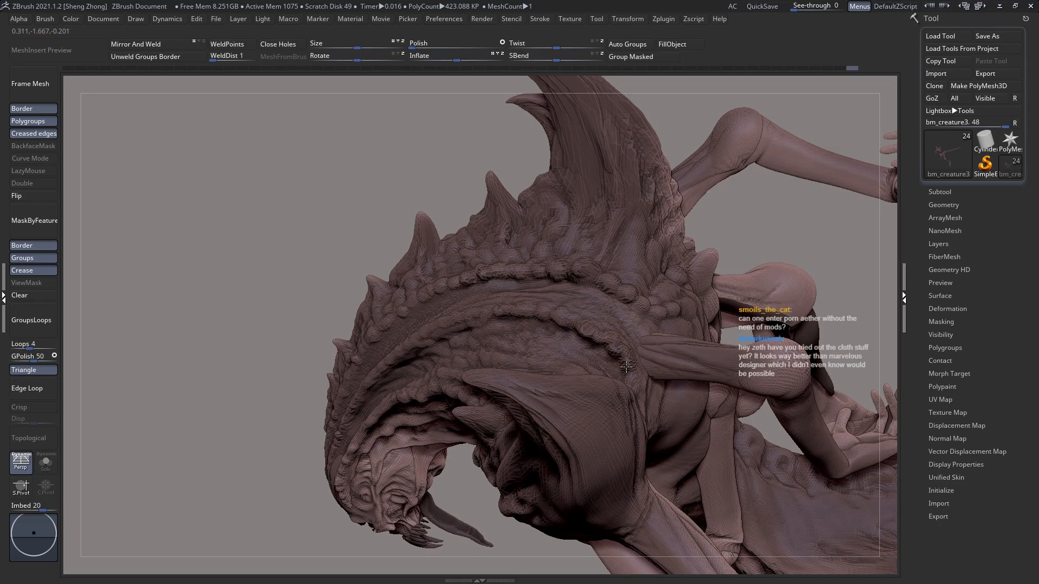
Step: Sculpt bumps along the rear end of the lower head ridge where it meets the large shoulder horn
right_drag(629, 382, 576, 385)
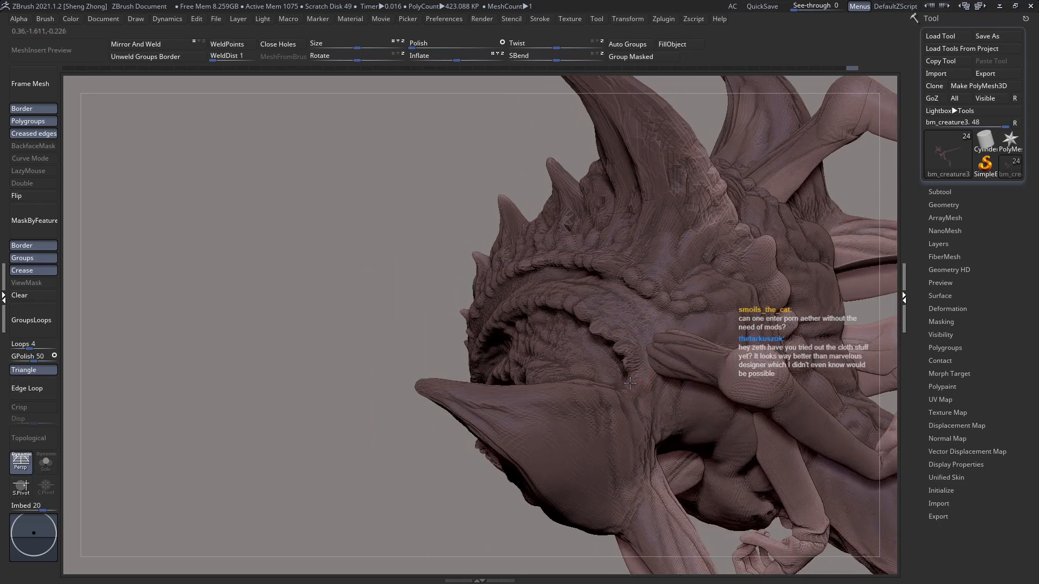
right_drag(637, 394, 624, 378)
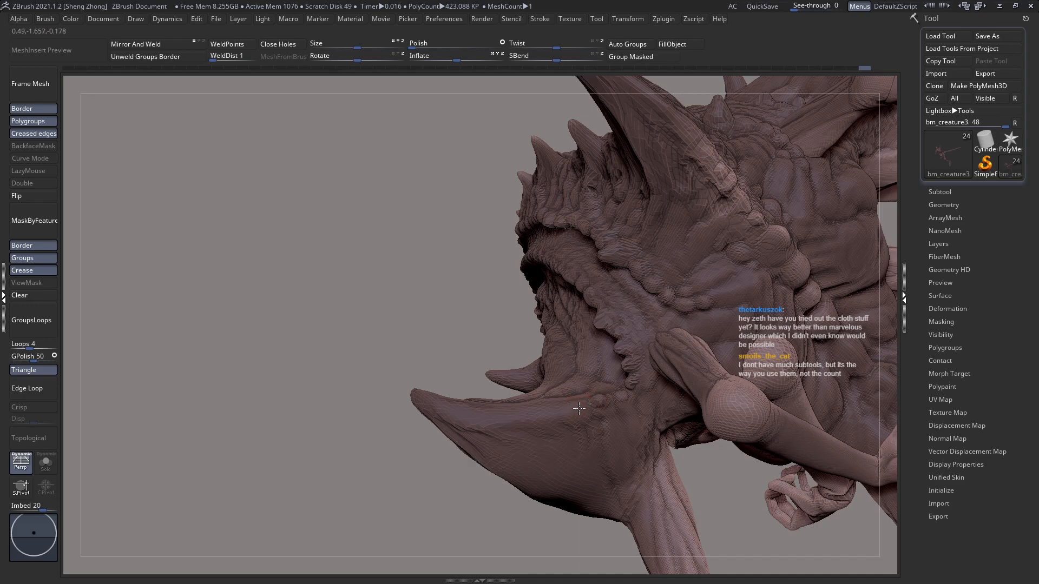
key(ctrl)
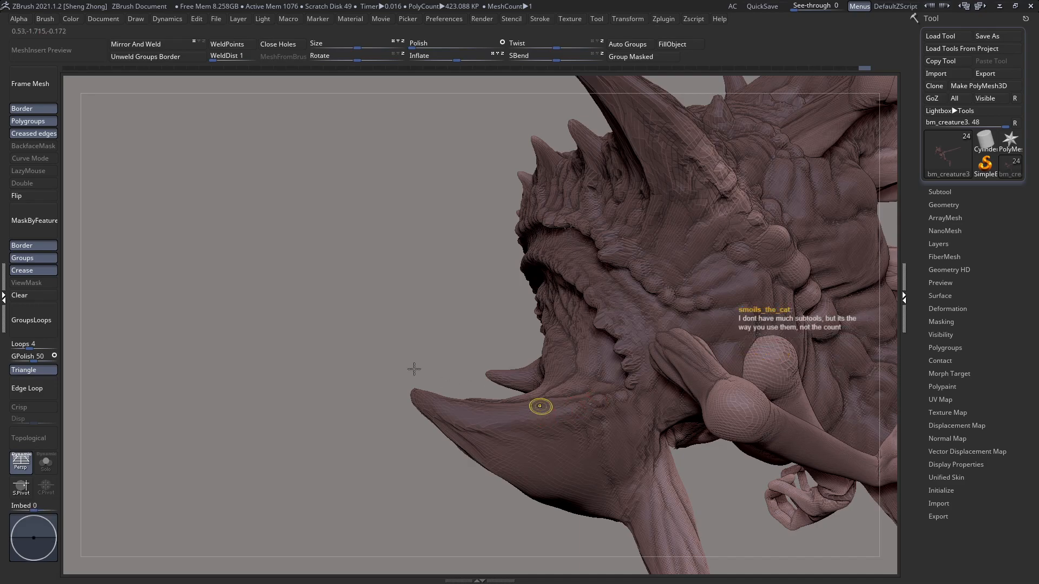
drag(459, 376, 467, 355)
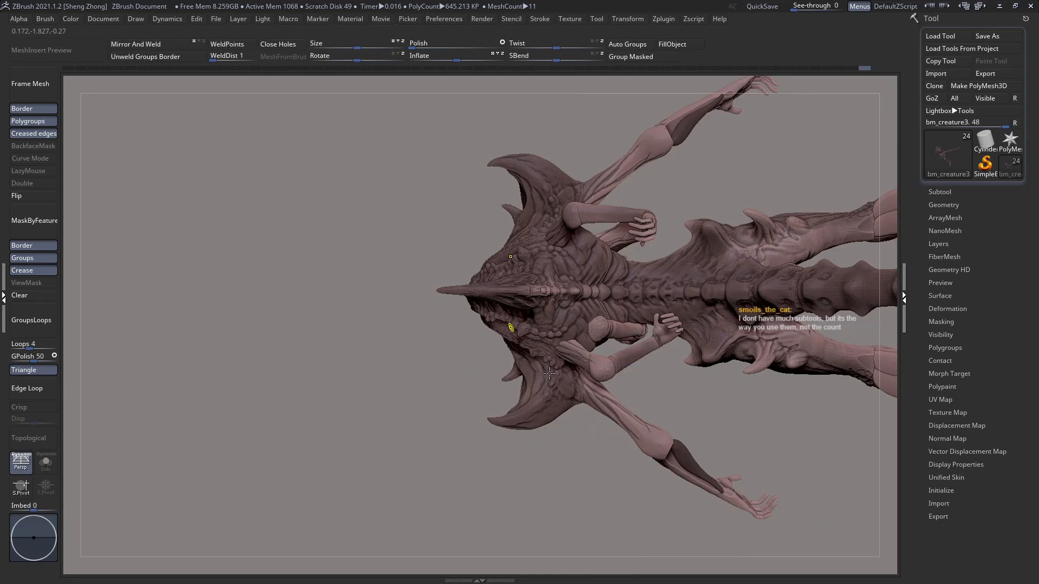
ctrl+right_drag(549, 373, 557, 385)
Step: Sculpt rib folds on the side of the chest between the armpit and the small hand
mouse_move(564, 324)
right_down()
mouse_move(598, 314)
mouse_move(619, 208)
mouse_move(584, 243)
mouse_move(486, 285)
mouse_move(464, 270)
mouse_move(517, 291)
mouse_move(500, 336)
mouse_move(463, 289)
right_up()
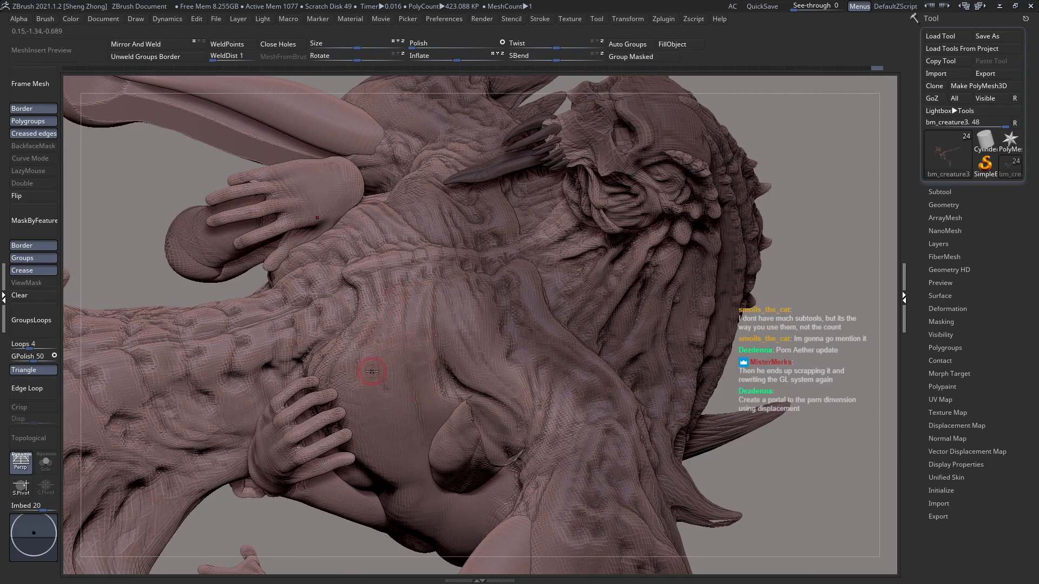
right_drag(376, 401, 387, 466)
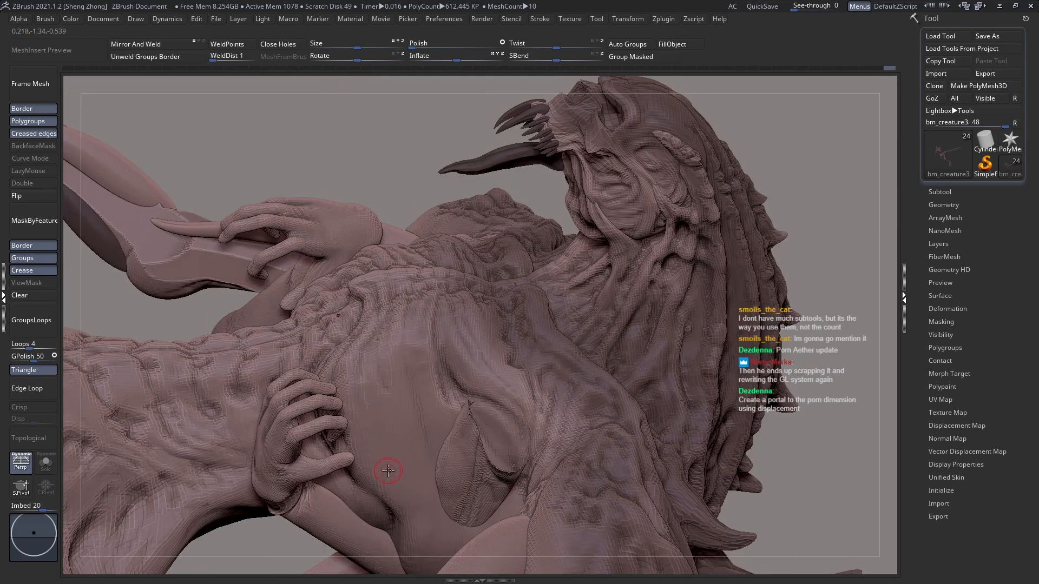
right_drag(437, 490, 433, 490)
mouse_move(368, 408)
right_down()
mouse_move(433, 390)
mouse_move(417, 372)
right_up()
mouse_move(387, 325)
right_down()
mouse_move(387, 338)
mouse_move(422, 293)
mouse_move(455, 336)
right_up()
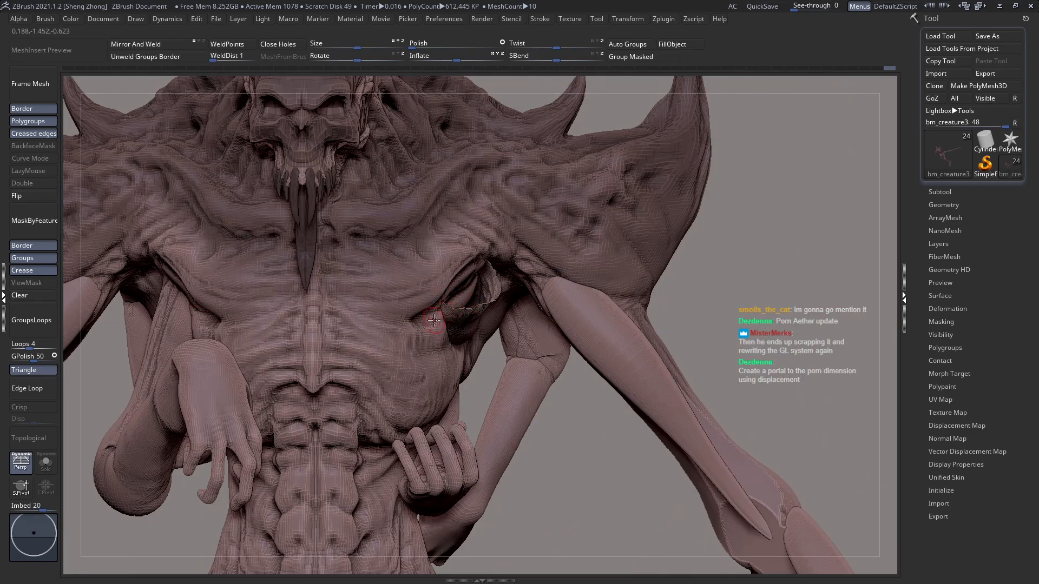
Step: Select the small lower arm beside the ribcage and switch its manipulator from the gizmo to the transpose line
alt+click(467, 313)
right_drag(467, 313, 458, 234)
key(w)
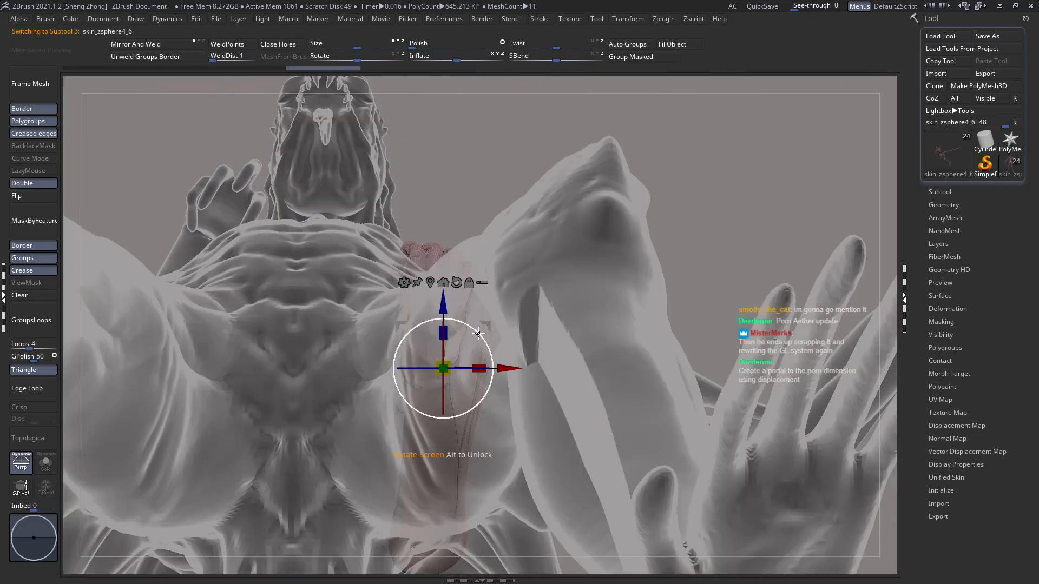
mouse_move(635, 21)
click(640, 72)
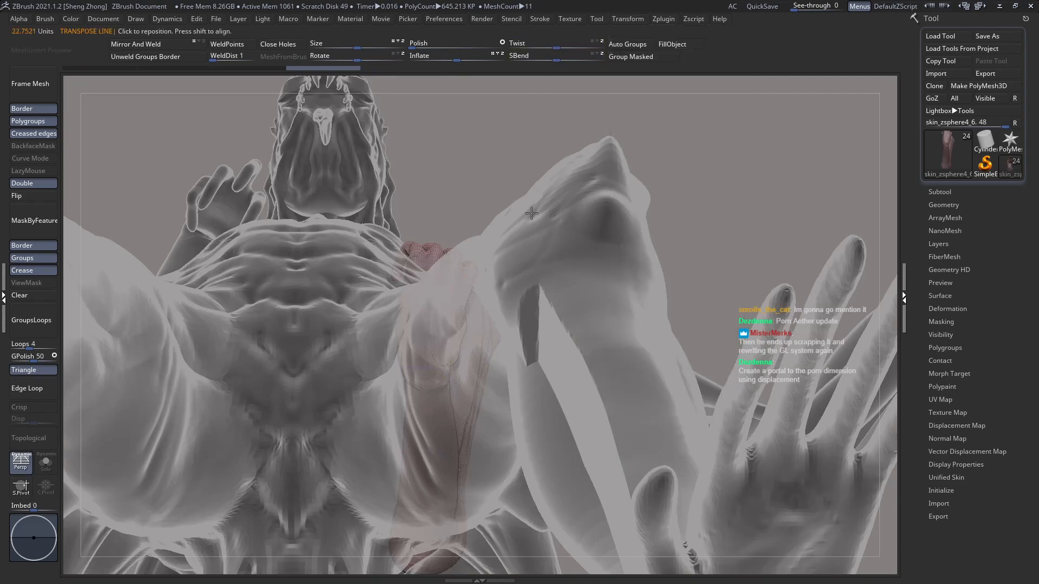
mouse_move(482, 331)
shift+mouse_down()
mouse_move(663, 327)
mouse_move(651, 330)
shift+mouse_up()
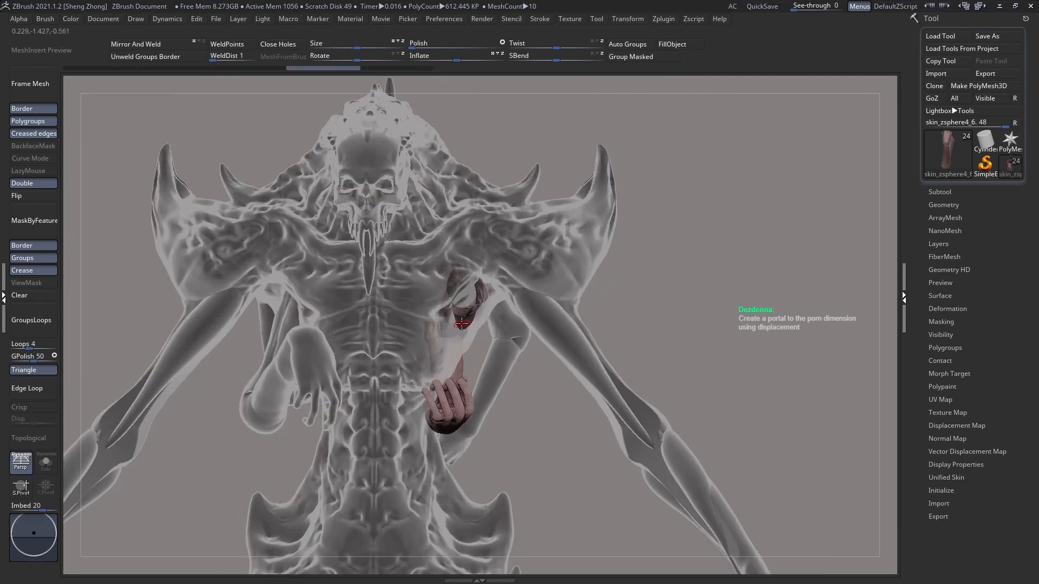
Step: Rotate the small arm about its shoulder end with transpose lines, working from the back and the front
mouse_move(461, 323)
right_down()
mouse_move(392, 328)
mouse_move(466, 341)
right_up()
key(w)
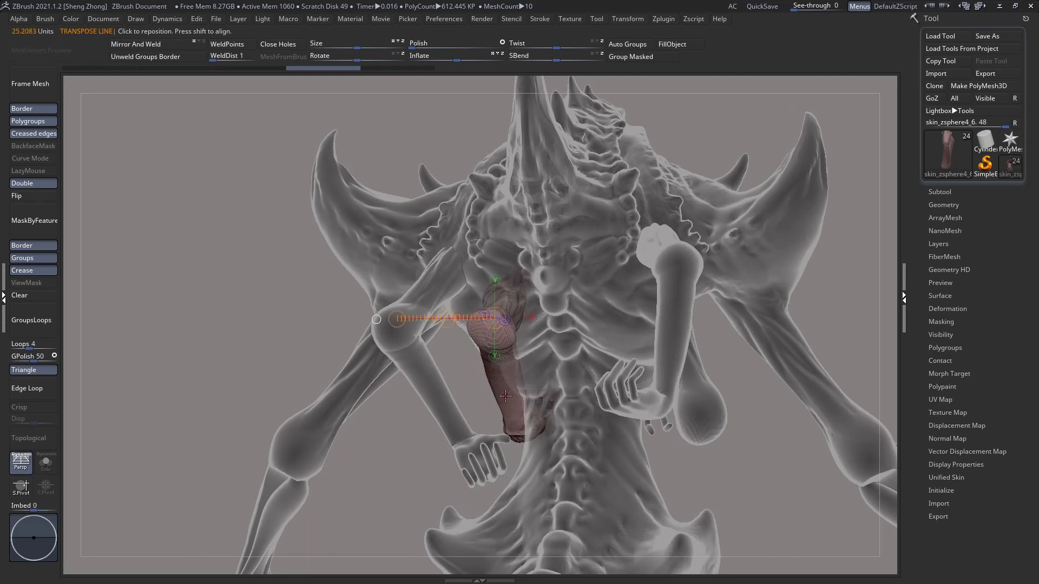
mouse_move(515, 390)
mouse_down()
mouse_move(451, 212)
mouse_move(366, 252)
mouse_up()
key(r)
key(q)
right_drag(465, 278, 501, 270)
right_drag(546, 312, 583, 293)
key(r)
mouse_move(617, 277)
mouse_down()
mouse_move(404, 306)
mouse_move(490, 296)
mouse_move(469, 272)
mouse_up()
key(q)
Step: Move the small arm slightly outward from the ribcage with a horizontal transpose line
right_drag(453, 232, 509, 241)
key(w)
shift+drag(507, 241, 655, 258)
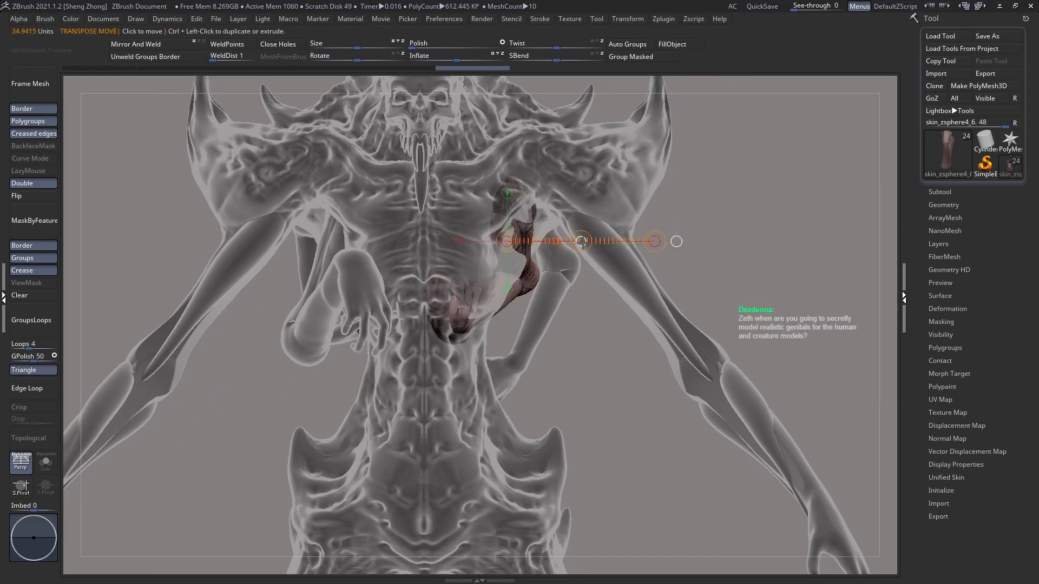
drag(580, 242, 589, 244)
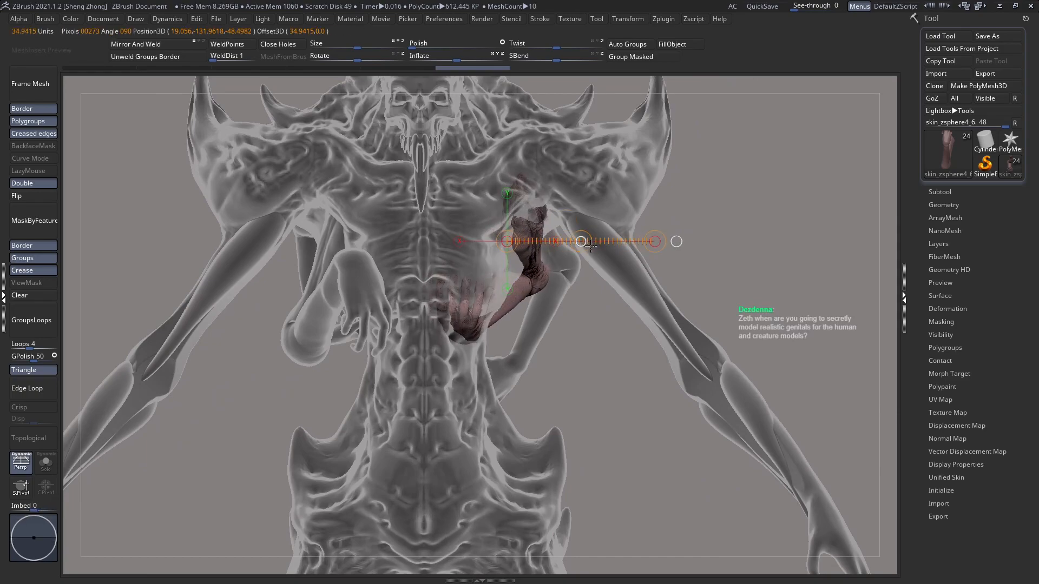
drag(602, 251, 586, 253)
key(q)
Step: Adjust the small arm's rotation about its shoulder joint as seen from behind the torso
mouse_move(582, 252)
right_down()
mouse_move(405, 259)
mouse_move(434, 262)
right_up()
mouse_move(529, 240)
right_down()
mouse_move(627, 241)
mouse_move(538, 274)
mouse_move(559, 256)
right_up()
key(r)
drag(431, 231, 355, 181)
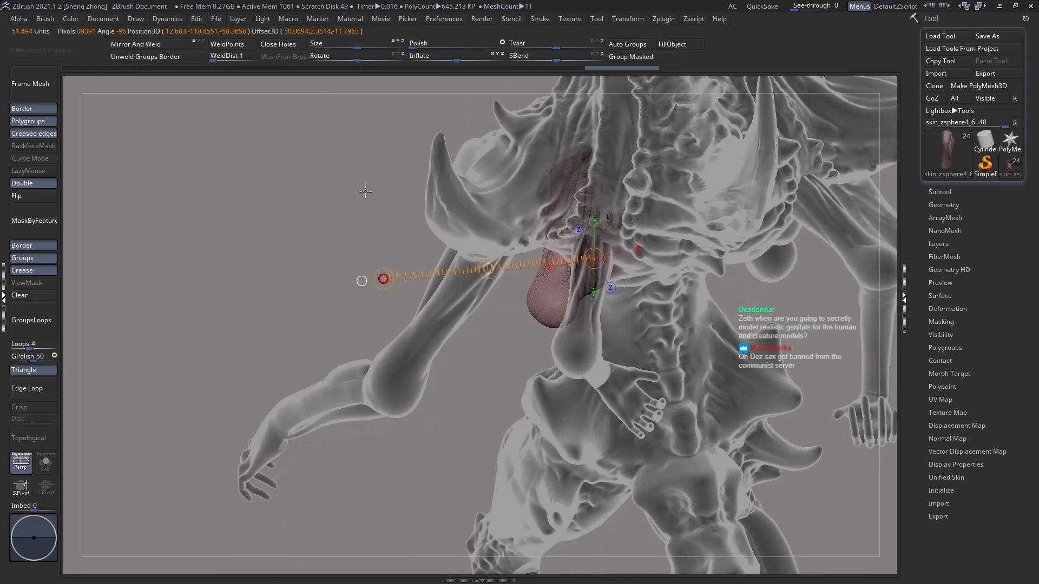
key(q)
right_drag(478, 275, 618, 275)
key(r)
drag(541, 244, 698, 245)
mouse_move(619, 246)
mouse_down()
mouse_move(617, 236)
mouse_move(615, 260)
mouse_up()
key(q)
Step: Rotate the small arm in side view with a transpose line running from its shoulder past the elbow
right_drag(548, 300, 590, 287)
key(r)
key(r)
mouse_move(363, 232)
mouse_down()
mouse_move(565, 314)
mouse_move(589, 273)
mouse_up()
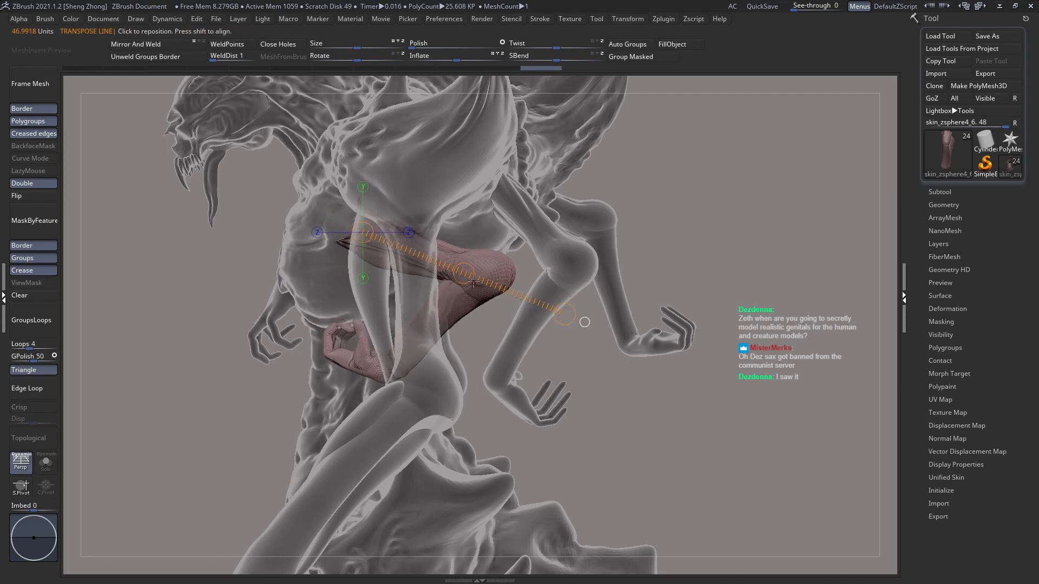
drag(462, 275, 461, 292)
key(q)
Step: Tilt the small arm from a three-quarter view so its forearm reaches across the front of the abdomen
mouse_move(324, 319)
right_down()
mouse_move(379, 311)
mouse_move(442, 262)
mouse_move(173, 220)
right_up()
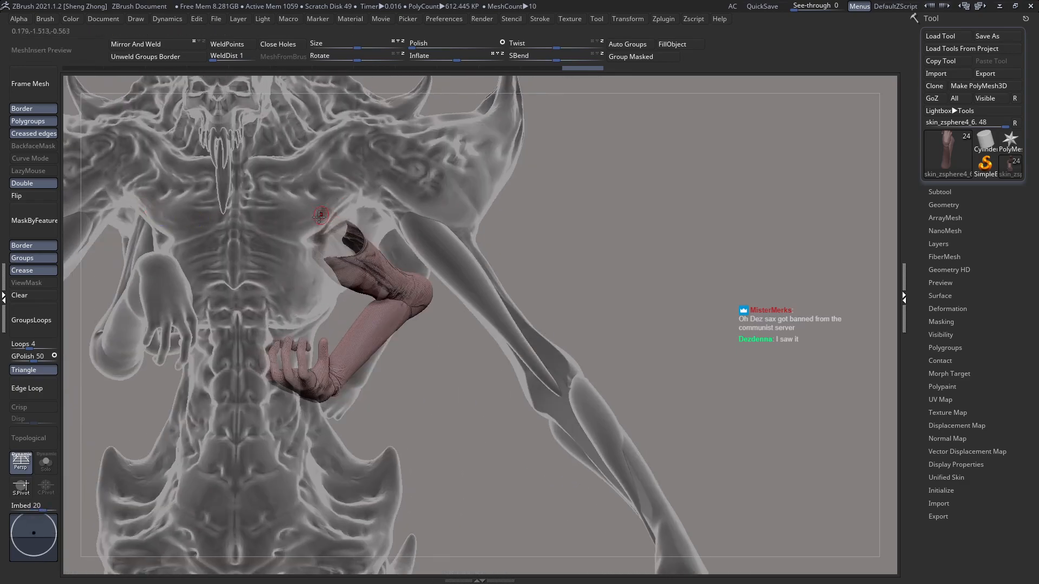
right_drag(335, 211, 374, 252)
key(r)
mouse_move(371, 251)
mouse_down()
mouse_move(499, 287)
mouse_move(480, 328)
mouse_up()
drag(433, 269, 417, 261)
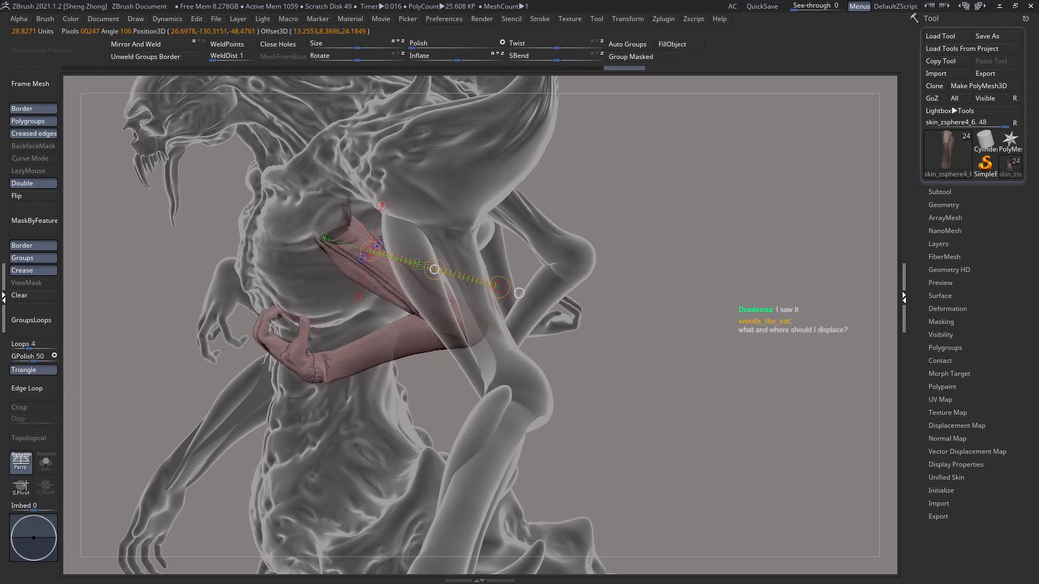
key(q)
Step: Refine the small arm's angle from several sides with transpose rotations around its shoulder
mouse_move(422, 263)
right_down()
mouse_move(343, 241)
mouse_move(361, 288)
right_up()
right_drag(359, 353, 354, 278)
key(r)
drag(352, 282, 500, 210)
drag(499, 210, 486, 152)
key(q)
mouse_move(466, 211)
right_down()
mouse_move(431, 355)
mouse_move(343, 264)
mouse_move(312, 263)
mouse_move(407, 195)
mouse_move(350, 253)
mouse_move(423, 244)
mouse_move(459, 288)
mouse_move(469, 263)
mouse_move(458, 267)
right_up()
key(r)
shift+drag(458, 248, 457, 350)
drag(457, 299, 457, 320)
key(q)
right_drag(463, 314, 426, 239)
Step: Shift the small arm up and inward so its upper end sits in the side of the chest
key(r)
shift+drag(470, 276, 318, 276)
right_drag(371, 269, 427, 306)
shift+drag(426, 285, 614, 286)
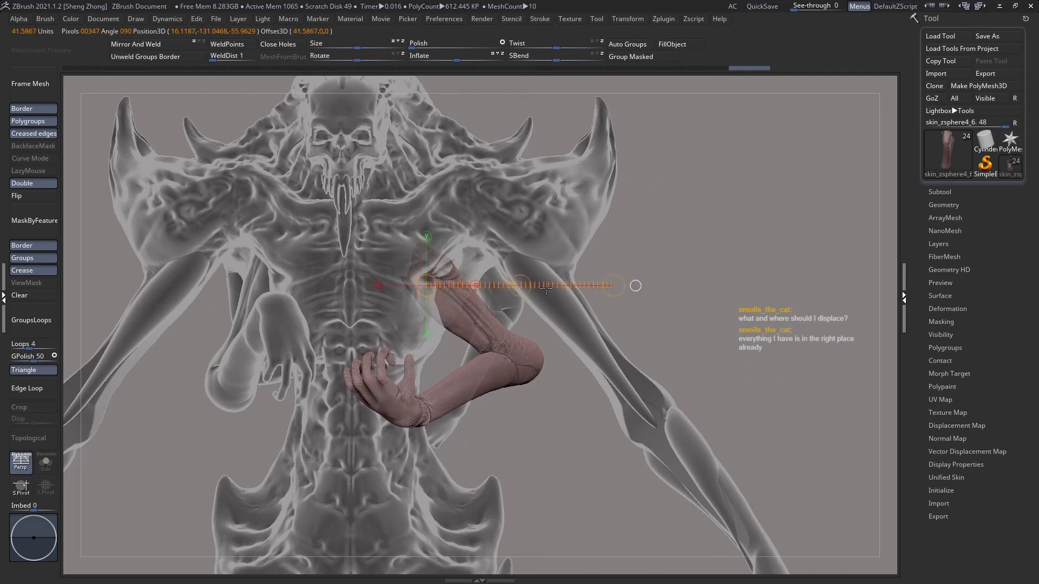
mouse_move(520, 285)
mouse_down()
mouse_move(497, 287)
mouse_move(515, 271)
mouse_up()
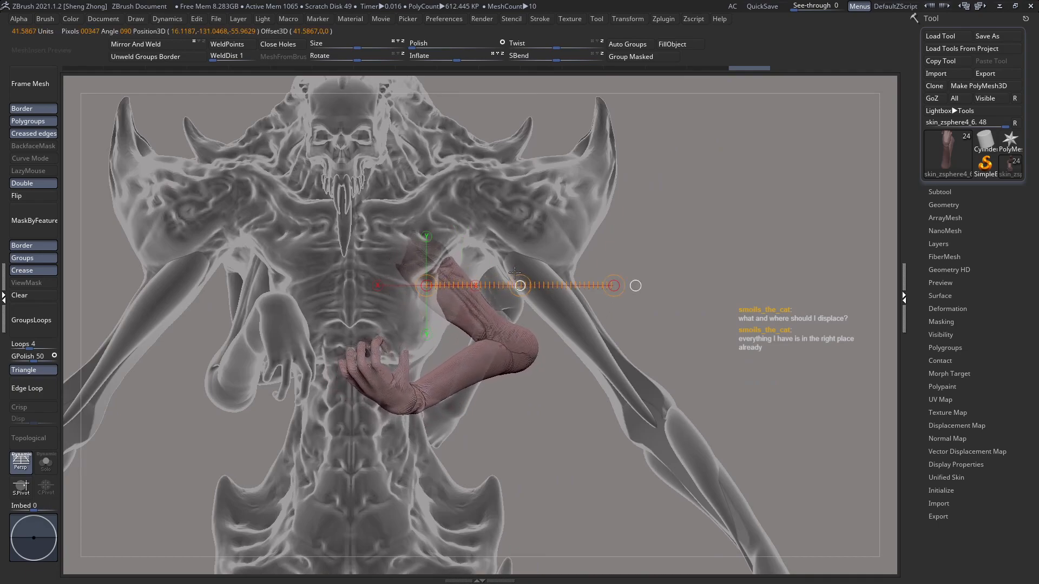
key(q)
mouse_move(506, 276)
right_down()
mouse_move(407, 285)
mouse_move(460, 341)
mouse_move(441, 355)
mouse_move(453, 364)
mouse_move(423, 361)
mouse_move(405, 327)
right_up()
Step: Show the polyframe, choose the MaskLasso brush and mask the upper part of the small arm down to the elbow
key(shift+f)
ctrl+drag(271, 262, 449, 311)
key(space)
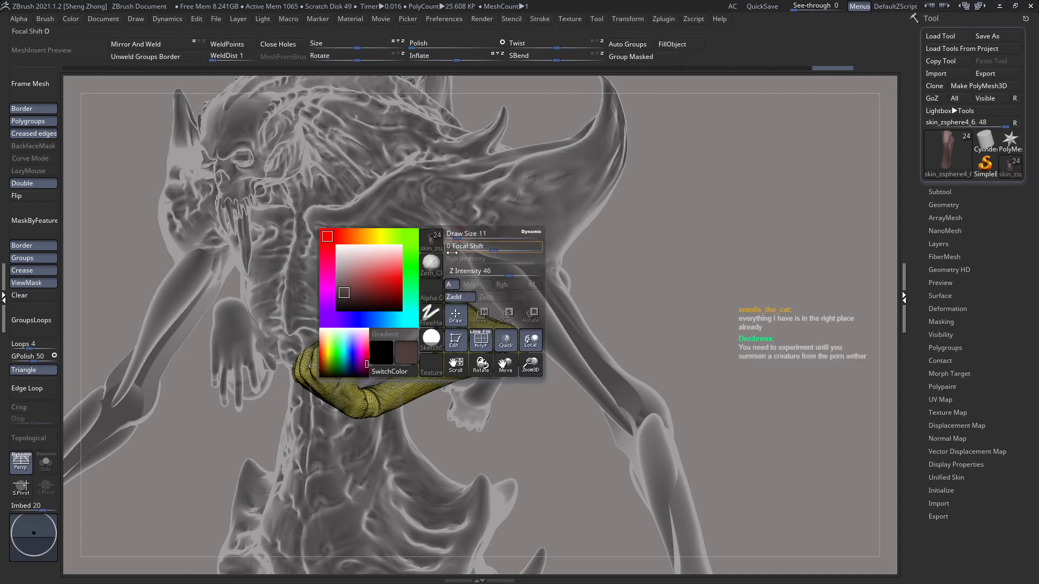
key(b)
key(m)
key(l)
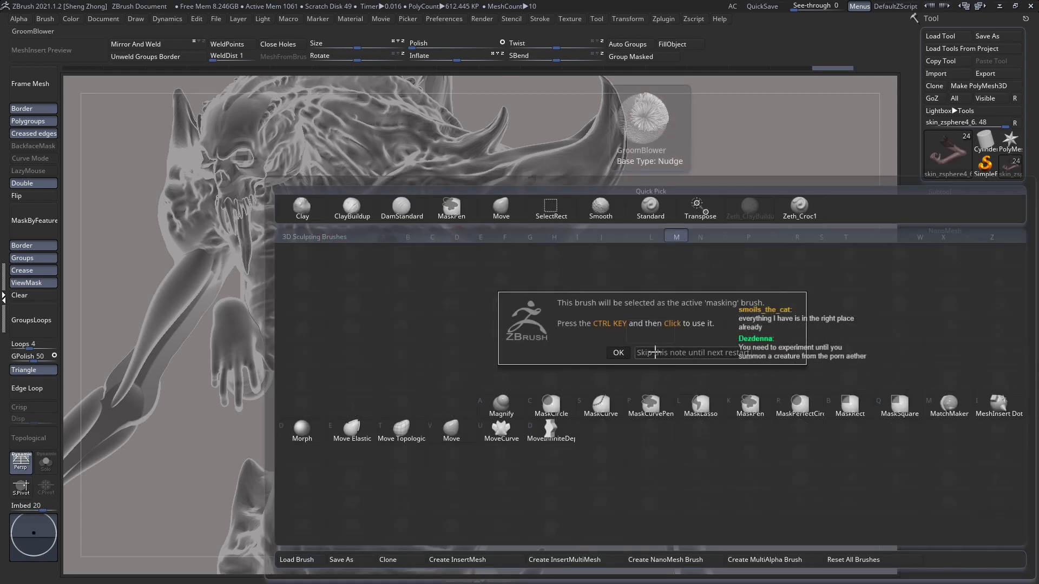
click(652, 352)
mouse_move(260, 246)
ctrl+mouse_down()
mouse_move(447, 341)
mouse_move(600, 351)
ctrl+mouse_up()
ctrl+click(741, 340)
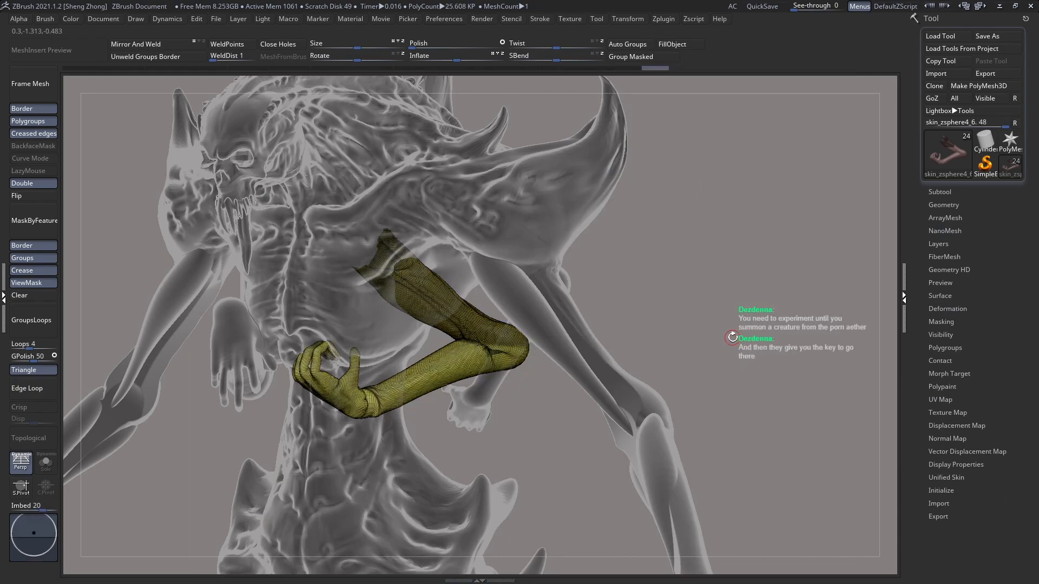
Step: Rotate the unmasked forearm and hand about the elbow with a transpose line
key(r)
mouse_move(497, 343)
mouse_down()
mouse_move(403, 391)
mouse_move(379, 433)
mouse_move(439, 523)
mouse_move(411, 511)
mouse_up()
key(q)
drag(395, 519, 454, 516)
key(r)
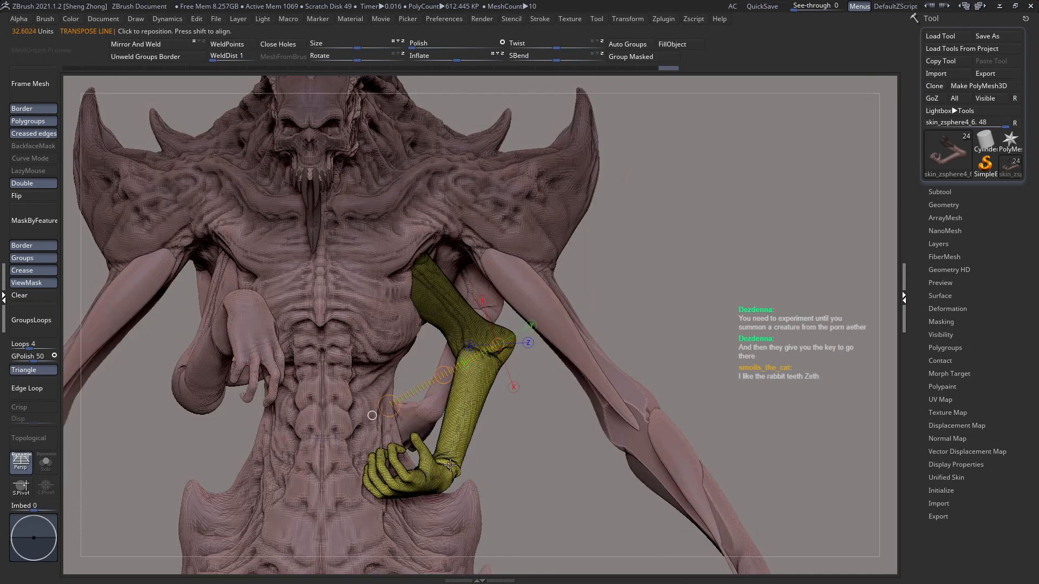
mouse_move(395, 402)
mouse_down()
mouse_move(366, 372)
mouse_move(383, 350)
mouse_move(425, 344)
mouse_up()
key(q)
right_drag(483, 338, 435, 379)
Step: Clear the mask from the small arm and rotate the whole arm about its shoulder
key(shift+t)
right_drag(433, 300, 464, 289)
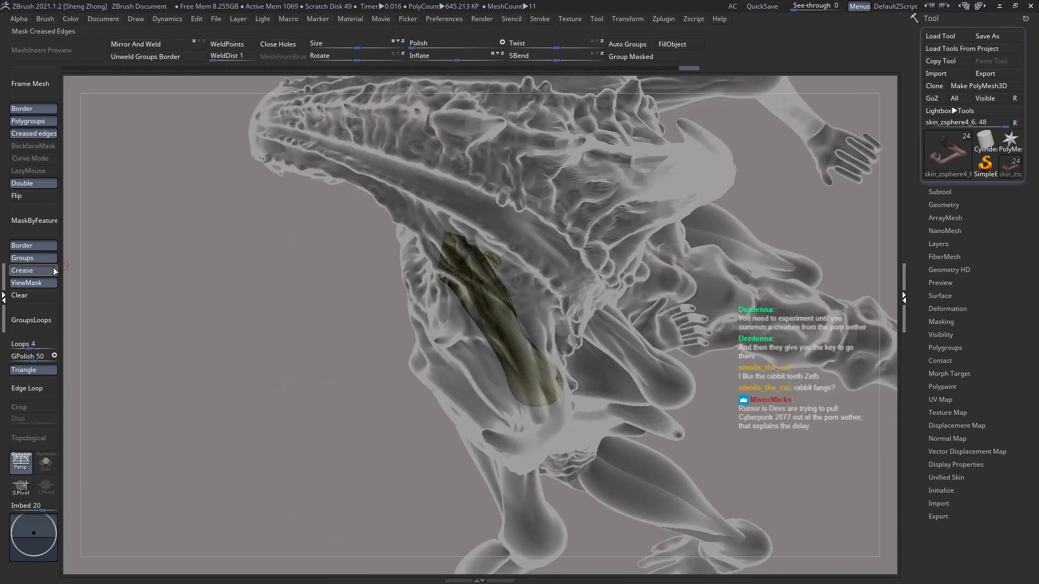
click(47, 297)
key(r)
mouse_move(465, 264)
mouse_down()
mouse_move(356, 387)
mouse_move(422, 395)
mouse_up()
right_drag(442, 349, 467, 366)
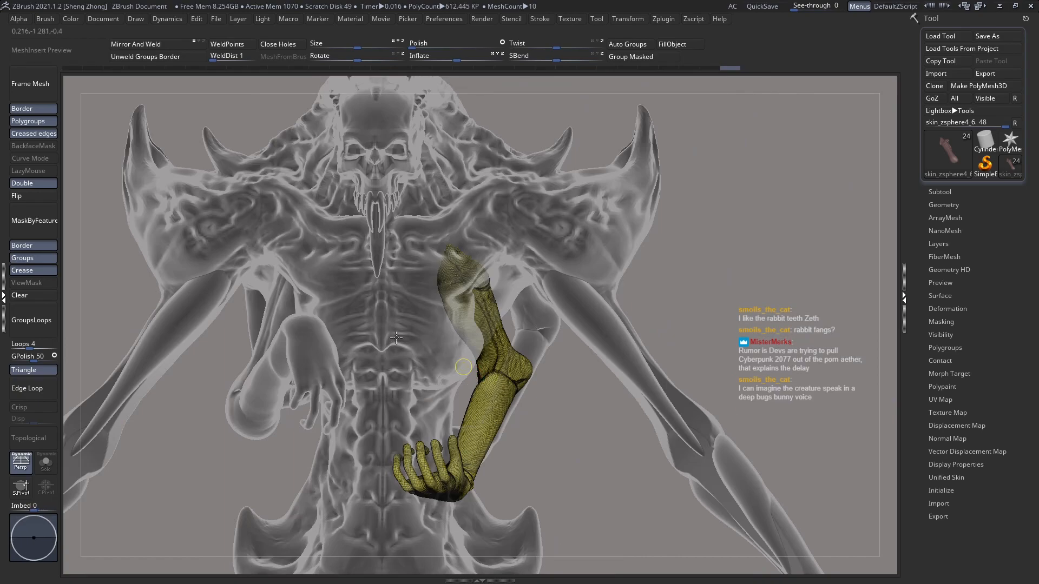
mouse_move(407, 356)
ctrl+right_down()
mouse_move(402, 362)
mouse_move(486, 359)
ctrl+right_up()
mouse_move(460, 324)
right_down()
mouse_move(447, 328)
mouse_move(460, 329)
right_up()
alt+right_drag(388, 345, 427, 346)
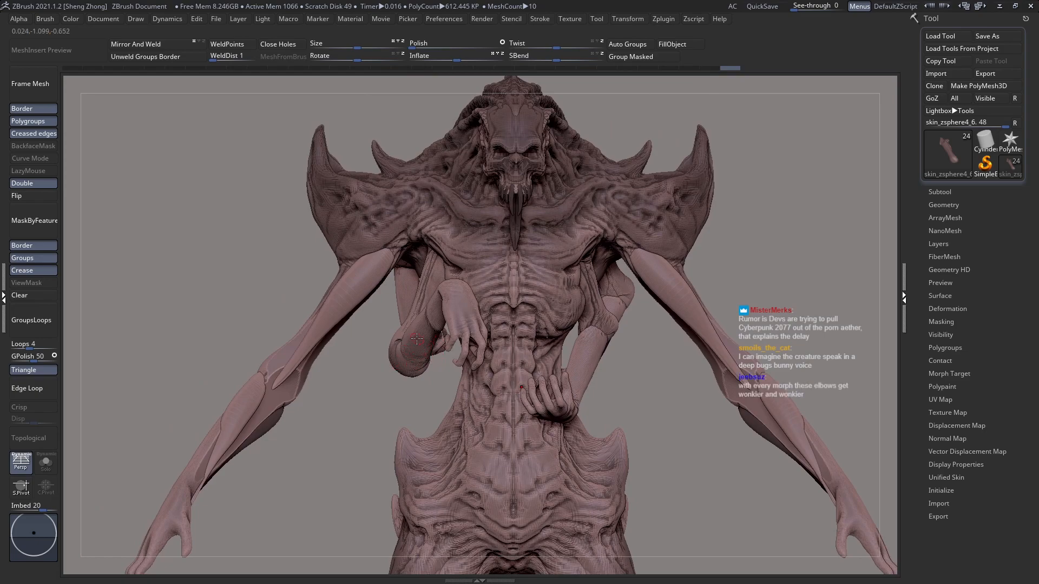
Step: Select the small arm on the opposite side and reposition it beside the ribcage with a transpose line
alt+right_drag(482, 365, 454, 333)
key(shift+t)
key(w)
shift+drag(456, 253, 324, 264)
key(q)
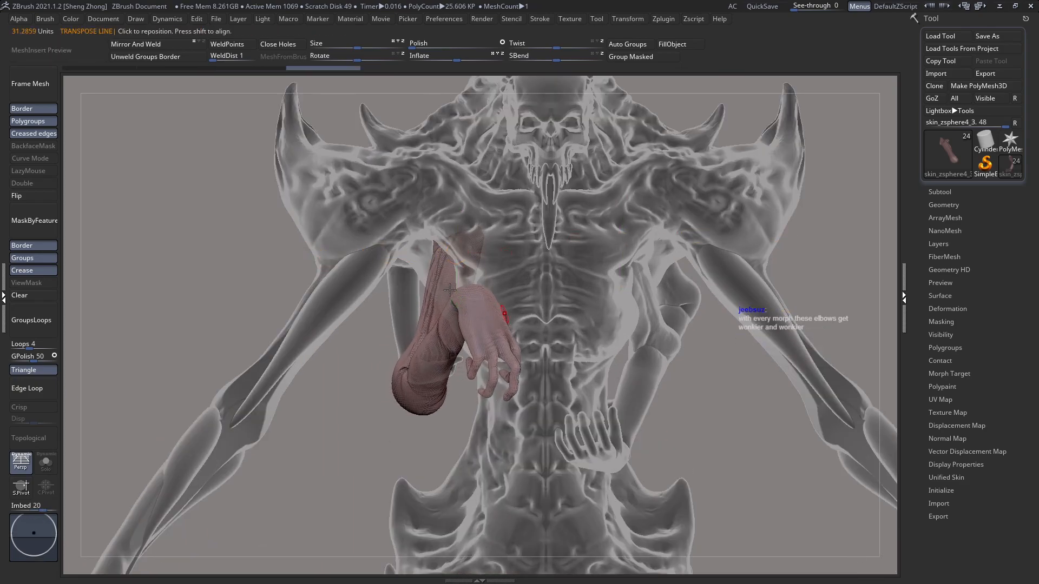
mouse_move(457, 318)
ctrl+right_down()
mouse_move(458, 309)
mouse_move(468, 325)
ctrl+right_up()
key(w)
drag(347, 264, 337, 284)
drag(410, 264, 408, 264)
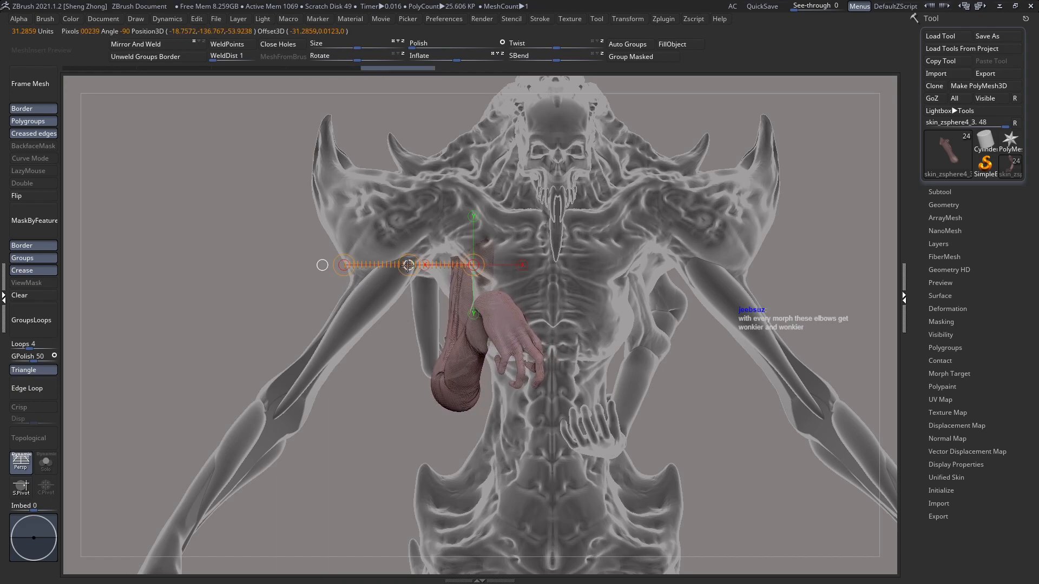
key(q)
Step: Adjust the opposite small arm's placement against the torso from the side view
mouse_move(524, 283)
ctrl+right_down()
mouse_move(409, 287)
mouse_move(545, 299)
mouse_move(563, 347)
ctrl+right_up()
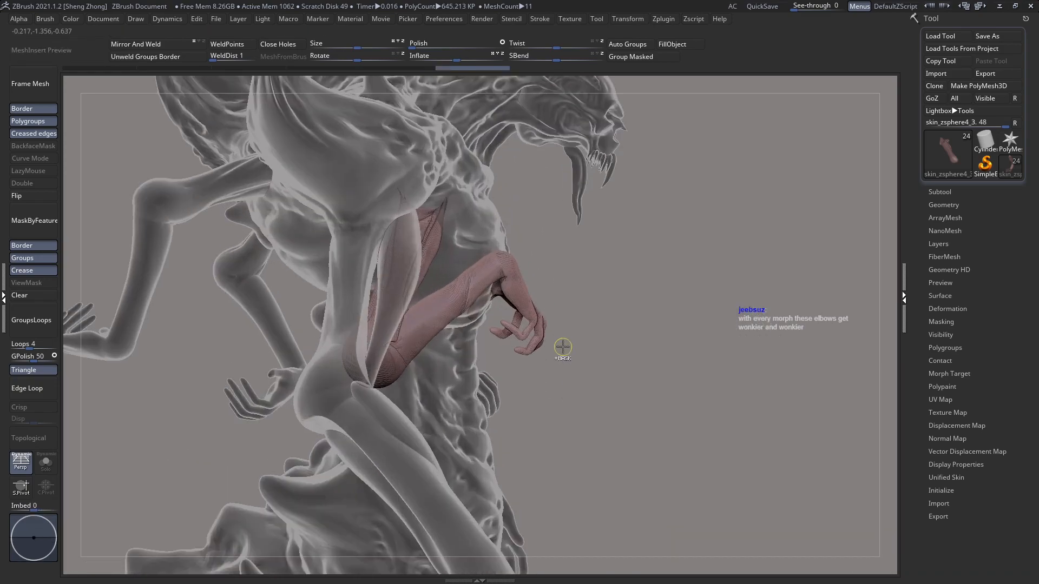
key(w)
shift+drag(445, 211, 756, 211)
key(q)
ctrl+right_drag(599, 271, 516, 256)
key(shift+t)
key(shift+f)
key(shift+f)
drag(492, 219, 483, 223)
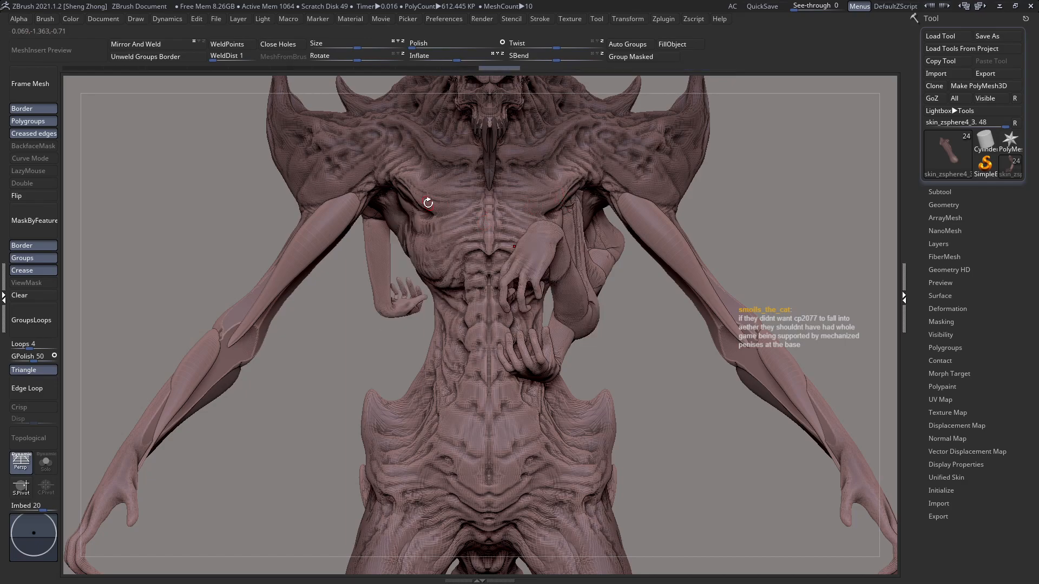
Step: Reselect the first small arm and move it slightly outward along a horizontal transpose line
drag(428, 203, 513, 221)
key(w)
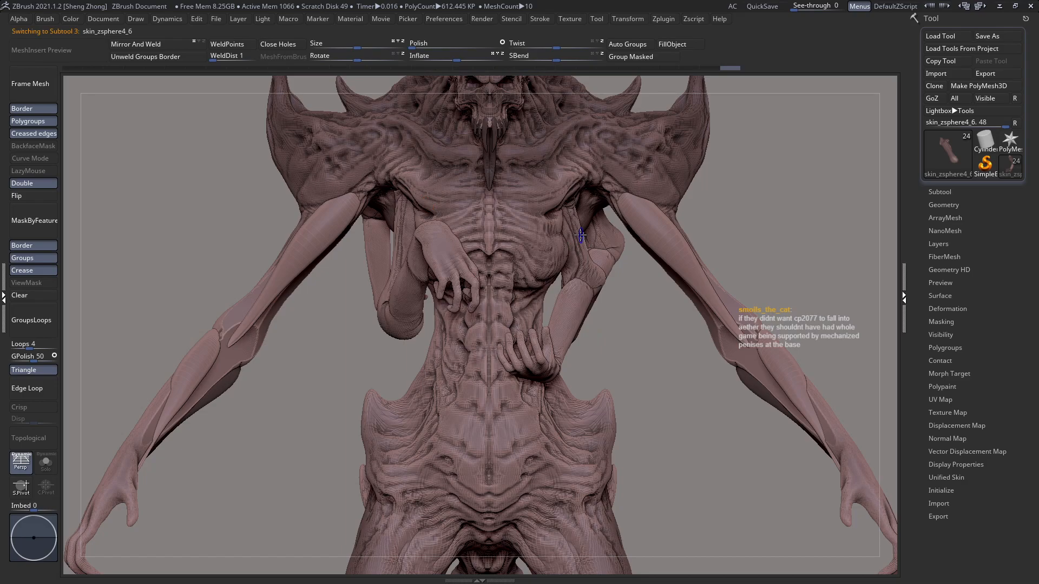
shift+drag(576, 246, 785, 273)
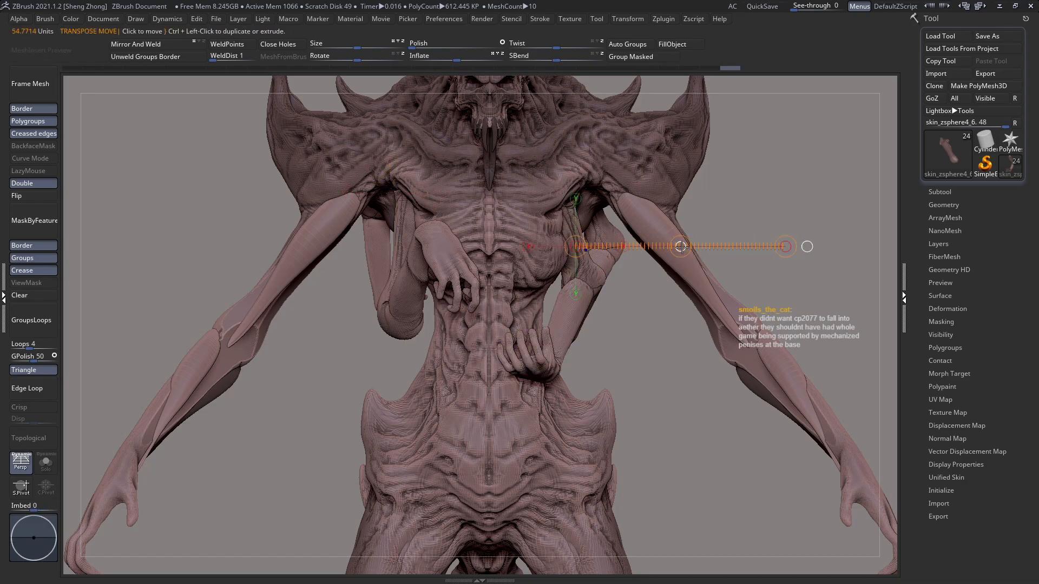
drag(679, 247, 683, 247)
key(q)
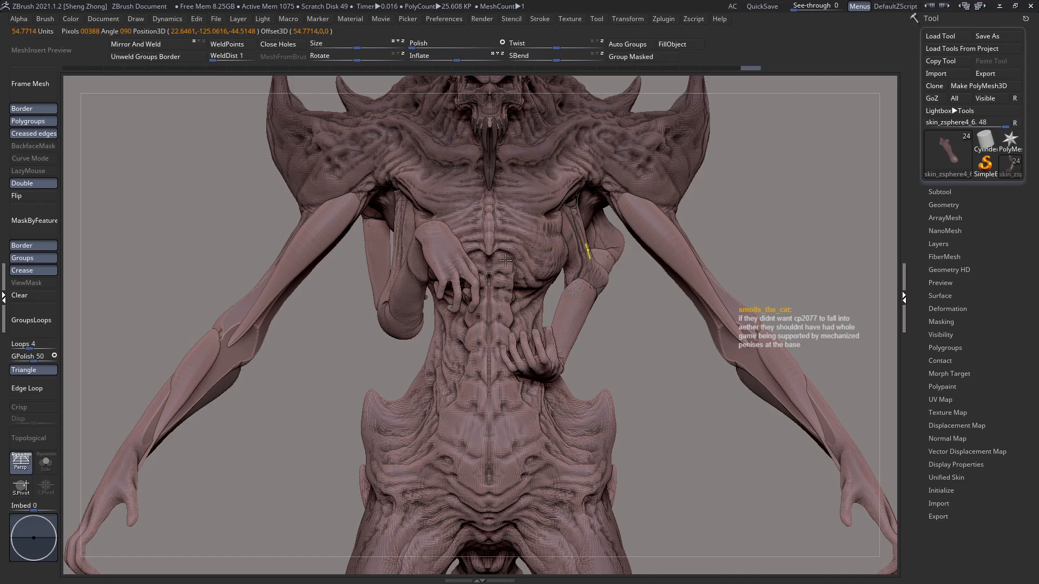
Step: Select the main creature body and isolate its upper part with the head, chest and shoulder horns
mouse_move(506, 262)
right_down()
mouse_move(508, 284)
mouse_move(449, 233)
mouse_move(360, 216)
mouse_move(403, 297)
mouse_move(386, 272)
right_up()
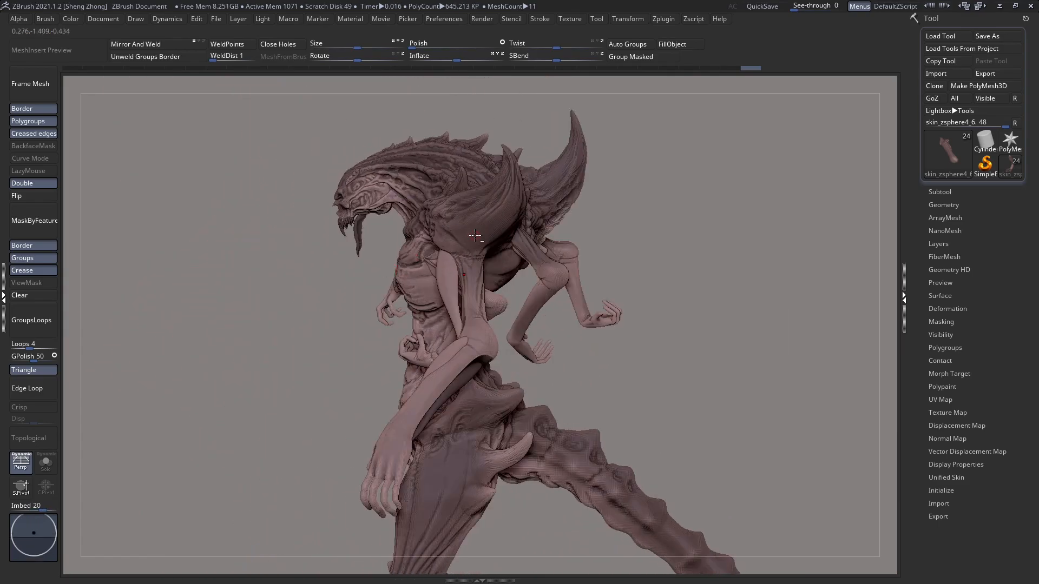
alt+click(403, 265)
right_drag(429, 244, 349, 282)
key(shift+f)
key(shift+f)
ctrl+shift+drag(249, 145, 721, 369)
right_drag(482, 275, 424, 336)
right_drag(528, 249, 495, 252)
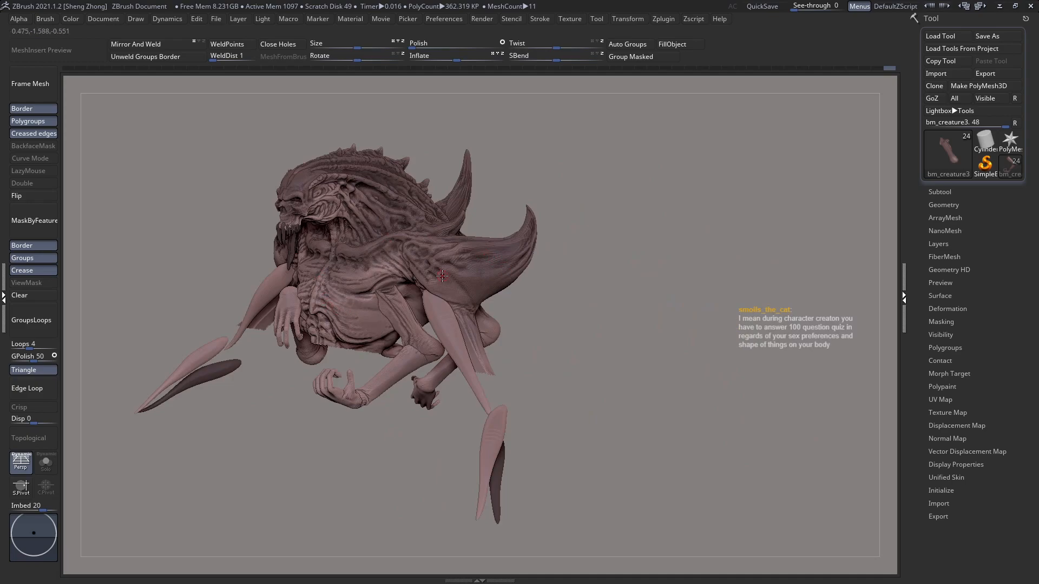
Step: Choose the Zeth_ClayBuildup brush for the main creature body and turn on transparency to see the torso behind the limbs
right_drag(318, 466, 413, 301)
key(space)
click(379, 333)
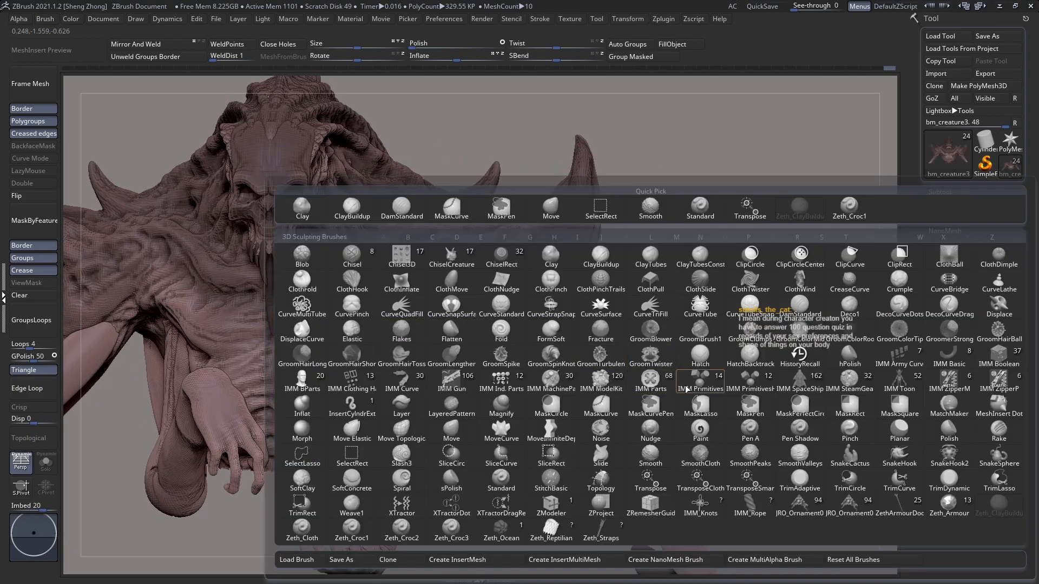
key(z)
key(m)
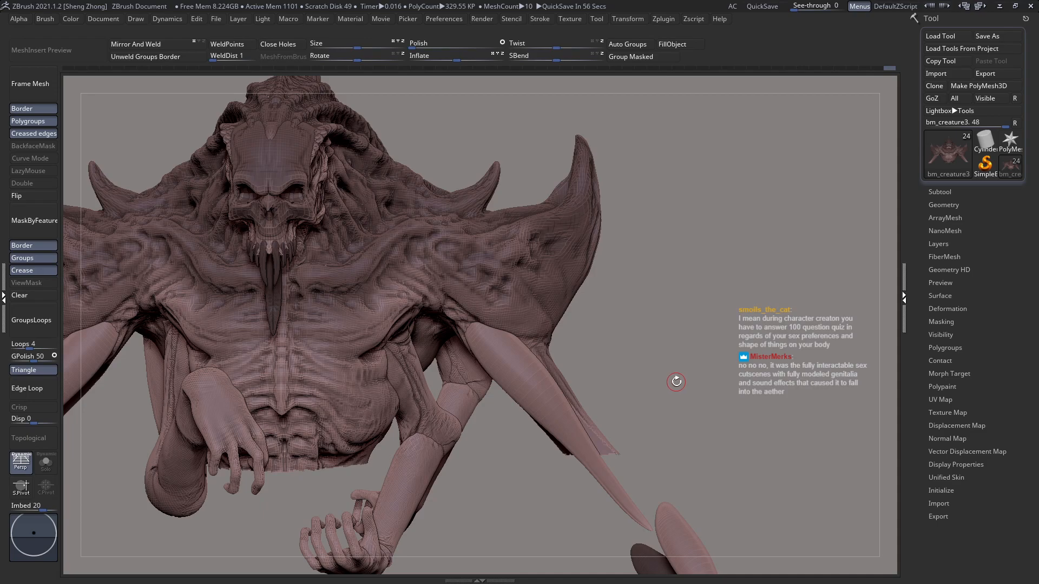
right_drag(536, 272, 512, 308)
key(ctrl+t)
ctrl+right_drag(545, 265, 545, 282)
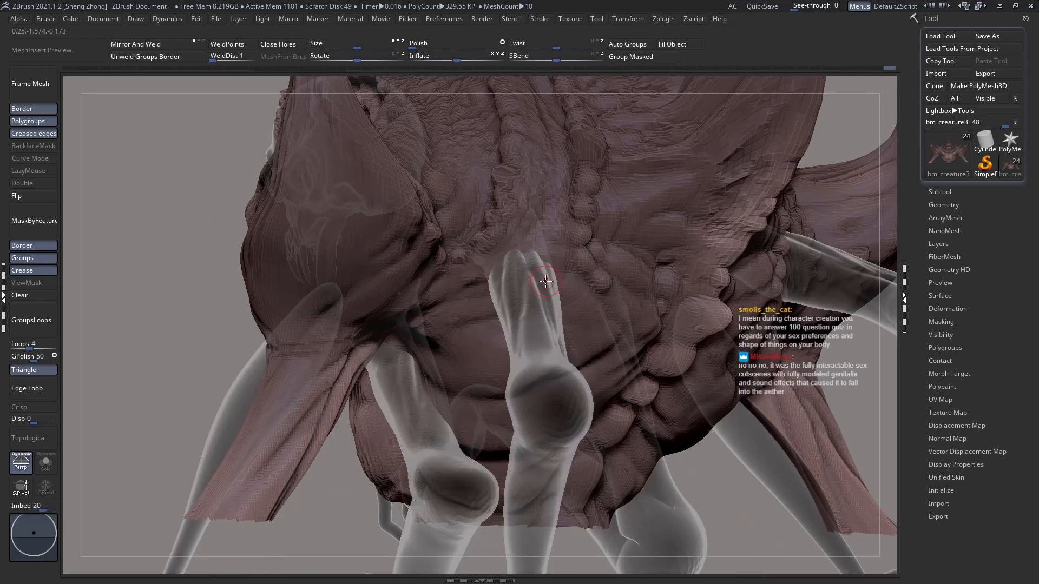
Step: Reselect the Zeth_ClayBuildup brush and enlarge its draw size over the side of the torso
key(space)
key(space)
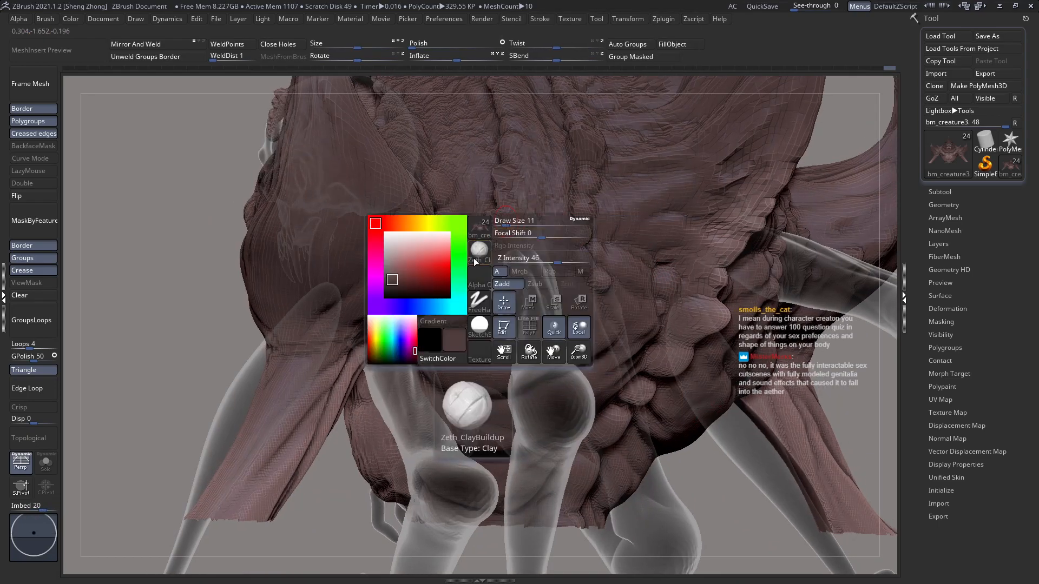
click(479, 255)
key(z)
key(m)
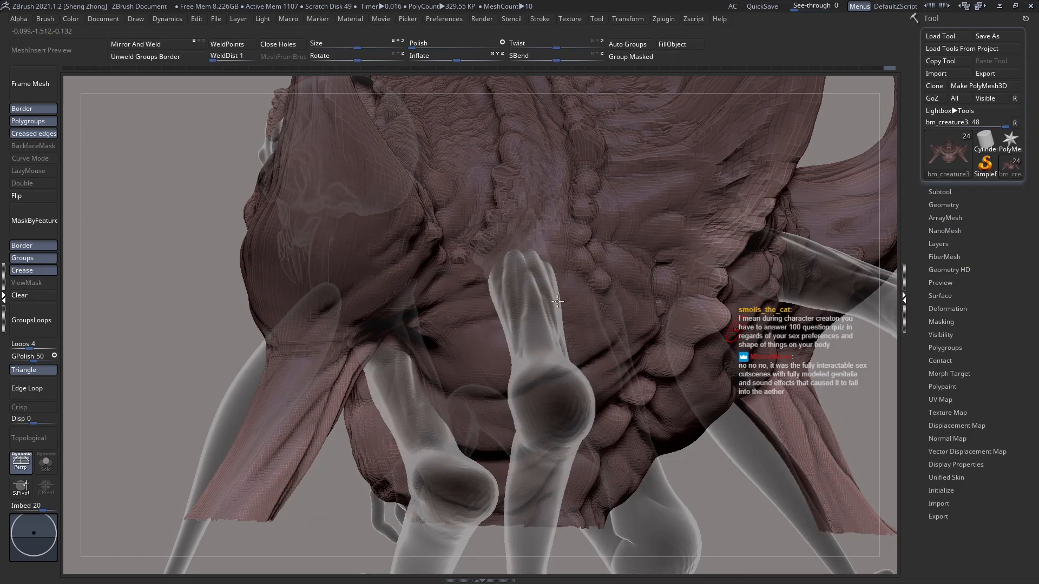
key(space)
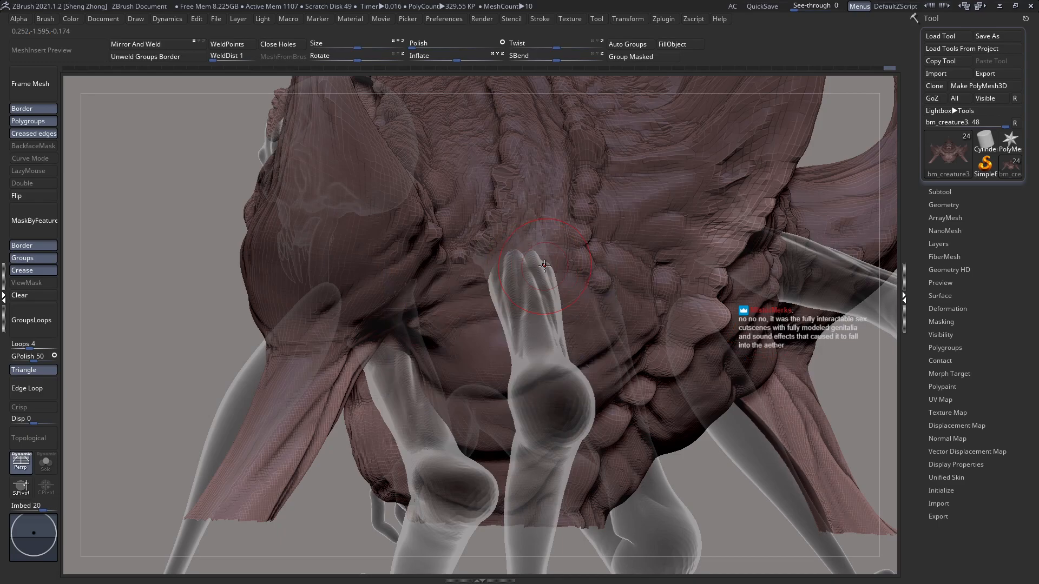
Step: Select the small inner arm skin_zsphere4_6, close its open shoulder end with Close Holes and display its polygroups
right_drag(529, 302, 384, 255)
alt+click(295, 399)
alt+right_drag(320, 370, 460, 265)
click(281, 47)
key(shift+f)
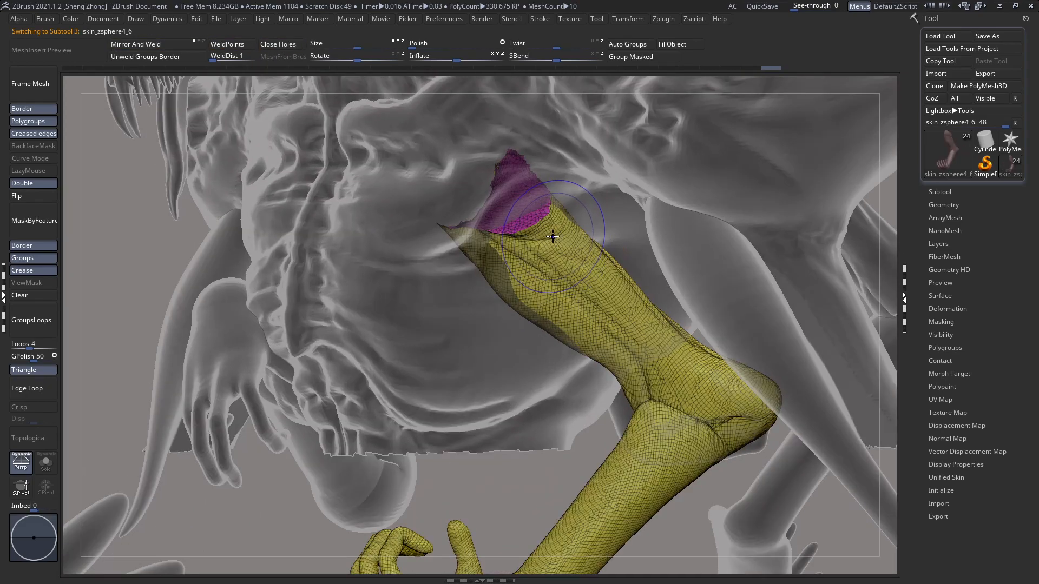
key(shift+f)
key(shift+f)
Step: Polish only the new shoulder cap of skin_zsphere4_6 by masking the rest of the arm, and clear the mask
ctrl+shift+click(551, 292)
ctrl+click(273, 271)
key(ctrl+z)
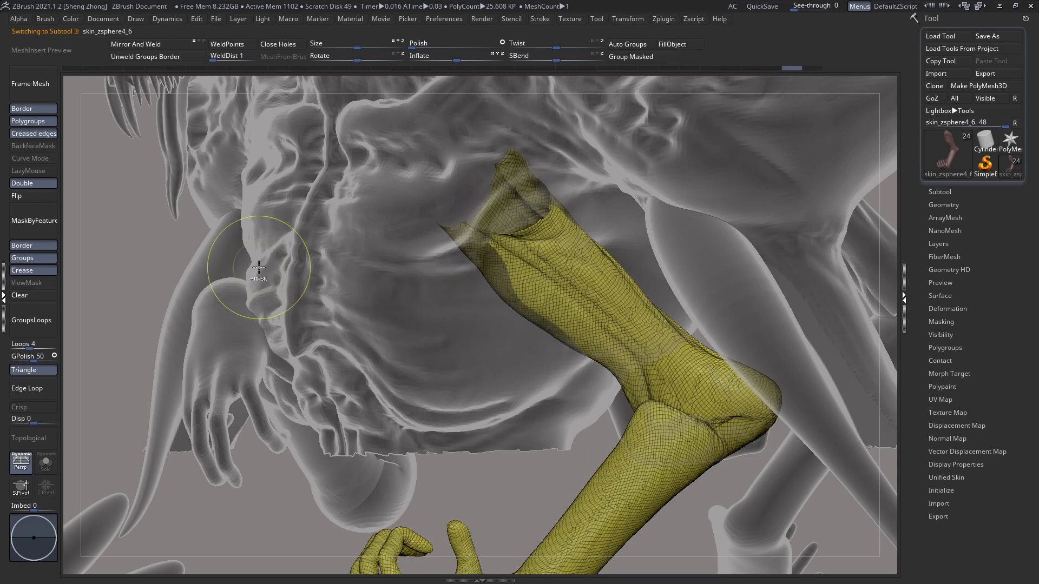
ctrl+shift+click(259, 266)
ctrl+shift+click(511, 209)
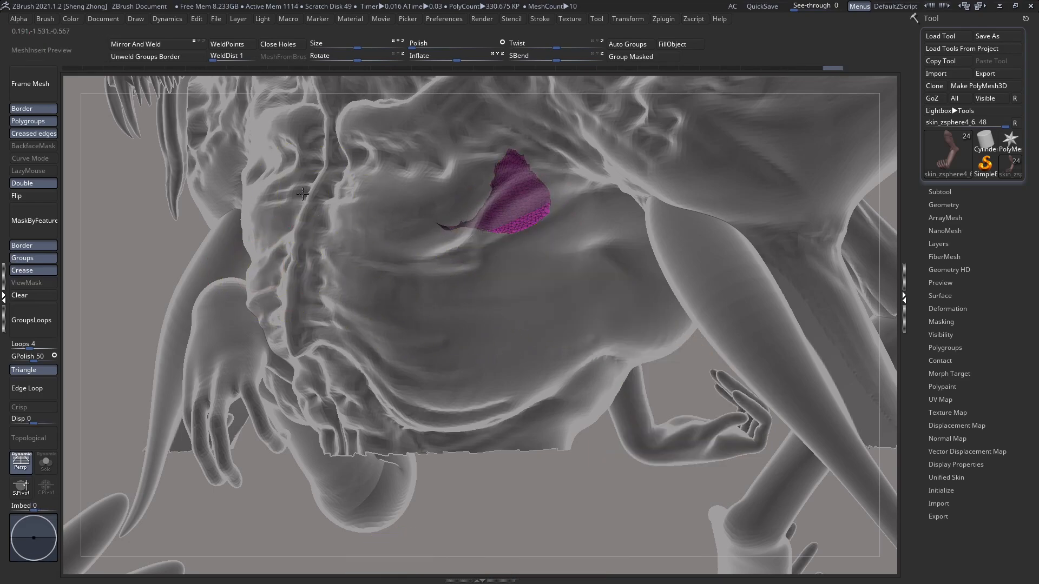
ctrl+click(303, 194)
ctrl+shift+click(305, 193)
ctrl+click(305, 193)
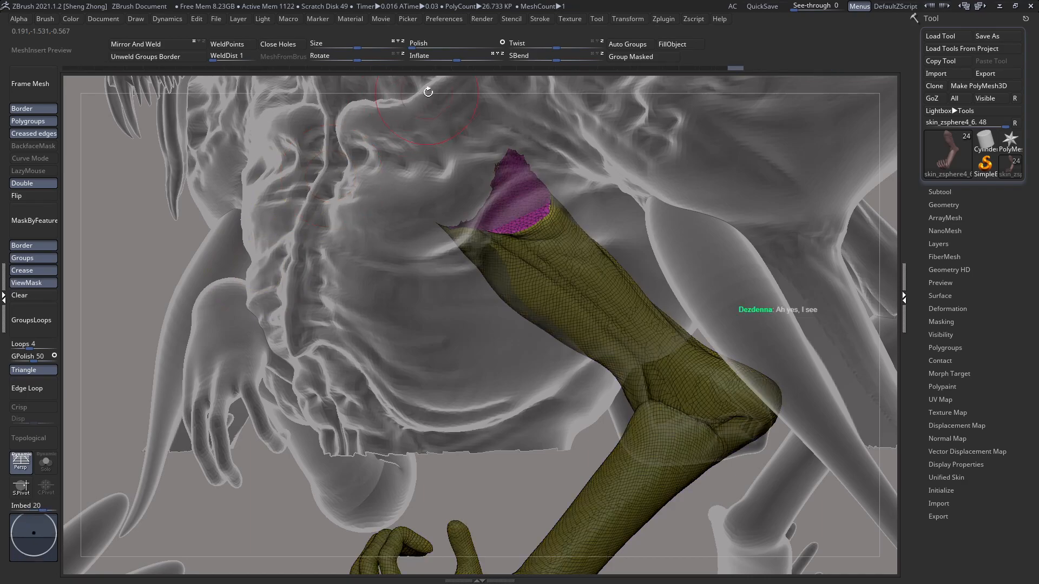
drag(426, 36, 466, 41)
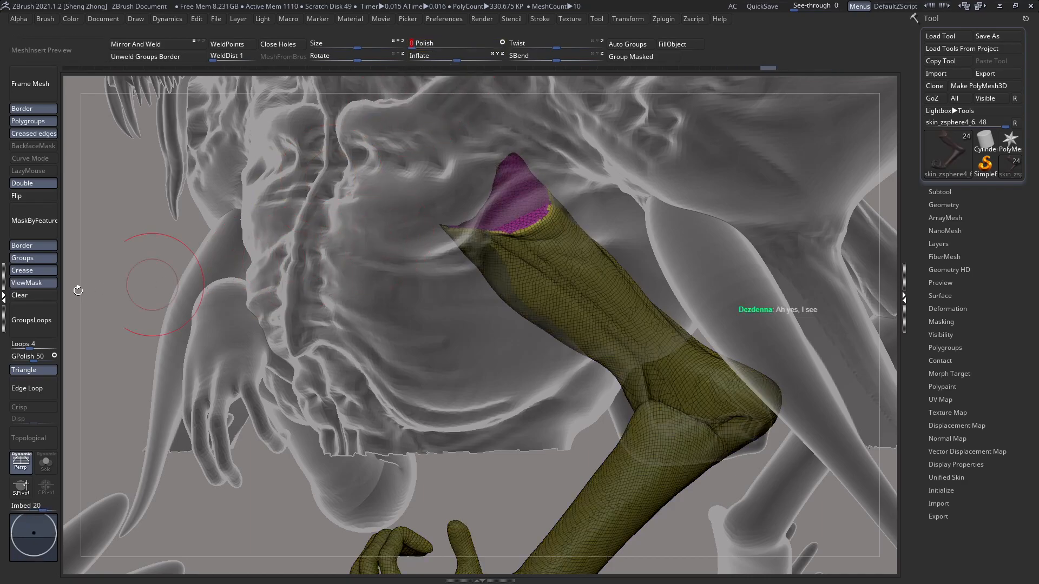
drag(64, 289, 396, 239)
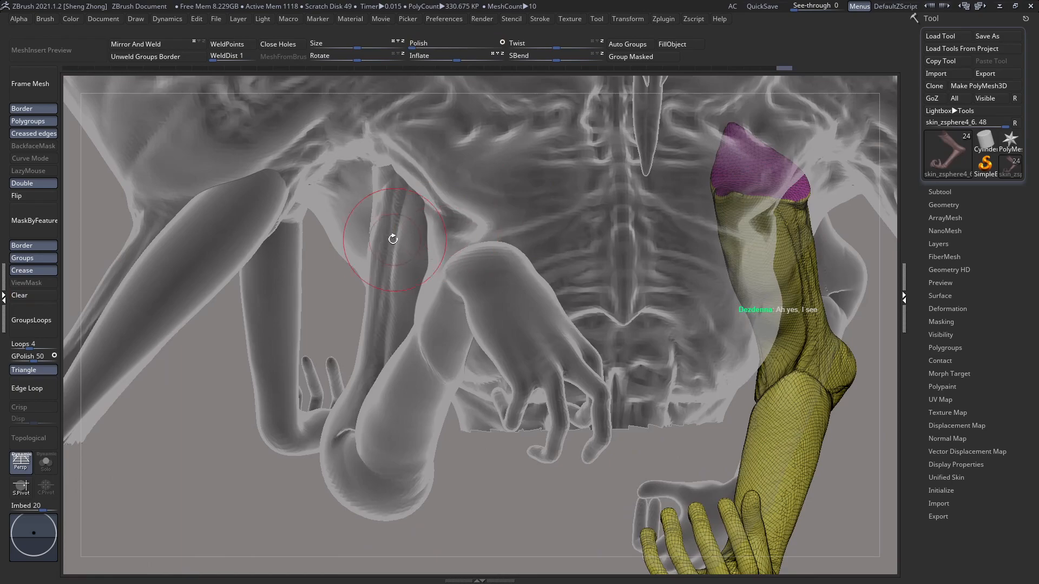
Step: Select the opposite small arm skin_zsphere4_3 and close its open shoulder end with Close Holes
alt+click(383, 240)
alt+right_drag(383, 189, 378, 241)
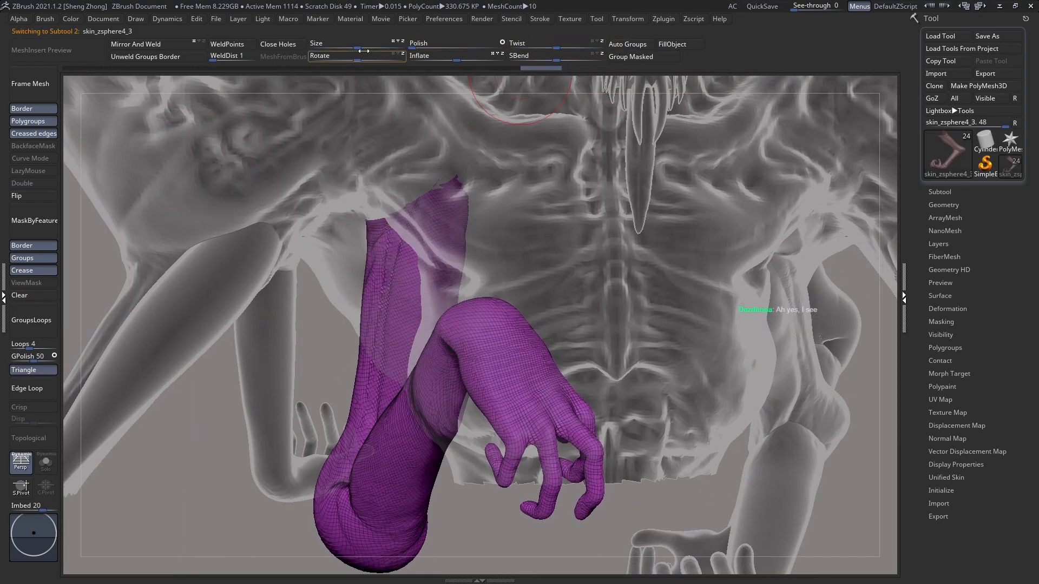
click(277, 45)
right_drag(308, 168, 400, 176)
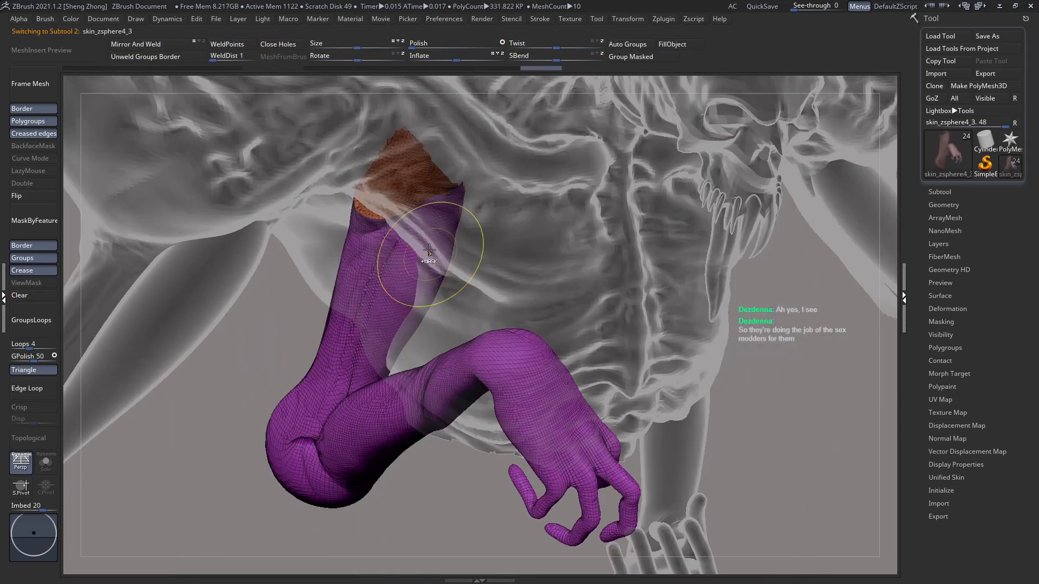
Step: Polish only the shoulder cap of skin_zsphere4_3 with the rest of that arm masked, and clear the mask
ctrl+shift+click(403, 179)
ctrl+shift+click(538, 178)
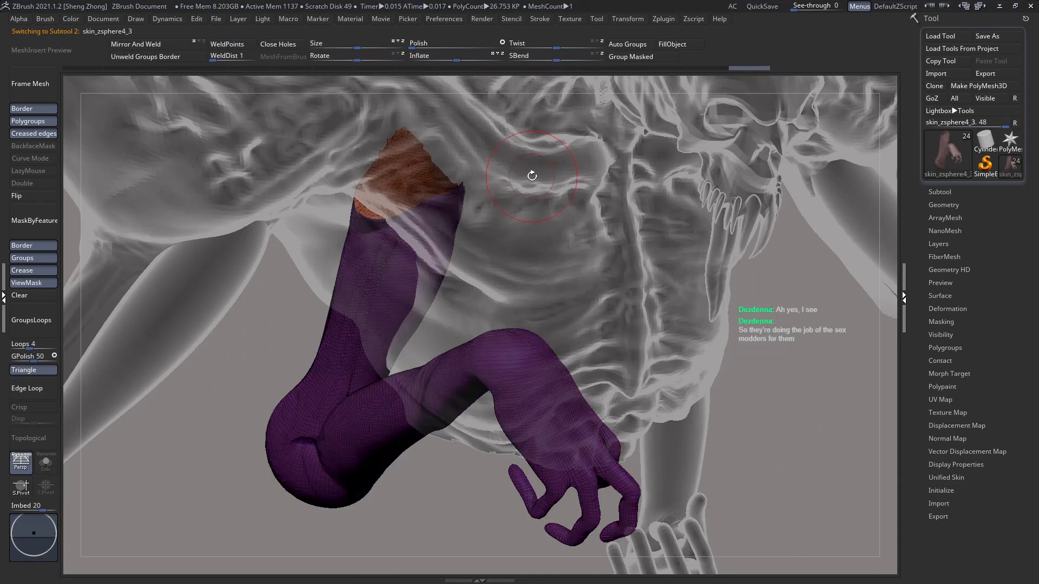
click(464, 43)
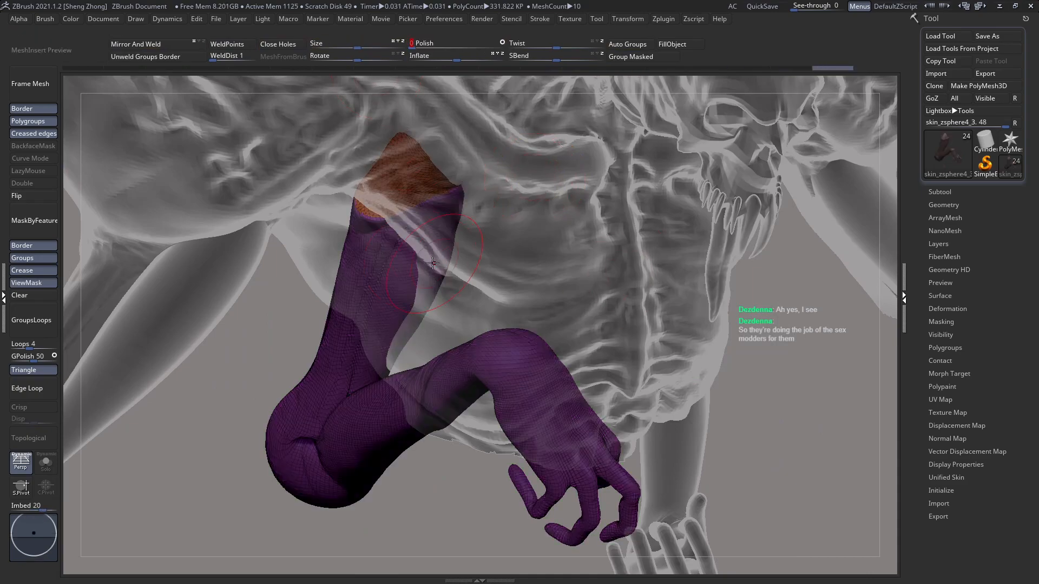
shift+right_drag(452, 266, 338, 255)
click(46, 296)
Step: Frame the creature, expand the subtool list and check both capped small arms against the chest
key(f)
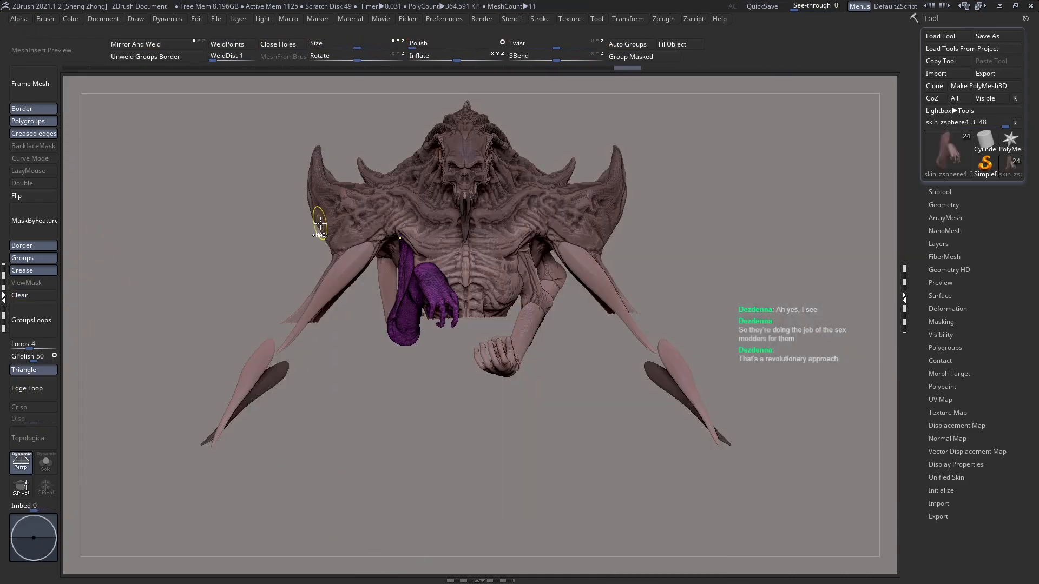
click(929, 190)
ctrl+right_drag(489, 266, 595, 285)
key(shift+f)
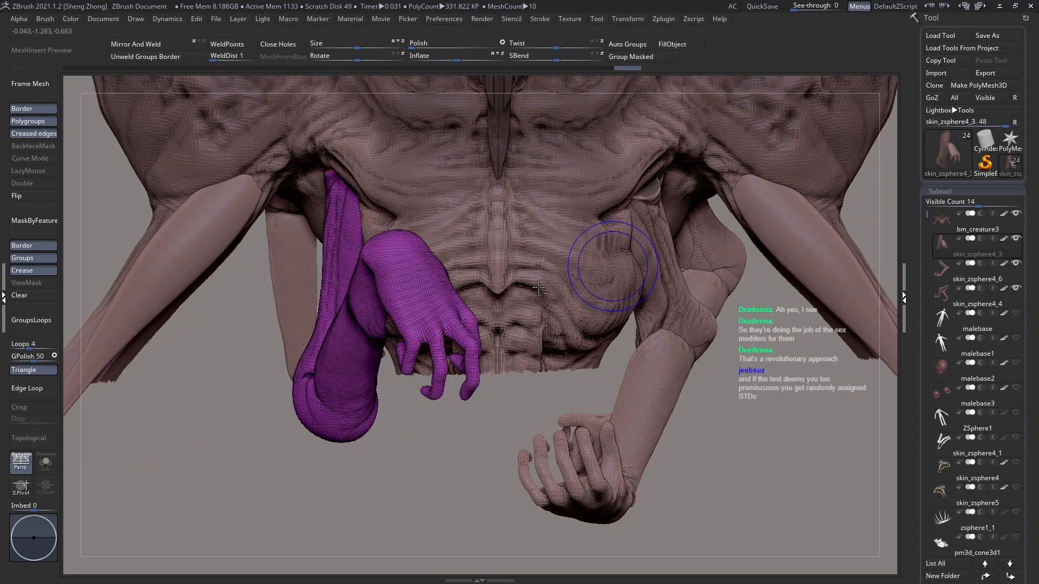
right_drag(555, 285, 460, 260)
ctrl+right_drag(549, 238, 554, 278)
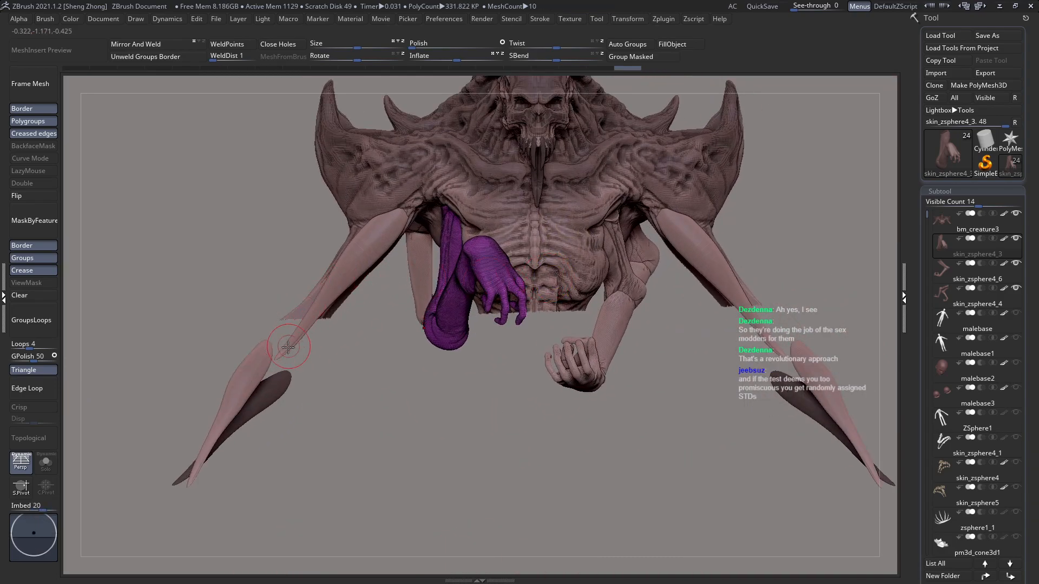
Step: Select the main body bm_creature3, turn off its polygroup display and isolate its head, torso and upper arms
alt+click(372, 284)
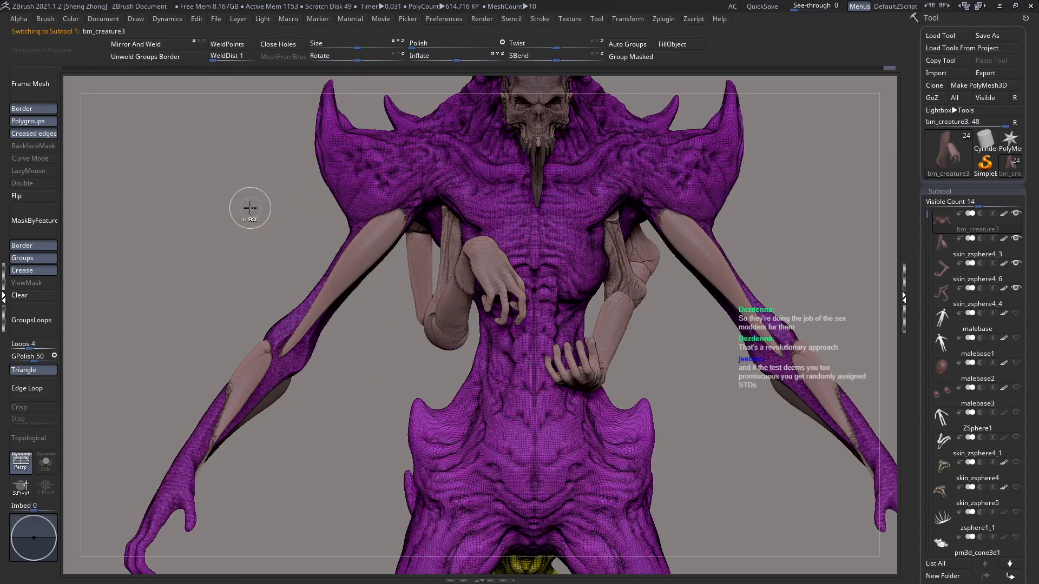
key(shift+f)
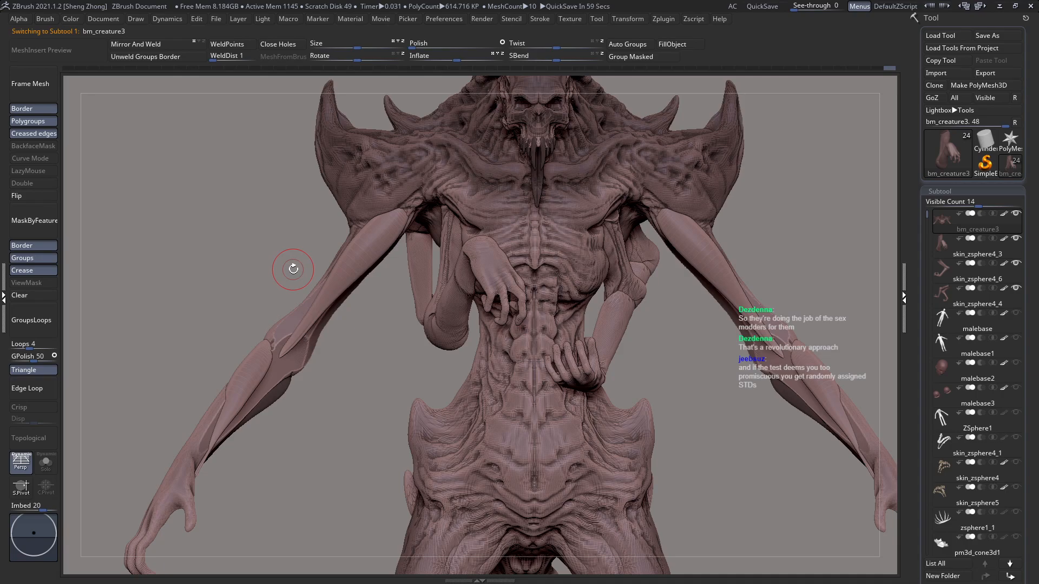
alt+right_drag(514, 283, 441, 335)
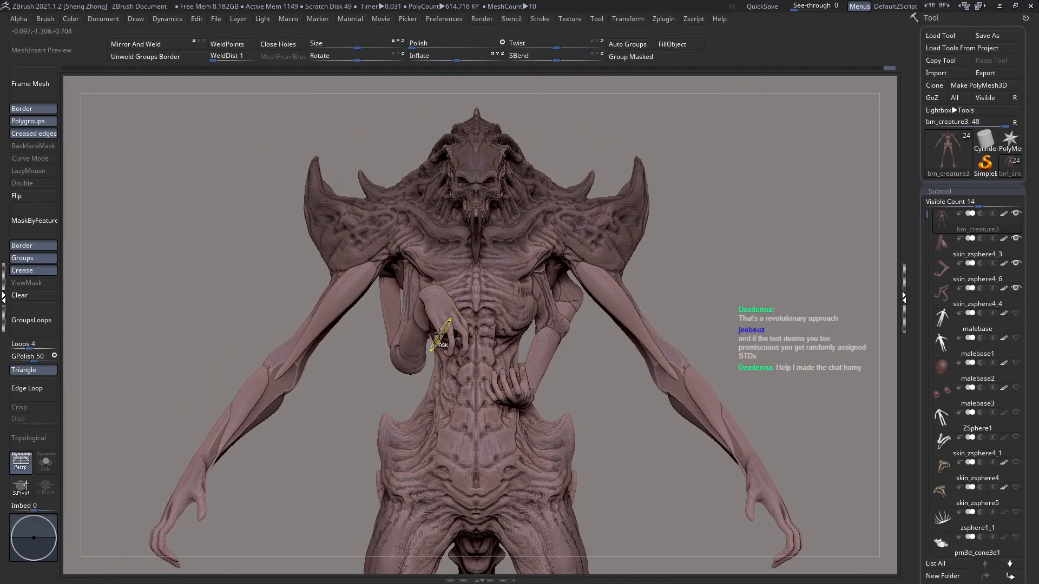
ctrl+drag(271, 101, 694, 415)
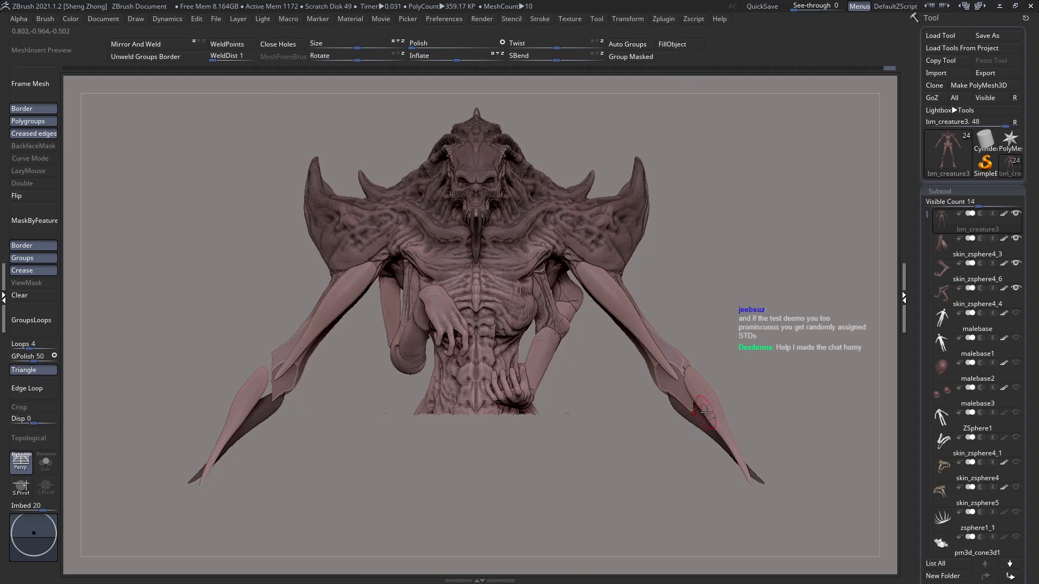
Step: Hide the forearm plate subtools, including pm3d_sphere3d1_3, and select the upper-arm plates pm3d_sphere3d1_2
alt+click(710, 411)
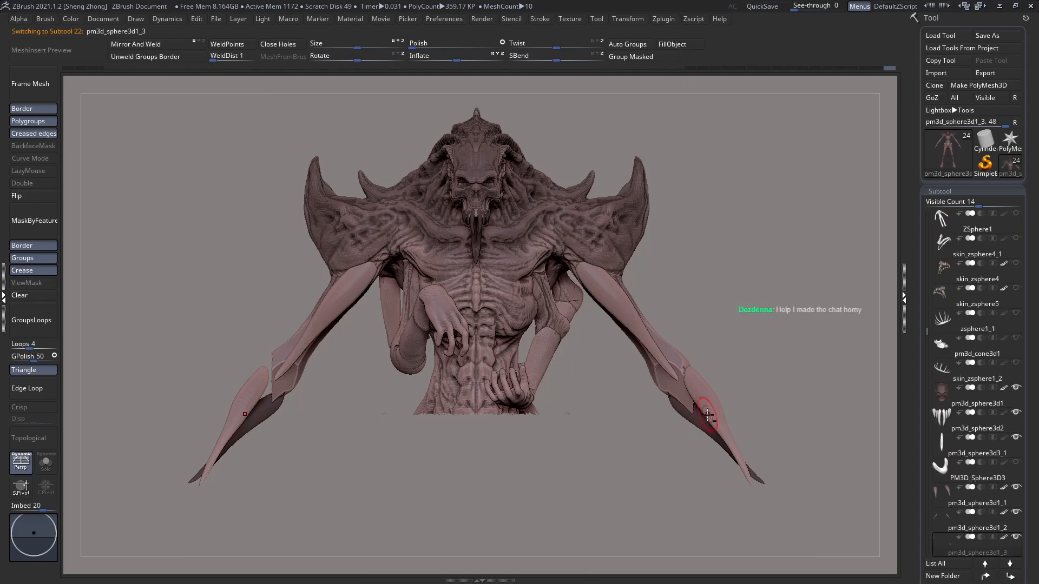
click(1016, 537)
alt+click(640, 325)
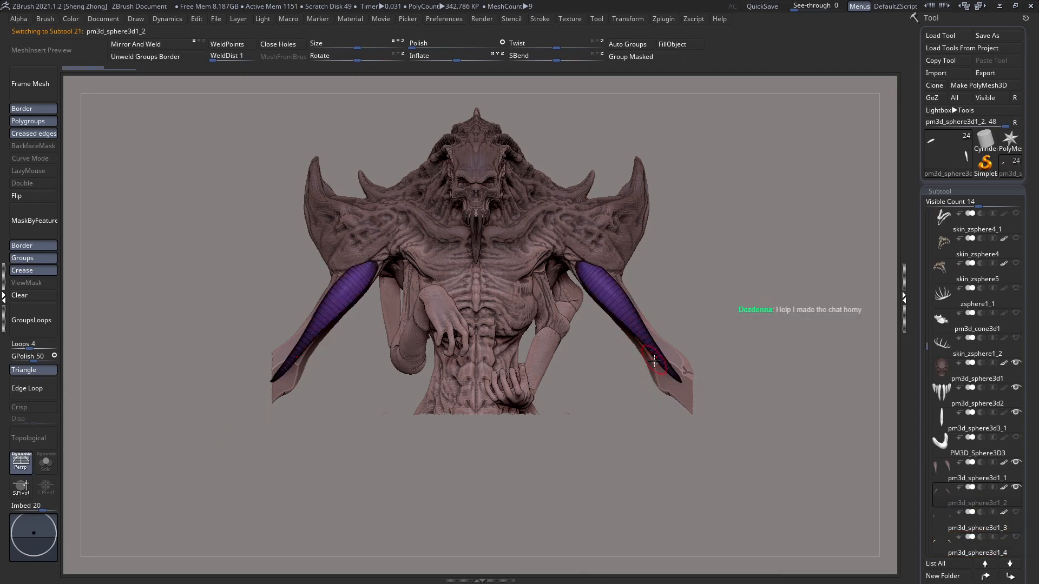
Step: Hide the upper-arm plates and trim the visible part of the main body down to the torso and shoulders
drag(605, 390, 631, 382)
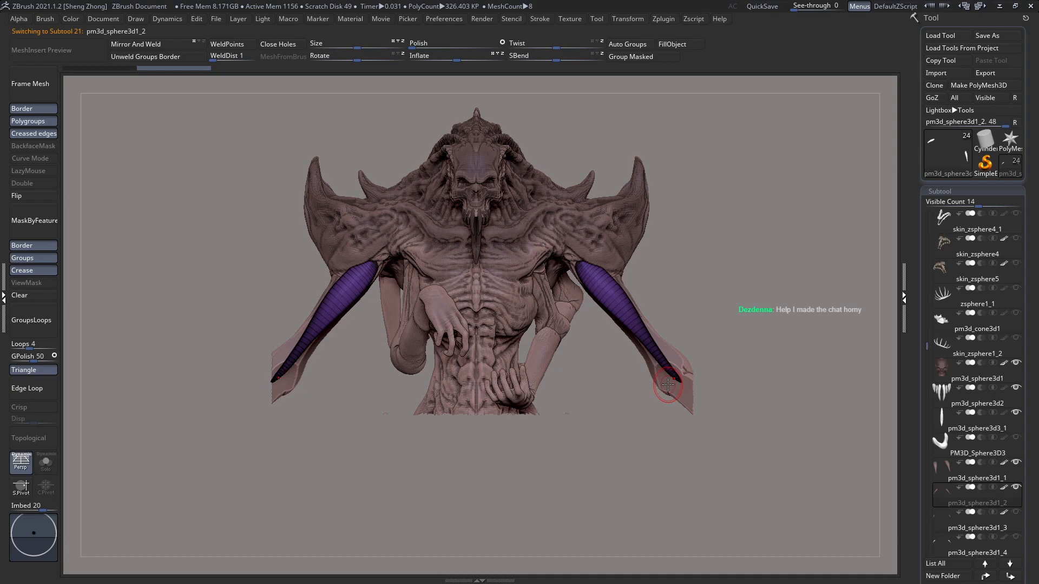
mouse_move(869, 428)
mouse_down()
mouse_move(601, 325)
mouse_move(670, 292)
mouse_up()
alt+drag(581, 317, 461, 289)
ctrl+shift+drag(572, 368, 617, 413)
ctrl+shift+drag(846, 408, 777, 365)
ctrl+drag(513, 343, 572, 412)
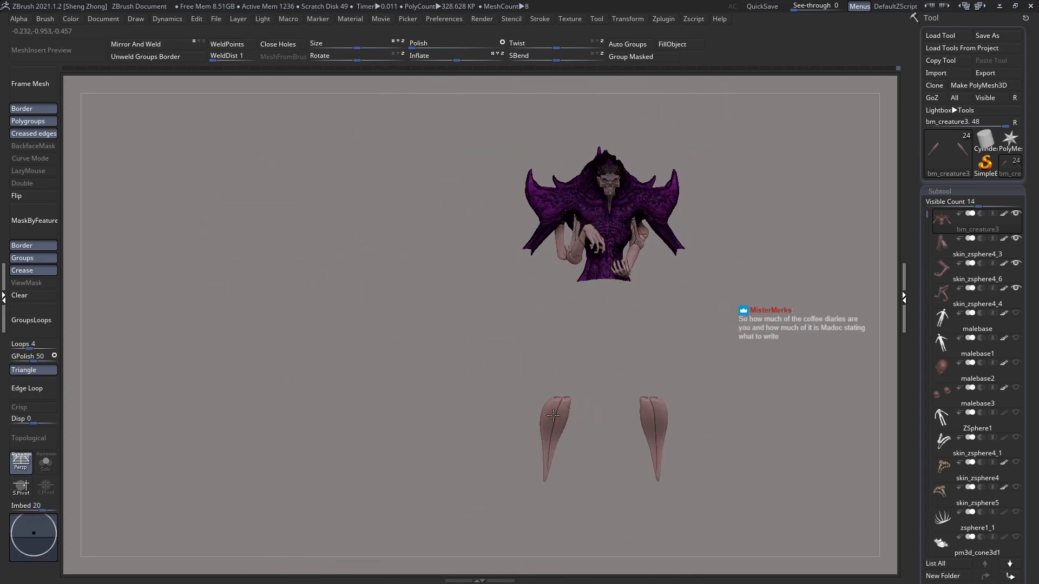
Step: Select the leg plates pm3d_sphere3d1_1 and hide that subtool
alt+click(553, 415)
drag(1036, 501, 1034, 474)
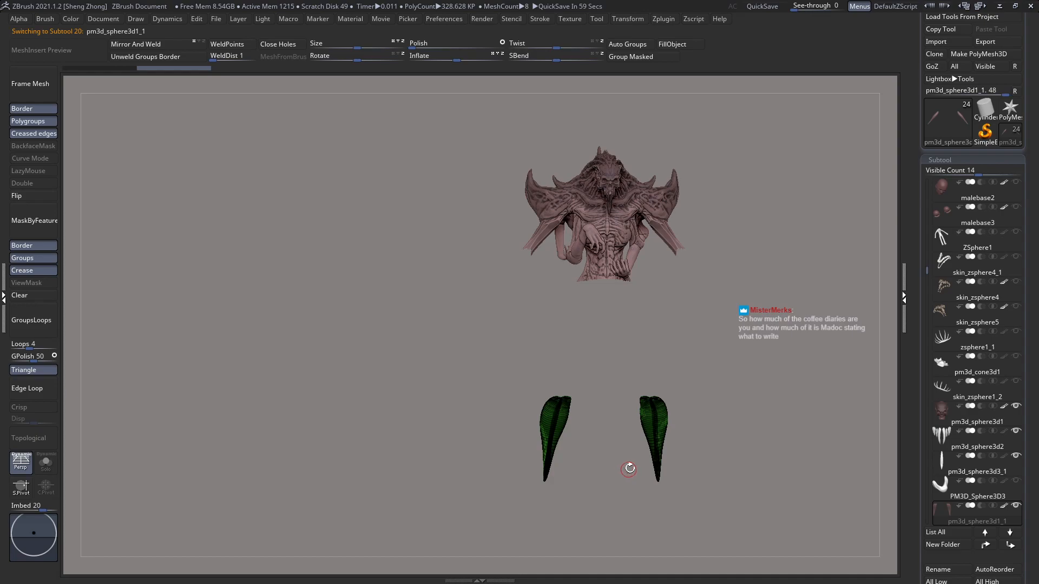
alt+right_drag(648, 414, 563, 443)
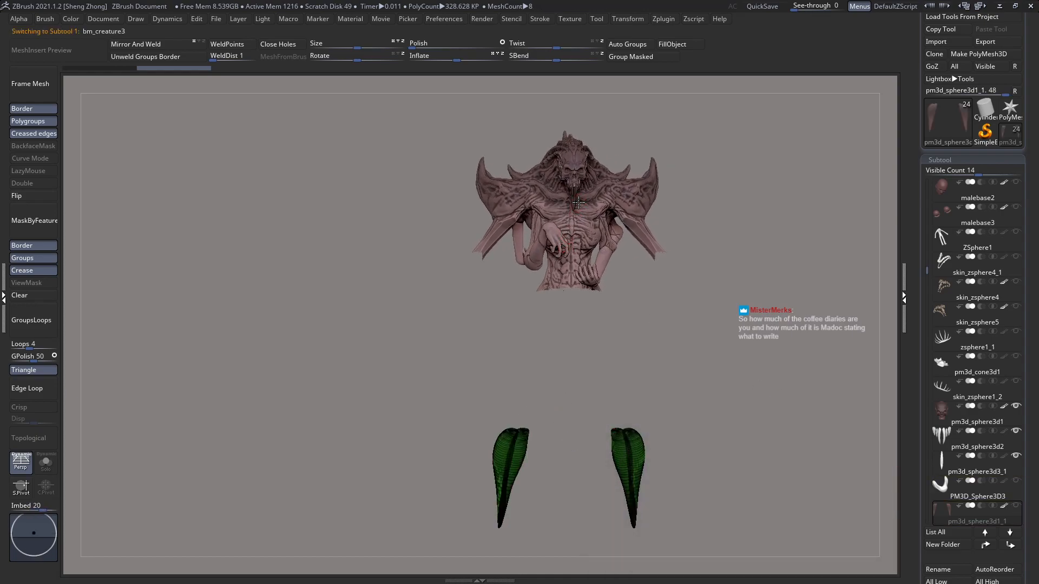
Step: Reselect the main body, turn off its polygroup display and bring the creature's flank and back into view
ctrl+right_drag(579, 214, 507, 330)
key(shift+f)
ctrl+right_drag(517, 278, 507, 326)
mouse_move(577, 278)
ctrl+right_down()
mouse_move(506, 296)
mouse_move(485, 265)
mouse_move(507, 316)
mouse_move(452, 271)
mouse_move(356, 275)
ctrl+right_up()
Step: Pick the Zeth_ClayBuildup brush again and set its draw size to 24
key(space)
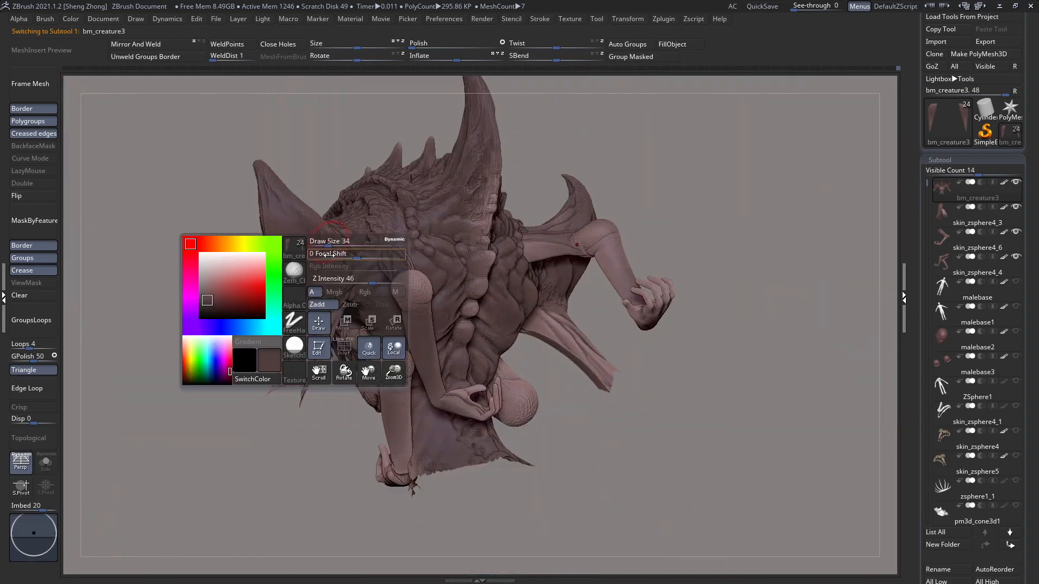
click(295, 274)
key(z)
key(c)
mouse_move(450, 343)
right_down()
mouse_move(515, 357)
mouse_move(457, 289)
mouse_move(506, 308)
mouse_move(511, 295)
right_up()
key(space)
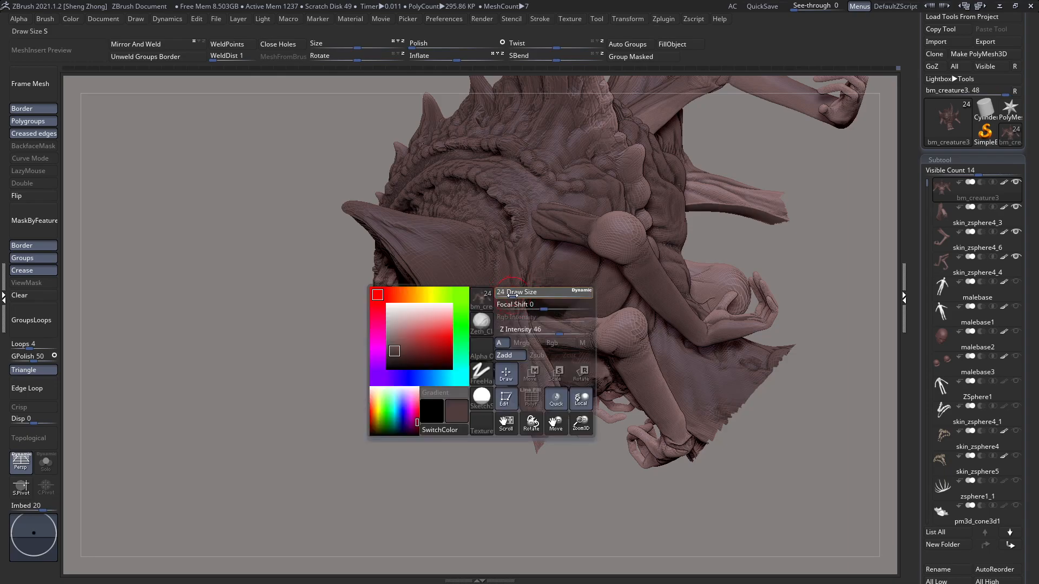
Step: Sculpt skin folds on the smooth flank area beneath the shoulder horn, beside the small arm
right_drag(555, 268, 447, 282)
right_drag(522, 335, 653, 303)
ctrl+right_drag(649, 268, 653, 303)
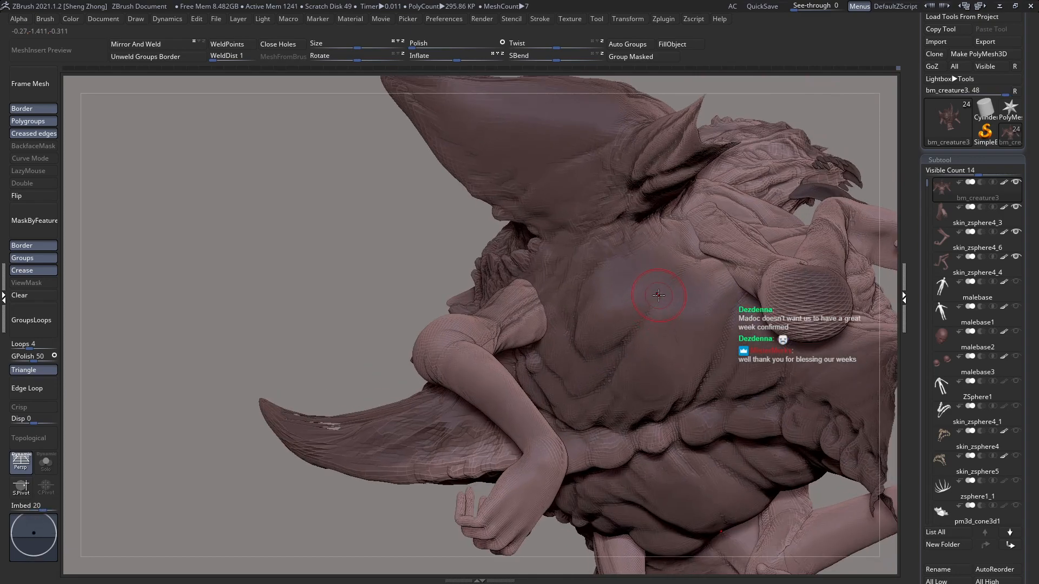
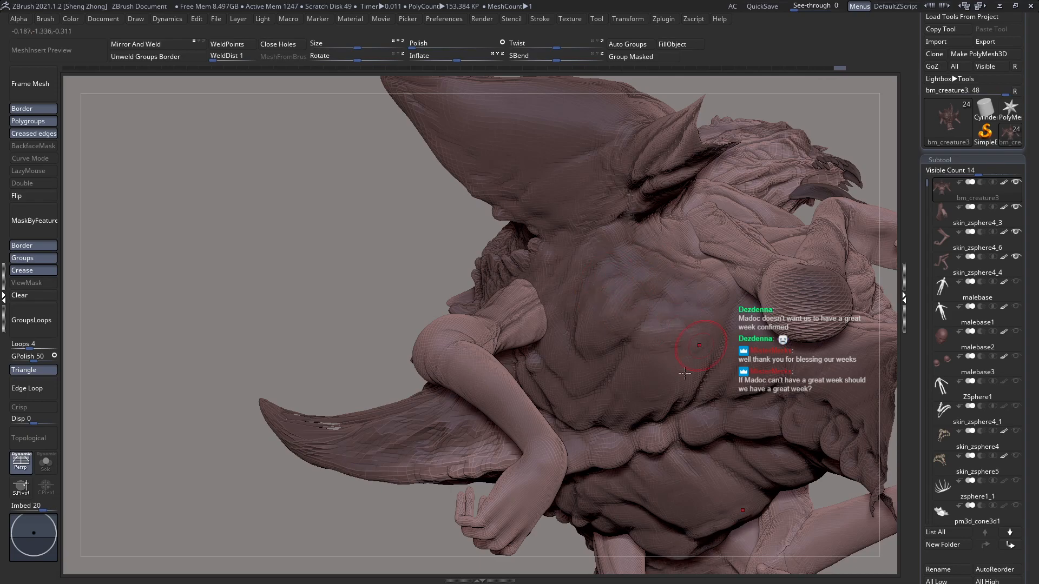
Step: Move the small-arm subtools skin_zsphere4_3, skin_zsphere4_6 and skin_zsphere4_4 to the top of the subtool list, above the main body
mouse_move(662, 394)
right_down()
mouse_move(677, 373)
mouse_move(567, 310)
right_up()
right_drag(603, 260, 515, 298)
right_drag(647, 341, 552, 282)
key(shift+f)
key(shift+f)
mouse_move(599, 325)
right_down()
mouse_move(604, 341)
mouse_move(579, 321)
right_up()
alt+click(583, 314)
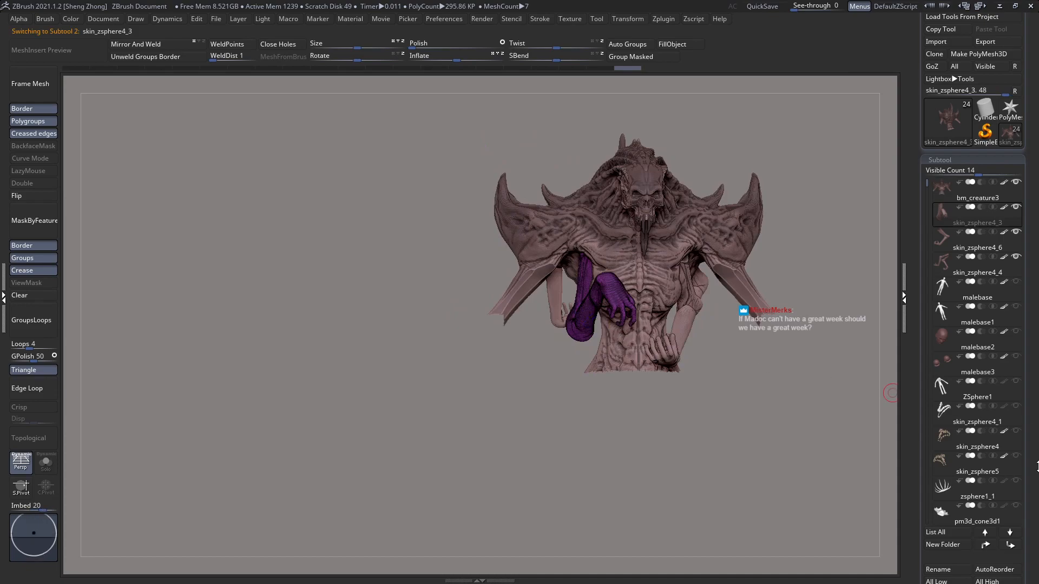
scroll(982, 476, down, 2)
click(985, 483)
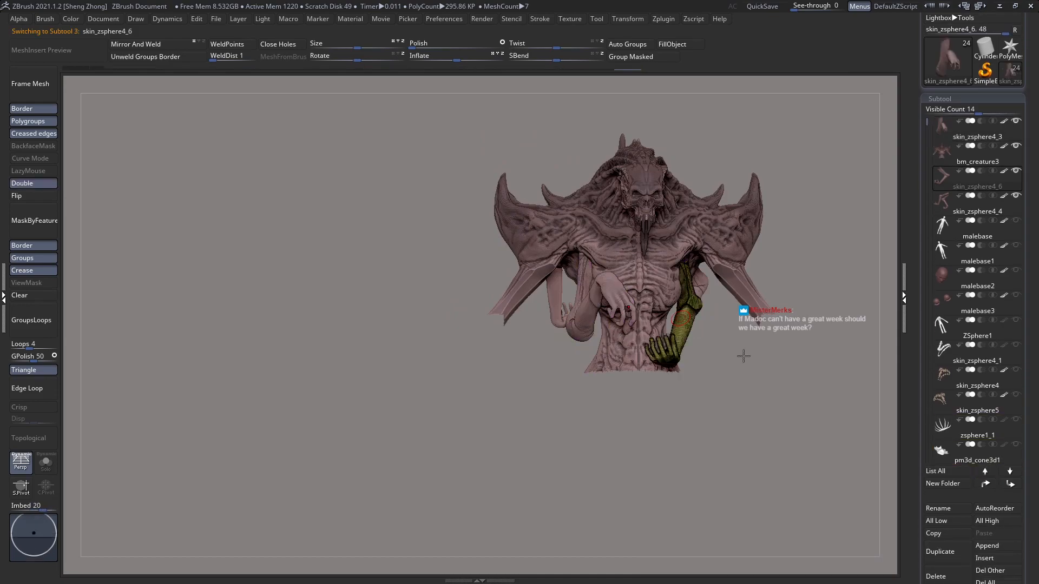
shift+click(984, 483)
right_drag(728, 354, 615, 307)
click(984, 509)
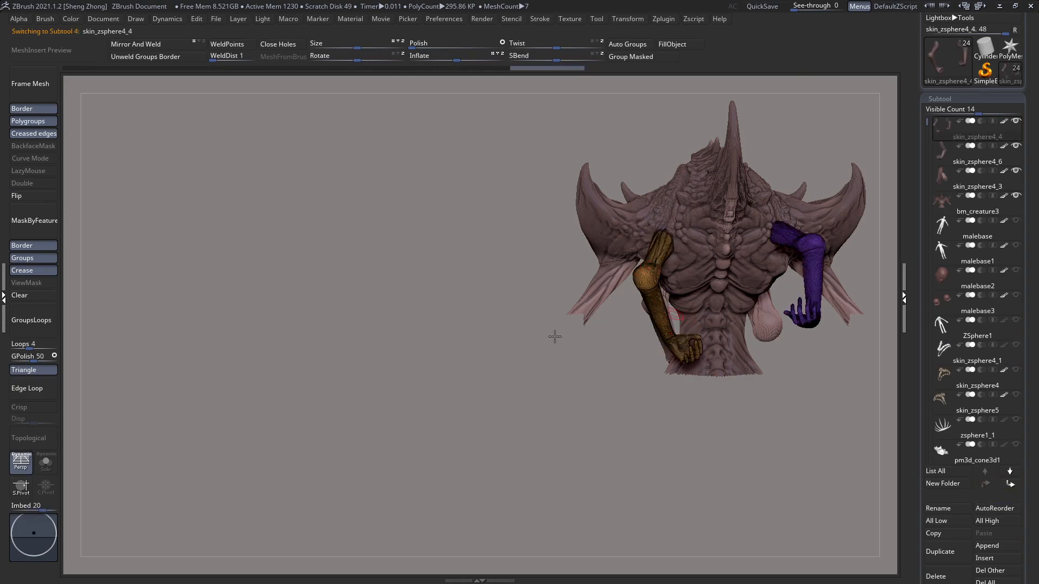
Step: Turn on the transparent display and mask the creature's right rear arm in skin_zsphere4_4, leaving the left rear arm free
key(f)
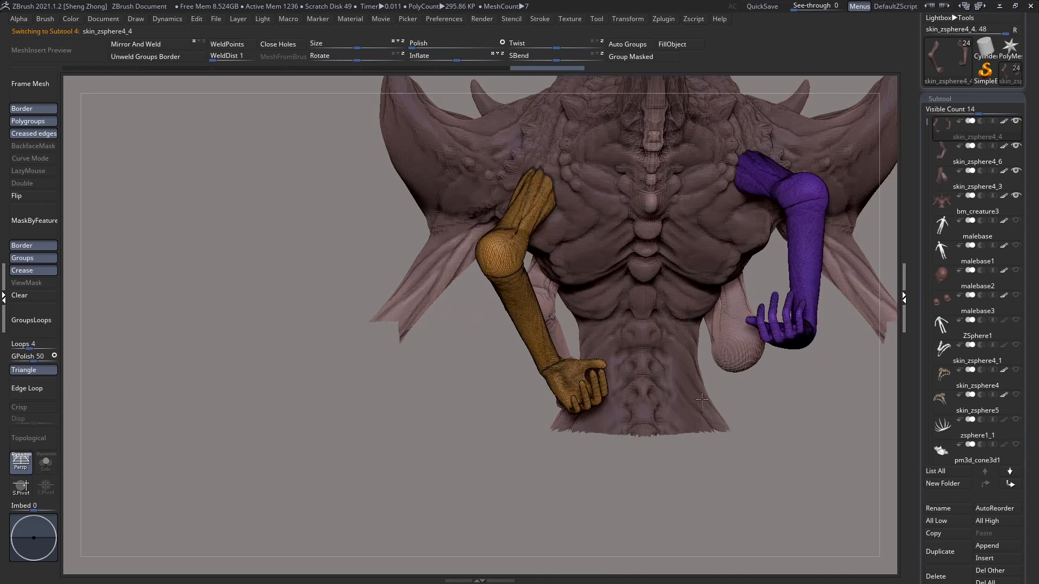
alt+right_drag(516, 363, 493, 374)
key(shift+f)
right_drag(602, 327, 666, 326)
right_drag(666, 327, 604, 326)
right_drag(511, 290, 574, 295)
key(shift+f)
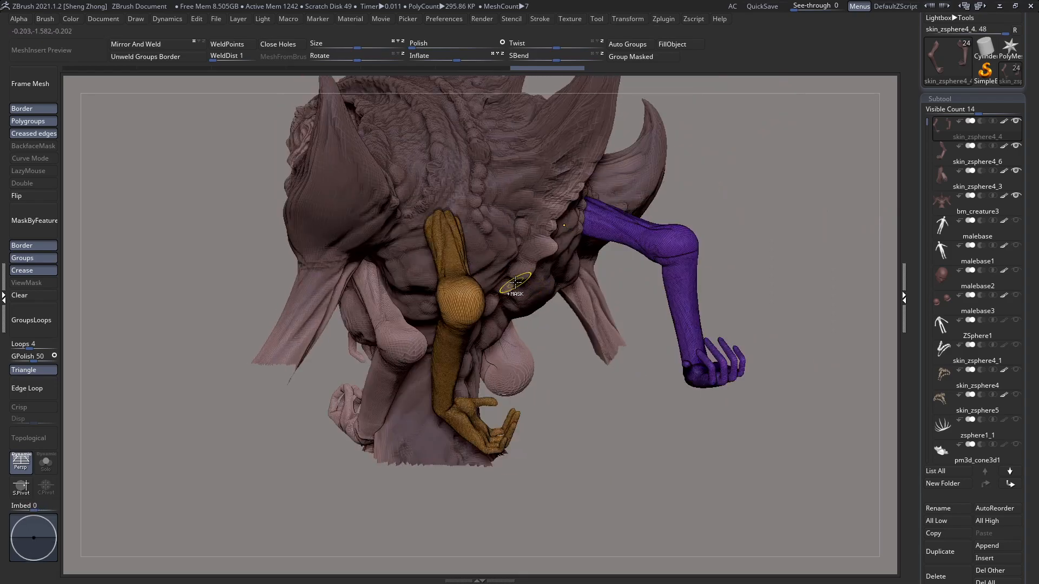
key(ctrl+t)
ctrl+shift+click(660, 254)
ctrl+click(754, 246)
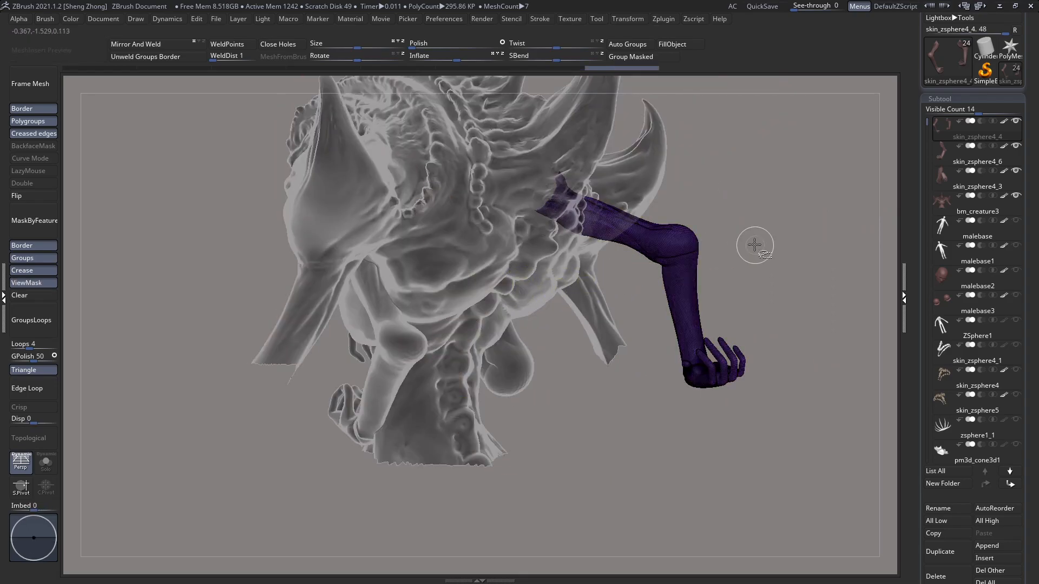
ctrl+shift+click(755, 245)
shift+right_drag(754, 247, 690, 249)
Step: Raise the unmasked left rear arm slightly along the vertical axis, and clear the mask
key(w)
shift+drag(416, 283, 417, 132)
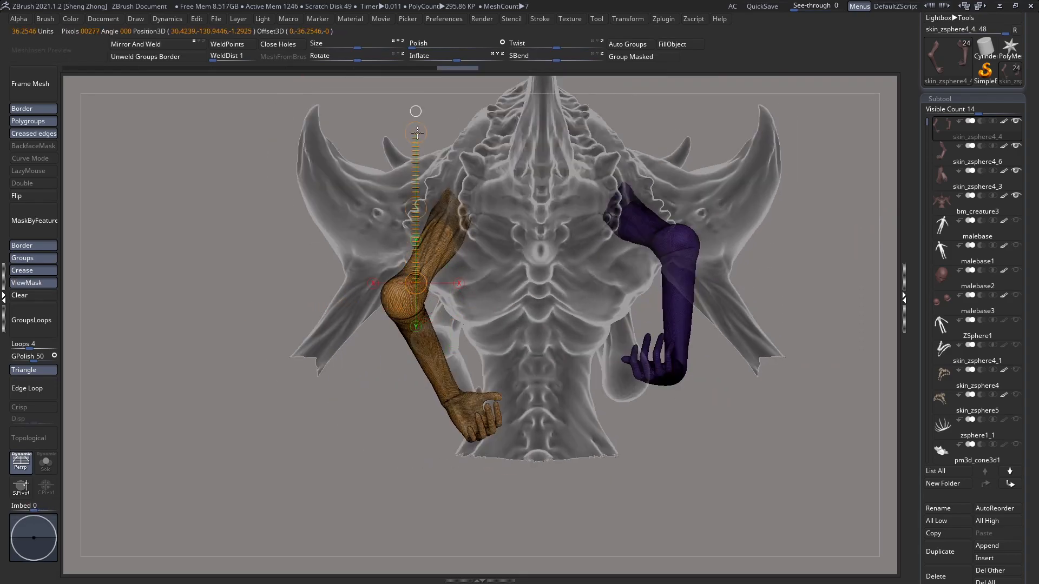
drag(416, 208, 413, 190)
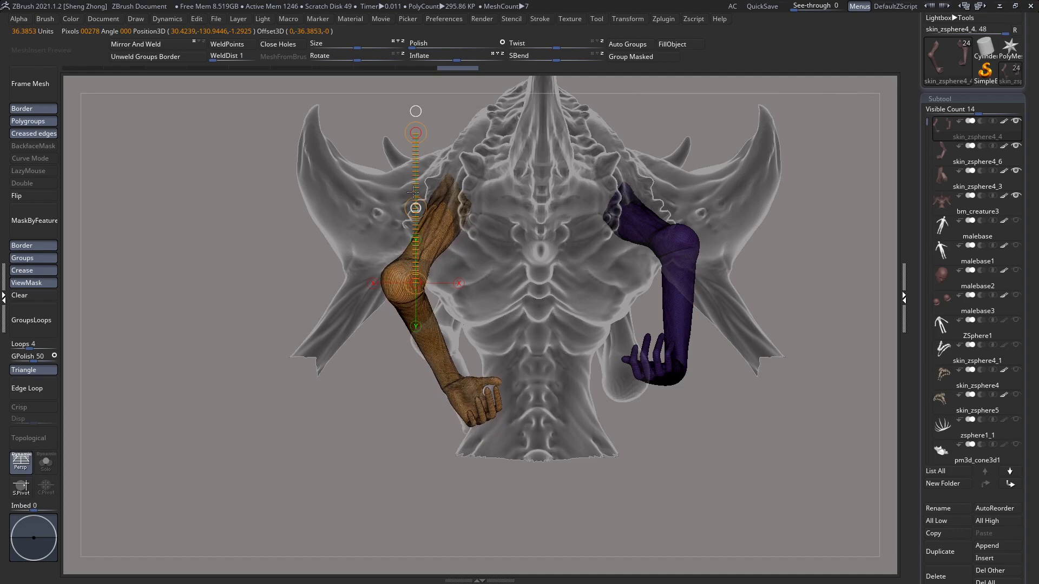
key(q)
key(shift+t)
mouse_move(414, 193)
right_down()
mouse_move(526, 275)
mouse_move(454, 262)
right_up()
key(shift+f)
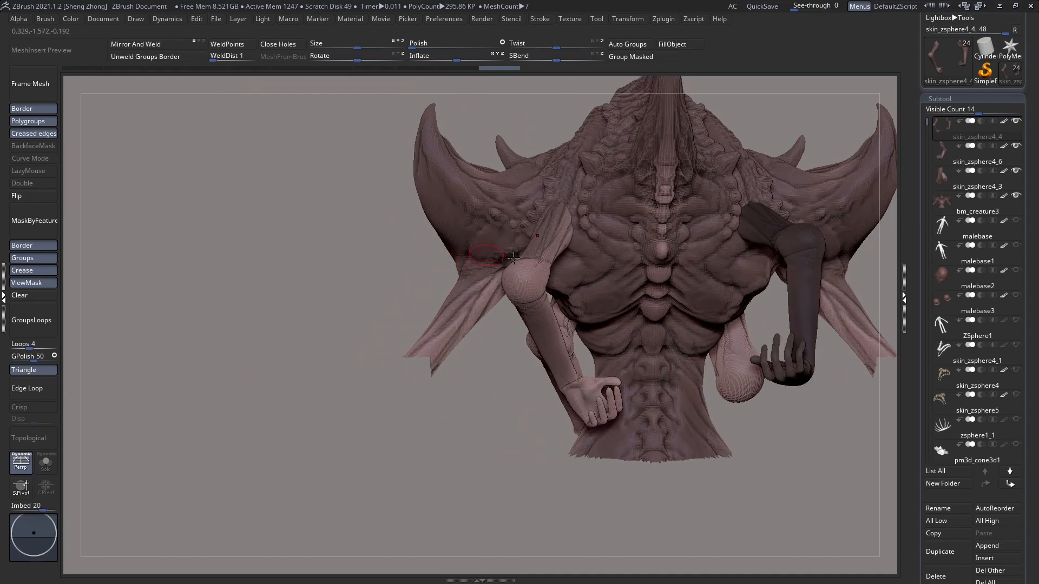
click(36, 301)
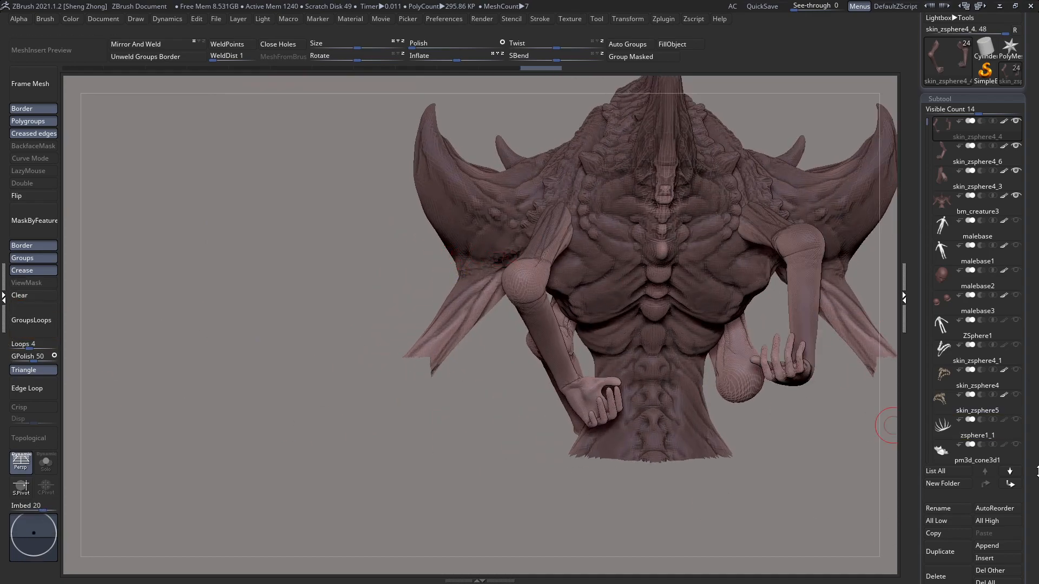
Step: Close the open holes at the shoulder ends of the two rear arms in skin_zsphere4_4
drag(1030, 487, 1030, 431)
key(shift+t)
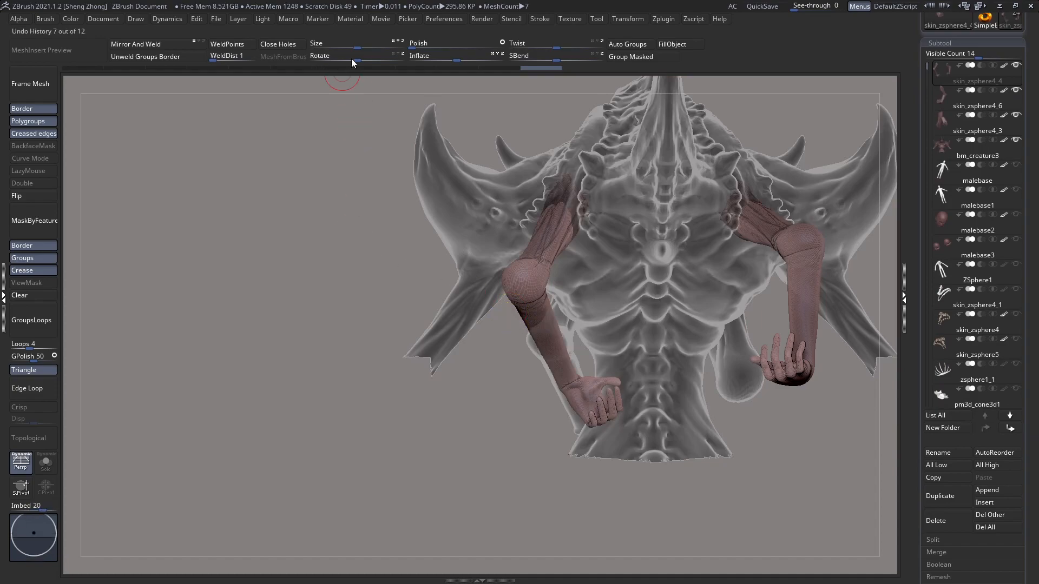
click(264, 45)
drag(346, 178, 184, 189)
key(shift+f)
Step: Mask the rear arms except for their new shoulder caps, polish the caps and clear the mask
ctrl+shift+click(500, 208)
ctrl+click(353, 170)
ctrl+shift+click(353, 170)
ctrl+click(354, 170)
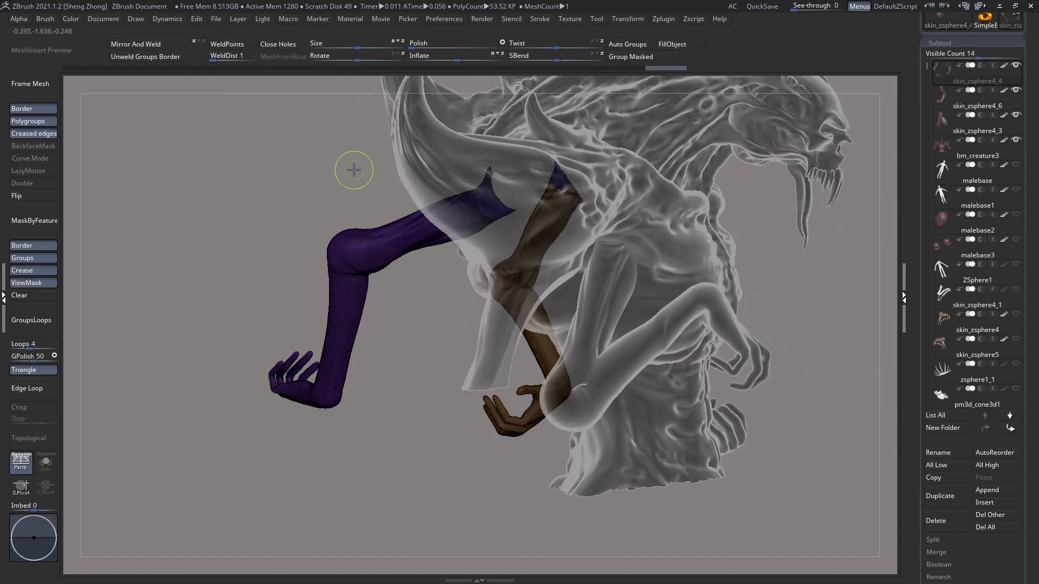
click(422, 46)
right_drag(399, 230, 502, 200)
shift+right_drag(372, 176, 427, 181)
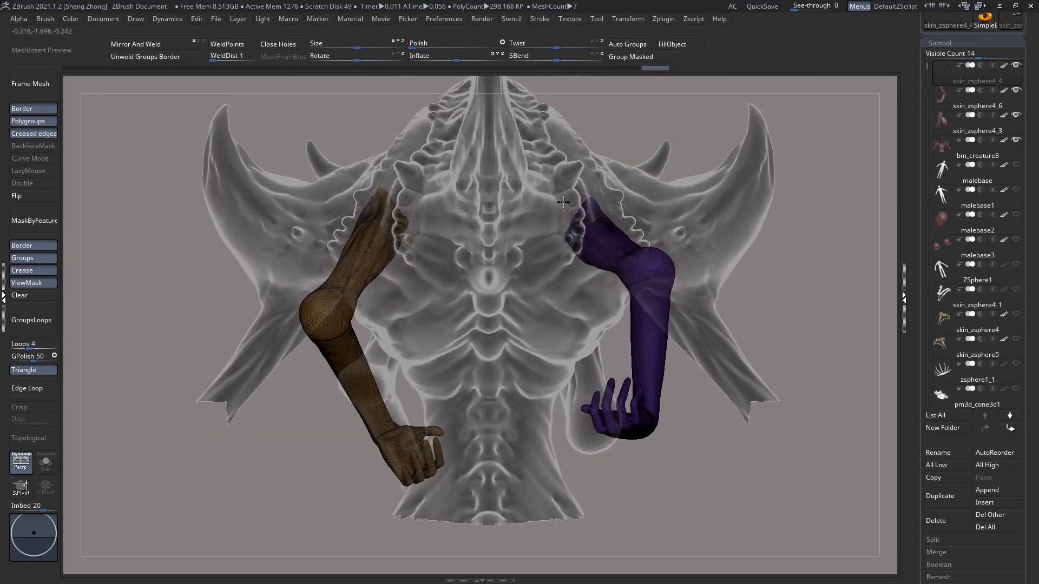
click(64, 293)
Step: Merge the three small-arm subtools down into the single subtool skin_zsphere4_4
right_drag(441, 265, 647, 237)
right_drag(743, 272, 862, 423)
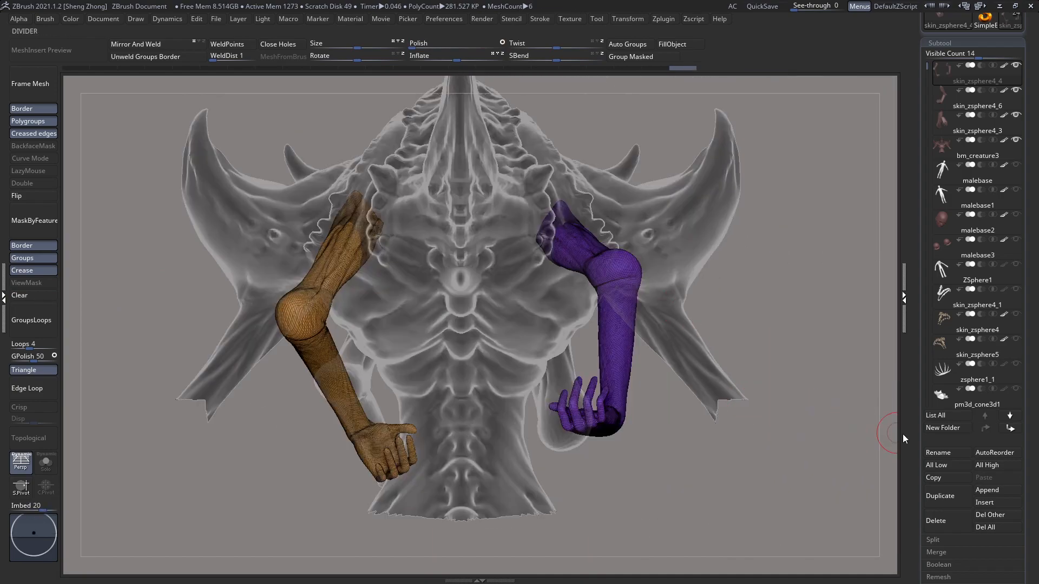
drag(1029, 459, 1029, 440)
key(shift+f)
key(shift+f)
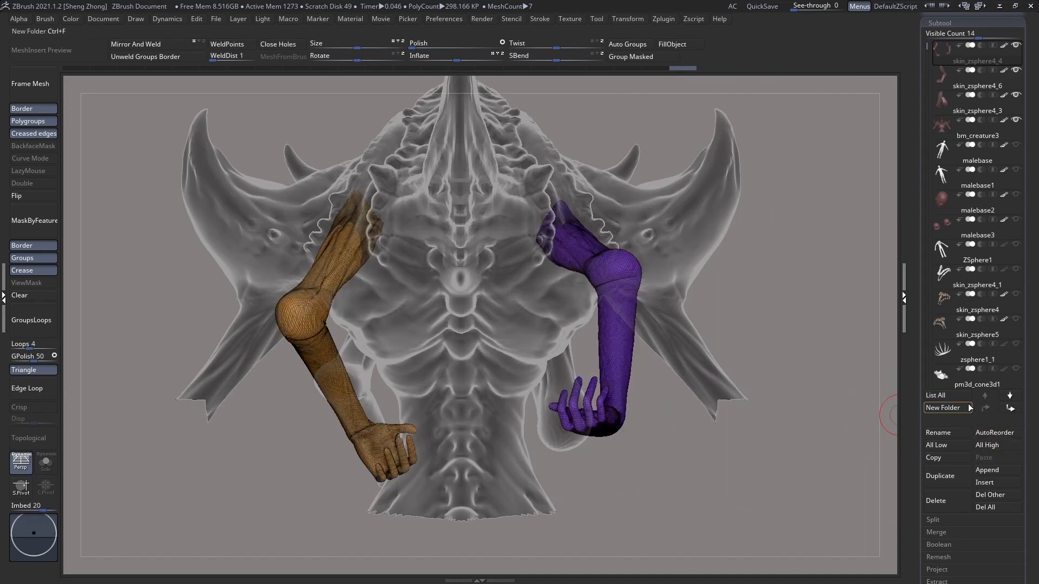
drag(1025, 355, 1025, 413)
drag(1001, 480, 1000, 395)
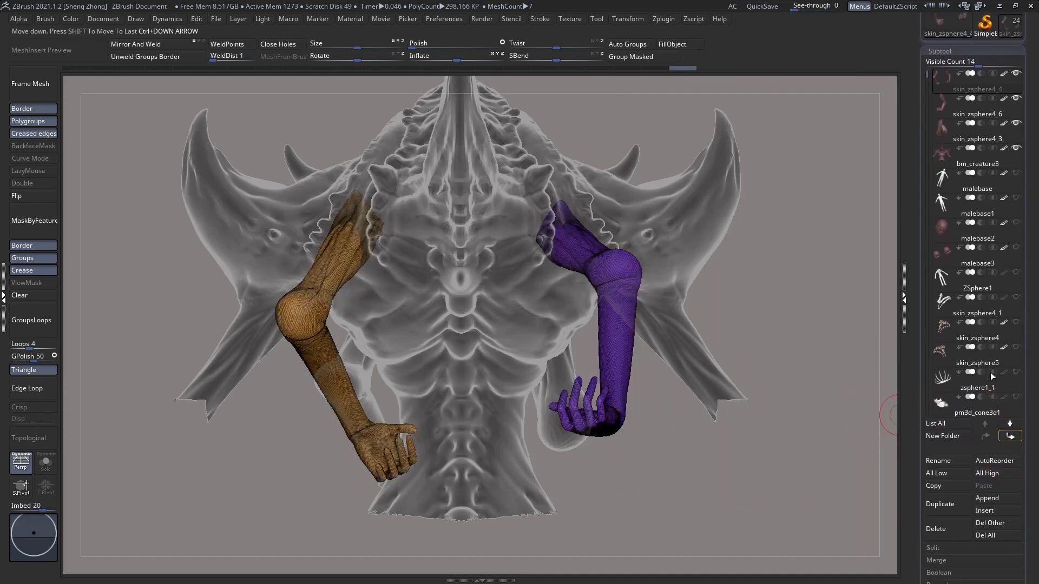
drag(1027, 574, 961, 401)
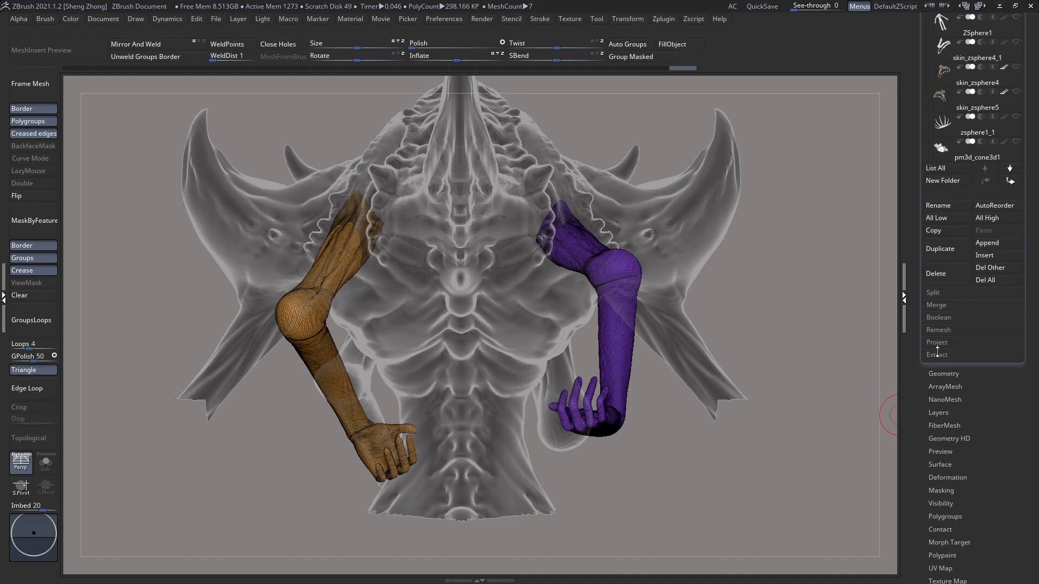
click(937, 306)
click(924, 319)
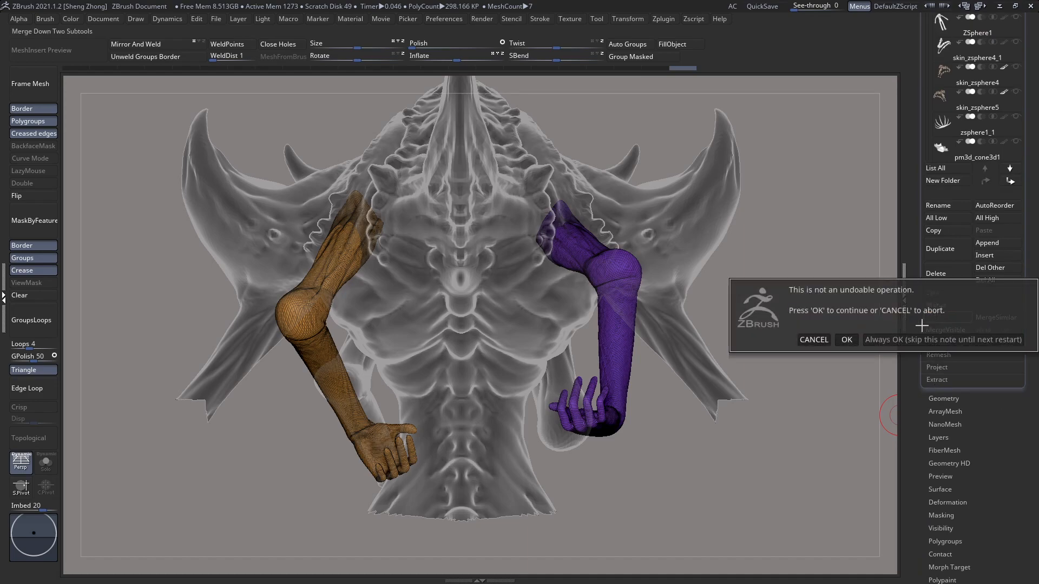
click(839, 339)
click(947, 317)
click(814, 340)
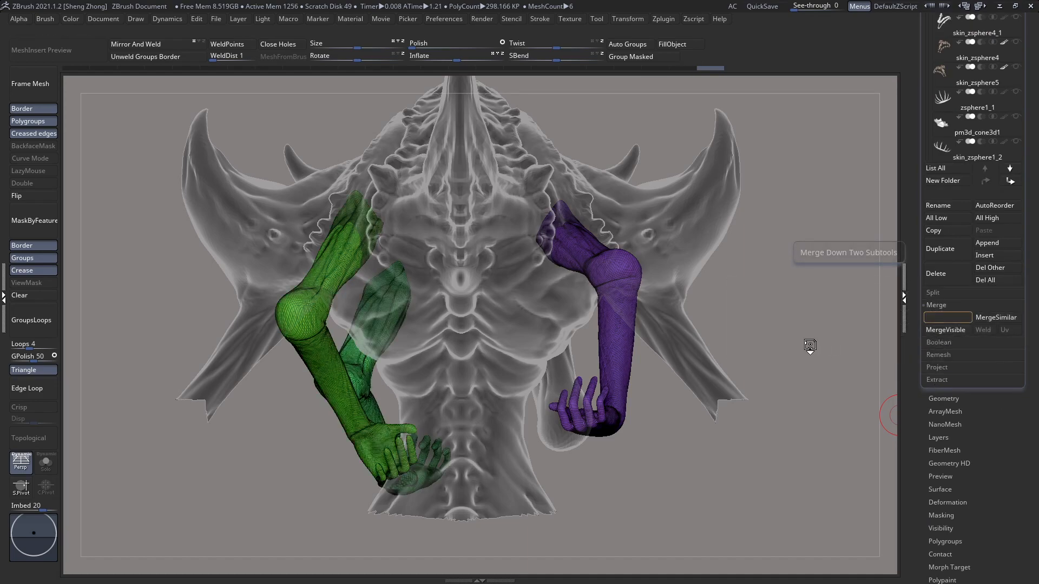
Step: Assign separate polygroups to the merged arms with Auto Groups
right_drag(590, 274, 443, 279)
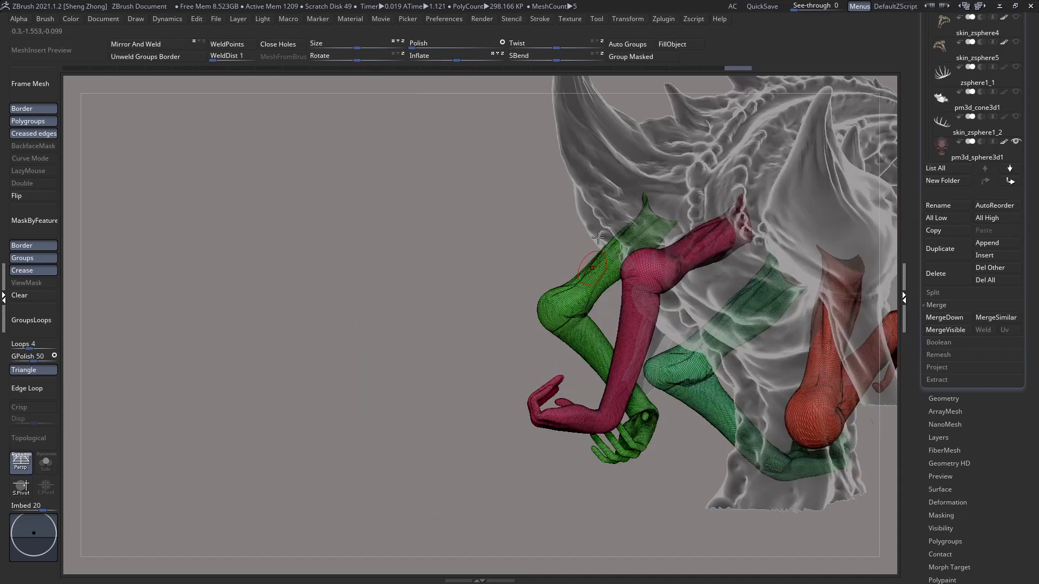
click(641, 46)
alt+right_drag(811, 273, 620, 282)
Step: Reveal the whole bm_creature3 body and merge the arms subtool skin_zsphere4_4 down into it
drag(1032, 292, 1036, 231)
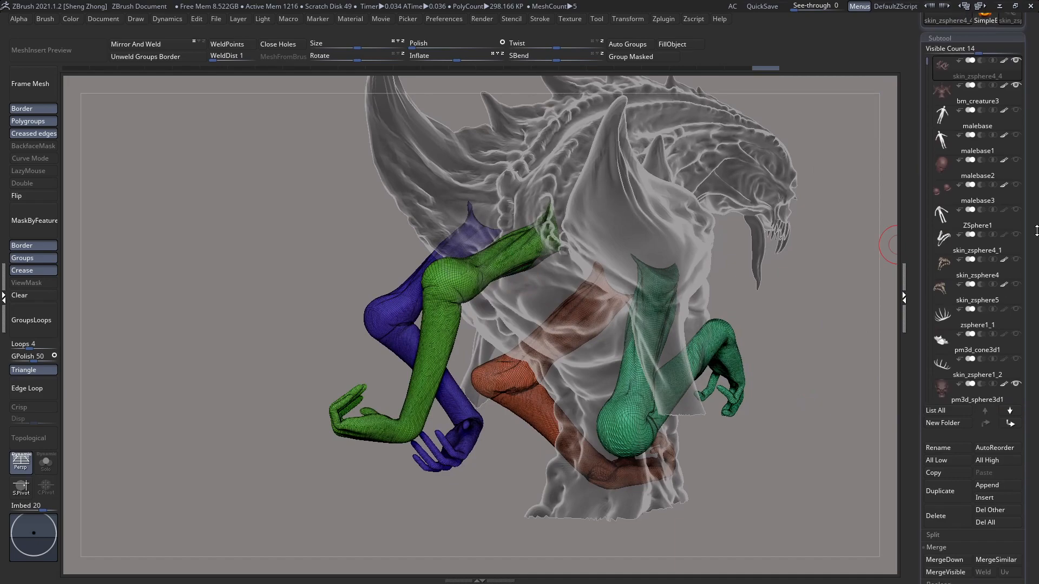
click(969, 95)
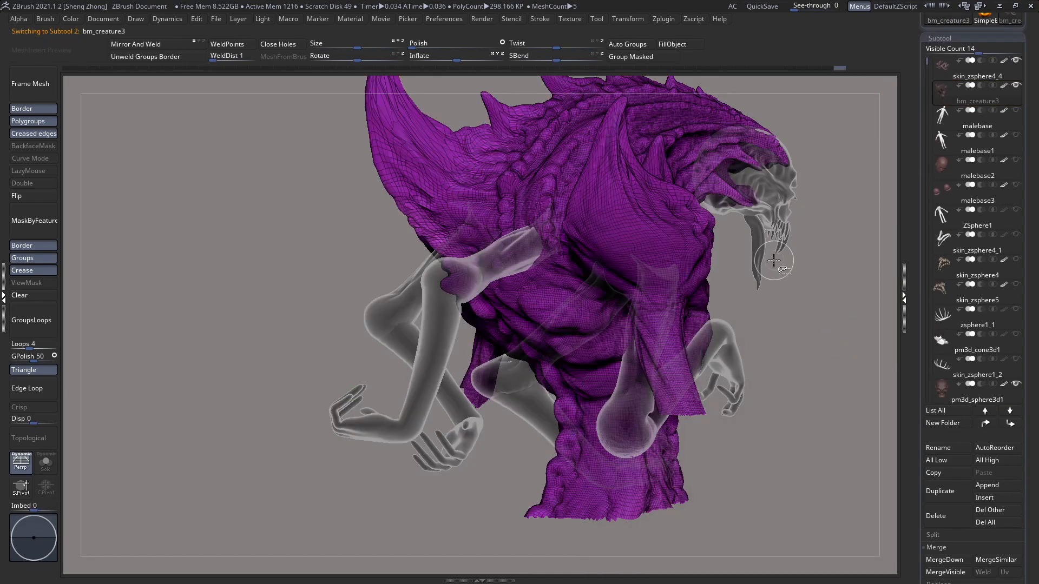
ctrl+shift+click(818, 279)
ctrl+right_drag(660, 340, 558, 270)
right_drag(547, 315, 567, 325)
click(943, 78)
mouse_move(1028, 440)
mouse_down()
mouse_move(1024, 367)
mouse_move(1038, 464)
mouse_move(1037, 445)
mouse_up()
drag(1027, 514, 1021, 463)
click(950, 523)
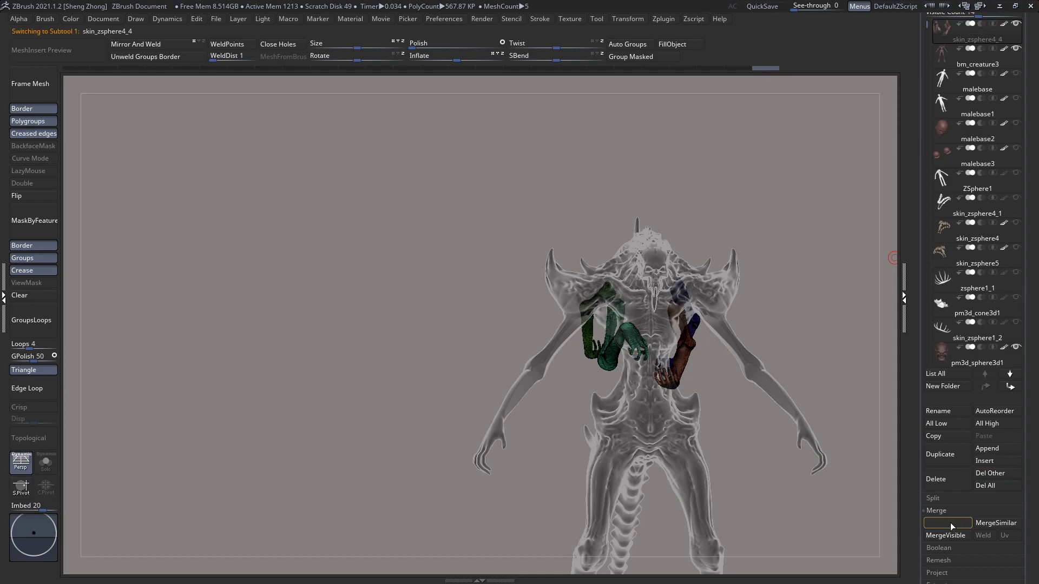
click(846, 544)
Step: Move the skull pm3d_sphere3d1, the fangs pm3d_sphere3d2 and the tusk pm3d_sphere3d3_1 to the top of the subtool list
right_drag(667, 296, 727, 340)
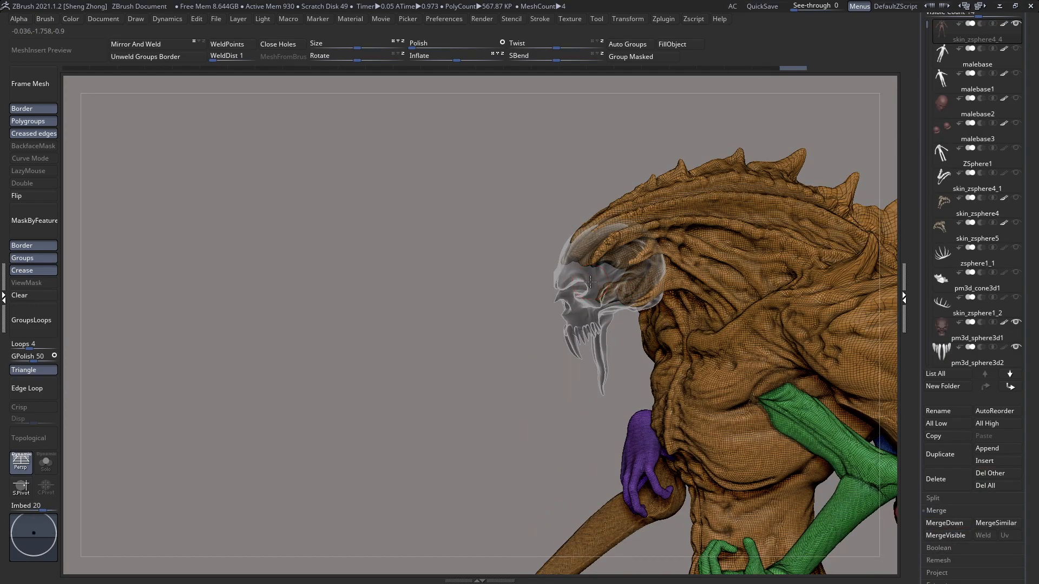
alt+click(590, 281)
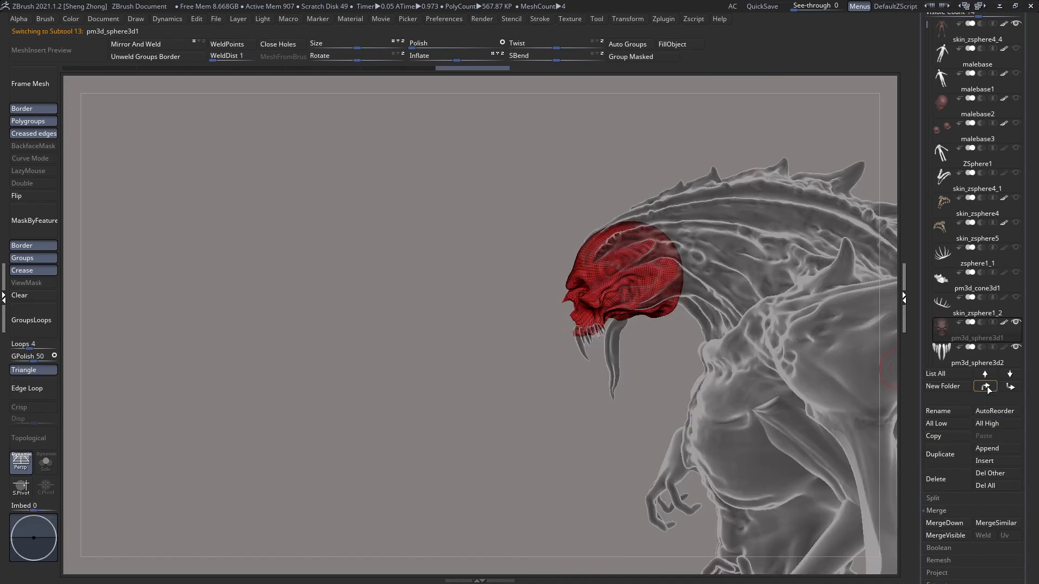
shift+click(987, 387)
alt+click(594, 335)
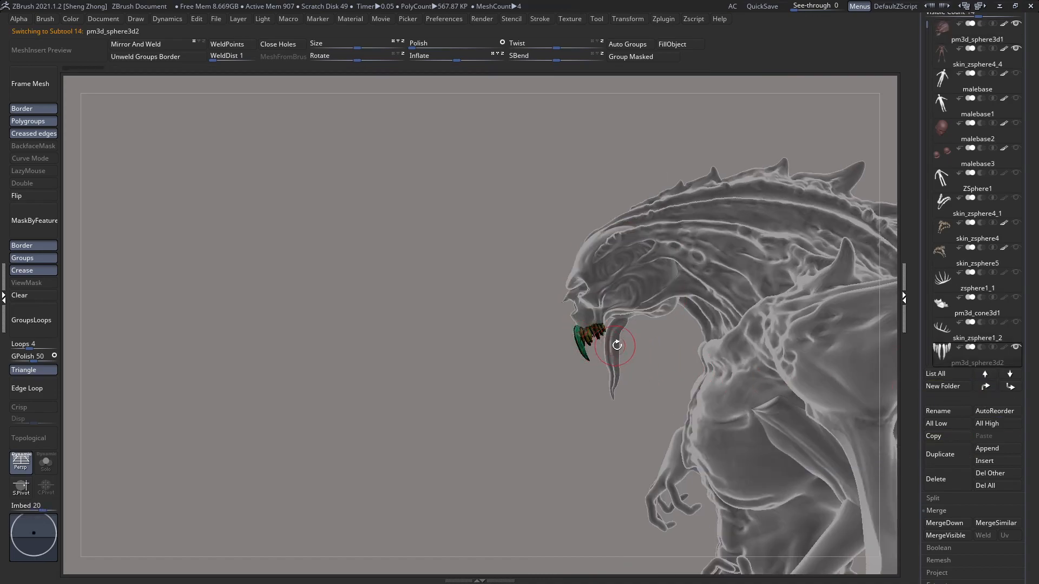
alt+click(611, 331)
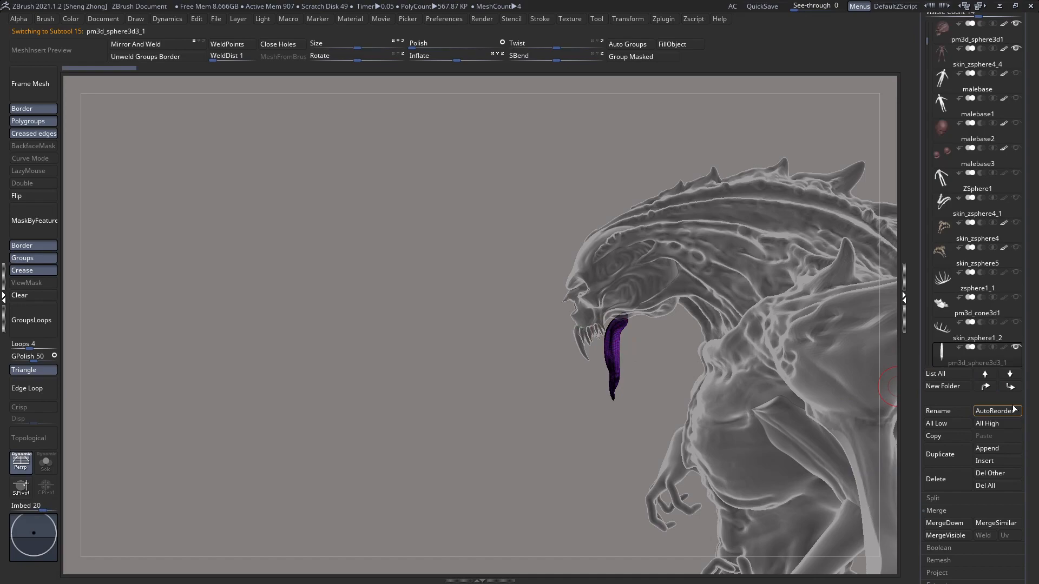
shift+click(986, 387)
Step: Merge the tusk, fangs and skull subtools down into one another and into the creature's body
click(948, 523)
click(846, 547)
click(947, 522)
click(847, 547)
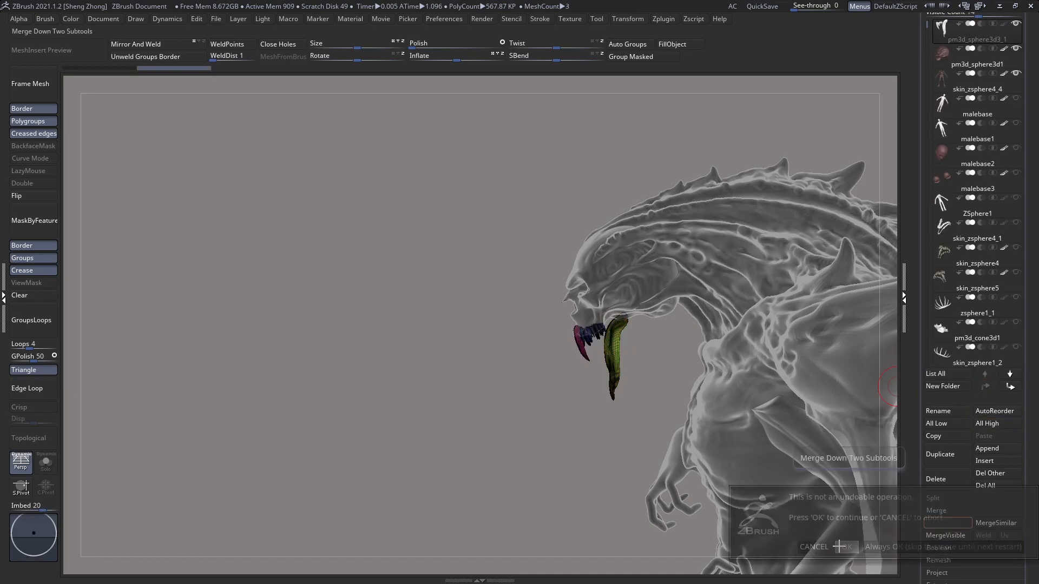
click(947, 523)
click(847, 545)
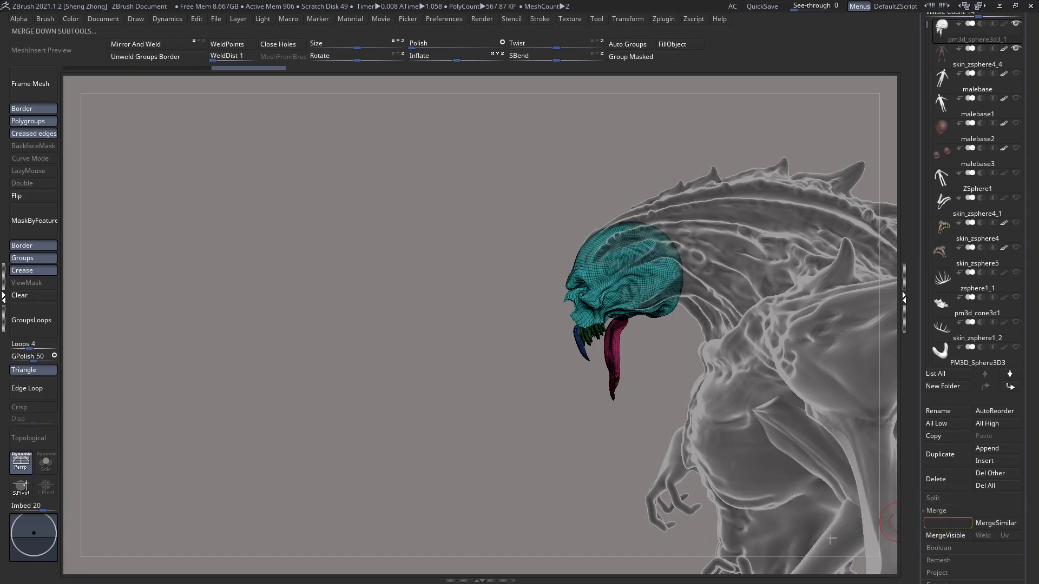
Step: Turn off the polygroup display and hide the creature's legs and lower body, keeping the torso and arms visible
right_drag(650, 347, 538, 332)
alt+right_drag(688, 441, 411, 178)
ctrl+shift+drag(312, 107, 706, 435)
alt+right_drag(598, 421, 563, 290)
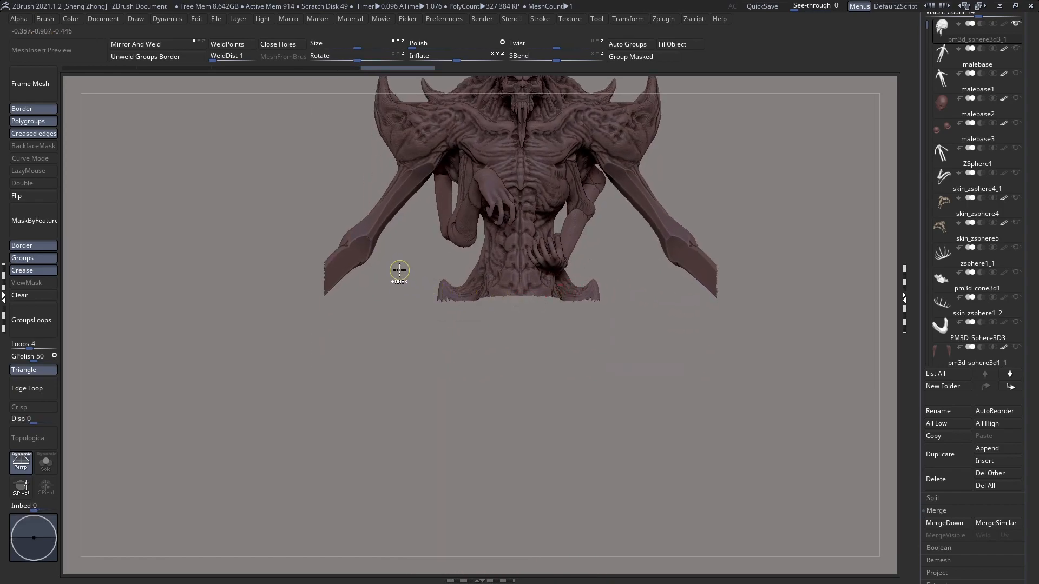
Step: Hide the outer arms below the shoulder plates so only the torso, head and small inner arms remain visible
ctrl+shift+drag(408, 276, 467, 336)
alt+right_drag(393, 269, 491, 347)
ctrl+shift+drag(368, 293, 486, 404)
drag(463, 286, 520, 318)
ctrl+right_drag(520, 318, 617, 332)
right_drag(604, 283, 652, 280)
ctrl+right_drag(604, 230, 600, 266)
alt+right_drag(383, 277, 507, 278)
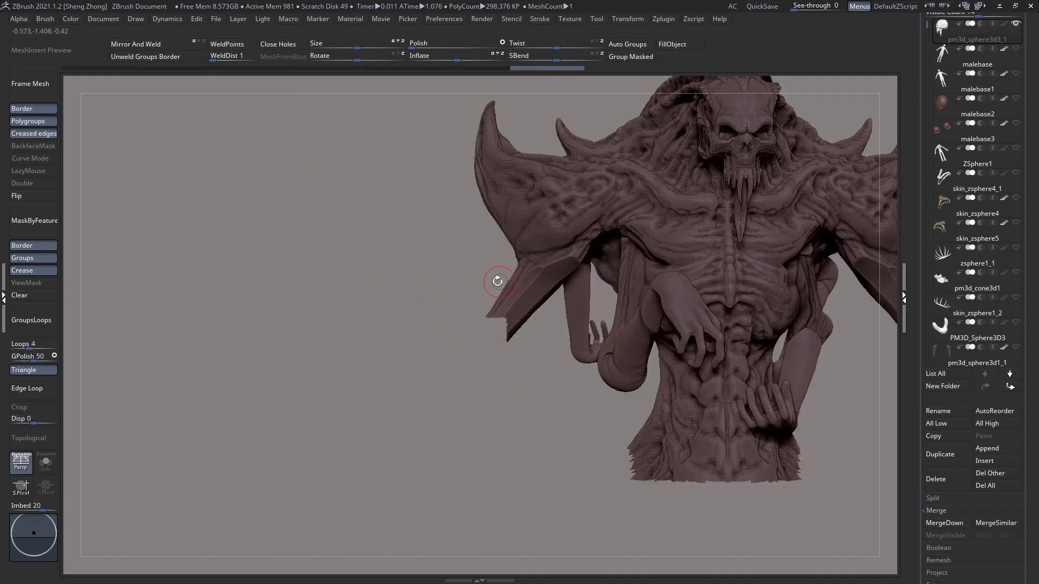
ctrl+right_drag(419, 246, 413, 276)
ctrl+shift+drag(413, 277, 548, 414)
key(f)
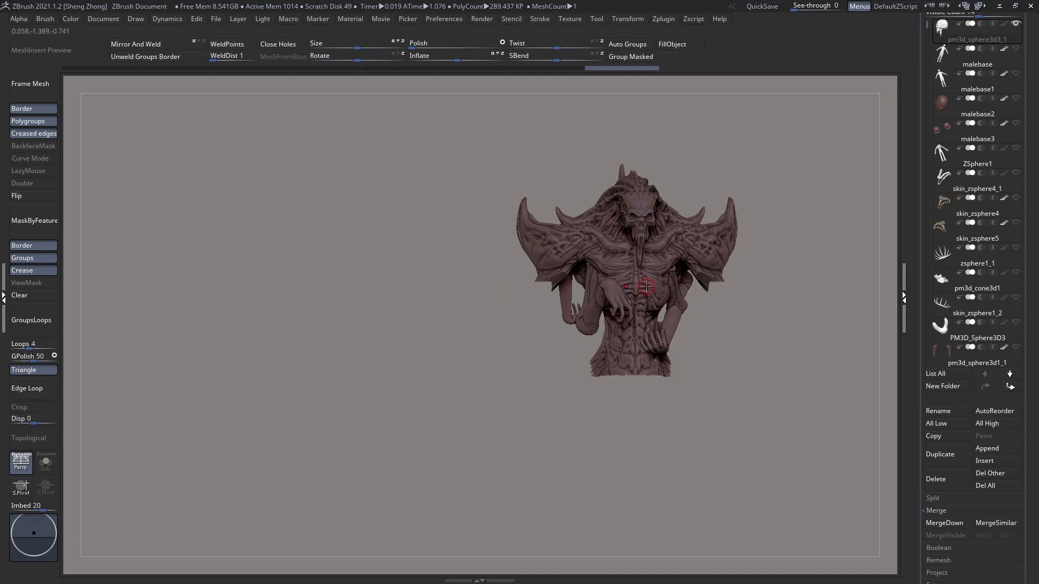
Step: Turn off the perspective view and bring the creature's back with the rear arm joints into view
key(p)
ctrl+right_drag(602, 290, 625, 345)
alt+right_drag(560, 297, 508, 300)
ctrl+shift+drag(389, 280, 460, 352)
right_drag(492, 273, 395, 310)
alt+right_drag(465, 362, 542, 340)
alt+right_drag(514, 257, 537, 351)
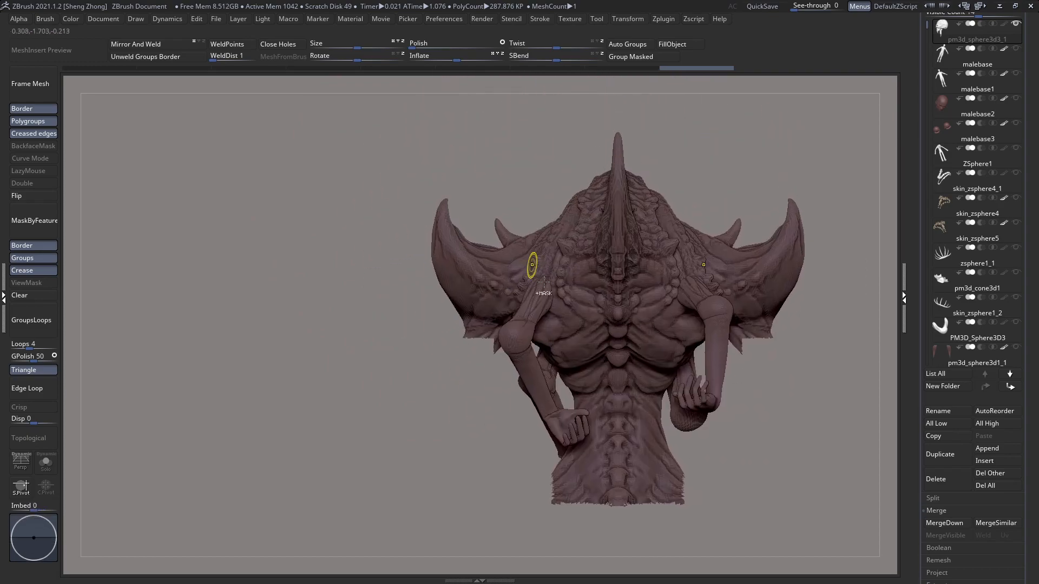
Step: Choose the Zeth_ClayBuildup brush and set its draw size to 14 for sculpting the rear arm joints
ctrl+right_drag(533, 266, 550, 282)
key(space)
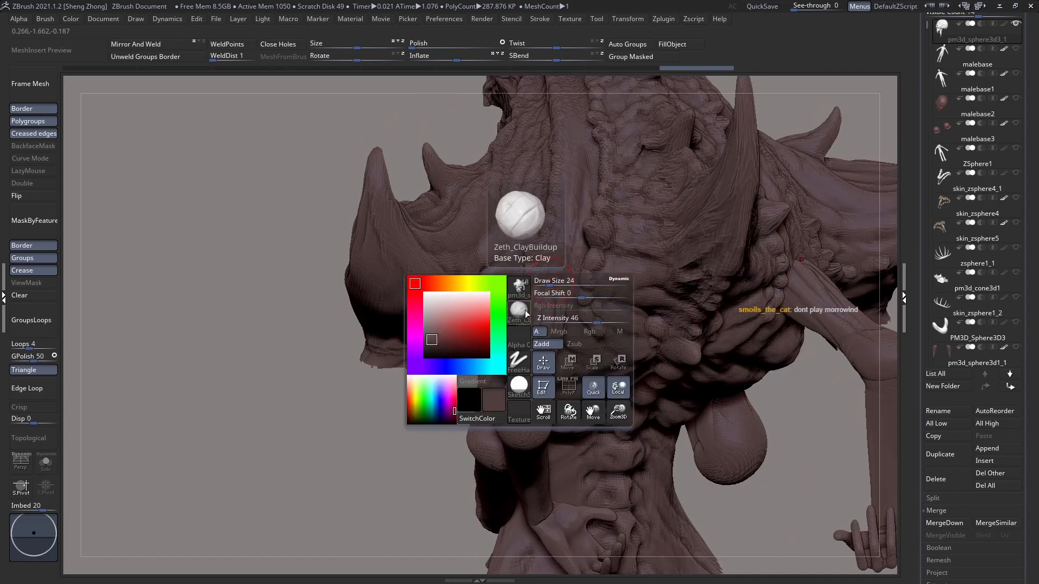
click(517, 288)
ctrl+right_drag(459, 134, 554, 269)
key(space)
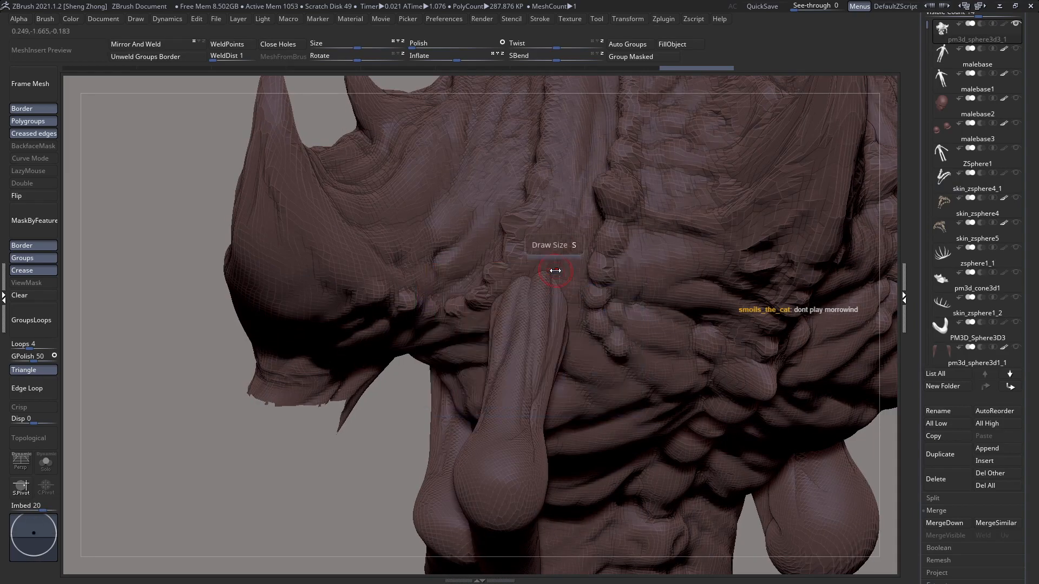
key(space)
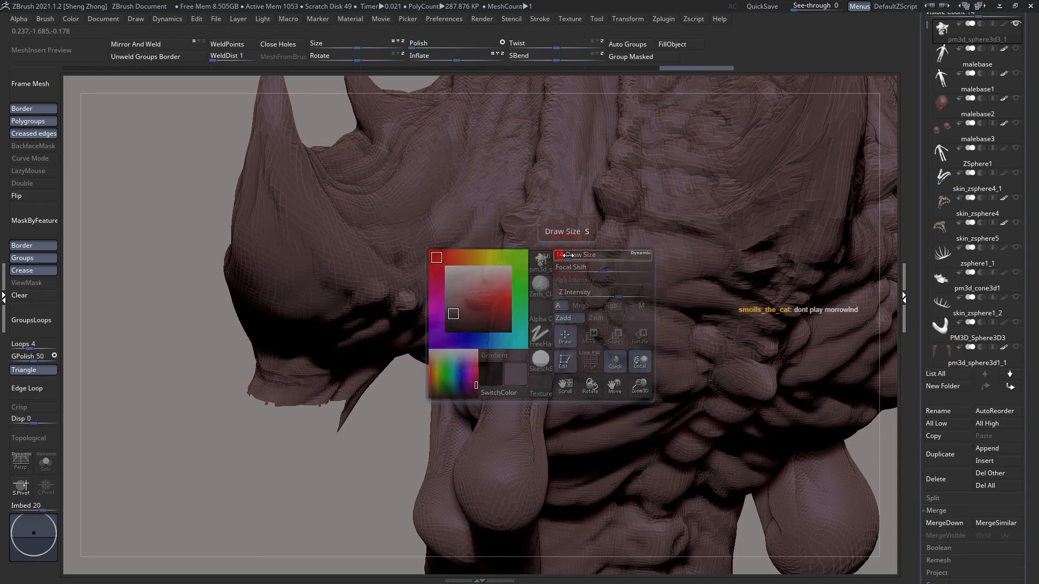
mouse_move(515, 303)
ctrl+right_down()
mouse_move(490, 296)
mouse_move(517, 310)
ctrl+right_up()
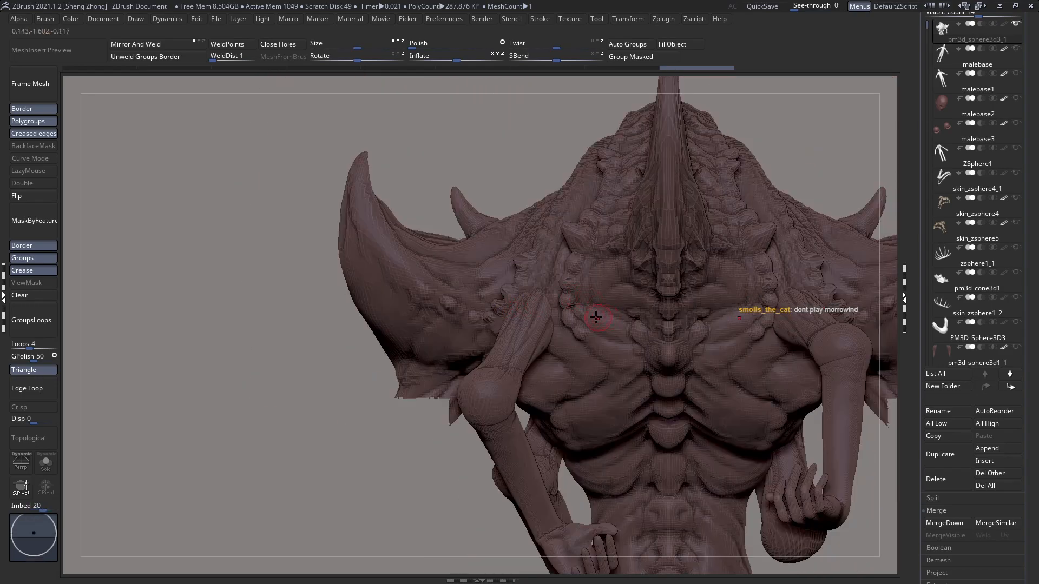
Step: Build up clay over the top of the rear arm joint to tie it into the upper back, adjusting the brush size
alt+right_drag(602, 317, 563, 333)
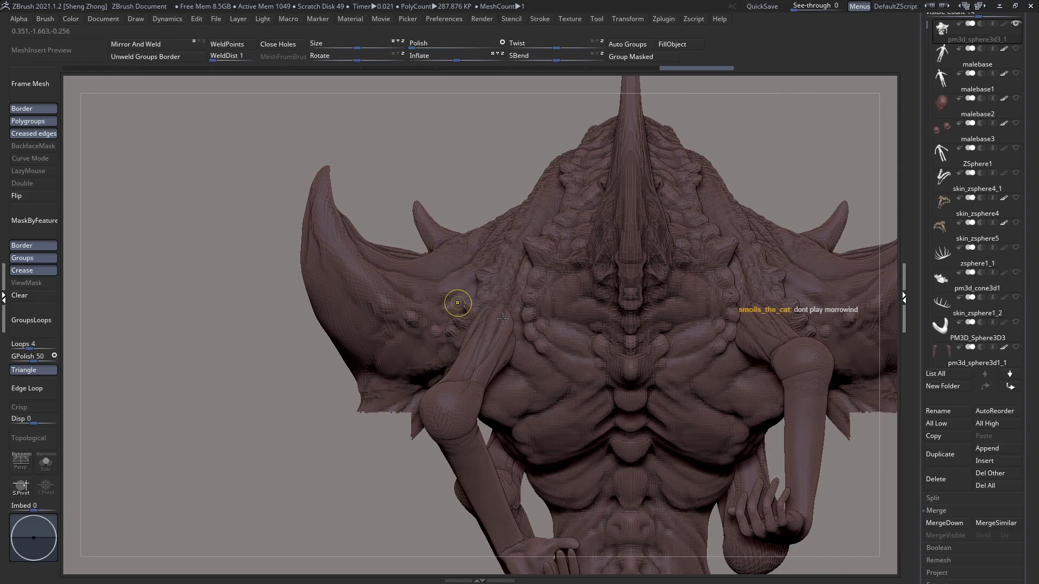
alt+right_drag(489, 283, 501, 321)
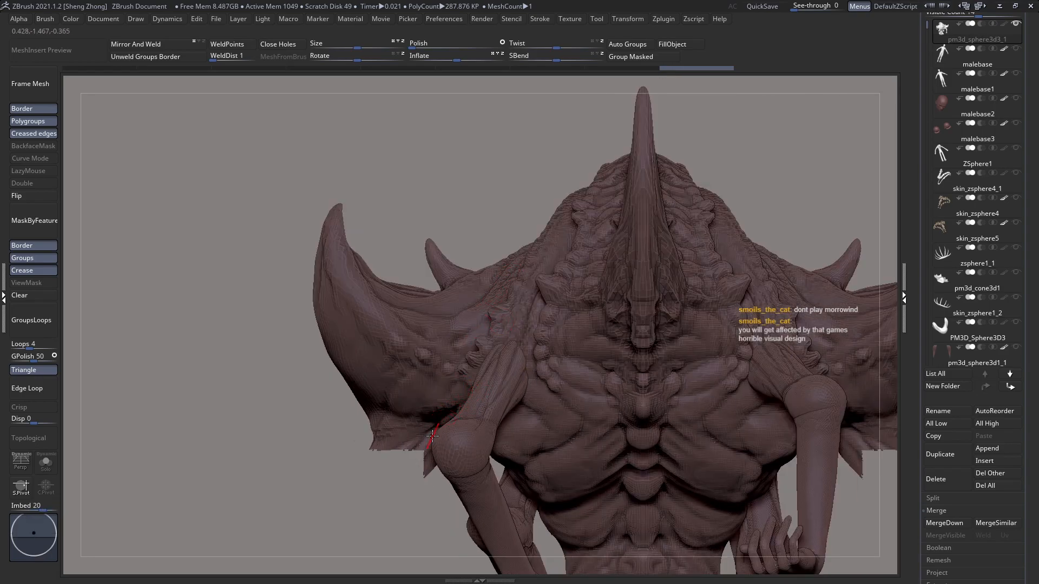
right_drag(508, 372, 498, 331)
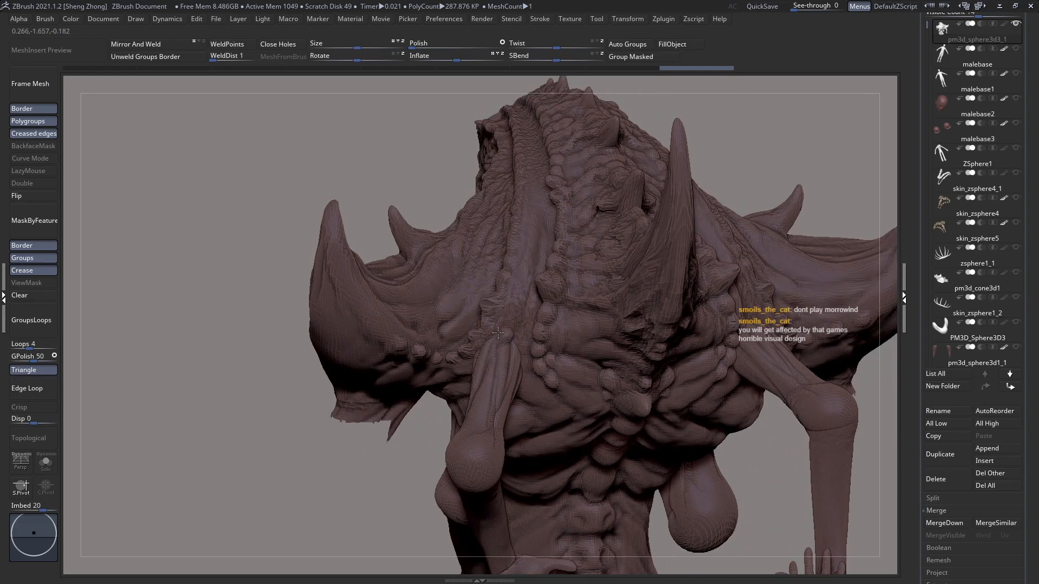
right_drag(498, 328, 506, 333)
right_click(507, 333)
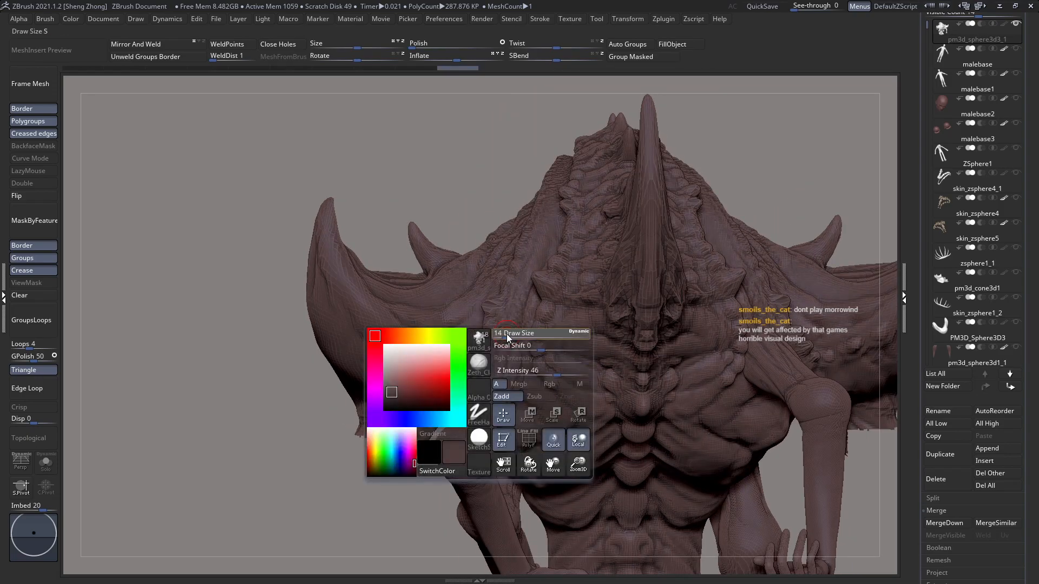
drag(506, 334, 509, 334)
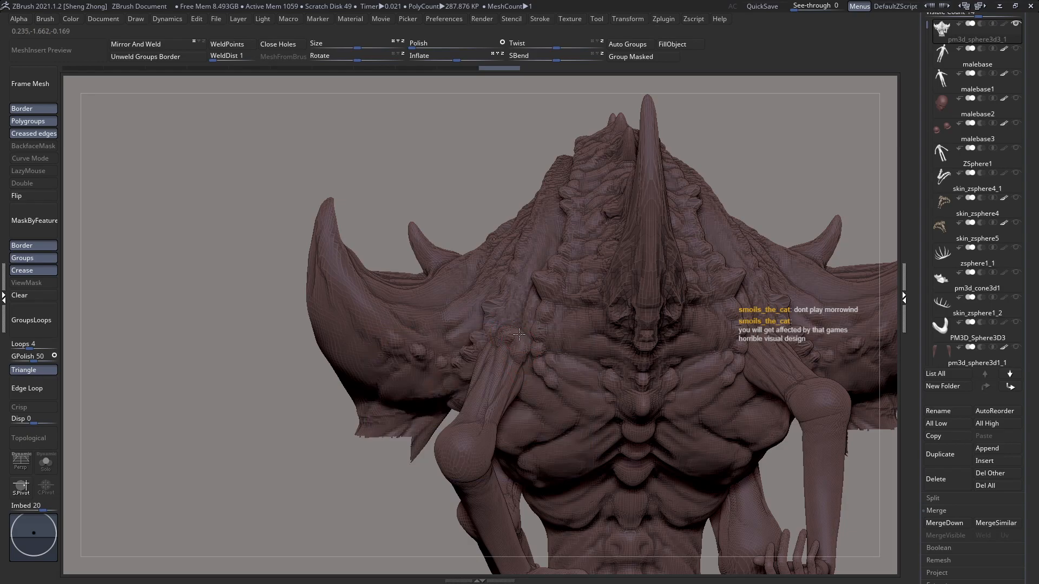
right_drag(519, 336, 495, 336)
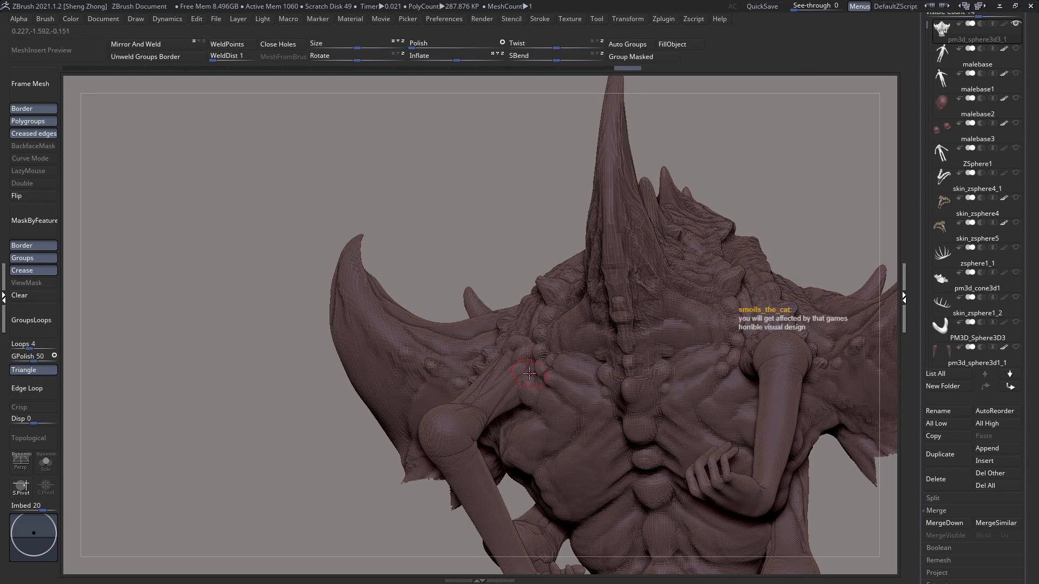
Step: Sculpt clay strands from the underside and outer side of the rear arm joint into the surrounding torso
right_drag(529, 404, 630, 298)
right_drag(522, 406, 461, 510)
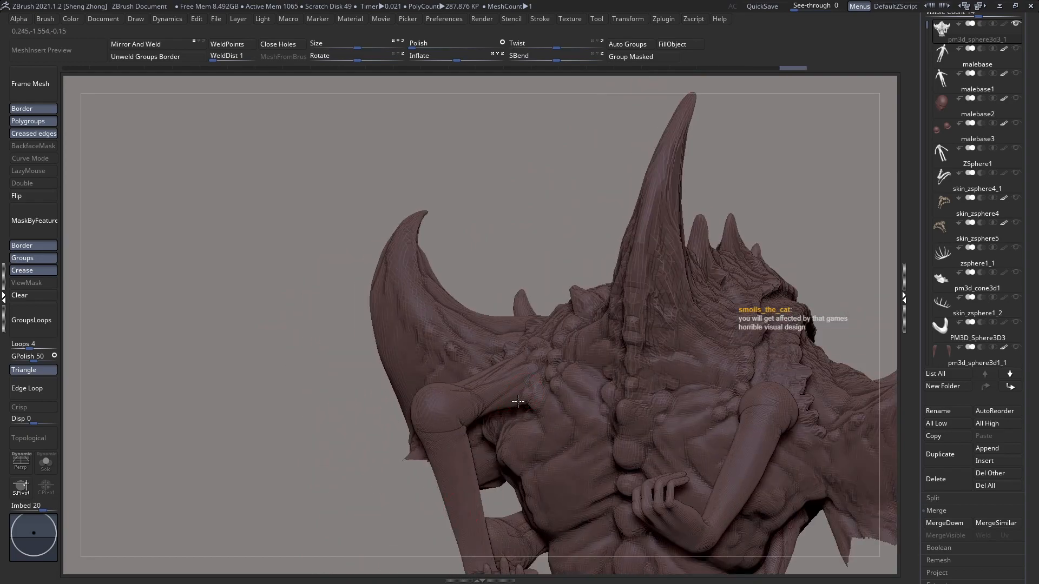
right_drag(536, 400, 516, 391)
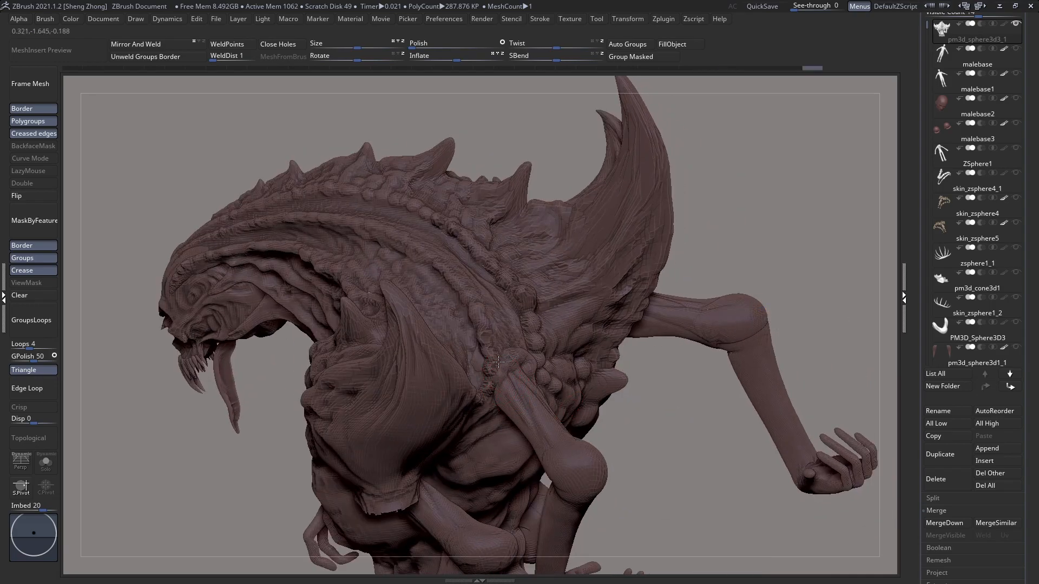
right_drag(506, 351, 475, 389)
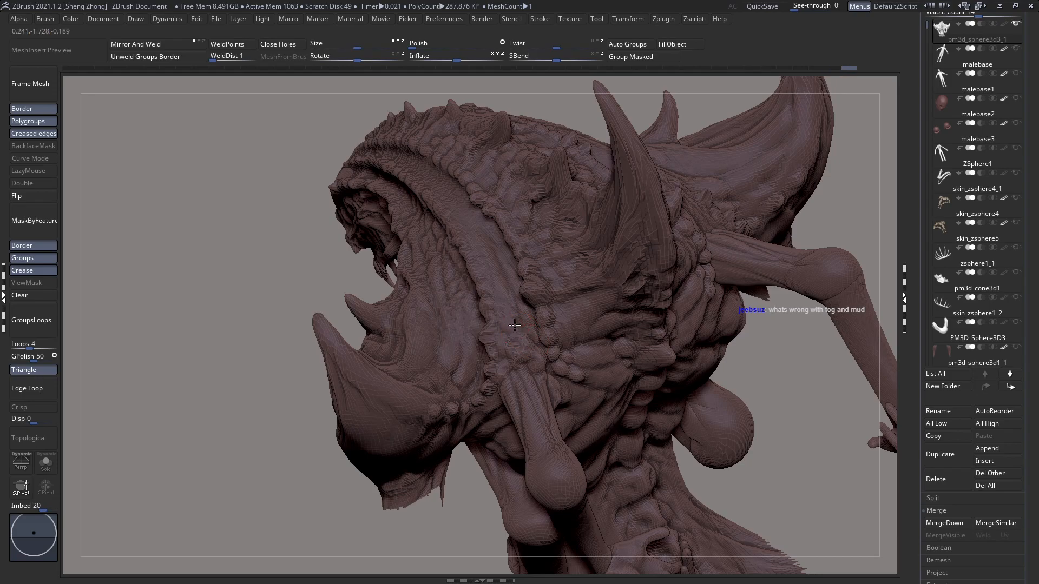
right_drag(508, 362, 492, 427)
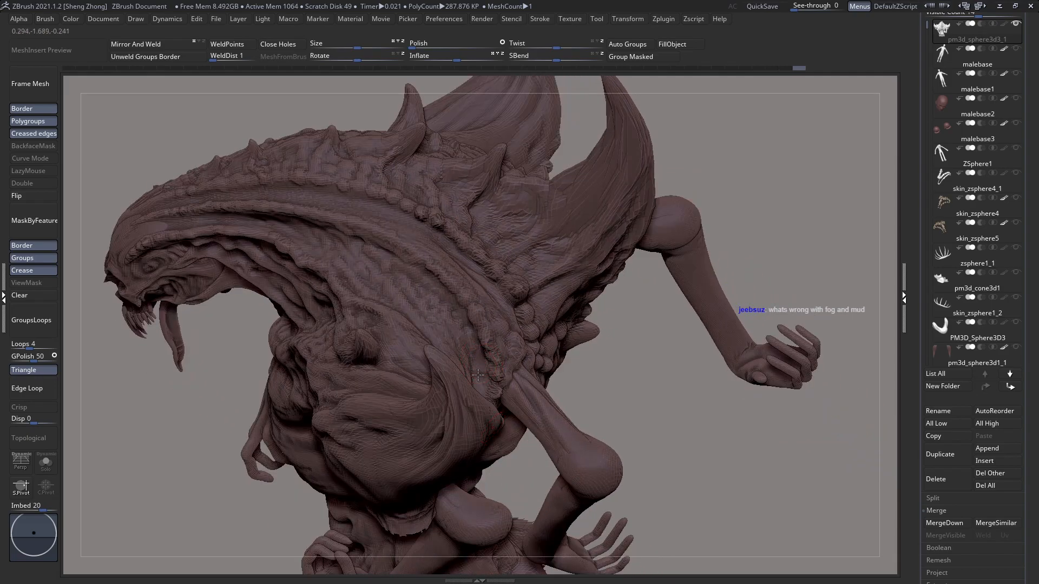
right_drag(441, 371, 552, 360)
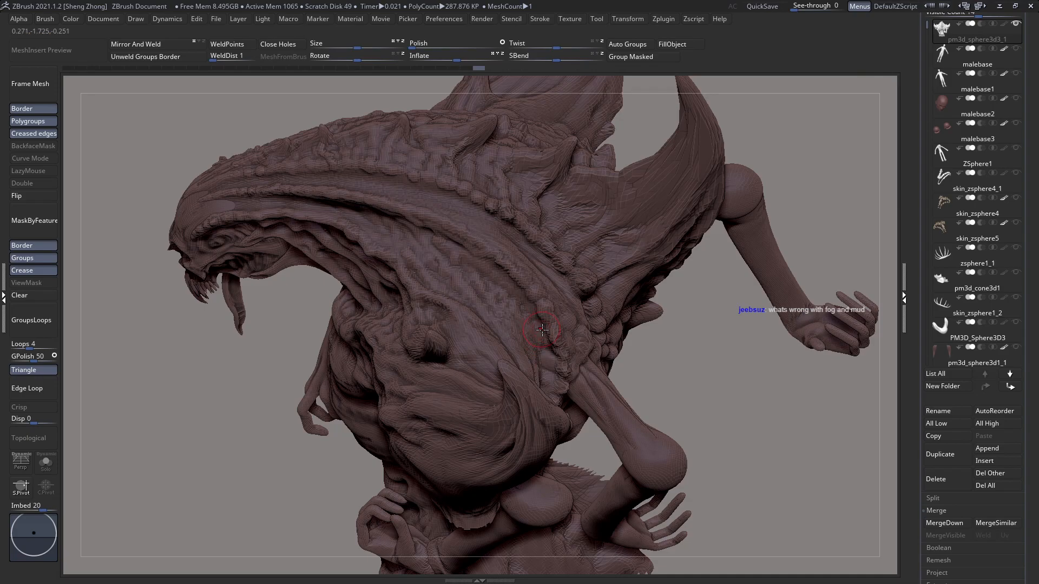
Step: Add clay folds around the rear arm joint between the shoulder plate and the back muscles
mouse_move(552, 338)
right_down()
mouse_move(563, 377)
mouse_move(569, 341)
right_up()
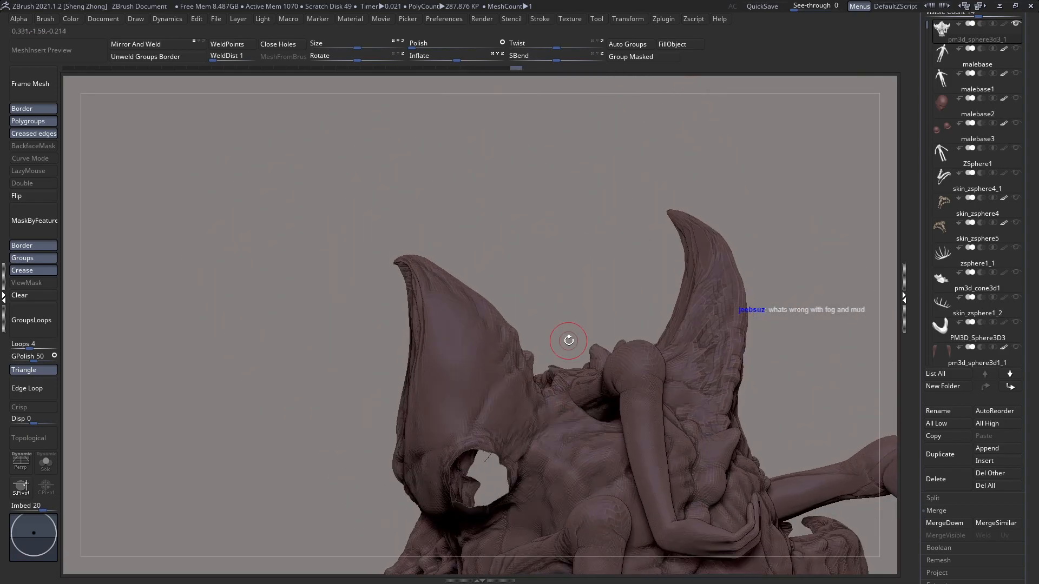
mouse_move(569, 391)
right_down()
mouse_move(573, 417)
mouse_move(562, 392)
right_up()
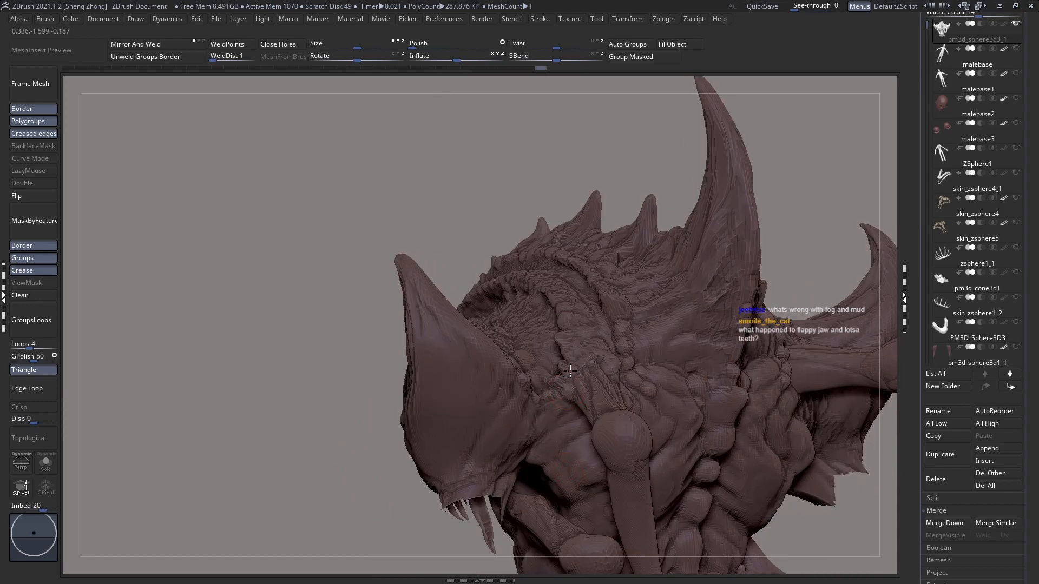
right_drag(572, 382, 583, 361)
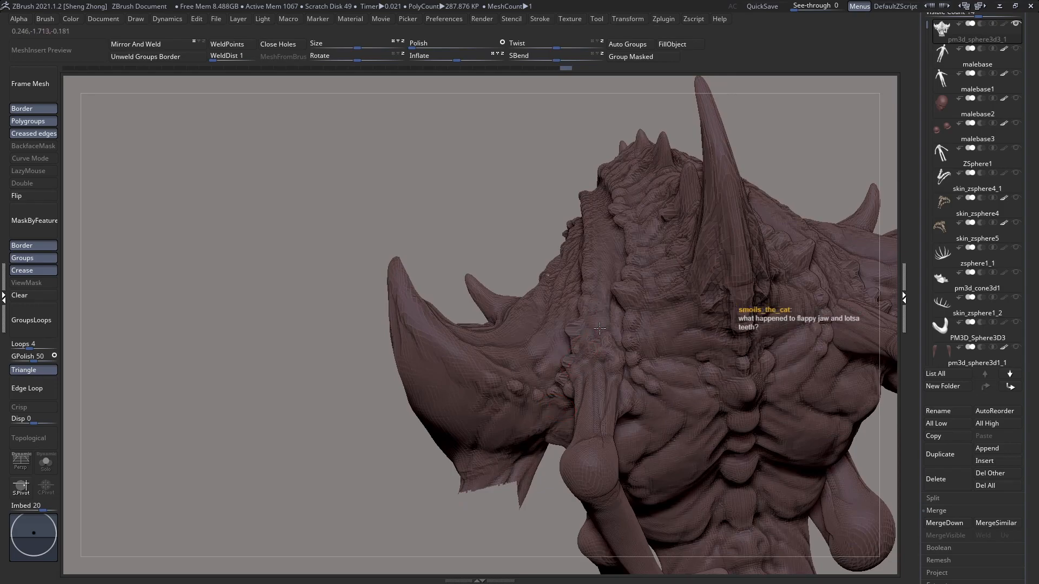
right_drag(611, 353, 571, 304)
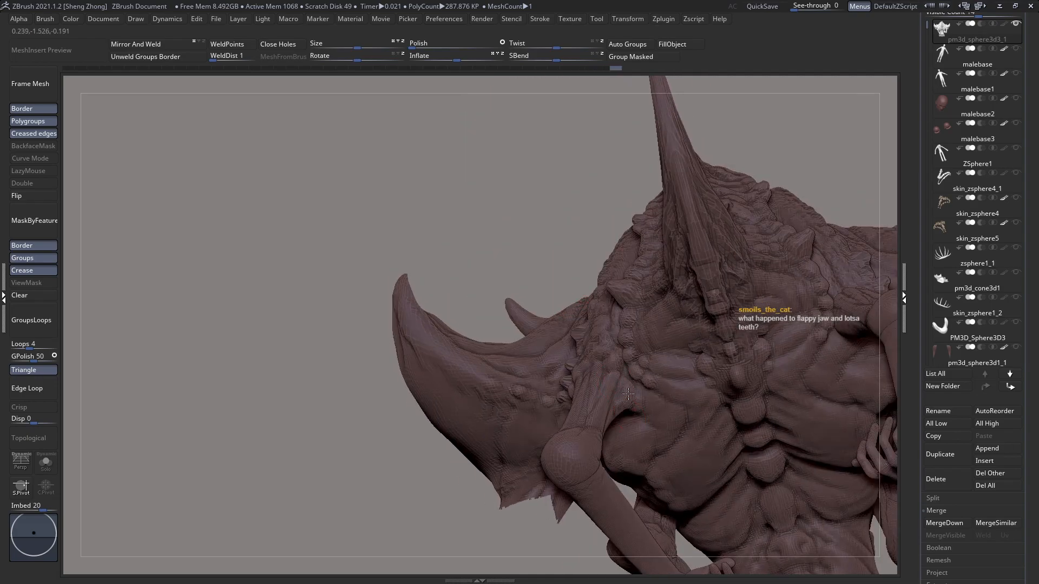
right_drag(631, 403, 661, 435)
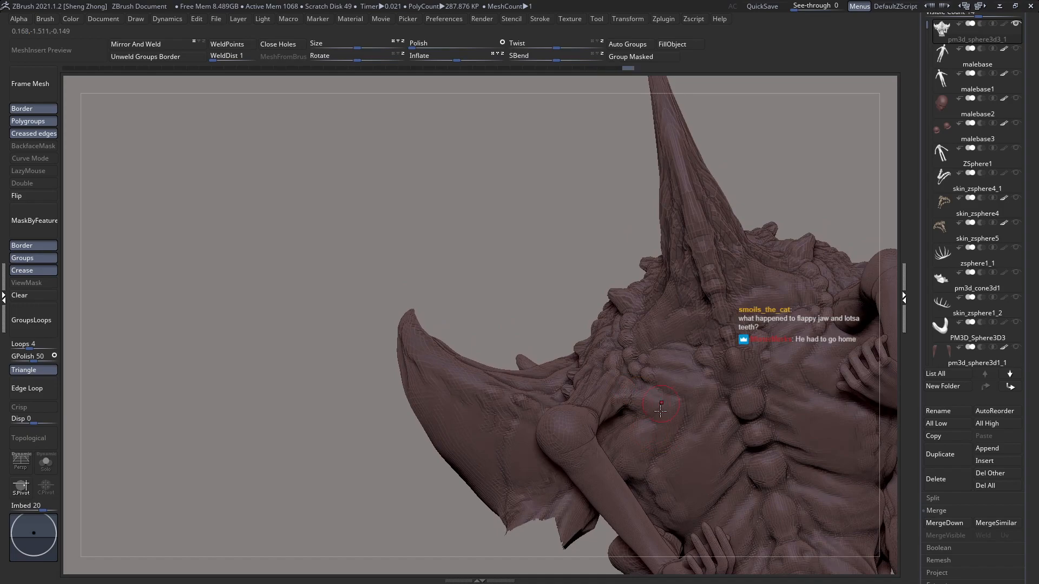
right_drag(668, 466, 616, 385)
Step: Build up skin folds above the opposite rear arm joint, running into the beaded ridge on the creature's side
mouse_move(510, 388)
right_down()
mouse_move(582, 373)
mouse_move(622, 324)
right_up()
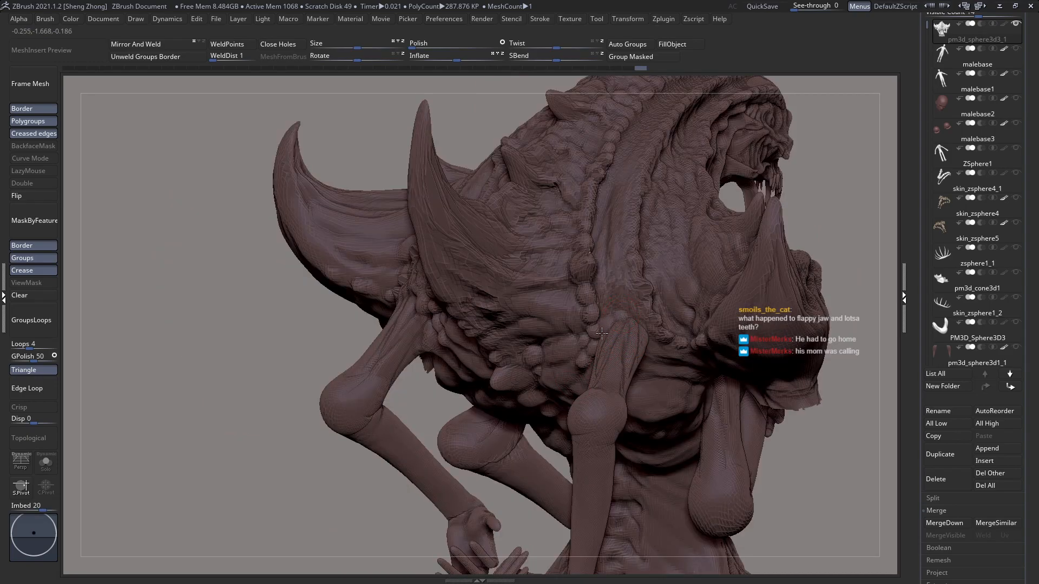
right_click(617, 298)
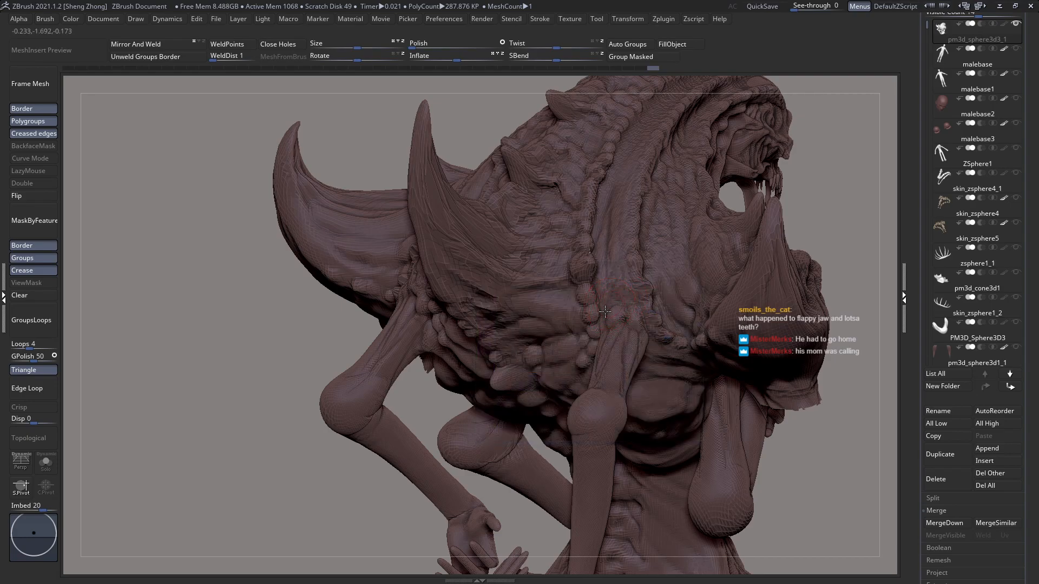
right_click(626, 293)
click(626, 293)
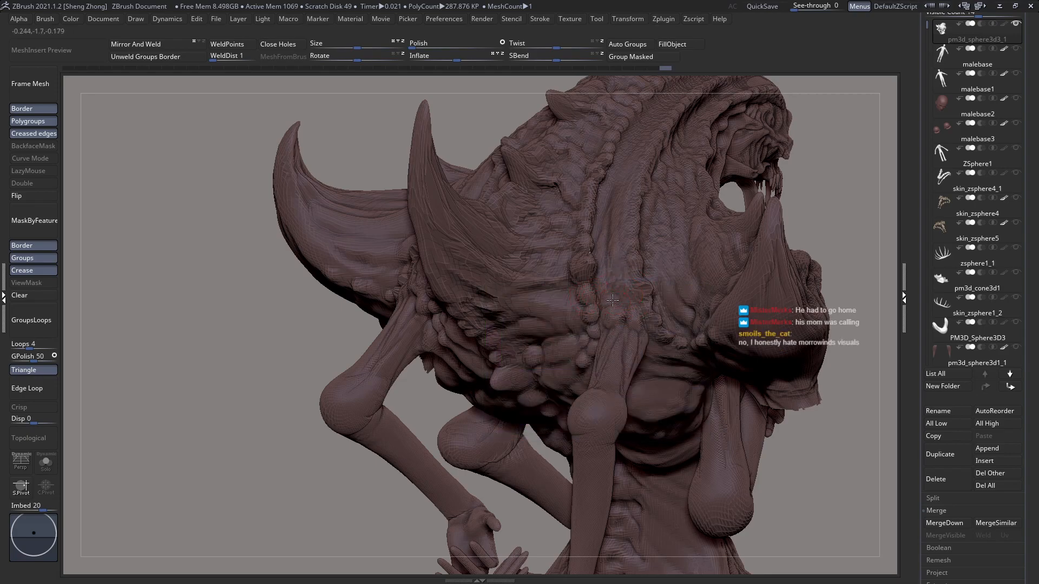
right_drag(612, 332, 592, 265)
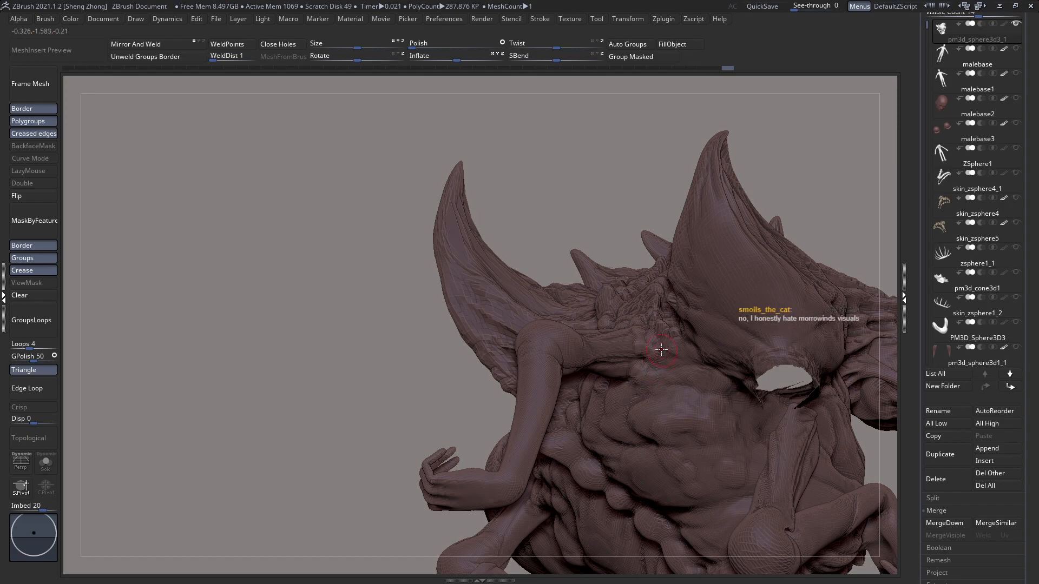
Step: Fill the armpit beneath the opposite rear arm with clay folds that lead into the back muscles
drag(659, 354, 652, 342)
right_drag(656, 318, 662, 294)
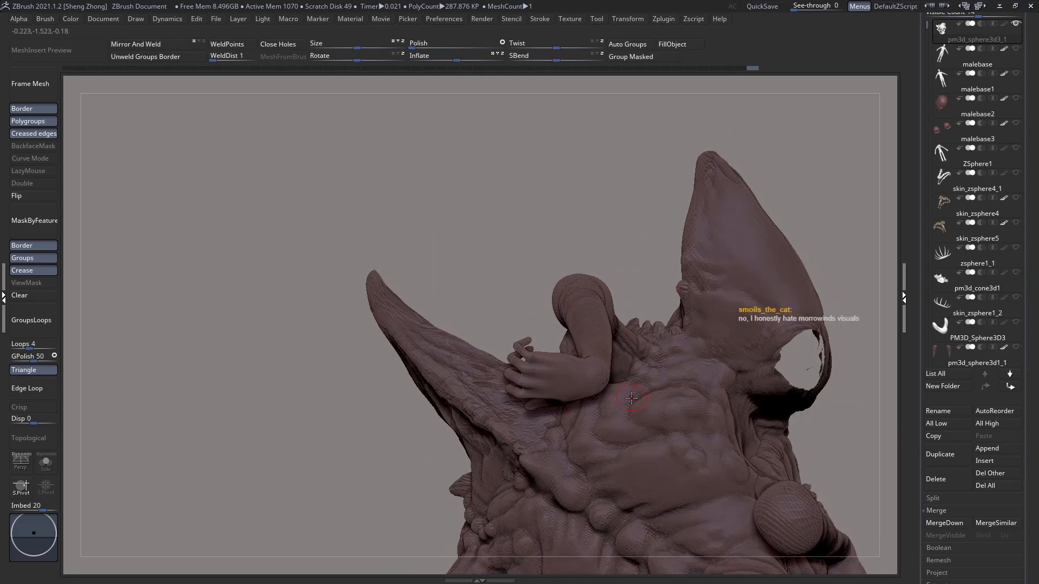
right_drag(643, 396, 611, 382)
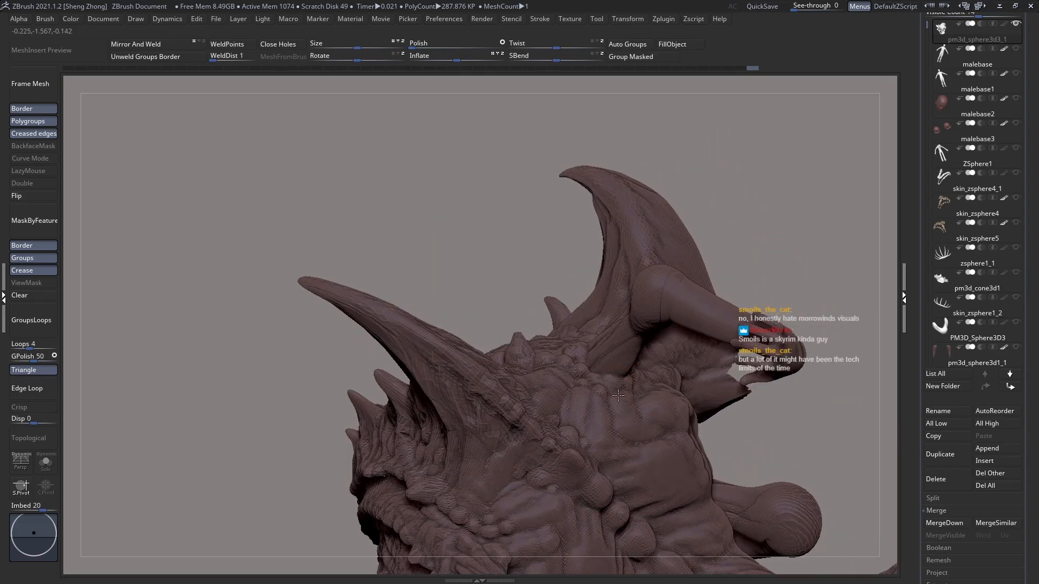
drag(622, 387, 620, 393)
right_drag(620, 393, 602, 376)
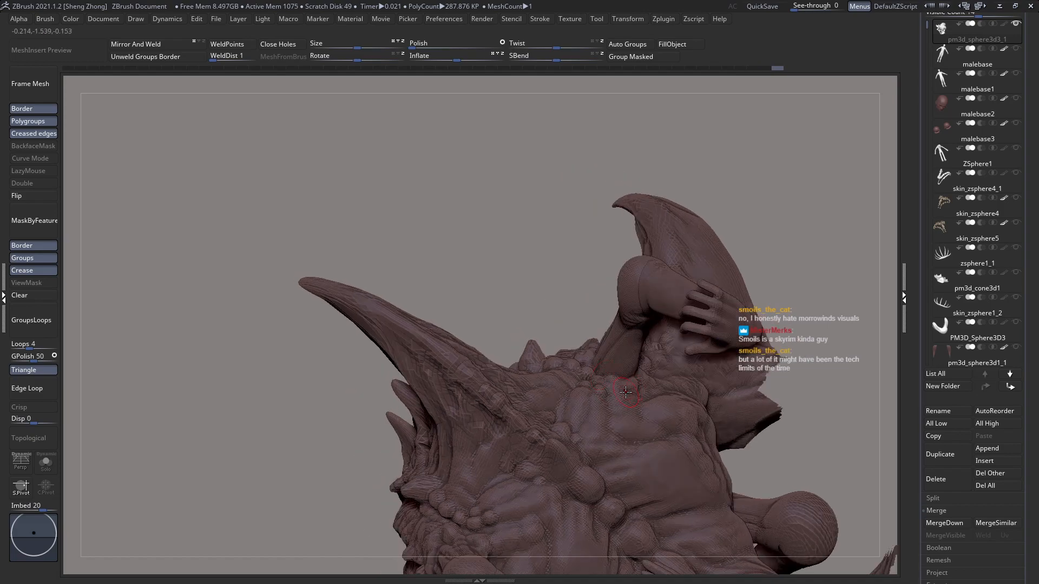
drag(626, 372, 617, 410)
right_drag(623, 441, 661, 483)
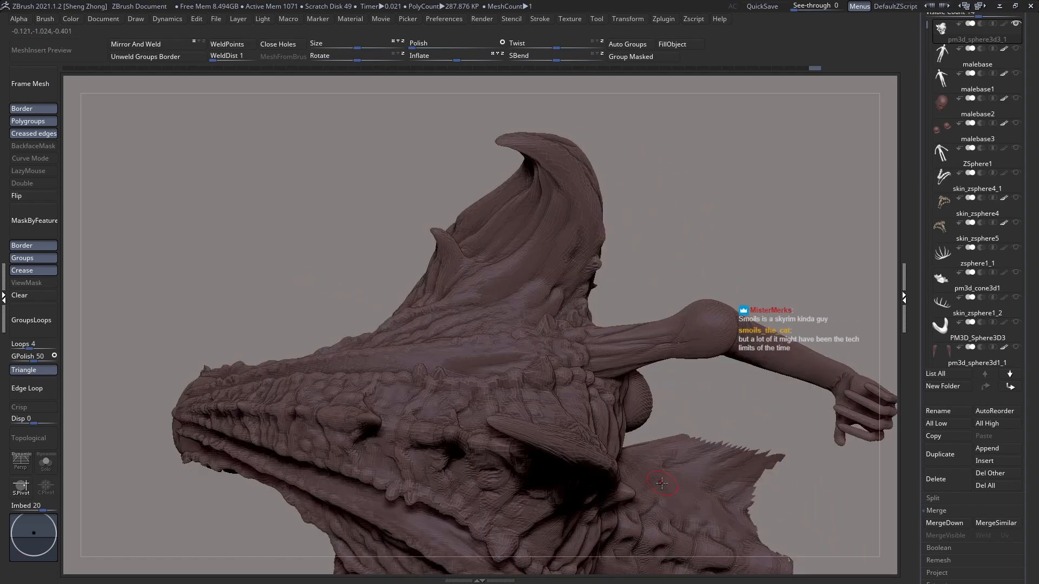
Step: Layer clay strands from the top of the opposite rear arm joint onto the ridged shoulder surface in front of it
right_drag(581, 371, 572, 367)
drag(597, 378, 607, 400)
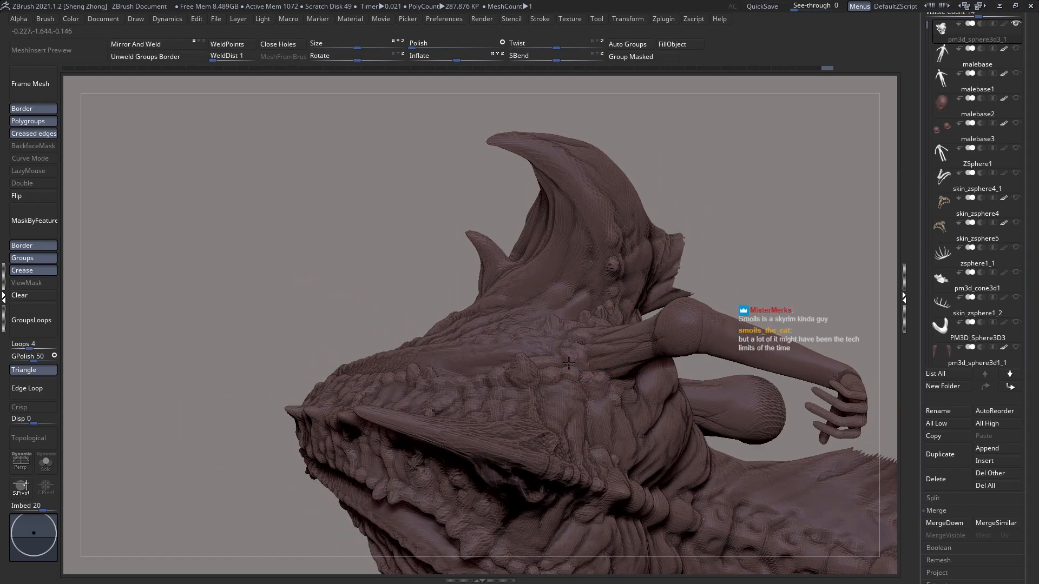
right_drag(556, 401, 506, 312)
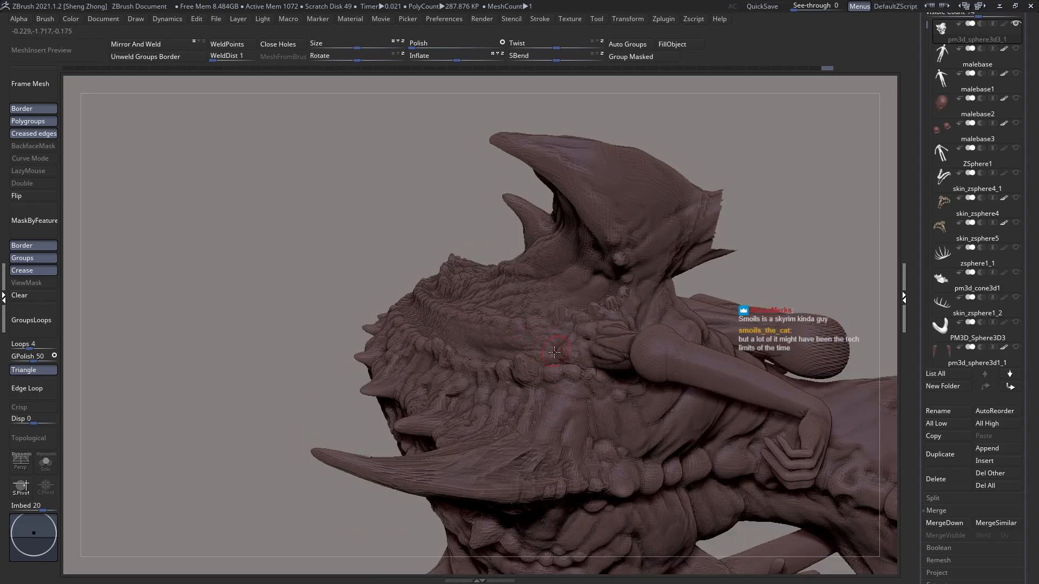
drag(554, 350, 560, 354)
mouse_move(547, 311)
right_down()
mouse_move(575, 347)
mouse_move(571, 326)
right_up()
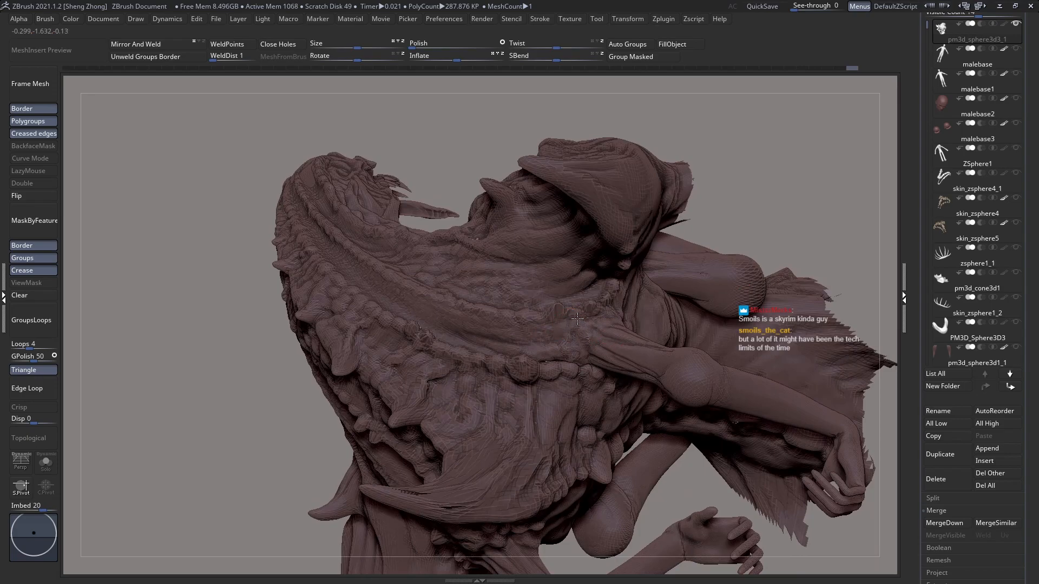
drag(606, 315, 526, 331)
right_drag(524, 360, 523, 346)
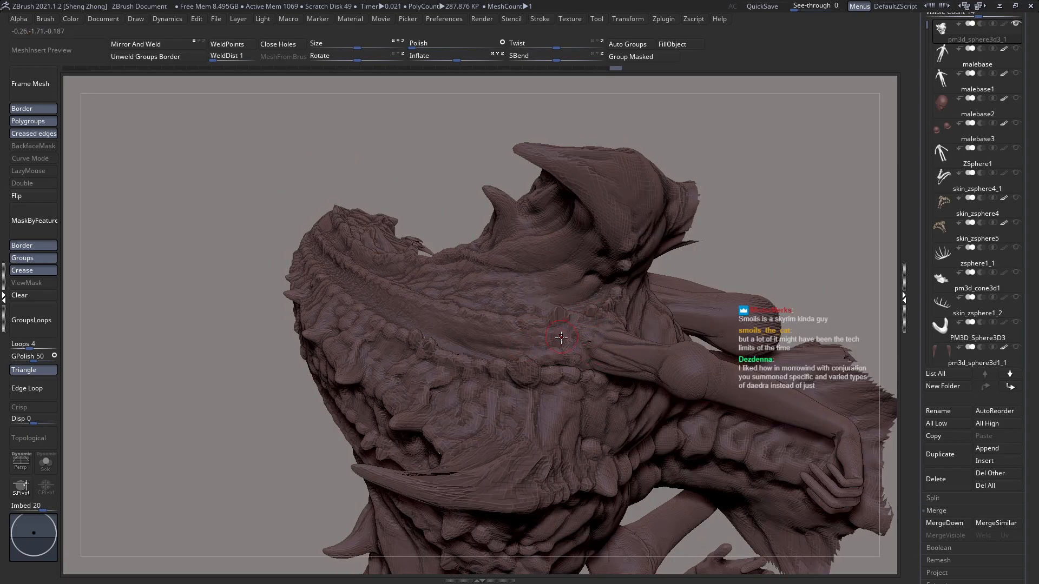
Step: Blend the opposite rear arm joint into the flank with clay strokes toward the base of the horned shoulder plate
drag(571, 324, 558, 328)
right_drag(622, 333, 592, 336)
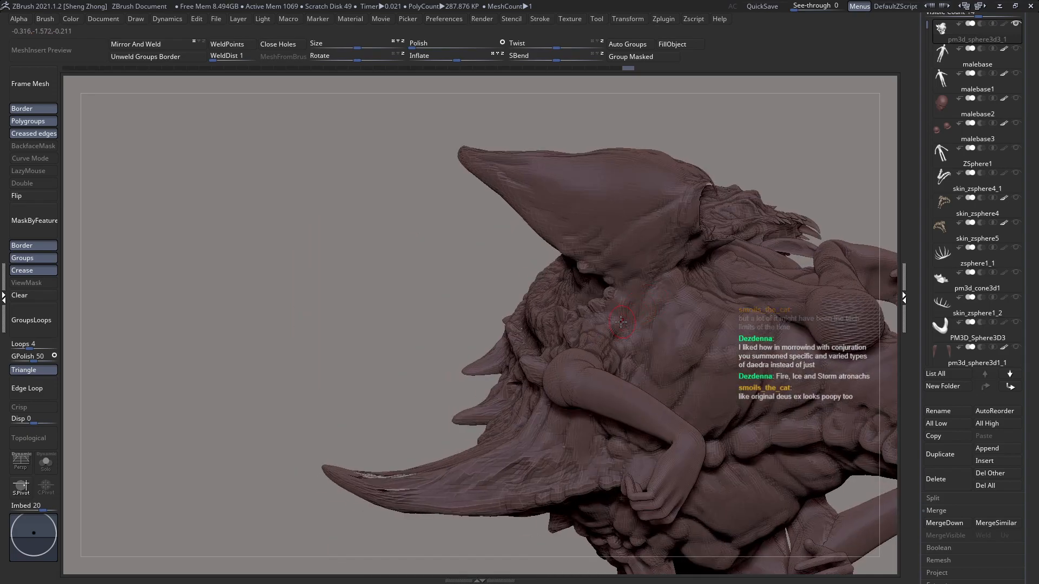
drag(618, 318, 620, 307)
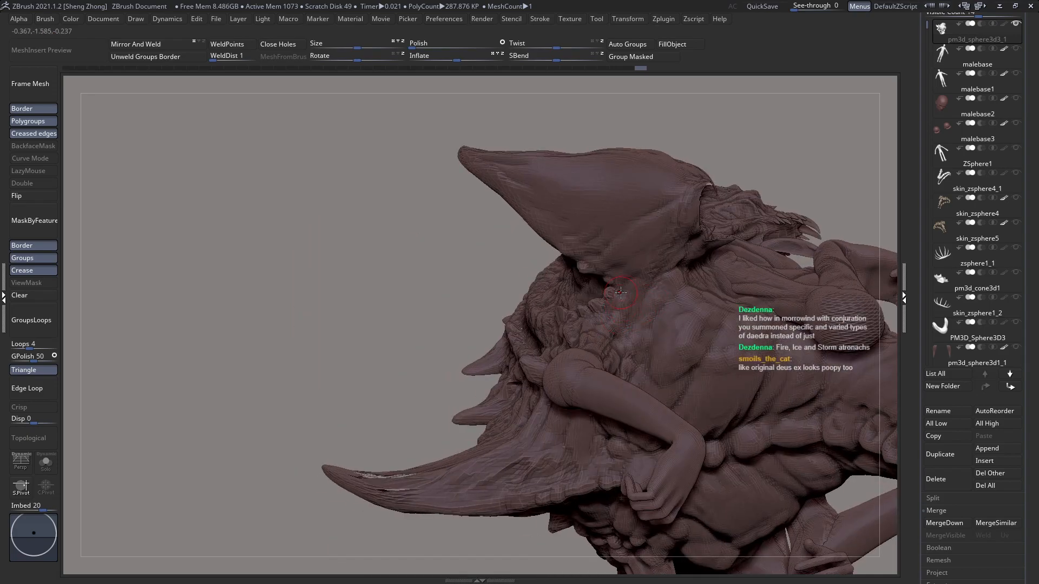
drag(626, 317, 636, 312)
drag(633, 319, 633, 343)
right_drag(627, 357, 615, 371)
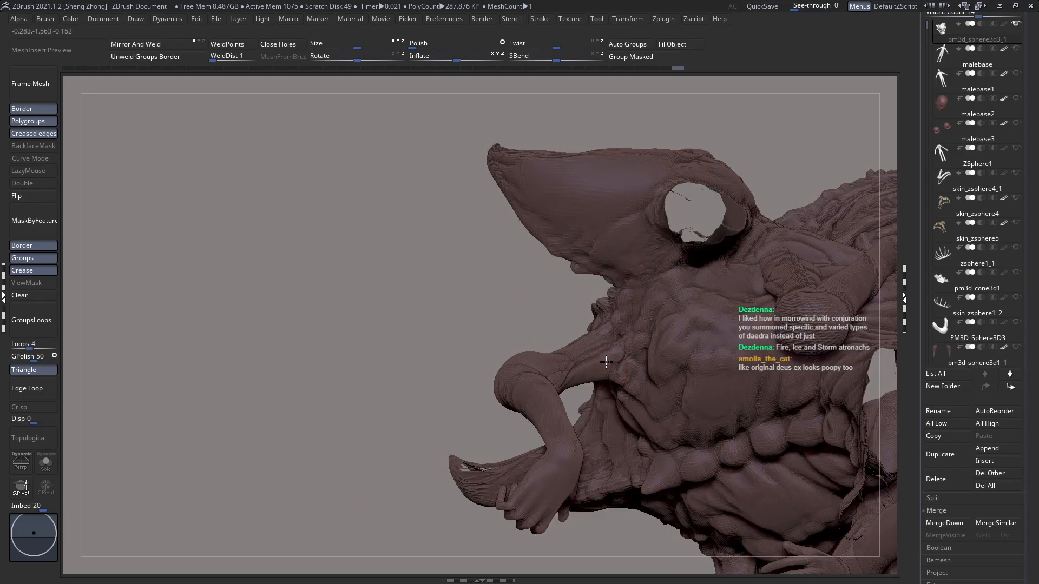
Step: Sculpt clay folds around the rear arm joint, carrying them into the flank and down into the armpit
drag(575, 374, 605, 354)
right_drag(575, 384, 581, 333)
drag(598, 398, 643, 401)
right_drag(643, 401, 648, 397)
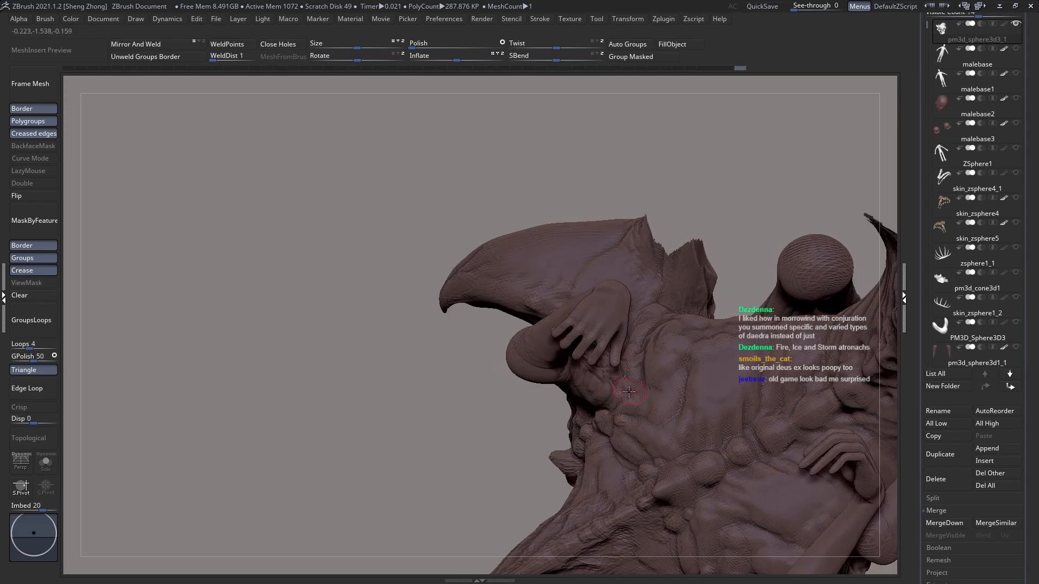
drag(614, 406, 647, 425)
mouse_move(647, 425)
right_down()
mouse_move(662, 405)
mouse_move(614, 401)
right_up()
right_drag(594, 438, 584, 380)
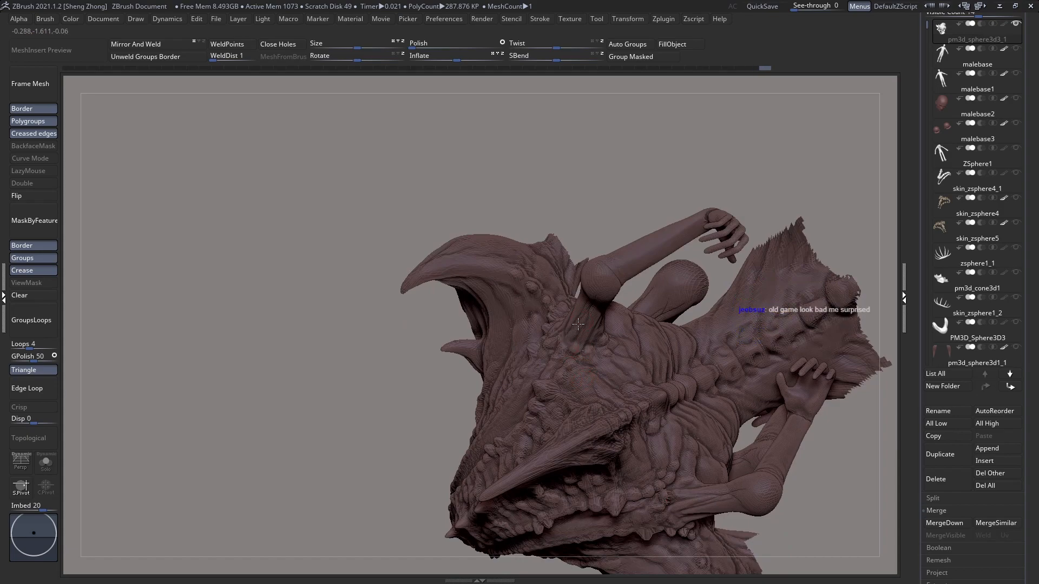
Step: Layer muscle strands from the base of the rear arm onto the back muscles beside the joint
right_drag(585, 343, 608, 347)
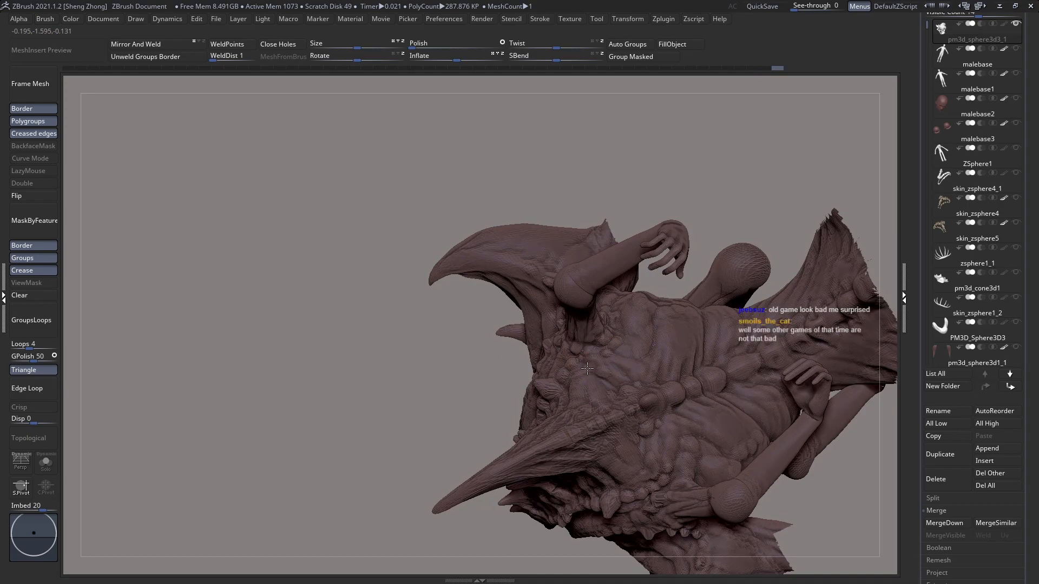
right_click(605, 338)
click(607, 338)
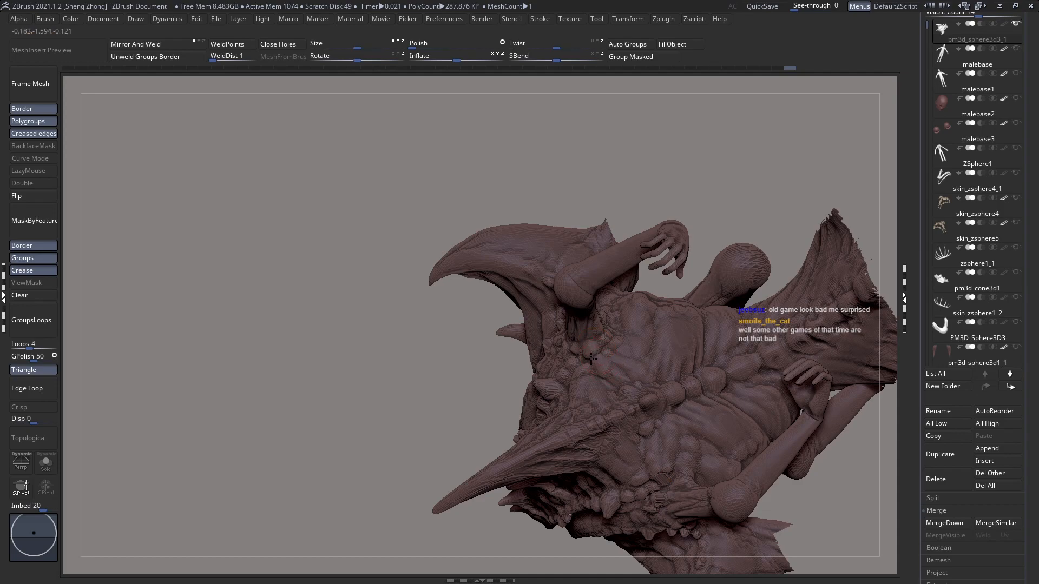
right_drag(591, 364, 573, 328)
drag(566, 344, 570, 354)
right_drag(570, 354, 579, 361)
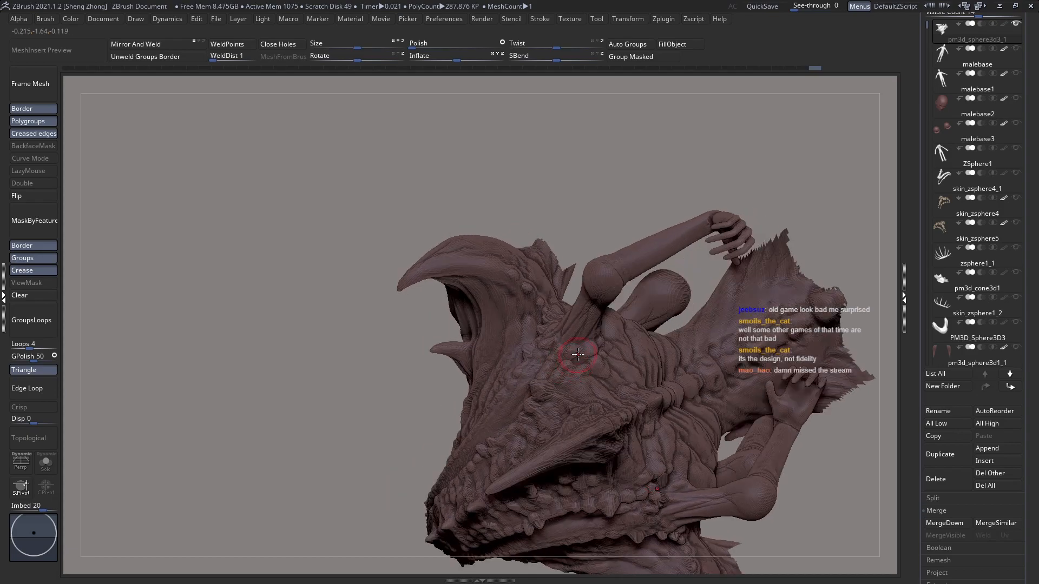
Step: Build up lumpy skin folds on the upper back between the rear arm and the beaded spine
mouse_move(582, 362)
mouse_down()
mouse_move(557, 373)
mouse_move(577, 383)
mouse_up()
right_drag(574, 385, 588, 375)
mouse_move(588, 374)
mouse_down()
mouse_move(580, 378)
mouse_move(609, 395)
mouse_up()
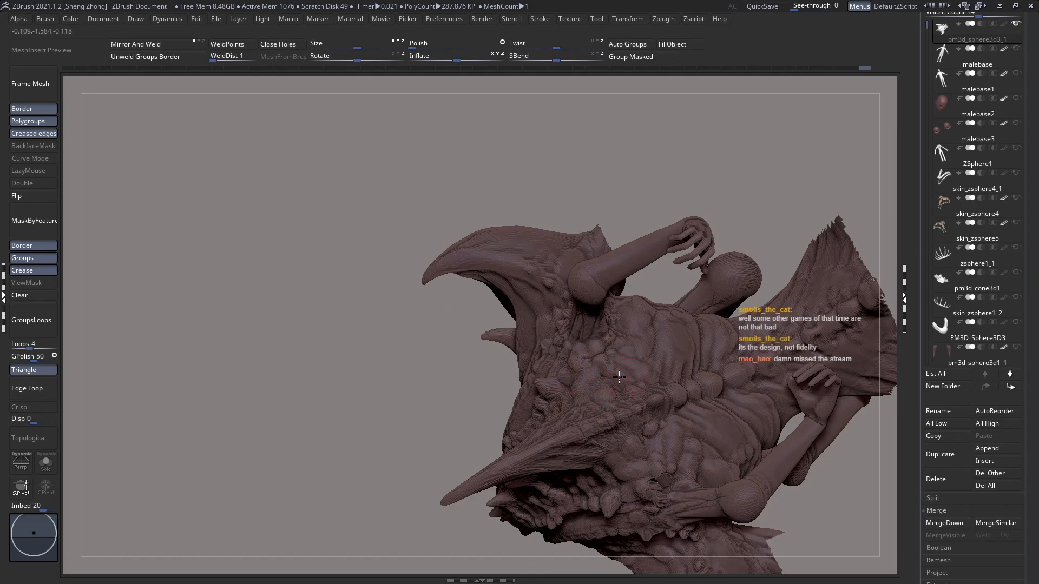
mouse_move(629, 389)
mouse_down()
mouse_move(627, 404)
mouse_move(640, 393)
mouse_up()
right_drag(637, 400, 622, 388)
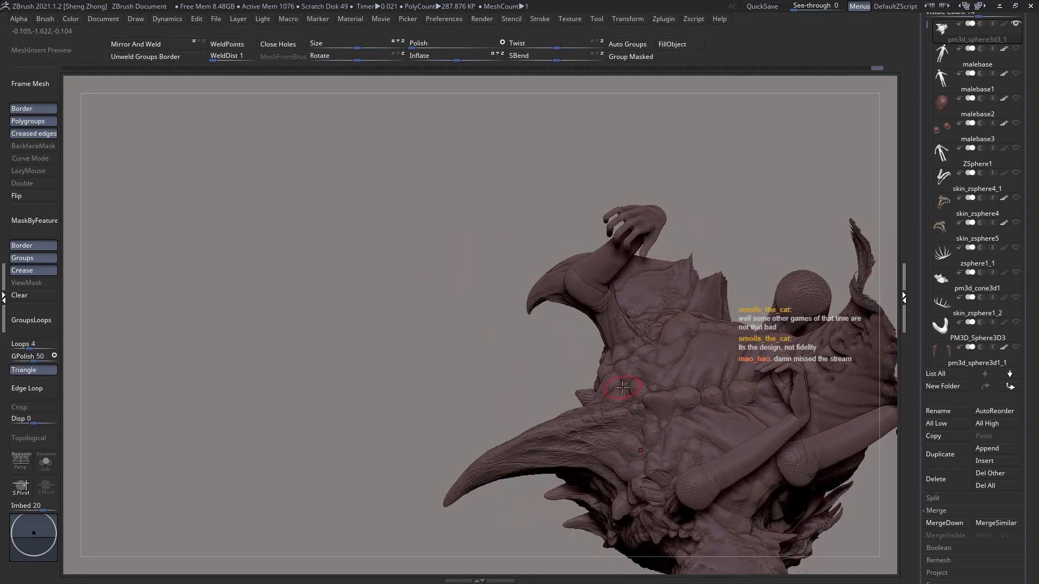
Step: Add clay bumps where the base of the large back horn meets the beaded spine
drag(640, 413, 634, 424)
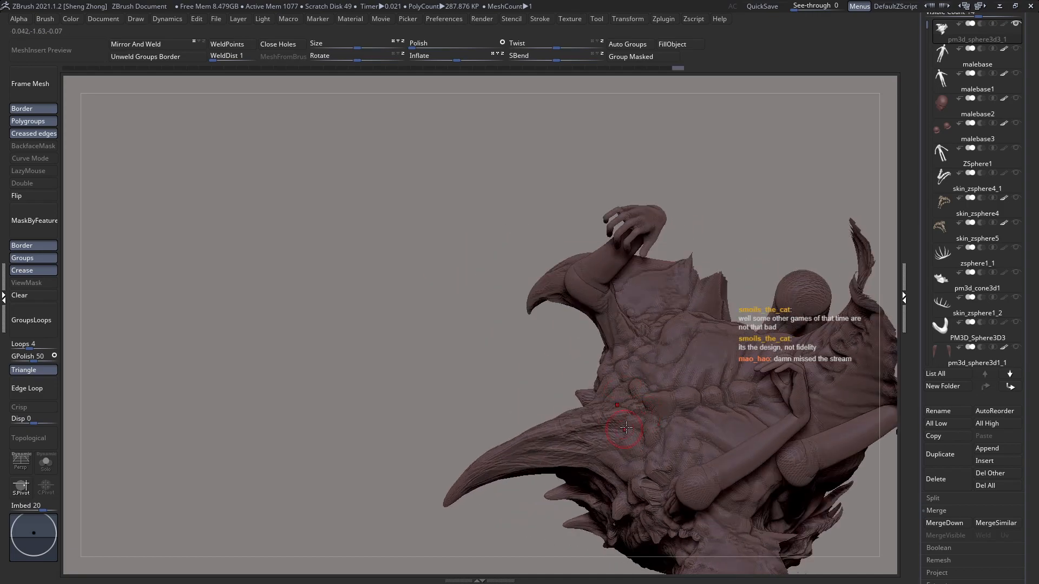
right_drag(625, 425, 642, 395)
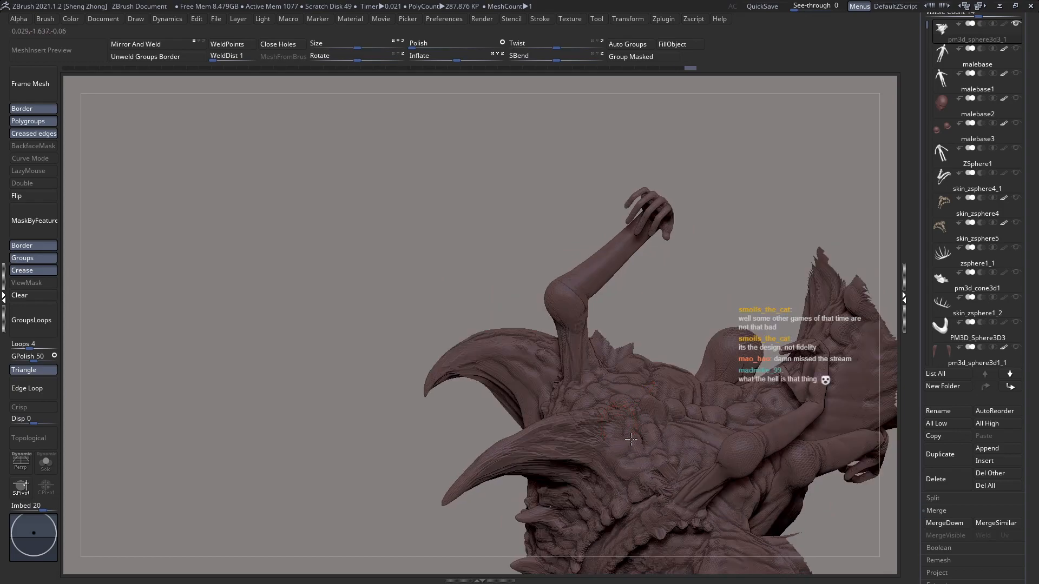
right_drag(598, 443, 604, 418)
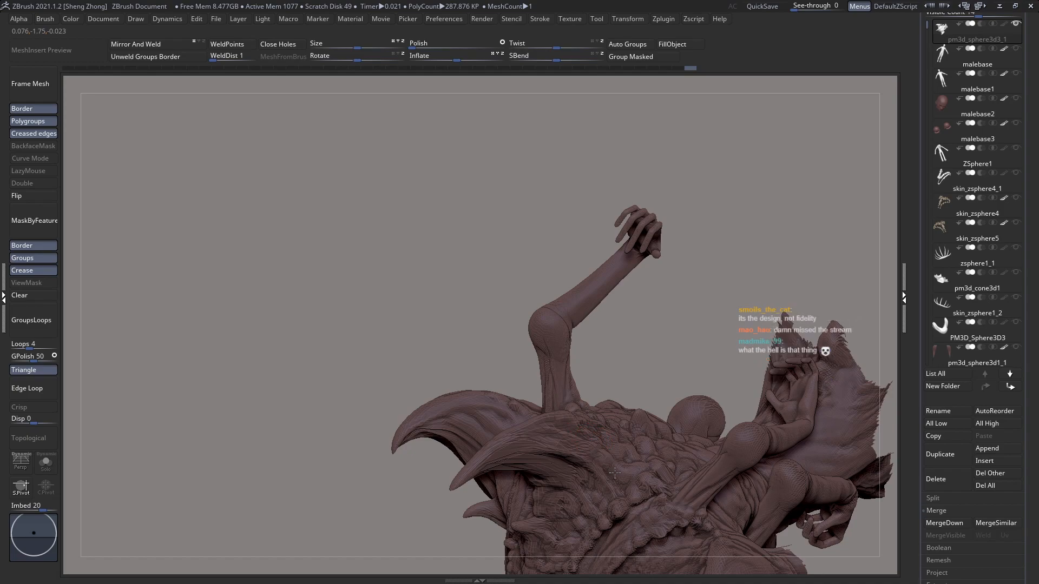
mouse_move(564, 336)
right_down()
mouse_move(569, 303)
mouse_move(598, 317)
mouse_move(522, 347)
mouse_move(575, 414)
mouse_move(522, 401)
mouse_move(570, 326)
mouse_move(543, 347)
mouse_move(556, 372)
right_up()
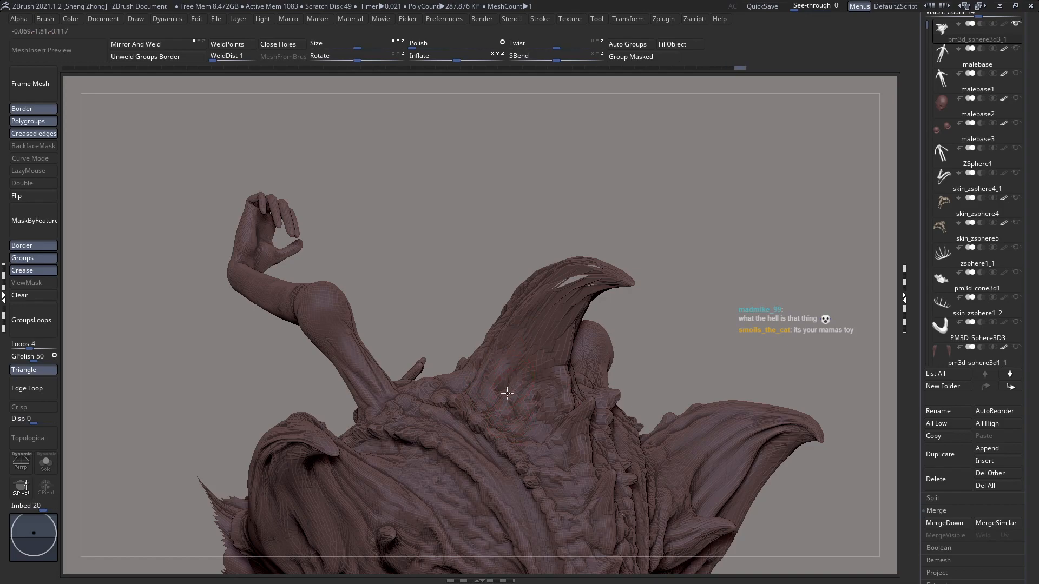
Step: Run clay strands from the large back horn down into the ridged surface at its root
right_drag(499, 429, 483, 374)
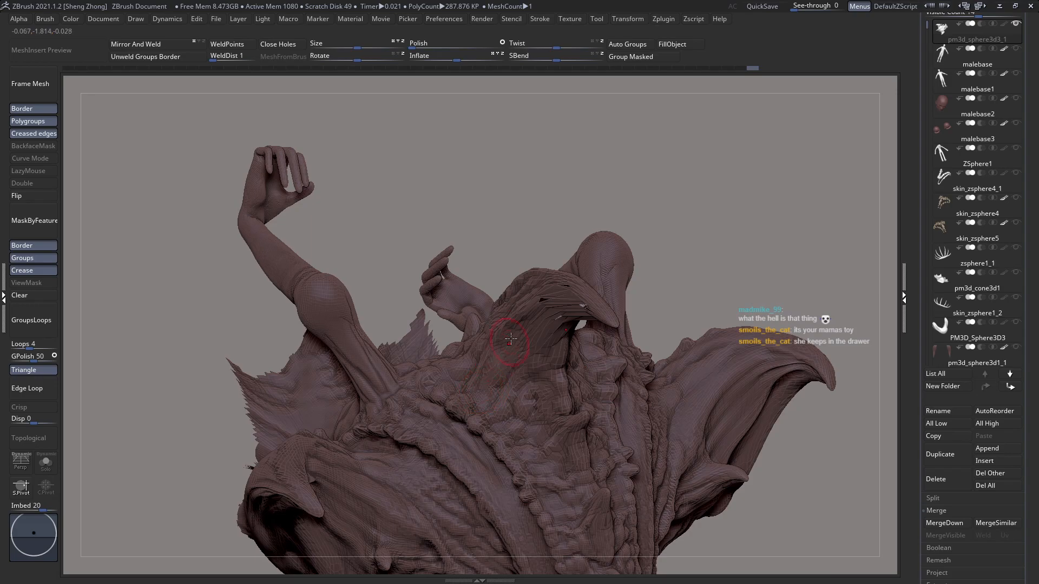
right_drag(525, 344, 487, 346)
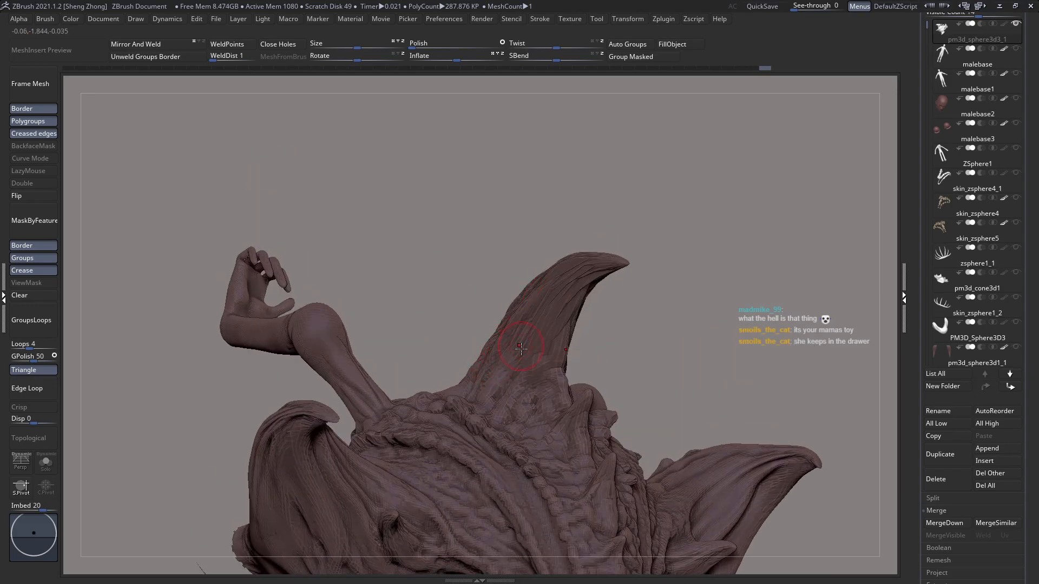
mouse_move(503, 393)
right_down()
mouse_move(512, 401)
mouse_move(517, 382)
right_up()
right_drag(525, 474, 638, 310)
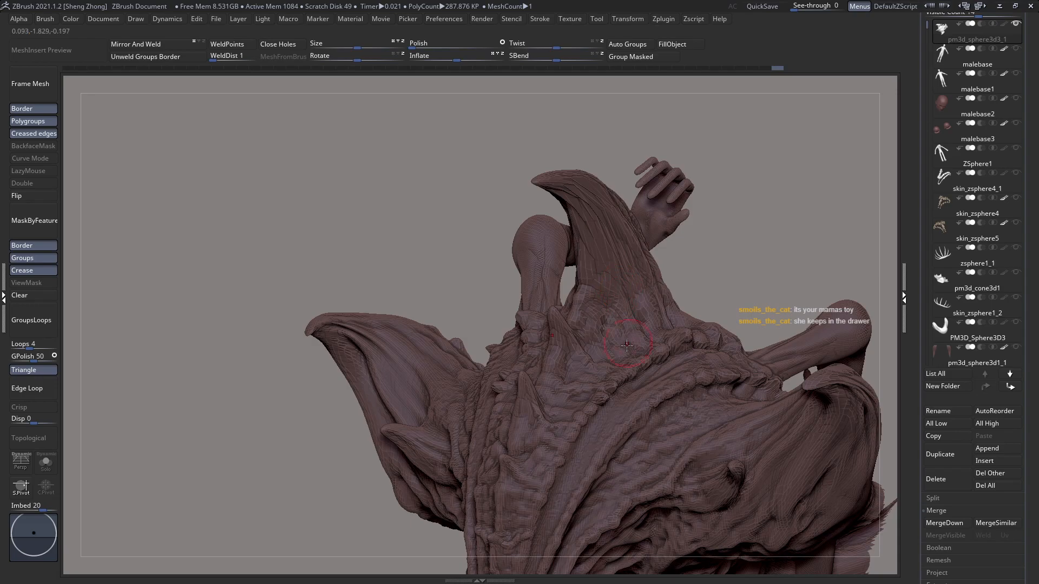
Step: Blend the opposite side of the back horn's root into the ridged skin around it
drag(604, 361, 603, 356)
mouse_move(605, 350)
right_down()
mouse_move(601, 295)
mouse_move(622, 344)
mouse_move(473, 301)
right_up()
right_drag(541, 276, 600, 303)
mouse_move(601, 303)
alt+right_down()
mouse_move(563, 257)
mouse_move(546, 361)
mouse_move(494, 352)
mouse_move(541, 346)
mouse_move(568, 324)
alt+right_up()
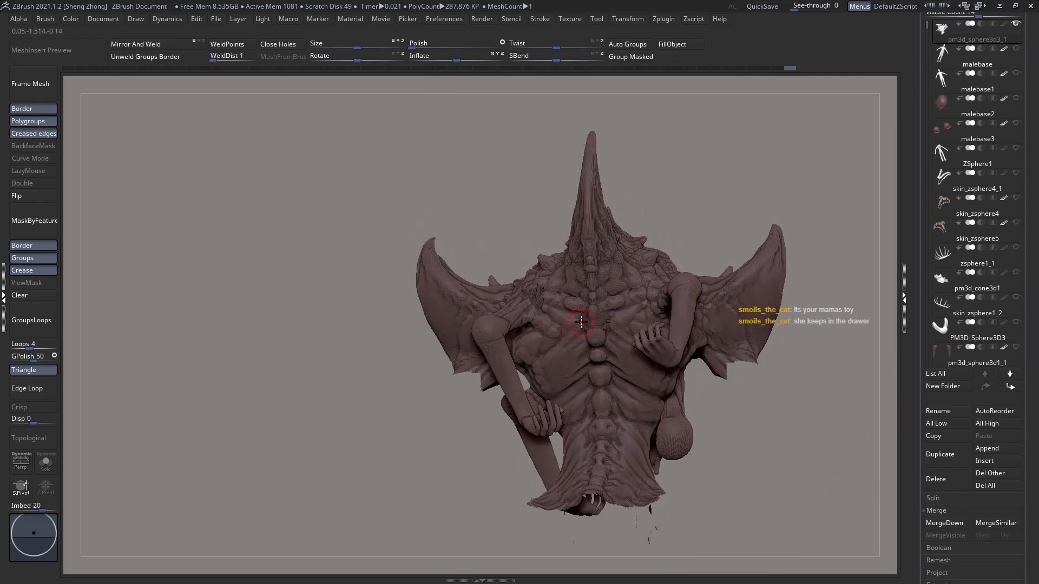
Step: Refine the muscle folds across the upper back on both sides of the spine, between the arm joints
mouse_move(554, 331)
right_down()
mouse_move(538, 314)
mouse_move(559, 300)
mouse_move(528, 292)
right_up()
drag(527, 284, 541, 299)
right_drag(540, 317, 567, 351)
mouse_move(658, 343)
ctrl+right_down()
mouse_move(624, 334)
mouse_move(679, 348)
mouse_move(675, 319)
ctrl+right_up()
mouse_move(563, 325)
ctrl+right_down()
mouse_move(568, 372)
mouse_move(586, 341)
mouse_move(584, 356)
mouse_move(533, 315)
mouse_move(589, 303)
mouse_move(550, 336)
mouse_move(501, 338)
ctrl+right_up()
ctrl+right_drag(501, 338, 514, 373)
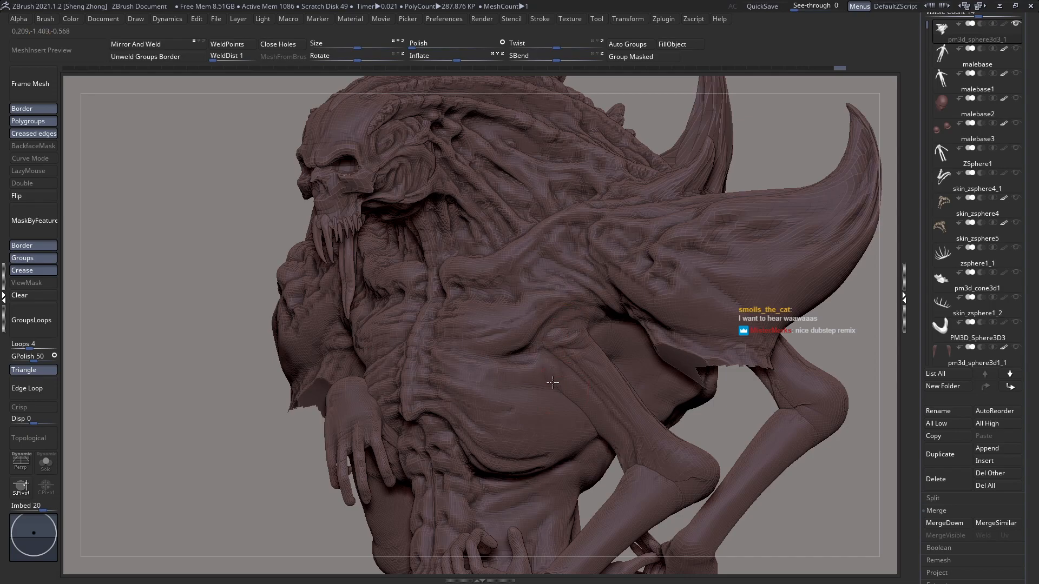
Step: Blend the upper ends of both front arms into the chest and armpits beneath the shoulder plates
mouse_move(566, 378)
right_down()
mouse_move(536, 379)
mouse_move(511, 338)
right_up()
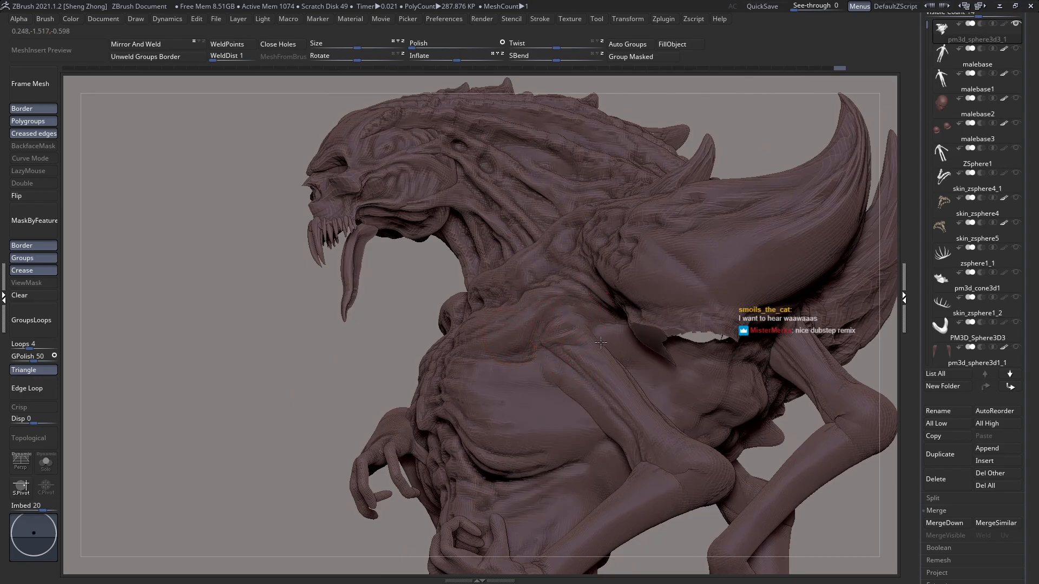
right_drag(620, 336, 632, 341)
right_drag(319, 370, 362, 362)
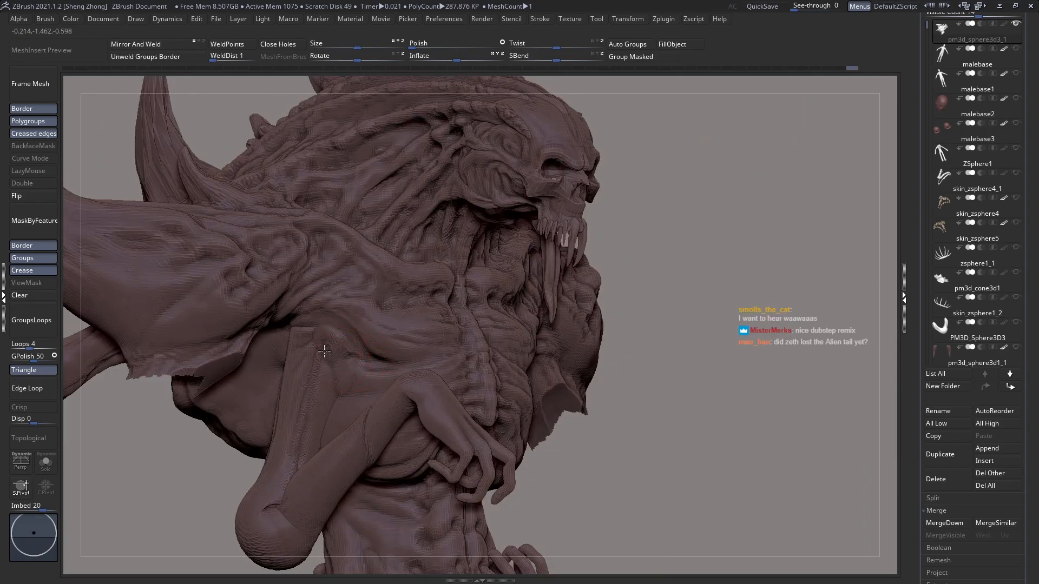
mouse_move(320, 325)
right_down()
mouse_move(331, 301)
mouse_move(314, 323)
right_up()
right_drag(313, 302, 312, 302)
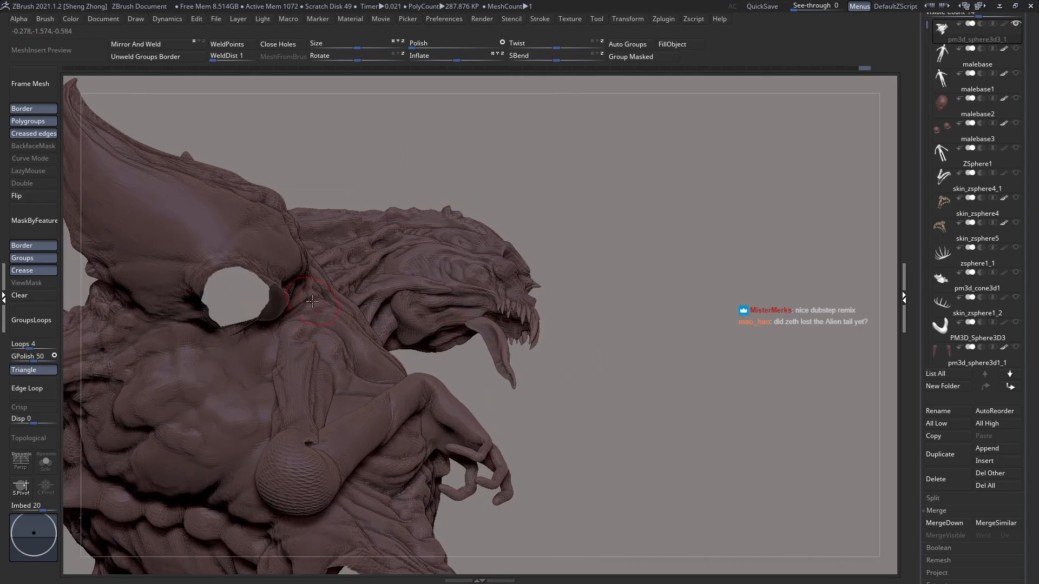
right_drag(297, 344, 256, 366)
Step: Sculpt clay forms onto the front of the horned shoulder plate near its root
key(space)
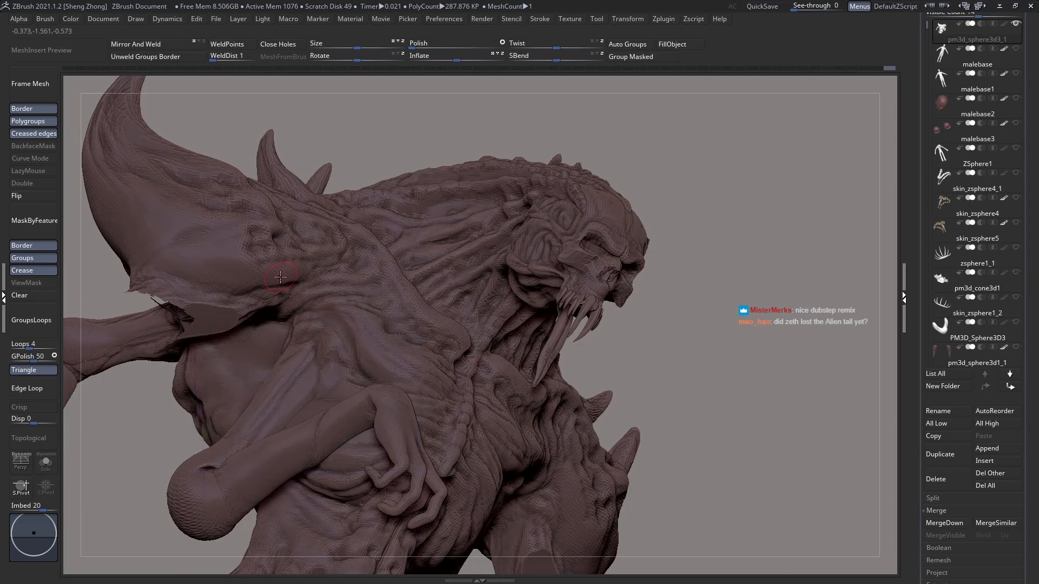
right_drag(270, 287, 269, 286)
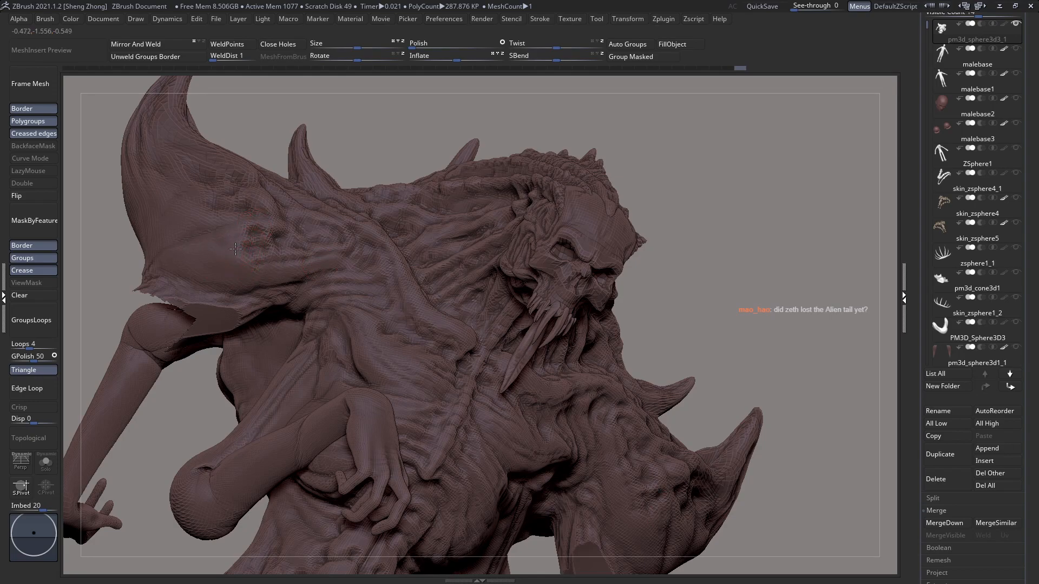
drag(252, 265, 254, 256)
key(space)
key(s)
mouse_move(251, 318)
right_down()
mouse_move(241, 331)
mouse_move(267, 334)
mouse_move(242, 341)
mouse_move(379, 375)
mouse_move(355, 347)
mouse_move(336, 372)
mouse_move(332, 345)
mouse_move(382, 368)
mouse_move(575, 385)
mouse_move(399, 328)
mouse_move(400, 303)
mouse_move(412, 315)
right_up()
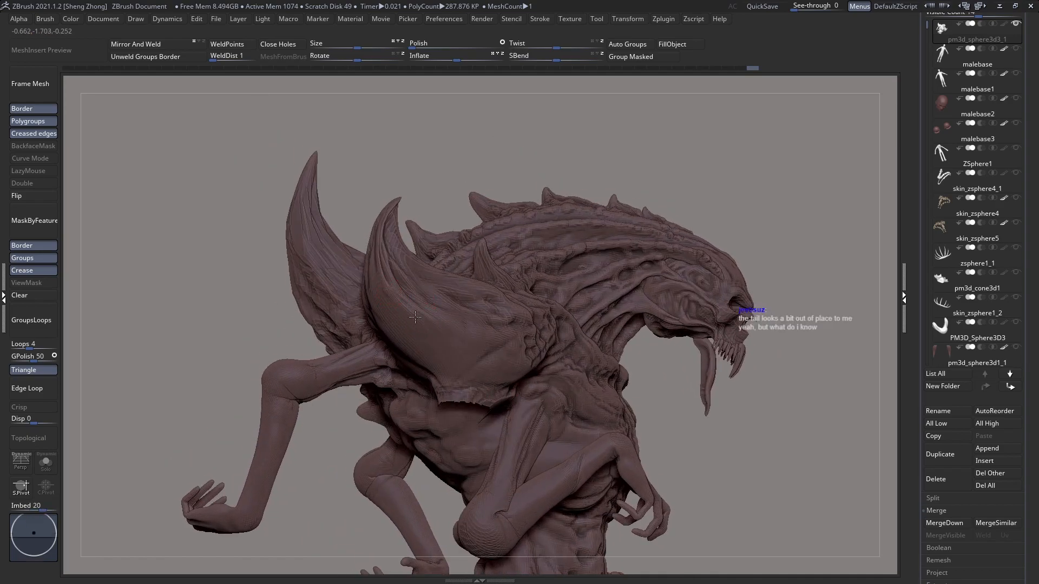
Step: Stroke clay over the outer face of the horned shoulder plate, undoing the stray stroke made along the way
ctrl+right_drag(448, 355, 344, 287)
ctrl+shift+click(618, 460)
alt+right_drag(562, 450, 581, 370)
key(ctrl+z)
ctrl+right_drag(525, 291, 638, 275)
ctrl+right_drag(638, 275, 642, 322)
alt+right_drag(633, 254, 485, 301)
alt+right_drag(401, 241, 434, 273)
Step: Sculpt long flowing ridges over the rear and outer face of the shoulder plate toward its horn tip
key(space)
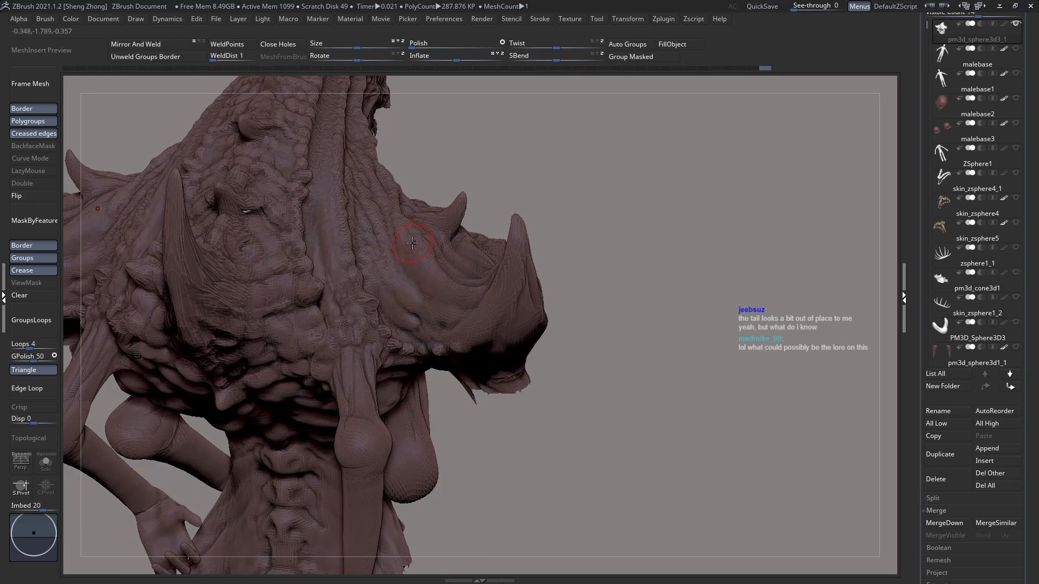
shift+right_drag(438, 281, 440, 283)
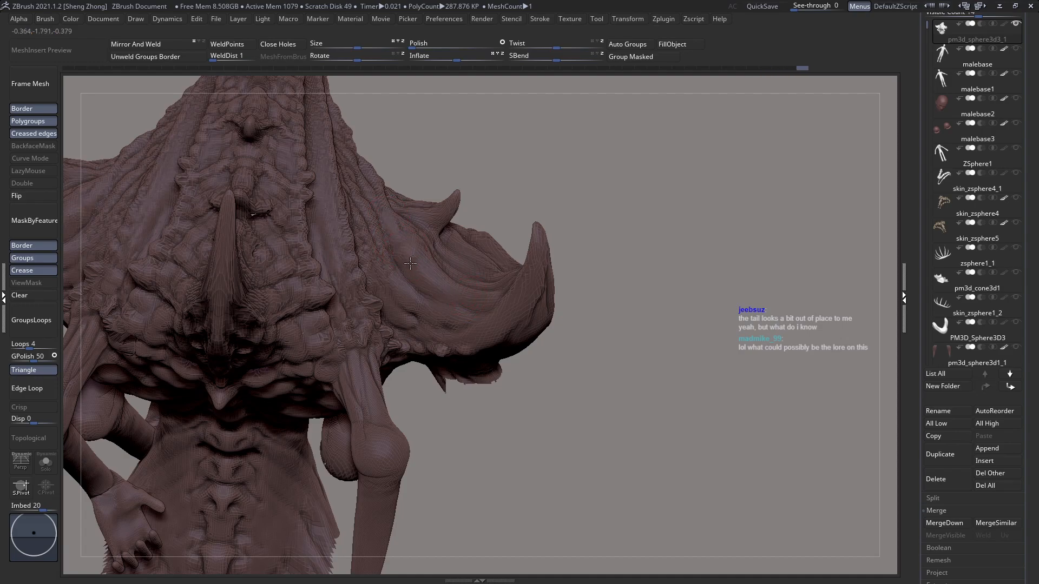
right_drag(467, 291, 403, 282)
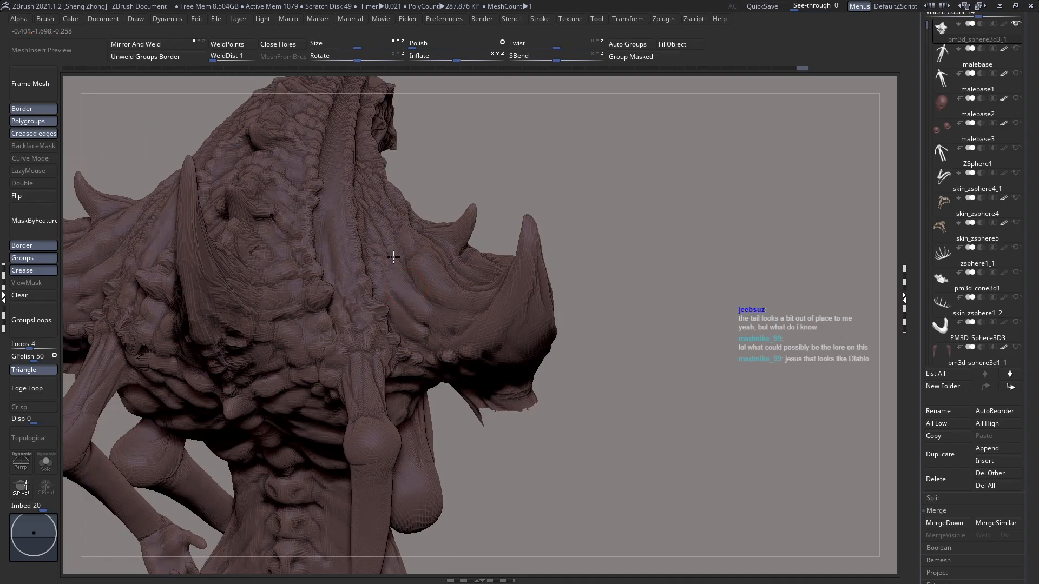
mouse_move(428, 342)
right_down()
mouse_move(419, 327)
mouse_move(451, 323)
mouse_move(345, 248)
mouse_move(412, 297)
mouse_move(373, 329)
right_up()
ctrl+right_drag(477, 299, 381, 339)
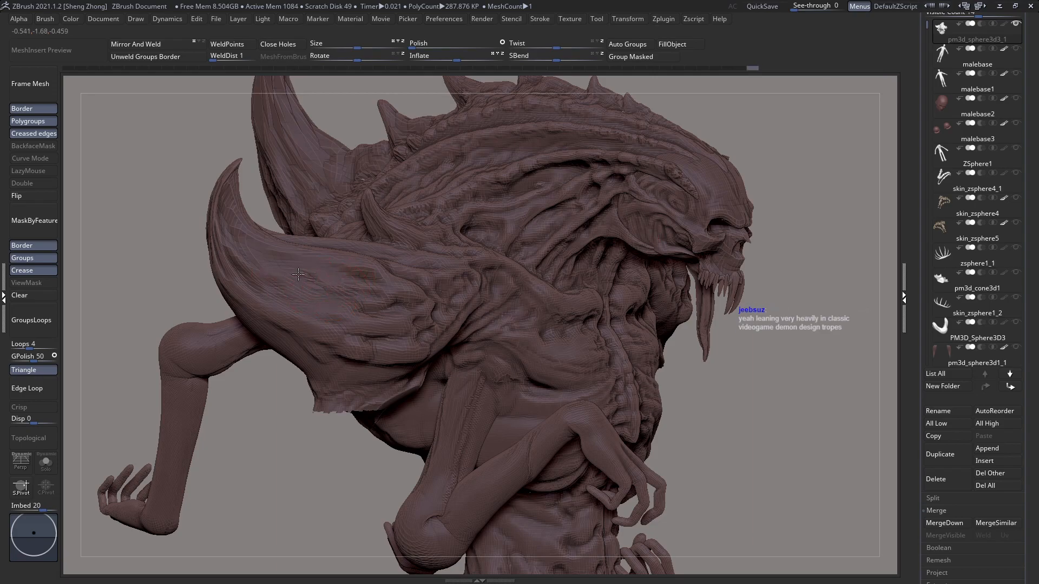
Step: Add fibrous streaks to the front of the shoulder plate, from its horn toward the shoulder
right_drag(245, 264, 245, 264)
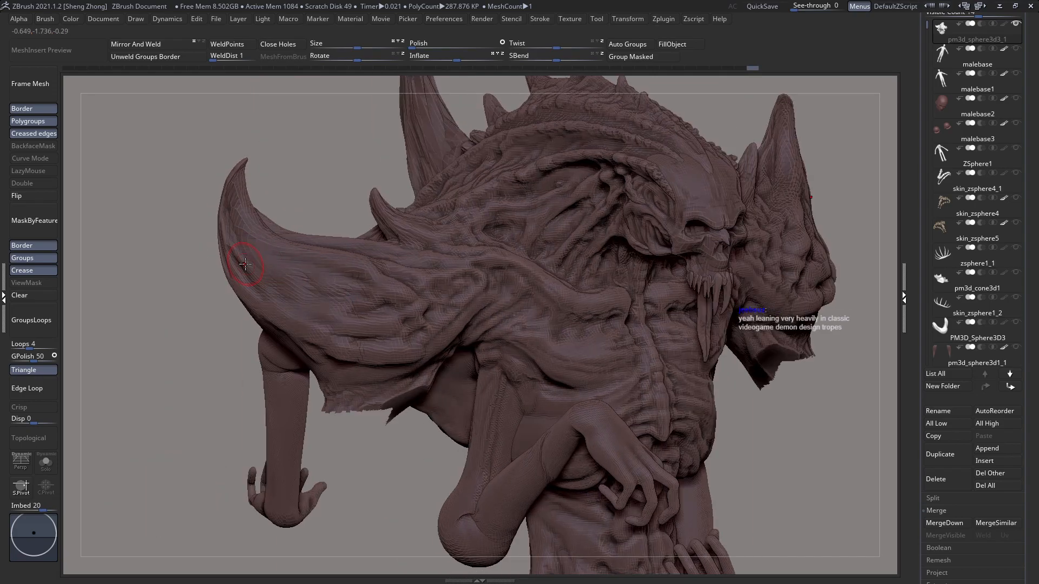
right_drag(361, 270, 362, 273)
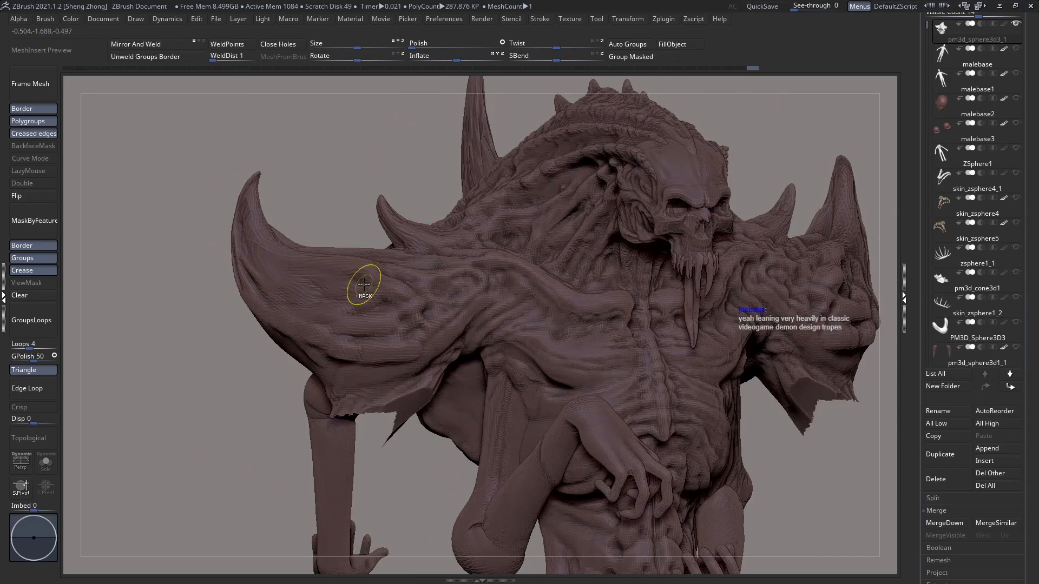
right_drag(360, 276, 375, 355)
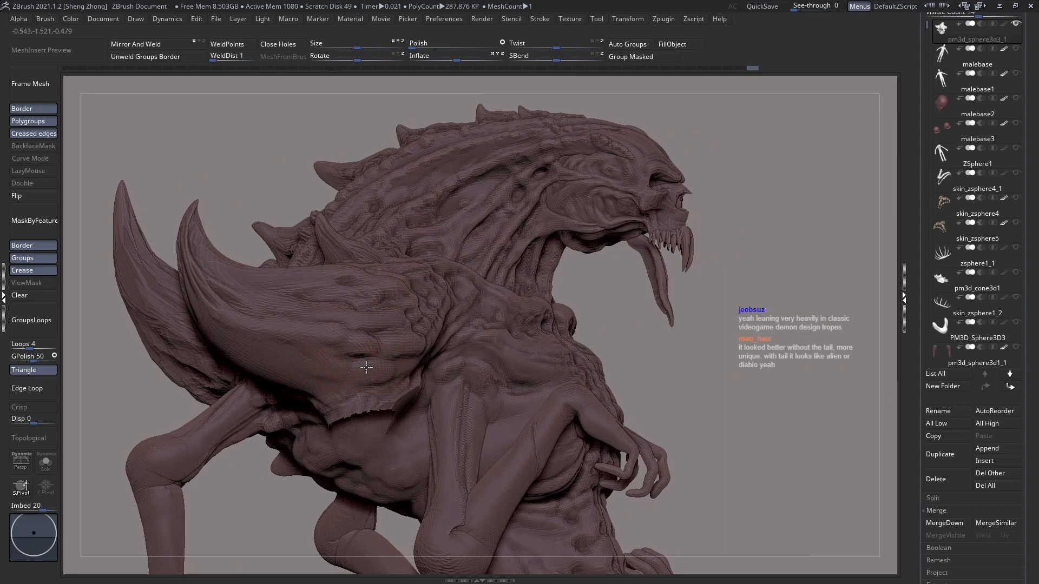
Step: Detail the lower part of the shoulder plate with grooves and folds leading into the armpit
right_click(398, 331)
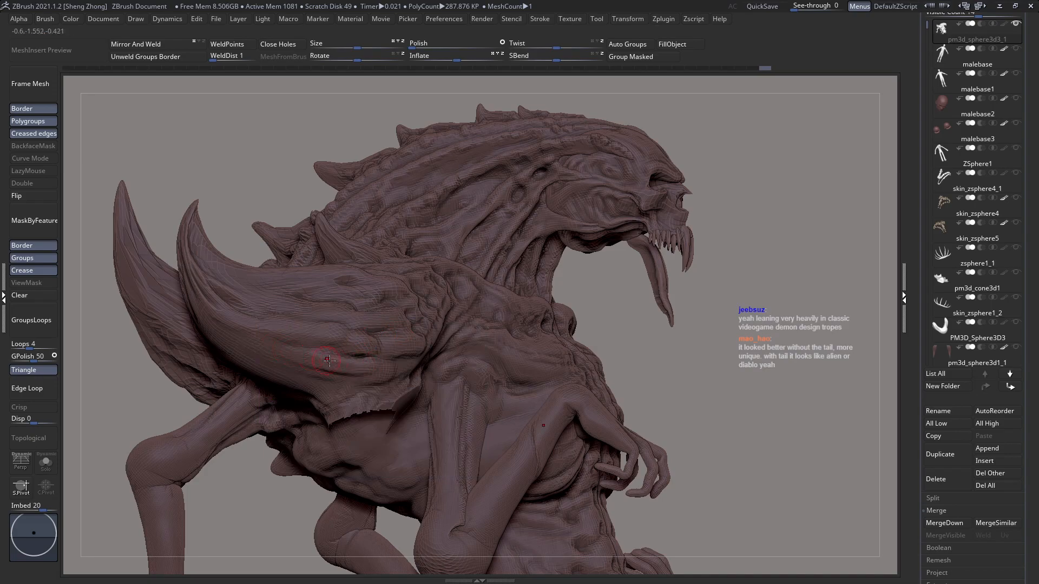
right_drag(399, 366, 372, 371)
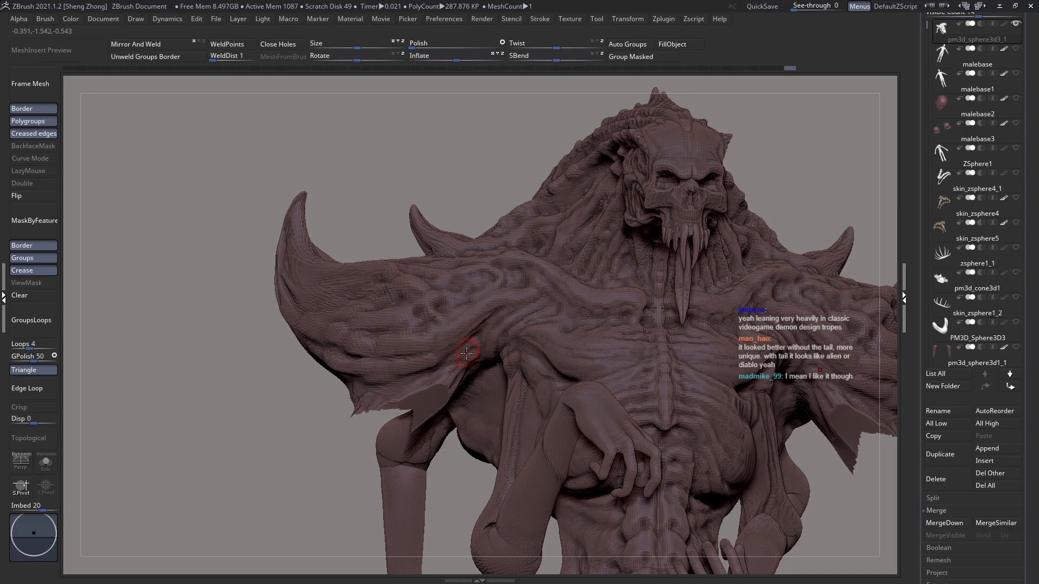
right_drag(463, 352, 471, 358)
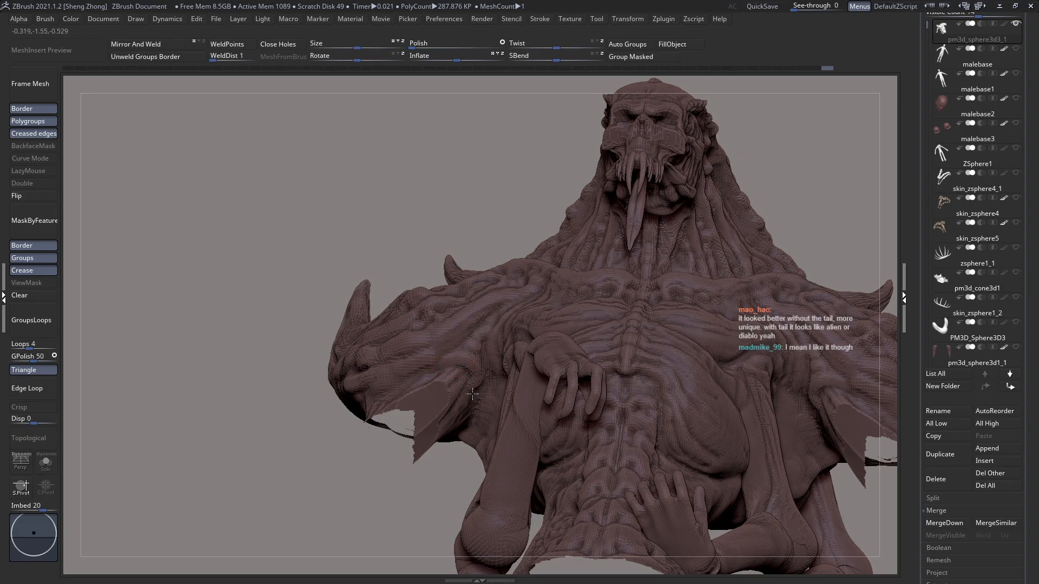
Step: Blend the underside of the shoulder plate into the flank with clay strokes below the open hole
drag(357, 503, 425, 459)
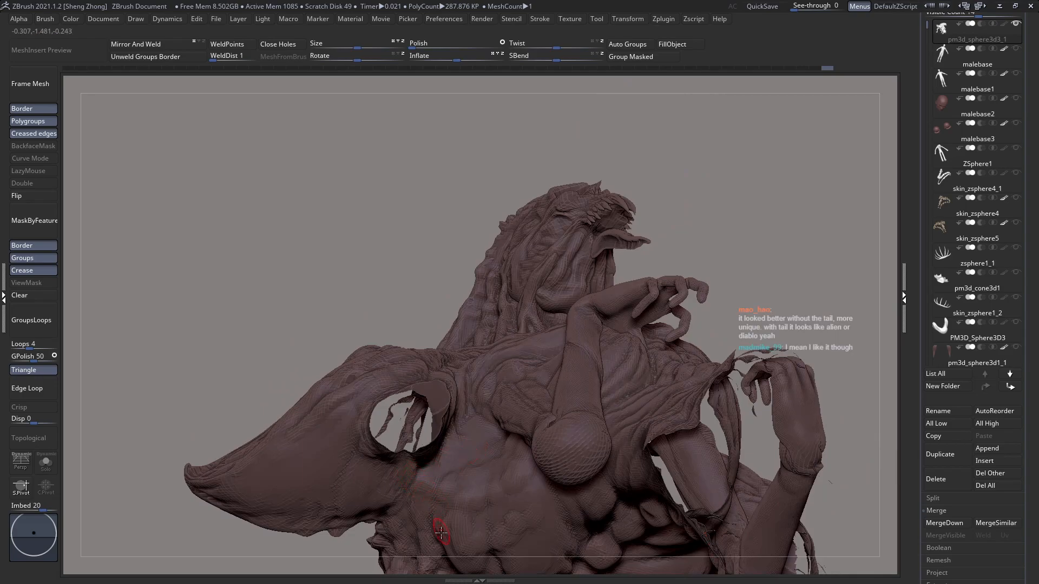
alt+right_drag(456, 480, 466, 397)
ctrl+right_drag(482, 470, 449, 457)
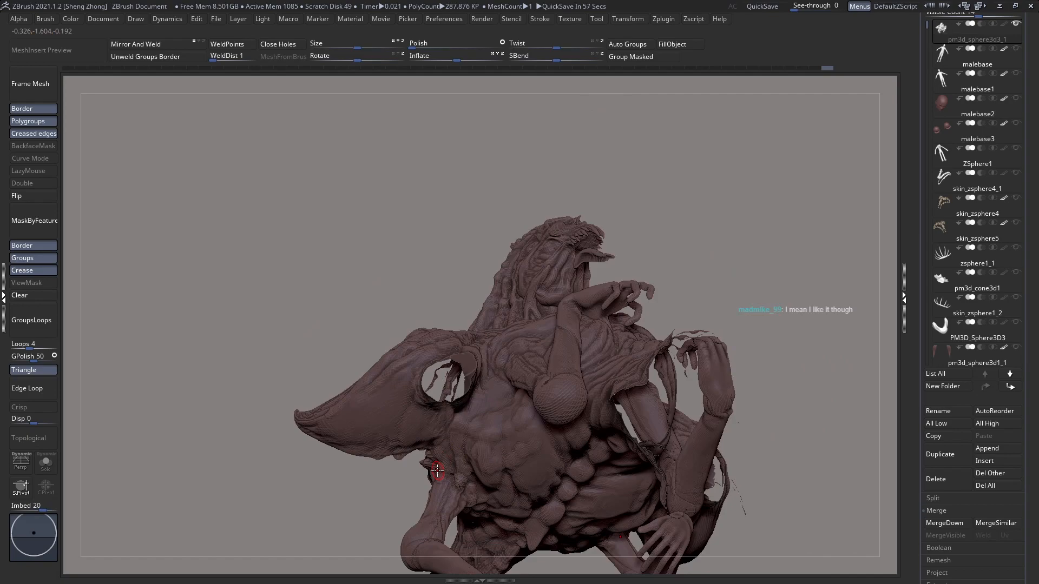
mouse_move(446, 439)
alt+right_down()
mouse_move(452, 370)
mouse_move(403, 289)
alt+right_up()
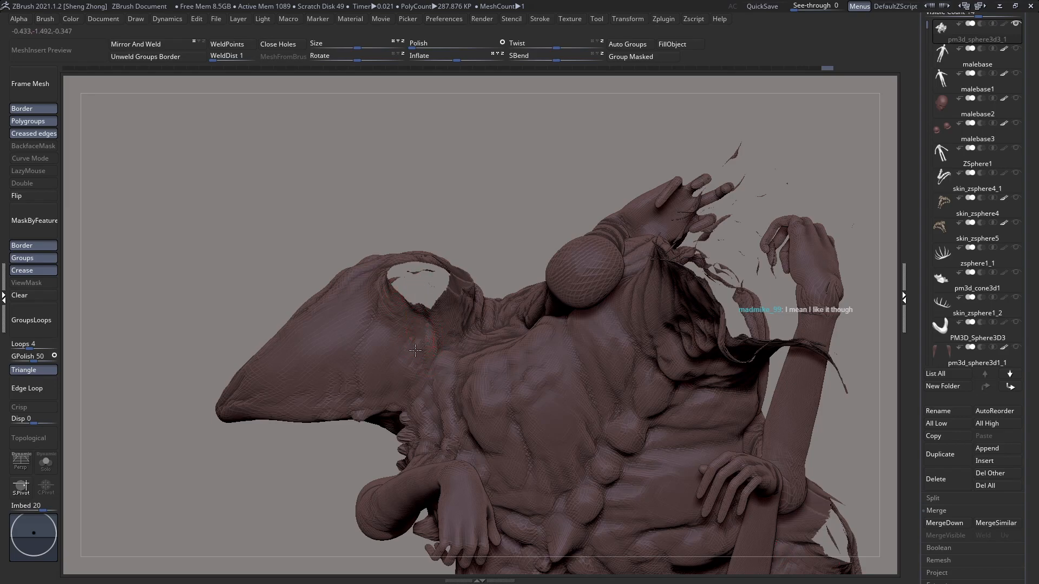
Step: Build up soft folds where the base of the shoulder plate meets the torso and armpit
right_drag(430, 373, 408, 352)
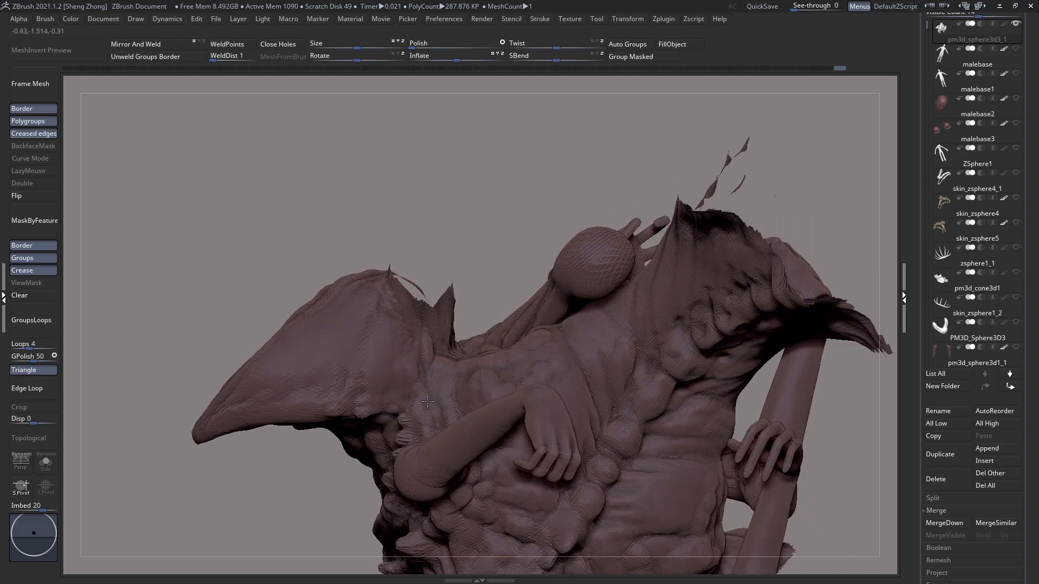
right_drag(426, 401, 403, 363)
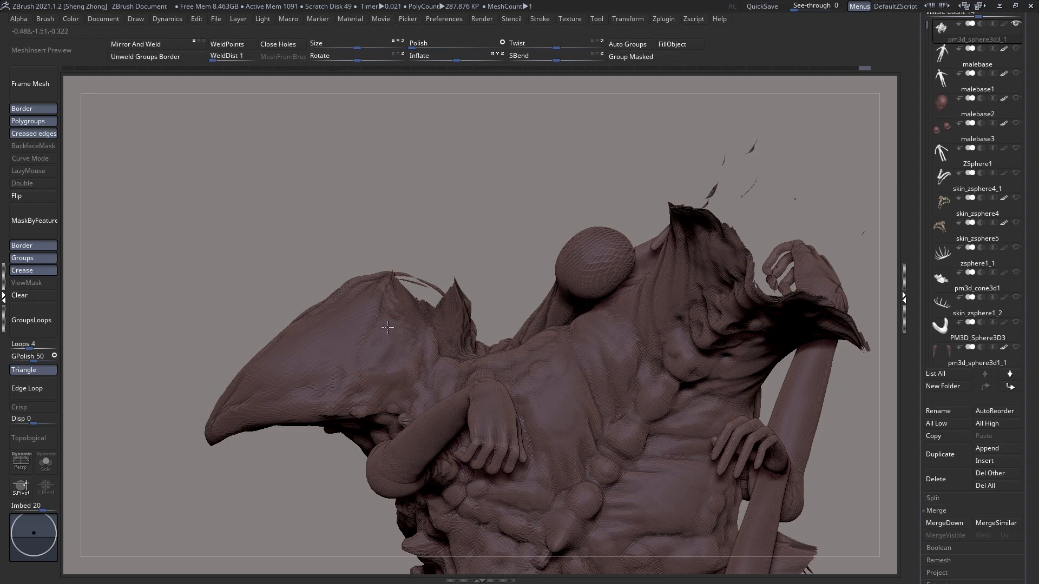
drag(387, 336, 384, 377)
right_drag(384, 377, 370, 352)
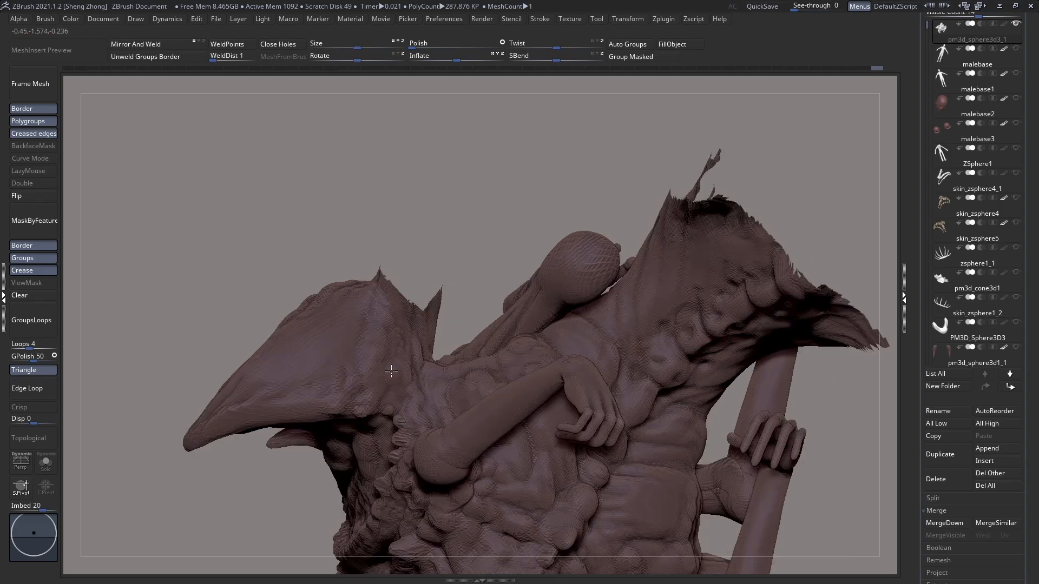
Step: Sculpt shallow swells across the outer face of the shoulder plate, from the horn tip to the upper rim
key(space)
mouse_move(321, 403)
mouse_down()
mouse_move(340, 410)
mouse_move(306, 410)
mouse_up()
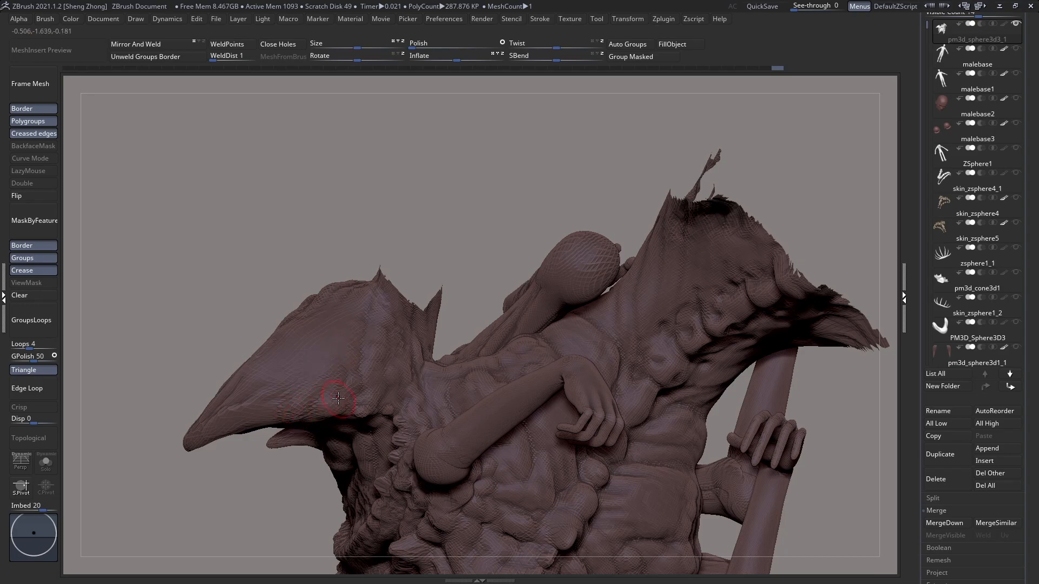
drag(355, 363, 349, 366)
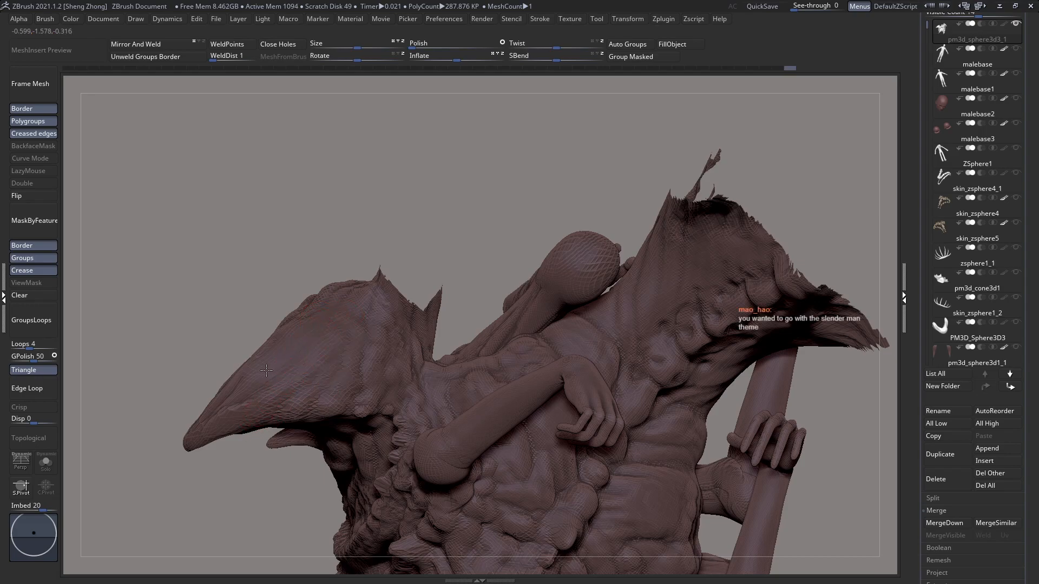
right_drag(335, 331, 344, 297)
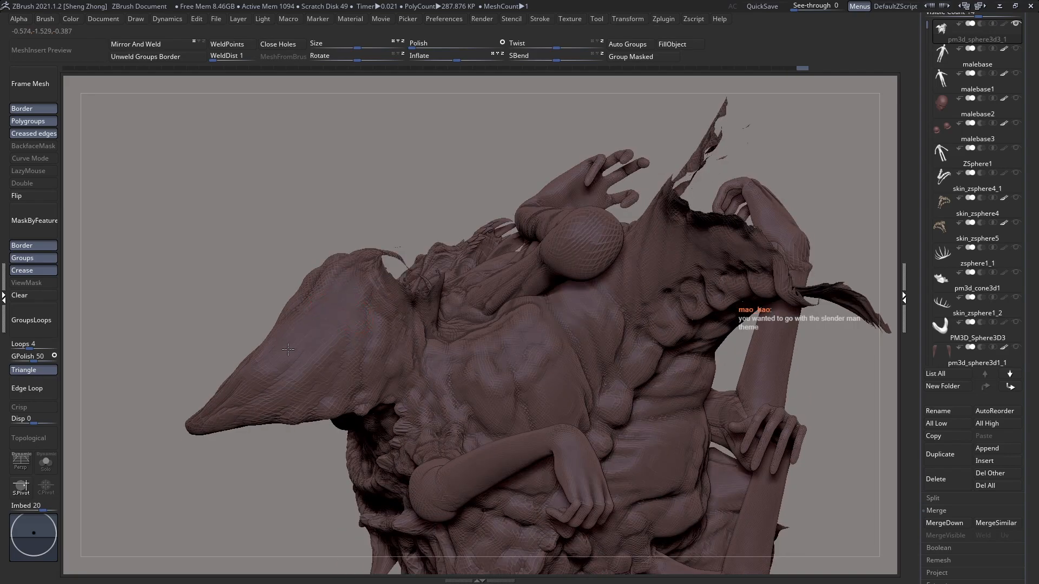
right_drag(351, 295, 352, 316)
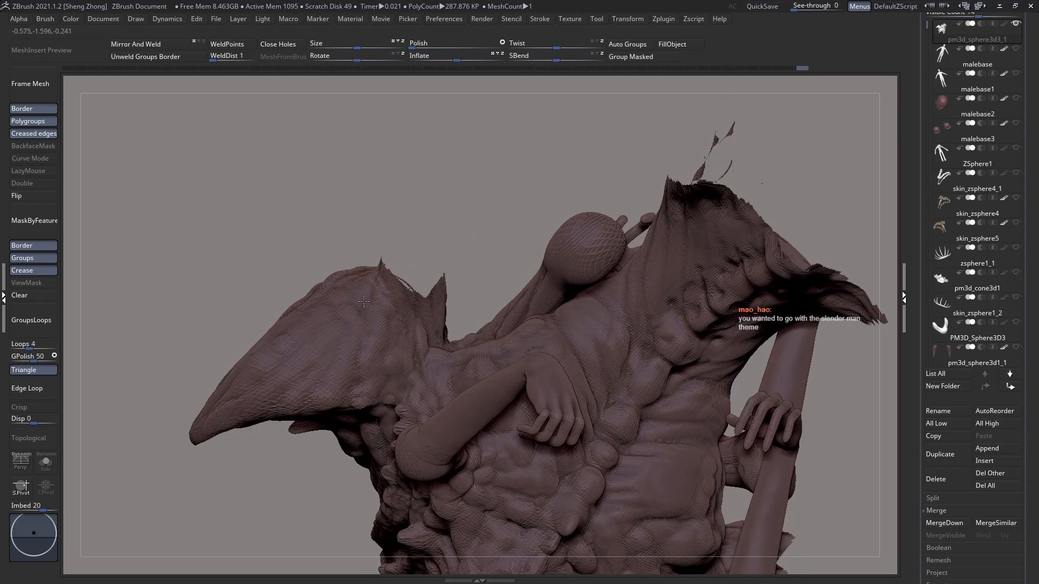
Step: Shape muscle lumps and folds on the back between the shoulder plate and the central row of vertebra knobs
mouse_move(452, 354)
right_down()
mouse_move(431, 350)
mouse_move(456, 374)
right_up()
key(space)
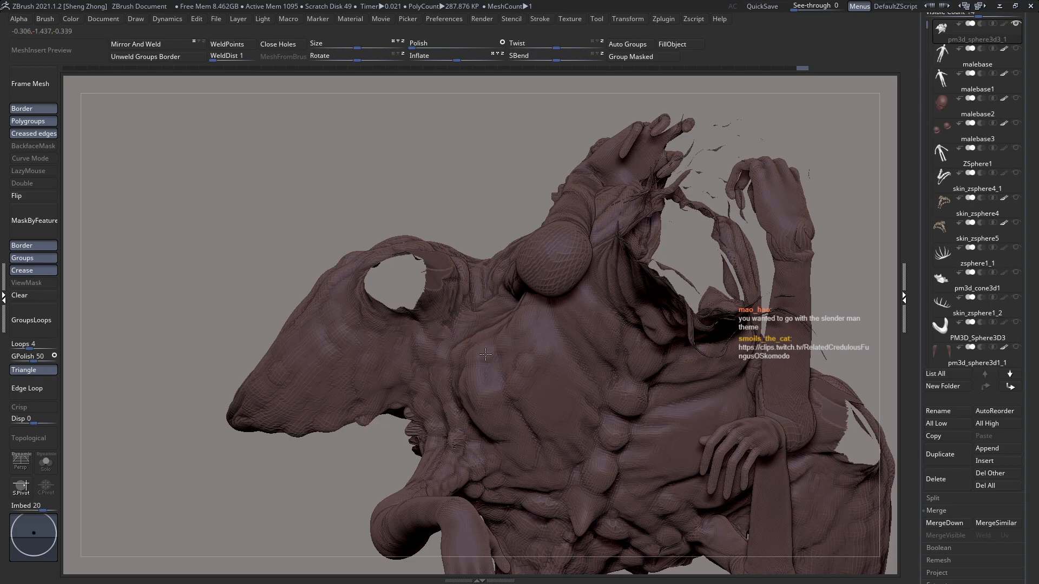
right_drag(484, 353, 487, 359)
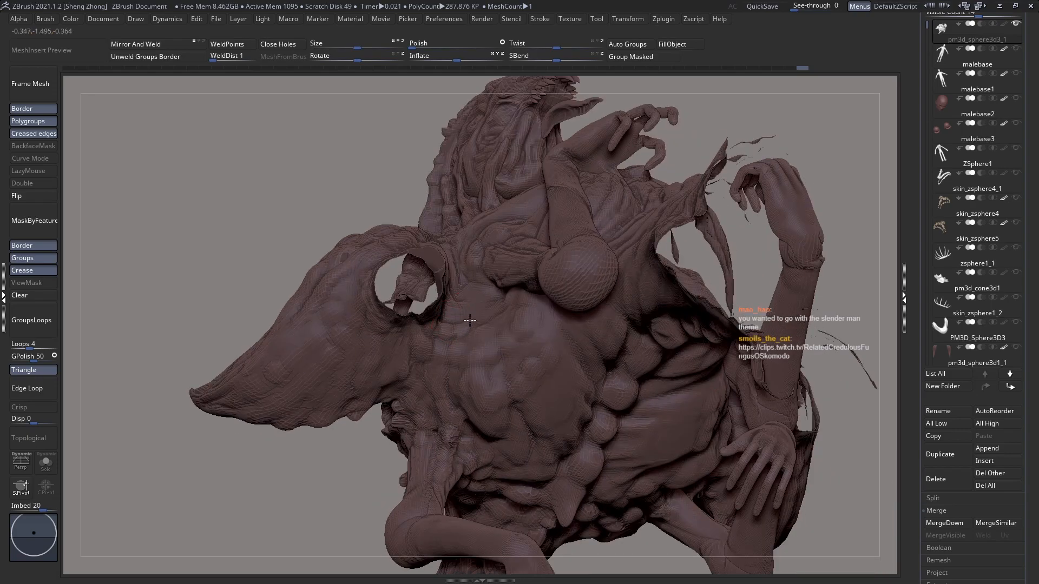
right_drag(503, 307, 503, 368)
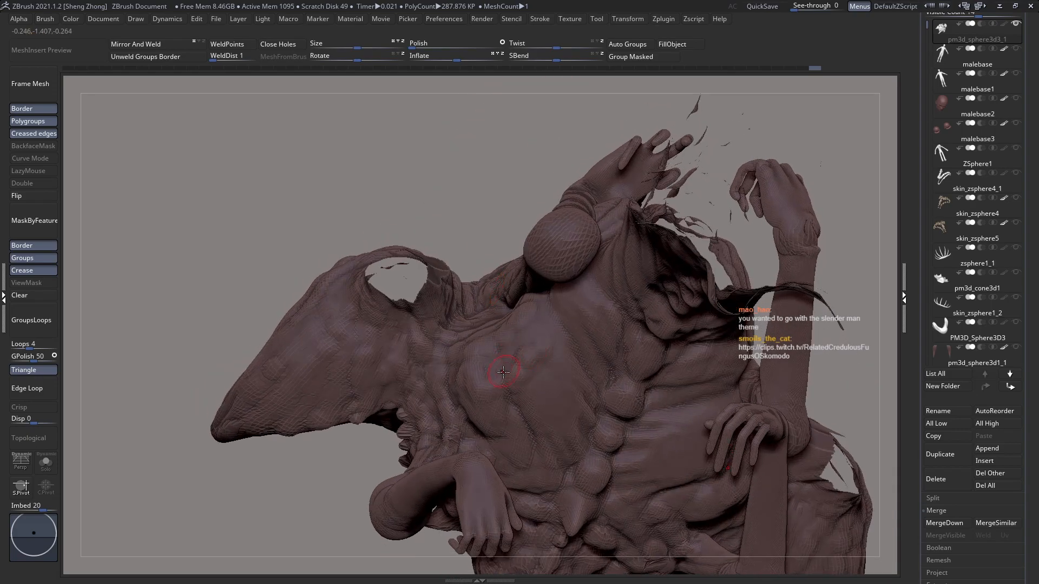
right_drag(474, 420, 469, 420)
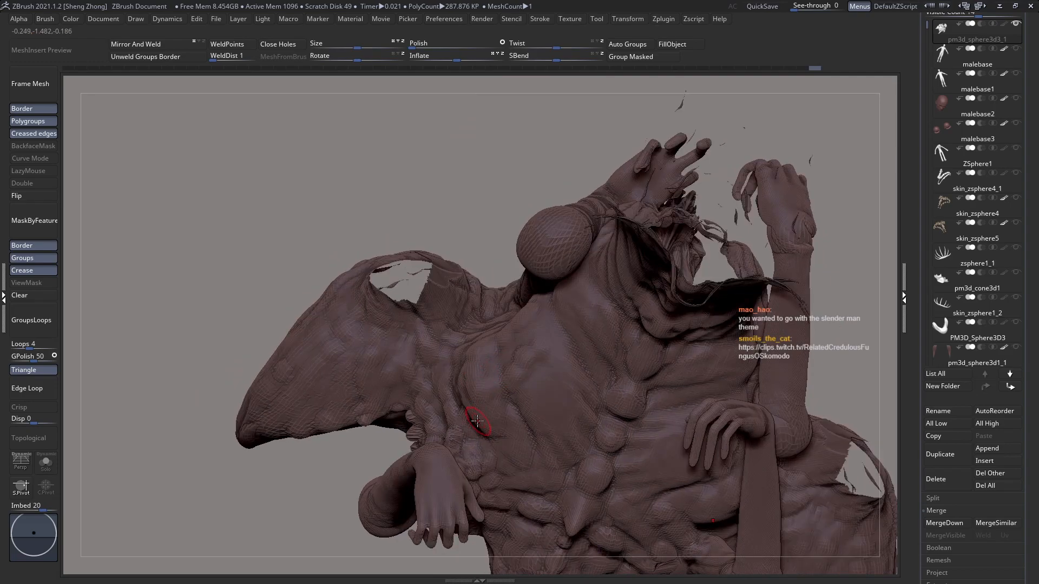
right_drag(481, 455, 495, 460)
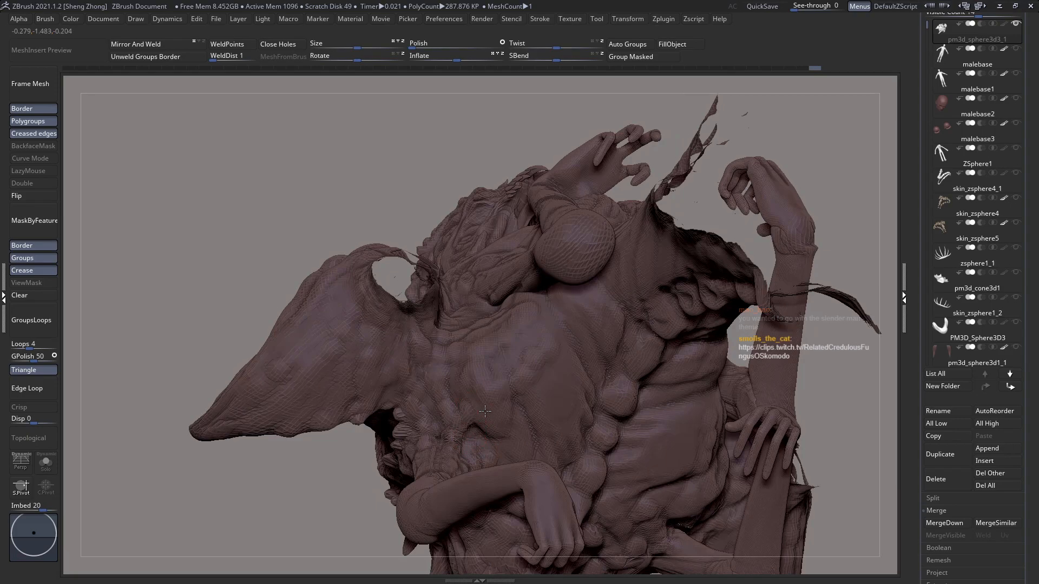
right_drag(491, 432, 491, 368)
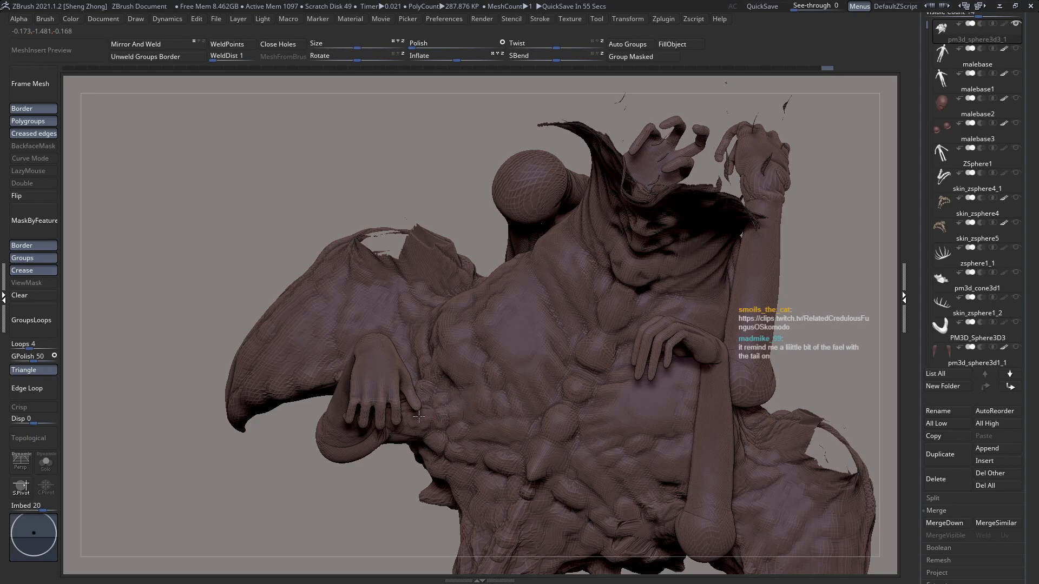
Step: Add rounded lumps on the flank beside the arm and refine the vertebra knobs leading toward the back horn
right_drag(435, 440, 433, 421)
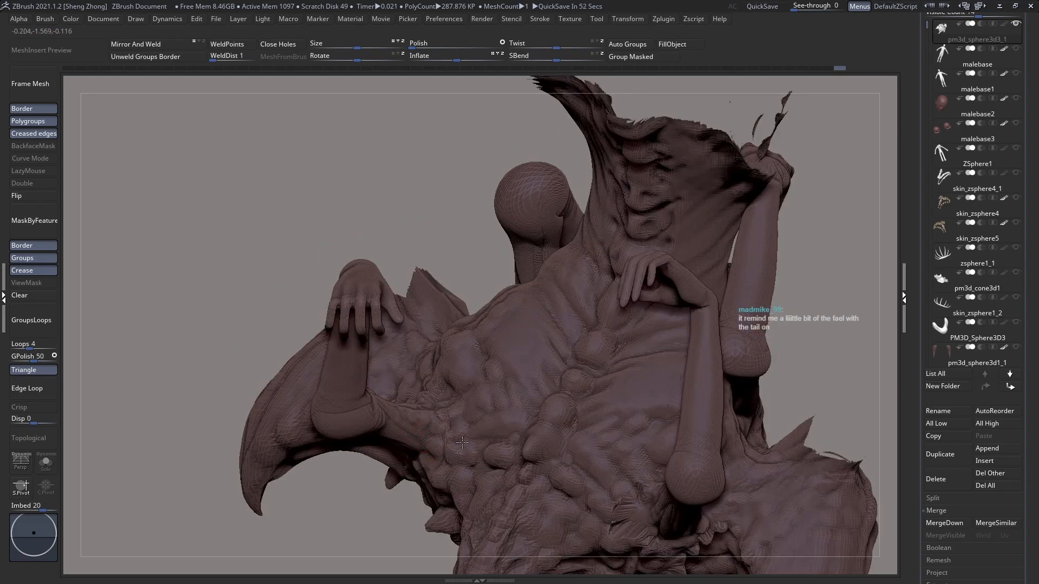
right_drag(485, 435, 491, 466)
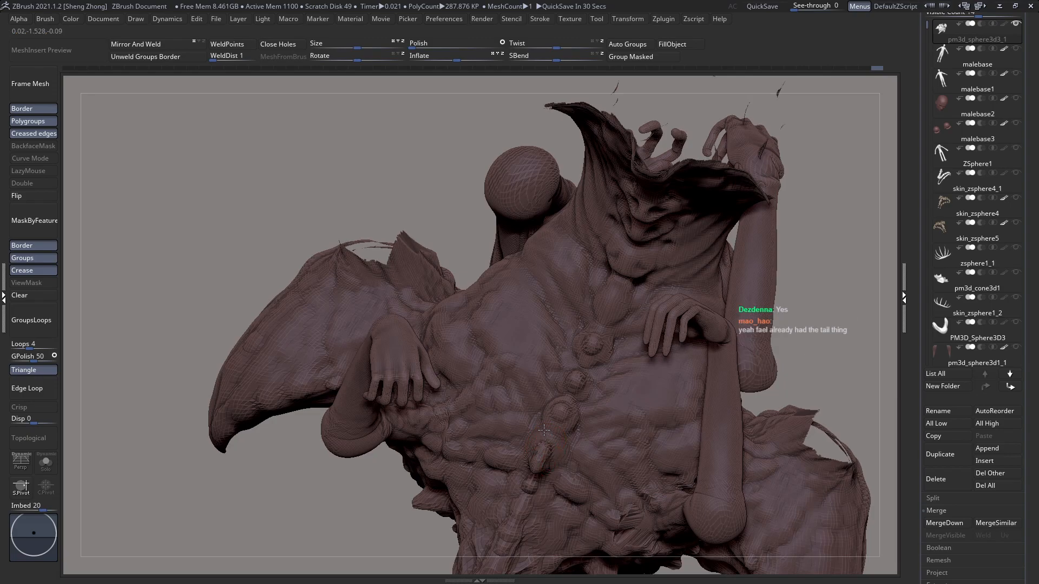
right_drag(545, 453, 571, 465)
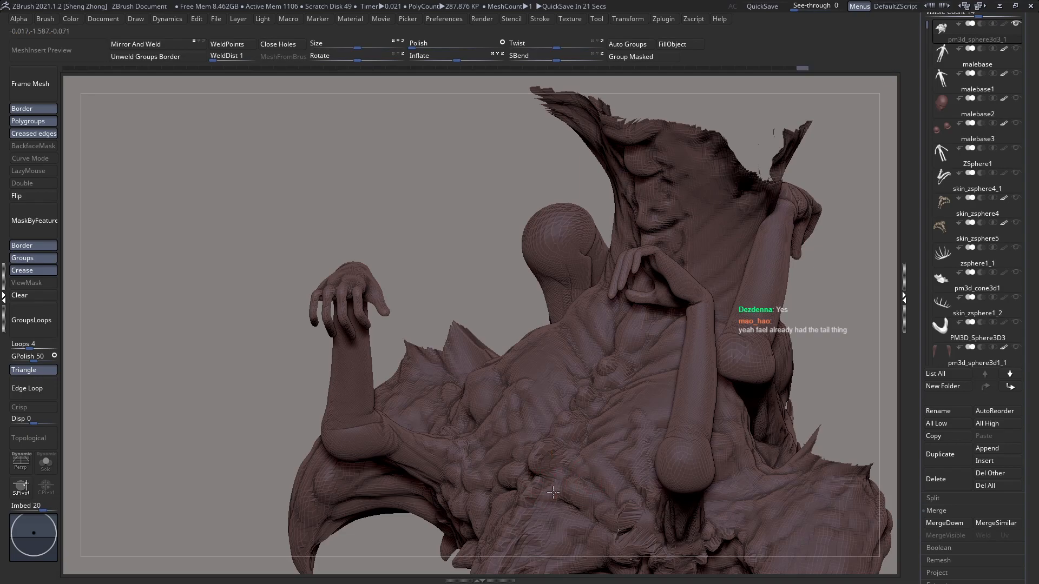
mouse_move(548, 474)
right_down()
mouse_move(476, 383)
mouse_move(524, 409)
mouse_move(532, 397)
right_up()
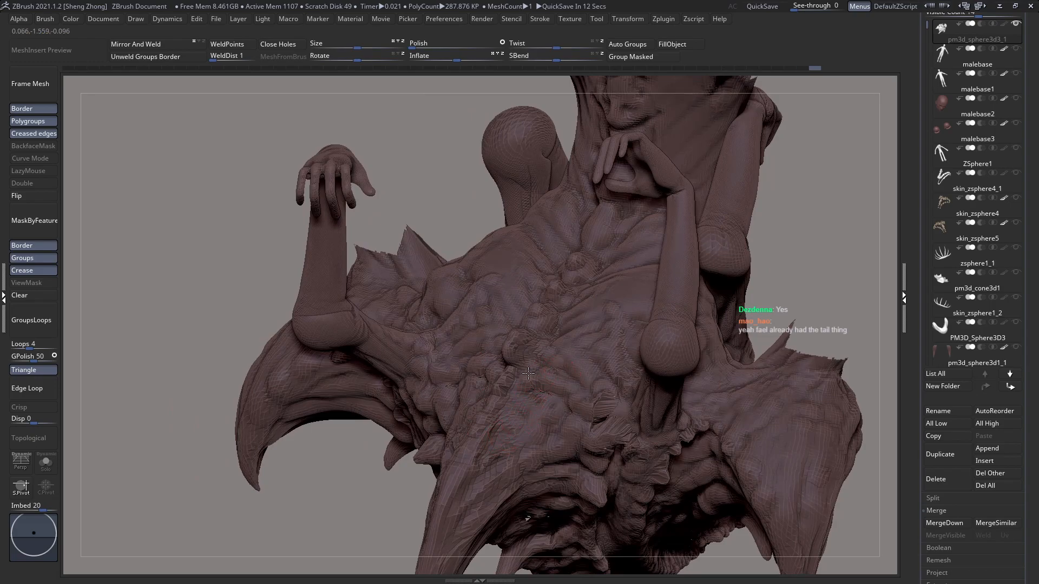
right_drag(546, 354, 554, 338)
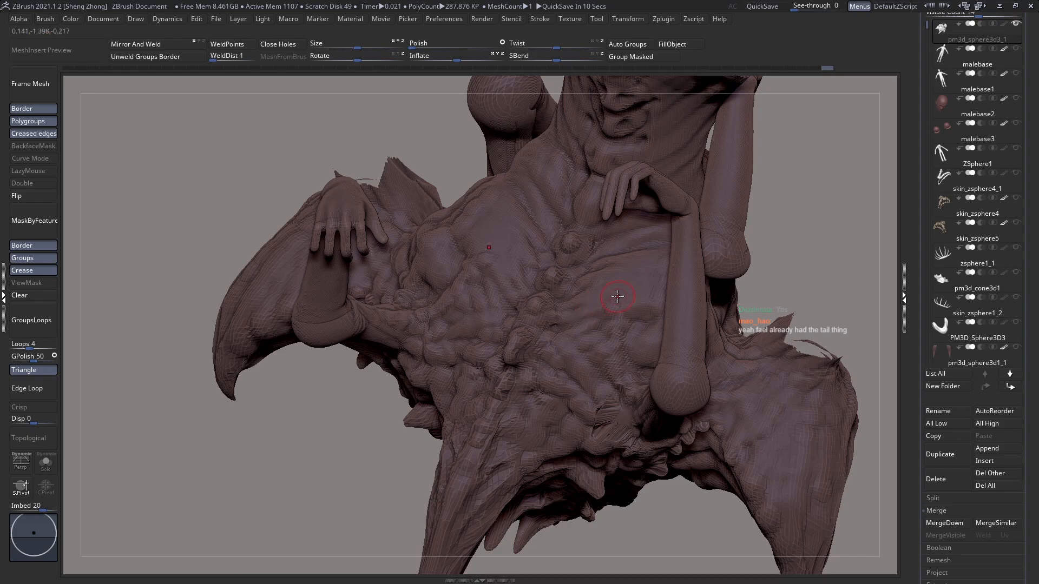
right_drag(565, 317, 561, 282)
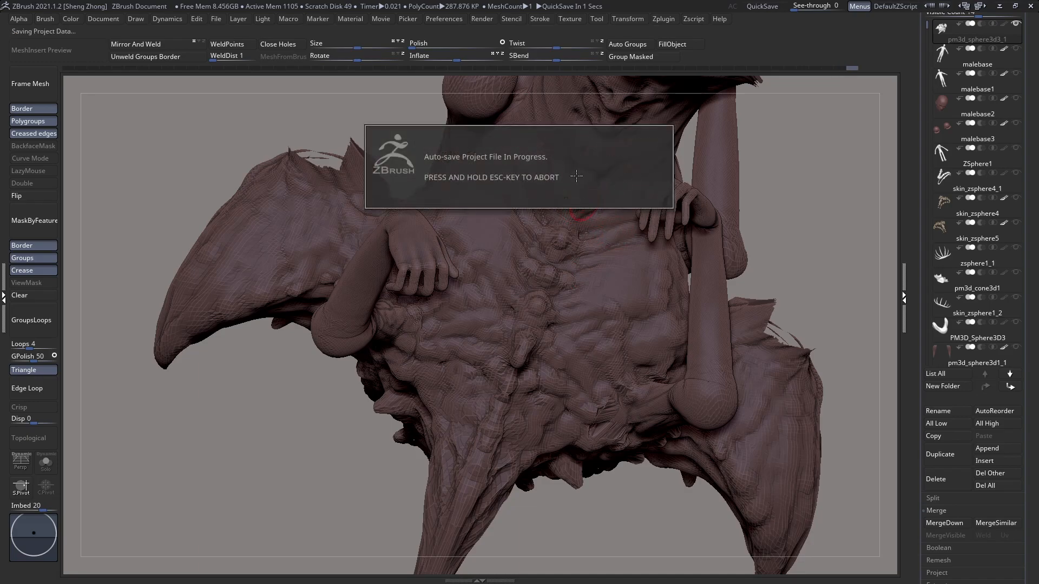
Step: Sculpt raised, angular vertebra knobs along the spine below the back horn, and undo the last stroke
mouse_move(551, 281)
right_down()
mouse_move(503, 301)
mouse_move(513, 155)
mouse_move(492, 181)
mouse_move(509, 150)
right_up()
right_drag(474, 224, 553, 266)
mouse_move(470, 287)
ctrl+right_down()
mouse_move(493, 322)
mouse_move(476, 271)
ctrl+right_up()
mouse_move(476, 270)
right_down()
mouse_move(504, 276)
mouse_move(461, 268)
right_up()
mouse_move(483, 340)
right_down()
mouse_move(500, 330)
mouse_move(489, 347)
mouse_move(568, 461)
right_up()
mouse_move(504, 282)
mouse_down()
mouse_move(491, 304)
mouse_move(498, 290)
mouse_up()
right_drag(500, 313, 497, 328)
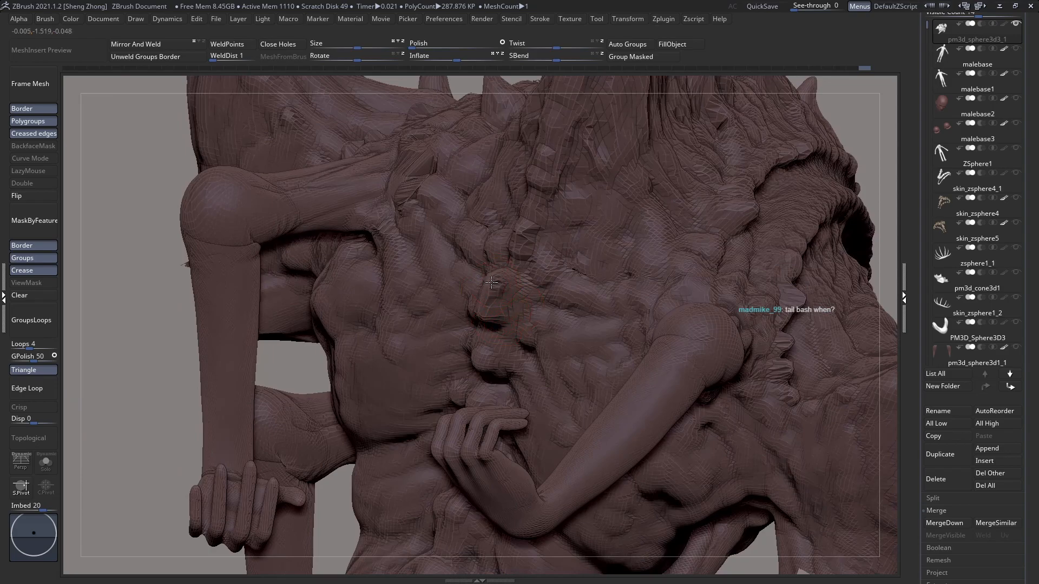
drag(496, 278, 506, 261)
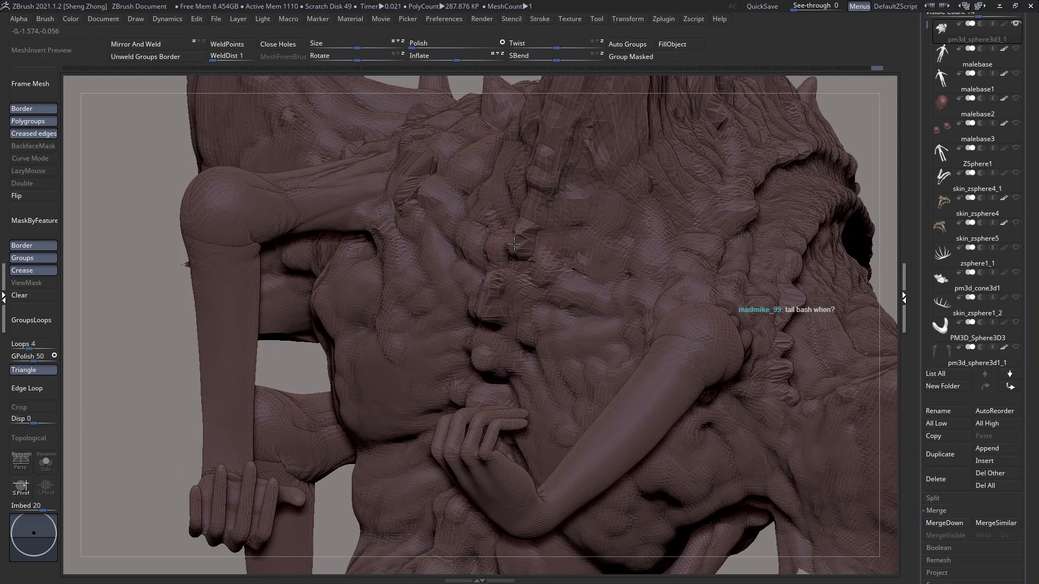
right_drag(510, 256, 515, 227)
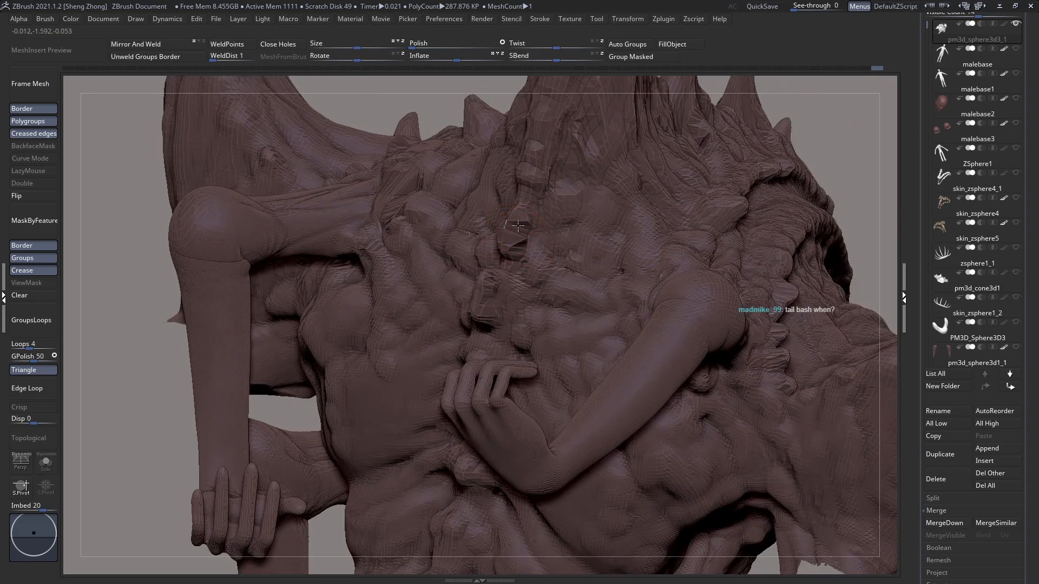
key(ctrl+z)
Step: Switch to the Move brush and hide the polygroups of the two arms that cover the spine's profile
ctrl+right_drag(521, 253, 313, 265)
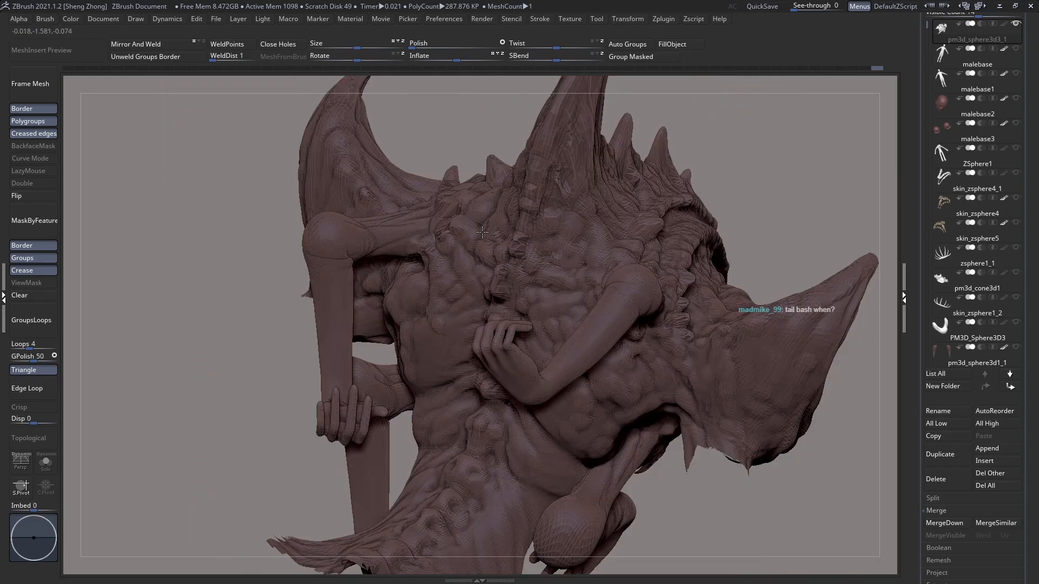
key(space)
key(b)
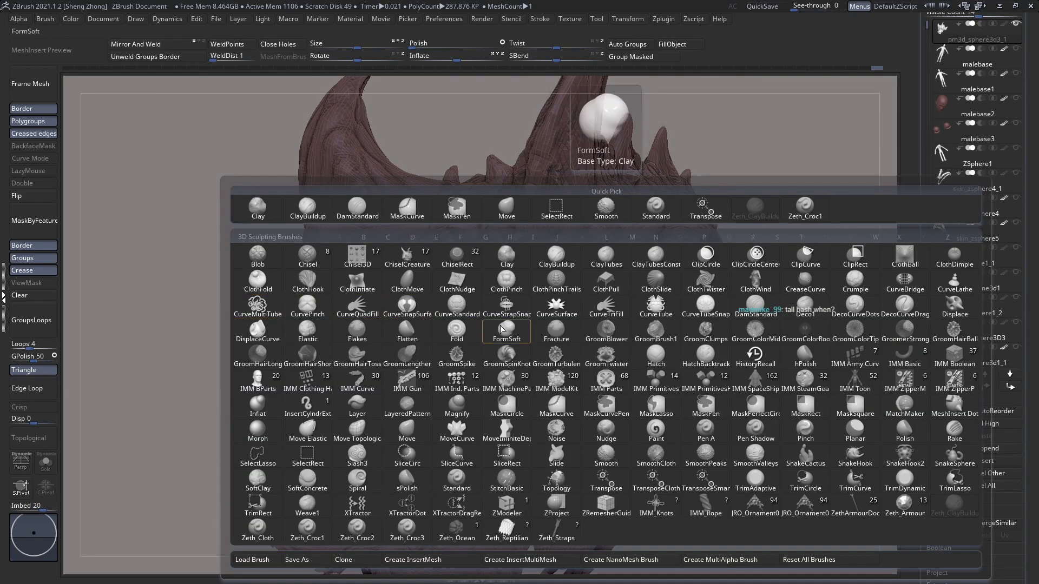
key(m)
key(v)
right_drag(550, 273, 586, 279)
ctrl+right_drag(522, 234, 426, 249)
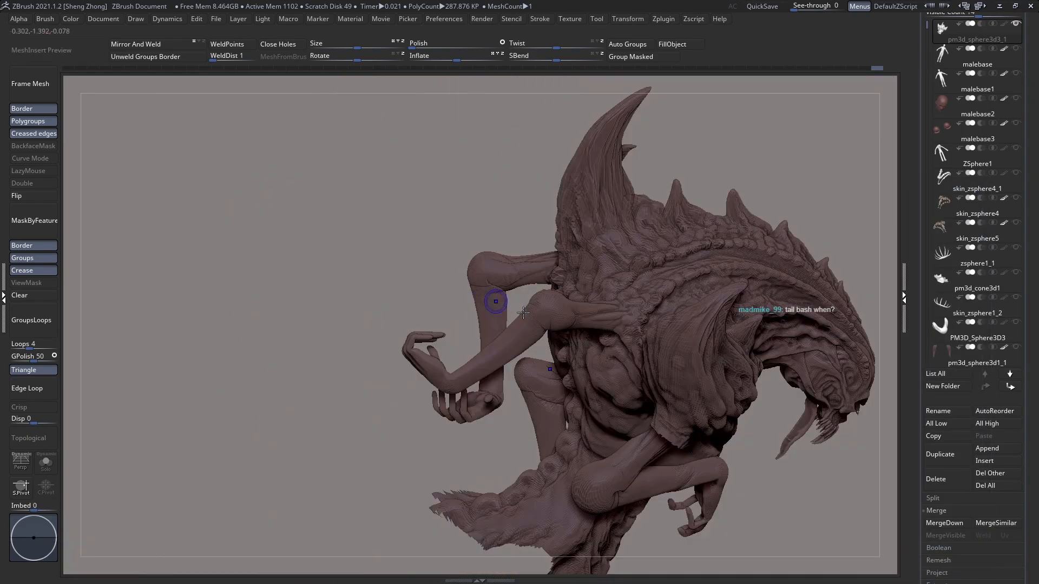
key(shift+f)
ctrl+alt+shift+click(536, 321)
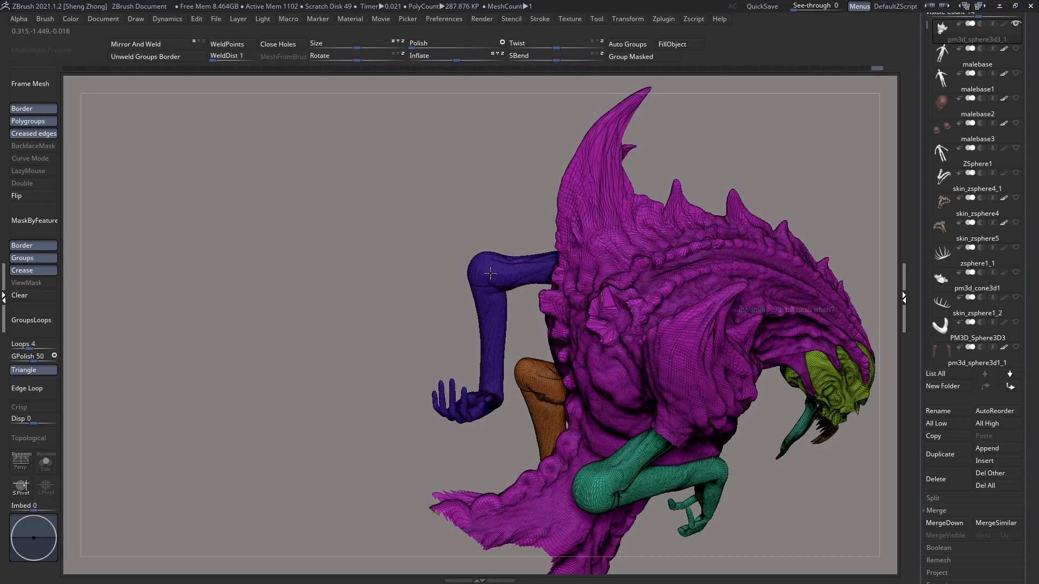
ctrl+alt+shift+click(489, 271)
key(shift+f)
ctrl+right_drag(636, 341, 671, 391)
right_drag(561, 308, 531, 304)
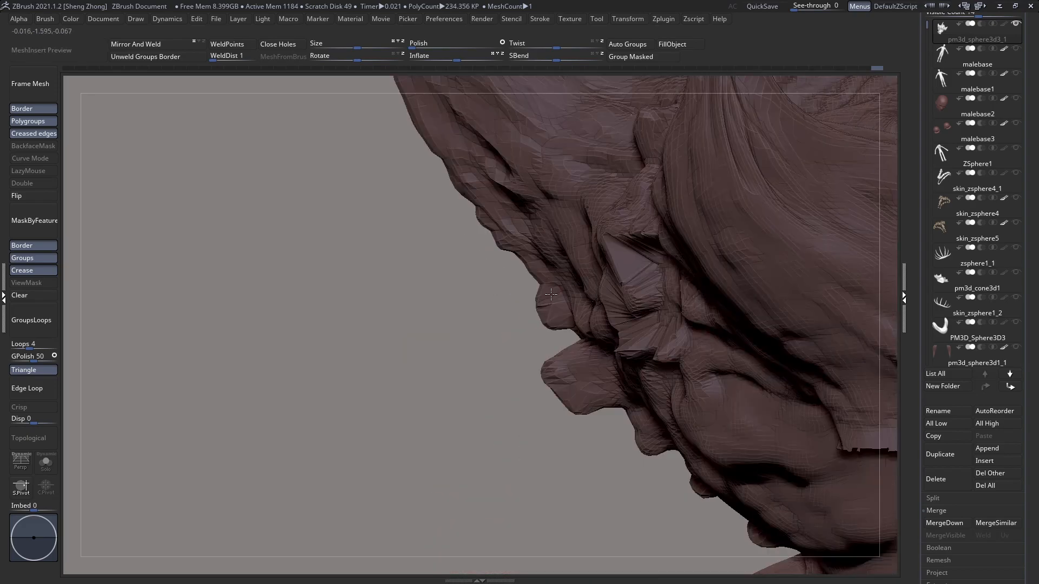
Step: Pull the upper vertebra knob below the back horn outward into a pointed spike
right_click(474, 301)
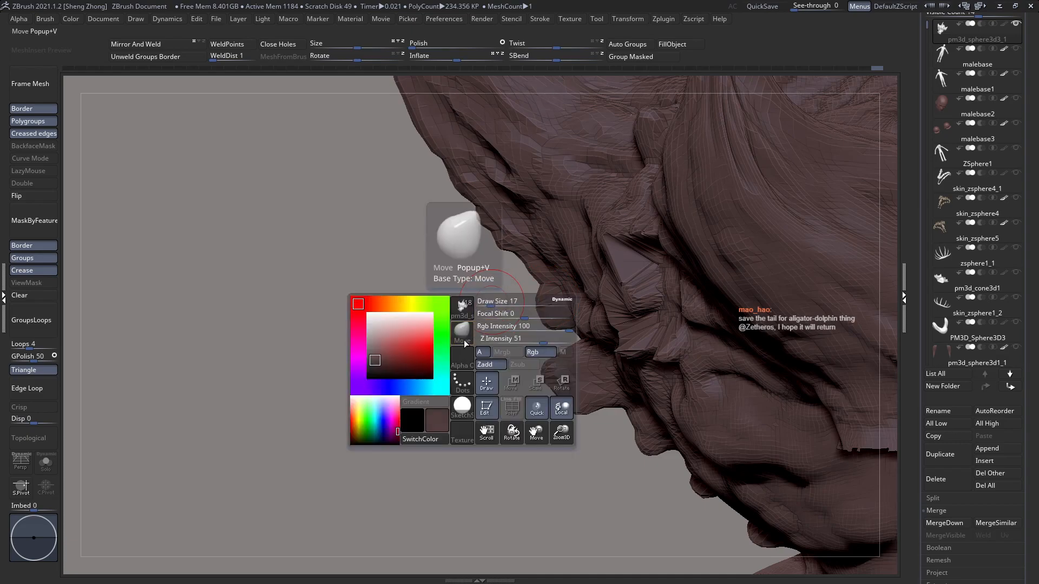
mouse_move(509, 264)
ctrl+right_down()
mouse_move(525, 315)
mouse_move(526, 297)
ctrl+right_up()
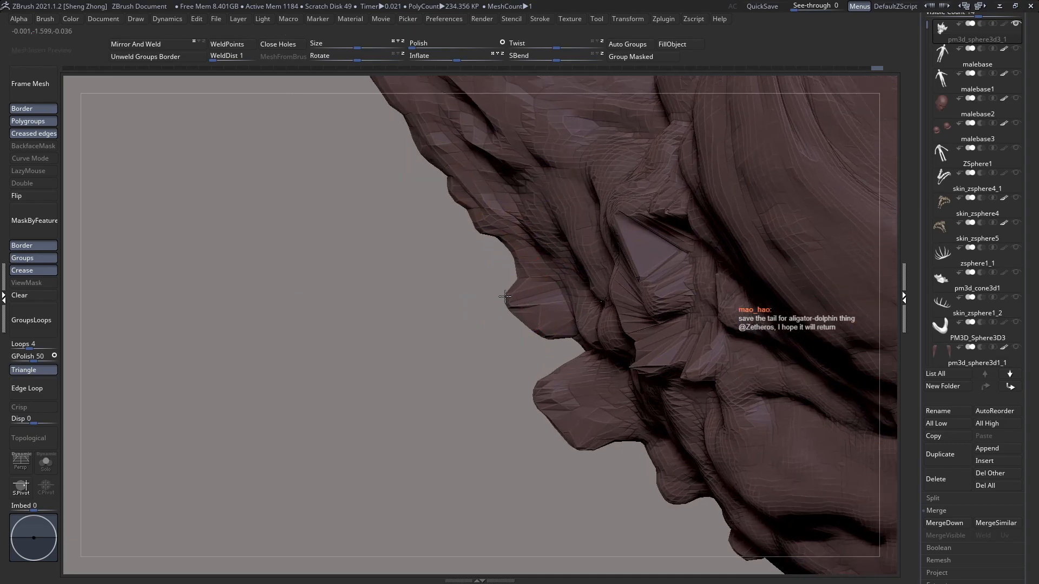
mouse_move(523, 318)
mouse_down()
mouse_move(499, 319)
mouse_move(515, 354)
mouse_up()
mouse_move(497, 304)
mouse_down()
mouse_move(480, 332)
mouse_move(517, 345)
mouse_move(529, 334)
mouse_move(493, 322)
mouse_move(522, 288)
mouse_up()
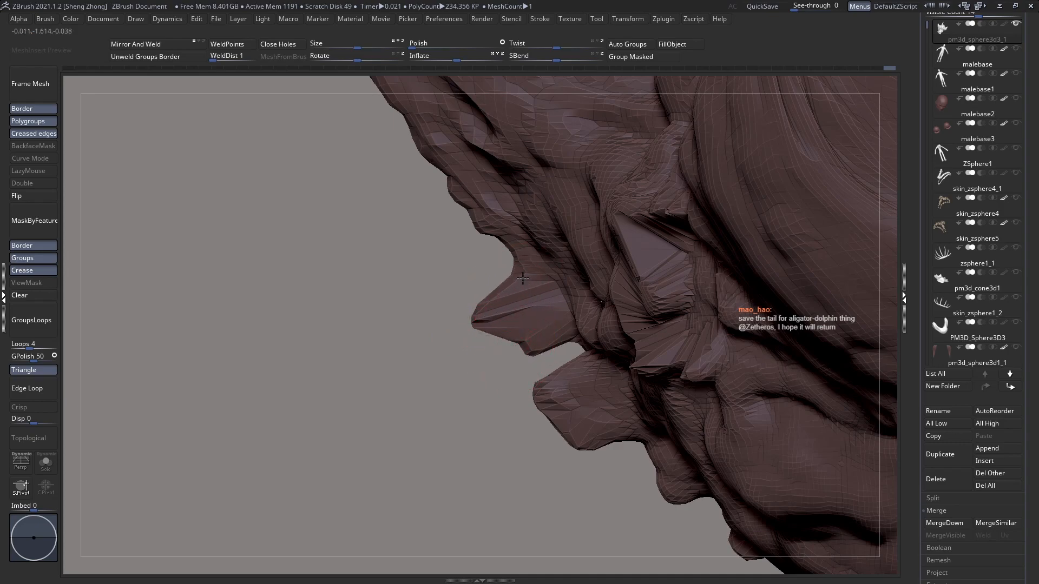
Step: Pull the next two vertebra knobs outward and shape them into blunt, downward-curving protrusions
mouse_move(552, 407)
mouse_down()
mouse_move(547, 415)
mouse_move(537, 347)
mouse_move(562, 362)
mouse_move(556, 350)
mouse_move(601, 325)
mouse_up()
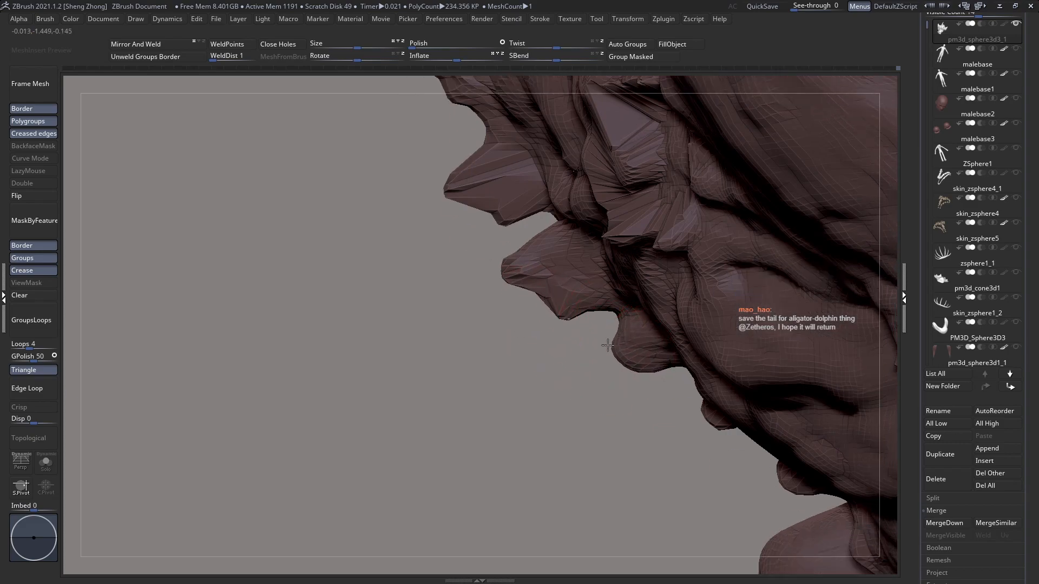
mouse_move(630, 360)
mouse_down()
mouse_move(624, 394)
mouse_move(592, 368)
mouse_up()
mouse_move(611, 382)
mouse_down()
mouse_move(588, 363)
mouse_move(599, 394)
mouse_move(626, 399)
mouse_move(589, 385)
mouse_move(568, 411)
mouse_up()
mouse_move(551, 310)
mouse_down()
mouse_move(528, 323)
mouse_move(515, 317)
mouse_up()
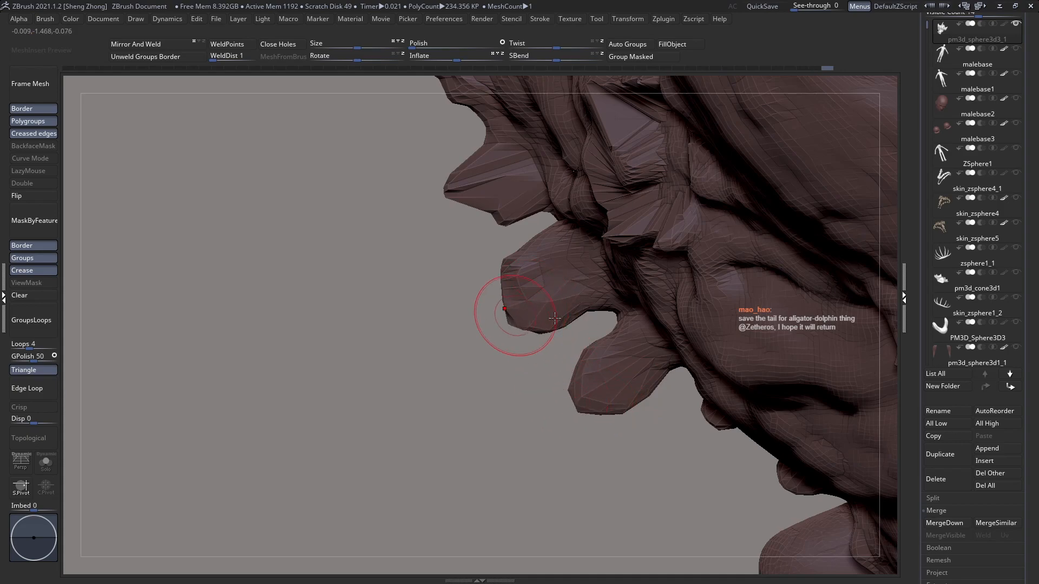
mouse_move(595, 309)
mouse_down()
mouse_move(592, 298)
mouse_move(603, 319)
mouse_up()
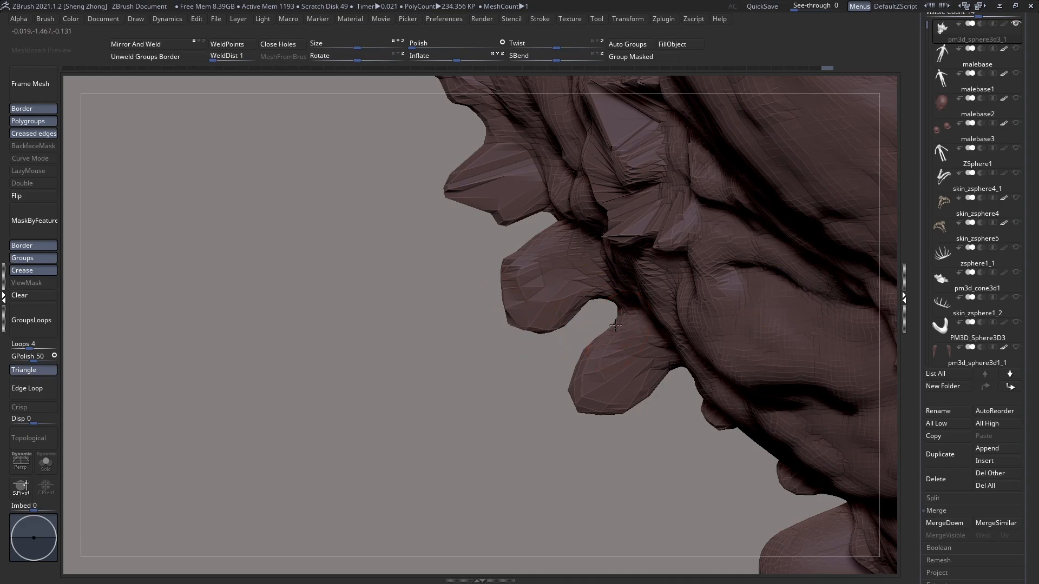
mouse_move(584, 385)
mouse_down()
mouse_move(607, 410)
mouse_move(579, 382)
mouse_up()
drag(589, 347, 602, 350)
drag(648, 389, 633, 382)
mouse_move(606, 339)
mouse_down()
mouse_move(618, 344)
mouse_move(589, 364)
mouse_up()
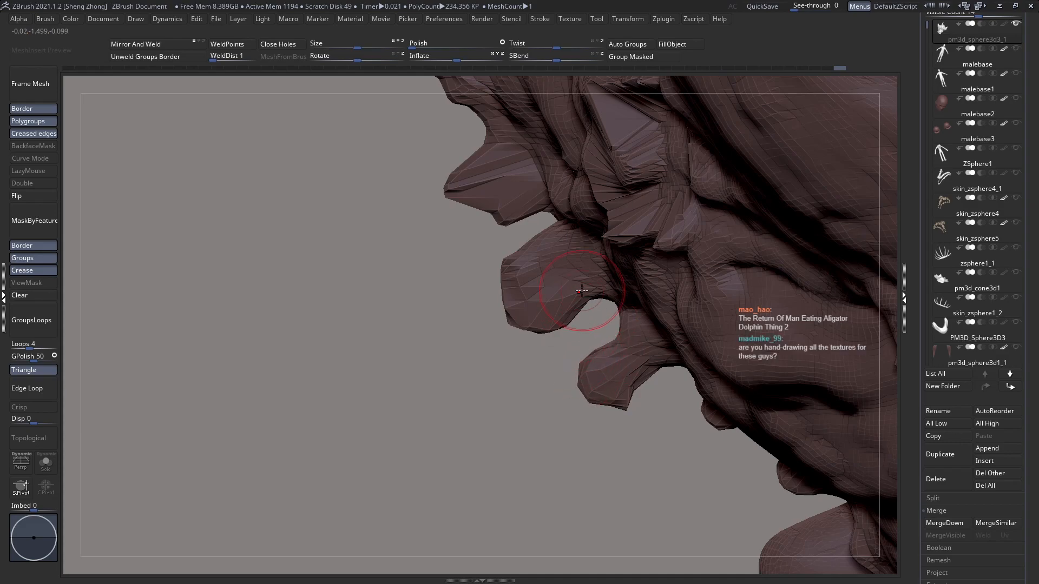
drag(532, 241, 546, 256)
mouse_move(443, 231)
alt+mouse_down()
mouse_move(611, 219)
mouse_move(610, 272)
alt+mouse_up()
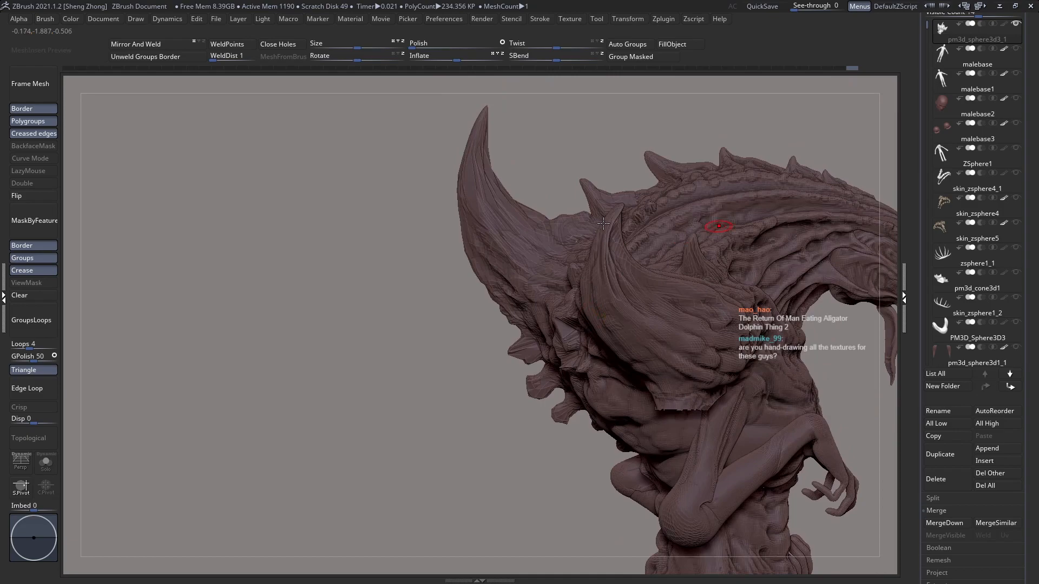
Step: Push the upper vertebra knob below the back horn back toward the spine to make it shorter and blunter
alt+right_drag(709, 190, 595, 186)
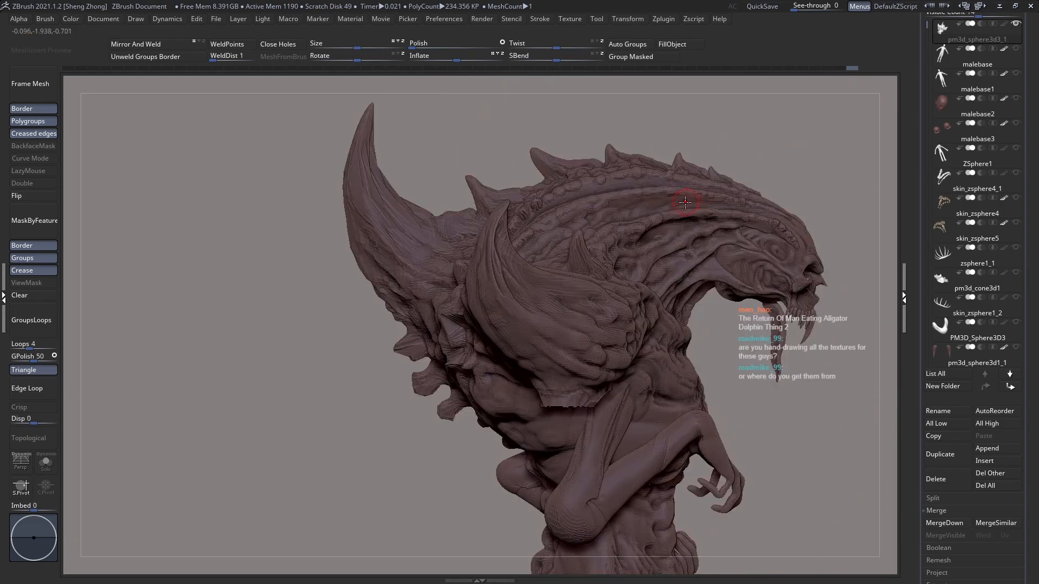
mouse_move(454, 364)
alt+right_down()
mouse_move(482, 258)
mouse_move(472, 245)
alt+right_up()
key(space)
drag(451, 220, 464, 201)
ctrl+right_drag(403, 180, 407, 214)
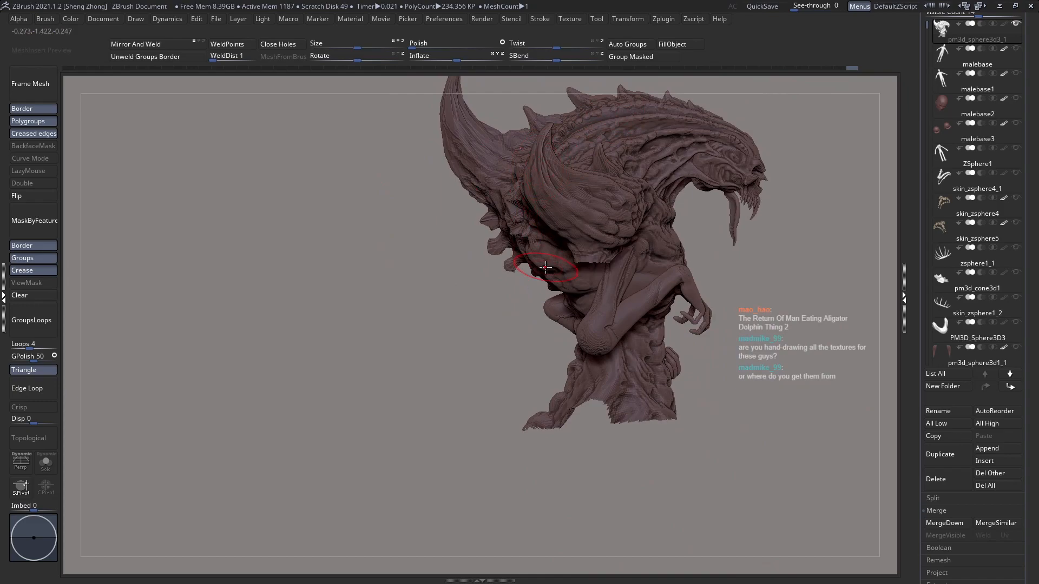
mouse_move(463, 232)
ctrl+right_down()
mouse_move(536, 272)
mouse_move(490, 222)
ctrl+right_up()
key(space)
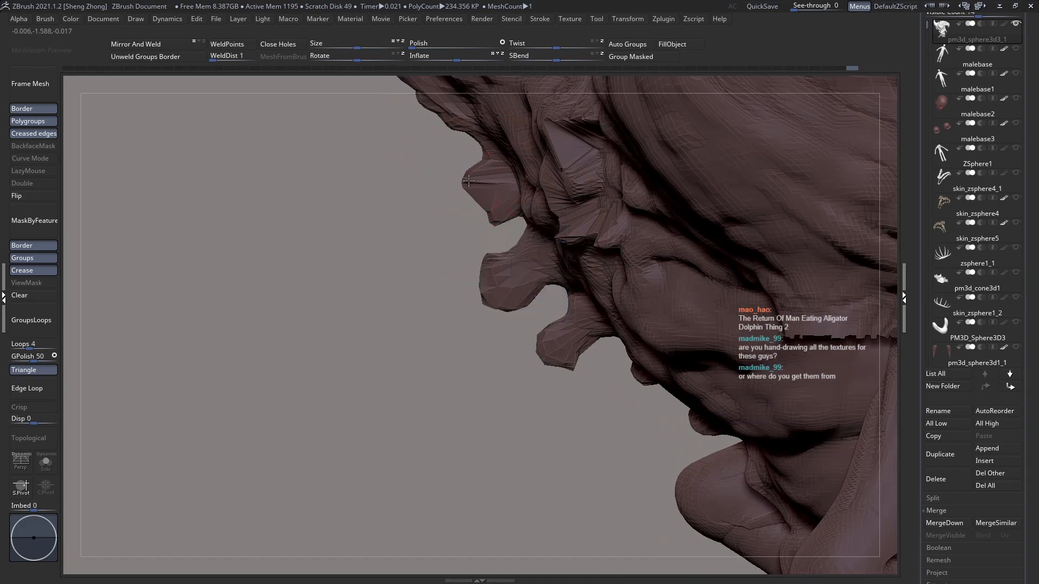
mouse_move(491, 215)
mouse_down()
mouse_move(503, 210)
mouse_move(477, 172)
mouse_move(493, 180)
mouse_move(480, 176)
mouse_move(487, 220)
mouse_move(510, 217)
mouse_up()
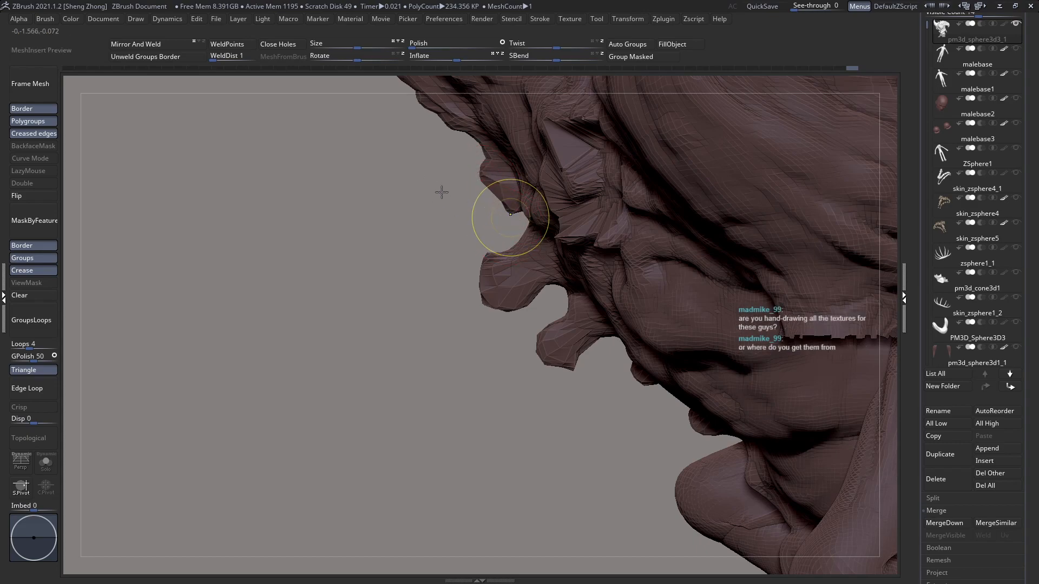
drag(487, 242, 486, 222)
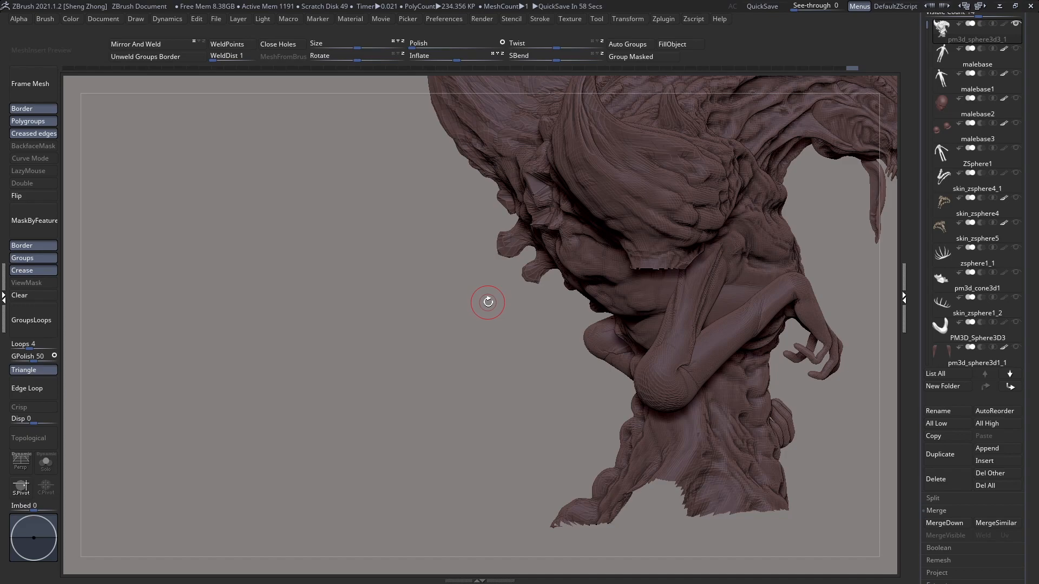
Step: Pull the fourth vertebra knob below the back horn outward into a blunt, downward-pointing protrusion
drag(494, 261, 483, 286)
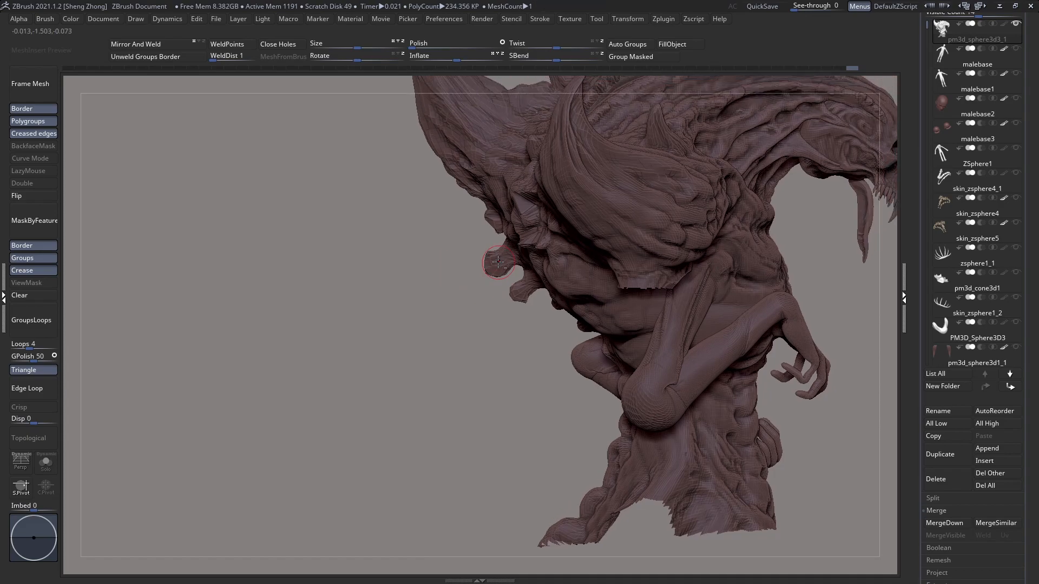
alt+right_drag(498, 262, 508, 240)
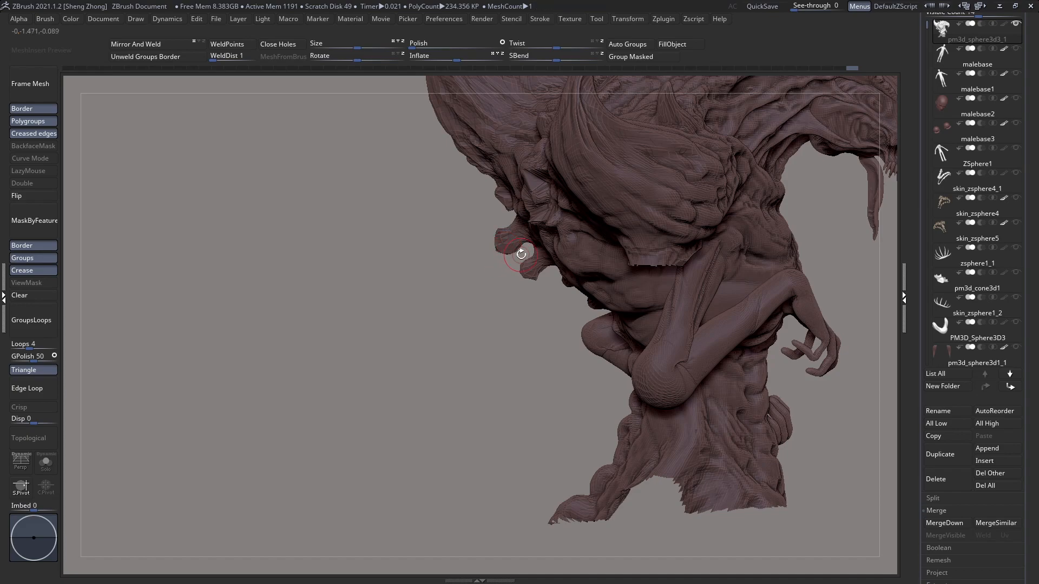
mouse_move(520, 238)
right_down()
mouse_move(514, 274)
mouse_move(487, 281)
mouse_move(564, 401)
mouse_move(564, 341)
right_up()
right_click(570, 375)
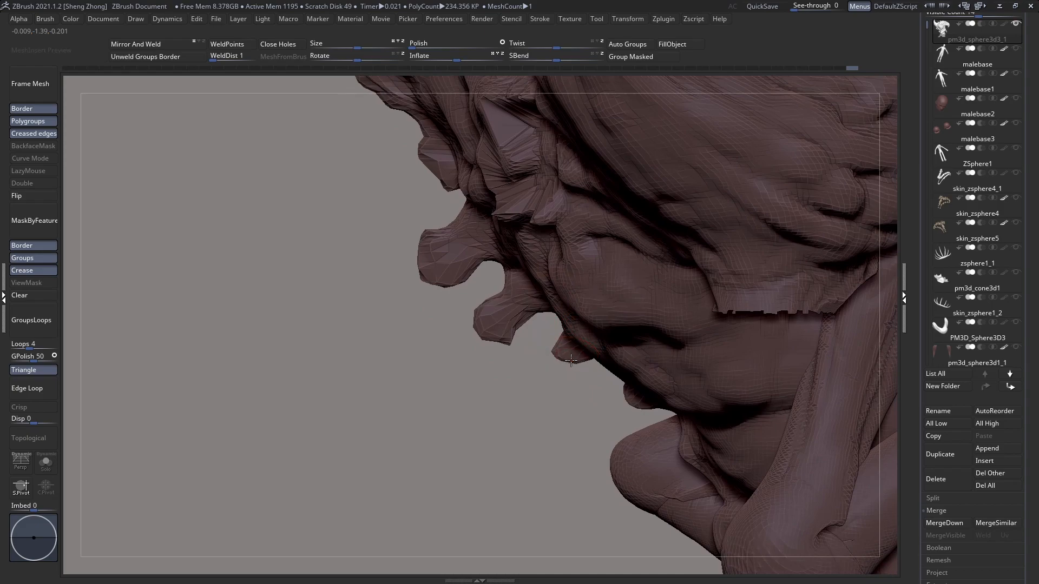
ctrl+right_drag(568, 406, 568, 394)
mouse_move(562, 372)
mouse_down()
mouse_move(533, 381)
mouse_move(540, 400)
mouse_move(540, 383)
mouse_up()
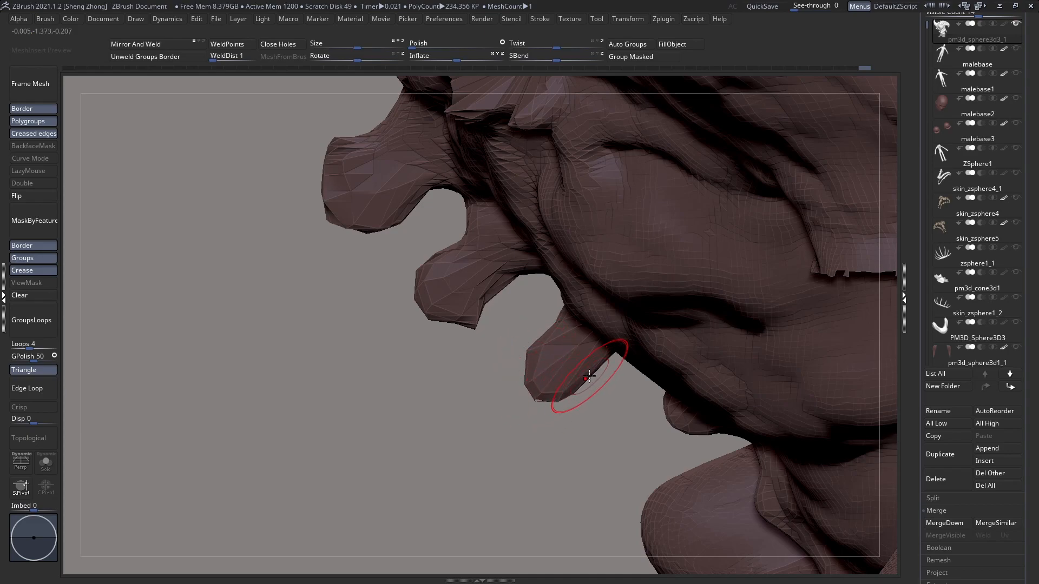
drag(583, 392, 581, 389)
Step: Smooth the base of the fourth vertebra knob and refine its rounded tip
drag(541, 331, 536, 336)
right_drag(540, 333, 549, 312)
mouse_move(569, 297)
mouse_down()
mouse_move(555, 301)
mouse_move(557, 279)
mouse_up()
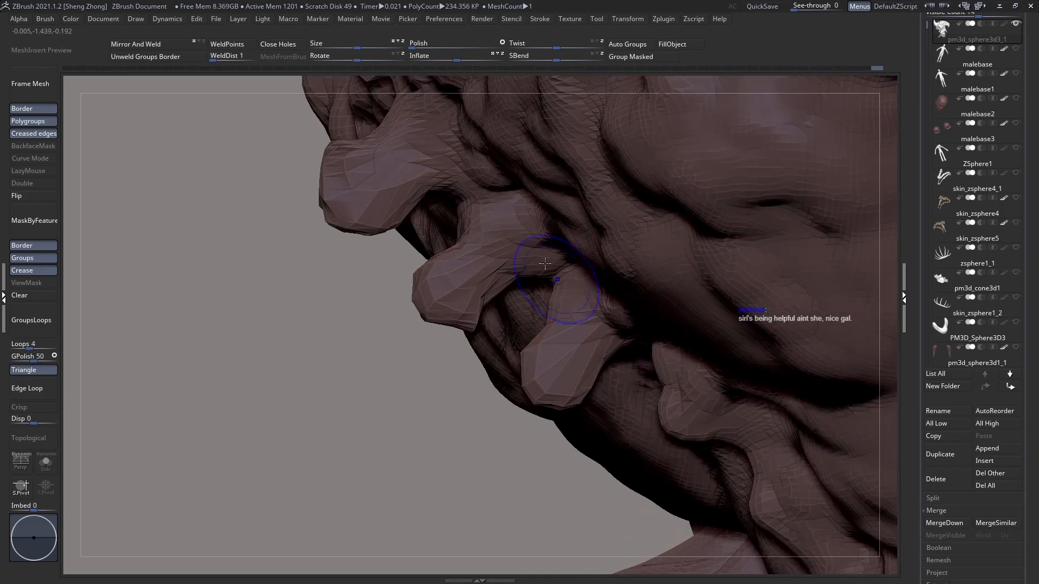
shift+right_drag(546, 267, 546, 303)
drag(535, 353, 526, 355)
drag(541, 395, 539, 403)
Step: Pull the fifth vertebra knob above the folded elbow outward and widen it into a blunt lobe
alt+right_drag(581, 385, 542, 346)
mouse_move(623, 386)
mouse_down()
mouse_move(608, 401)
mouse_move(641, 406)
mouse_move(641, 415)
mouse_move(606, 430)
mouse_up()
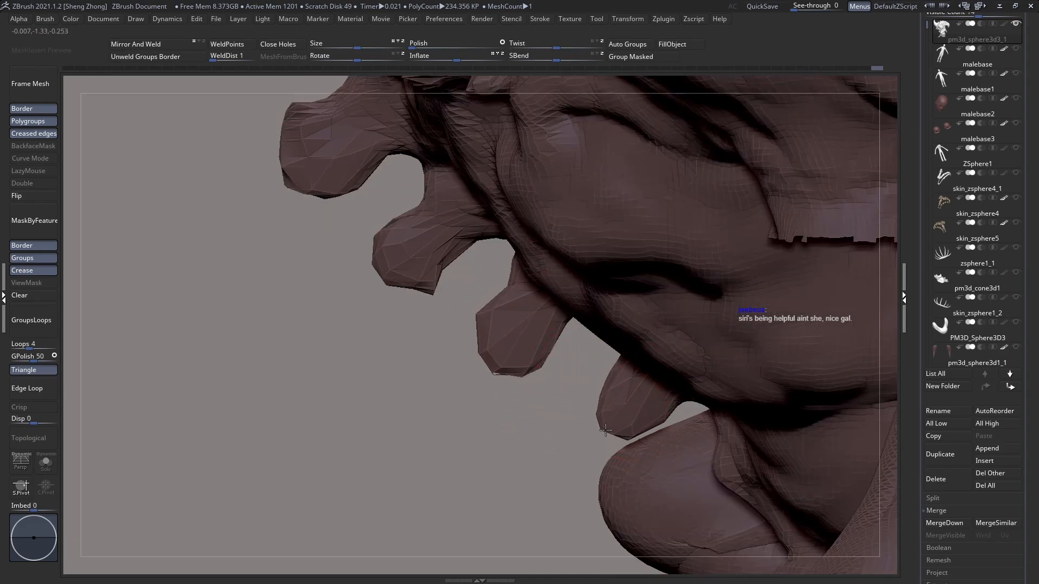
mouse_move(608, 412)
right_down()
mouse_move(676, 401)
mouse_move(609, 403)
right_up()
mouse_move(608, 405)
mouse_down()
mouse_move(579, 408)
mouse_move(585, 445)
mouse_move(629, 447)
mouse_up()
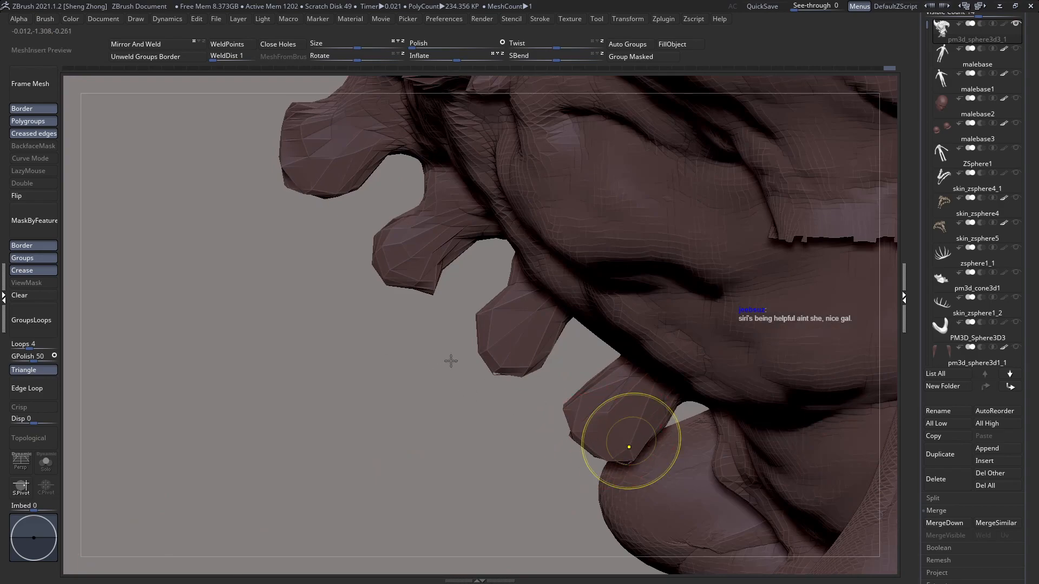
ctrl+right_drag(451, 361, 456, 362)
ctrl+right_drag(522, 374, 476, 357)
Step: Resize the Move brush and push the second and third vertebra knobs slightly inward from the creature's opposite side
mouse_move(600, 383)
alt+right_down()
mouse_move(543, 336)
mouse_move(618, 341)
mouse_move(547, 411)
alt+right_up()
key(space)
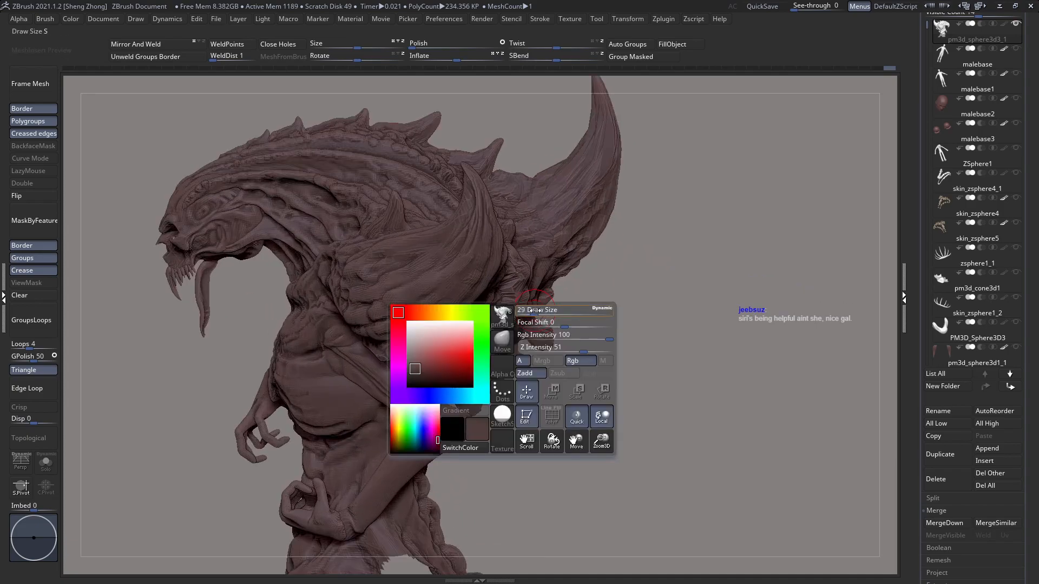
ctrl+right_drag(579, 354, 565, 397)
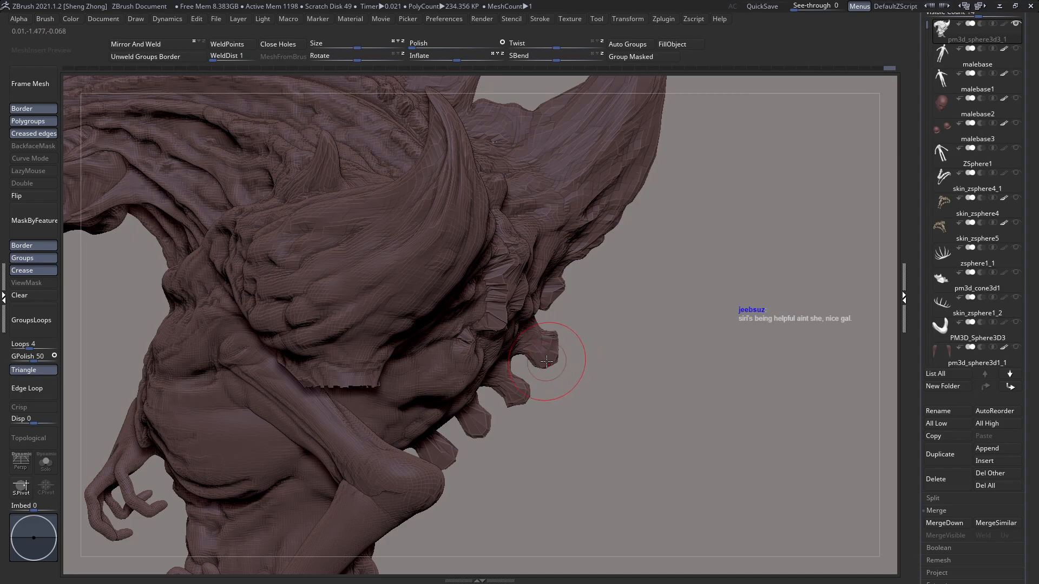
drag(546, 358, 541, 354)
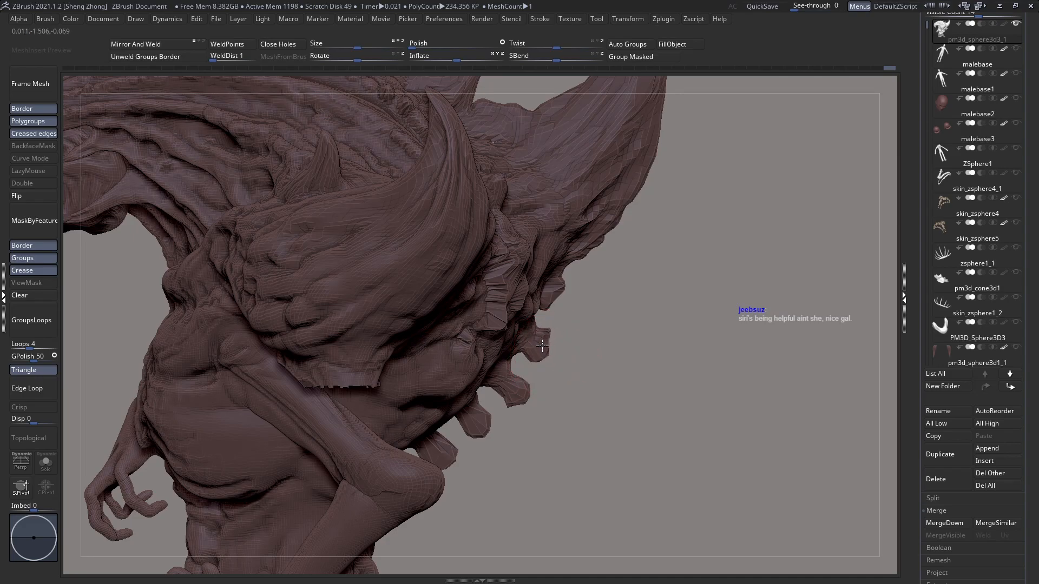
drag(532, 392, 520, 388)
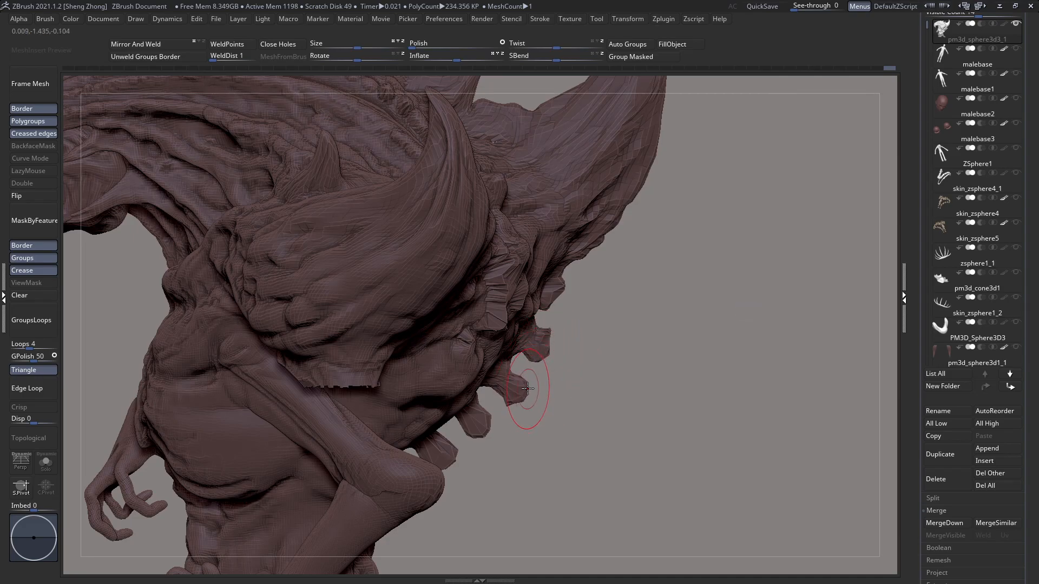
Step: Undo the last stroke and reshape the third vertebra knob's outline with the Move brush
mouse_move(503, 373)
mouse_down()
mouse_move(508, 309)
mouse_move(521, 310)
mouse_up()
key(space)
key(ctrl+z)
mouse_move(533, 393)
mouse_down()
mouse_move(513, 382)
mouse_move(523, 376)
mouse_up()
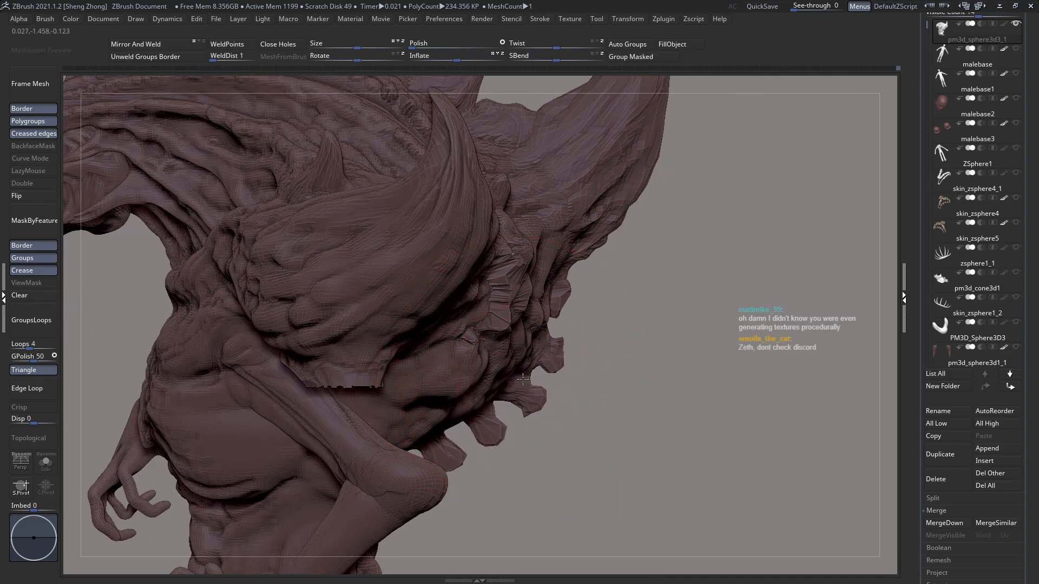
ctrl+right_drag(522, 371, 465, 339)
Step: Enlarge the Move brush to draw size 123, undo the last stroke, and nudge the lower row of vertebra knobs
mouse_move(506, 395)
alt+right_down()
mouse_move(516, 319)
mouse_move(496, 418)
alt+right_up()
key(space)
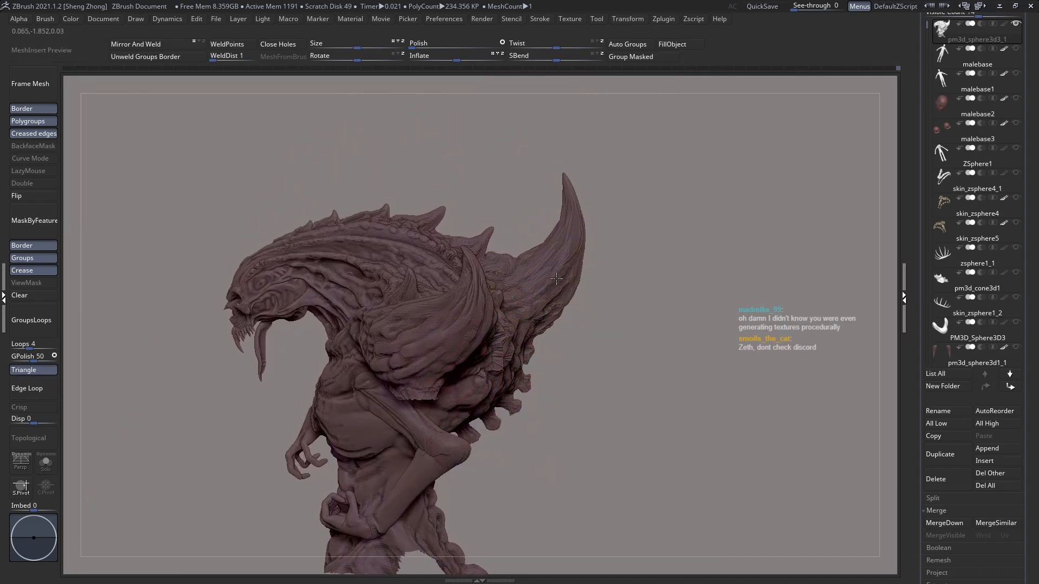
ctrl+right_drag(574, 273, 579, 306)
drag(579, 306, 578, 306)
key(space)
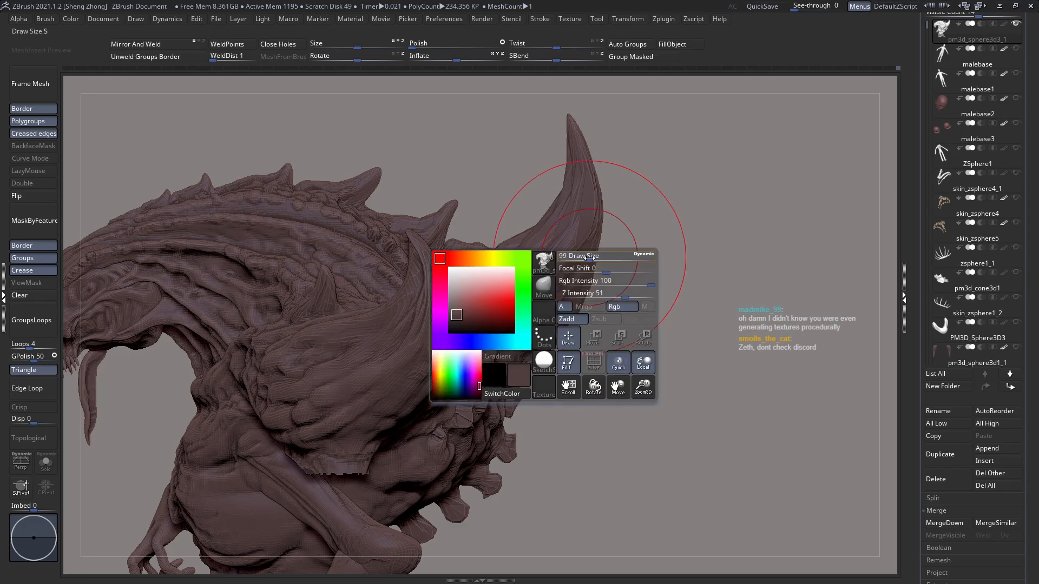
alt+right_drag(497, 460, 536, 306)
alt+right_drag(505, 341, 510, 295)
key(space)
drag(512, 275, 515, 275)
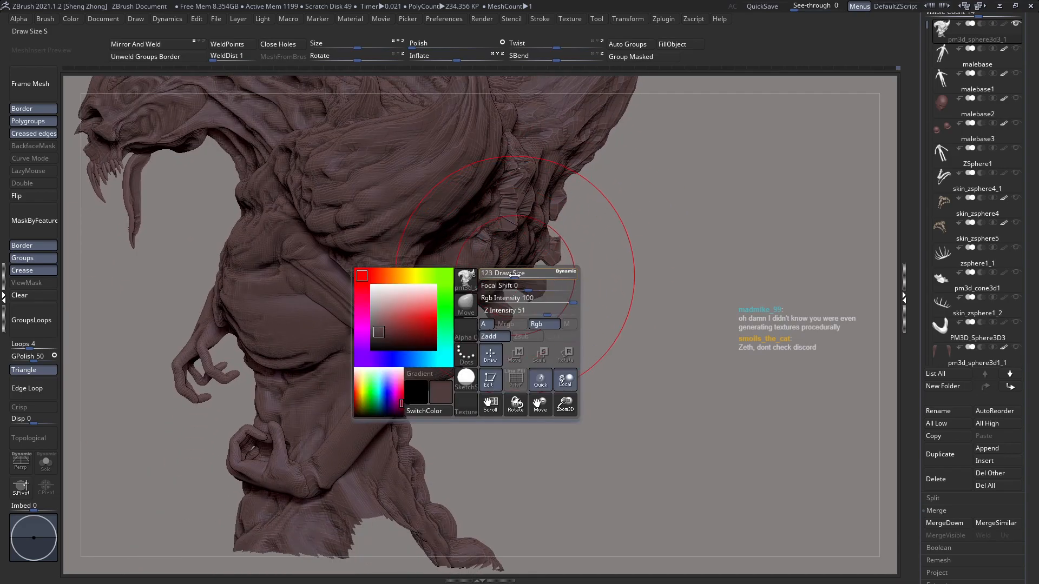
key(ctrl+z)
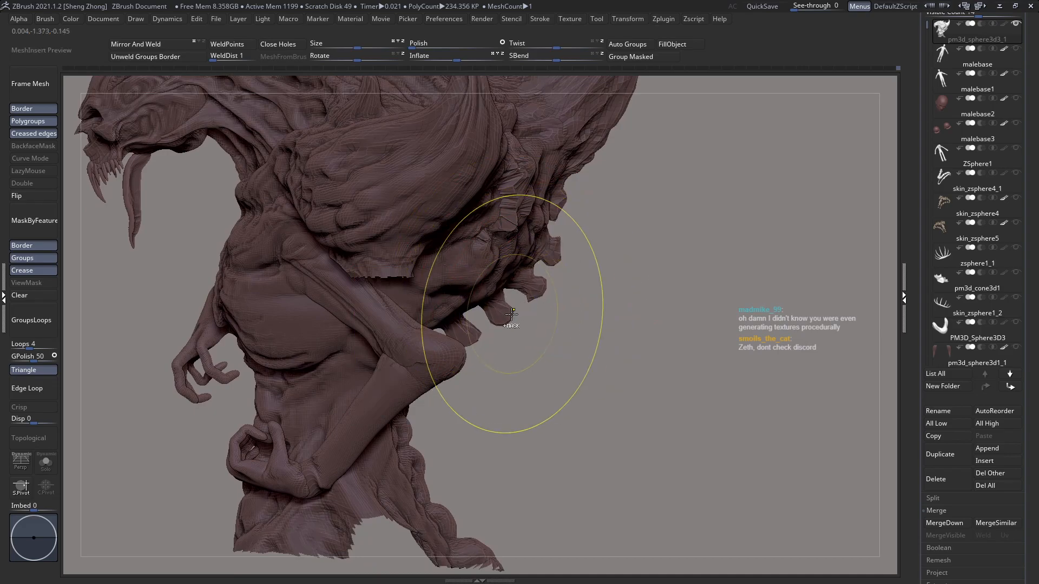
drag(509, 317, 514, 322)
Step: Reduce the Move brush to draw size 5 and pull out the edge of the small vertebra below the fifth knob
mouse_move(533, 347)
right_down()
mouse_move(417, 346)
mouse_move(541, 327)
mouse_move(535, 291)
right_up()
key(space)
drag(517, 291, 503, 288)
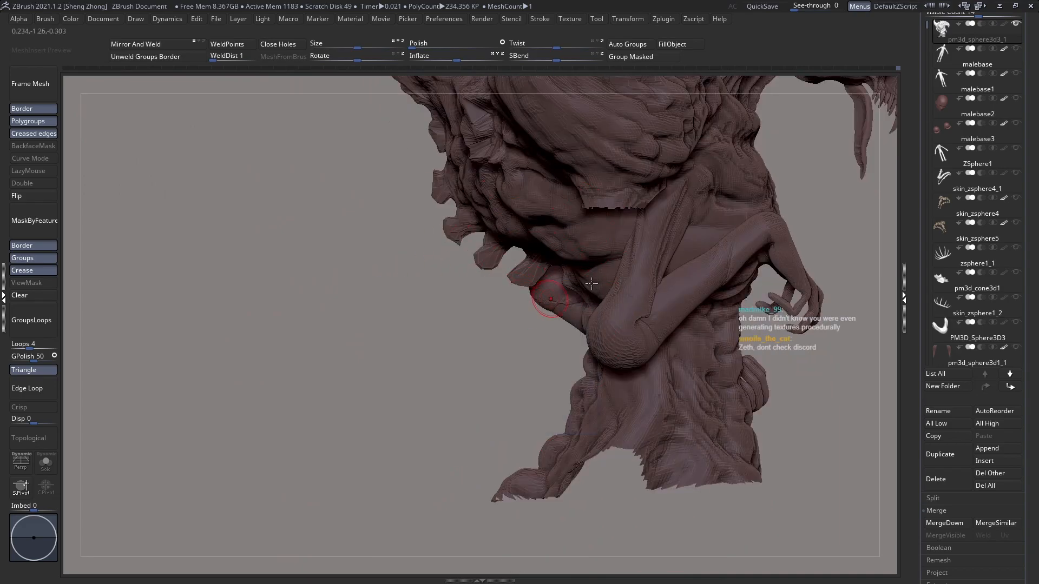
ctrl+right_drag(548, 297, 591, 325)
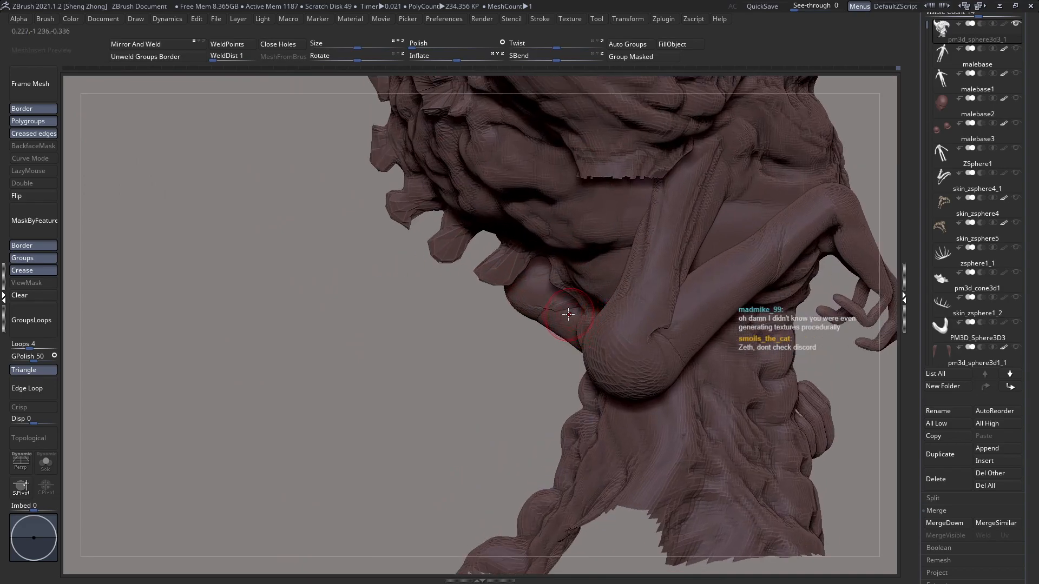
right_drag(624, 288, 589, 330)
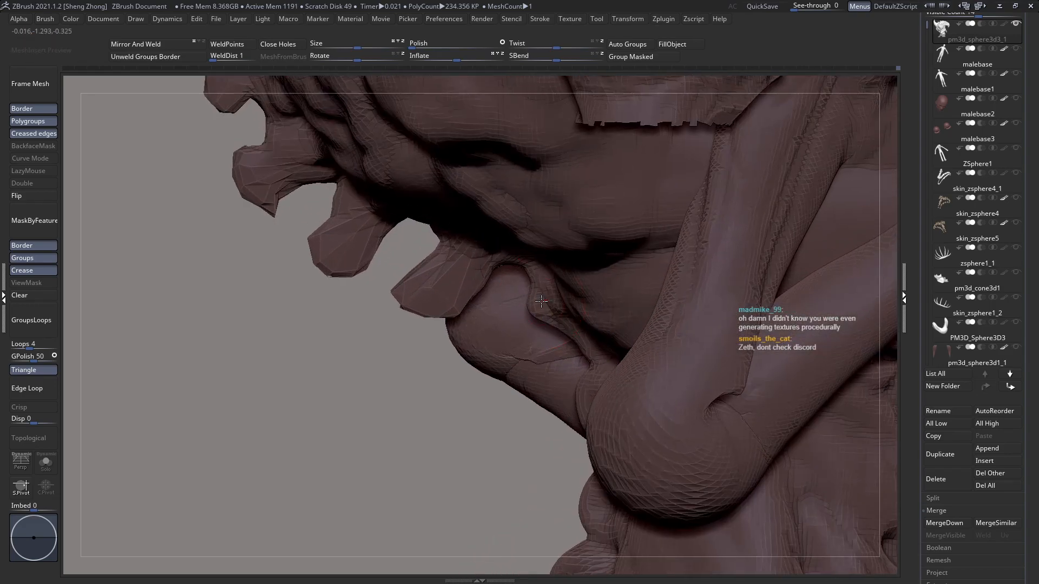
key(ctrl+z)
mouse_move(538, 229)
right_down()
mouse_move(494, 255)
mouse_move(487, 304)
right_up()
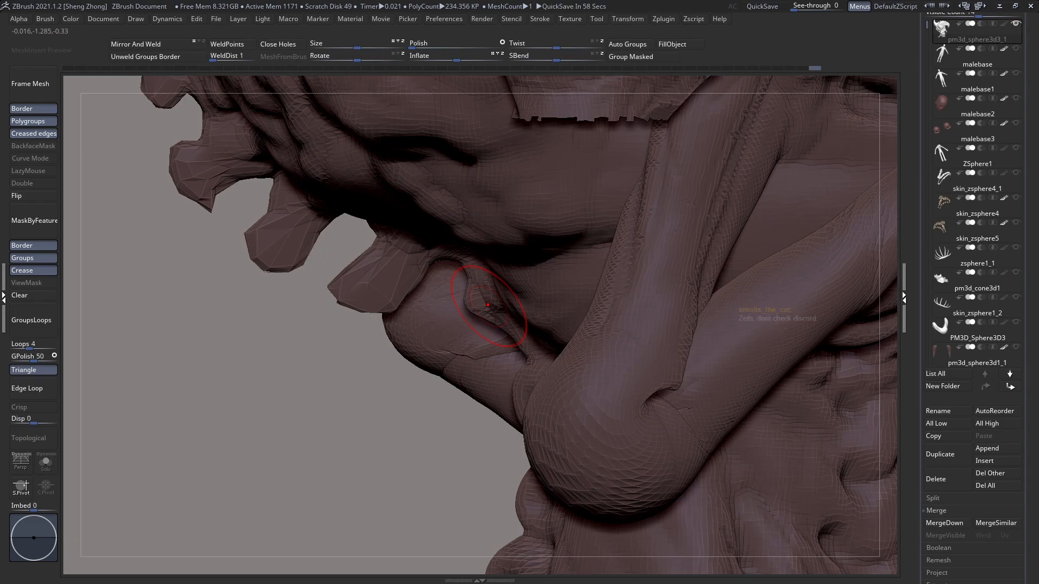
ctrl+right_drag(533, 299, 533, 368)
key(space)
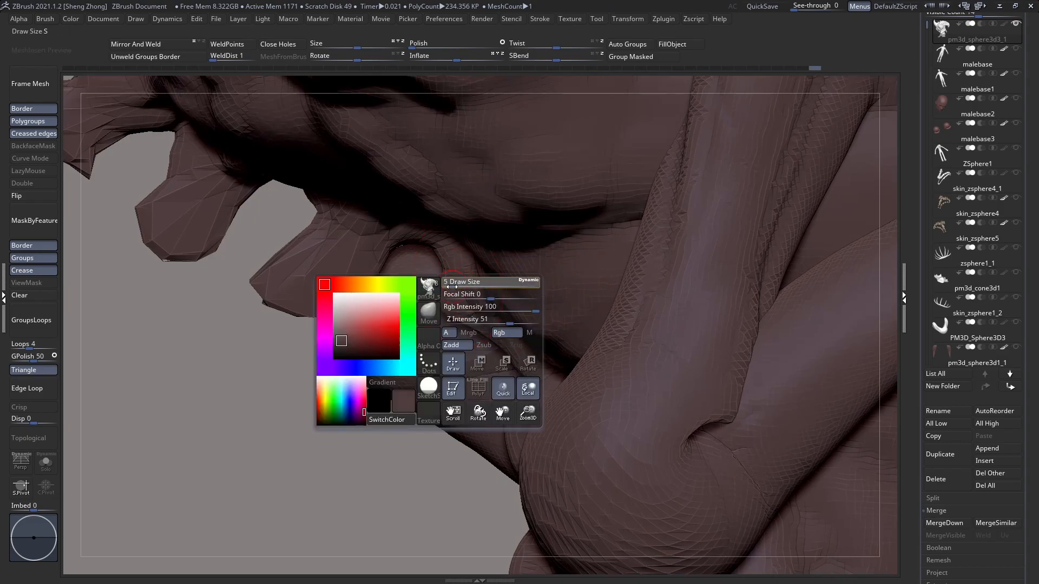
drag(448, 314, 433, 321)
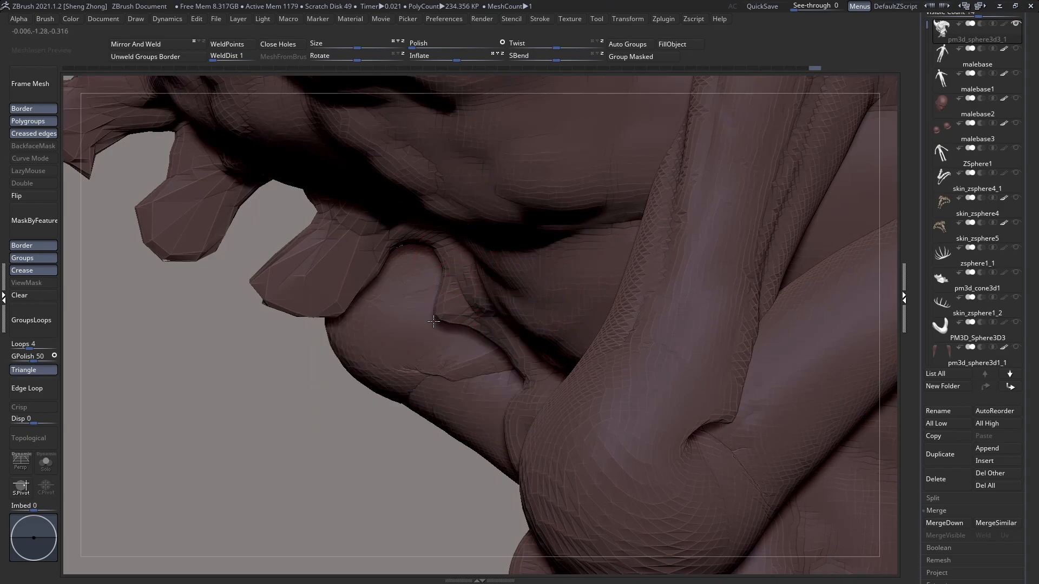
Step: Pull the small sixth vertebra downward into a long, blunt knob and adjust the edges of its neck
key(space)
mouse_move(440, 324)
mouse_down()
mouse_move(454, 349)
mouse_move(450, 388)
mouse_up()
drag(433, 352, 395, 341)
drag(445, 294, 435, 290)
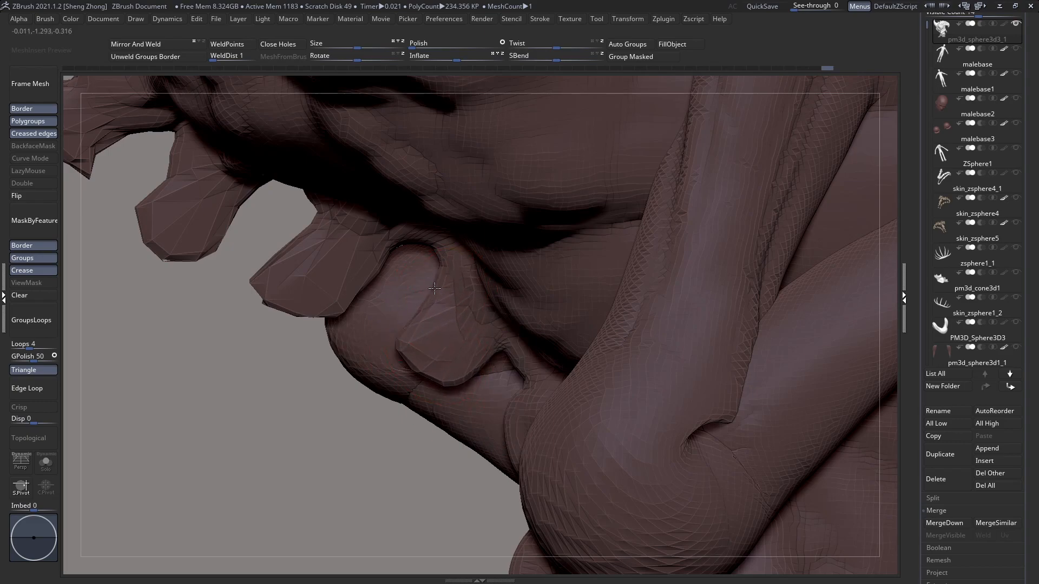
alt+right_drag(436, 319, 434, 297)
drag(426, 346, 413, 363)
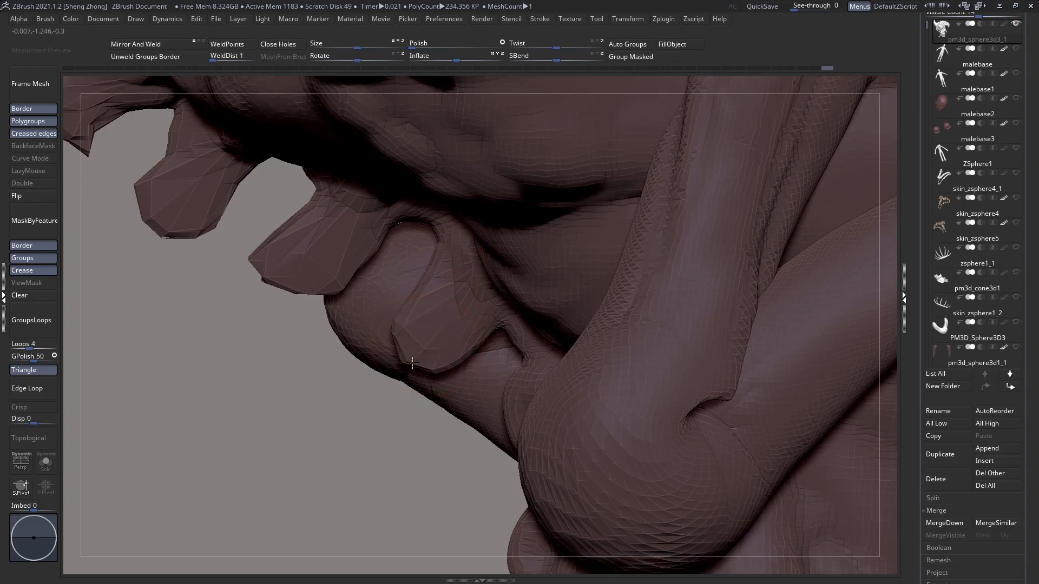
drag(482, 328, 466, 315)
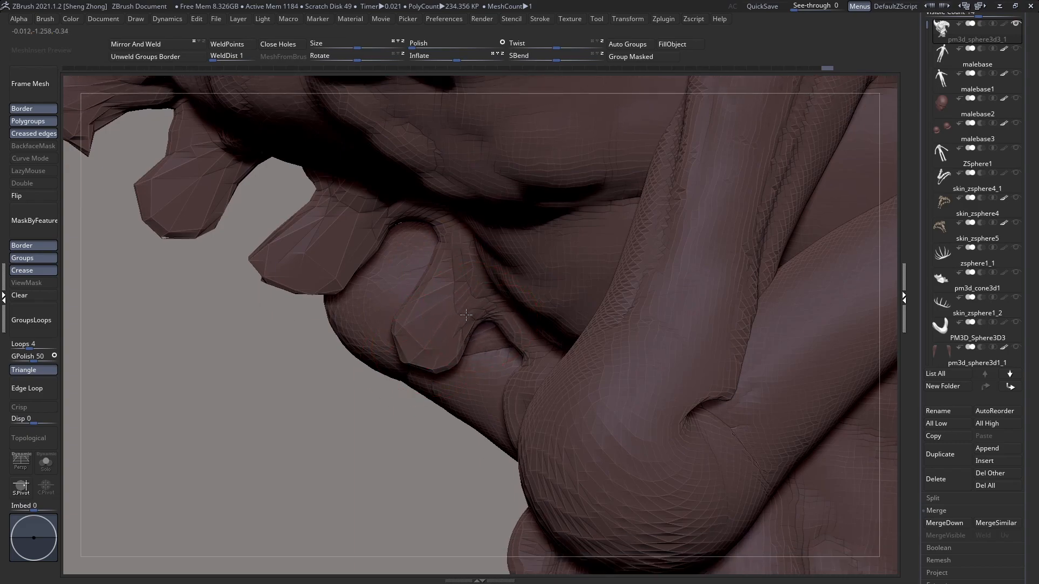
Step: Refine the sixth vertebra knob's neck, smooth its tip and pull it back outward
mouse_move(440, 258)
mouse_down()
mouse_move(432, 242)
mouse_move(400, 234)
mouse_move(442, 264)
mouse_up()
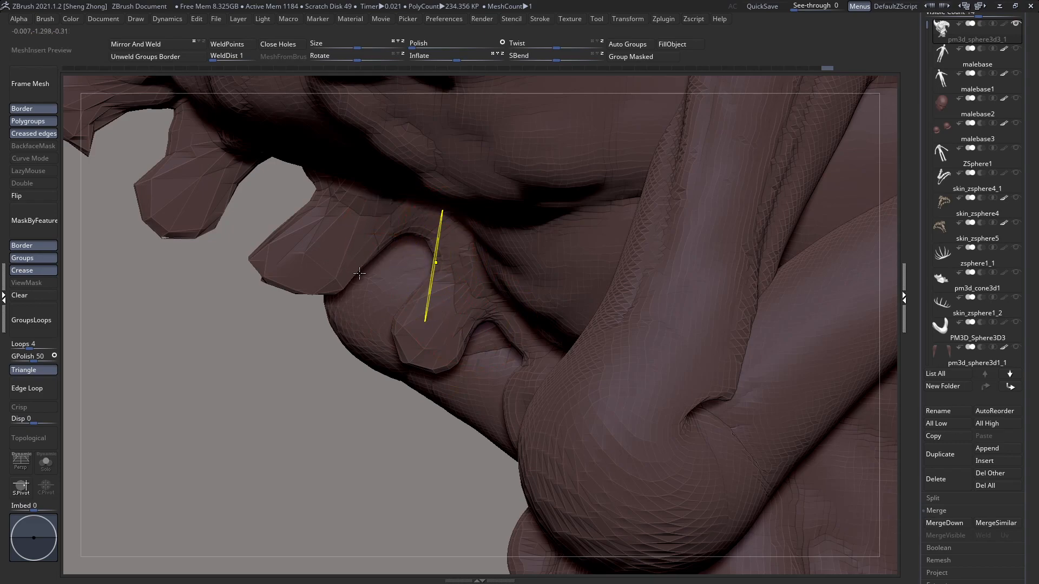
mouse_move(435, 263)
alt+right_down()
mouse_move(360, 266)
mouse_move(434, 304)
alt+right_up()
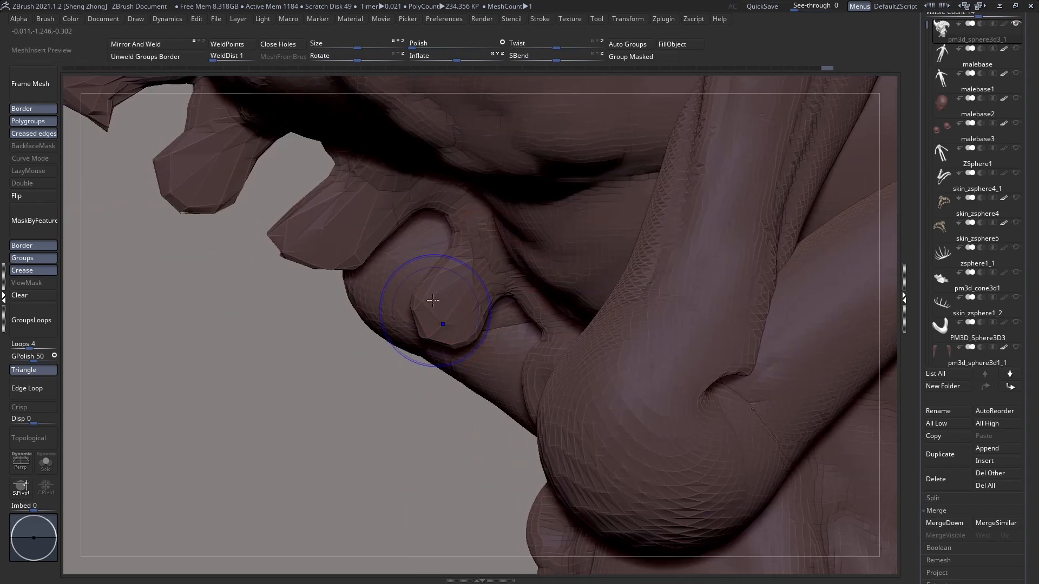
mouse_move(423, 306)
mouse_down()
mouse_move(410, 315)
mouse_move(440, 354)
mouse_move(401, 332)
mouse_up()
Step: Pull the next vertebra down the spine, beside the elbow, outward into a rounded lobe
key(space)
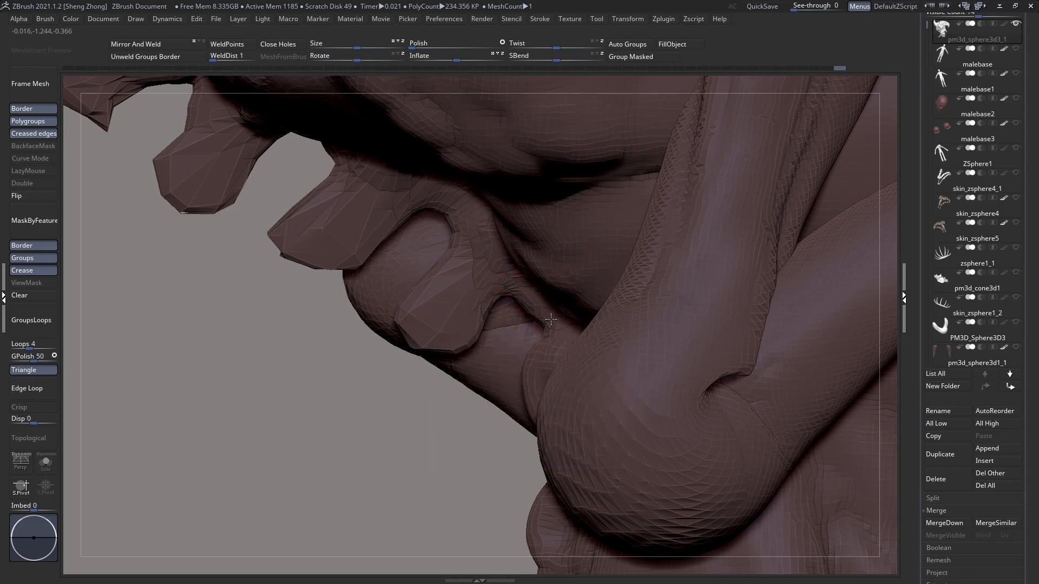
alt+right_drag(540, 352, 551, 260)
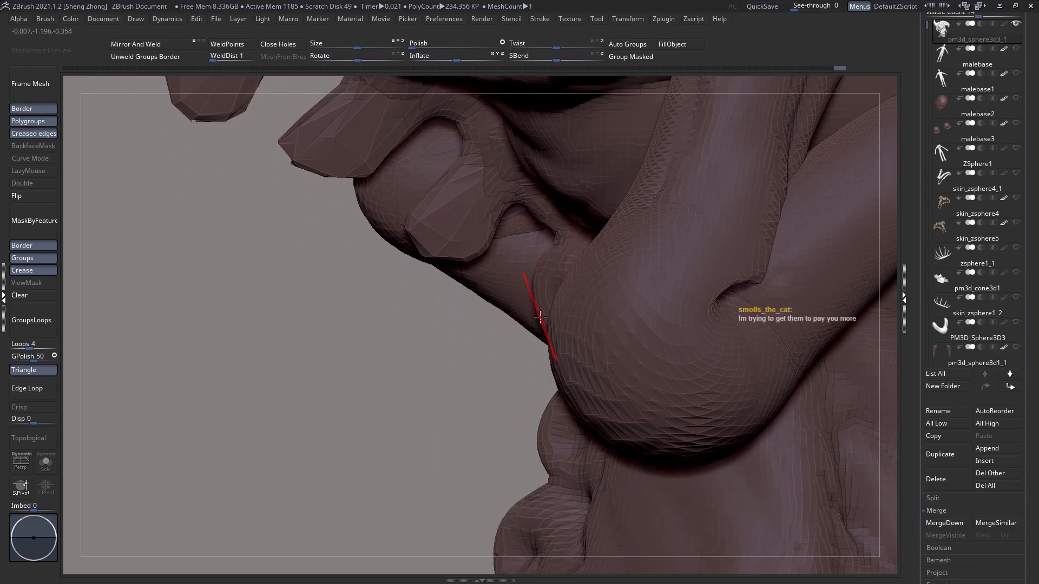
mouse_move(532, 321)
mouse_down()
mouse_move(521, 329)
mouse_move(518, 311)
mouse_up()
right_drag(529, 312, 539, 311)
drag(531, 332, 478, 324)
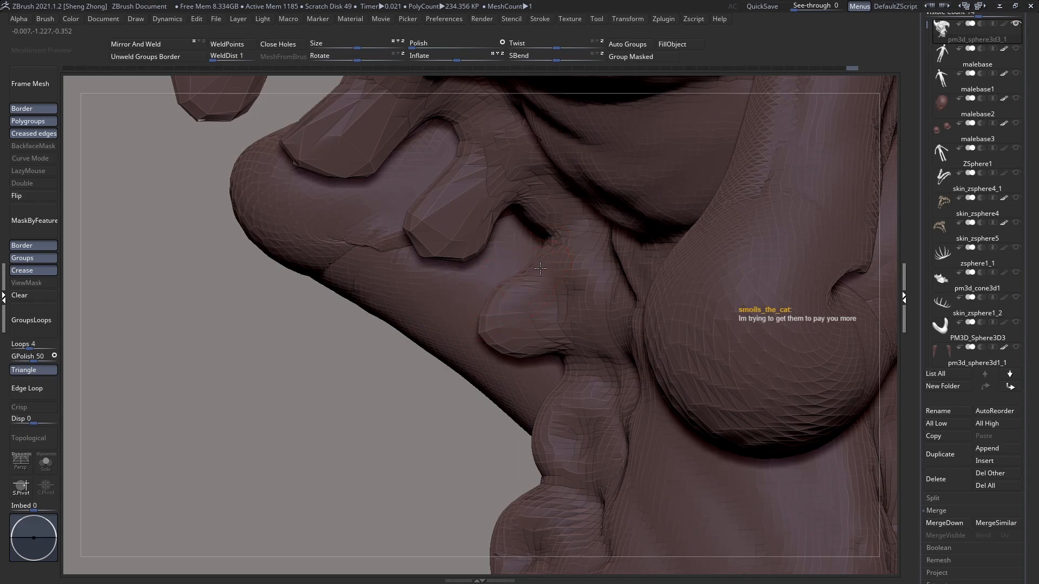
Step: Tidy the underside of the rounded vertebra beside the elbow and pull the next two vertebrae below it outward into blunt knobs
drag(557, 344, 555, 332)
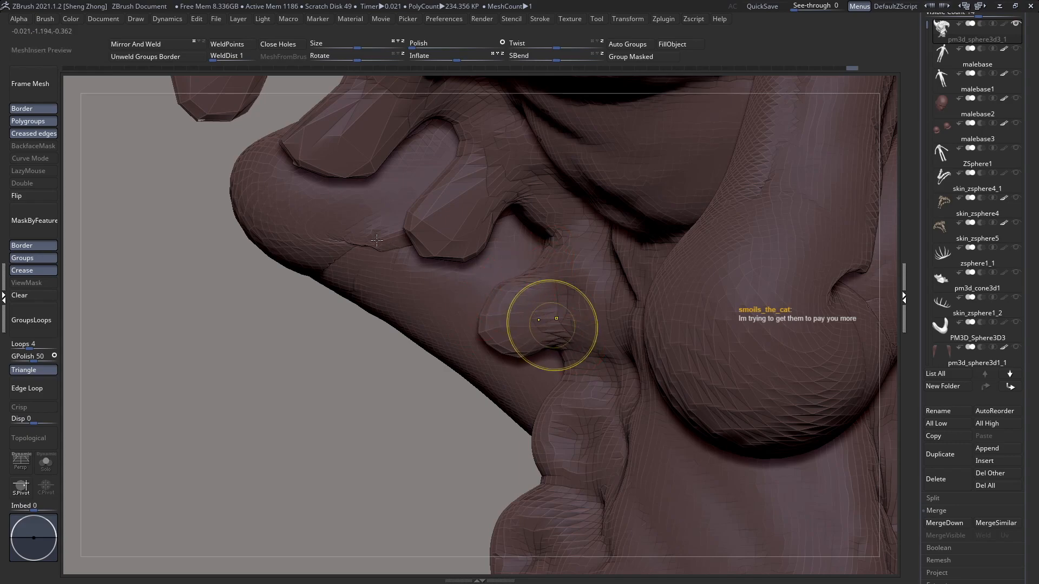
ctrl+right_drag(400, 257, 450, 262)
mouse_move(510, 314)
ctrl+right_down()
mouse_move(498, 324)
mouse_move(602, 290)
mouse_move(438, 304)
mouse_move(441, 322)
mouse_move(538, 328)
ctrl+right_up()
mouse_move(533, 304)
mouse_down()
mouse_move(522, 298)
mouse_move(534, 287)
mouse_move(514, 302)
mouse_move(514, 364)
mouse_move(492, 417)
mouse_move(498, 432)
mouse_move(491, 422)
mouse_up()
drag(524, 368, 540, 382)
mouse_move(503, 462)
mouse_down()
mouse_move(527, 457)
mouse_move(525, 445)
mouse_move(480, 433)
mouse_up()
mouse_move(499, 398)
mouse_down()
mouse_move(494, 417)
mouse_move(494, 399)
mouse_move(476, 404)
mouse_move(503, 380)
mouse_up()
drag(522, 289, 498, 309)
drag(533, 278, 532, 273)
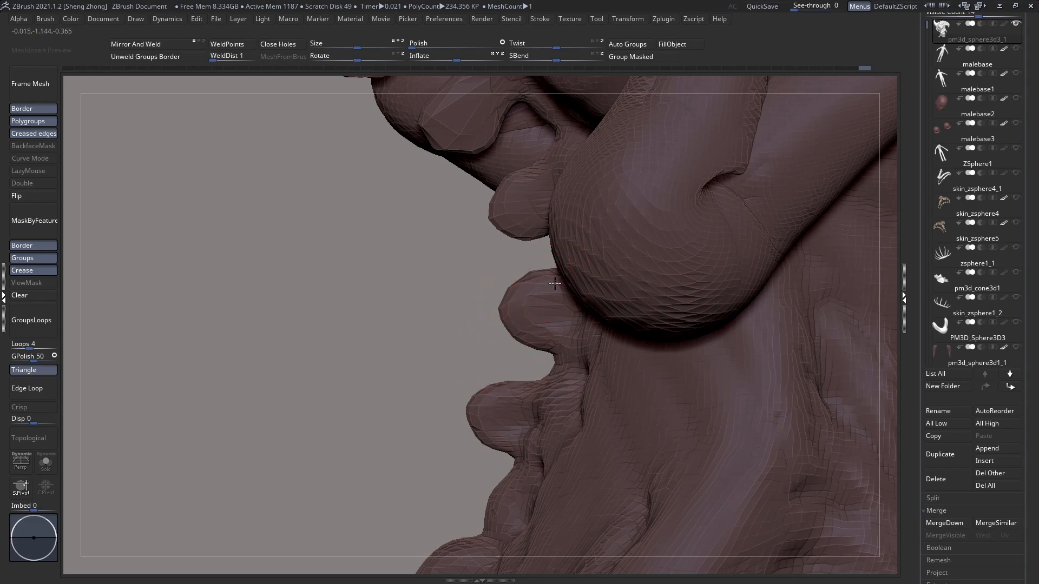
Step: Refine the necks of the two new vertebra knobs and deepen the gap between them
right_drag(553, 283, 565, 285)
drag(559, 267, 557, 281)
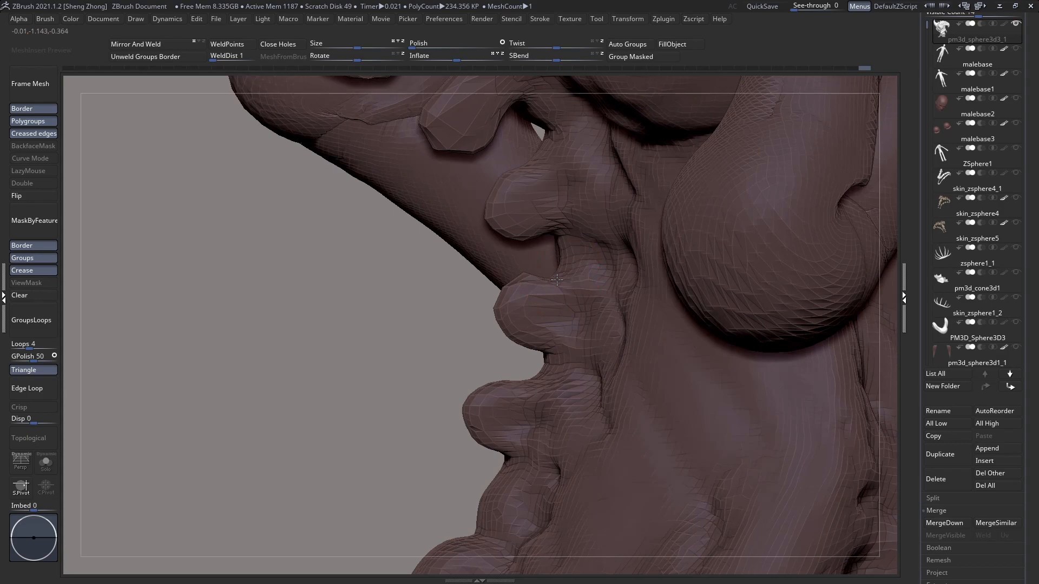
drag(548, 356, 550, 339)
right_drag(548, 353, 539, 353)
alt+right_drag(515, 398, 522, 353)
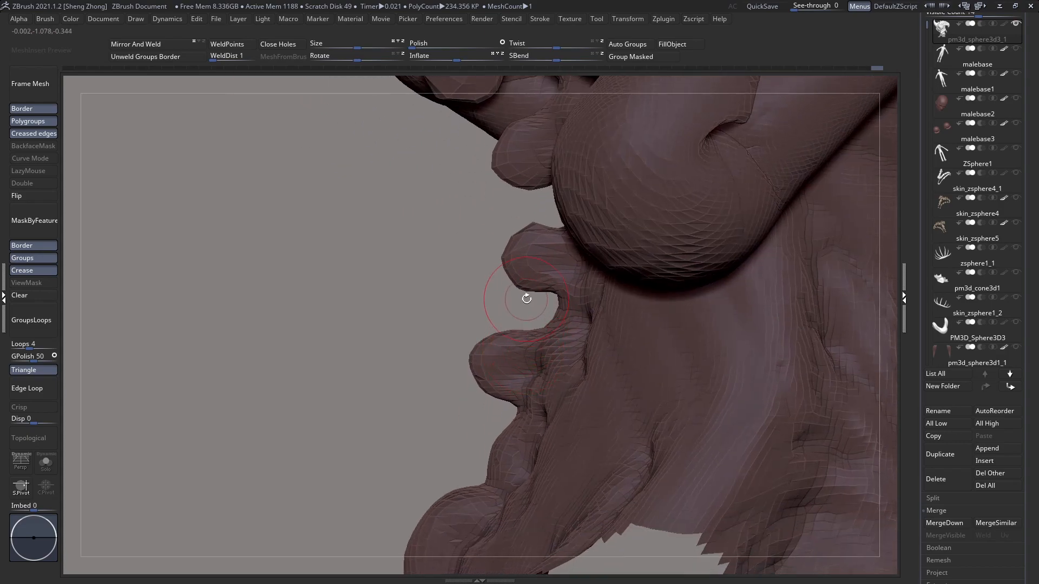
alt+right_drag(547, 306, 563, 324)
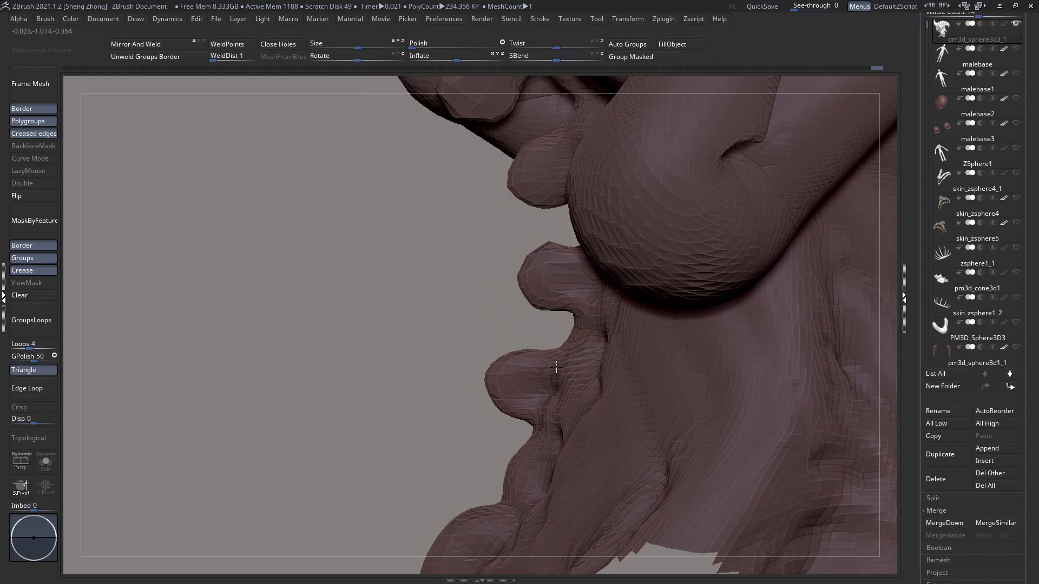
Step: Pull the next vertebra toward the tail outward from the lower back into a protruding knob
alt+right_drag(534, 411, 548, 360)
drag(528, 405, 495, 403)
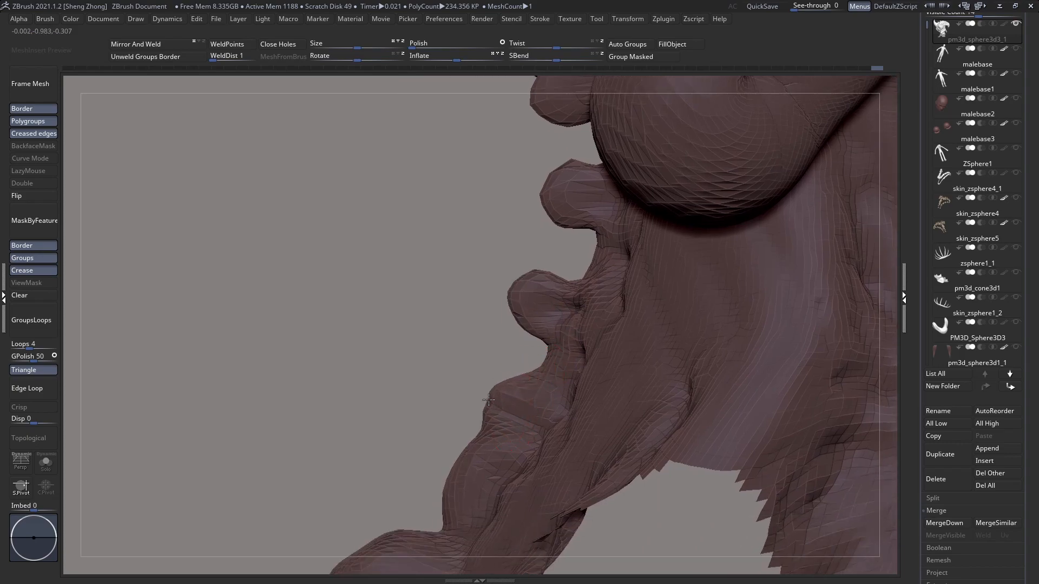
drag(486, 402, 474, 404)
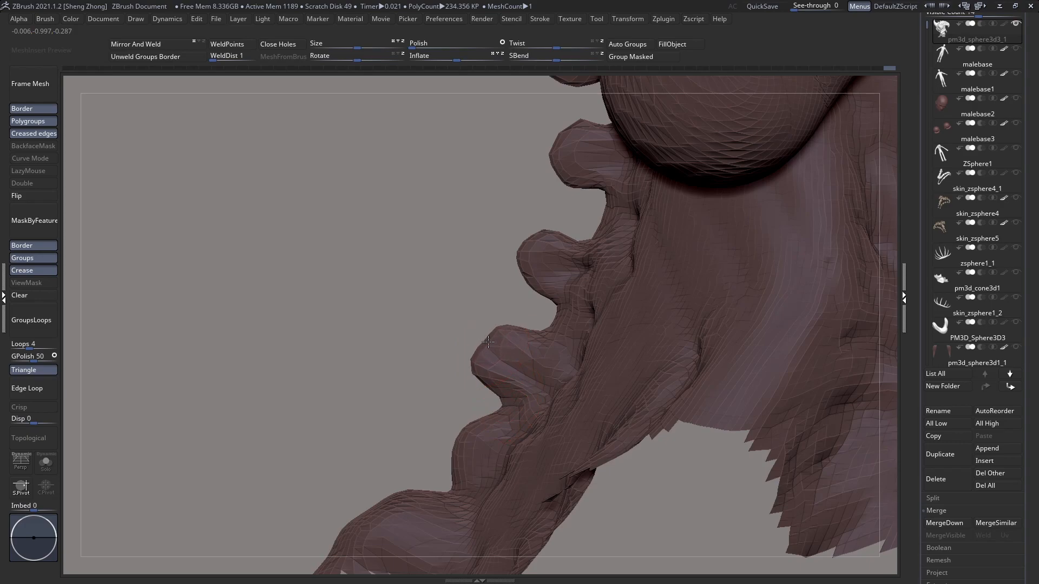
key(space)
drag(483, 341, 476, 339)
drag(471, 365, 486, 335)
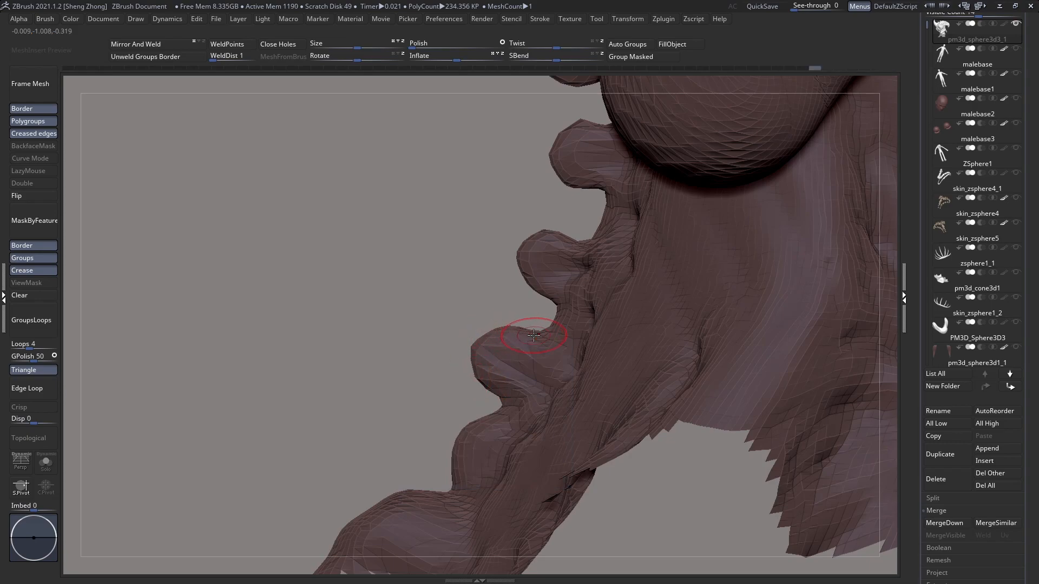
Step: Set the Move brush's draw size to 16 and push a notch into the upper side of the newest knob
key(space)
click(533, 314)
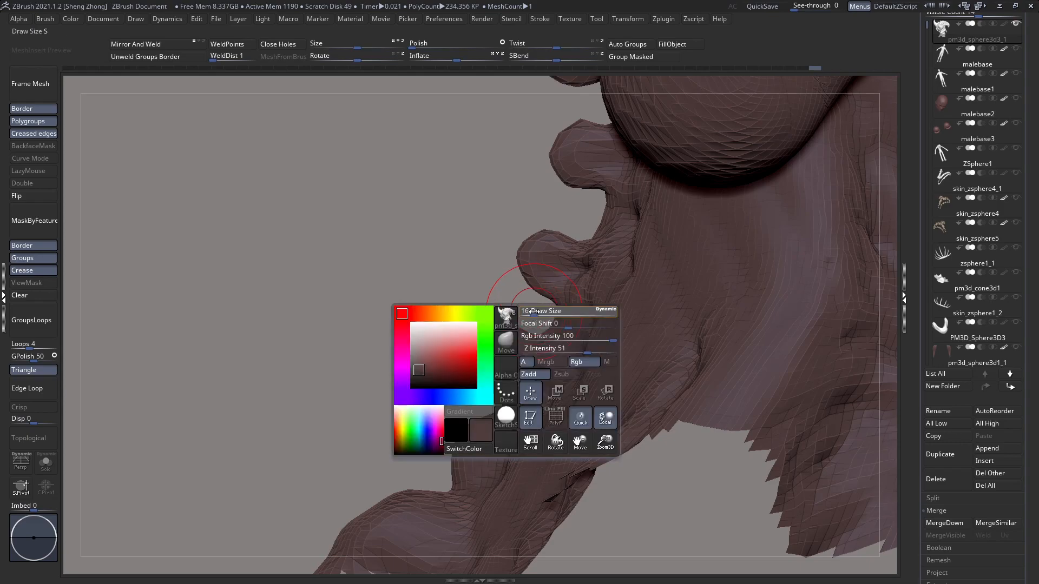
alt+right_drag(524, 348, 552, 320)
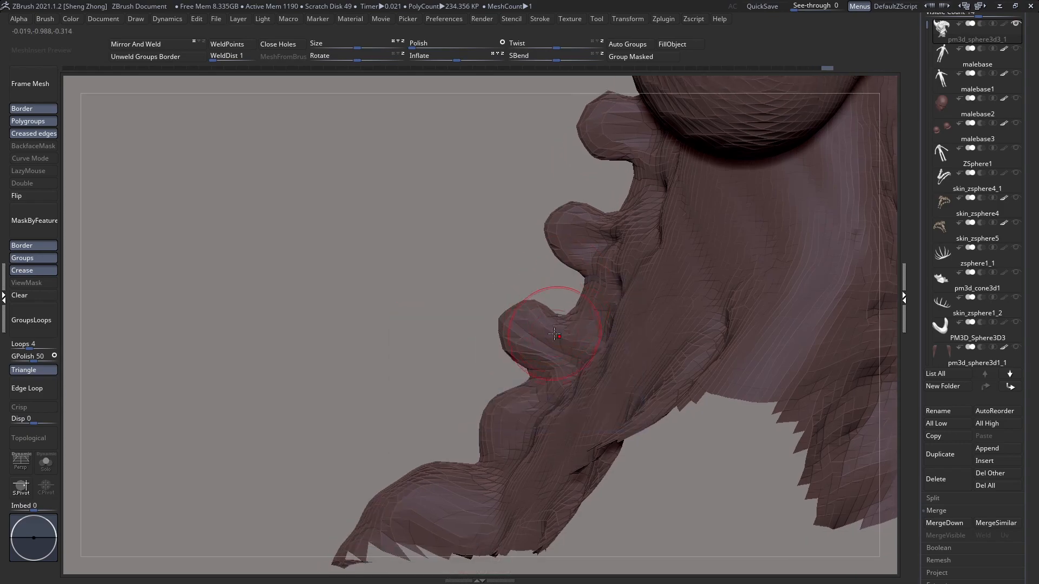
alt+right_drag(533, 364, 546, 332)
Step: Pull the small vertebra just above the tail base outward into an angular knob and shape its tip and underside
key(space)
click(505, 361)
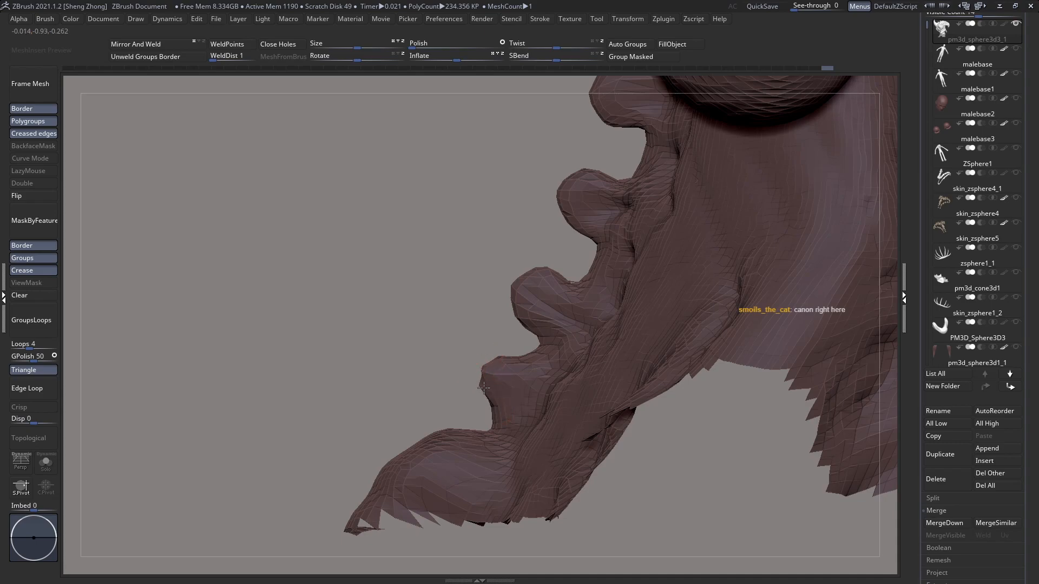
key(space)
drag(456, 400, 467, 355)
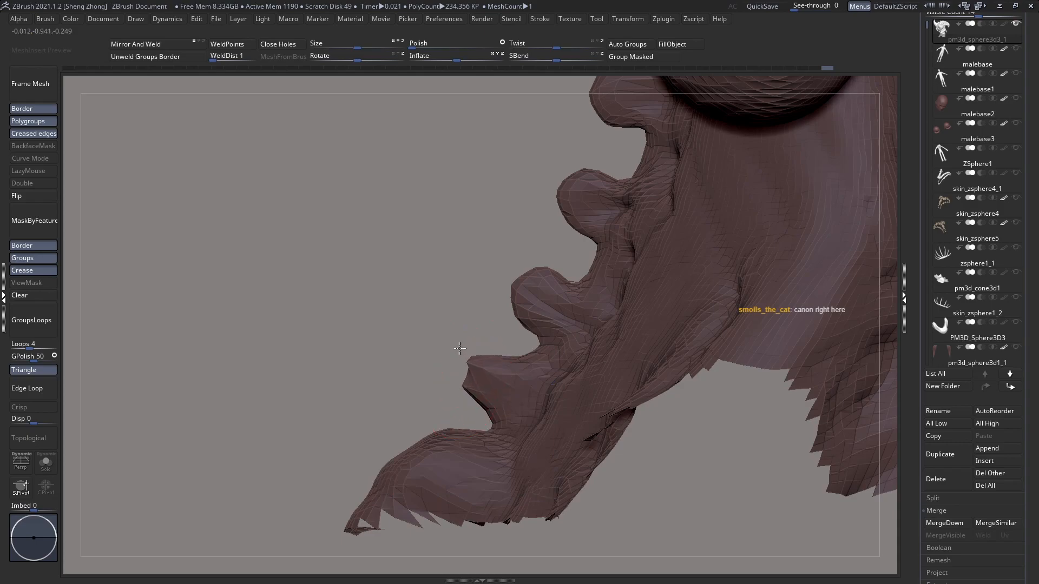
drag(477, 395, 464, 387)
mouse_move(483, 379)
right_down()
mouse_move(535, 382)
mouse_move(467, 369)
right_up()
mouse_move(491, 379)
mouse_down()
mouse_move(472, 371)
mouse_move(464, 403)
mouse_up()
right_drag(476, 399, 502, 434)
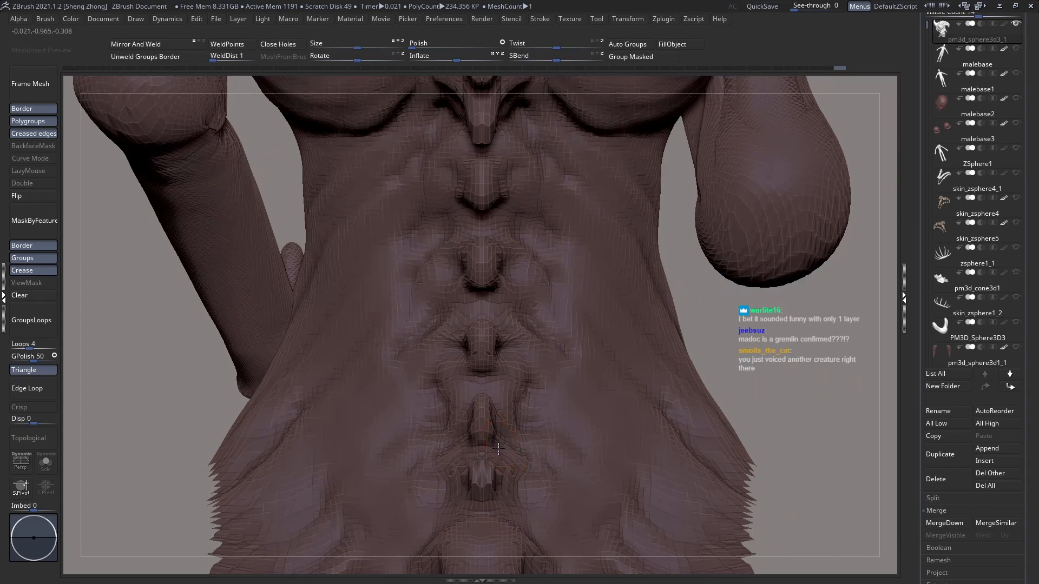
Step: Narrow the lower-back vertebrae seen from behind, drawing their sides in toward the centre line
ctrl+right_drag(500, 395, 514, 395)
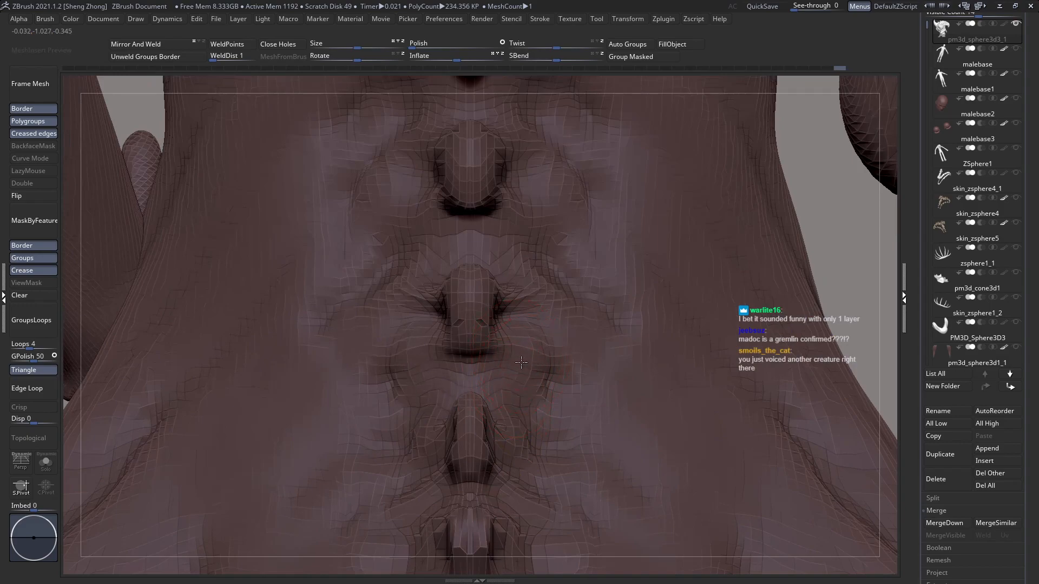
alt+right_drag(513, 323, 509, 398)
shift+drag(480, 379, 471, 379)
alt+right_drag(472, 336, 473, 443)
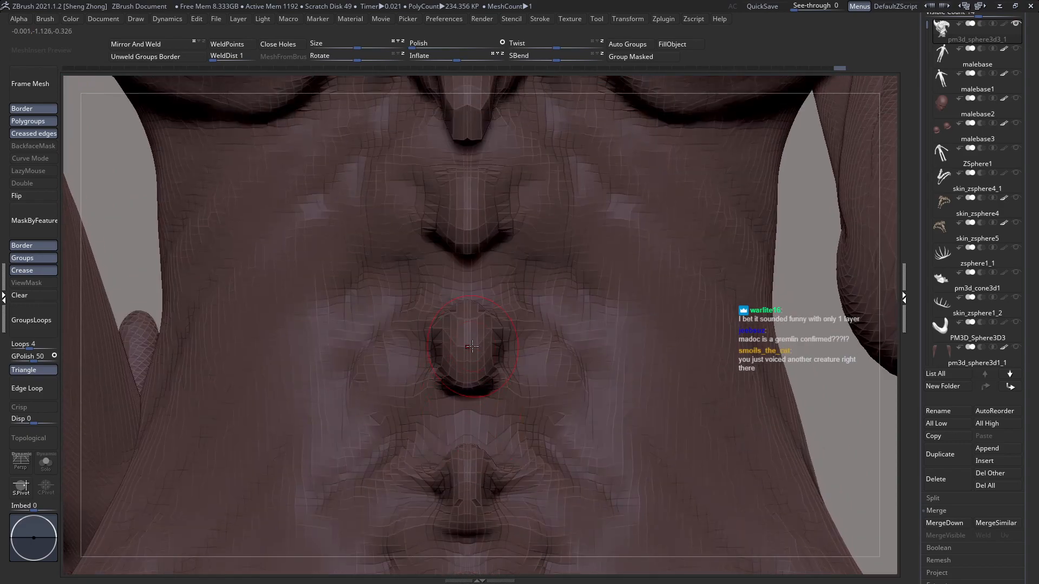
key(space)
drag(487, 348, 474, 351)
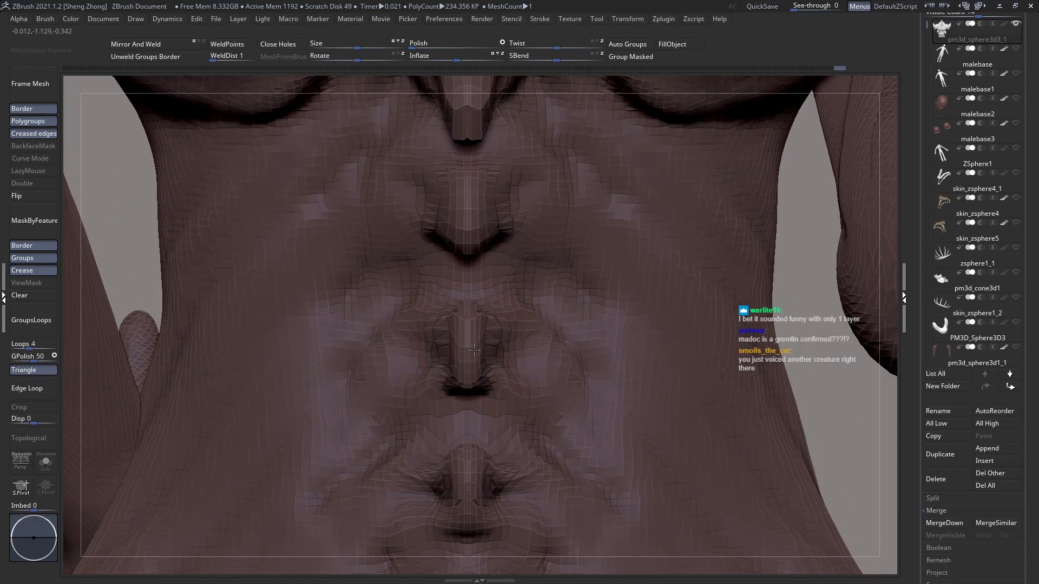
alt+right_drag(473, 368, 467, 470)
mouse_move(481, 325)
mouse_down()
mouse_move(460, 326)
mouse_move(470, 325)
mouse_up()
Step: Stretch the vertebra knob just below the rib cage into a longer form hanging downward
mouse_move(472, 293)
alt+right_down()
mouse_move(474, 364)
mouse_move(427, 275)
mouse_move(390, 275)
alt+right_up()
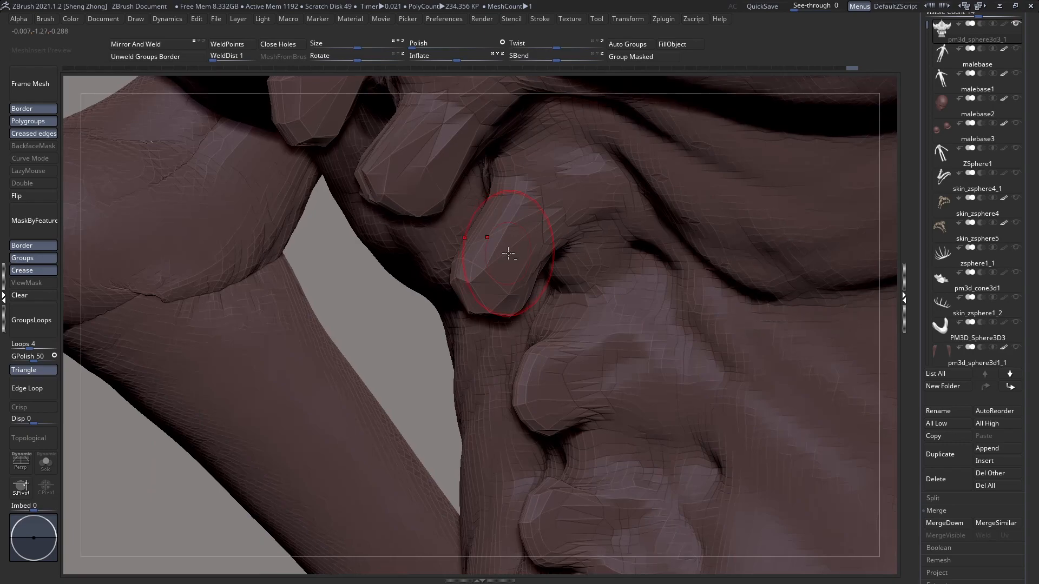
alt+right_drag(482, 260, 503, 353)
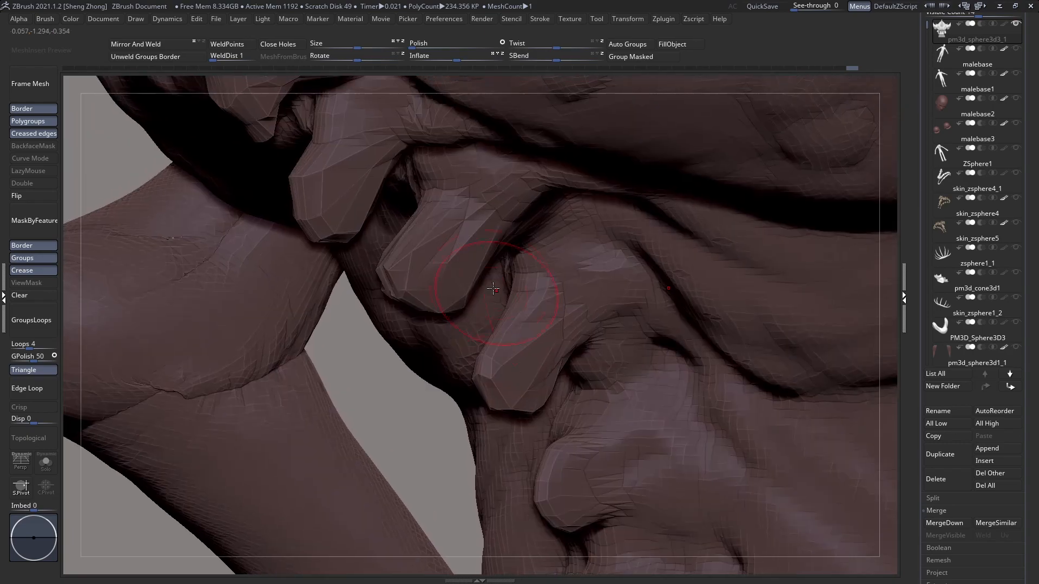
drag(500, 208, 518, 221)
mouse_move(487, 185)
right_down()
mouse_move(586, 193)
mouse_move(583, 208)
mouse_move(573, 198)
right_up()
drag(602, 206, 651, 208)
mouse_move(563, 224)
right_down()
mouse_move(578, 253)
mouse_move(553, 235)
right_up()
ctrl+right_drag(553, 235, 374, 174)
shift+right_drag(511, 222, 647, 238)
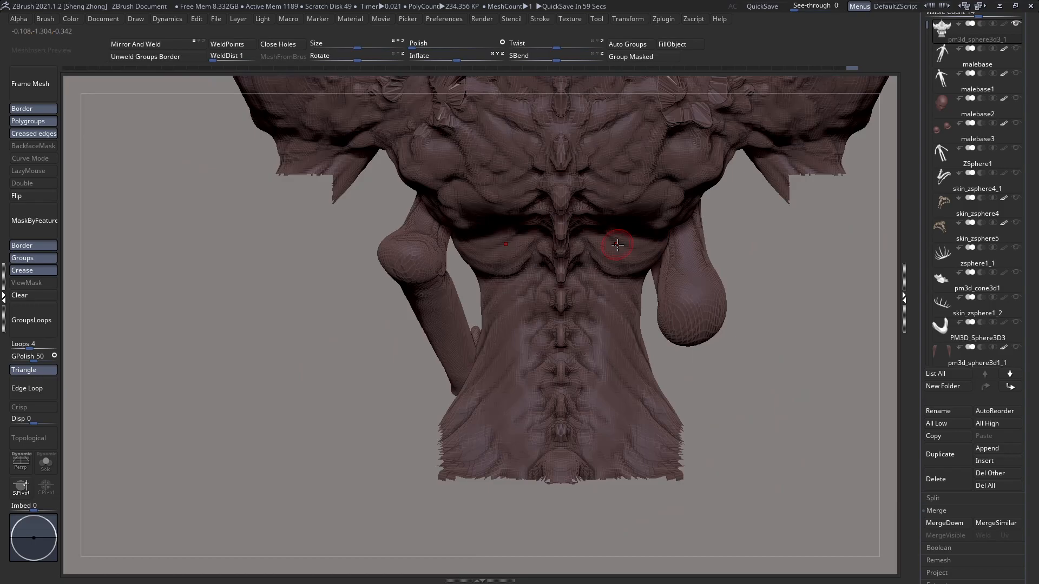
Step: Isolate the tail from the rest of the body and split it off into its own subtool
mouse_move(628, 240)
right_down()
mouse_move(596, 250)
mouse_move(583, 242)
mouse_move(503, 337)
right_up()
key(space)
click(504, 305)
click(550, 210)
mouse_move(580, 227)
right_down()
mouse_move(546, 286)
mouse_move(510, 297)
mouse_move(539, 311)
mouse_move(431, 277)
right_up()
ctrl+shift+click(431, 277)
ctrl+right_drag(508, 306, 691, 304)
ctrl+shift+click(432, 295)
ctrl+shift+click(434, 292)
scroll(968, 379, up, 2)
click(933, 542)
click(947, 552)
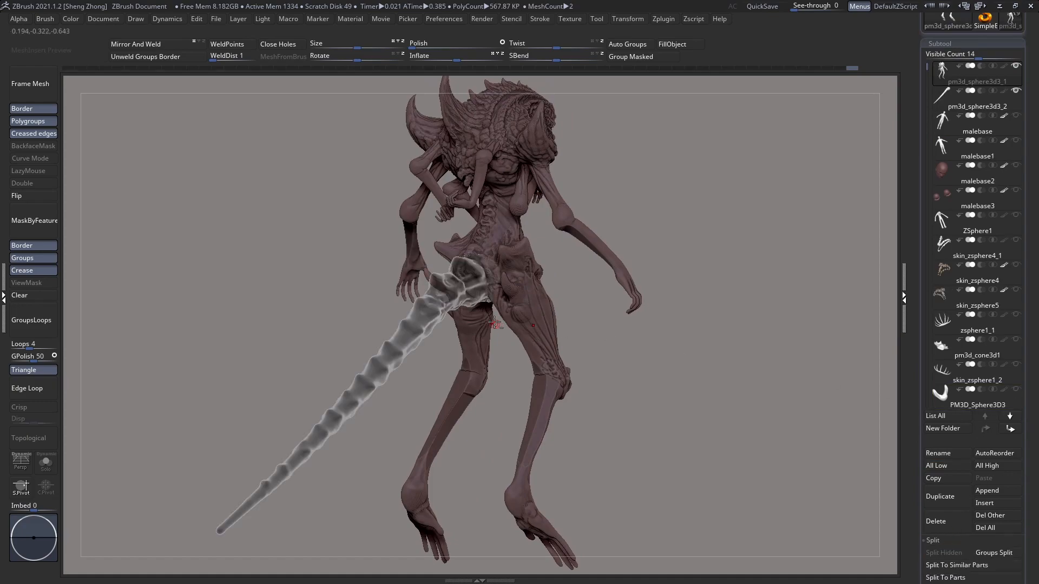
Step: Make the body subtool active, hide the tail, and smooth over the tail socket, leaving a small pointed tailbone
alt+click(460, 290)
drag(698, 324, 590, 319)
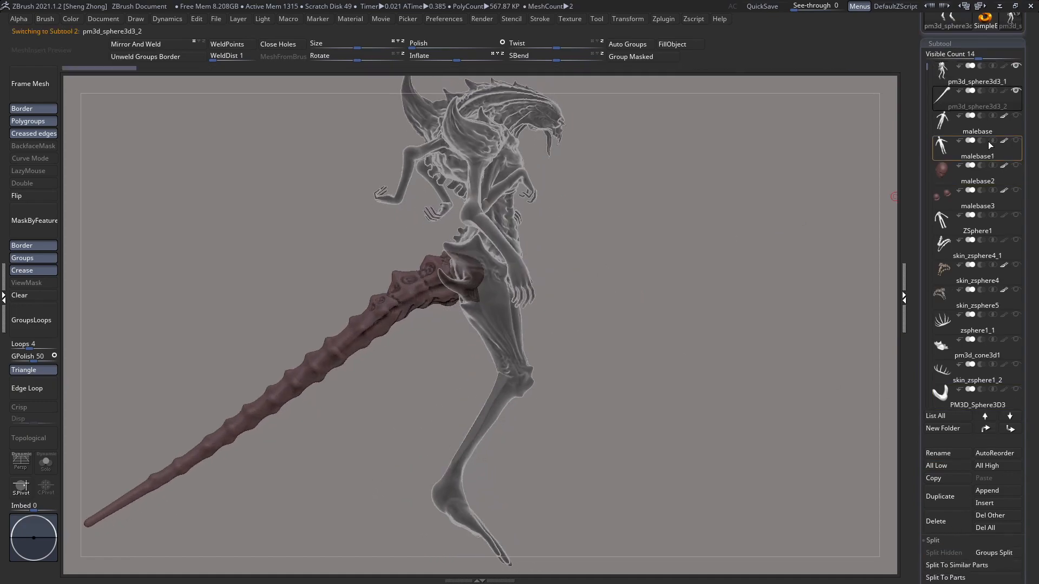
alt+click(493, 315)
right_drag(491, 296, 540, 307)
right_drag(463, 306, 515, 301)
ctrl+right_drag(385, 345, 388, 381)
mouse_move(460, 325)
right_down()
mouse_move(404, 282)
mouse_move(412, 291)
right_up()
key(space)
drag(411, 290, 401, 290)
right_drag(385, 349, 390, 315)
mouse_move(405, 398)
mouse_down()
mouse_move(391, 433)
mouse_move(401, 439)
mouse_move(352, 396)
mouse_move(309, 322)
mouse_move(321, 317)
mouse_up()
right_drag(357, 347, 378, 351)
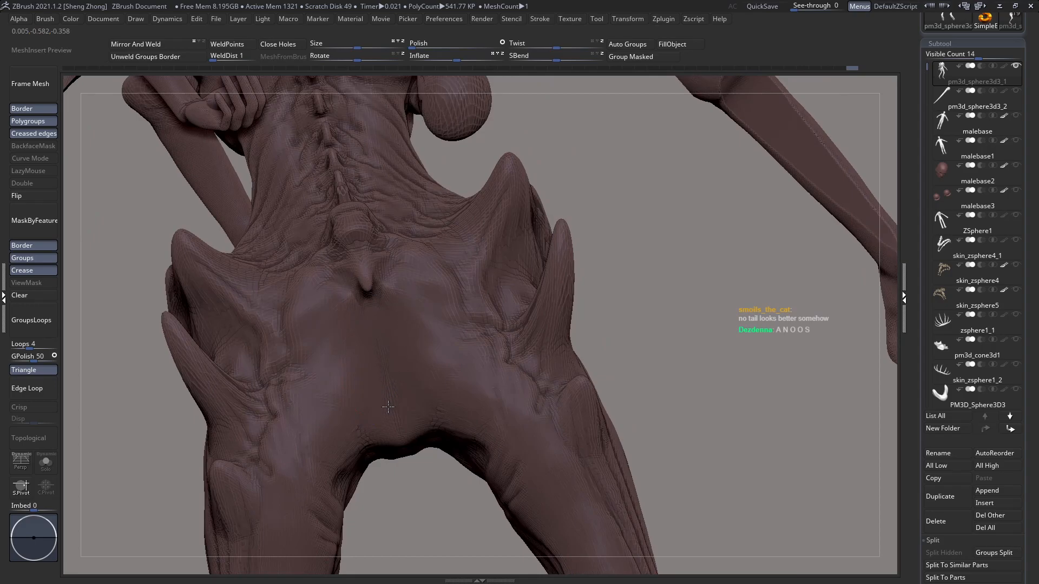
Step: Reshape the back of the pelvis with a large Move brush, forming a cleft between the buttocks and adjusting the inner thighs
mouse_move(434, 304)
right_down()
mouse_move(419, 329)
mouse_move(433, 344)
mouse_move(331, 317)
mouse_move(336, 331)
mouse_move(371, 293)
mouse_move(487, 312)
right_up()
key(space)
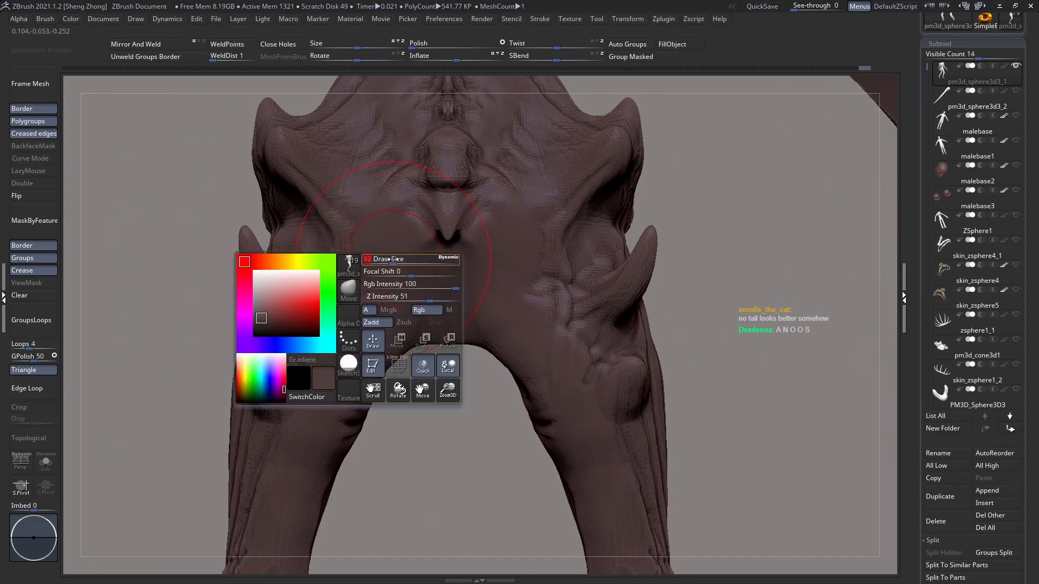
mouse_move(370, 273)
right_down()
mouse_move(359, 297)
mouse_move(378, 288)
right_up()
key(space)
drag(395, 278, 459, 291)
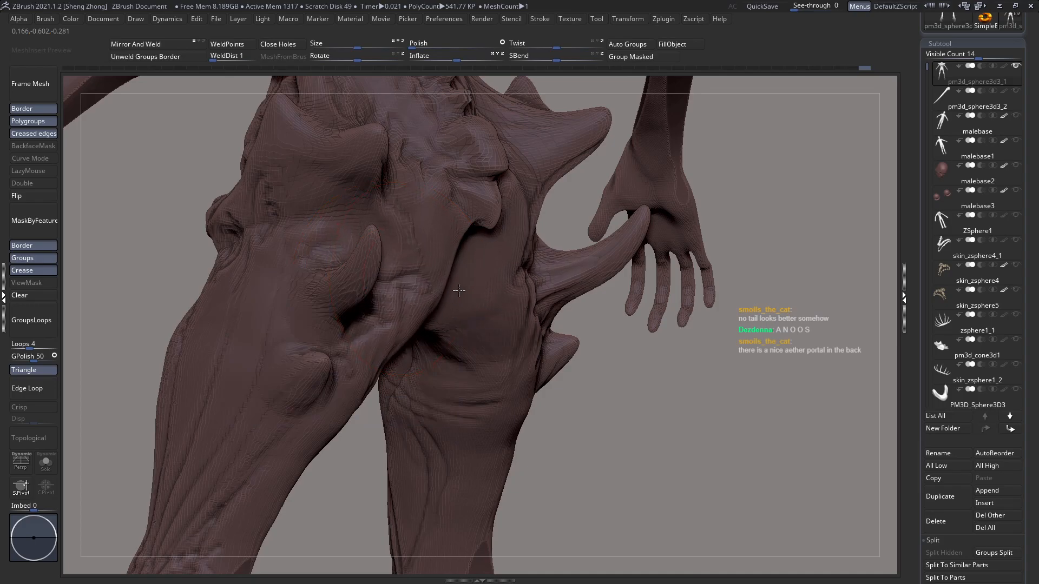
right_drag(459, 291, 433, 318)
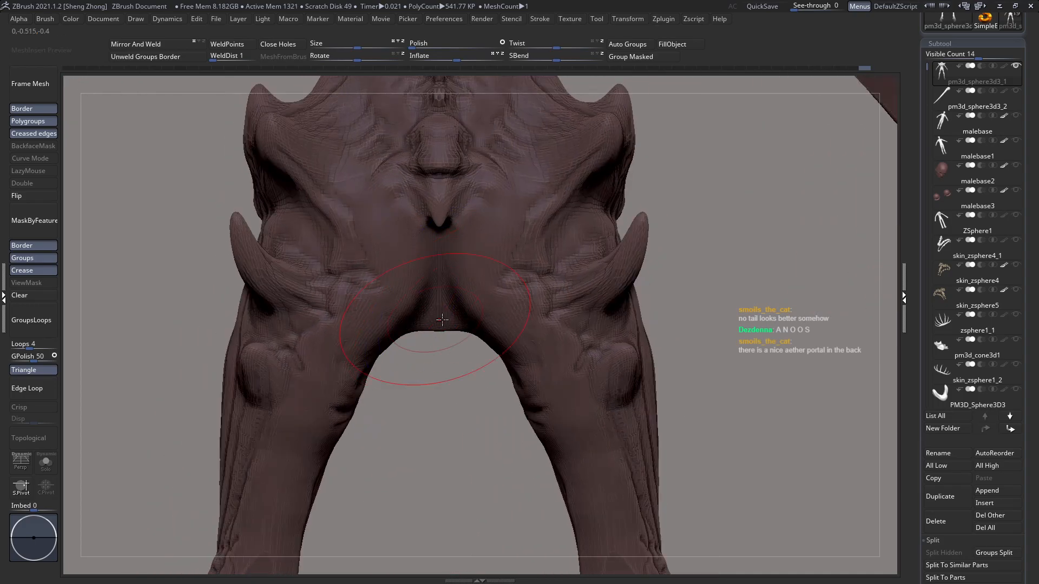
drag(516, 351, 501, 361)
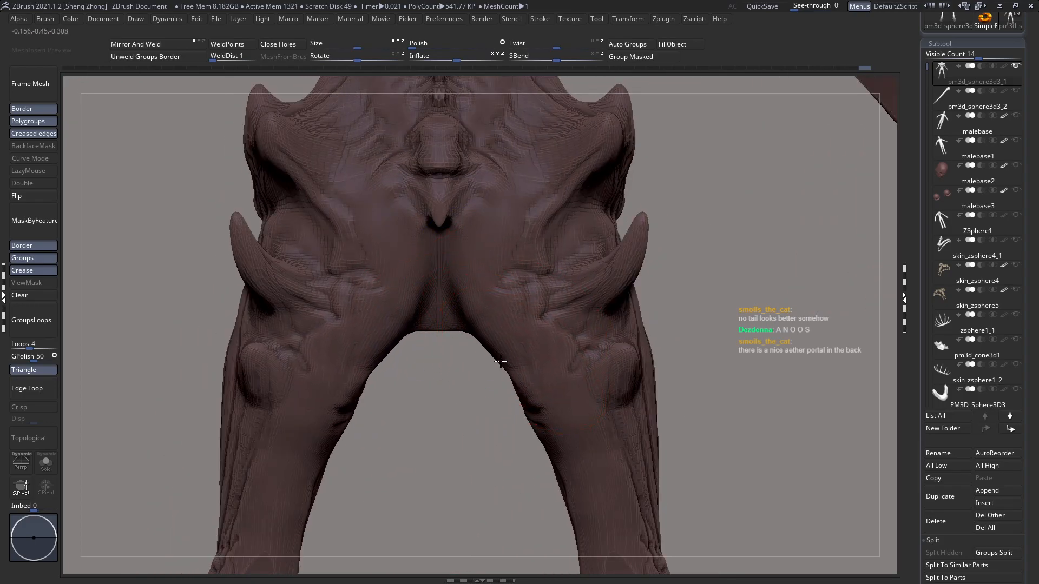
mouse_move(502, 361)
right_down()
mouse_move(485, 262)
mouse_move(506, 238)
right_up()
Step: Deepen the cleft below the tailbone and adjust the outline of the buttocks and hip
key(space)
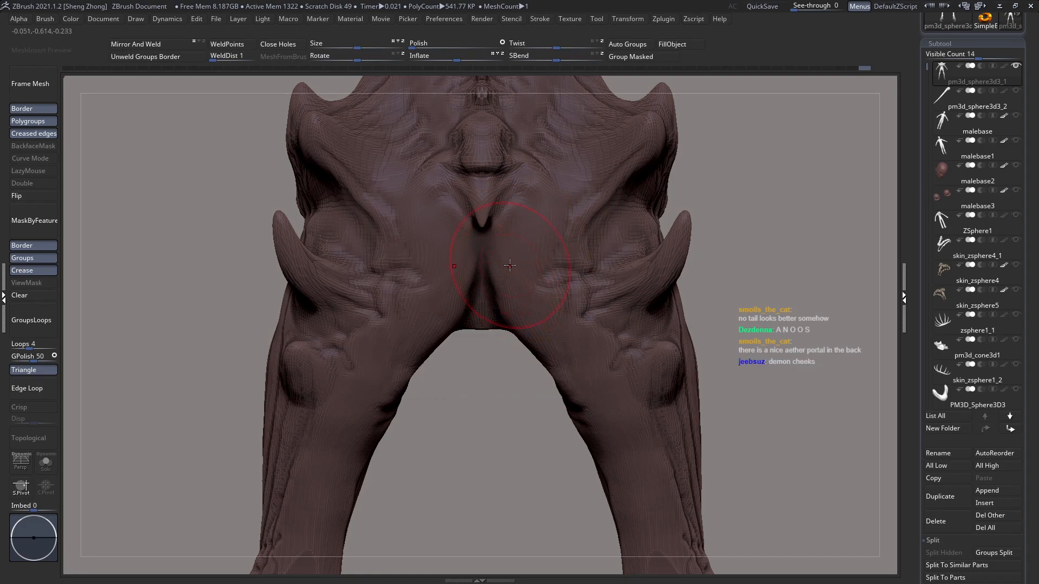
key(space)
mouse_move(489, 290)
ctrl+right_down()
mouse_move(478, 273)
mouse_move(544, 295)
mouse_move(541, 318)
mouse_move(457, 285)
mouse_move(471, 238)
mouse_move(461, 250)
ctrl+right_up()
key(space)
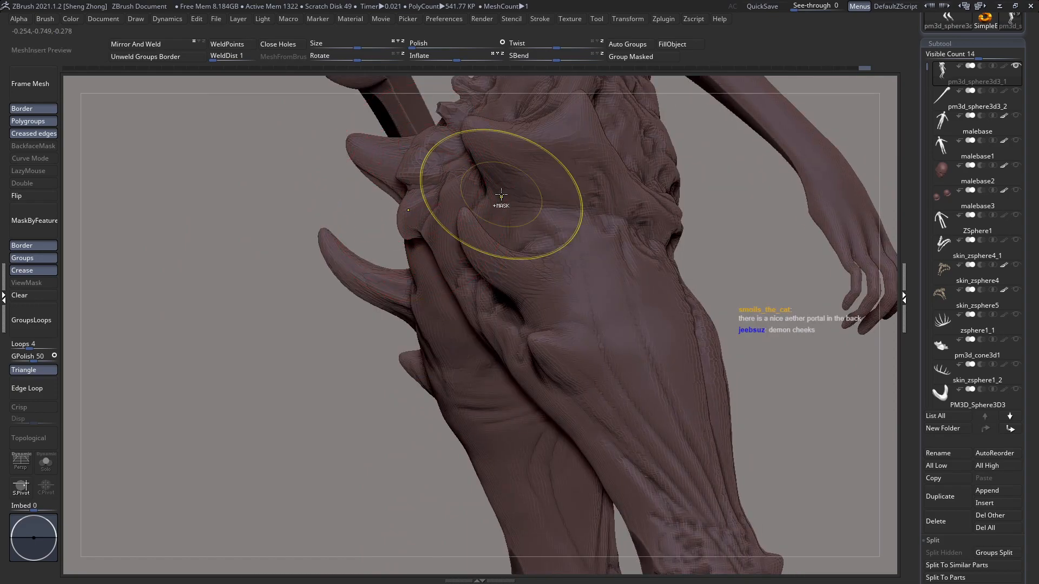
ctrl+right_drag(314, 209, 332, 218)
right_drag(445, 248, 480, 248)
Step: Move the surfaces around the tailbone with small strokes to refine the upper buttocks
mouse_move(639, 154)
alt+right_down()
mouse_move(658, 189)
mouse_move(644, 276)
alt+right_up()
key(space)
drag(466, 219, 461, 219)
right_drag(462, 214, 453, 192)
drag(460, 204, 464, 212)
right_drag(467, 225, 469, 219)
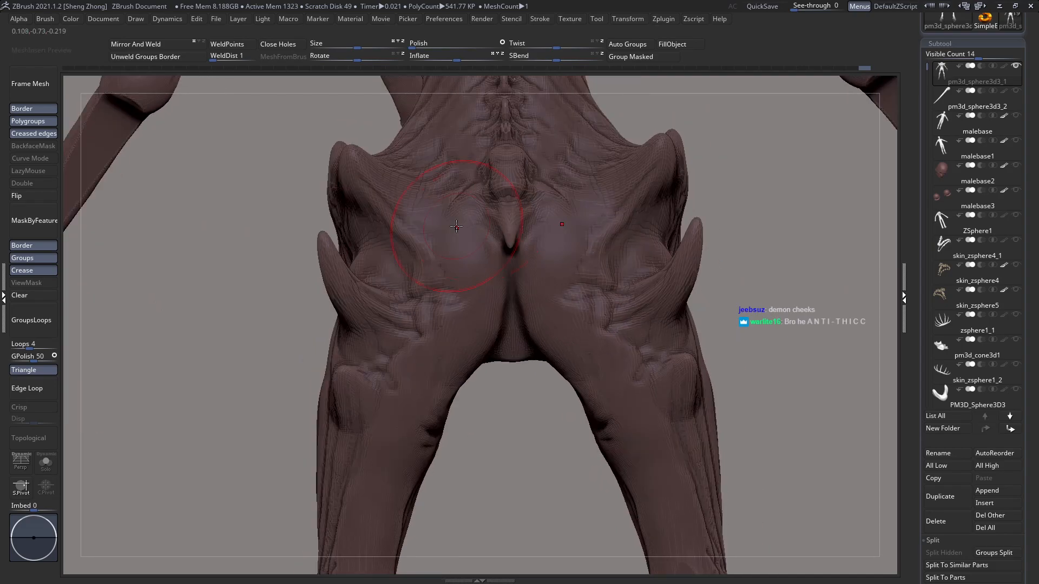
Step: Switch to the Zeth_ClayBuildup brush and build up muscle mass on the buttocks beside the tailbone
key(space)
key(b)
key(z)
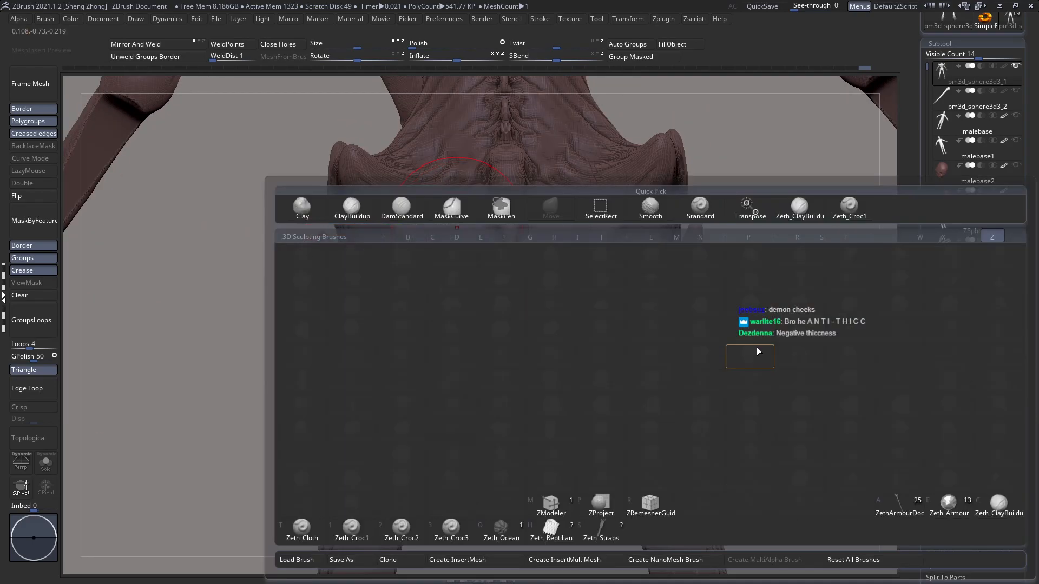
key(c)
key(space)
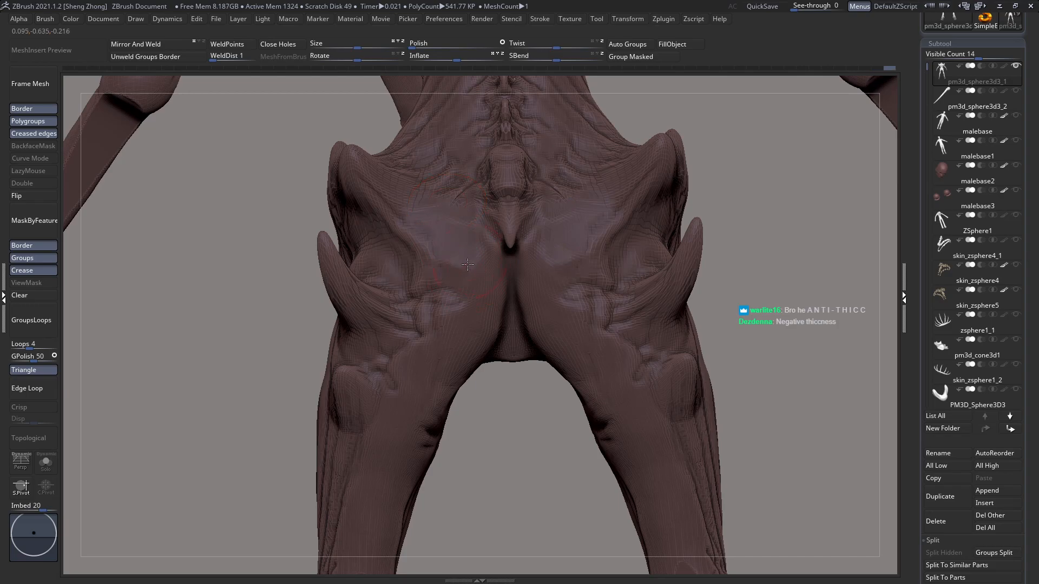
right_drag(453, 343, 442, 325)
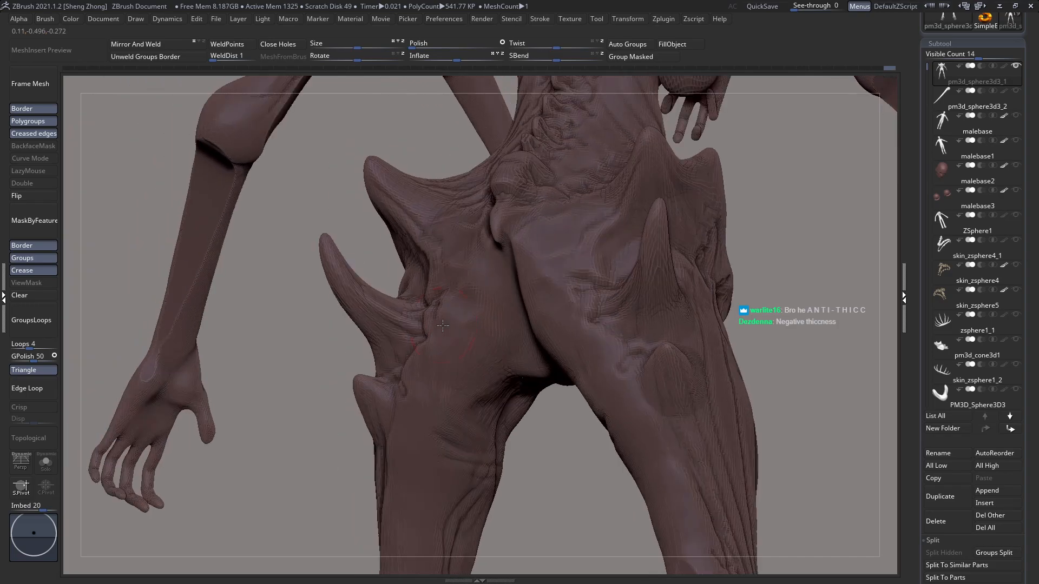
right_drag(452, 427, 443, 374)
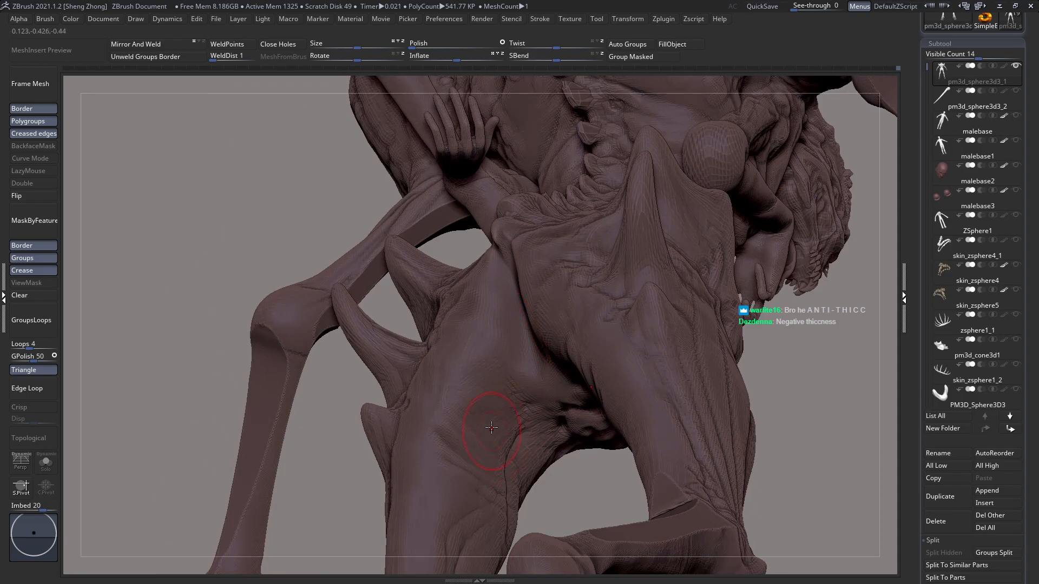
Step: Build up and smooth the muscle from the lower buttock into the back of the upper thigh
right_click(509, 368)
mouse_move(498, 432)
mouse_down()
mouse_move(508, 465)
mouse_move(497, 487)
mouse_up()
drag(501, 401, 511, 445)
drag(496, 370, 529, 395)
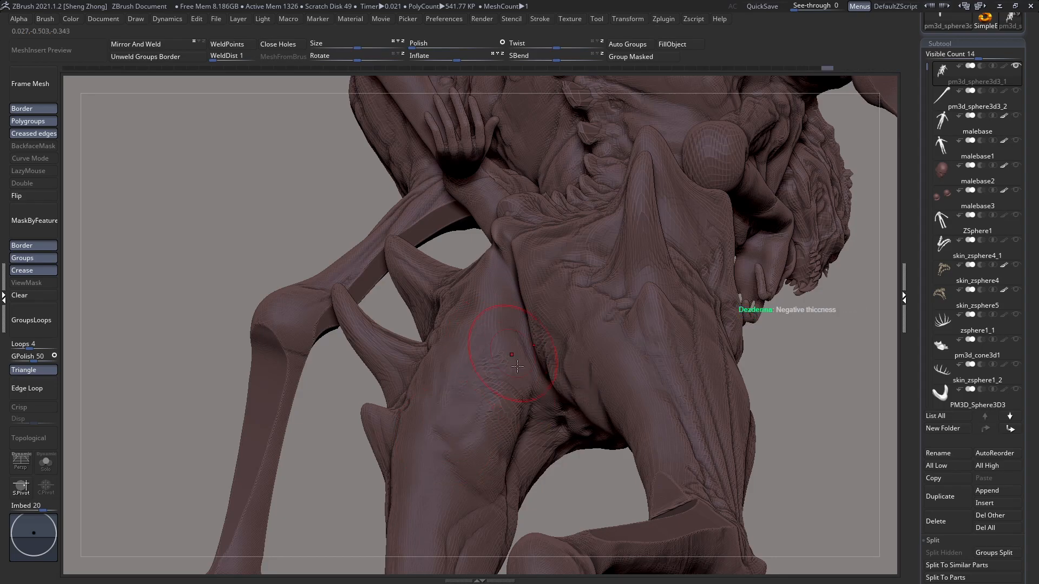
right_drag(527, 355, 534, 365)
drag(517, 326, 514, 334)
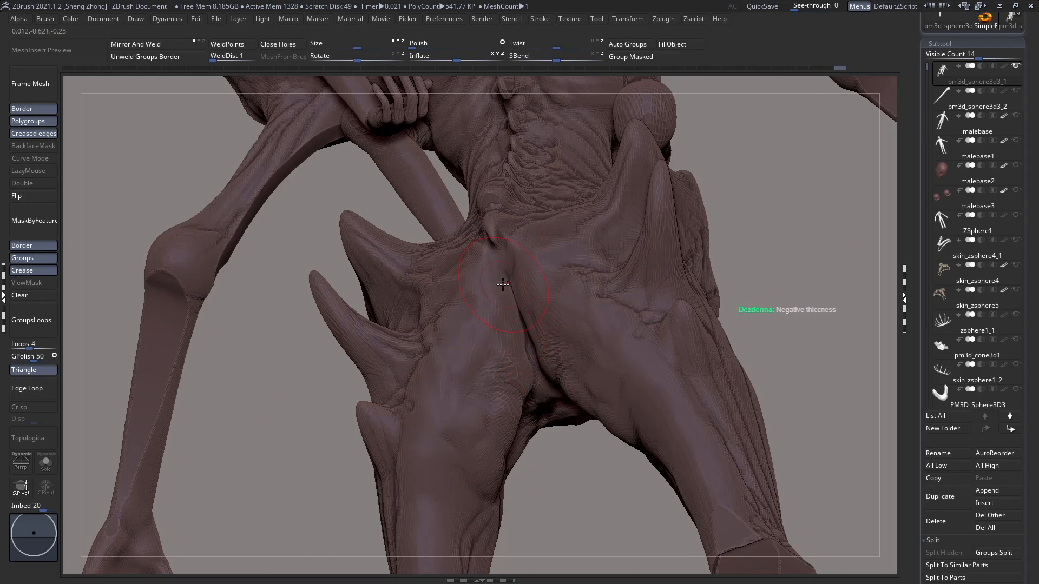
Step: Build up and blend the muscle around the cleft below the tailbone and across the back of the upper thighs
right_drag(504, 284, 513, 317)
drag(535, 357, 542, 320)
mouse_move(560, 261)
mouse_down()
mouse_move(553, 369)
mouse_move(576, 380)
mouse_move(600, 266)
mouse_up()
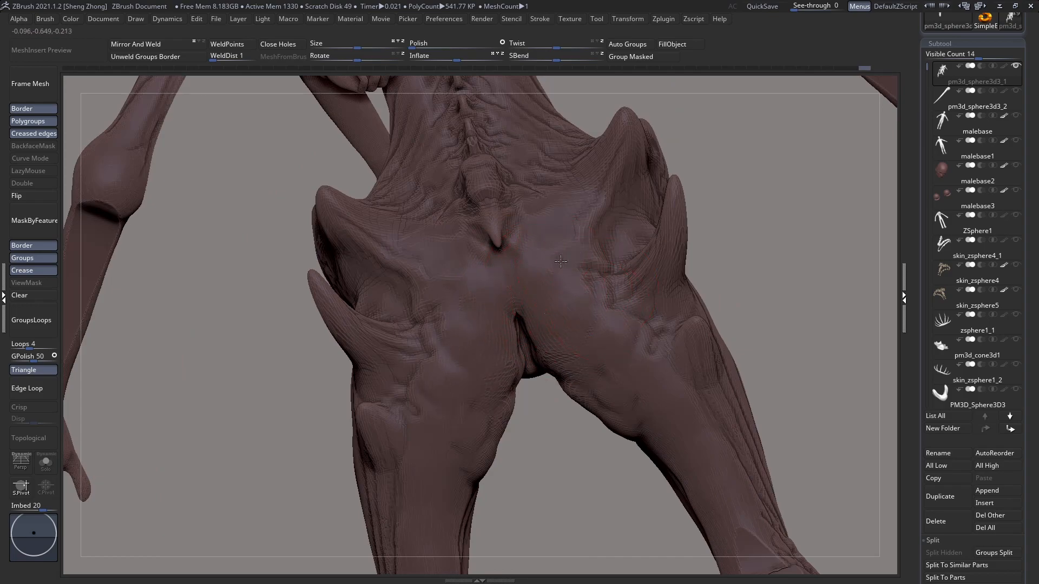
mouse_move(529, 239)
right_down()
mouse_move(541, 246)
mouse_move(521, 235)
right_up()
right_drag(594, 303, 552, 327)
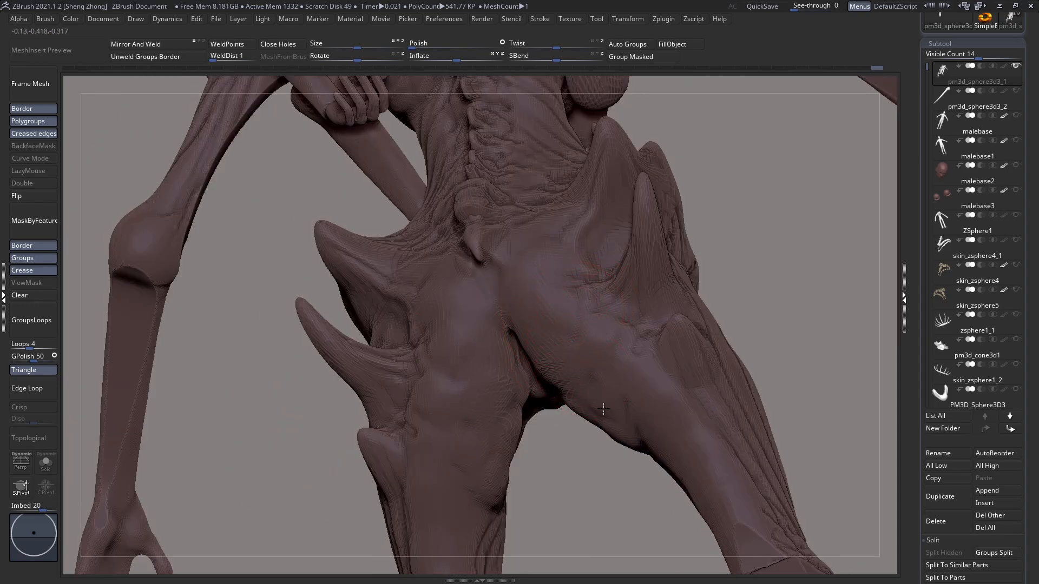
right_drag(621, 407, 629, 363)
alt+right_drag(595, 365, 543, 307)
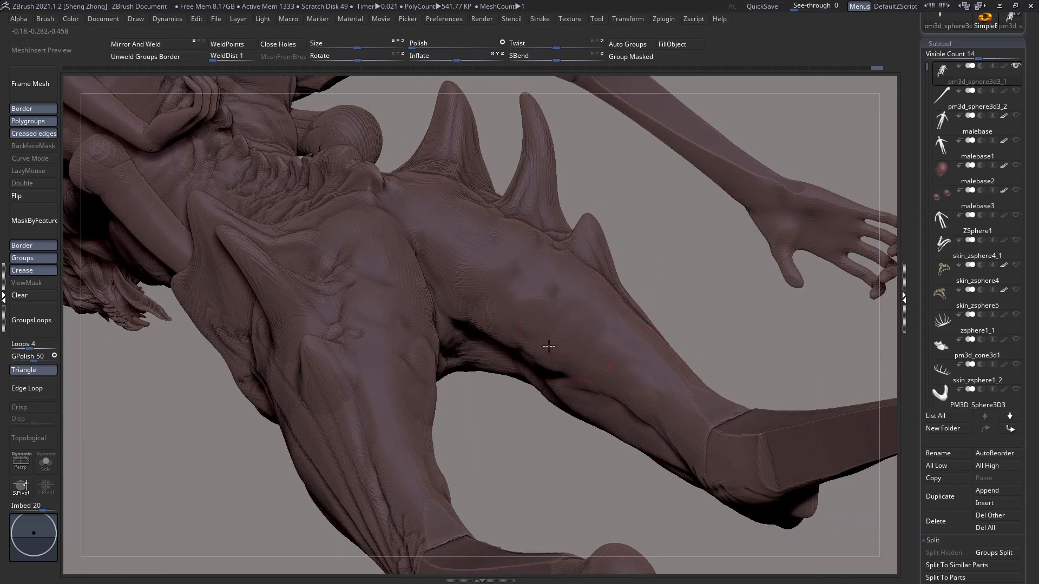
mouse_move(495, 334)
right_down()
mouse_move(494, 269)
mouse_move(520, 187)
mouse_move(487, 279)
mouse_move(480, 369)
mouse_move(492, 348)
mouse_move(493, 375)
mouse_move(549, 335)
right_up()
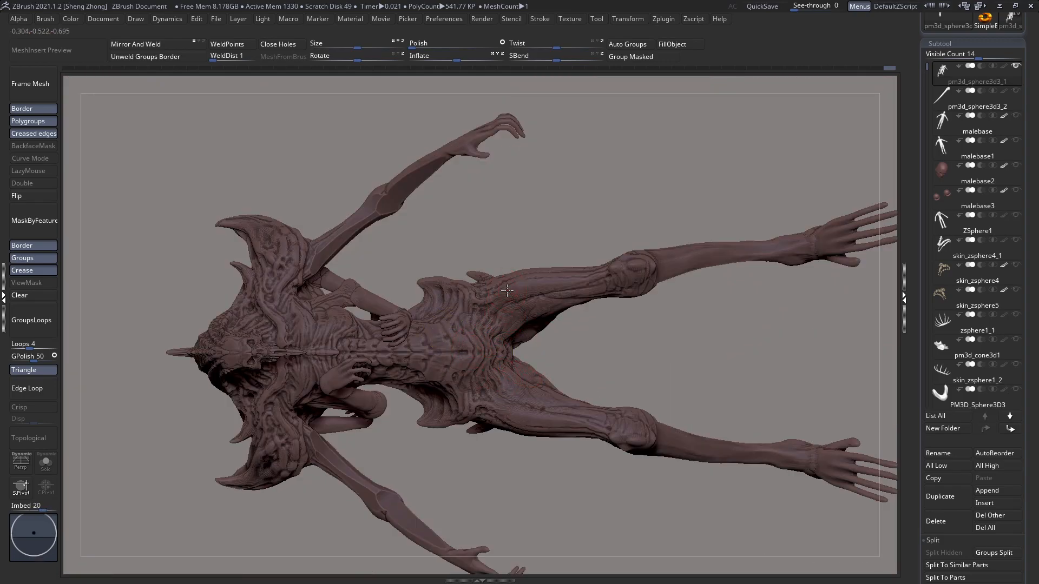
Step: Switch to the Move brush, adjust its draw size and reshape the outline of the flared hip bones from the front
key(space)
click(472, 326)
click(622, 364)
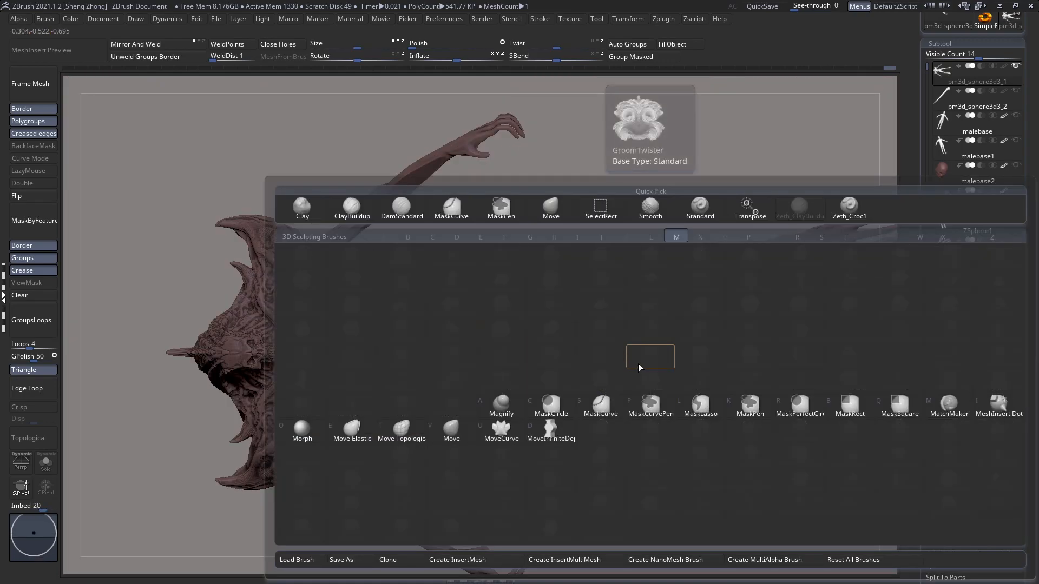
ctrl+right_drag(552, 362, 512, 293)
key(space)
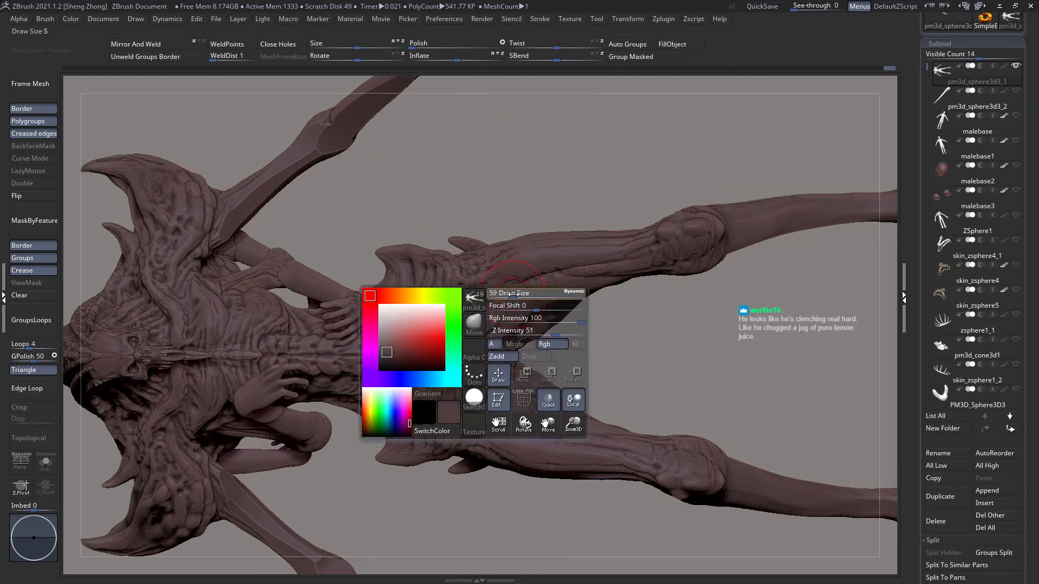
drag(528, 298, 526, 284)
drag(390, 254, 388, 268)
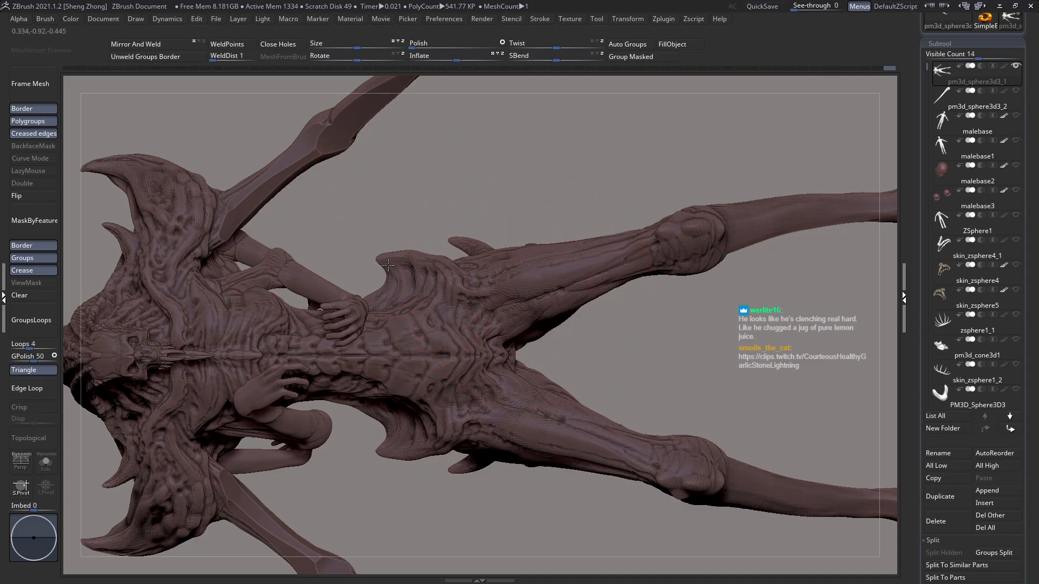
Step: Mask the two small front arms by isolating their polygroups, then restore the whole body
key(shift+f)
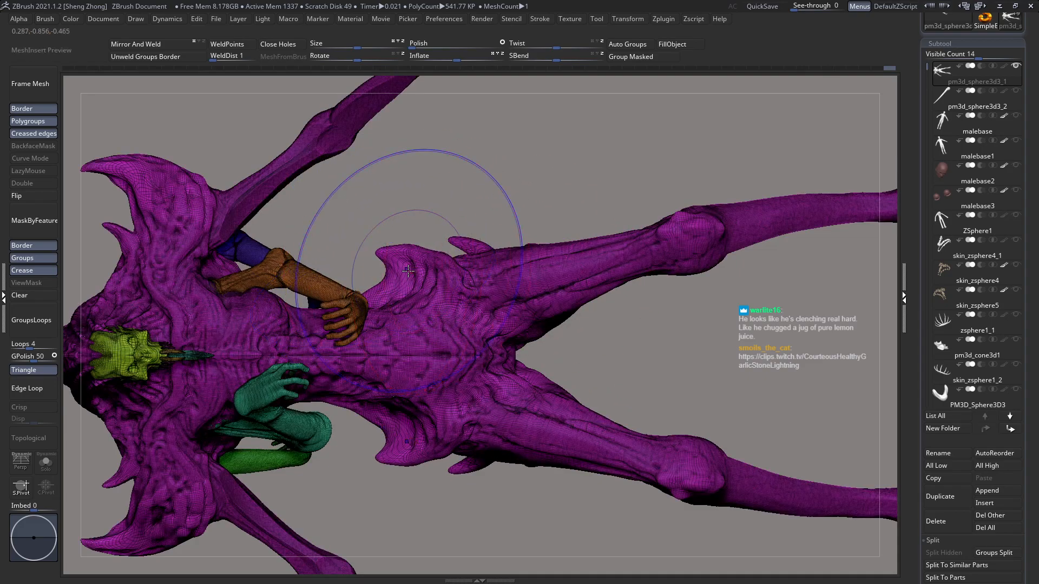
key(shift+f)
ctrl+shift+click(350, 296)
ctrl+click(417, 247)
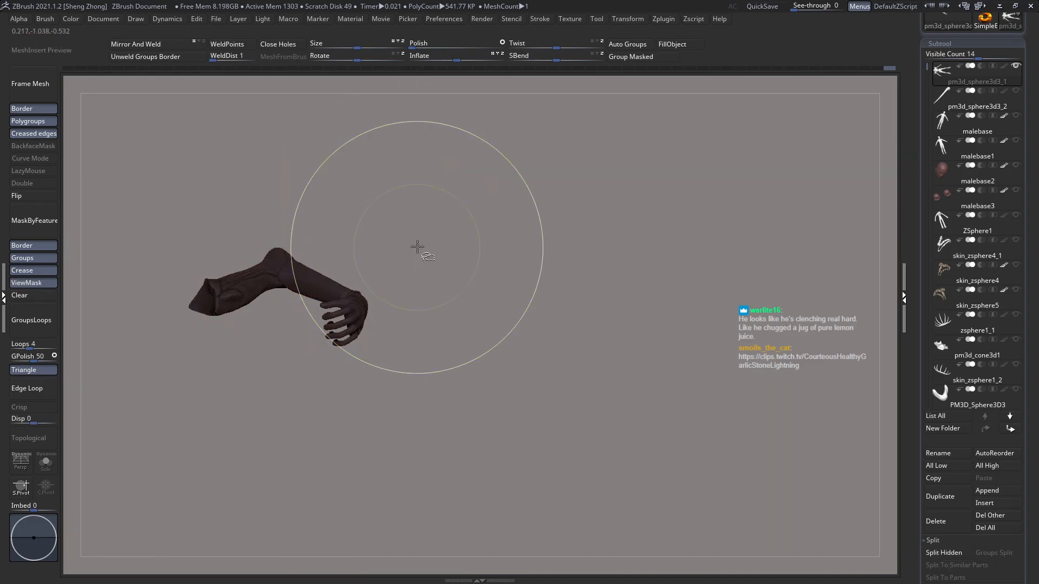
ctrl+shift+click(377, 299)
ctrl+shift+click(296, 430)
ctrl+click(438, 239)
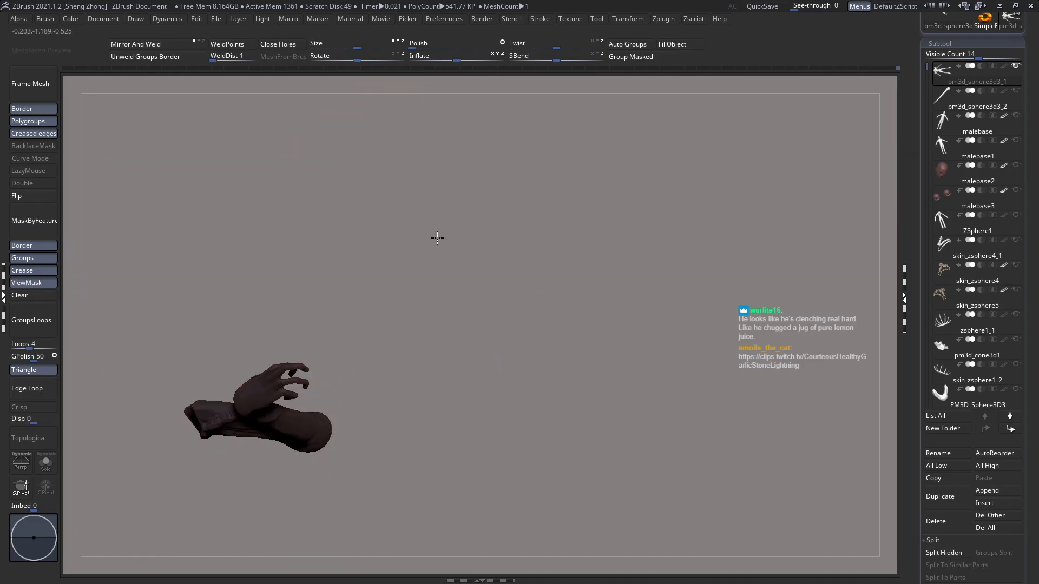
ctrl+shift+click(437, 239)
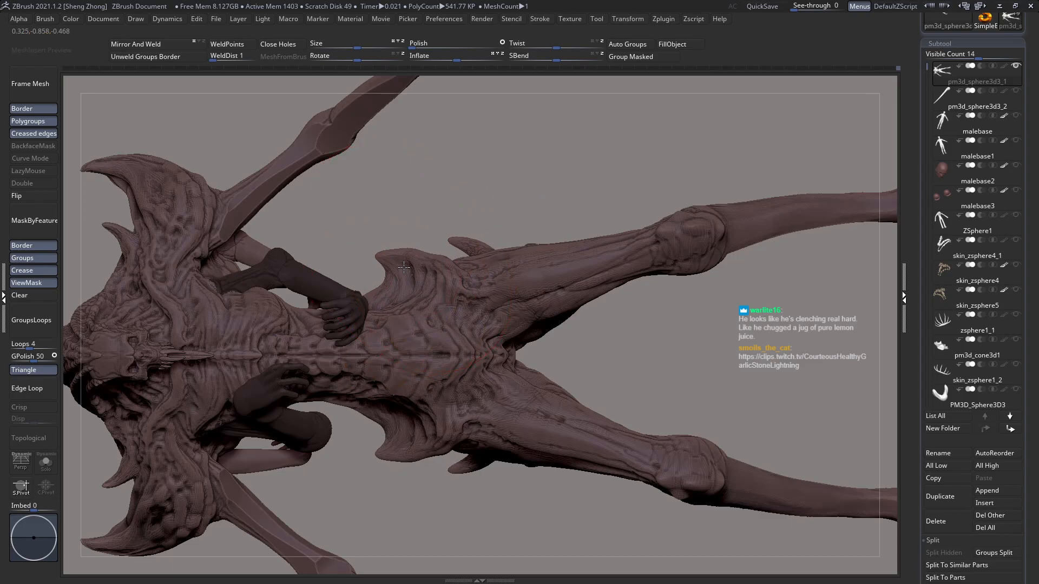
Step: Reshape the flared hip bones and the waist outline in front view with the Move brush, adjusting the brush size
key(f)
right_drag(409, 304, 436, 359)
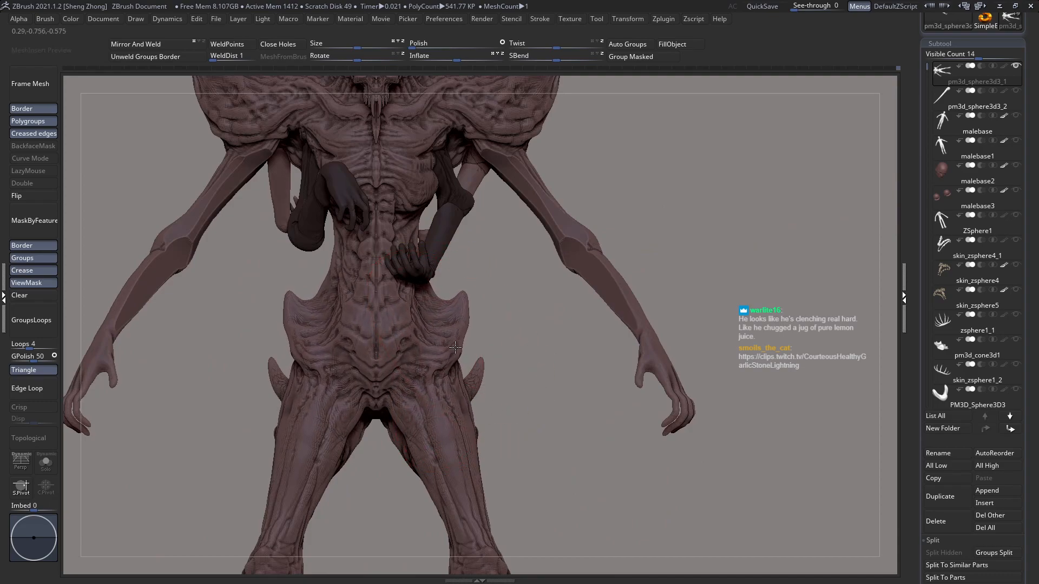
key(space)
mouse_move(464, 291)
mouse_down()
mouse_move(460, 314)
mouse_move(451, 282)
mouse_up()
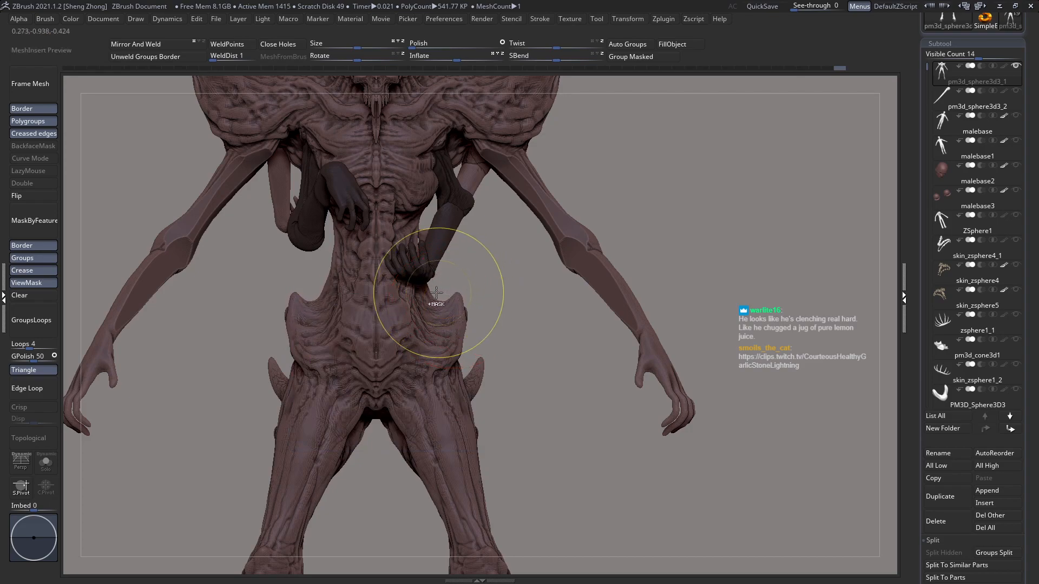
key(f)
drag(343, 260, 406, 293)
key(space)
mouse_move(472, 340)
mouse_down()
mouse_move(382, 359)
mouse_move(447, 313)
mouse_up()
key(space)
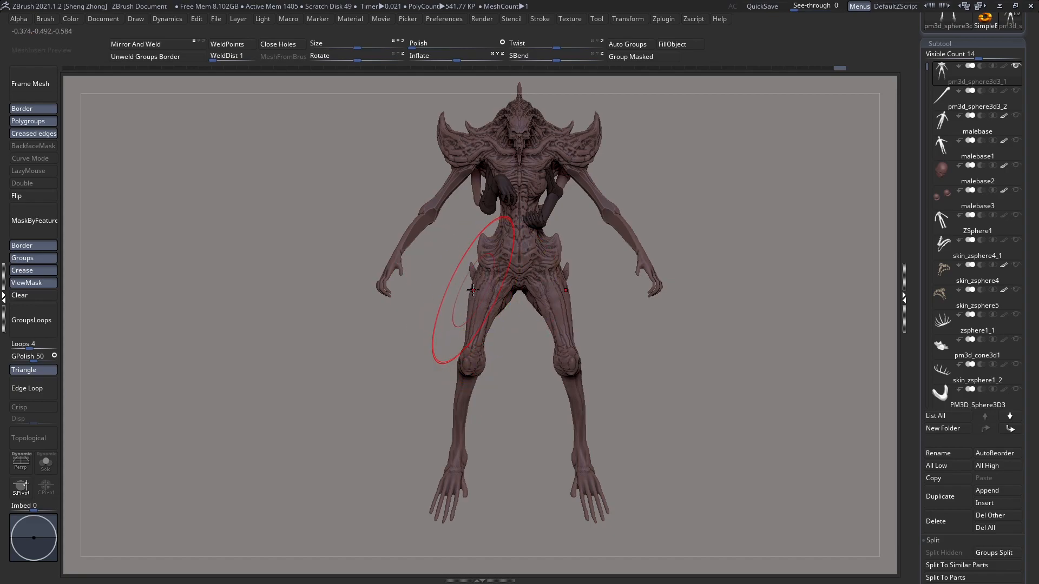
Step: Adjust the outline of the hips and lower legs from behind using a larger Move brush
right_drag(472, 290, 573, 303)
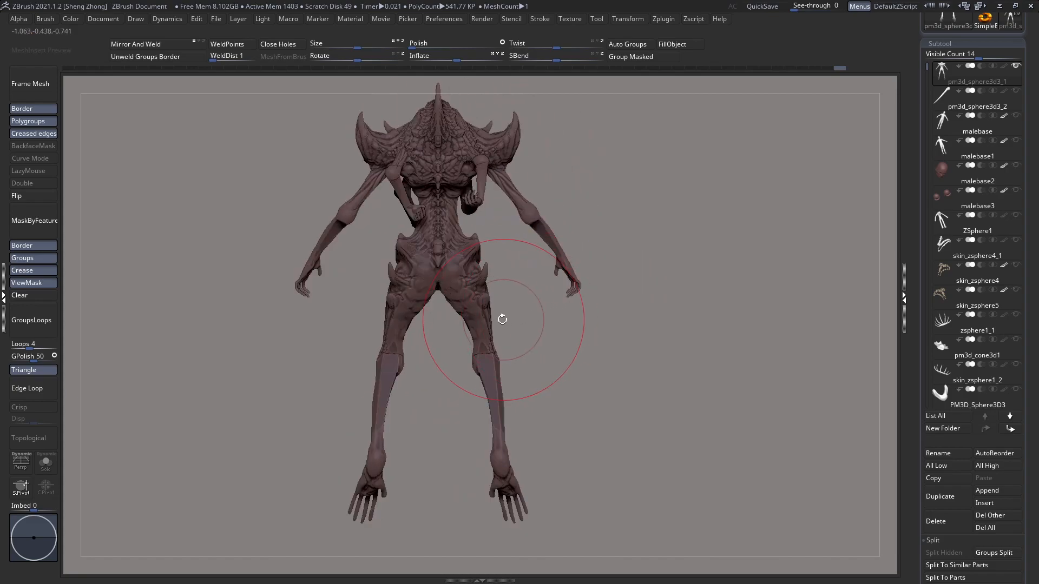
alt+right_drag(503, 317, 491, 308)
key(space)
drag(481, 336, 496, 336)
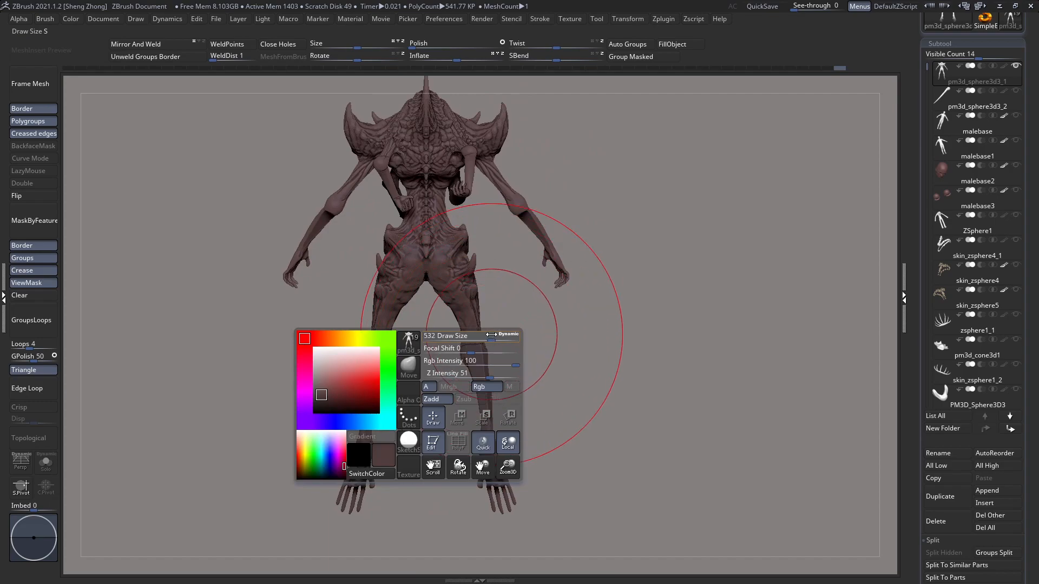
drag(492, 460, 482, 459)
mouse_move(497, 452)
right_down()
mouse_move(380, 458)
mouse_move(487, 422)
right_up()
drag(493, 434, 497, 447)
Step: Refine the thigh and knee outlines from the front, then adjust the hip spikes from the side
key(space)
drag(512, 361, 490, 361)
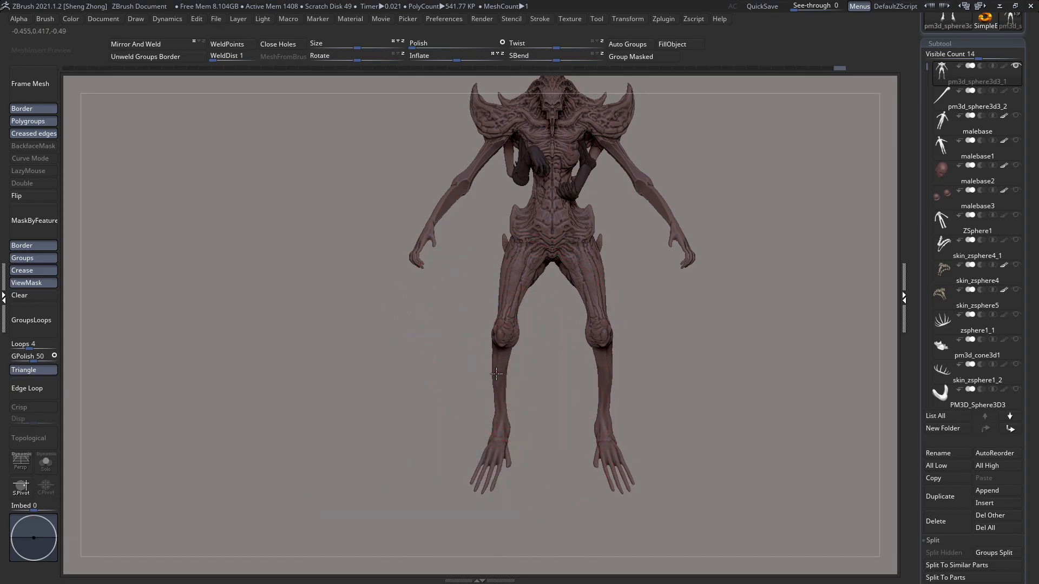
right_drag(501, 349, 510, 356)
key(space)
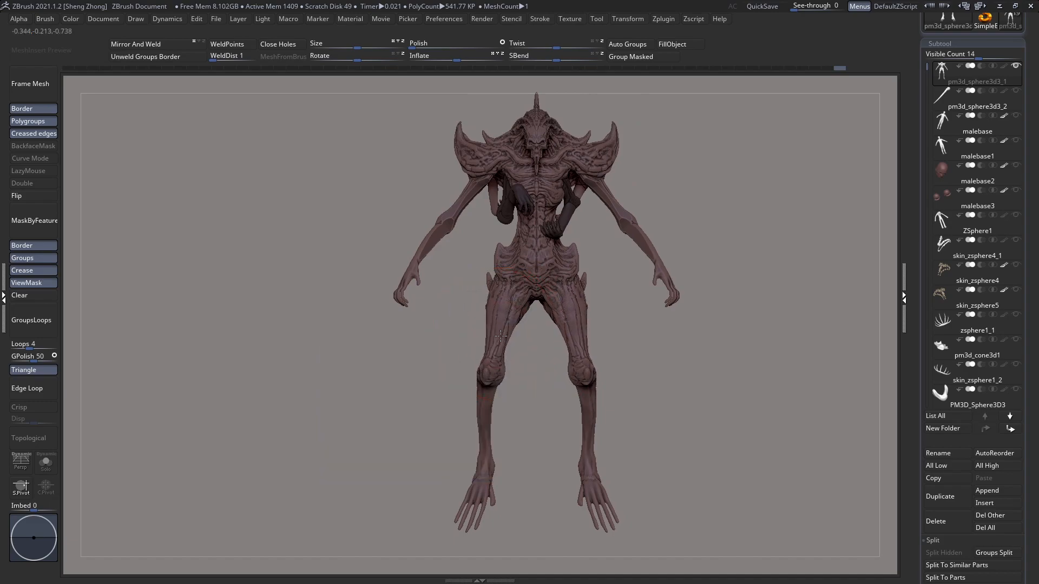
mouse_move(497, 339)
right_down()
mouse_move(596, 343)
mouse_move(543, 366)
mouse_move(451, 359)
mouse_move(495, 379)
right_up()
ctrl+right_drag(450, 294, 452, 314)
right_drag(453, 313, 432, 295)
key(space)
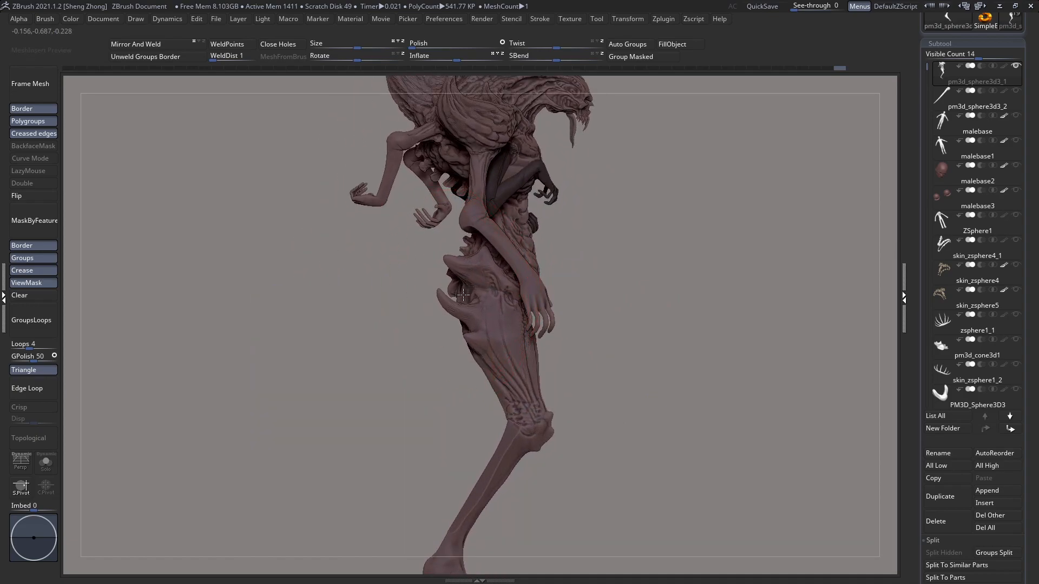
Step: Isolate and mask the two small rear arms, then restore the whole body
ctrl+shift+click(441, 191)
ctrl+click(377, 260)
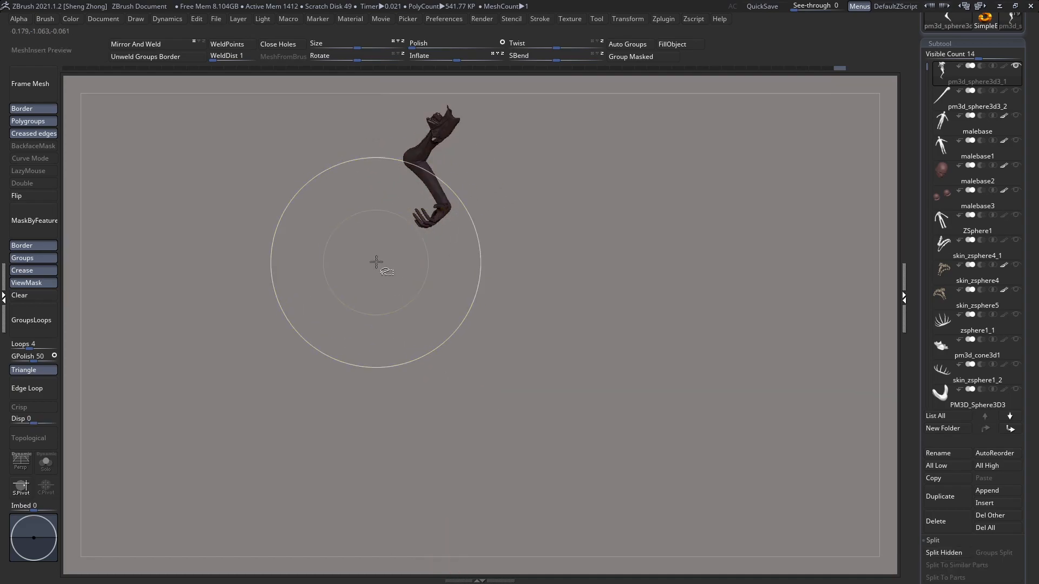
ctrl+shift+click(387, 202)
ctrl+shift+click(388, 183)
ctrl+drag(341, 272, 325, 275)
ctrl+shift+click(331, 263)
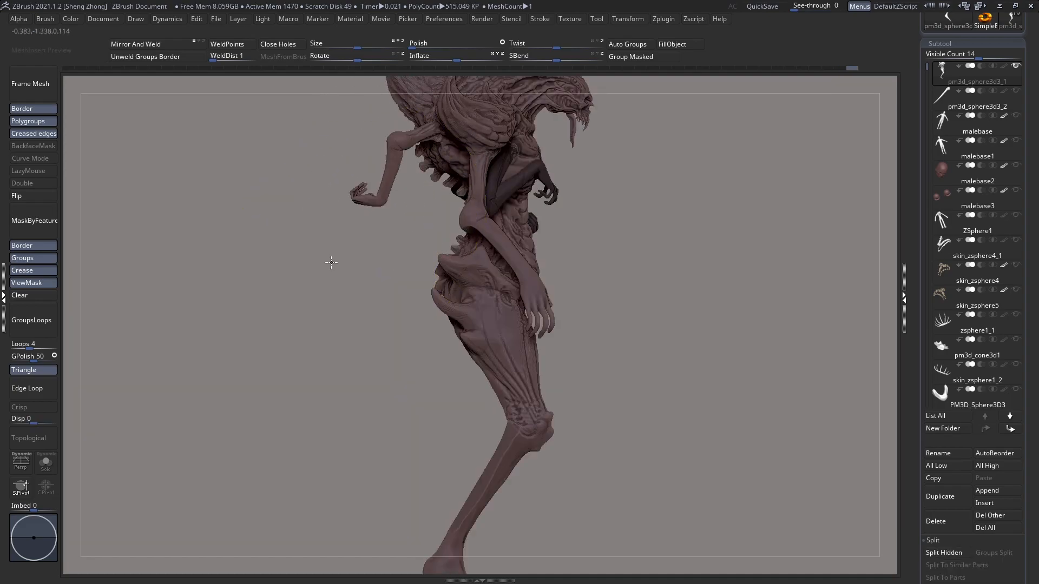
ctrl+shift+click(368, 193)
ctrl+click(336, 267)
ctrl+shift+click(336, 267)
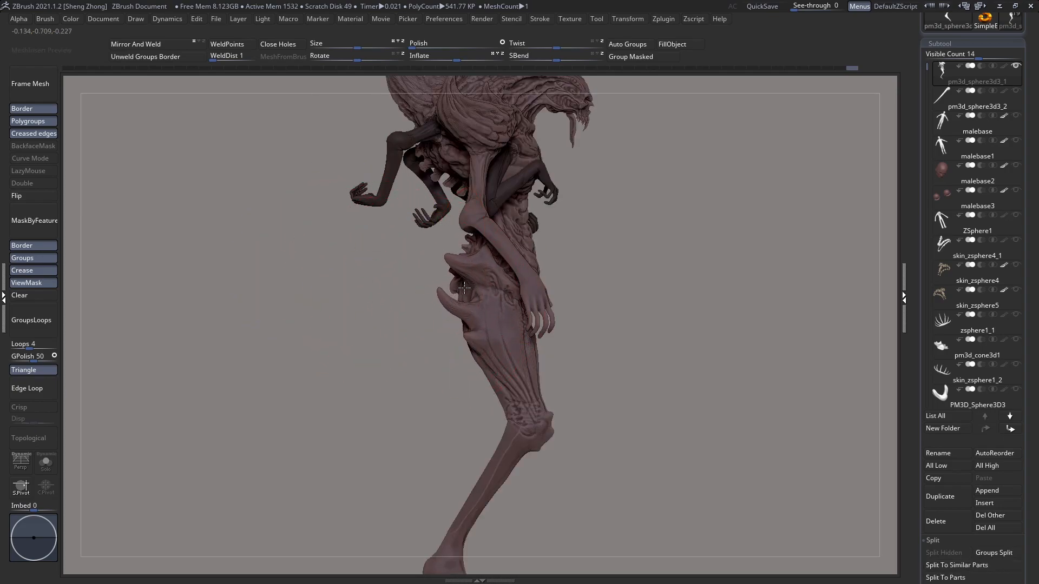
Step: Reshape the rear hip spikes and the back of the thigh down to the knee in side view
drag(458, 289, 472, 316)
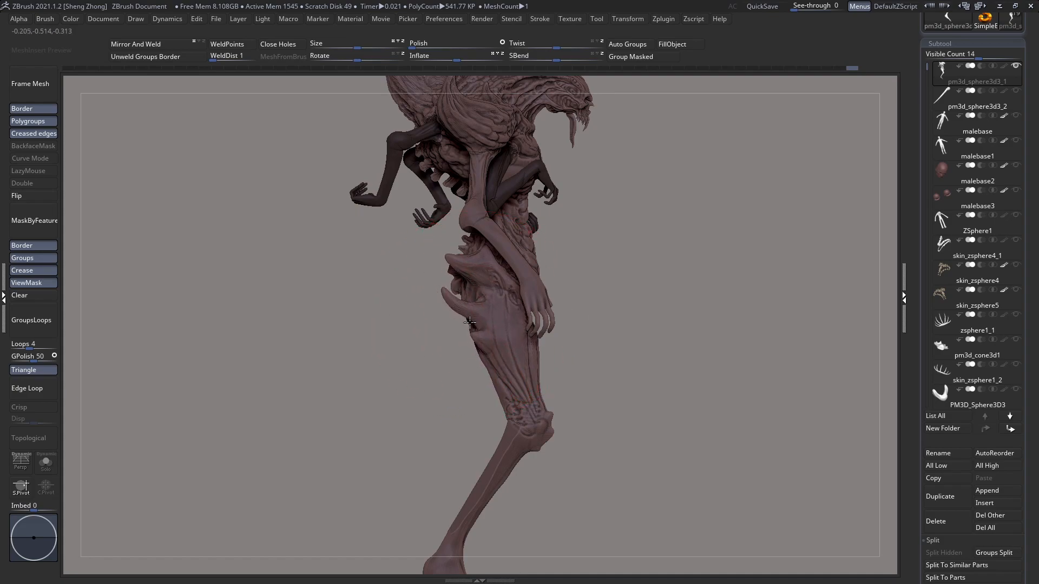
mouse_move(471, 325)
ctrl+right_down()
mouse_move(415, 313)
mouse_move(543, 325)
mouse_move(483, 299)
mouse_move(477, 311)
mouse_move(508, 327)
mouse_move(453, 298)
ctrl+right_up()
key(space)
drag(453, 304, 450, 305)
drag(448, 403, 428, 426)
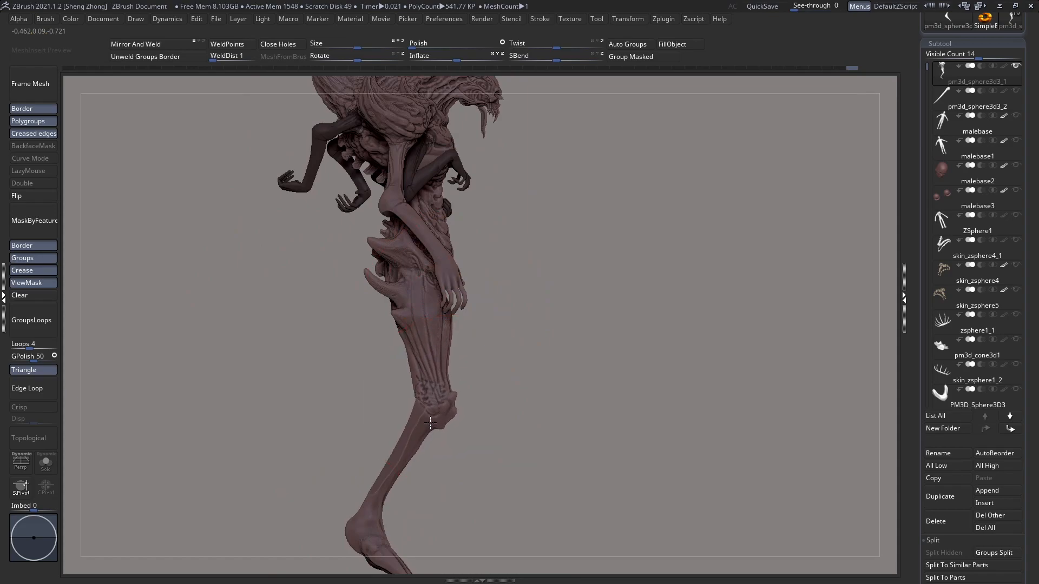
Step: Hide the large arms to expose the side of the torso and pelvis
right_drag(426, 416, 429, 255)
ctrl+shift+drag(390, 235, 509, 381)
mouse_move(487, 364)
right_down()
mouse_move(542, 367)
mouse_move(488, 399)
mouse_move(544, 336)
right_up()
Step: Adjust the Move brush size and reshape the front profile of the upper thigh and pelvis from the side
key(space)
drag(474, 279, 477, 279)
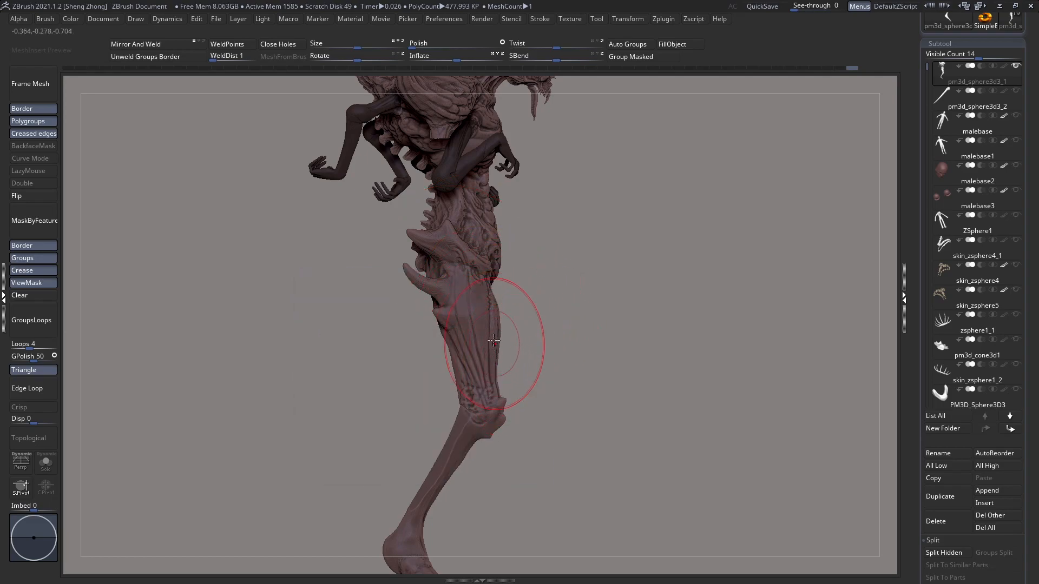
key(space)
drag(493, 320, 502, 272)
key(space)
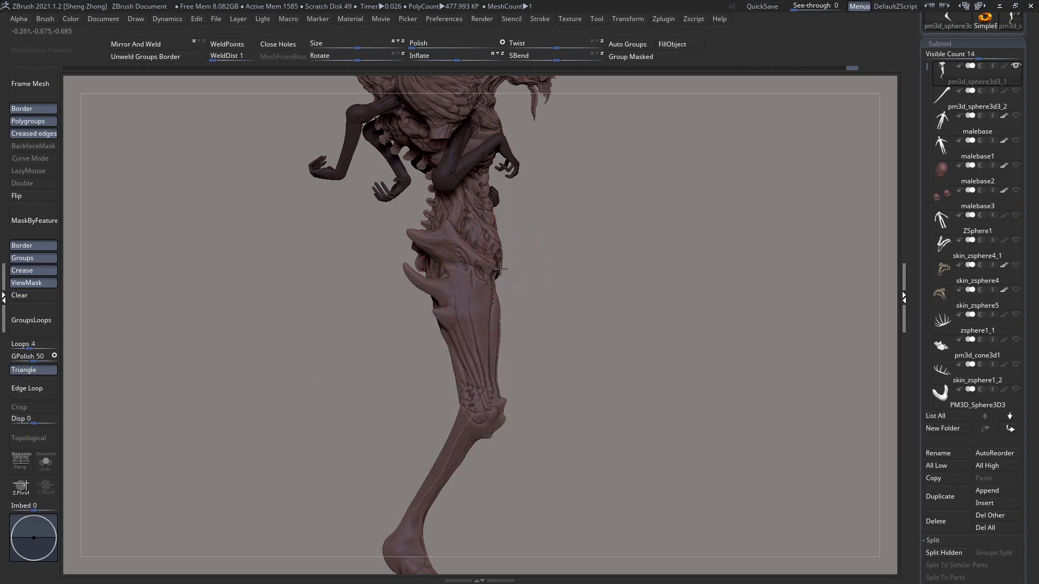
Step: Refine the side profile of the lower thigh around the knee and the upper thigh near the hip
drag(501, 361, 507, 360)
drag(457, 384, 465, 383)
alt+right_drag(462, 397, 485, 371)
key(space)
ctrl+right_drag(481, 325, 481, 265)
key(space)
drag(481, 266, 485, 265)
Step: Reshape the shin and calf between the knee and ankle in side view with the Move brush
alt+right_drag(486, 420, 491, 331)
key(space)
drag(484, 335, 481, 336)
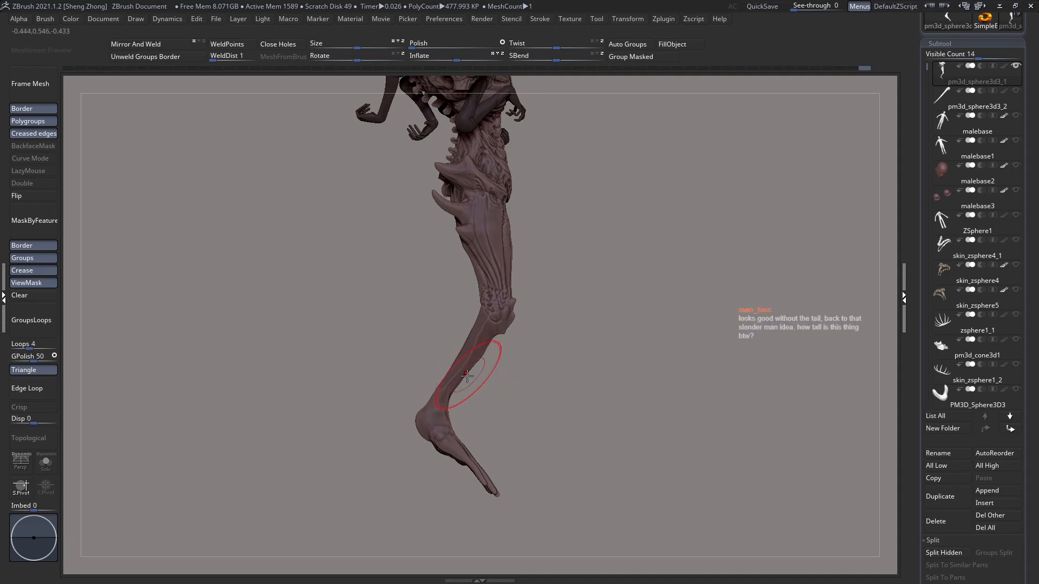
mouse_move(454, 392)
alt+right_down()
mouse_move(493, 362)
mouse_move(493, 373)
alt+right_up()
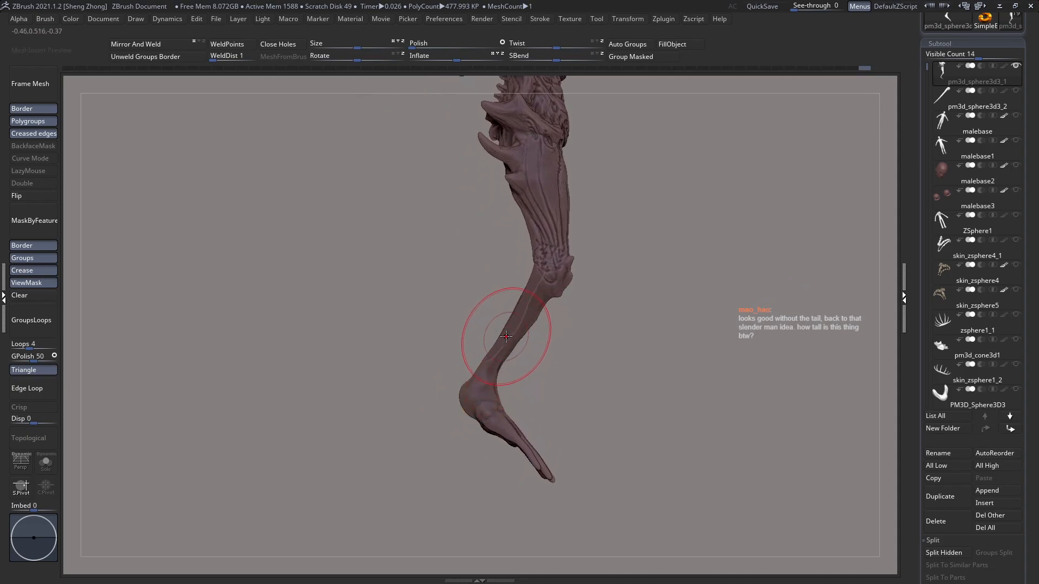
ctrl+right_drag(505, 352, 522, 393)
alt+right_drag(509, 344, 505, 409)
ctrl+right_drag(504, 409, 504, 341)
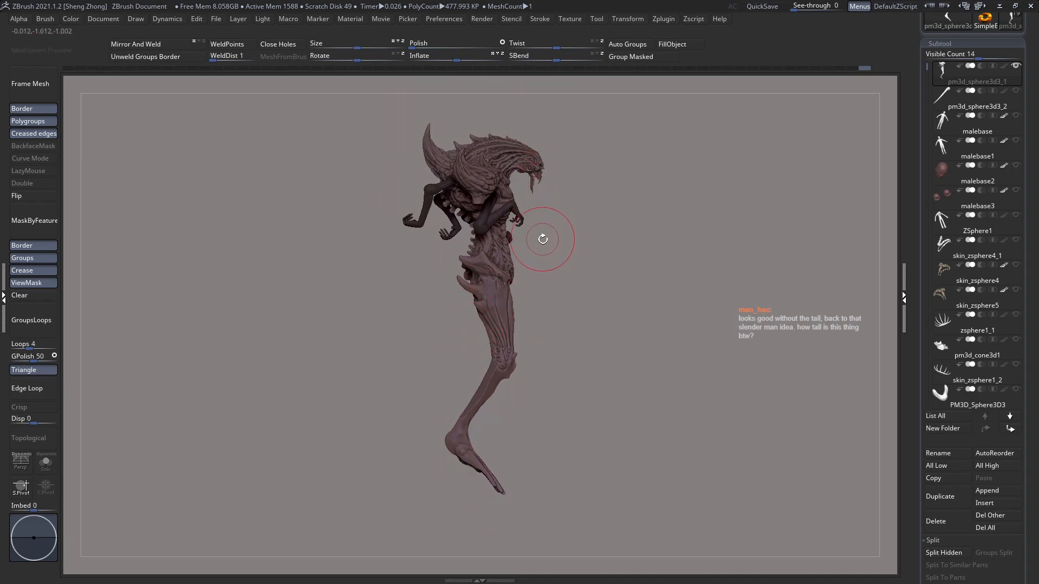
alt+right_drag(497, 323, 504, 281)
mouse_move(503, 360)
ctrl+right_down()
mouse_move(509, 422)
mouse_move(514, 360)
ctrl+right_up()
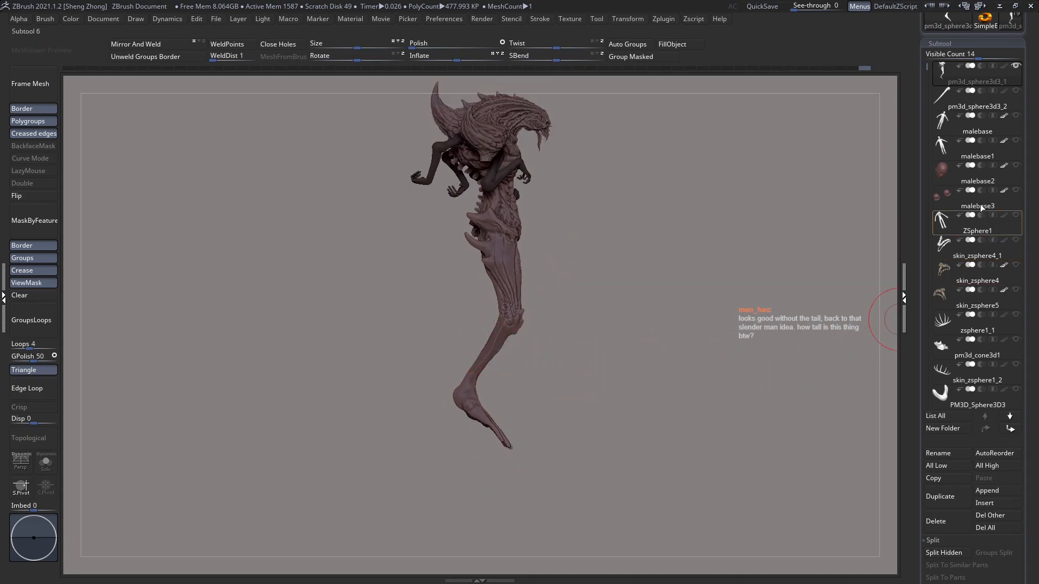
Step: Show the malebase1 human figure and compare its scale with the creature from the side and front
click(1015, 140)
right_drag(666, 209, 542, 152)
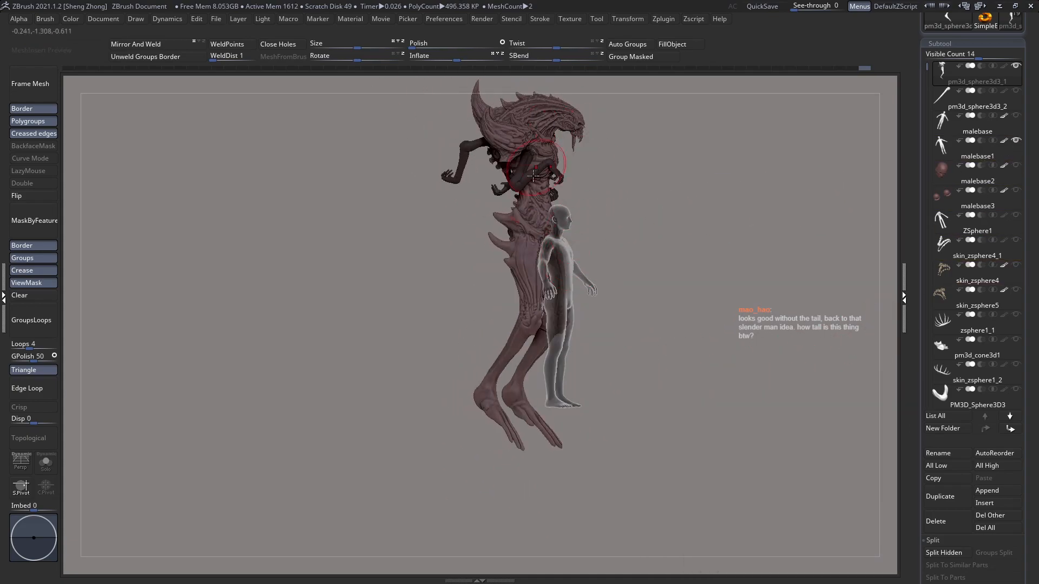
right_drag(502, 298, 540, 296)
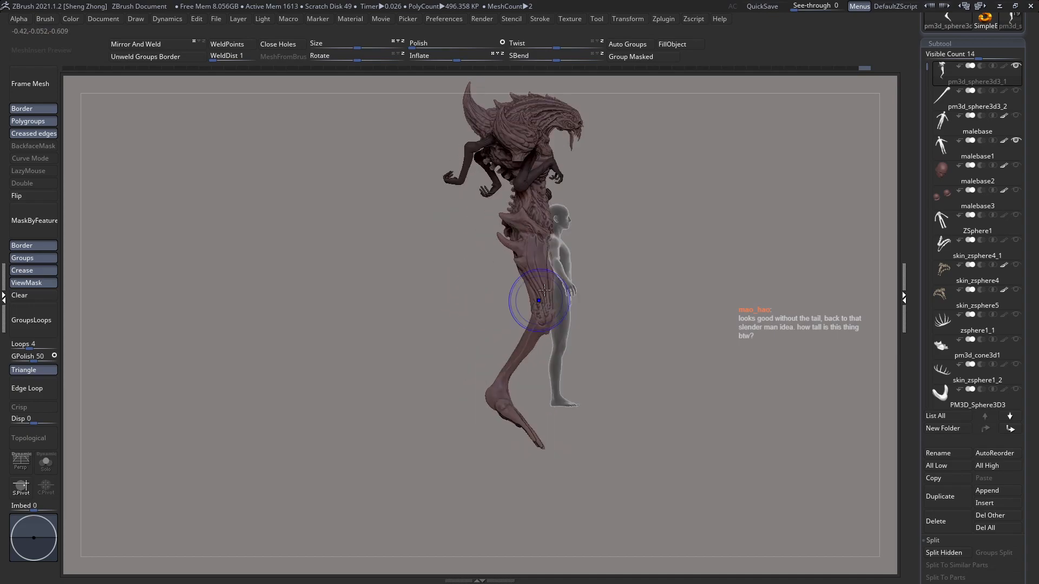
right_drag(656, 274, 602, 259)
shift+right_drag(543, 298, 666, 270)
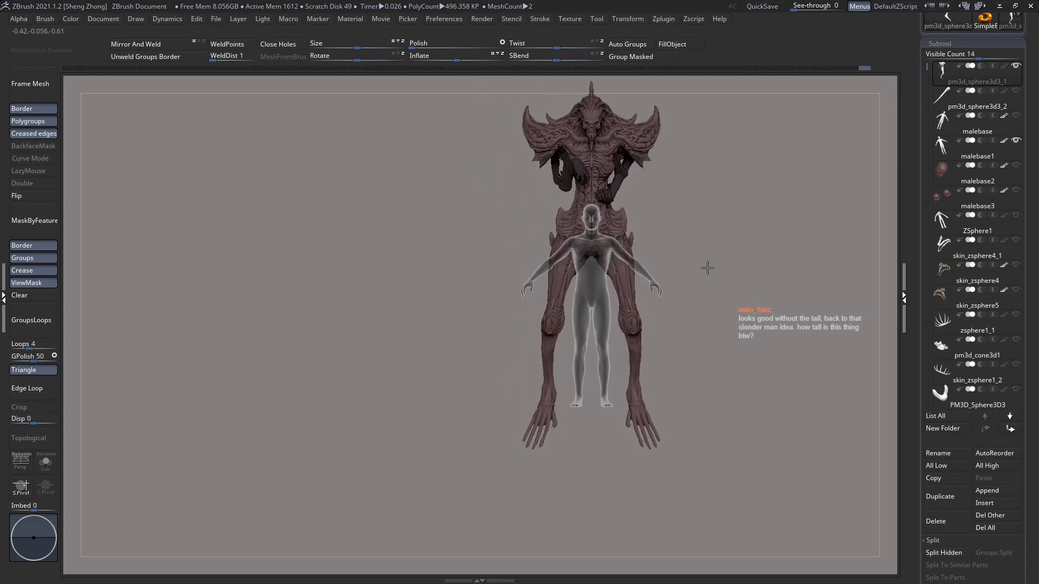
Step: Unhide the large arms and compare the complete creature with the human figure in side view
ctrl+shift+click(847, 209)
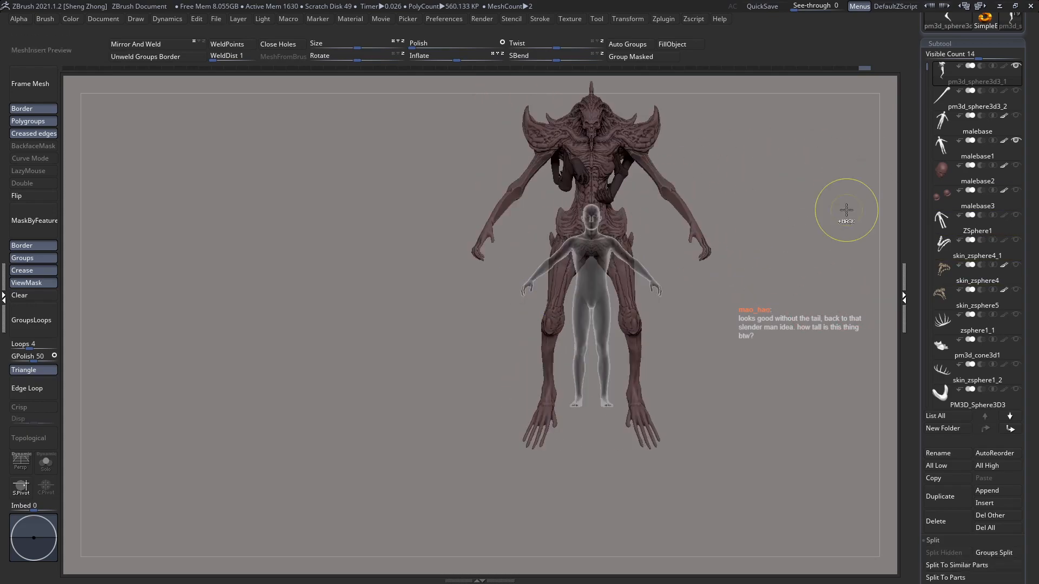
shift+right_drag(673, 252, 713, 253)
alt+right_drag(524, 263, 474, 308)
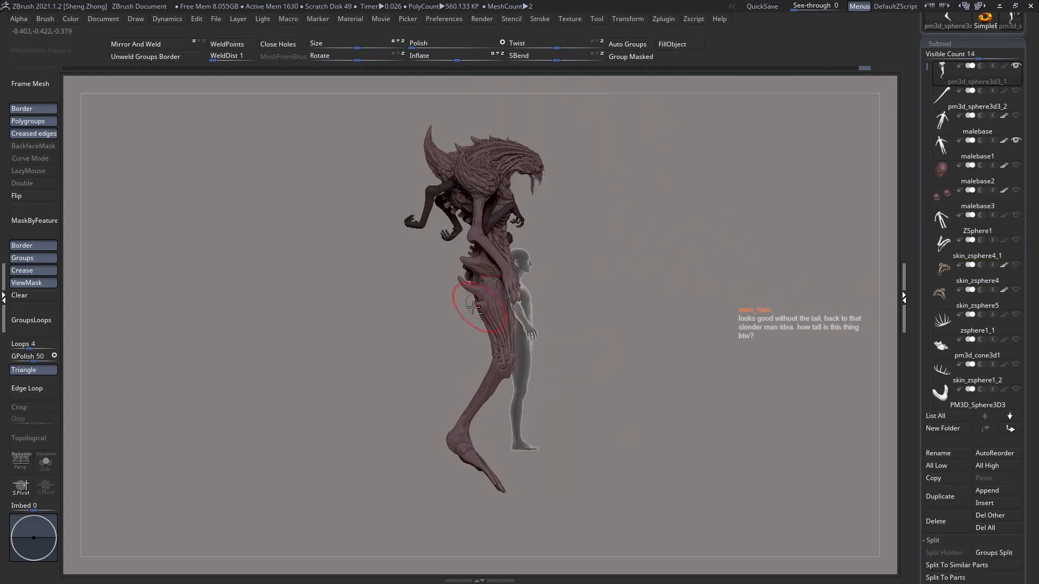
Step: Clear the body mask and show the additional muscle subtools pm3d_sphere3d1_1, pm3d_sphere3d1_2 and pm3d_sphere3d1_3 on the creature
click(28, 297)
click(931, 420)
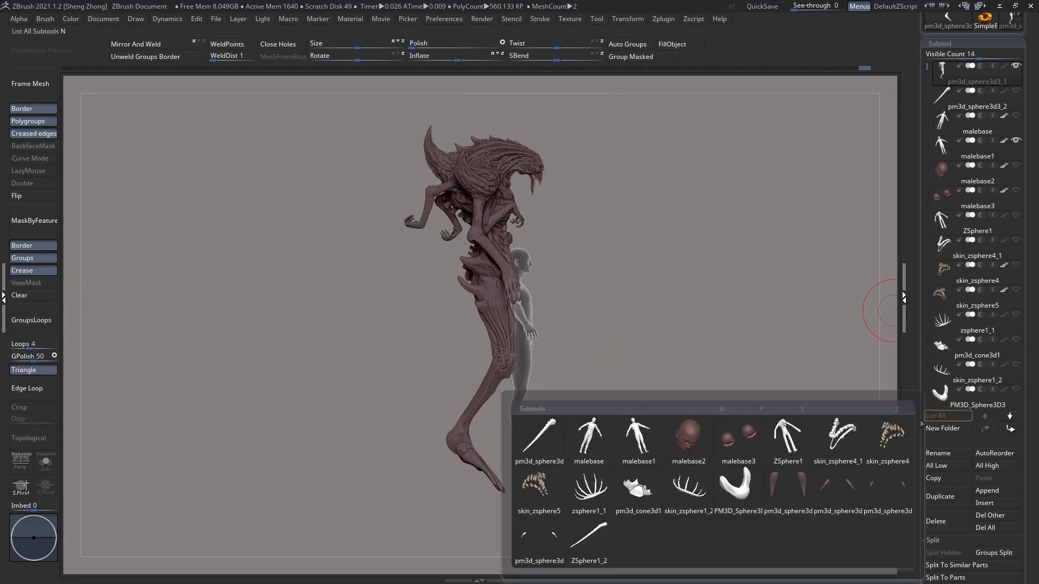
click(803, 482)
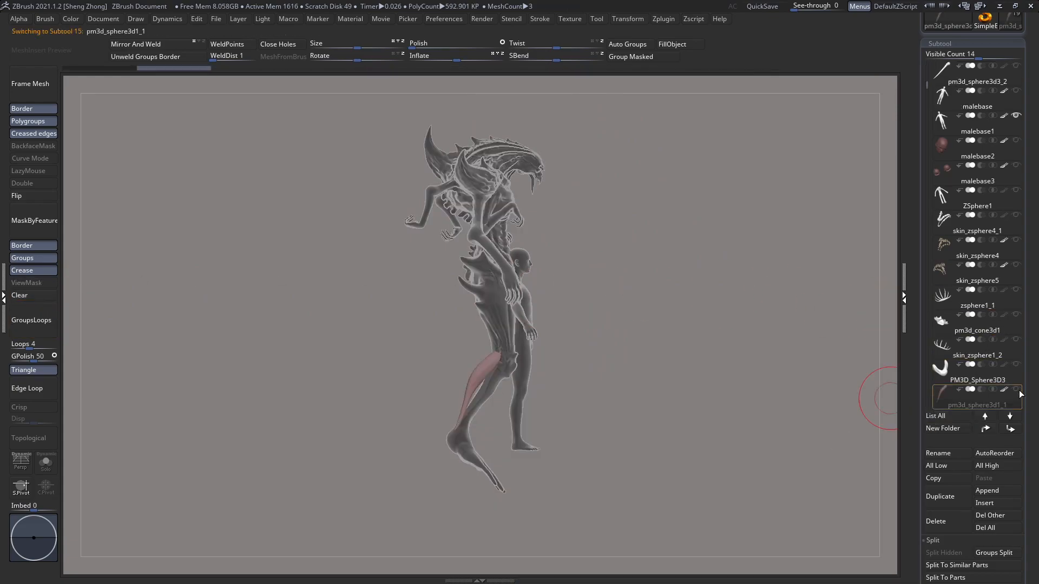
click(944, 416)
click(807, 511)
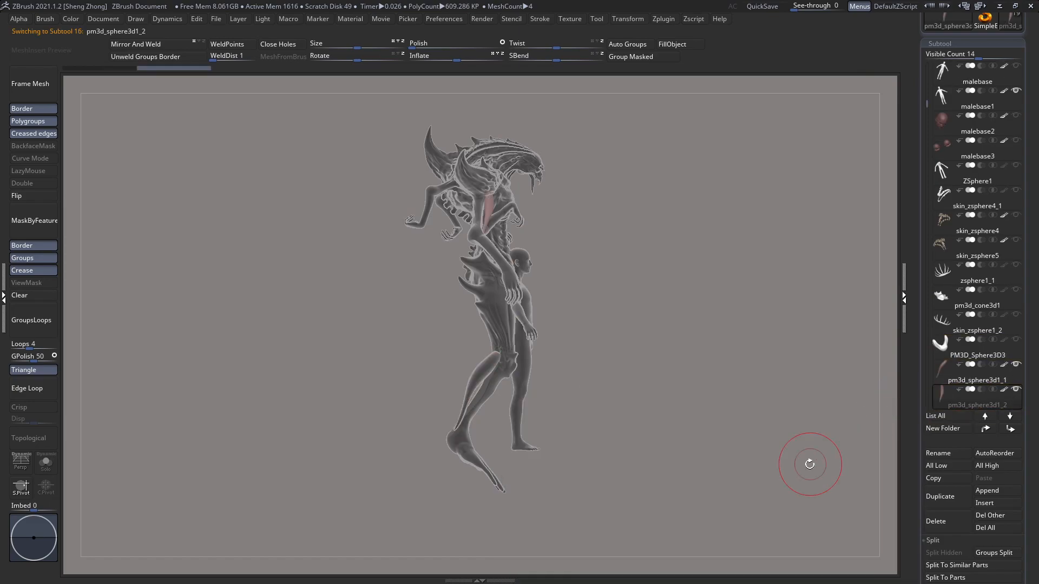
click(941, 416)
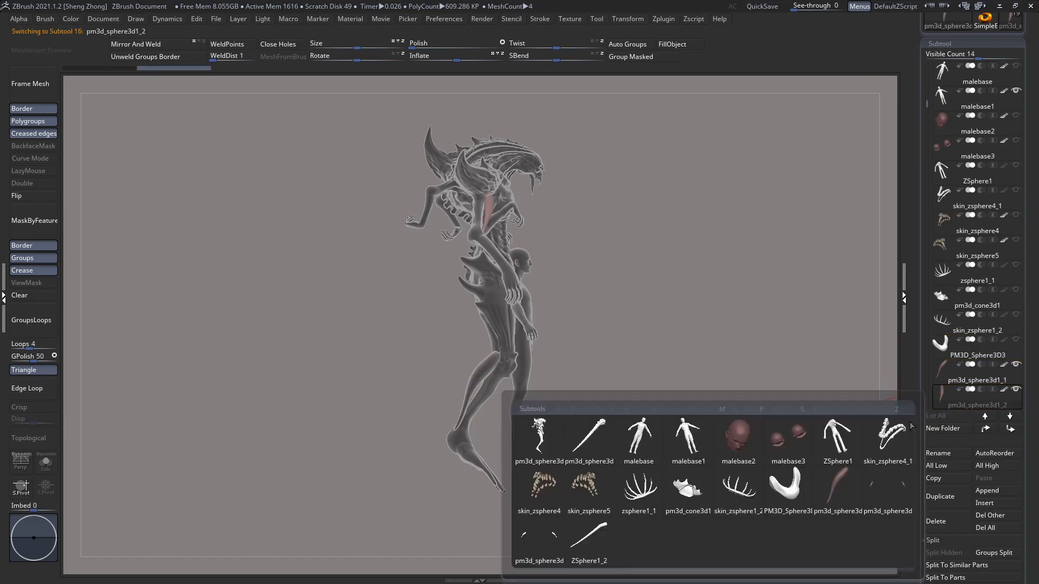
click(888, 490)
click(1017, 392)
drag(660, 364, 555, 256)
right_drag(555, 256, 575, 279)
key(shift+f)
key(shift+f)
key(ctrl+f)
shift+right_drag(498, 229, 563, 220)
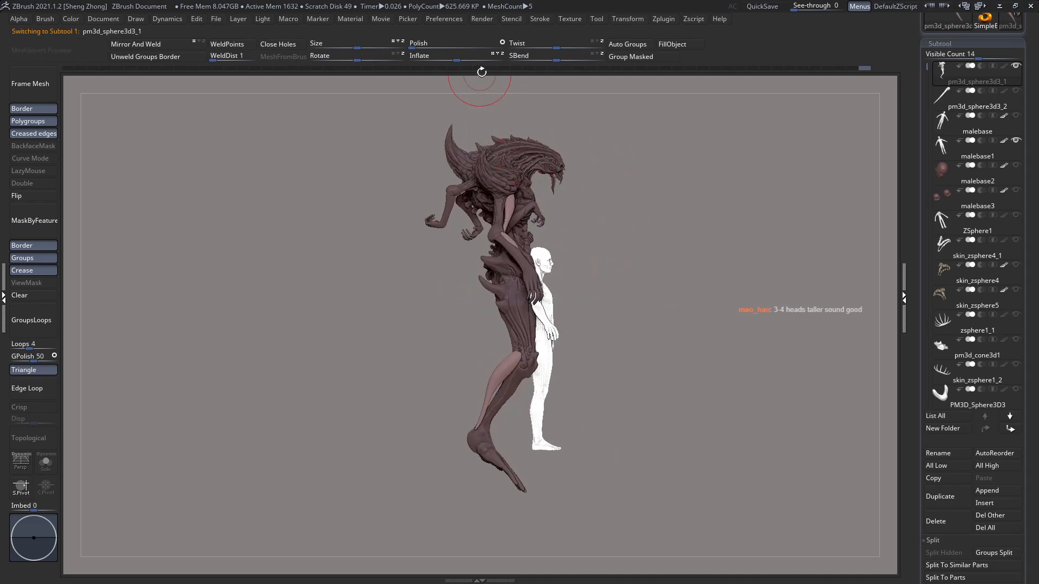
Step: Build a combined TPoseMesh of the visible subtools with Transpose Master and mask the human figure
click(673, 19)
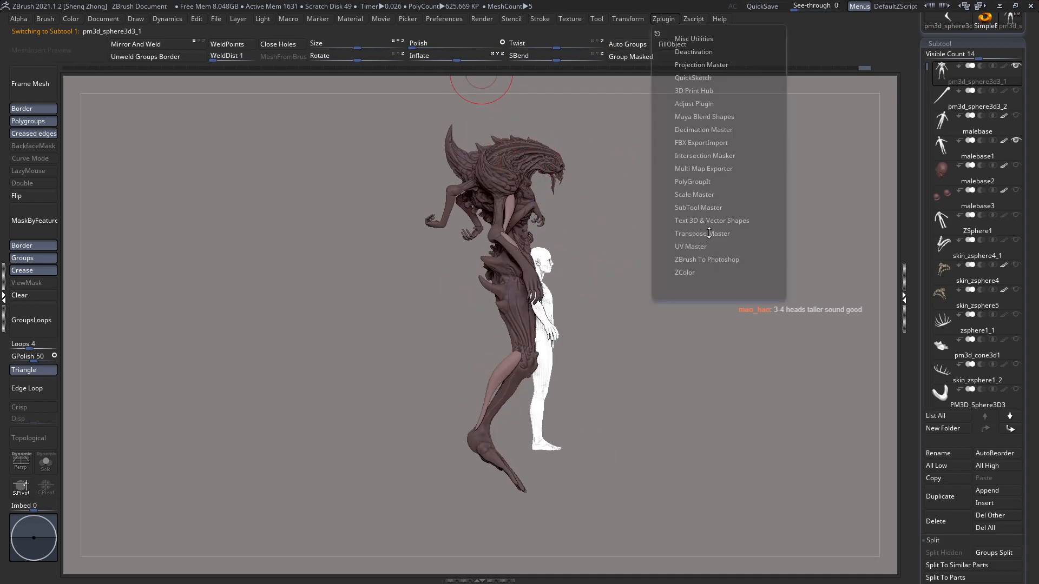
click(709, 233)
click(689, 252)
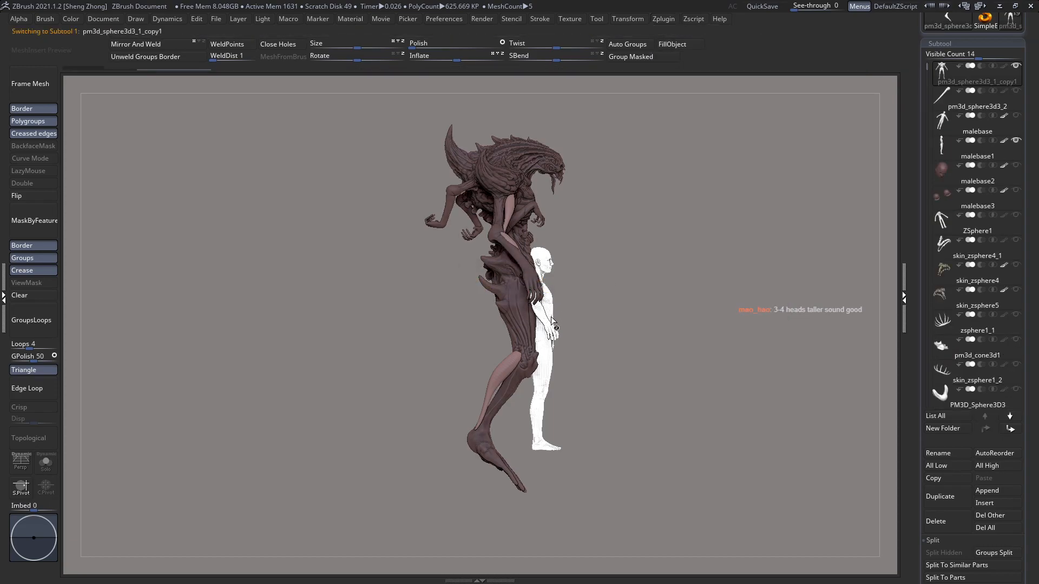
drag(552, 318, 482, 336)
ctrl+shift+click(466, 314)
ctrl+click(619, 315)
ctrl+shift+click(619, 315)
Step: Scale the unmasked creature down relative to the human figure with vertical Transpose lines and adjust its height
key(e)
shift+drag(505, 447, 470, 232)
drag(630, 345, 676, 353)
drag(508, 342, 507, 317)
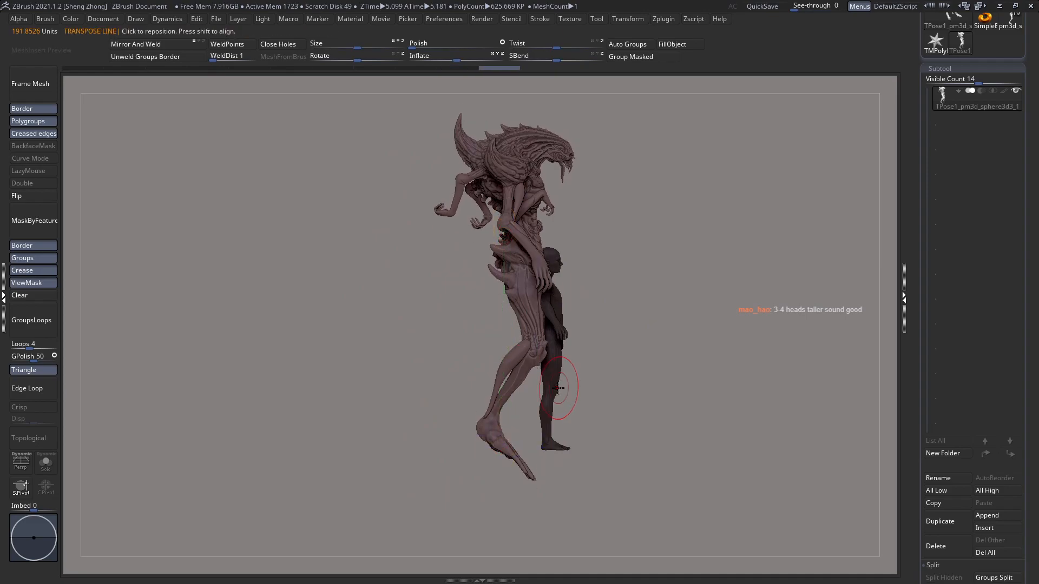
shift+drag(565, 390, 508, 395)
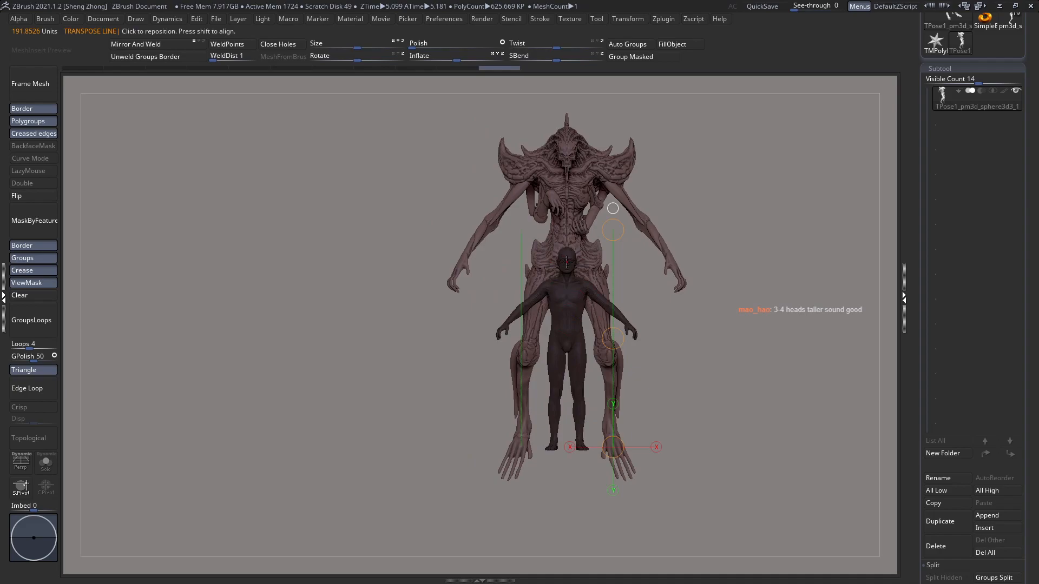
drag(565, 257, 365, 252)
drag(436, 322, 547, 335)
shift+drag(515, 392, 515, 98)
drag(514, 244, 524, 290)
drag(600, 331, 479, 367)
mouse_move(558, 442)
alt+mouse_down()
mouse_move(576, 407)
mouse_move(569, 390)
alt+mouse_up()
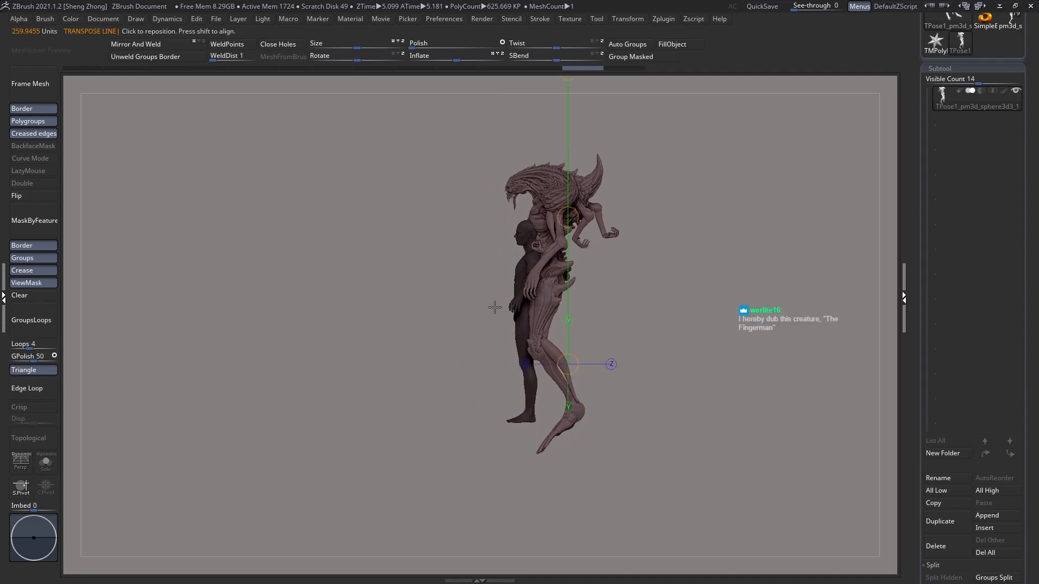
Step: Enlarge the creature slightly with a horizontal Transpose line through its upper chest and compare its head with the human's
shift+drag(494, 307, 538, 319)
mouse_move(606, 203)
mouse_down()
mouse_move(124, 203)
mouse_move(143, 203)
mouse_up()
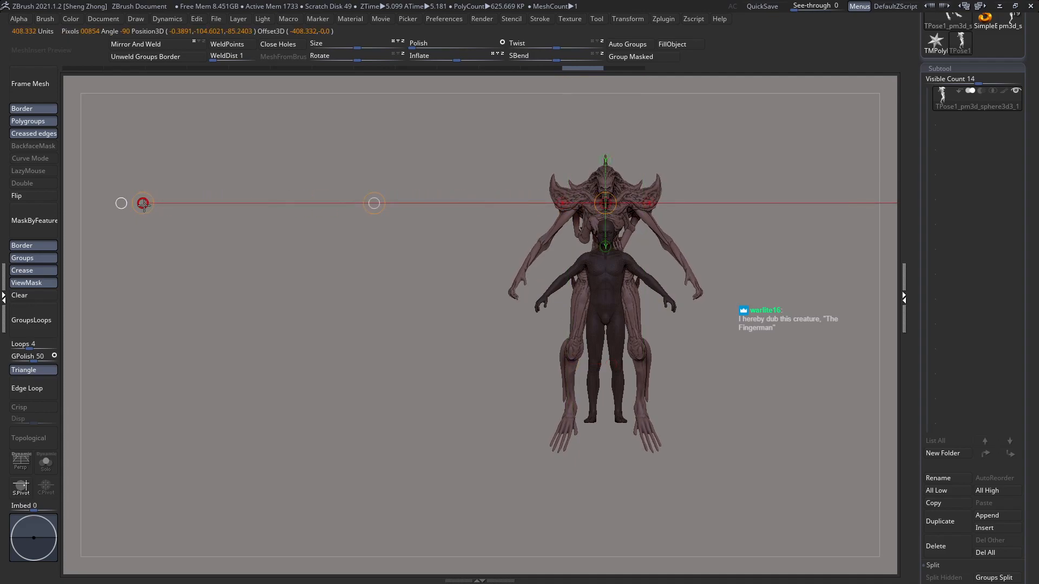
drag(141, 206, 120, 206)
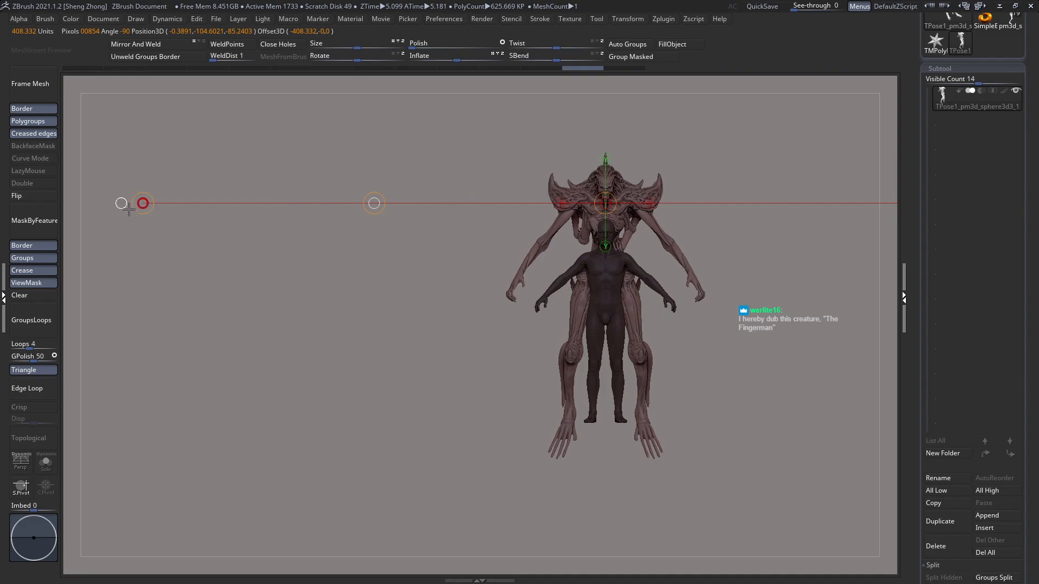
drag(449, 294, 560, 251)
right_drag(560, 252, 603, 186)
right_drag(640, 152, 673, 143)
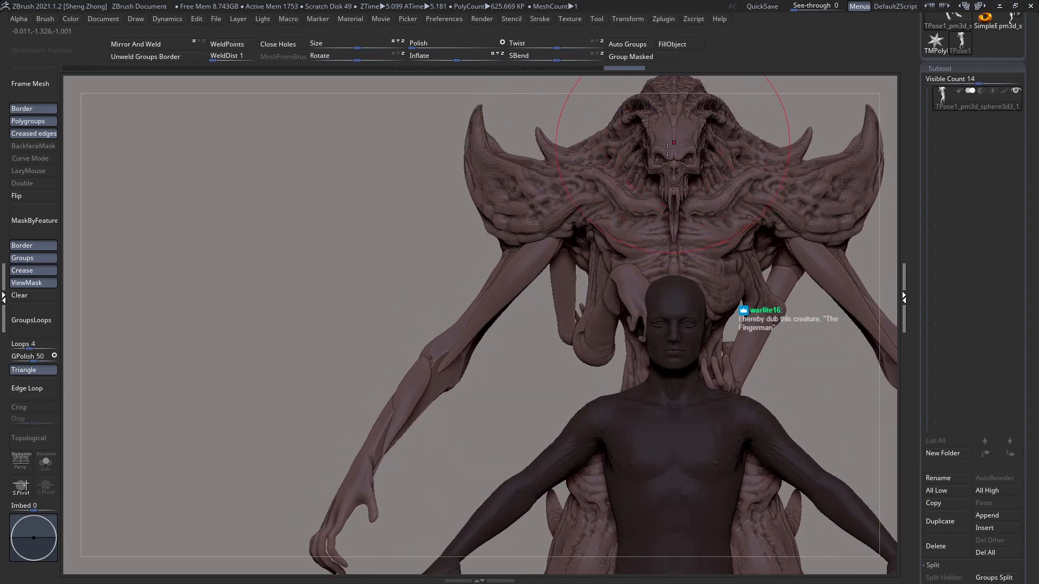
mouse_move(643, 271)
ctrl+right_down()
mouse_move(576, 233)
mouse_move(552, 202)
ctrl+right_up()
Step: Nudge the creature's vertical position beside the human figure with a Transpose Move line in side view
key(w)
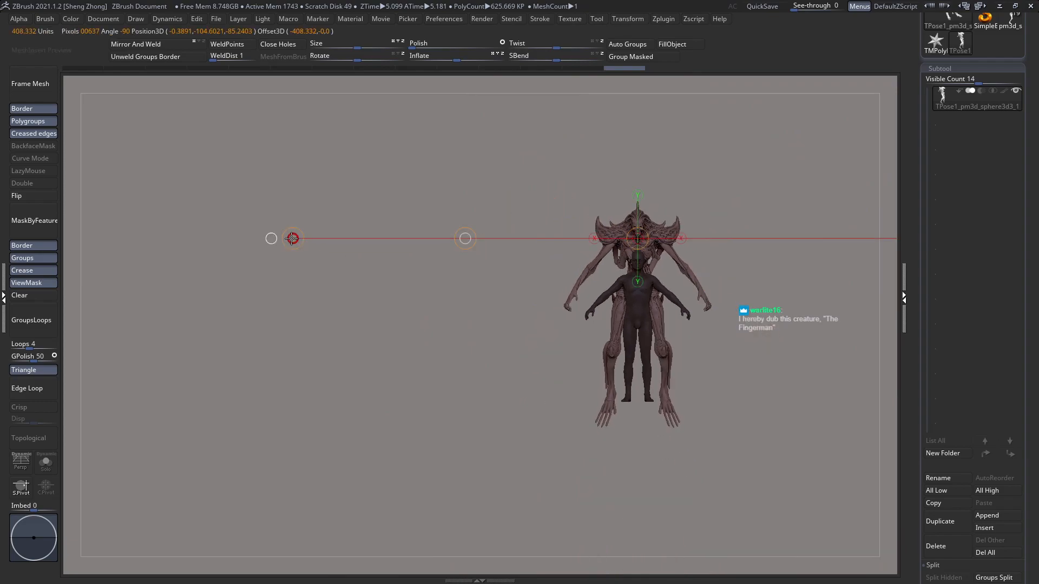
key(q)
right_drag(476, 260, 649, 298)
key(w)
shift+drag(574, 355, 558, 122)
mouse_move(573, 239)
shift+mouse_down()
mouse_move(573, 218)
mouse_move(573, 242)
shift+mouse_up()
key(q)
right_drag(560, 287, 537, 300)
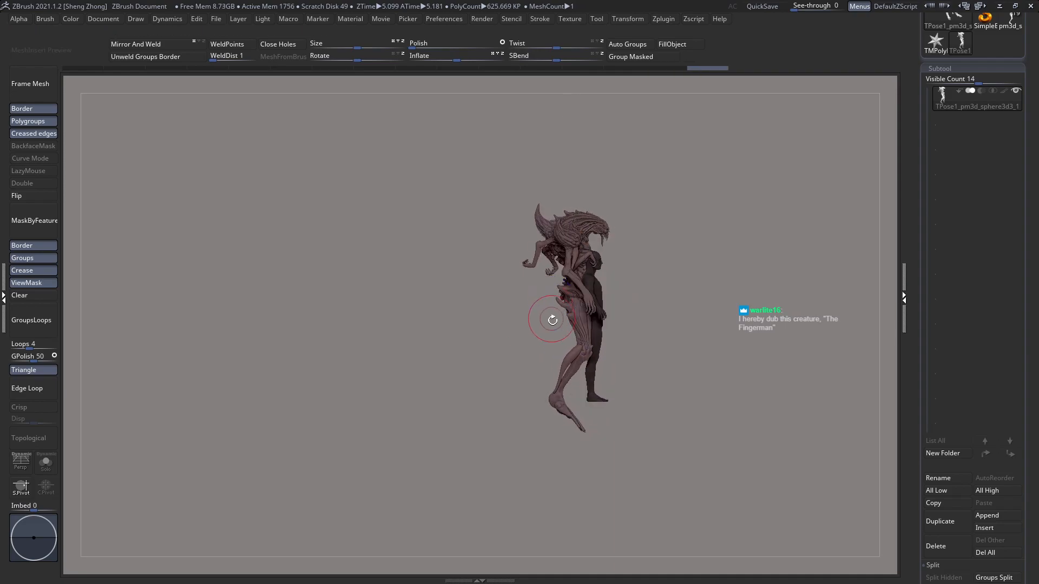
Step: Mask everything above the creature's knees with a curved mask stroke, leaving the lower legs and feet free
alt+right_drag(558, 348, 578, 348)
alt+right_drag(535, 303, 533, 341)
mouse_move(373, 171)
ctrl+mouse_down()
mouse_move(605, 378)
mouse_move(811, 353)
ctrl+mouse_up()
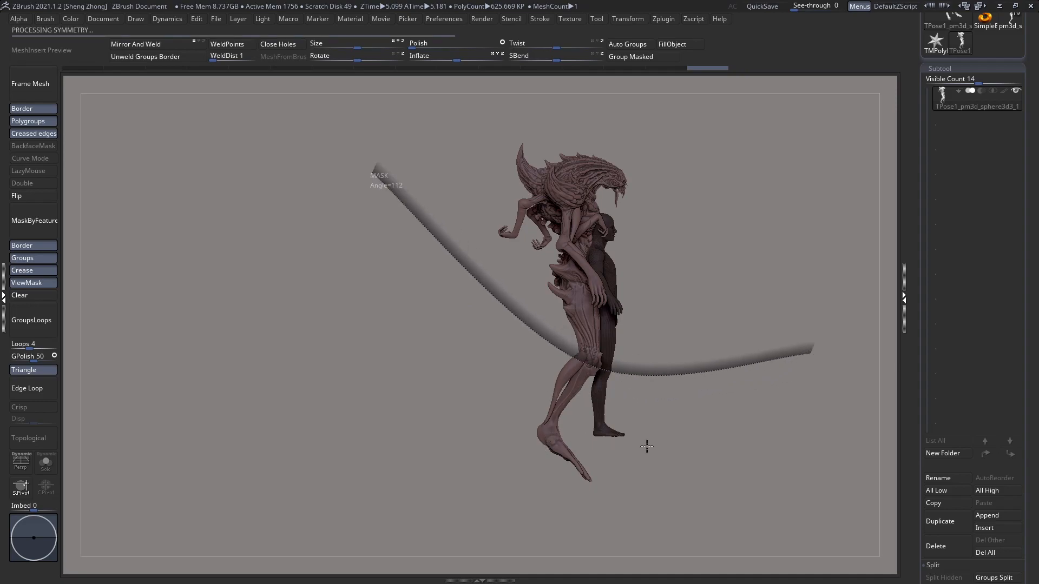
alt+right_drag(552, 355, 556, 286)
right_drag(638, 316, 576, 326)
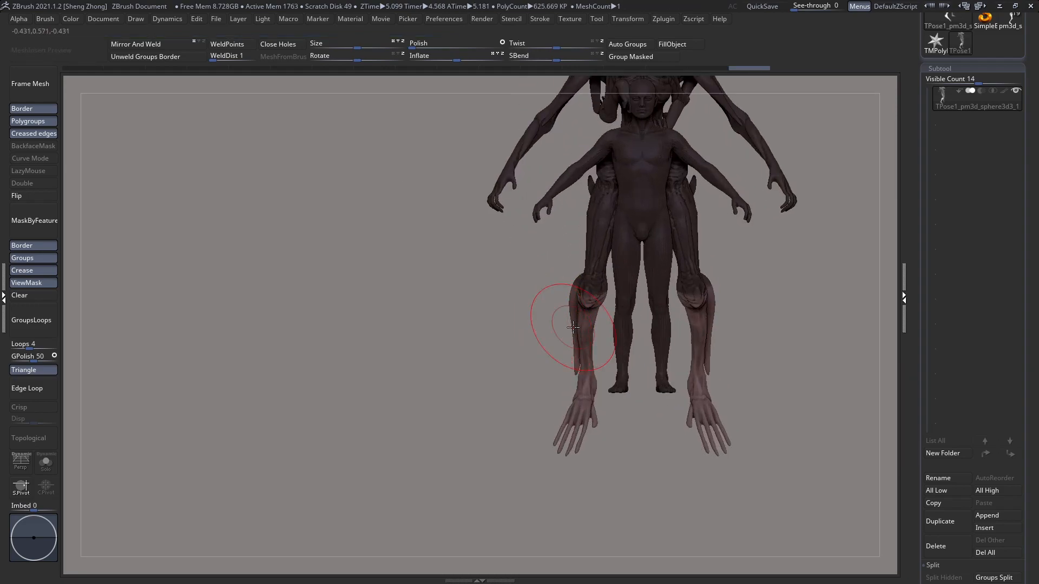
Step: Scale the creature's lower legs down slightly from the knees with a horizontal Transpose line
key(w)
shift+drag(591, 300, 139, 271)
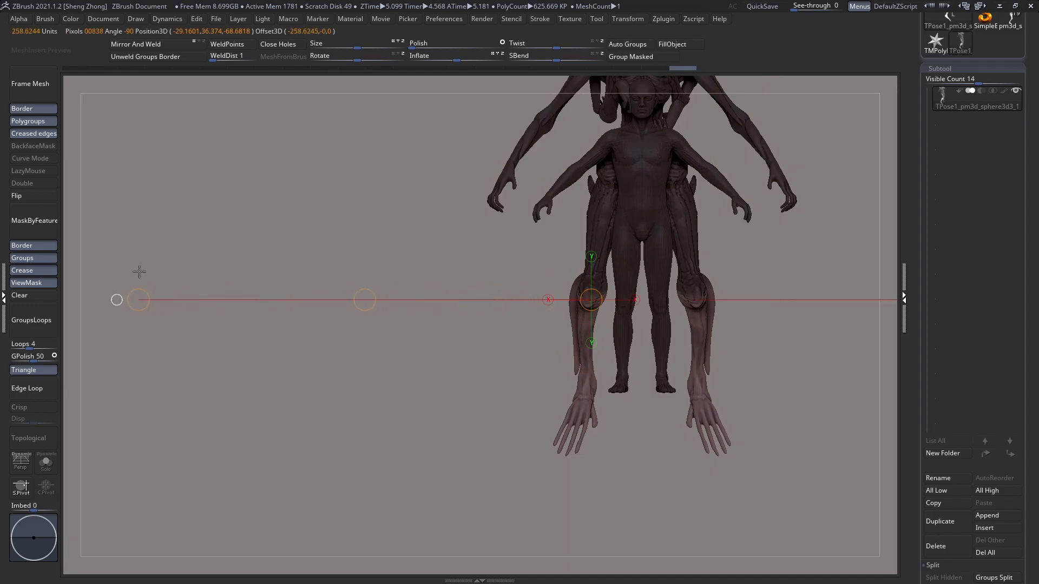
drag(99, 300, 153, 300)
drag(343, 299, 345, 299)
key(q)
drag(414, 300, 514, 311)
alt+drag(443, 292, 430, 287)
mouse_move(507, 291)
alt+mouse_down()
mouse_move(472, 322)
mouse_move(482, 294)
mouse_move(533, 306)
alt+mouse_up()
Step: Replace the leg mask with a mask on the human figure only and adjust the creature's knee in side view
click(52, 298)
key(space)
ctrl+shift+click(541, 327)
ctrl+shift+click(542, 326)
key(ctrl+z)
key(ctrl+z)
ctrl+shift+click(572, 332)
ctrl+click(714, 340)
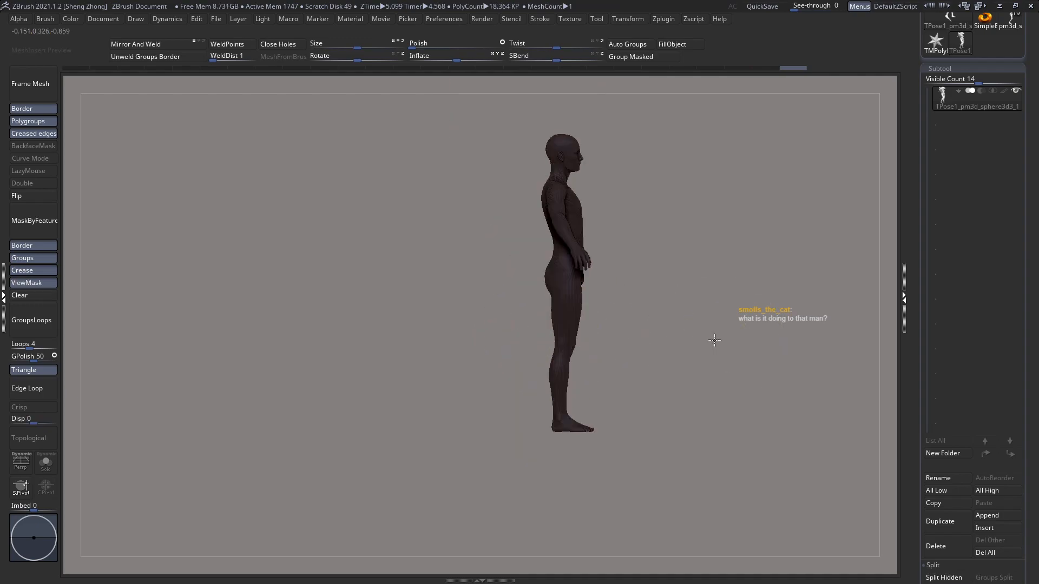
ctrl+shift+click(654, 340)
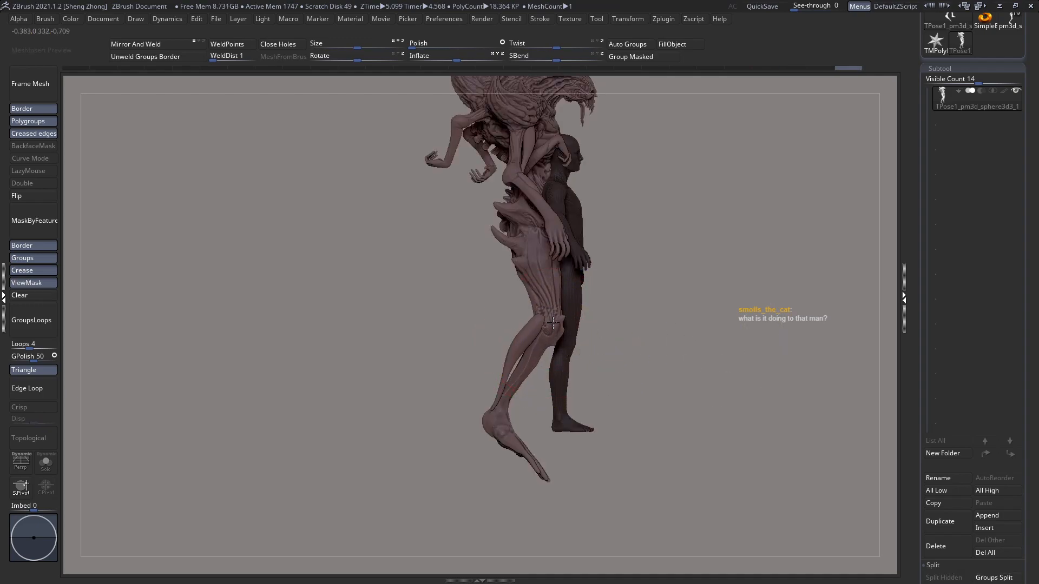
drag(553, 332, 550, 330)
mouse_move(476, 346)
alt+mouse_down()
mouse_move(466, 316)
mouse_move(470, 334)
mouse_move(556, 323)
alt+mouse_up()
Step: Clear the mask and transfer the Transpose Master changes back to the original subtools
click(24, 283)
drag(527, 386, 486, 371)
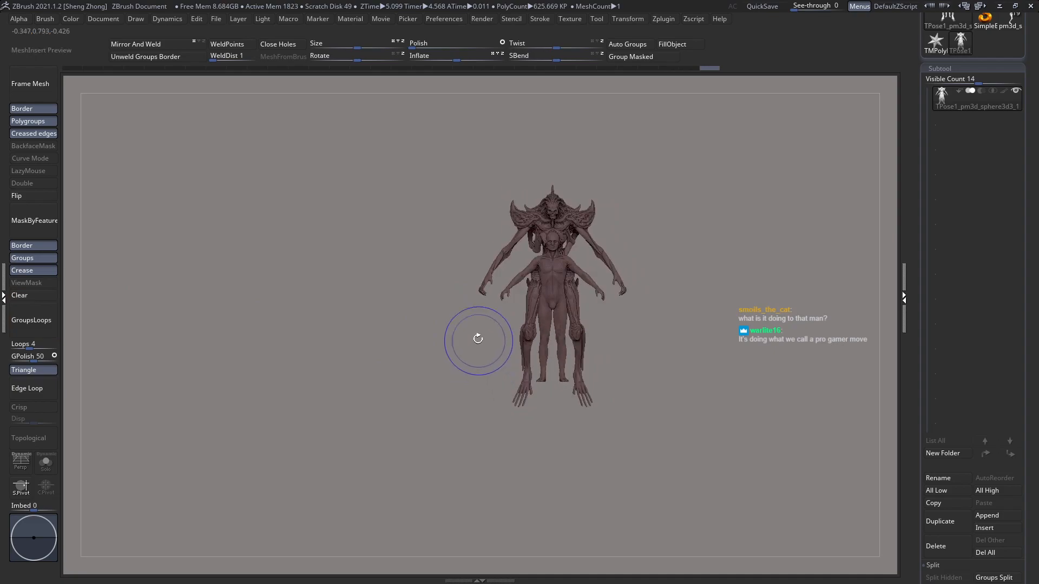
click(661, 17)
click(740, 247)
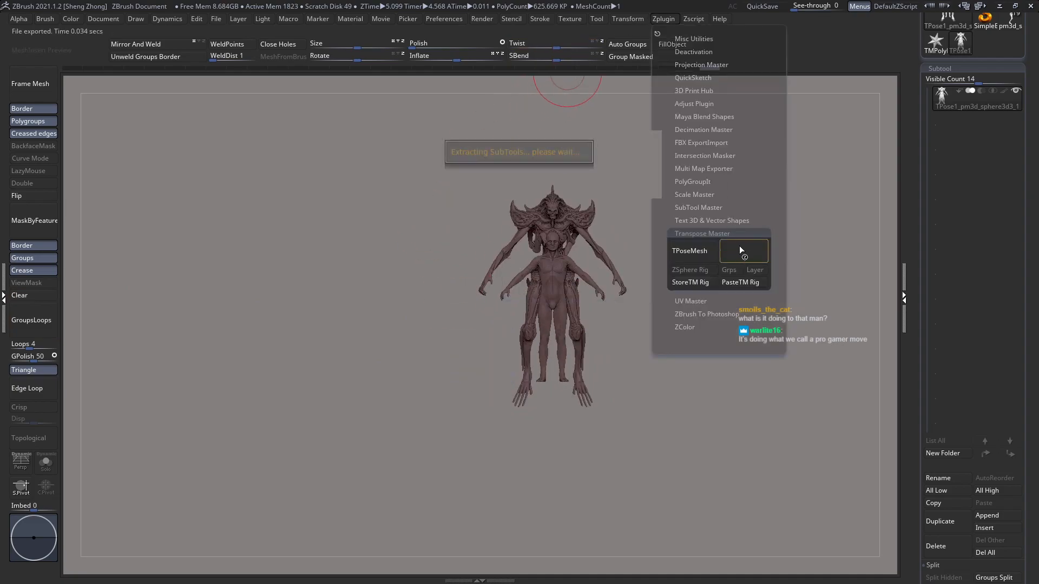
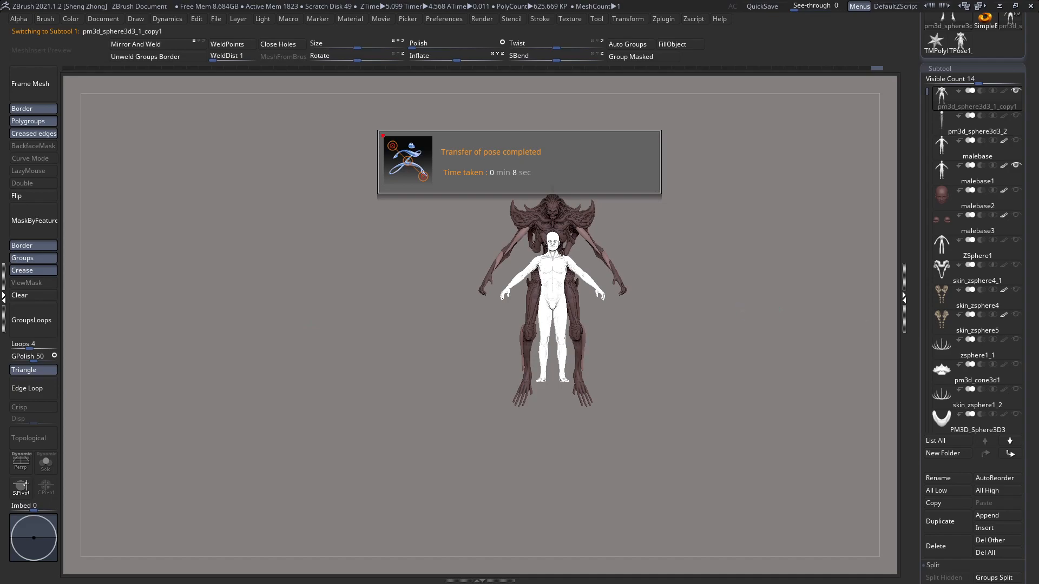
Step: Compare the creature with the human figure, hide the figure and make the creature's body the active subtool
drag(362, 308, 551, 293)
alt+click(560, 281)
shift+drag(507, 320, 519, 313)
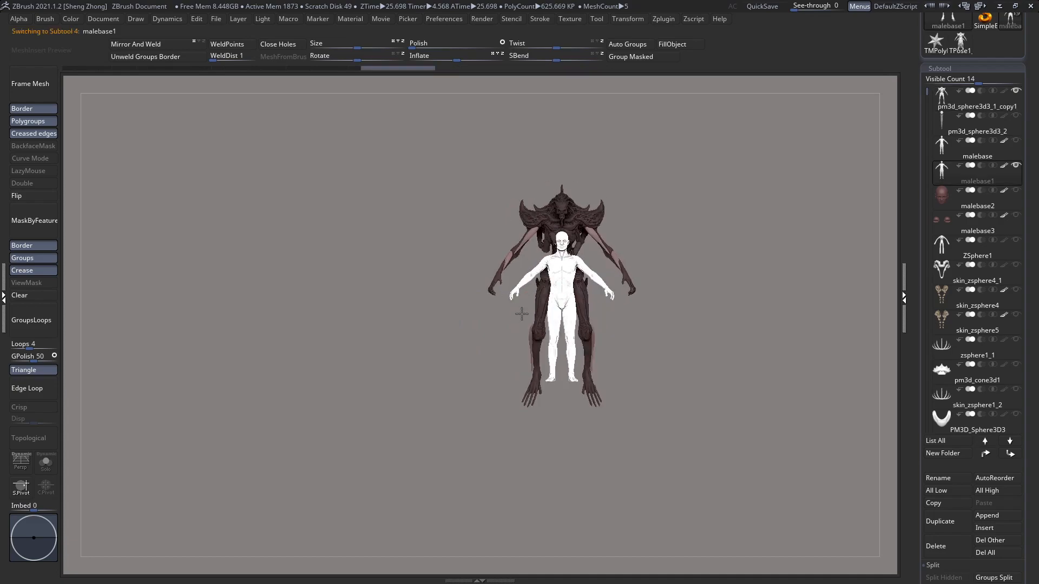
alt+click(582, 220)
Step: Reshape the lower vertebrae between the hip spikes on the creature's back
alt+drag(584, 190, 618, 320)
mouse_move(450, 287)
mouse_down()
mouse_move(485, 262)
mouse_move(569, 313)
mouse_move(465, 265)
mouse_move(496, 368)
mouse_move(452, 267)
mouse_up()
key(space)
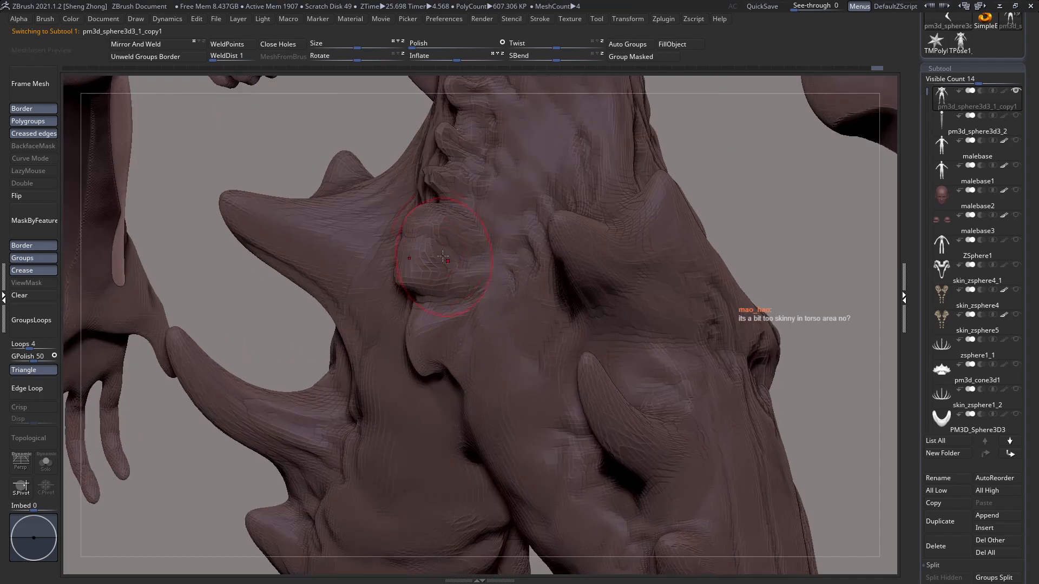
key(space)
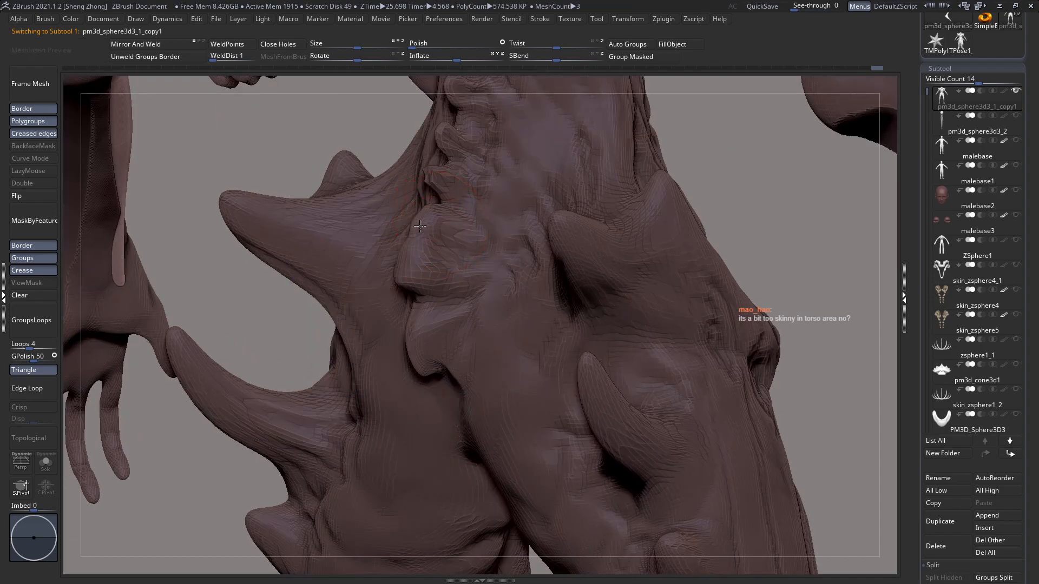
mouse_move(440, 259)
right_down()
mouse_move(427, 229)
mouse_move(425, 239)
mouse_move(292, 160)
mouse_move(295, 119)
right_up()
key(space)
Step: Reduce the Move brush's draw size and reshape the tailbone area at the base of the spine
shift+right_drag(325, 238, 475, 268)
right_drag(537, 262, 600, 249)
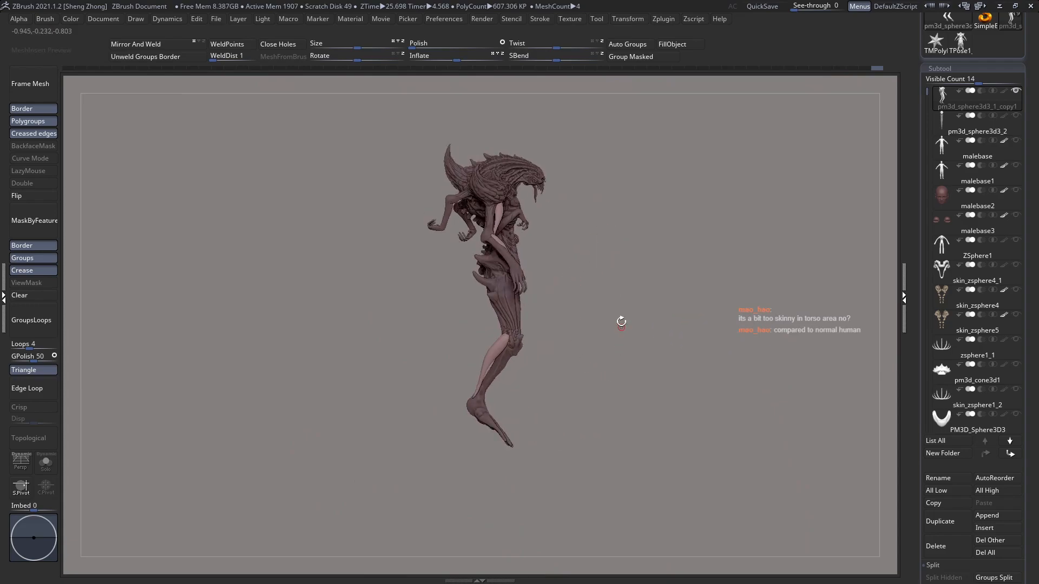
right_drag(510, 376, 556, 339)
mouse_move(458, 217)
ctrl+right_down()
mouse_move(505, 238)
mouse_move(461, 237)
mouse_move(492, 237)
mouse_move(532, 287)
mouse_move(604, 276)
ctrl+right_up()
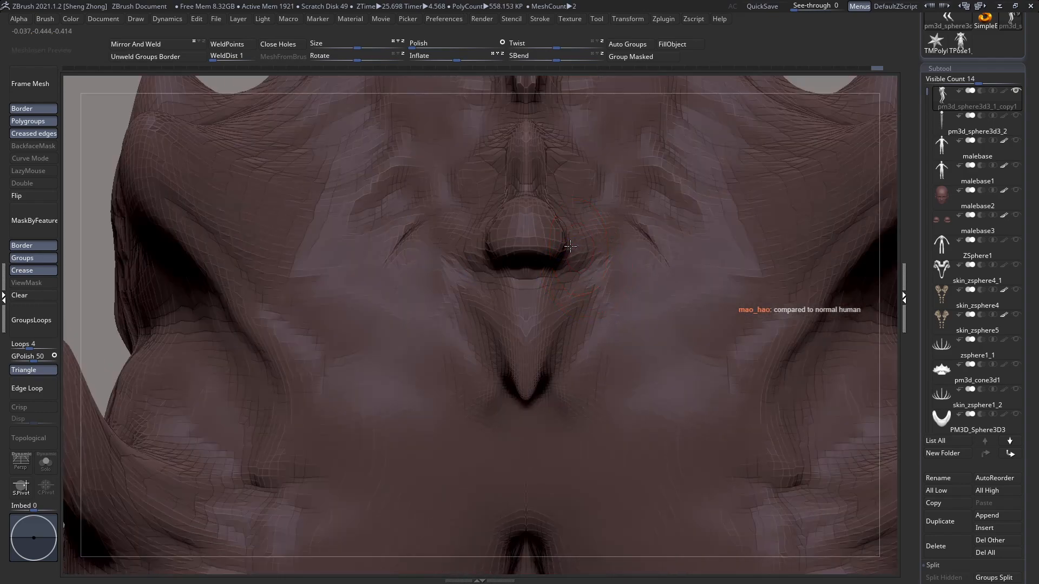
key(space)
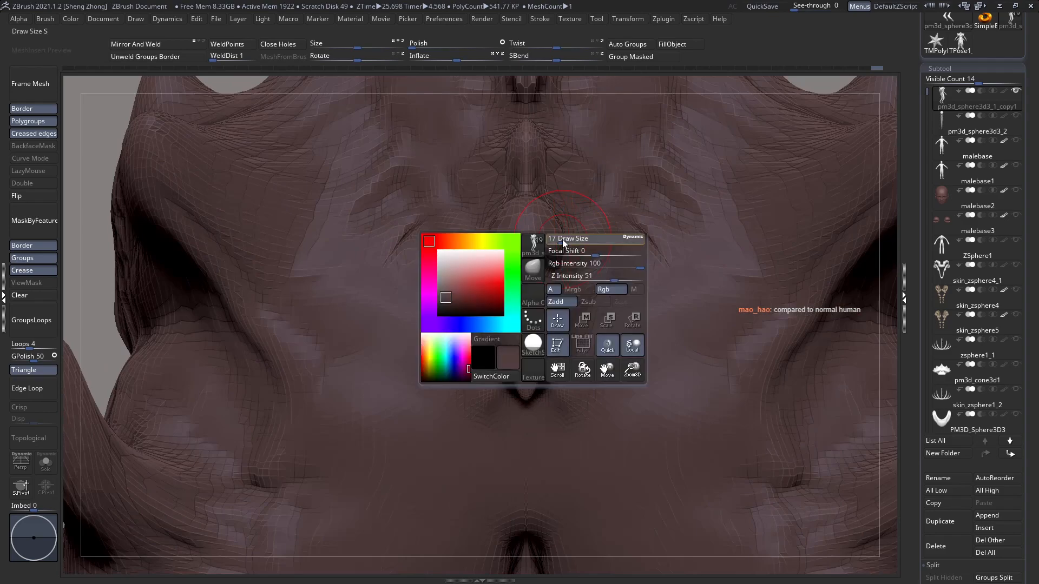
drag(564, 239, 524, 237)
ctrl+right_drag(551, 264, 513, 278)
ctrl+right_drag(603, 279, 498, 220)
alt+right_drag(660, 260, 559, 273)
right_drag(642, 279, 710, 261)
Step: Enlarge the Move brush and nudge the outer thigh contours slightly inward in front view
alt+right_drag(664, 380, 659, 256)
ctrl+right_drag(659, 257, 580, 265)
ctrl+right_drag(685, 180, 731, 255)
alt+right_drag(731, 254, 638, 257)
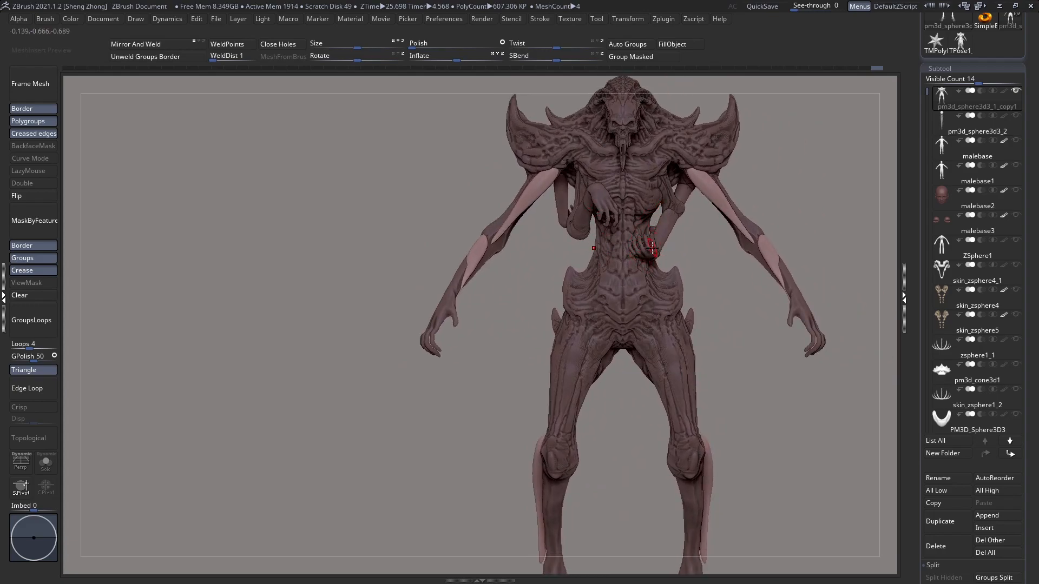
alt+right_drag(660, 302, 668, 292)
right_click(704, 250)
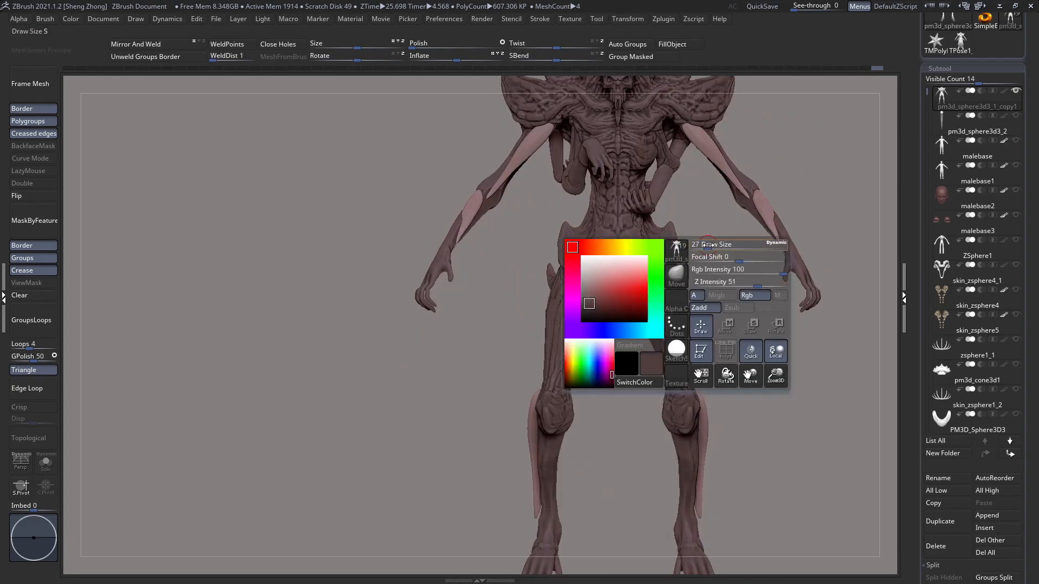
key(shift+f)
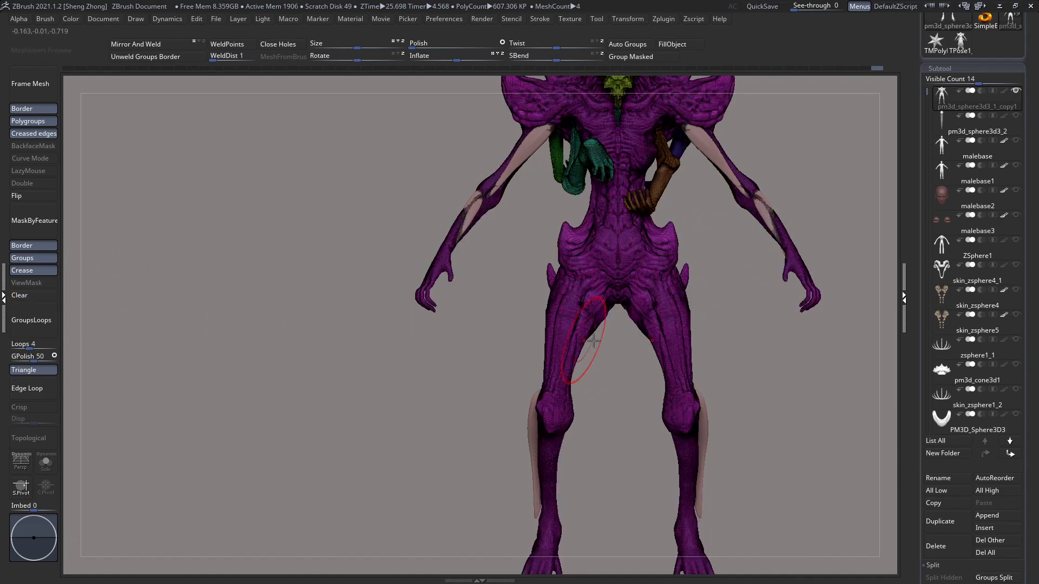
key(shift+f)
right_click(705, 290)
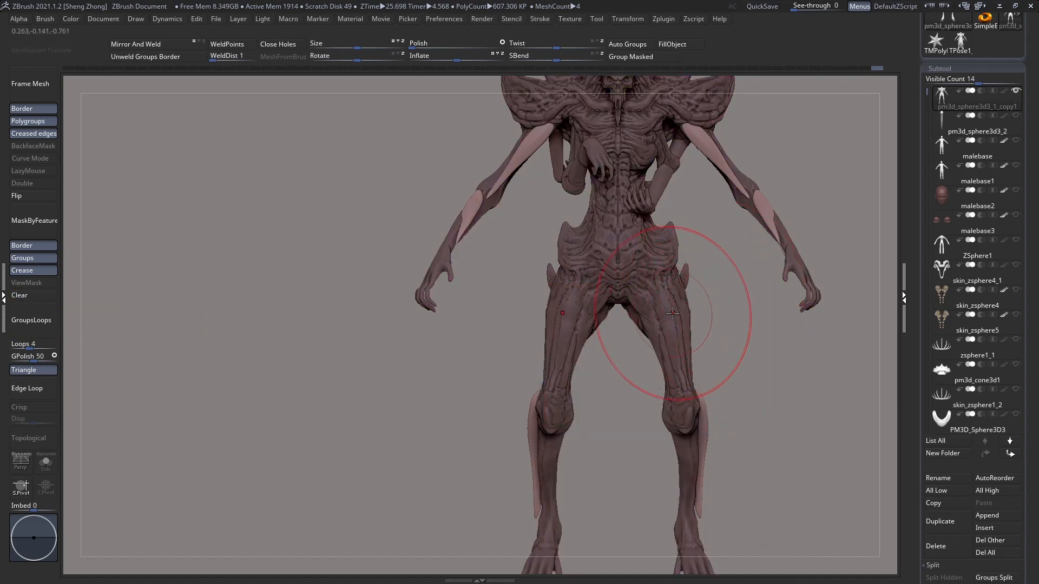
drag(683, 313, 657, 318)
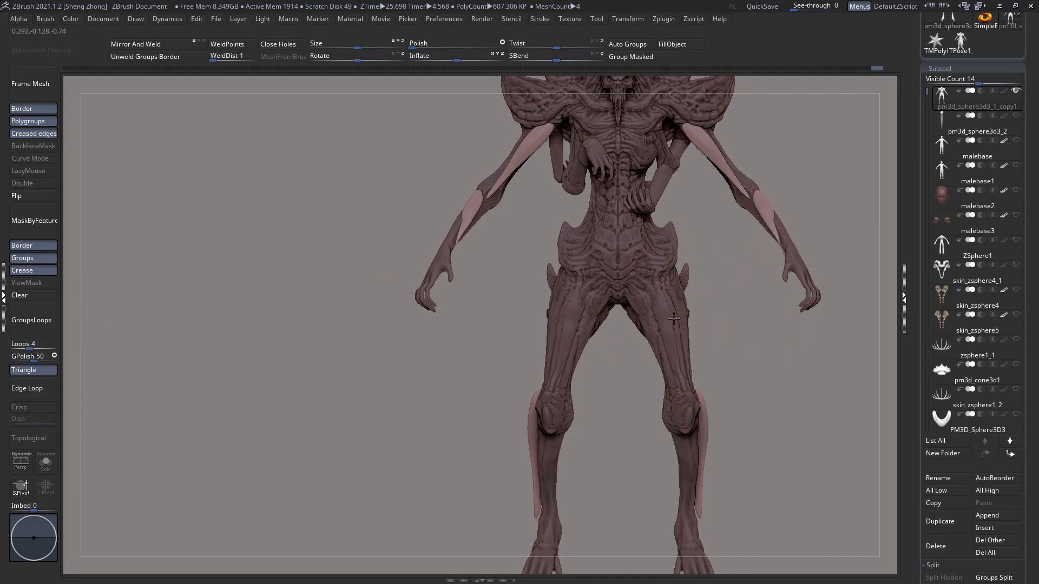
right_click(688, 305)
drag(688, 359, 691, 359)
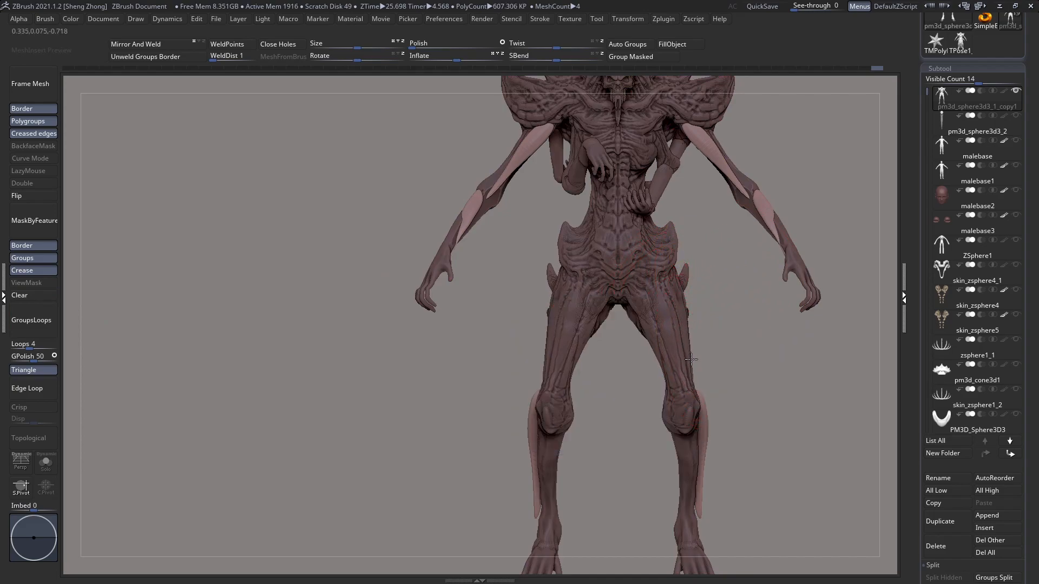
ctrl+right_drag(689, 350, 668, 324)
Step: Select the separate calf pieces and move them inward onto the creature's lower legs with a Transpose line in back view
ctrl+right_drag(634, 231, 666, 335)
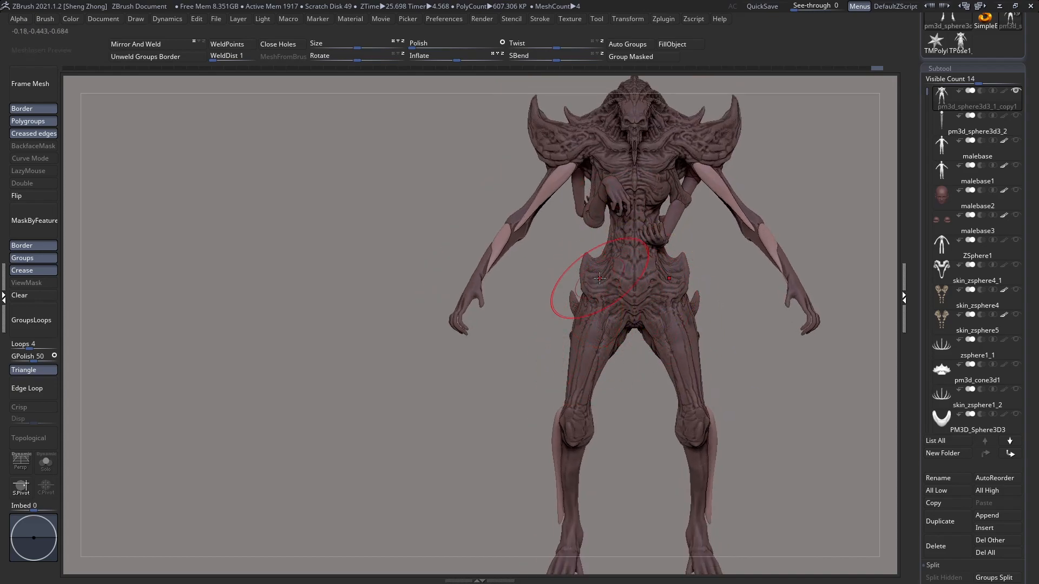
drag(566, 445, 548, 332)
drag(635, 343, 618, 219)
key(shift+f)
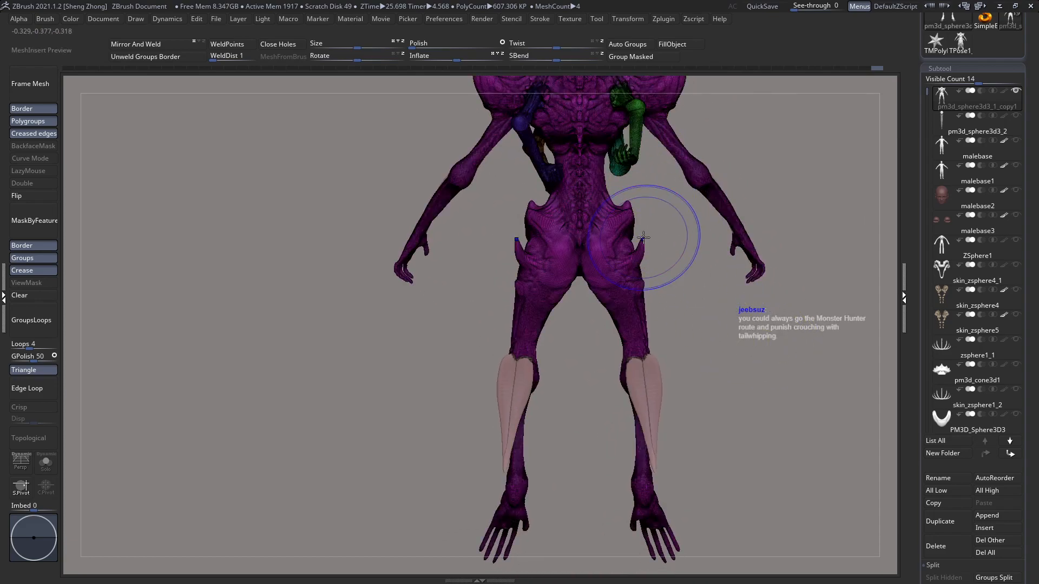
key(shift+f)
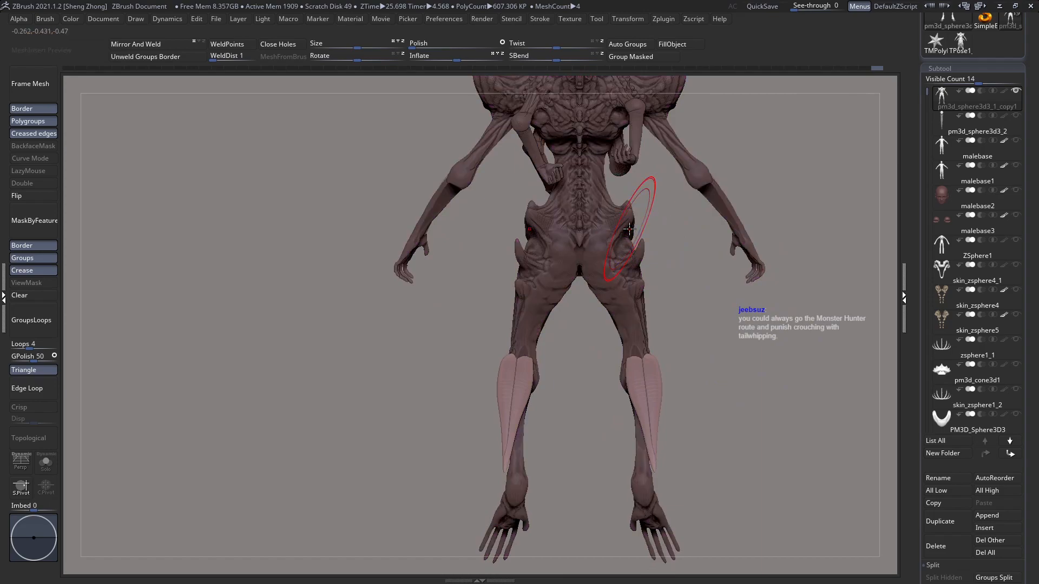
alt+click(650, 381)
alt+right_drag(650, 381, 661, 323)
key(w)
mouse_move(645, 312)
mouse_down()
mouse_move(385, 311)
mouse_move(519, 311)
mouse_up()
mouse_move(646, 311)
mouse_down()
mouse_move(634, 312)
mouse_move(656, 313)
mouse_up()
key(q)
ctrl+right_drag(614, 337, 561, 290)
key(shift+f)
key(shift+f)
Step: Combine the creature's visible parts into a low-resolution Transpose Master mesh and clear any mask on it
click(675, 20)
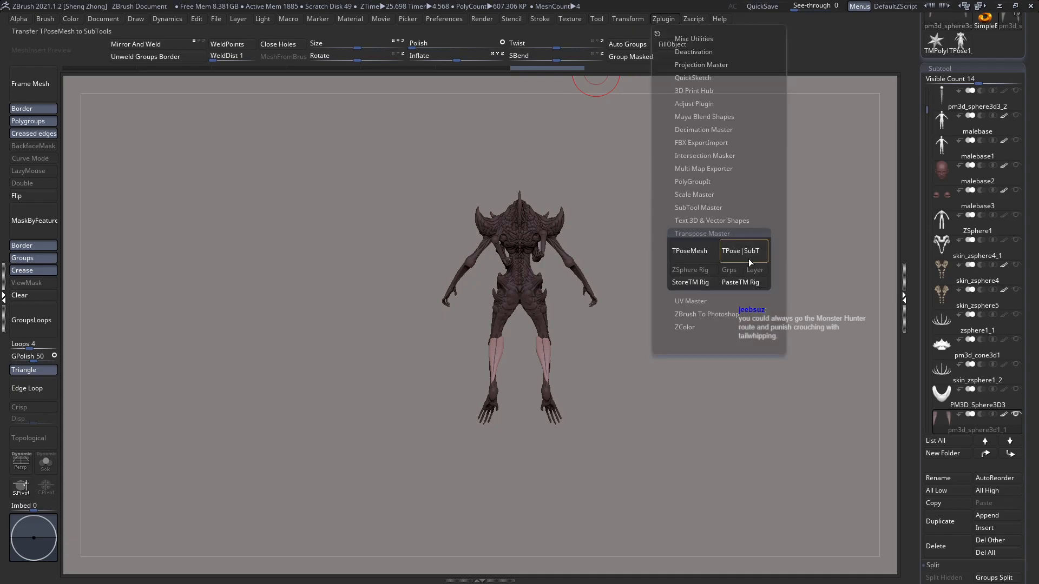
click(698, 252)
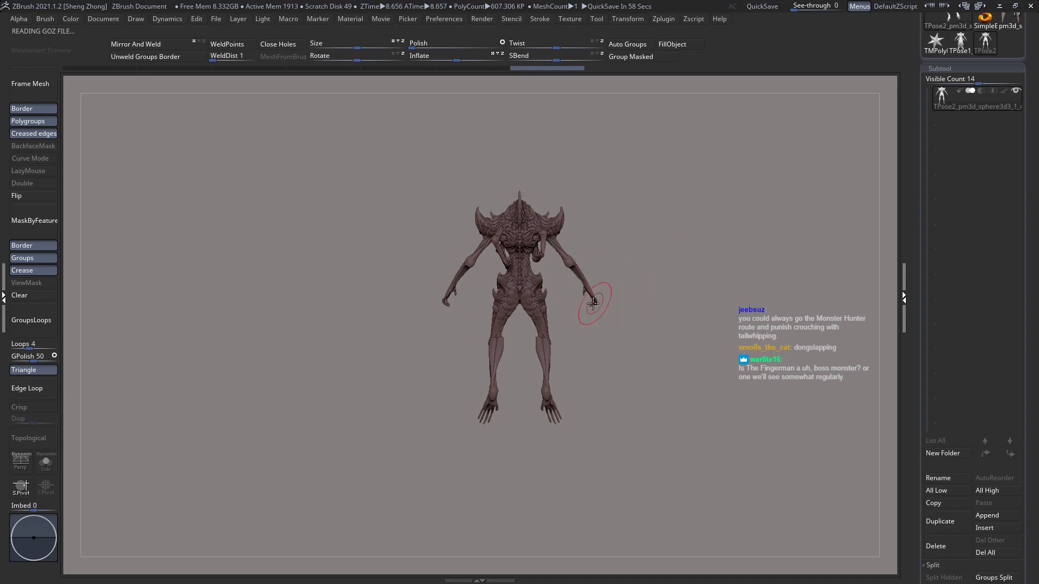
ctrl+right_drag(516, 334, 524, 273)
click(20, 302)
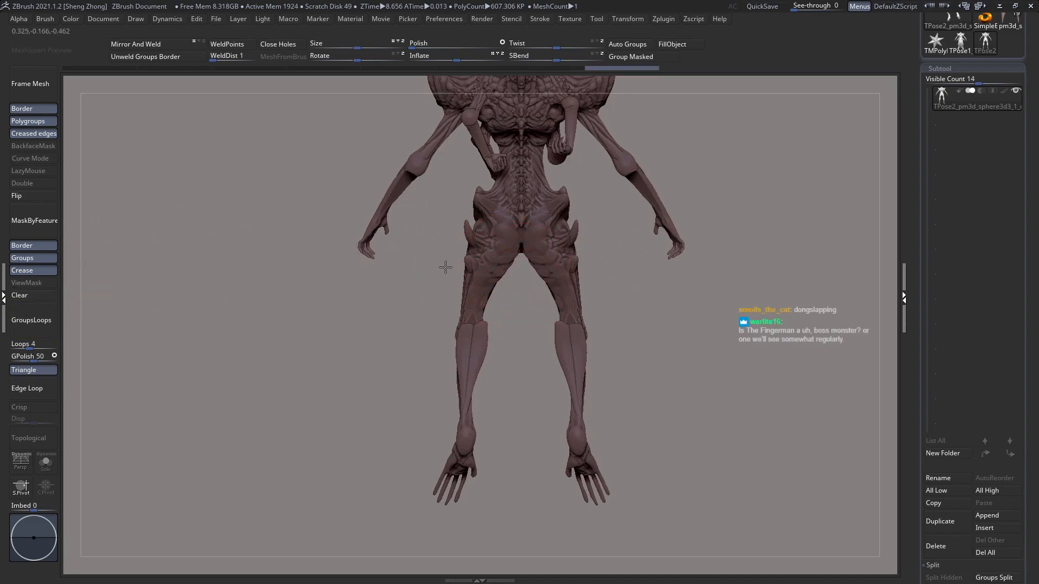
alt+right_drag(445, 267, 425, 281)
Step: Mask the creature's hips and legs with a curved mask boundary along the top of the pelvis
ctrl+drag(758, 406, 289, 396)
ctrl+click(633, 417)
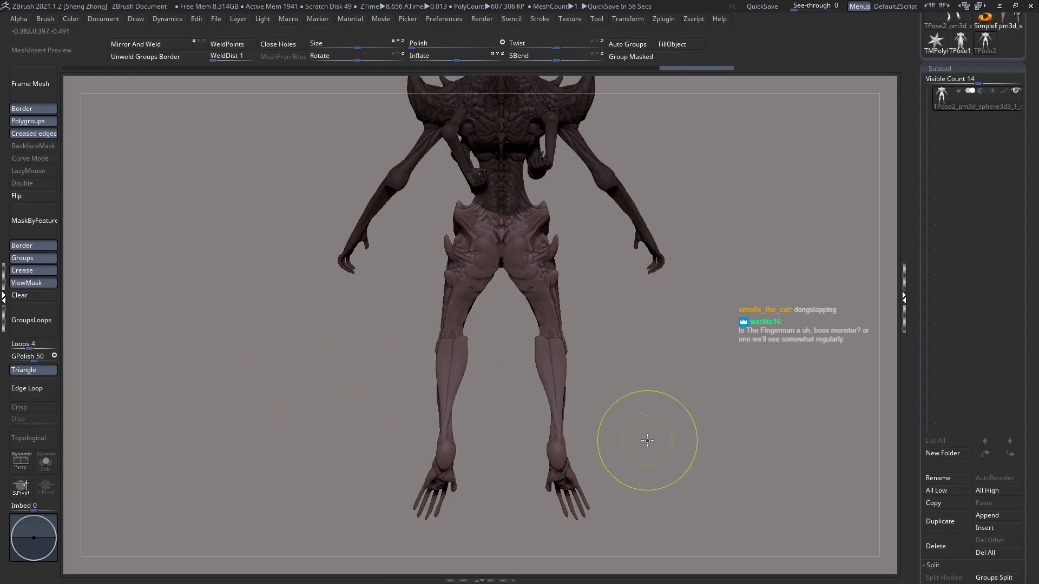
ctrl+click(715, 395)
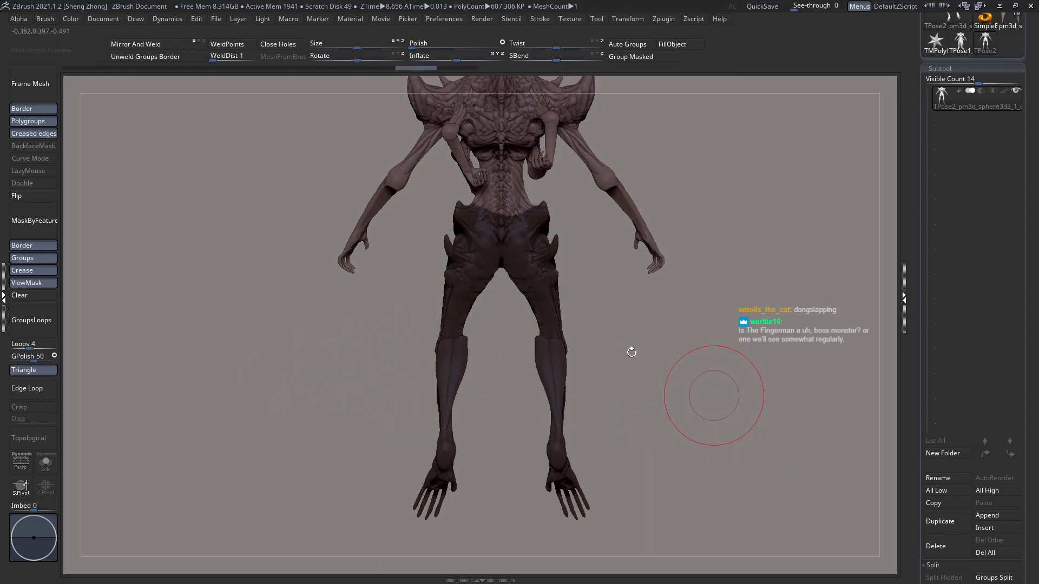
ctrl+drag(746, 390, 292, 379)
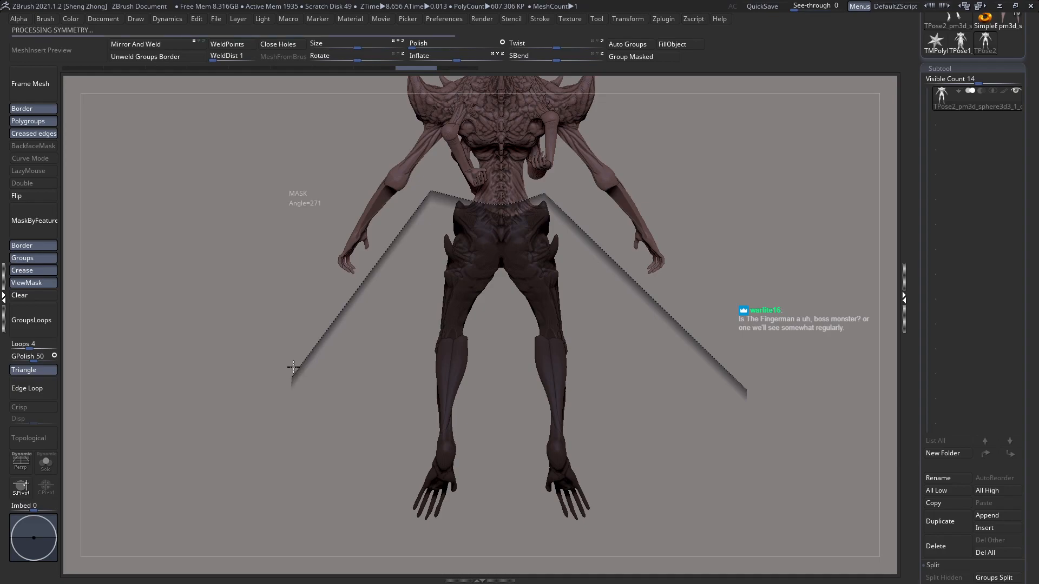
Step: Subtract an elliptical area over the torso from the mask and invert it, leaving the hips and legs free
alt+drag(279, 271, 282, 347)
key(space)
key(b)
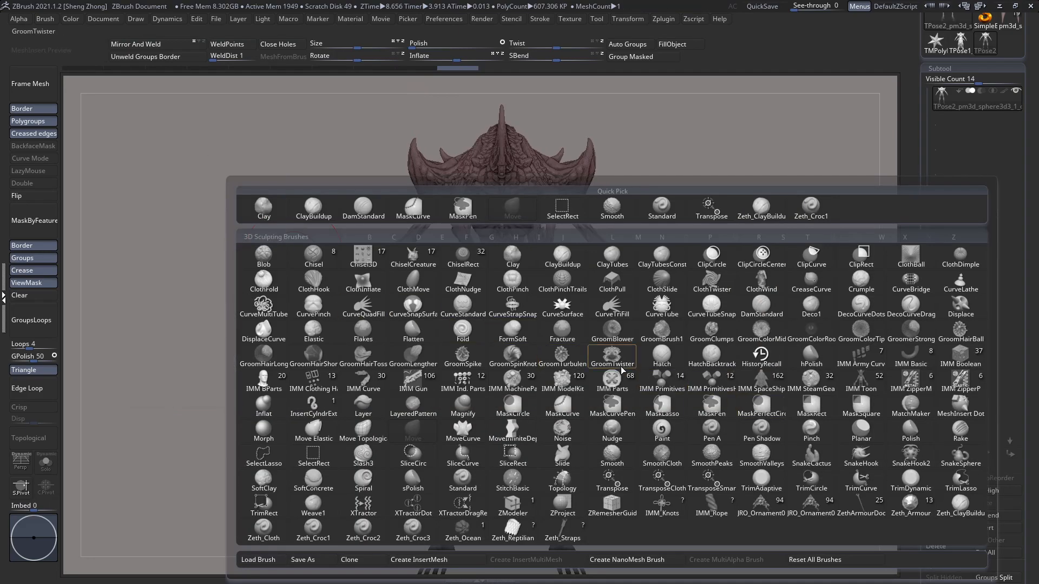
click(794, 369)
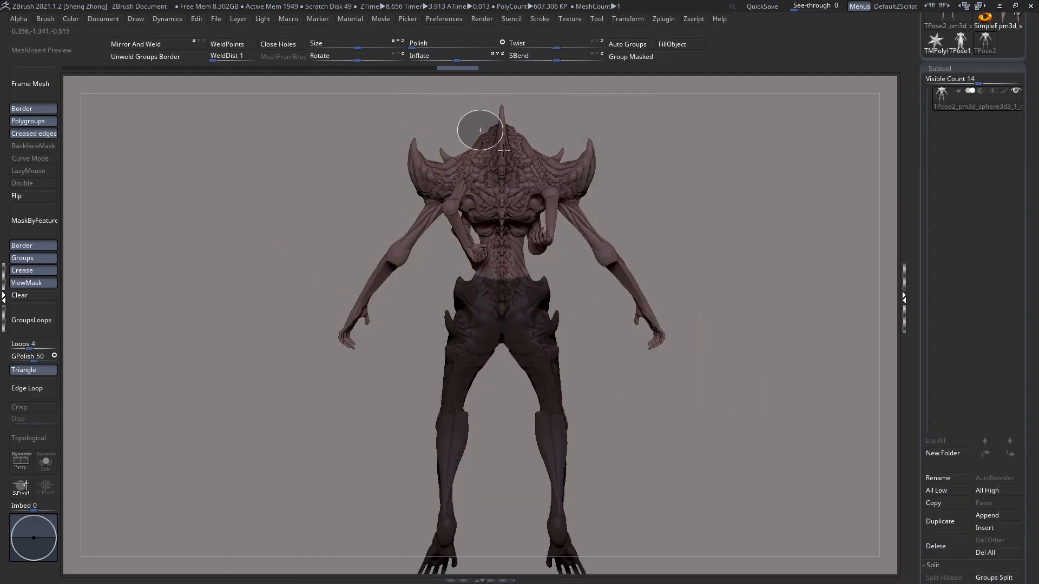
ctrl+drag(523, 242, 557, 297)
key(space)
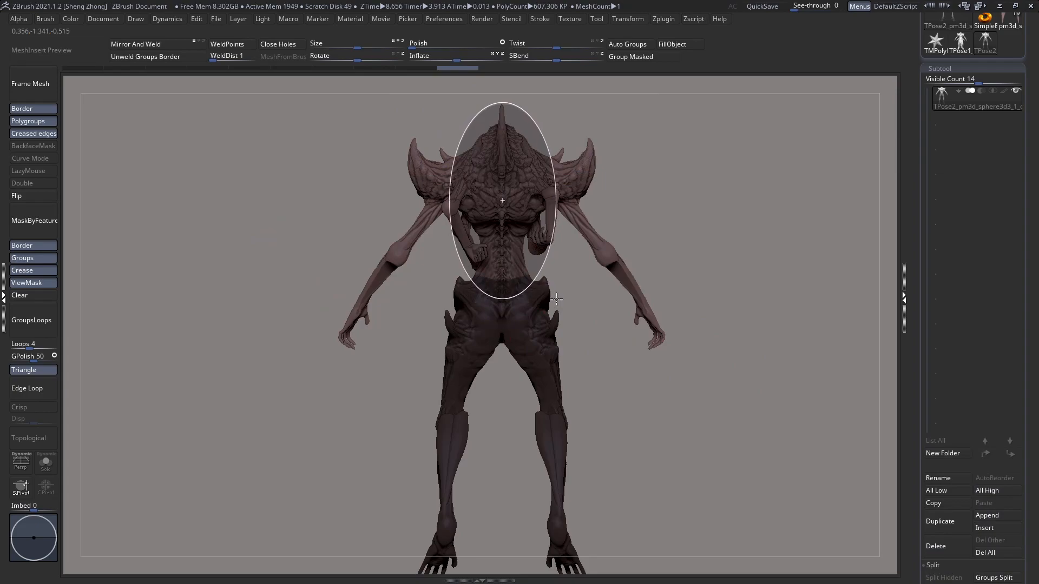
key(alt)
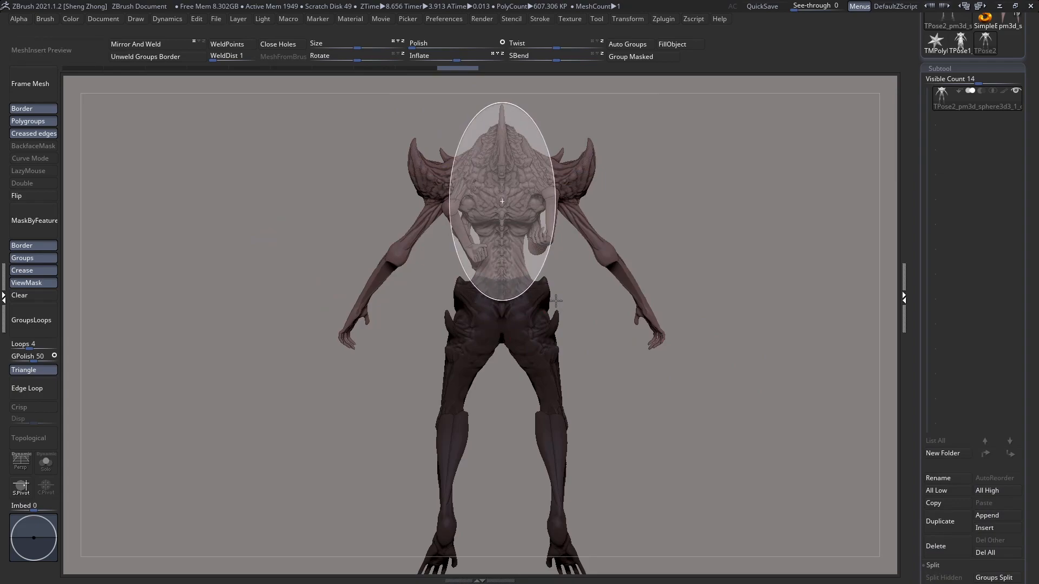
ctrl+alt+drag(556, 301, 555, 313)
ctrl+click(718, 447)
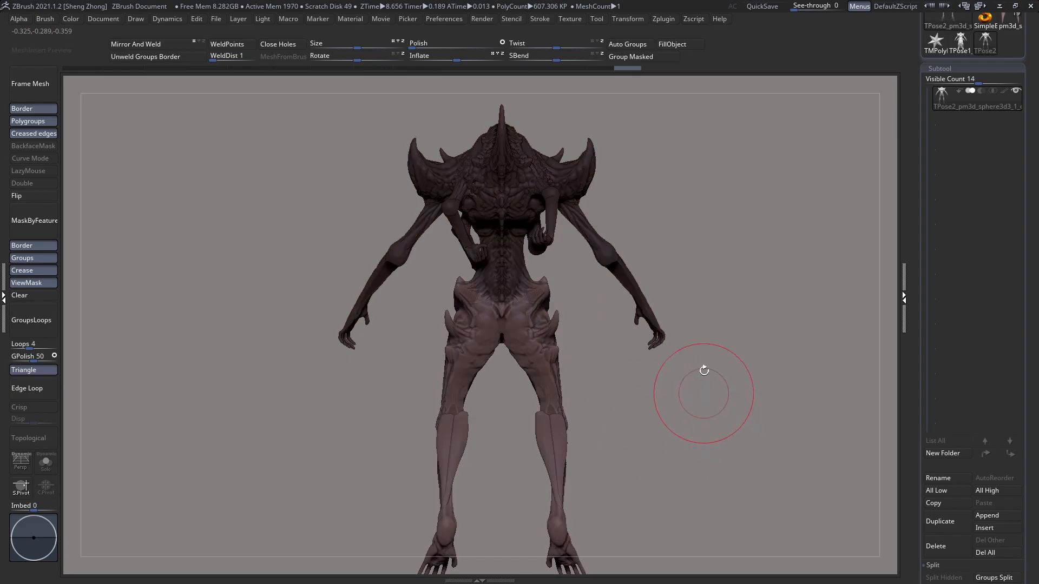
Step: Narrow the unmasked hips and legs toward the body's centre with a horizontal Transpose line across the pelvis
key(w)
drag(504, 323, 786, 332)
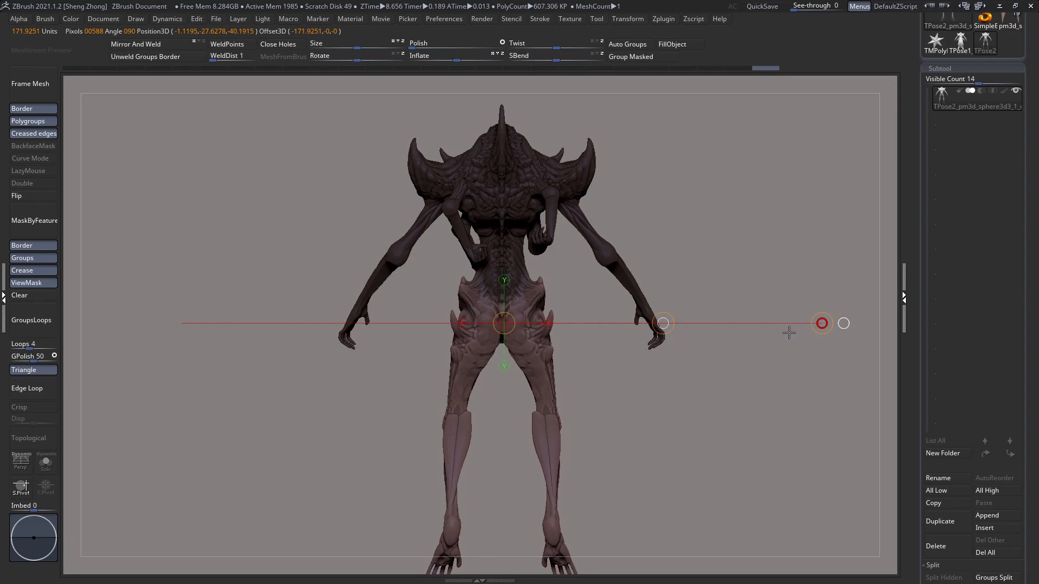
drag(587, 357, 407, 373)
alt+drag(527, 364, 498, 341)
key(ctrl+z)
key(e)
mouse_move(190, 290)
mouse_down()
mouse_move(211, 293)
mouse_move(202, 296)
mouse_up()
drag(319, 306, 276, 322)
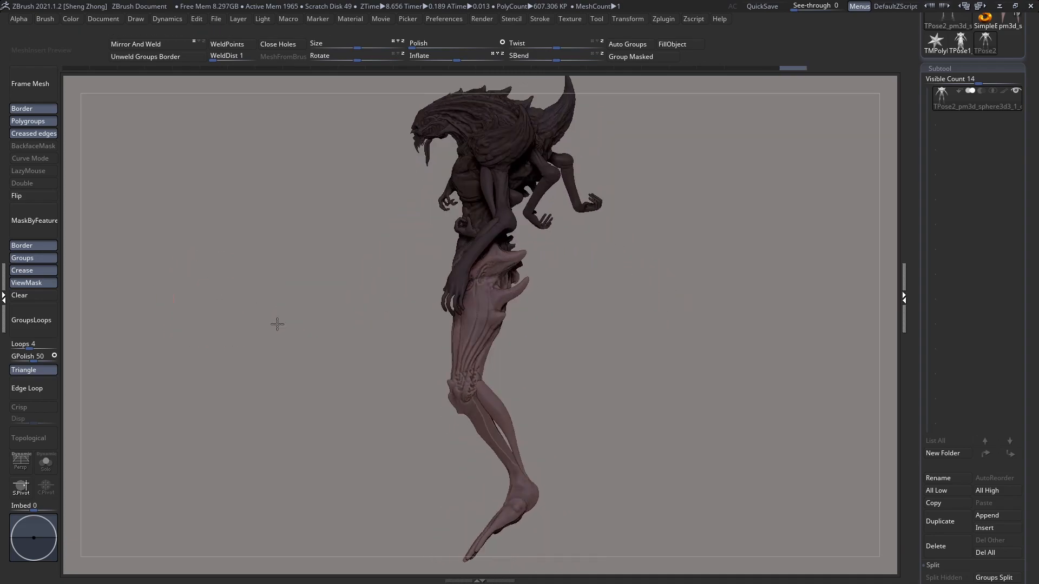
Step: Clear the mask and try to scale the whole creature in side view with a horizontal Transpose line from the hips
click(35, 299)
right_drag(303, 317, 451, 319)
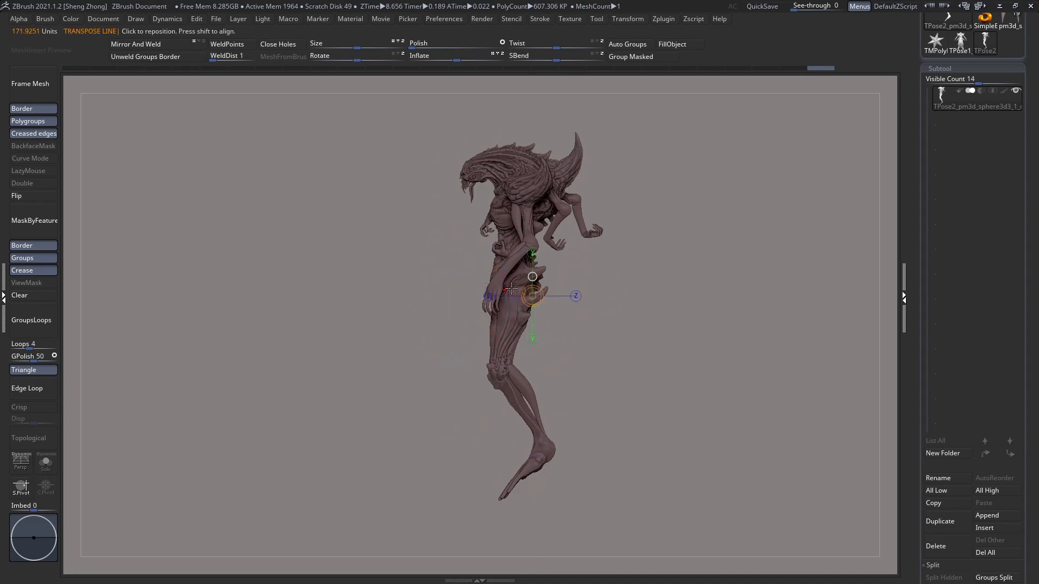
drag(520, 275, 723, 276)
drag(839, 279, 864, 256)
key(q)
shift+drag(463, 221, 597, 225)
shift+drag(550, 249, 563, 287)
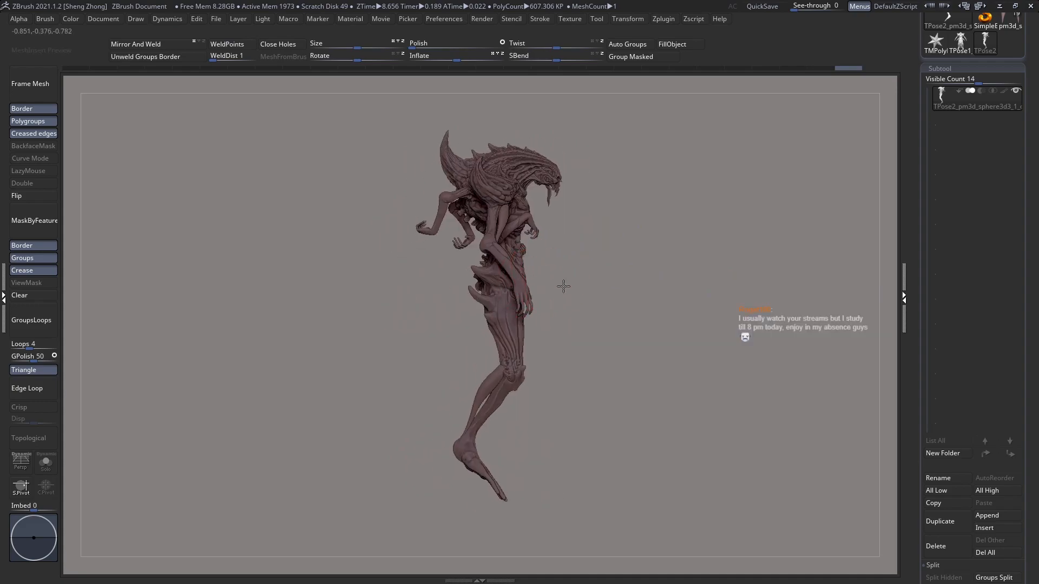
Step: Check the creature from the front and side and step back in the history to the masked upper body
shift+right_drag(508, 315, 457, 317)
key(shift+f)
key(shift+f)
mouse_move(570, 319)
alt+right_down()
mouse_move(544, 320)
mouse_move(548, 329)
alt+right_up()
mouse_move(690, 382)
ctrl+mouse_down()
mouse_move(539, 228)
mouse_move(510, 419)
mouse_move(488, 289)
mouse_move(471, 272)
mouse_move(476, 250)
ctrl+mouse_up()
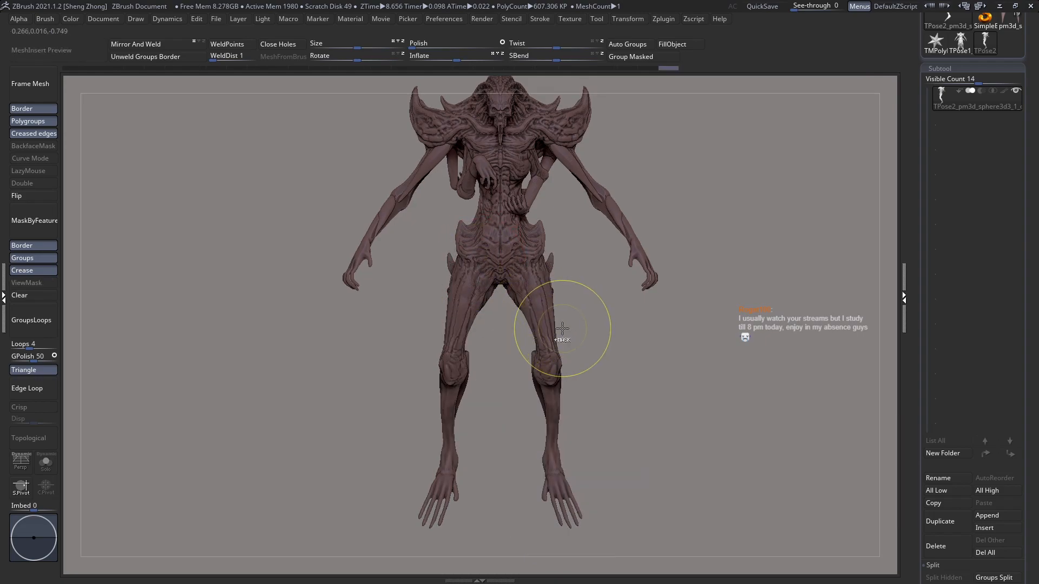
key(ctrl+z)
right_drag(545, 336, 606, 313)
key(r)
mouse_move(522, 257)
shift+mouse_down()
mouse_move(685, 266)
mouse_move(725, 193)
shift+mouse_up()
mouse_move(655, 210)
right_down()
mouse_move(459, 246)
mouse_move(535, 248)
right_up()
key(ctrl+z)
key(ctrl+shift+z)
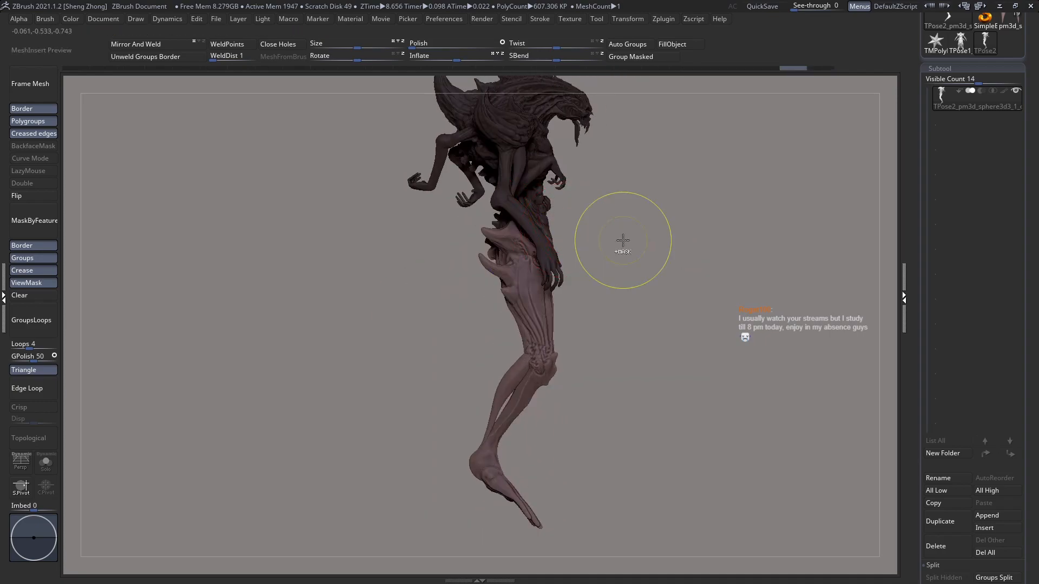
Step: Clear the upper-body mask and adjust the whole creature in side view with a long Transpose line from the hips
shift+right_drag(600, 267, 543, 274)
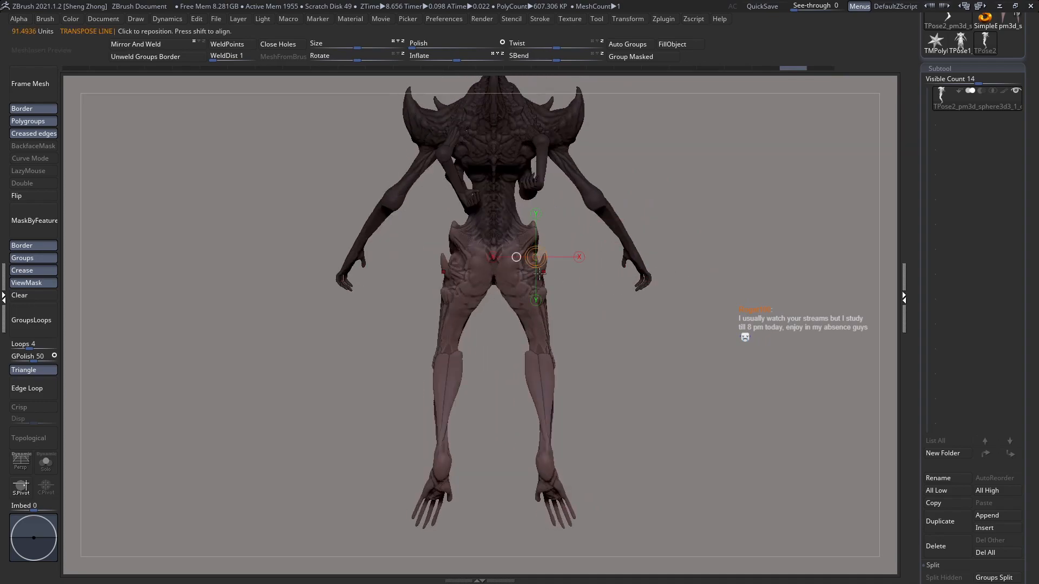
click(26, 296)
shift+right_drag(533, 331, 445, 335)
mouse_move(519, 239)
mouse_down()
mouse_move(864, 251)
mouse_move(867, 239)
mouse_move(873, 253)
mouse_up()
key(q)
drag(687, 295, 492, 278)
alt+drag(733, 282, 659, 292)
Step: Mask the arms, torso and belly down to the crotch in front view, leaving the outer hips and legs free
mouse_move(487, 271)
mouse_down()
mouse_move(628, 254)
mouse_move(521, 255)
mouse_move(550, 251)
mouse_move(559, 265)
mouse_move(565, 247)
mouse_up()
drag(554, 208, 419, 238)
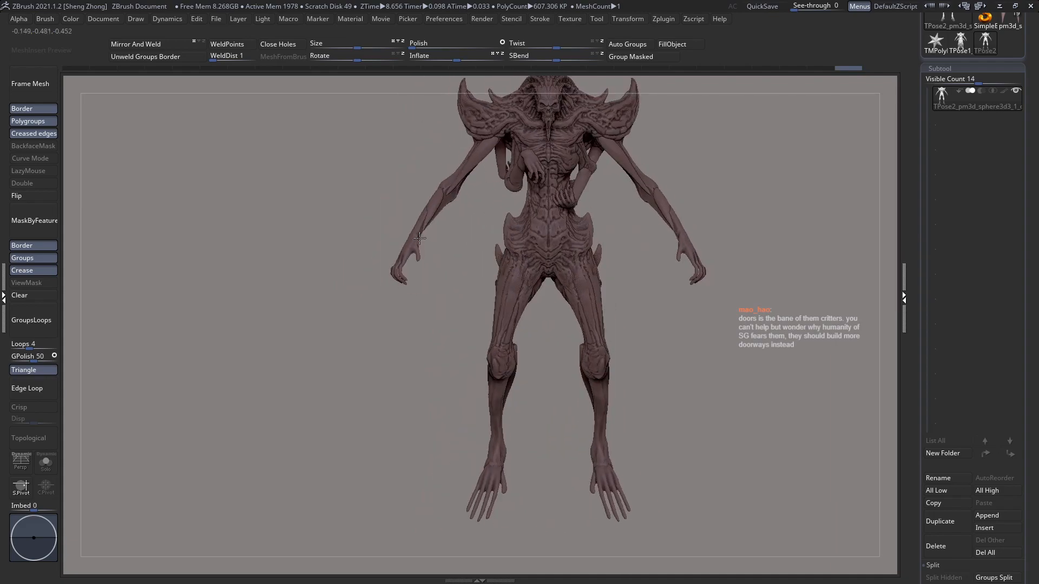
alt+drag(491, 249, 479, 192)
right_drag(502, 211, 526, 229)
ctrl+drag(523, 502, 383, 174)
shift+right_drag(430, 186, 499, 284)
mouse_move(420, 177)
ctrl+mouse_down()
mouse_move(515, 353)
mouse_move(512, 327)
mouse_move(495, 327)
mouse_move(504, 331)
ctrl+mouse_up()
ctrl+right_drag(510, 308, 495, 330)
mouse_move(427, 260)
ctrl+mouse_down()
mouse_move(479, 329)
mouse_move(524, 346)
mouse_move(525, 376)
mouse_move(550, 370)
mouse_move(559, 380)
ctrl+mouse_up()
ctrl+drag(409, 352, 405, 348)
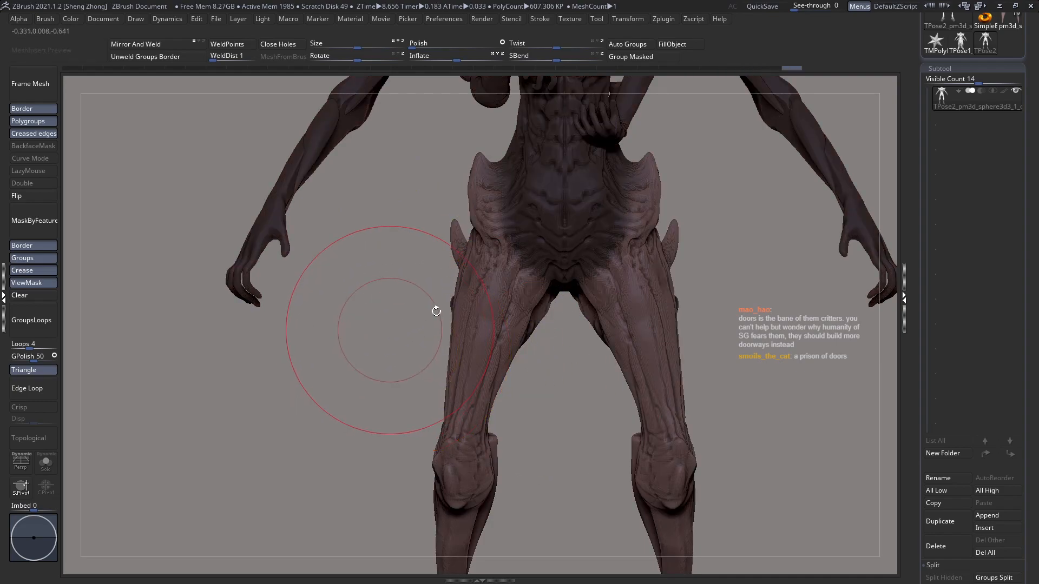
Step: Adjust the unmasked hips and legs in side view with a Transpose Move line from the hip down past the knee
right_drag(552, 260, 623, 275)
ctrl+right_drag(568, 303, 508, 324)
key(w)
mouse_move(507, 249)
mouse_down()
mouse_move(528, 441)
mouse_move(505, 476)
mouse_move(571, 455)
mouse_up()
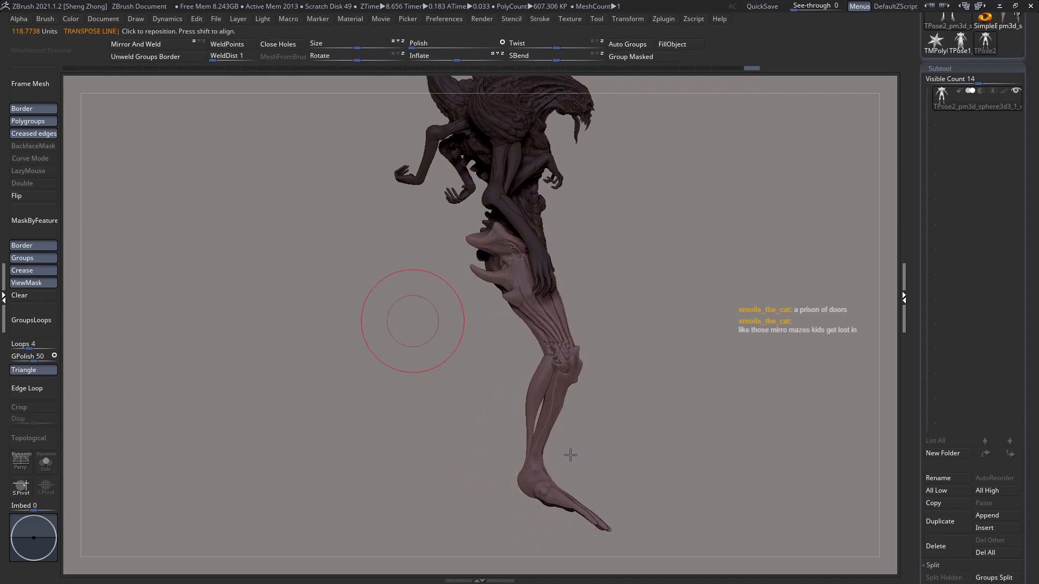
Step: Extend the mask over the thighs to the knees and rotate the lower legs about the knees in side view
ctrl+drag(377, 326, 711, 360)
key(r)
drag(562, 359, 513, 480)
key(q)
alt+right_drag(556, 391, 557, 346)
key(r)
drag(573, 304, 493, 482)
key(q)
mouse_move(486, 445)
mouse_down()
mouse_move(386, 448)
mouse_move(396, 444)
mouse_up()
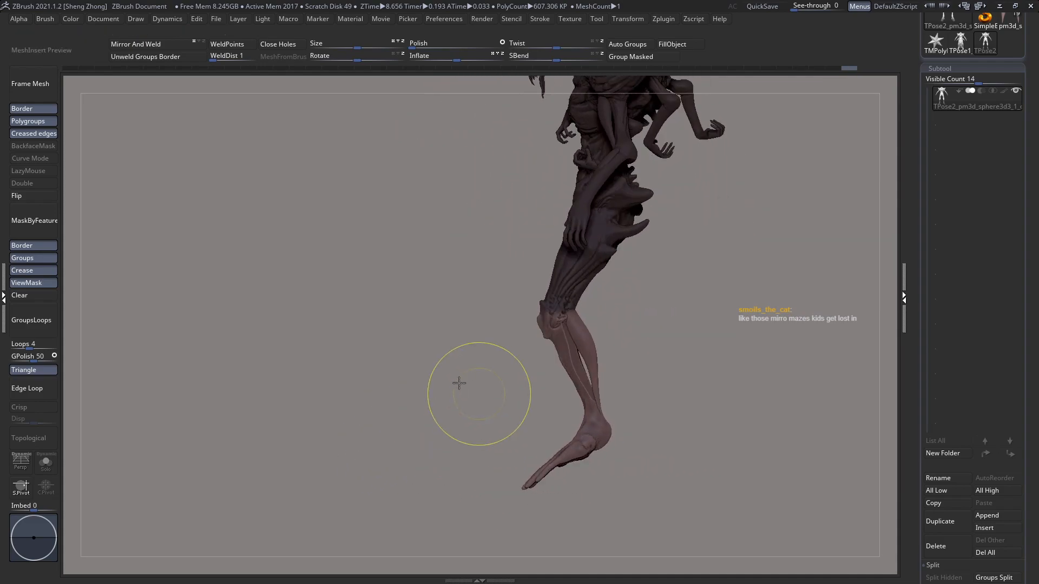
ctrl+right_drag(465, 385, 429, 377)
key(r)
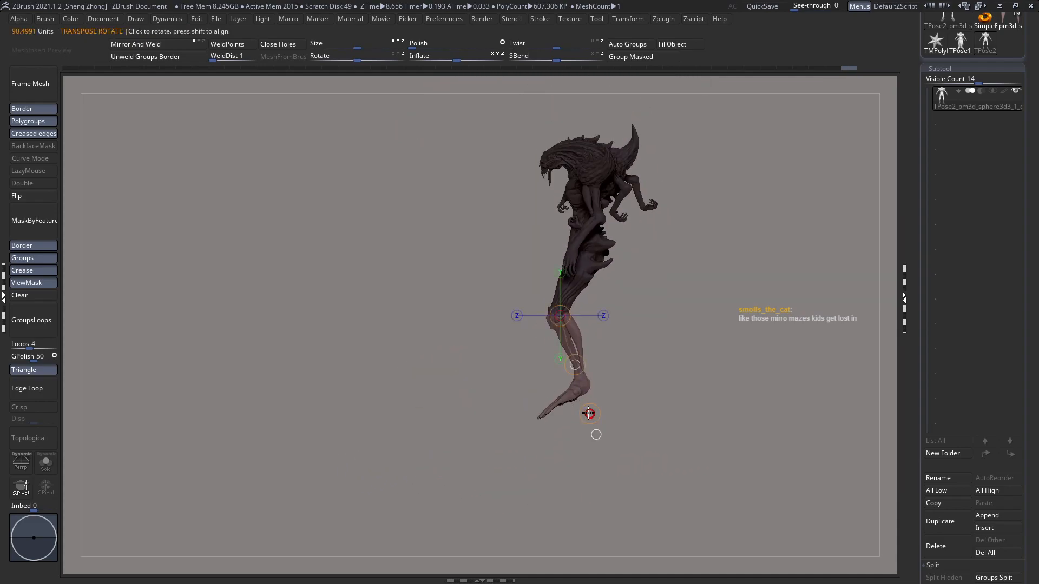
key(q)
Step: Clear the mask covering the upper body and thighs
drag(598, 375, 676, 359)
drag(675, 360, 537, 256)
mouse_move(565, 273)
right_down()
mouse_move(579, 271)
mouse_move(455, 300)
right_up()
click(24, 283)
Step: Rotate the whole creature in side view with a horizontal Transpose line about 186 units long from the hips
key(w)
mouse_move(541, 243)
mouse_down()
mouse_move(793, 243)
mouse_move(800, 293)
mouse_move(807, 286)
mouse_up()
key(q)
mouse_move(723, 306)
right_down()
mouse_move(611, 323)
mouse_move(572, 344)
mouse_move(660, 340)
right_up()
key(r)
mouse_move(559, 244)
mouse_down()
mouse_move(832, 243)
mouse_move(815, 241)
mouse_move(819, 234)
mouse_up()
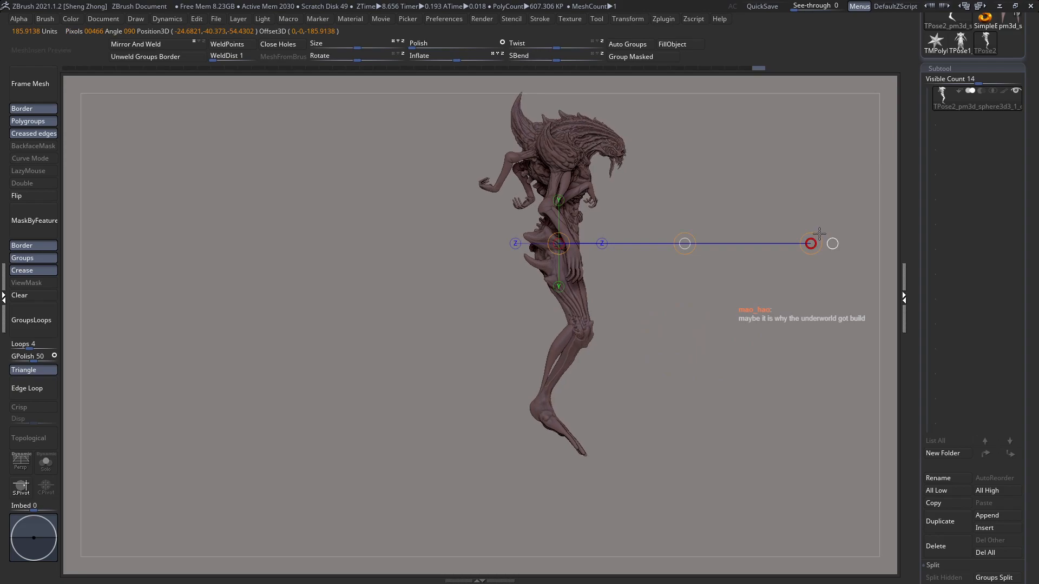
key(q)
key(r)
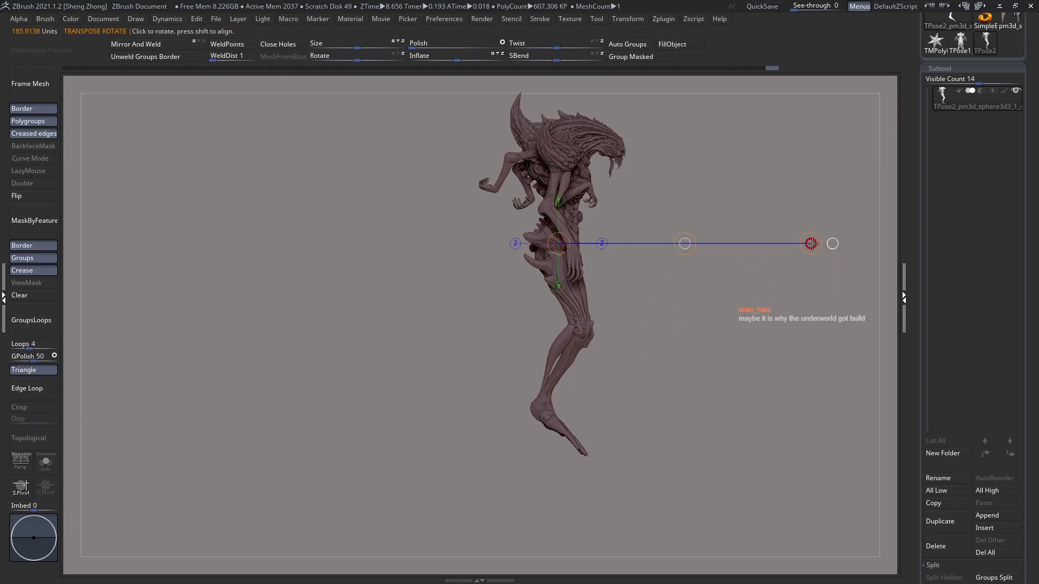
drag(815, 240, 815, 238)
Step: Reshape the back of the hips around the bony spikes in side view with the Move brush
key(q)
mouse_move(689, 297)
mouse_down()
mouse_move(603, 324)
mouse_move(573, 366)
mouse_move(637, 417)
mouse_move(671, 355)
mouse_move(690, 357)
mouse_move(610, 438)
mouse_move(552, 359)
mouse_move(563, 265)
mouse_move(556, 292)
mouse_move(495, 305)
mouse_up()
mouse_move(534, 346)
alt+mouse_down()
mouse_move(564, 277)
mouse_move(619, 304)
mouse_move(652, 295)
mouse_move(535, 274)
mouse_move(557, 269)
mouse_move(637, 309)
mouse_move(696, 285)
mouse_move(535, 282)
mouse_move(550, 302)
mouse_move(563, 242)
mouse_move(624, 261)
mouse_move(670, 249)
mouse_move(709, 218)
mouse_move(720, 227)
alt+mouse_up()
key(space)
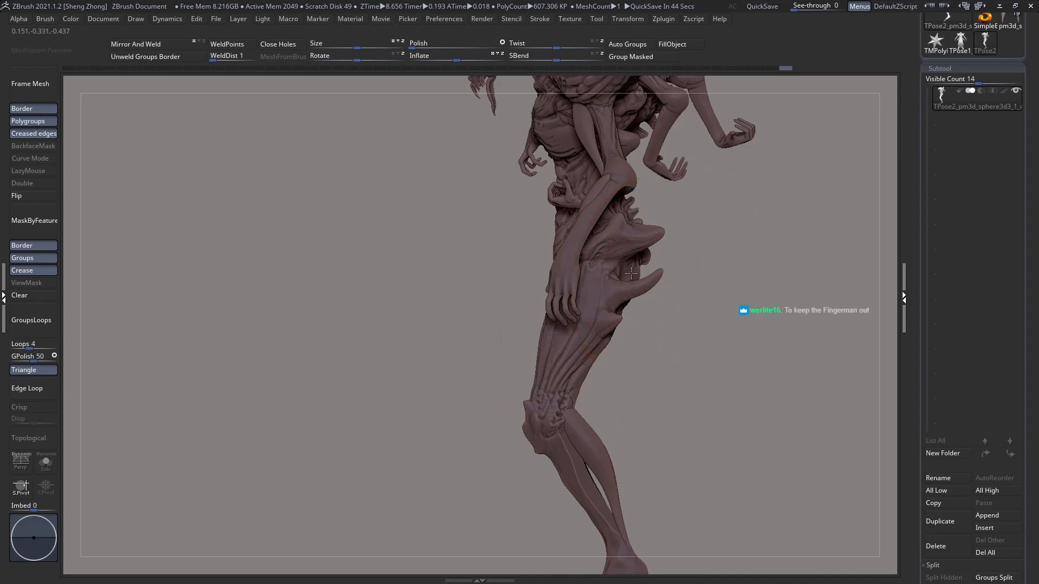
mouse_move(626, 275)
mouse_down()
mouse_move(614, 276)
mouse_move(630, 274)
mouse_up()
mouse_move(631, 274)
shift+right_down()
mouse_move(591, 283)
mouse_move(568, 259)
mouse_move(597, 284)
mouse_move(658, 289)
shift+right_up()
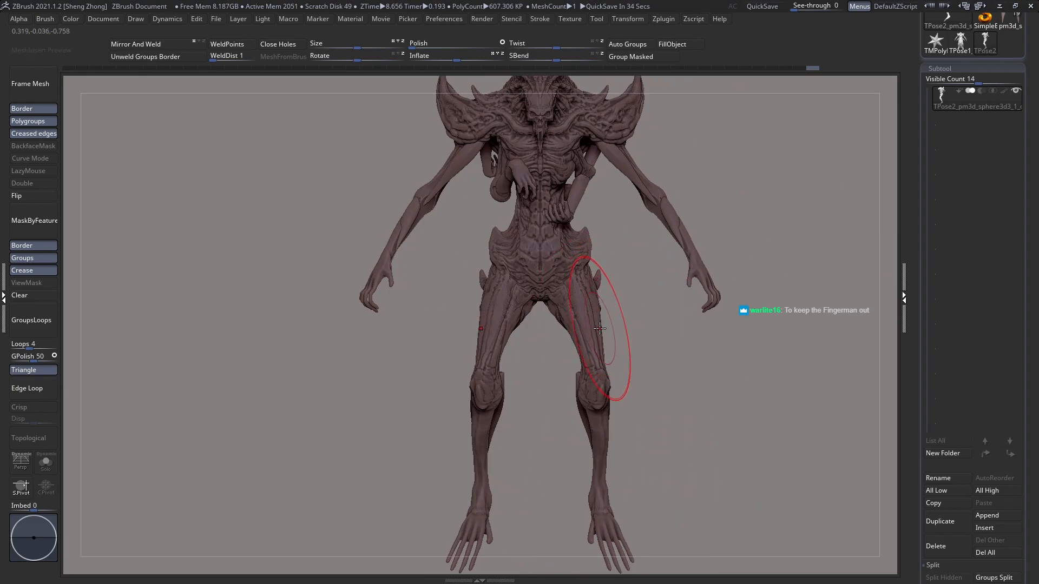
Step: Adjust the buttocks and upper thighs from behind with the Move brush at varying sizes
shift+right_drag(599, 328, 510, 346)
key(space)
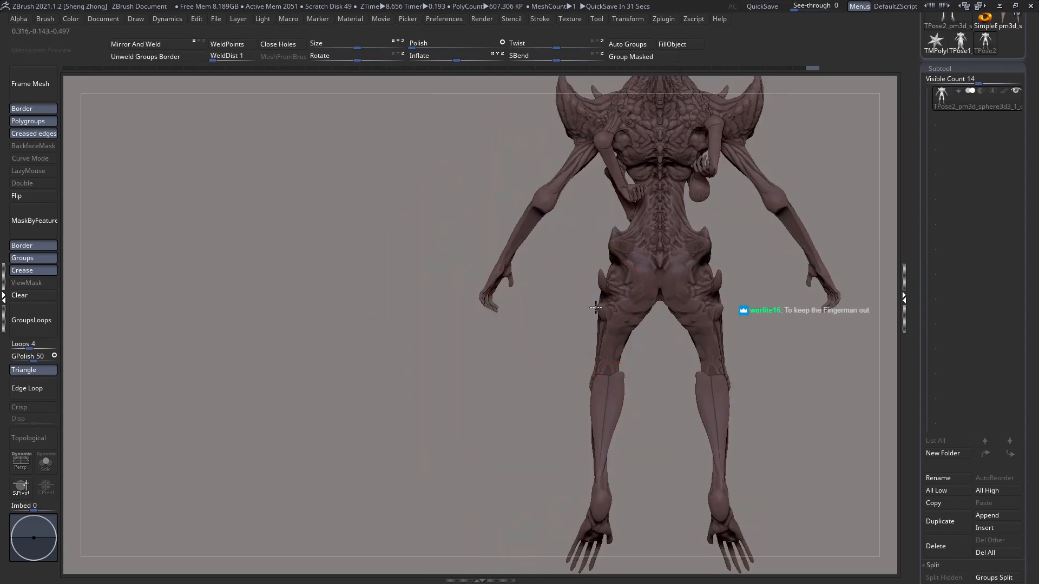
mouse_move(694, 337)
alt+right_down()
mouse_move(684, 275)
mouse_move(688, 307)
alt+right_up()
key(space)
mouse_move(689, 287)
mouse_down()
mouse_move(670, 290)
mouse_move(702, 289)
mouse_move(688, 268)
mouse_move(705, 267)
mouse_up()
key(space)
mouse_move(723, 336)
mouse_down()
mouse_move(712, 336)
mouse_move(724, 352)
mouse_up()
key(space)
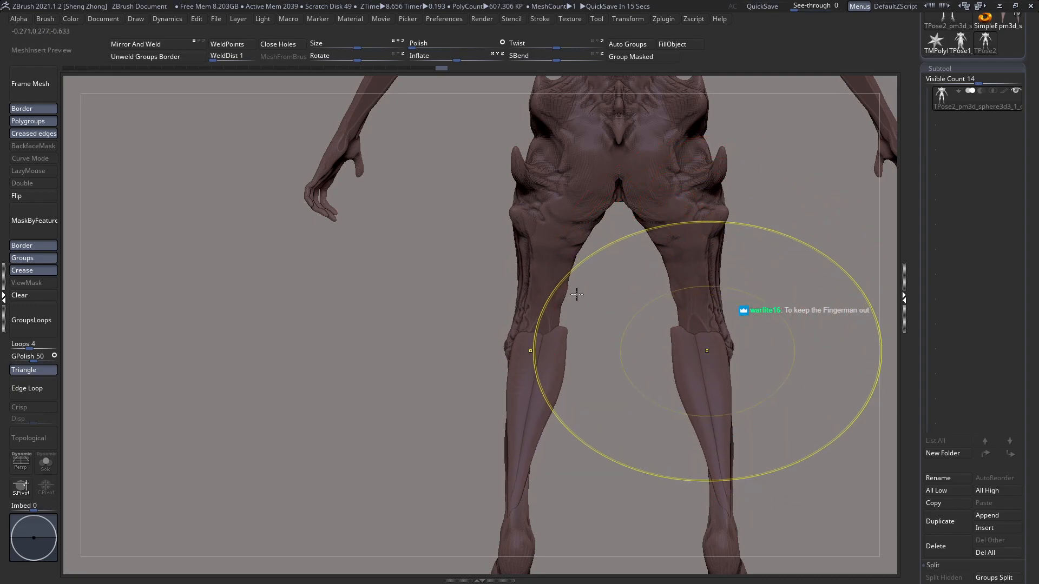
Step: Refine the inner thighs from behind and the knees from the front with the Move brush
alt+drag(577, 294, 571, 263)
mouse_move(658, 346)
mouse_down()
mouse_move(599, 343)
mouse_move(700, 353)
mouse_move(674, 328)
mouse_move(658, 334)
mouse_move(683, 340)
mouse_up()
key(space)
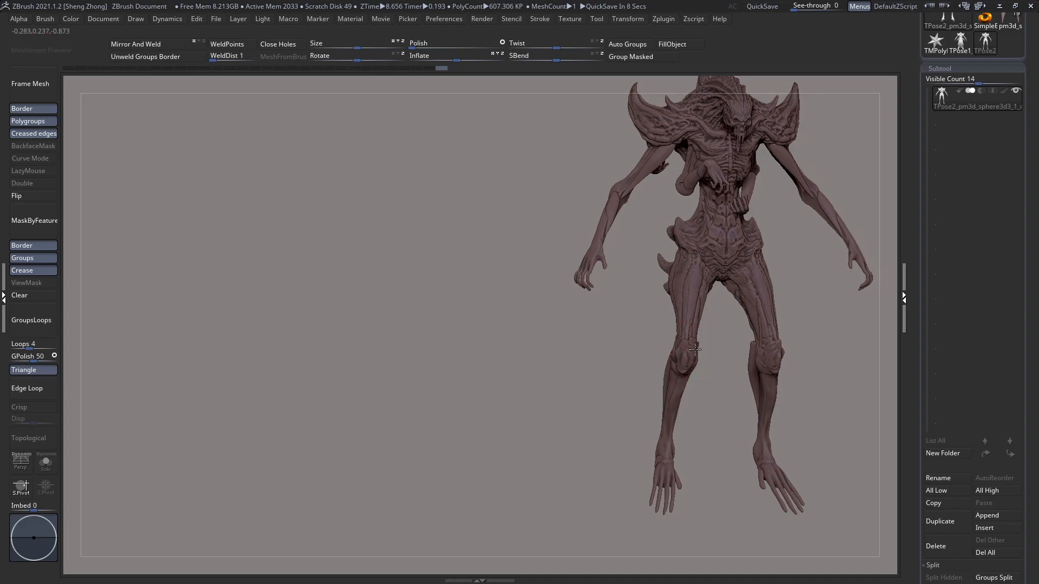
shift+right_drag(695, 350, 687, 349)
drag(686, 341, 691, 343)
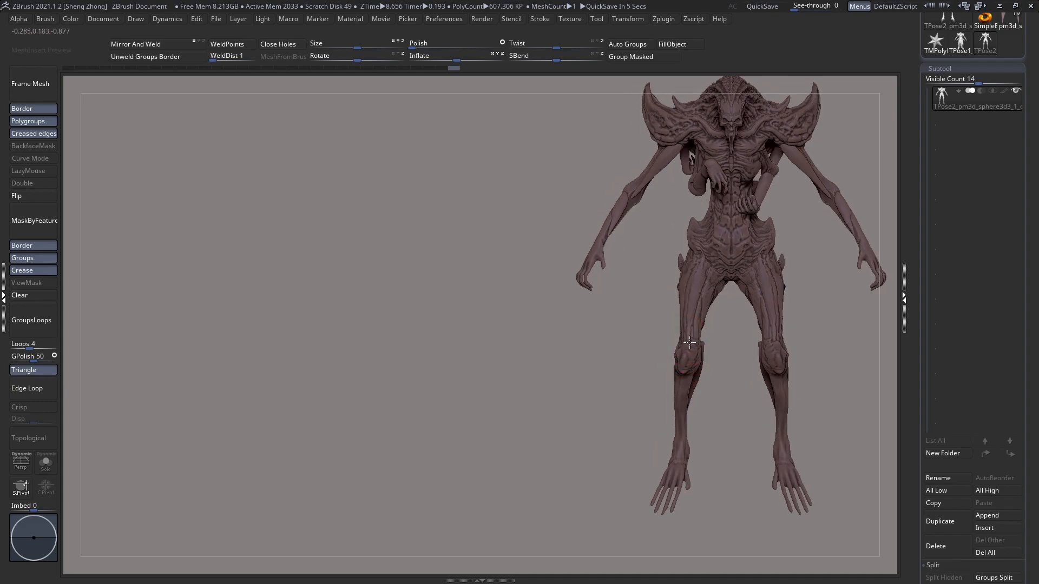
mouse_move(678, 332)
right_down()
mouse_move(569, 319)
mouse_move(651, 343)
mouse_move(655, 373)
right_up()
key(space)
Step: Reshape the outer hips and the thigh contours in front view with the Move brush
drag(629, 292, 635, 298)
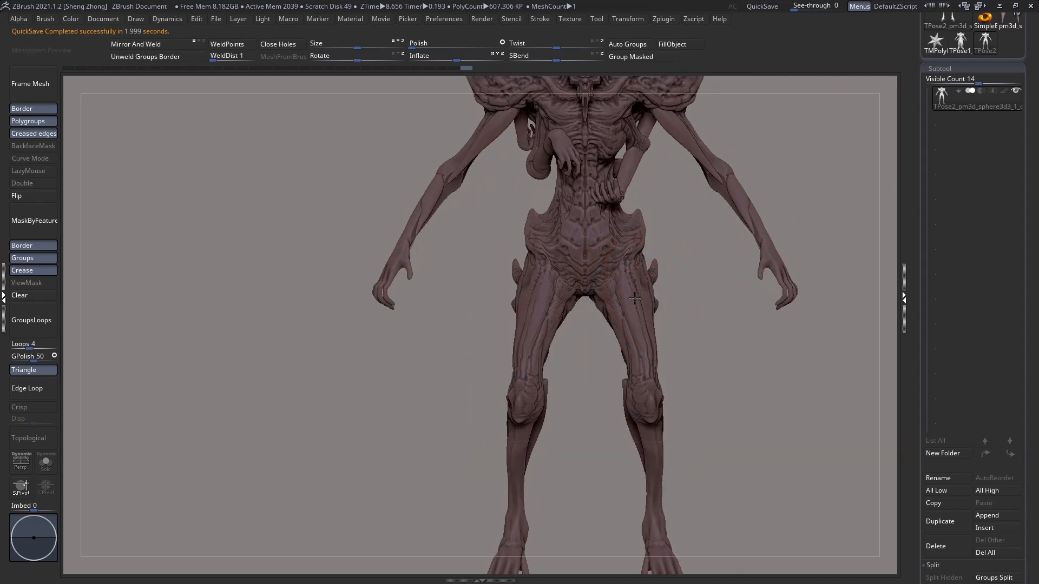
drag(644, 347, 638, 337)
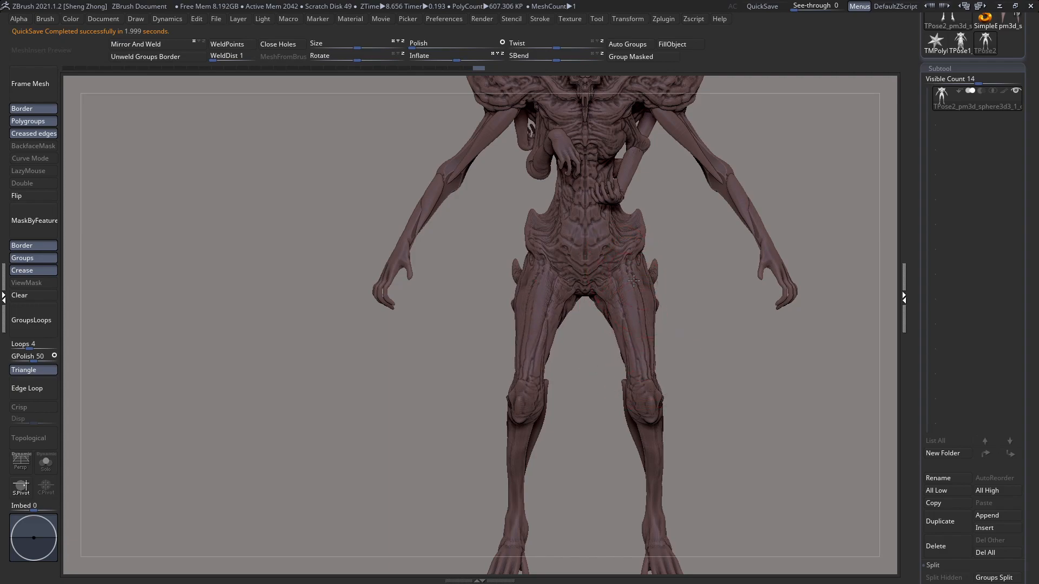
key(space)
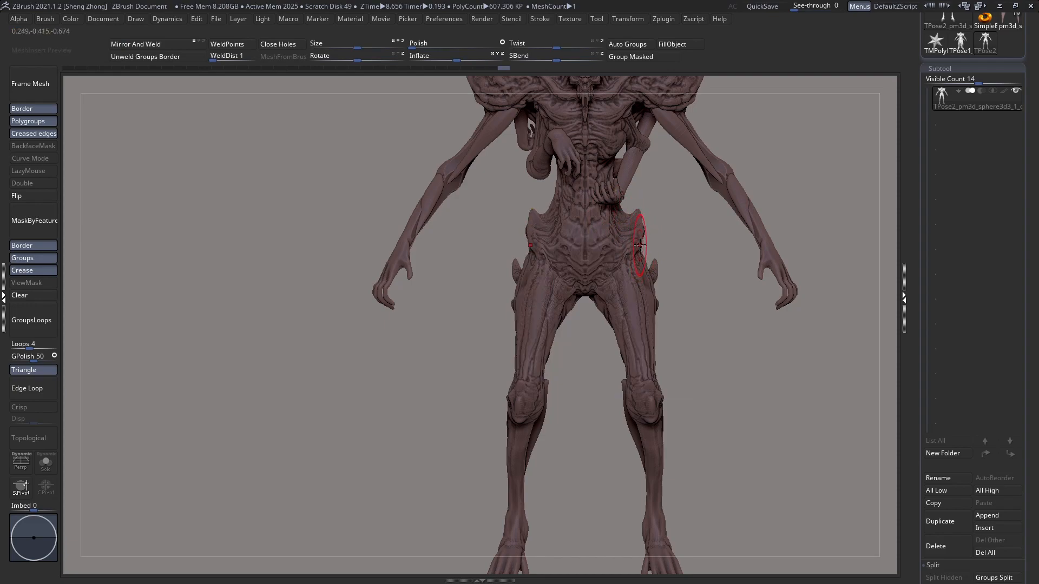
drag(650, 252, 649, 251)
mouse_move(649, 251)
ctrl+right_down()
mouse_move(601, 238)
mouse_move(541, 260)
mouse_move(581, 262)
mouse_move(529, 262)
mouse_move(593, 263)
mouse_move(634, 324)
ctrl+right_up()
key(space)
drag(611, 239, 618, 240)
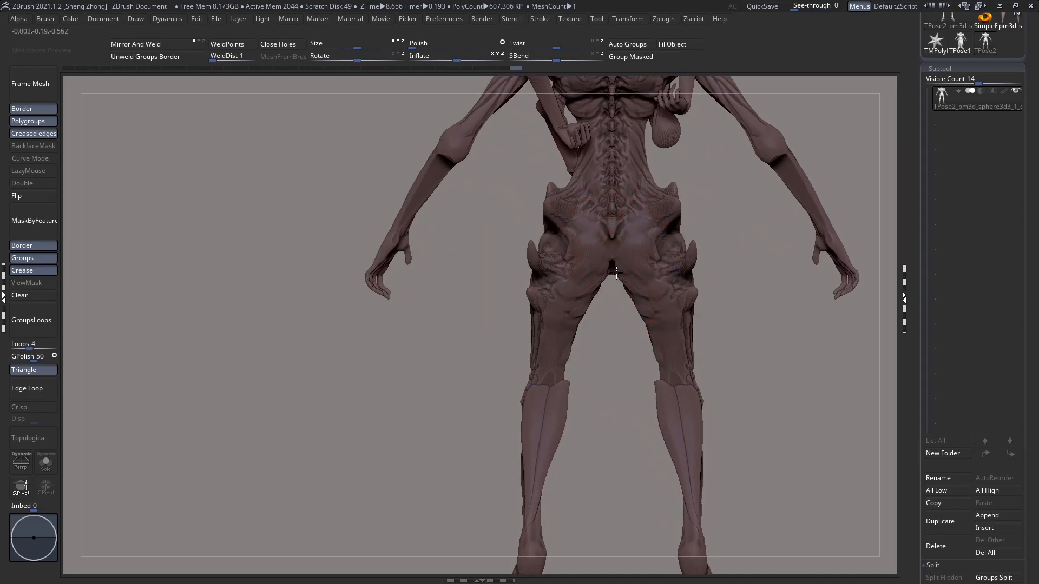
Step: Adjust the crotch area from behind and the lower belly from the front with the Move brush
mouse_move(604, 266)
right_down()
mouse_move(518, 268)
mouse_move(526, 270)
right_up()
mouse_move(620, 300)
ctrl+right_down()
mouse_move(624, 225)
mouse_move(643, 260)
ctrl+right_up()
key(space)
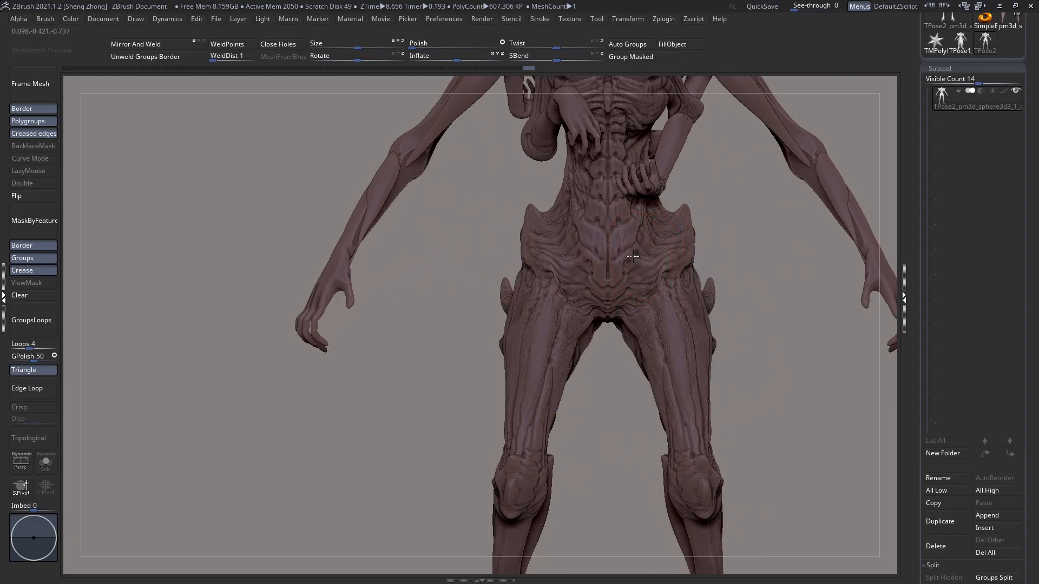
right_drag(655, 254, 622, 309)
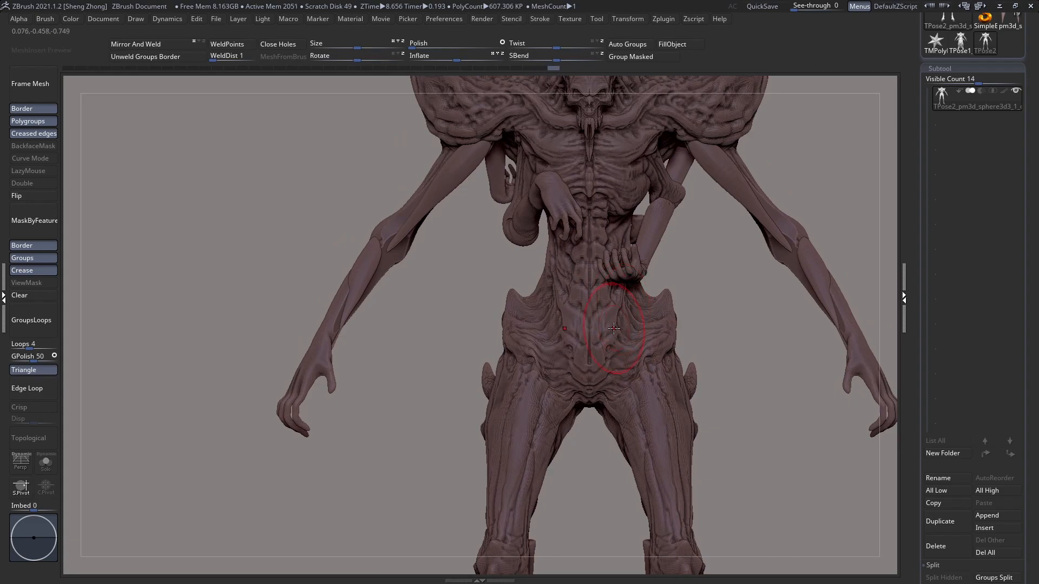
Step: Refine the waist and pelvis transition in front and three-quarter views with the Move brush
ctrl+right_drag(615, 299, 553, 294)
mouse_move(557, 295)
ctrl+right_down()
mouse_move(636, 336)
mouse_move(663, 335)
ctrl+right_up()
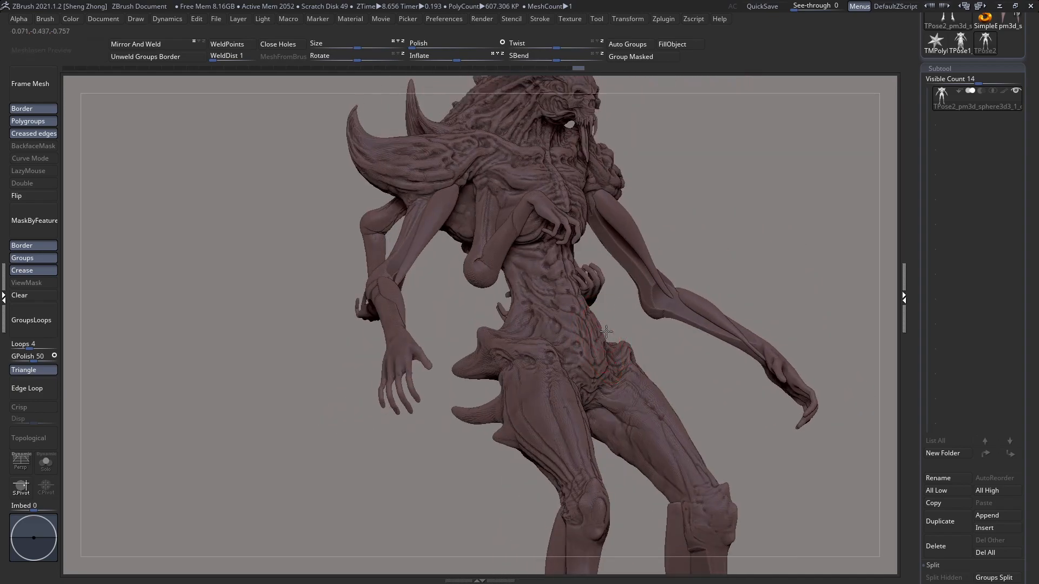
mouse_move(608, 332)
right_down()
mouse_move(607, 347)
mouse_move(533, 368)
mouse_move(512, 362)
mouse_move(608, 329)
right_up()
ctrl+right_drag(706, 325, 696, 315)
right_click(655, 366)
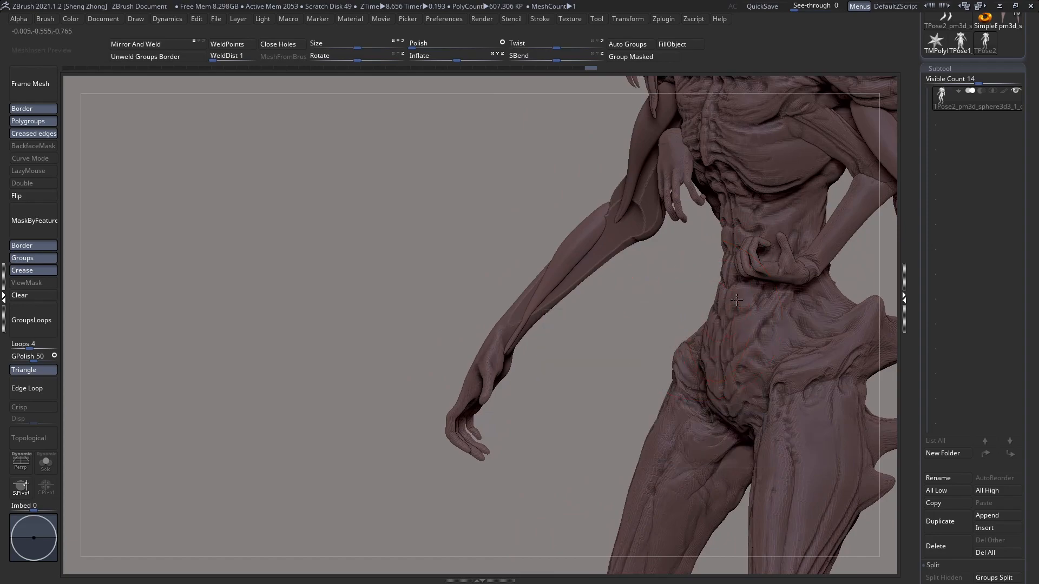
Step: Shape the sides of the waist and the lower back beside the spine with the Move brush
right_drag(612, 314, 644, 306)
mouse_move(714, 252)
right_down()
mouse_move(710, 226)
mouse_move(726, 238)
mouse_move(715, 253)
mouse_move(743, 263)
mouse_move(729, 238)
right_up()
right_click(719, 248)
right_click(729, 238)
drag(730, 238, 737, 239)
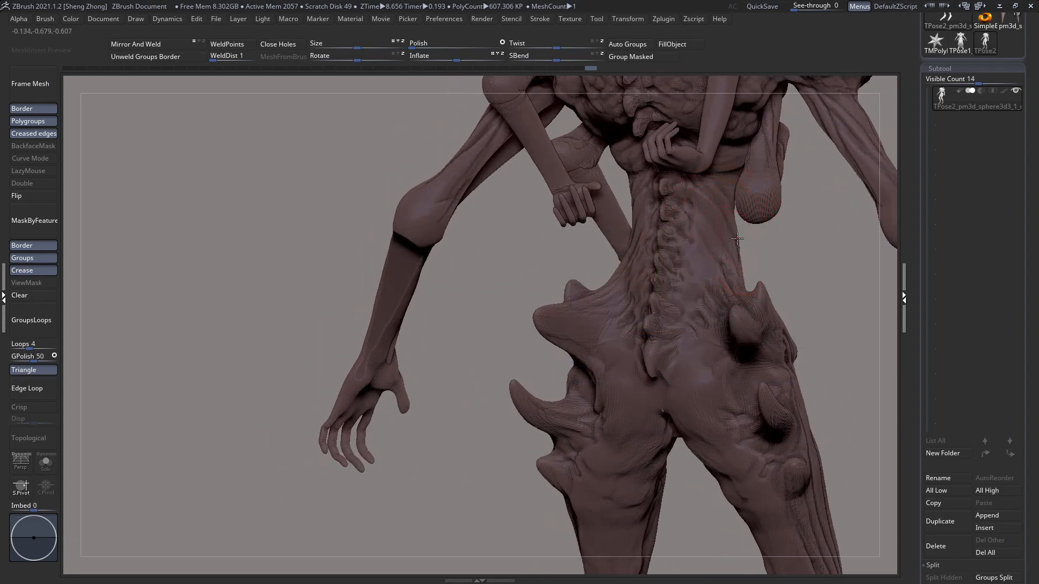
right_drag(731, 272, 729, 253)
drag(729, 253, 738, 252)
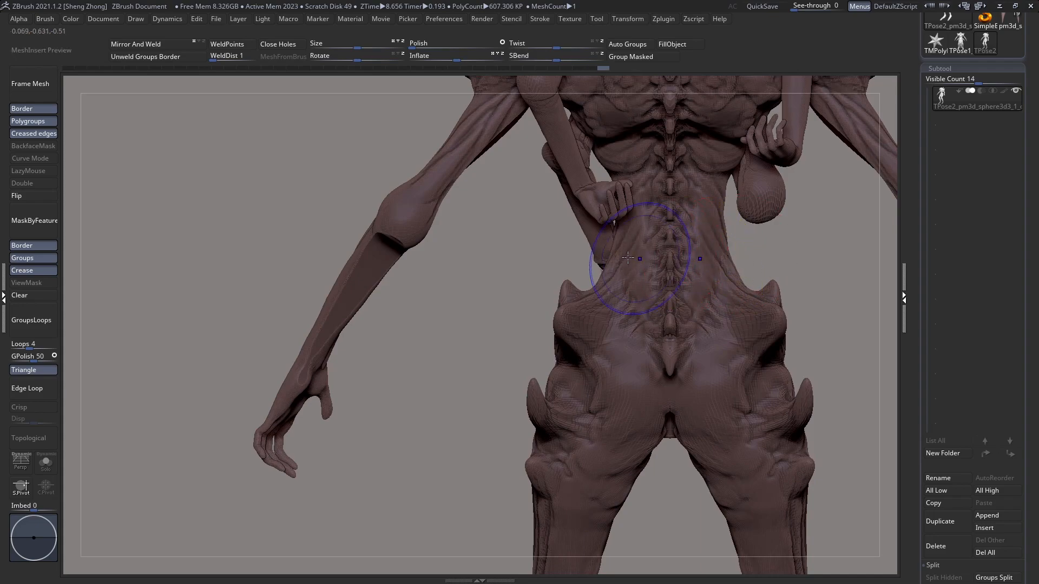
key(shift+f)
key(shift+f)
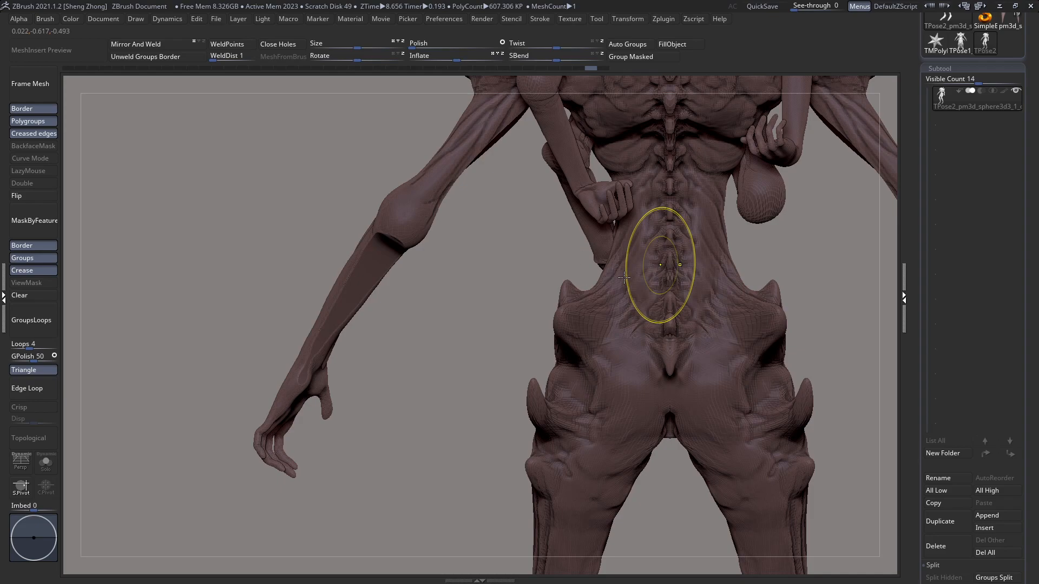
alt+right_drag(660, 267, 450, 289)
Step: Clear any remaining mask and transfer the edited pose back to the original subtools with Transpose Master
click(22, 294)
ctrl+right_drag(508, 275, 585, 116)
right_drag(584, 116, 533, 89)
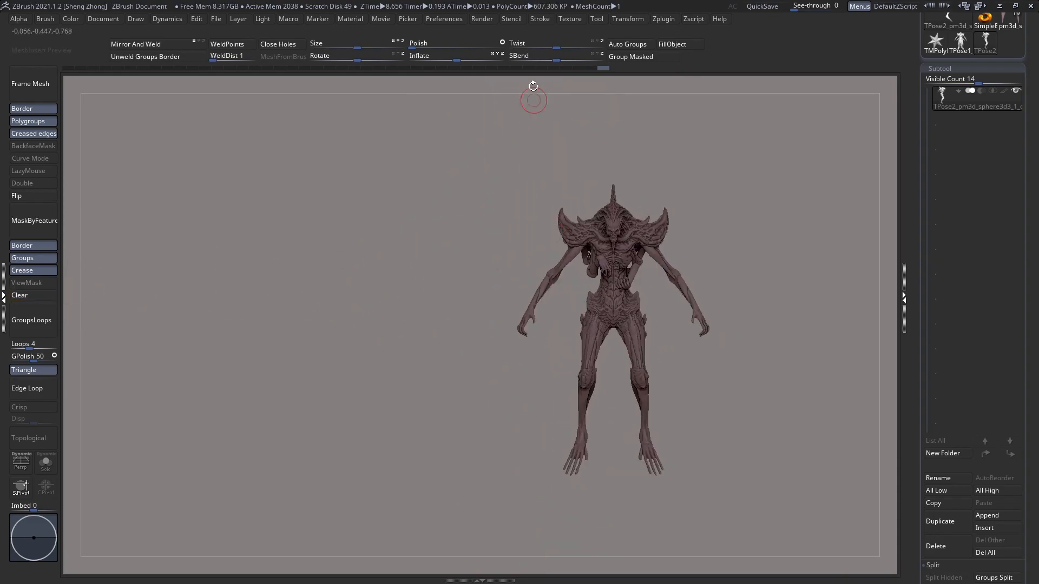
click(663, 19)
click(745, 253)
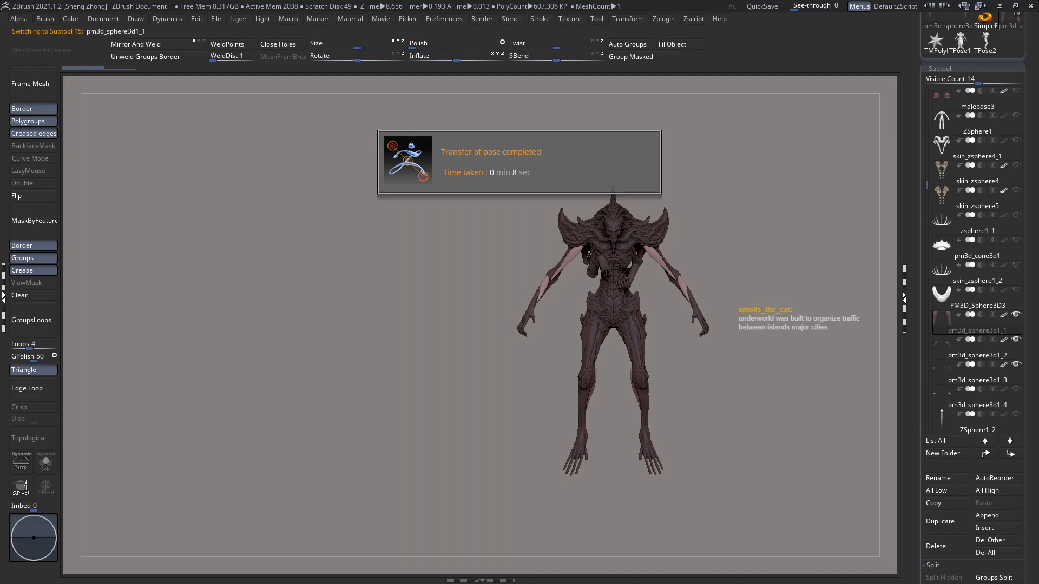
Step: Inspect the transferred leg and arm pieces, then make the main body subtool pm3d_sphere3d3_1_copy2 active
alt+drag(712, 319, 537, 299)
key(f)
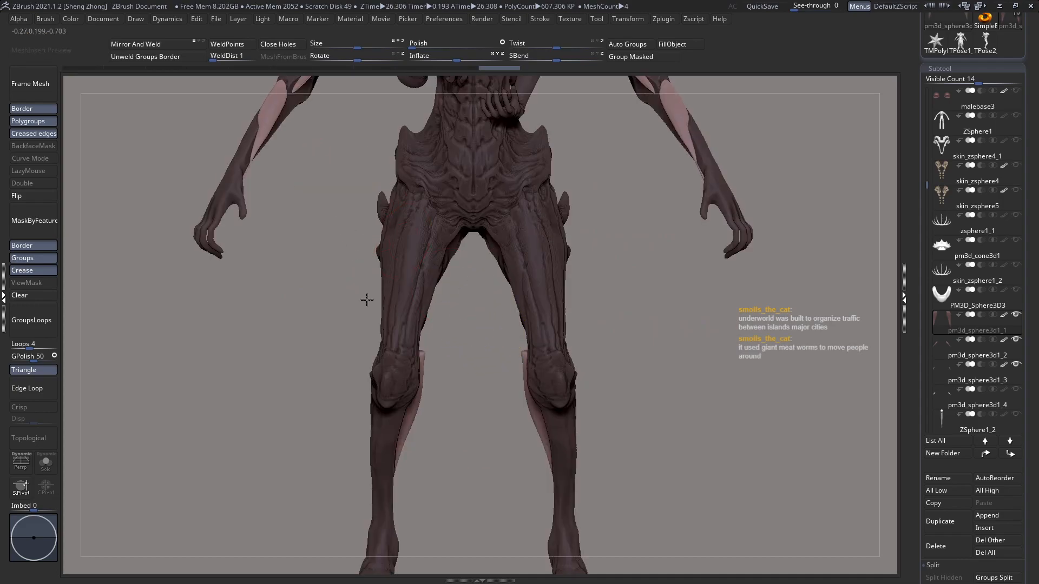
alt+drag(361, 283, 388, 347)
alt+click(529, 333)
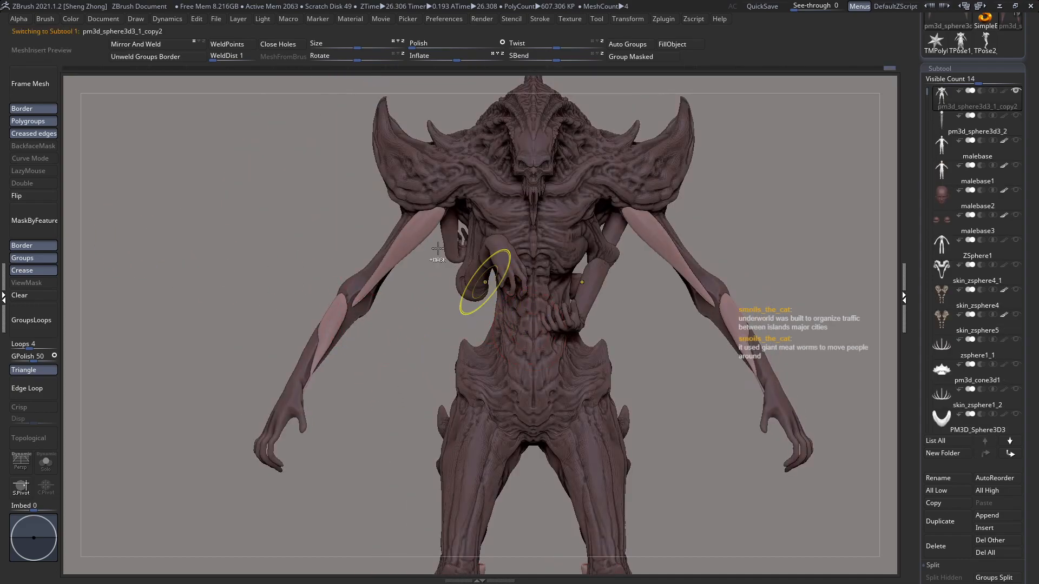
key(f)
ctrl+right_drag(469, 291, 502, 345)
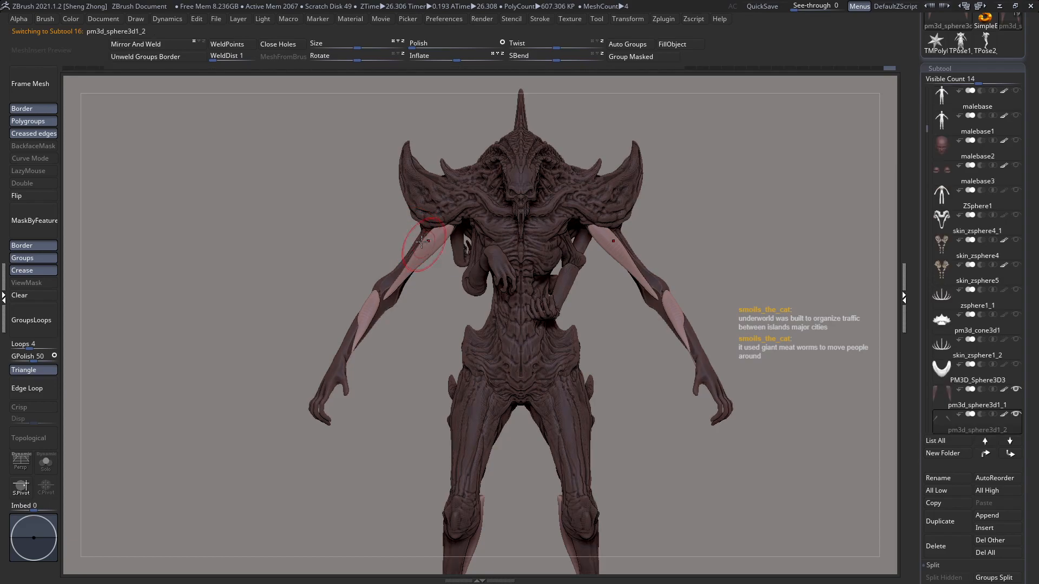
ctrl+right_drag(436, 292, 445, 348)
alt+click(585, 268)
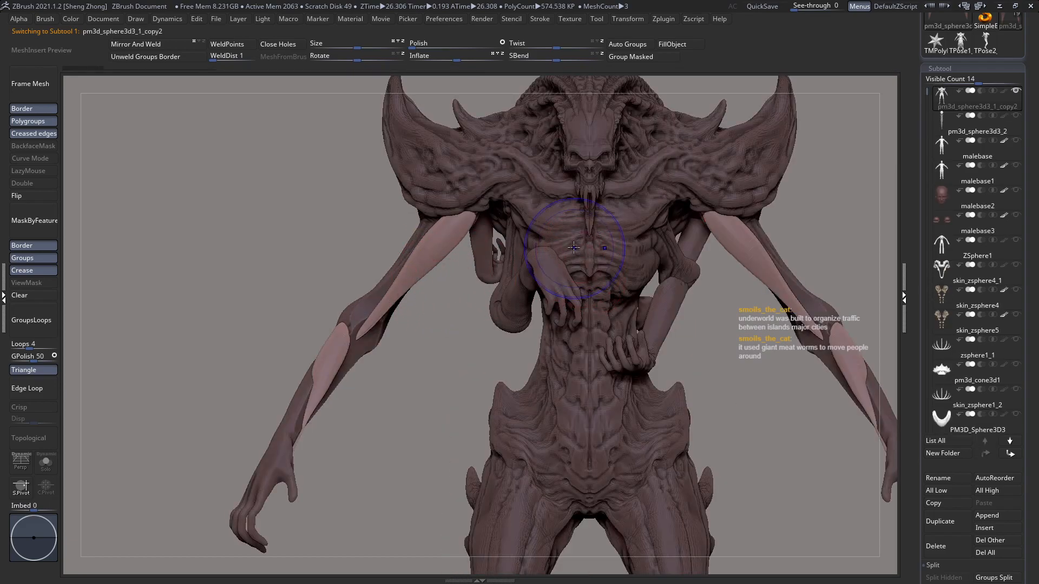
right_drag(581, 245, 593, 179)
Step: Turn on polypaint Colorize for the creature's subtools
drag(1026, 482, 1024, 411)
scroll(972, 474, down, 3)
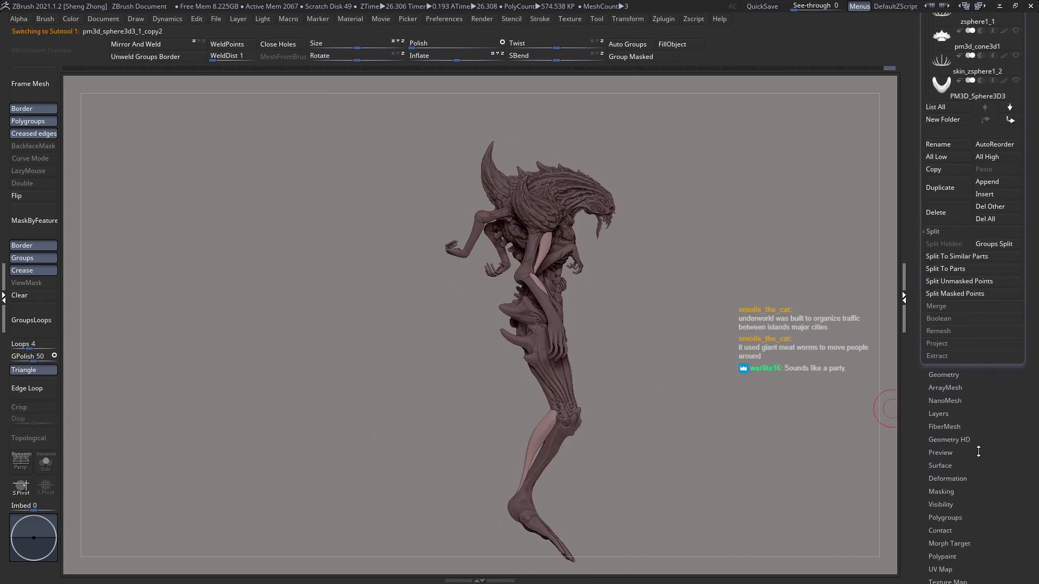
scroll(949, 522, down, 1)
click(949, 522)
click(951, 424)
Step: Try to polypaint the main body from its polygroups
drag(704, 346, 464, 286)
ctrl+right_drag(531, 247, 563, 348)
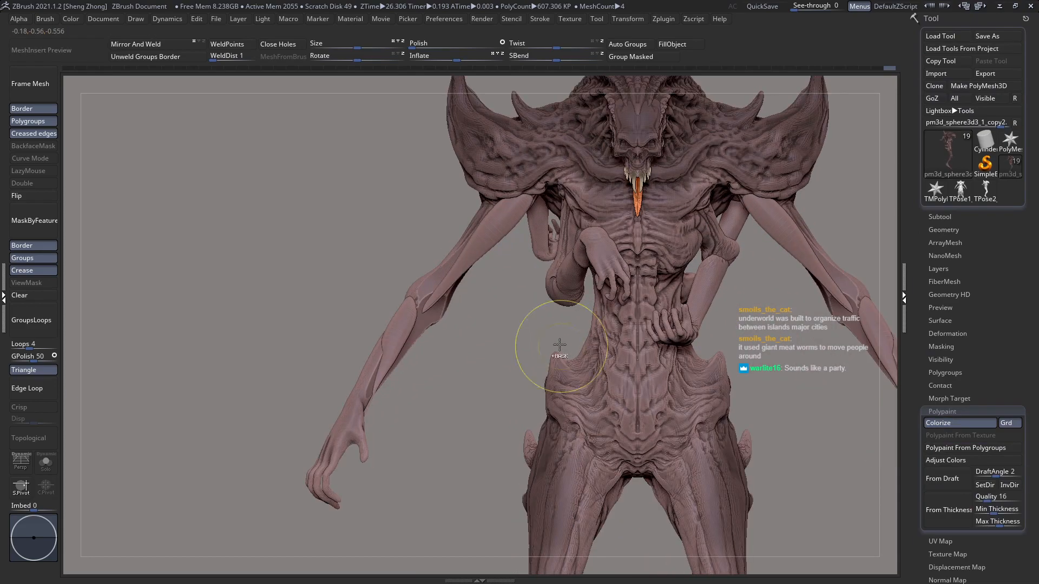
alt+click(504, 231)
click(961, 448)
key(ctrl+z)
Step: Examine the colored creature's overall proportions from the front, back and side
ctrl+right_drag(612, 283, 622, 205)
right_drag(644, 267, 785, 336)
alt+right_drag(784, 335, 655, 324)
right_drag(609, 261, 662, 271)
right_drag(583, 264, 634, 264)
ctrl+right_drag(634, 264, 627, 311)
mouse_move(549, 305)
right_down()
mouse_move(579, 310)
mouse_move(544, 289)
right_up()
ctrl+right_drag(452, 230, 449, 266)
key(space)
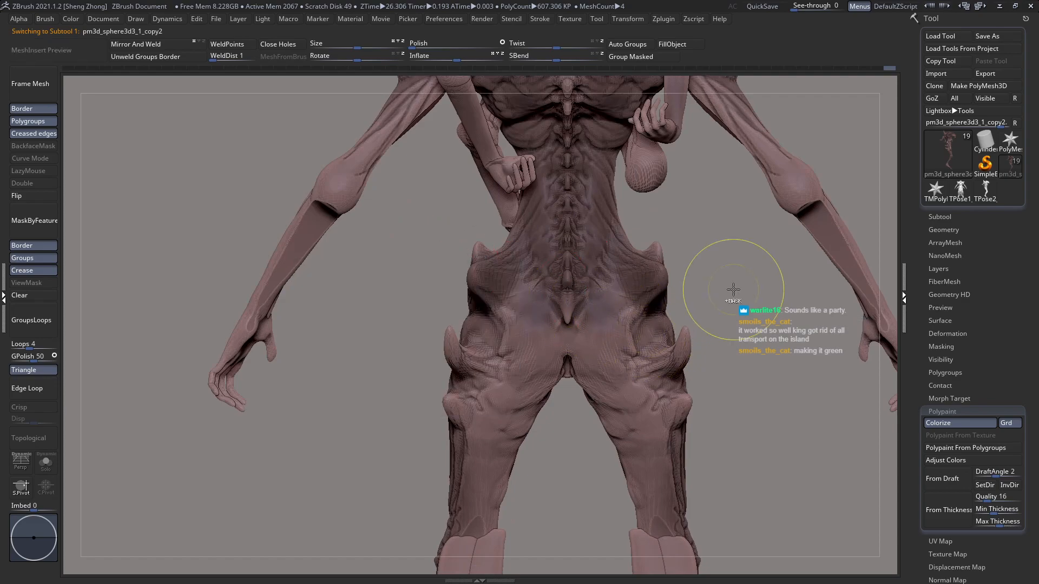
ctrl+right_drag(733, 290, 622, 234)
right_drag(609, 197, 553, 187)
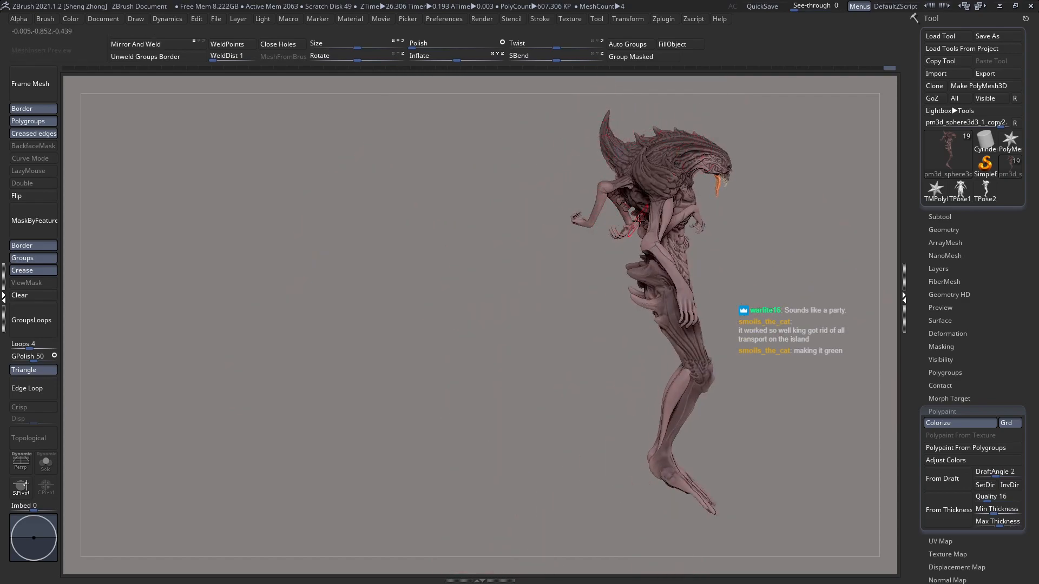
shift+right_drag(637, 215, 655, 258)
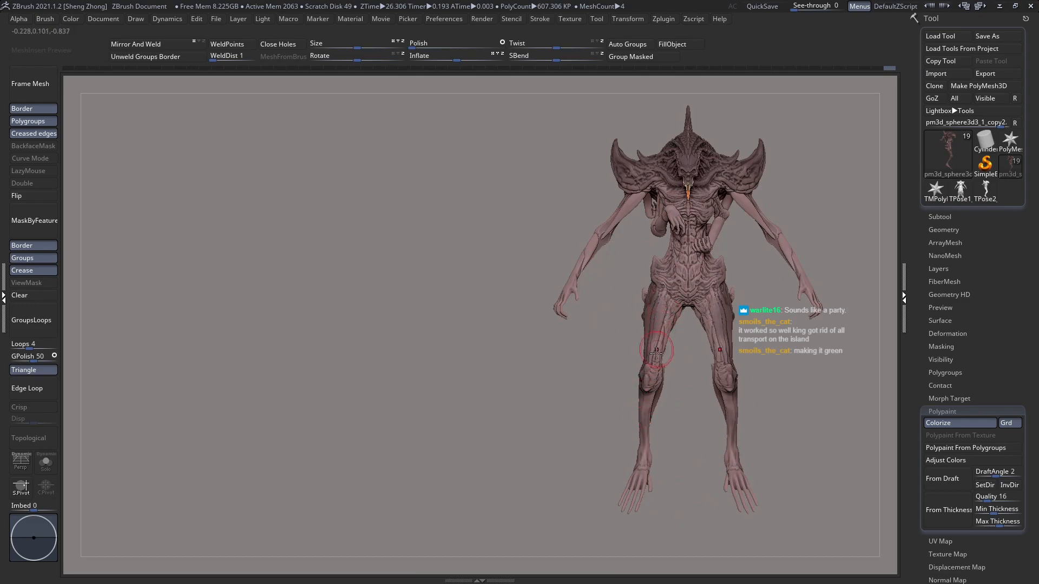
right_drag(660, 331, 700, 355)
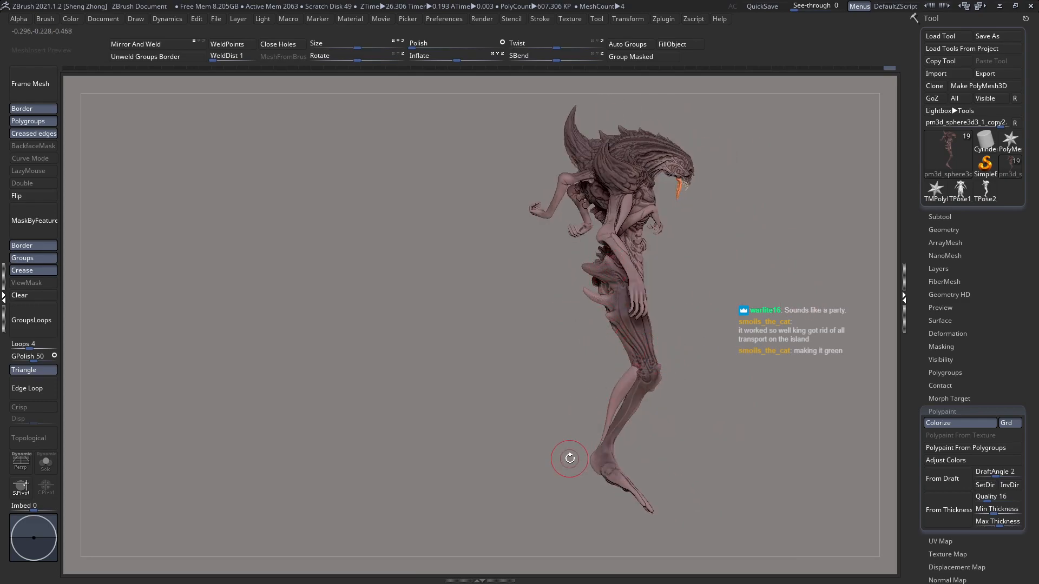
right_drag(600, 411, 622, 317)
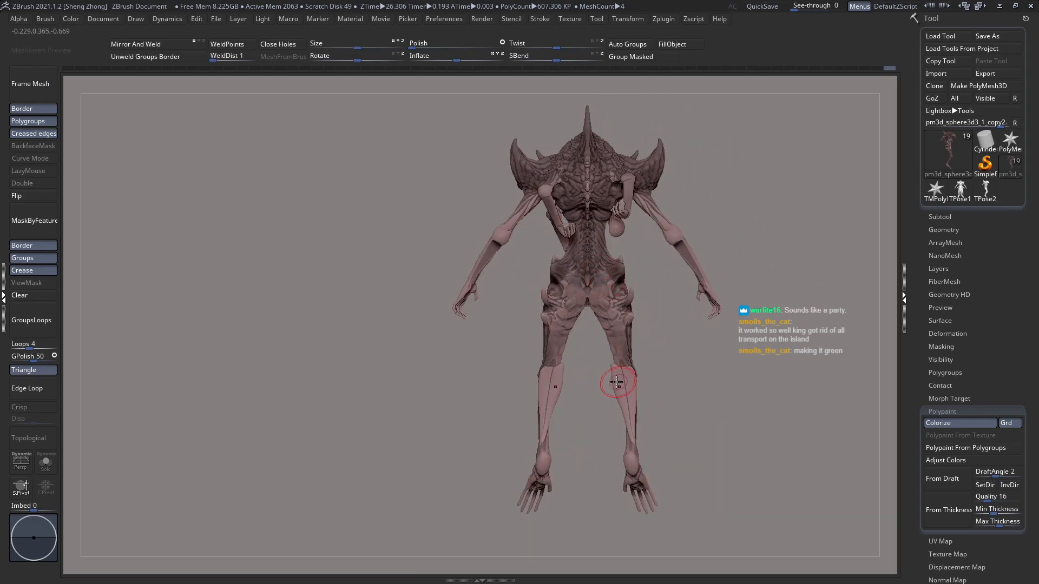
Step: Isolate the orange tongue in the creature's mouth and fill it with the current color
right_drag(620, 382, 574, 332)
mouse_move(596, 405)
right_down()
mouse_move(591, 325)
mouse_move(601, 351)
mouse_move(628, 330)
mouse_move(717, 308)
right_up()
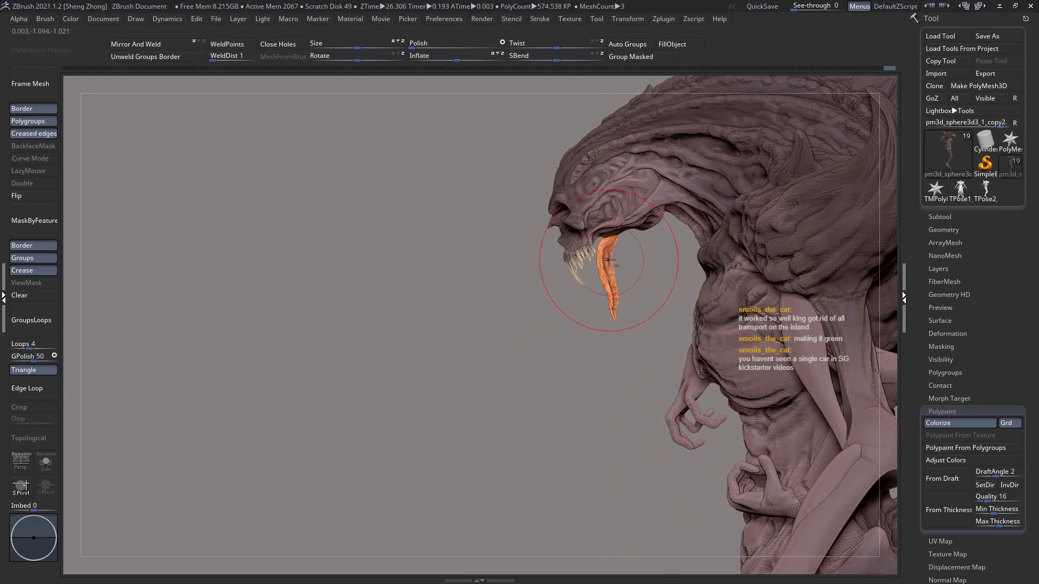
right_drag(610, 254, 724, 340)
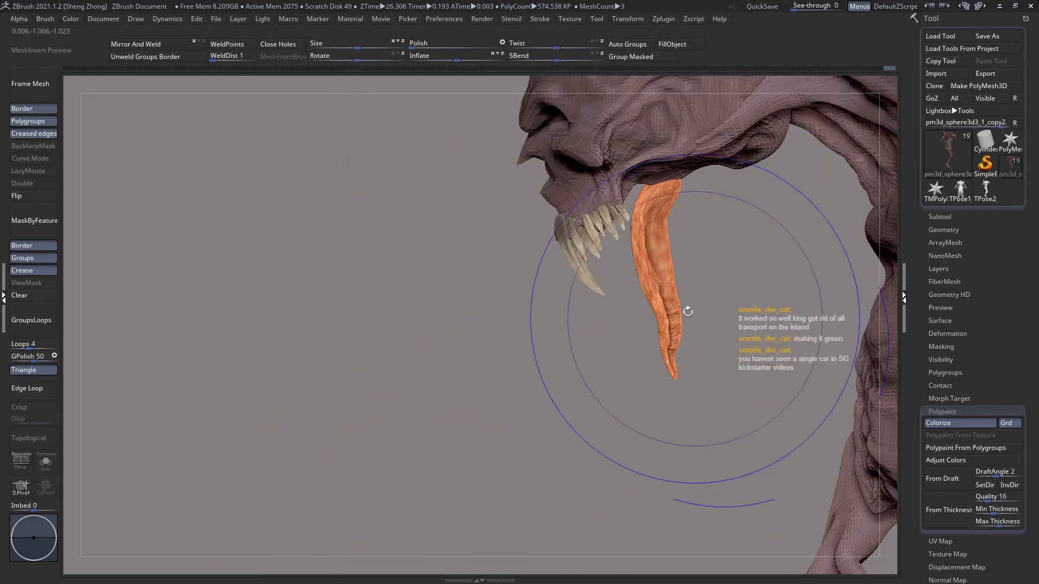
ctrl+shift+click(665, 259)
ctrl+shift+click(665, 260)
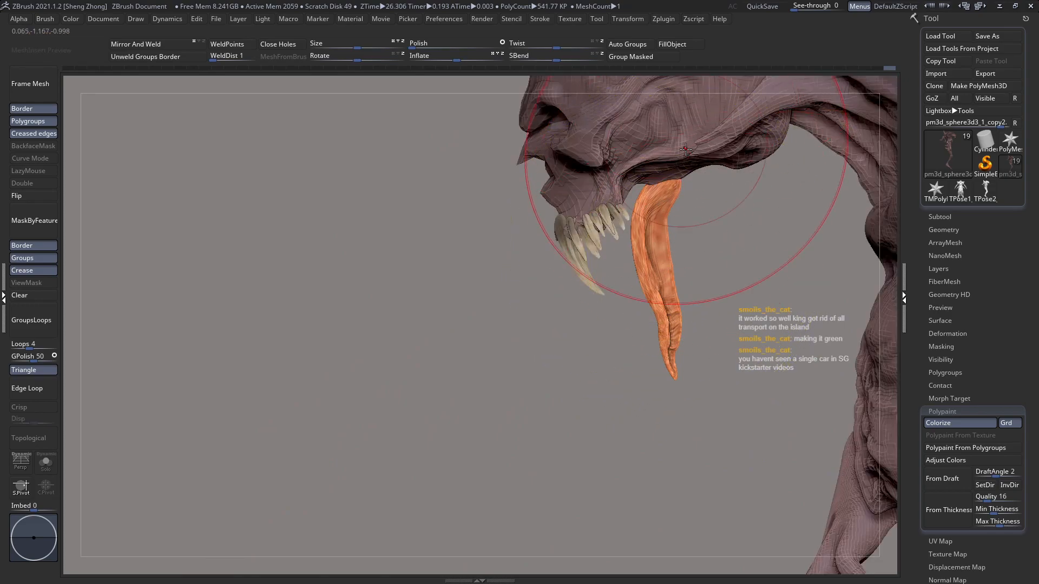
ctrl+shift+click(655, 195)
key(space)
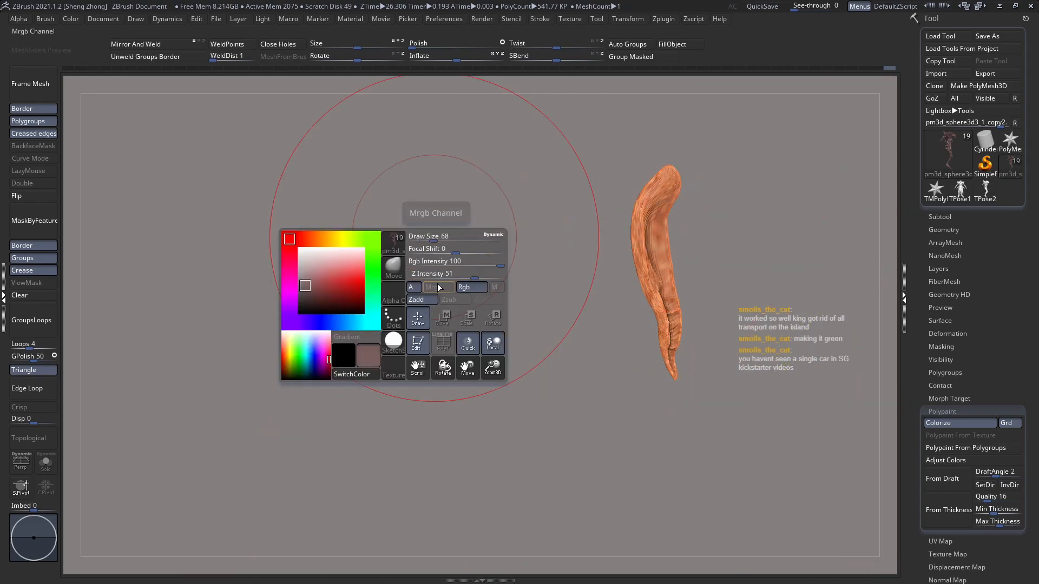
click(686, 46)
ctrl+shift+click(497, 265)
Step: Examine the filled tongue against the teeth and jaw from the side, and check its polygroups
right_drag(669, 297, 766, 280)
mouse_move(631, 246)
alt+right_down()
mouse_move(563, 271)
mouse_move(687, 293)
alt+right_up()
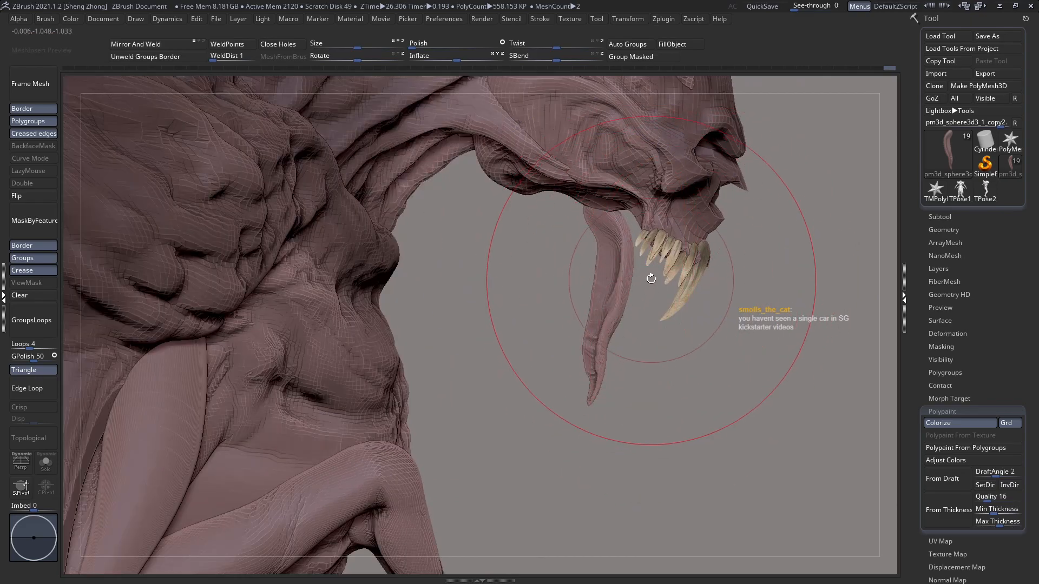
ctrl+right_drag(601, 270, 487, 309)
key(space)
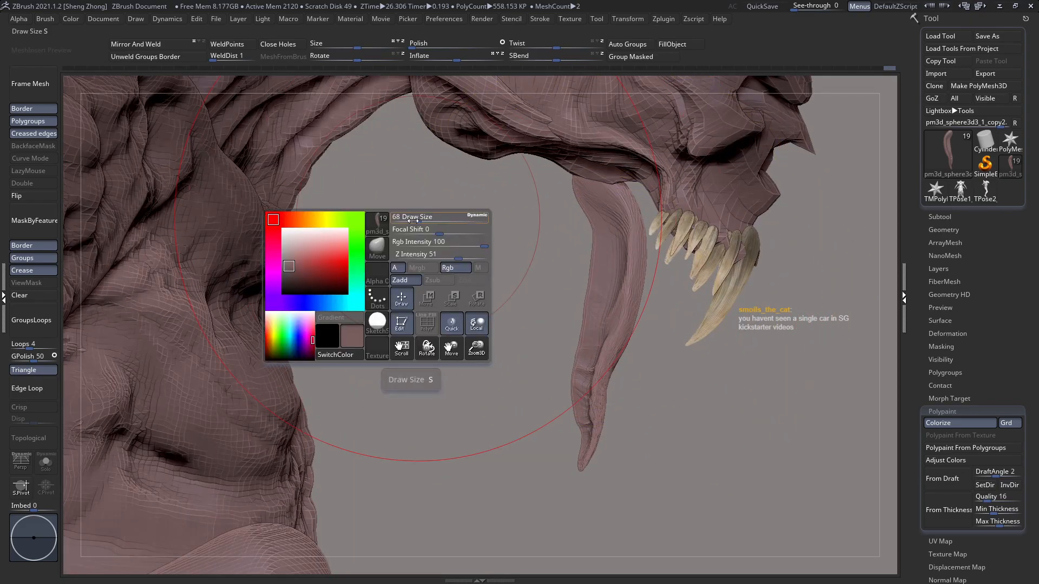
right_drag(683, 342, 652, 325)
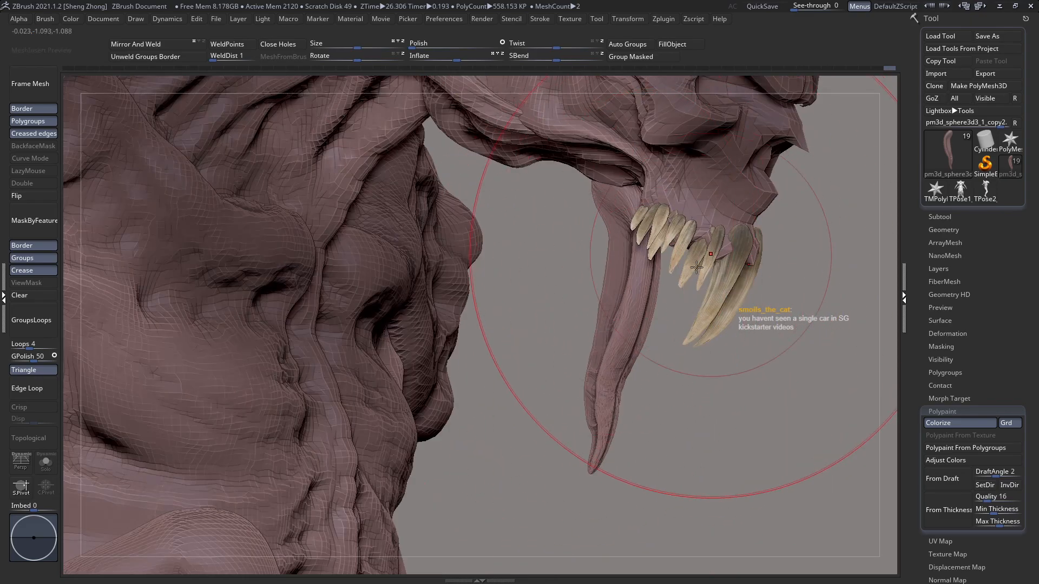
right_drag(621, 290, 657, 295)
ctrl+right_drag(527, 234, 533, 187)
key(shift+f)
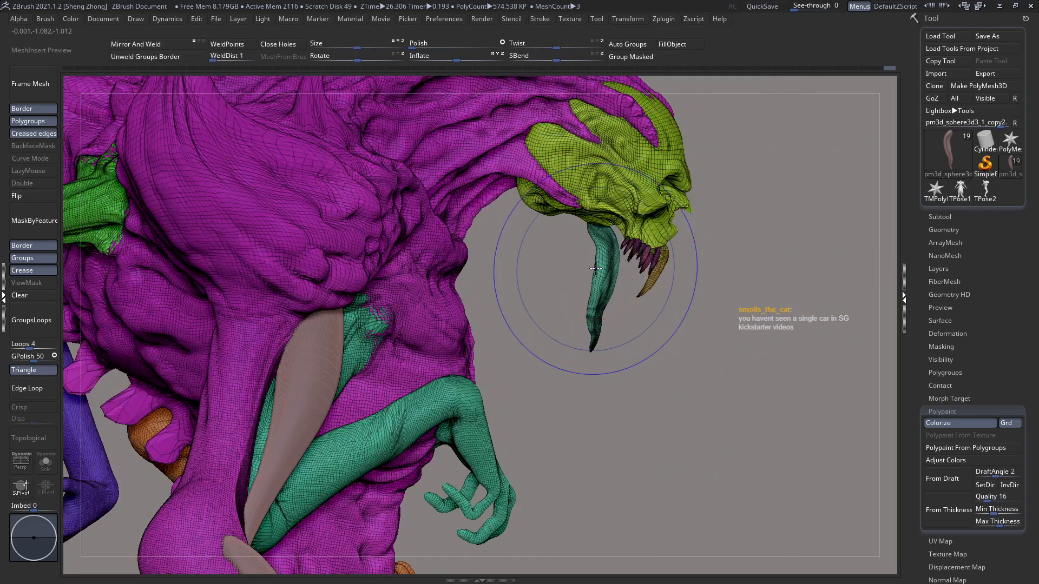
key(shift+f)
Step: Isolate the tongue and fill it with dark red and the ToyPlastic material through the Mrgb channel
ctrl+shift+click(600, 279)
key(space)
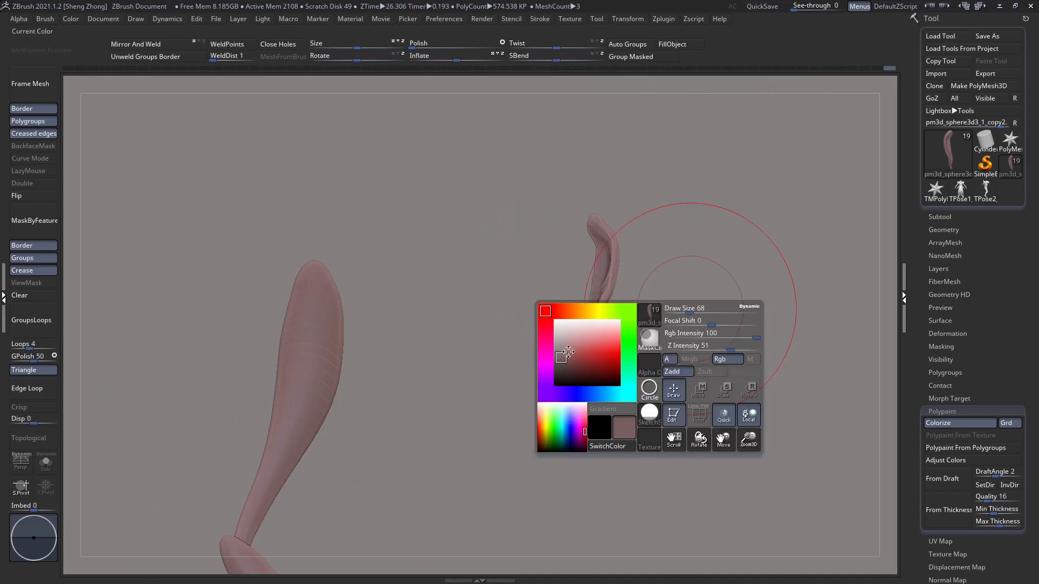
click(581, 364)
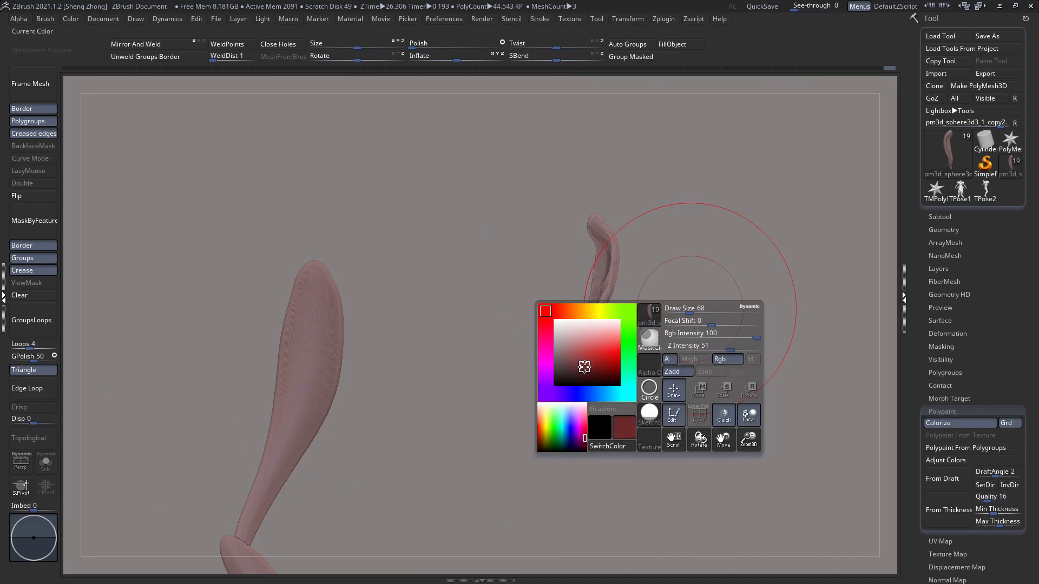
key(space)
click(680, 375)
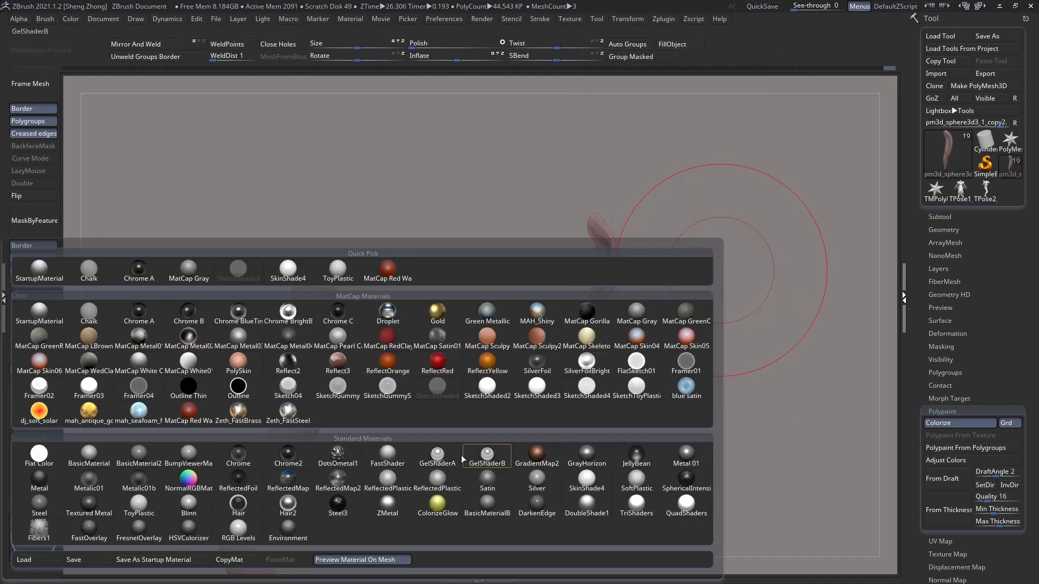
click(139, 506)
key(space)
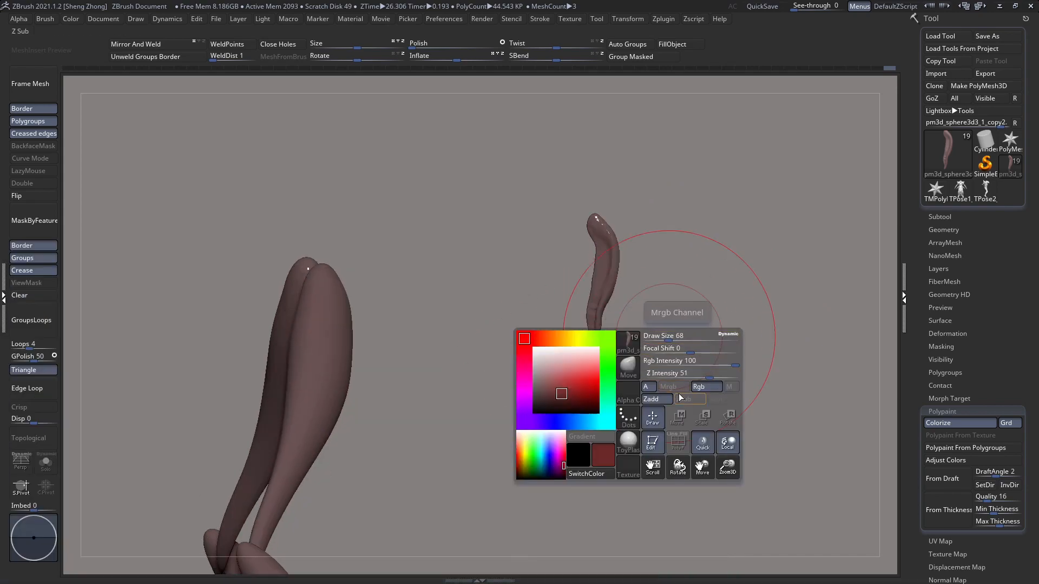
click(669, 388)
key(space)
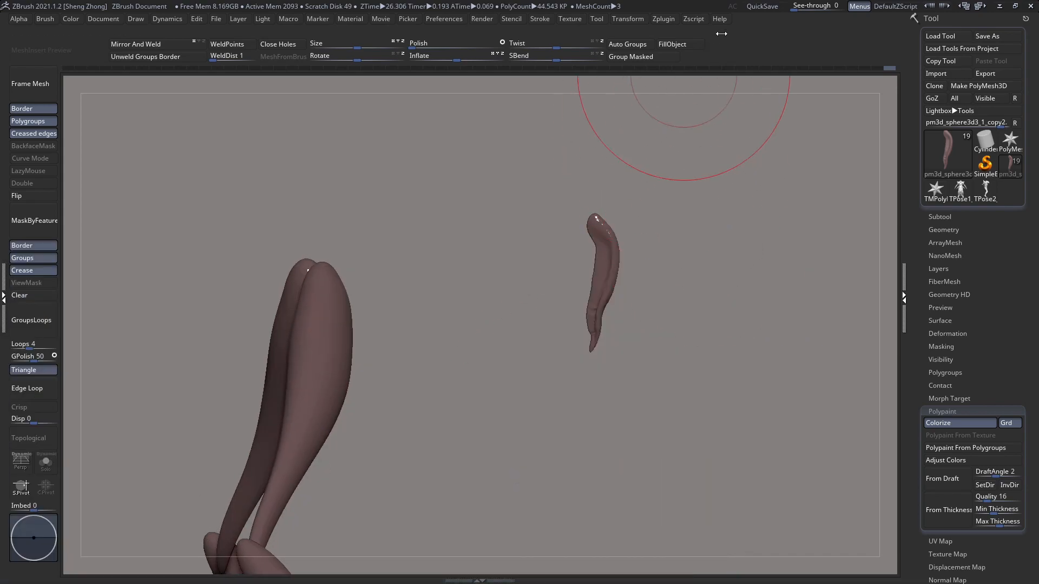
click(680, 47)
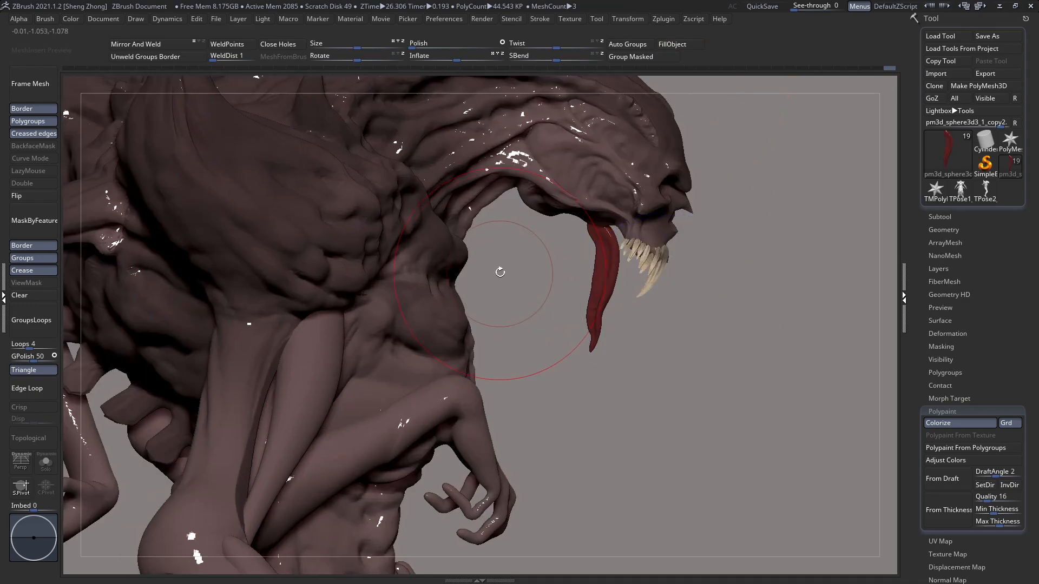
Step: Make SketchShaded the current material for the creature's body
key(space)
click(459, 377)
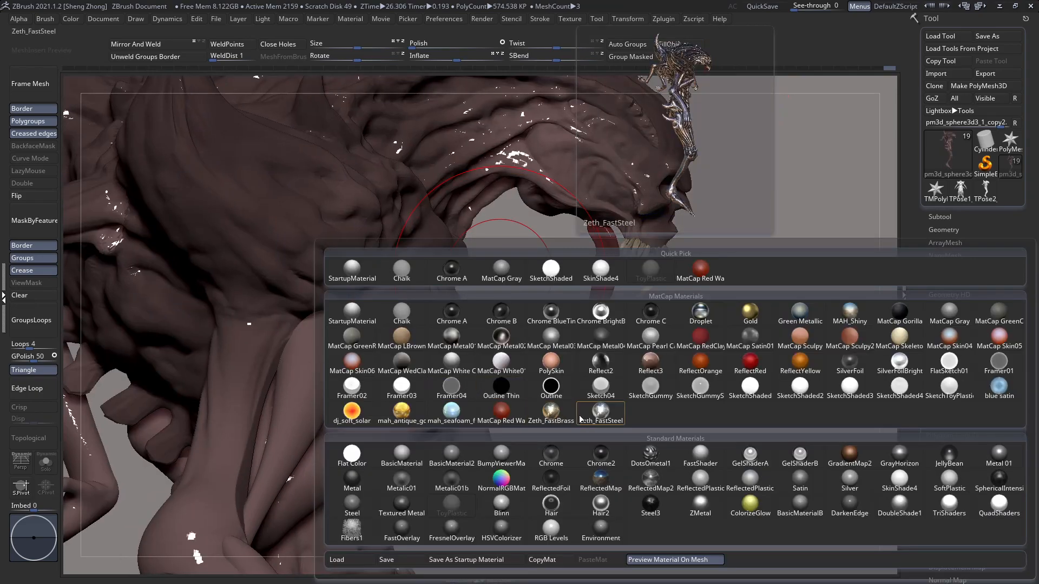
click(754, 390)
Step: Inspect the head with its teeth and red tongue from both sides
mouse_move(534, 256)
mouse_down()
mouse_move(615, 208)
mouse_move(526, 206)
mouse_up()
drag(667, 227, 691, 230)
right_drag(691, 231, 762, 233)
ctrl+right_drag(643, 246, 697, 227)
ctrl+right_drag(668, 299, 672, 267)
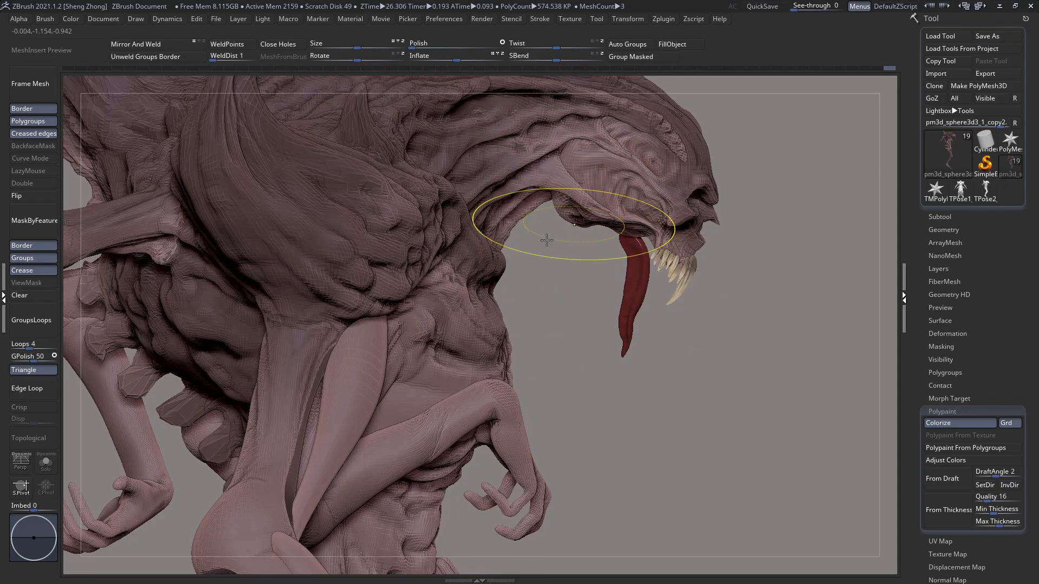
right_drag(562, 238, 586, 206)
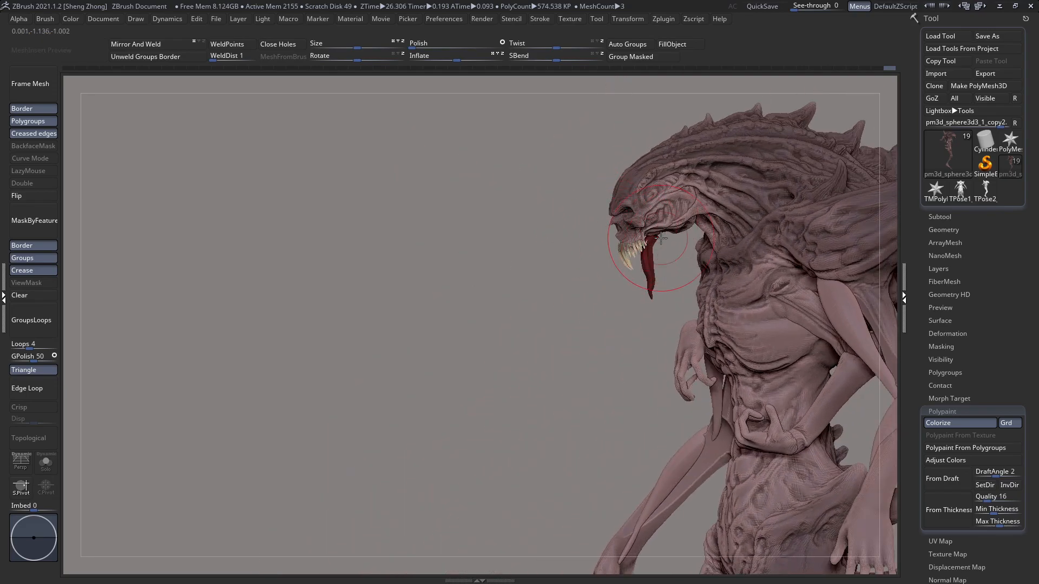
mouse_move(625, 277)
right_down()
mouse_move(637, 304)
mouse_move(634, 223)
mouse_move(560, 240)
mouse_move(549, 176)
mouse_move(544, 258)
right_up()
Step: Examine the creature's torso, arms and hips from the front and the back
ctrl+right_drag(498, 220, 463, 234)
ctrl+right_drag(399, 172, 388, 108)
mouse_move(585, 217)
right_down()
mouse_move(521, 241)
mouse_move(592, 250)
mouse_move(623, 241)
mouse_move(598, 237)
mouse_move(605, 268)
mouse_move(476, 233)
mouse_move(493, 254)
mouse_move(509, 238)
mouse_move(471, 232)
right_up()
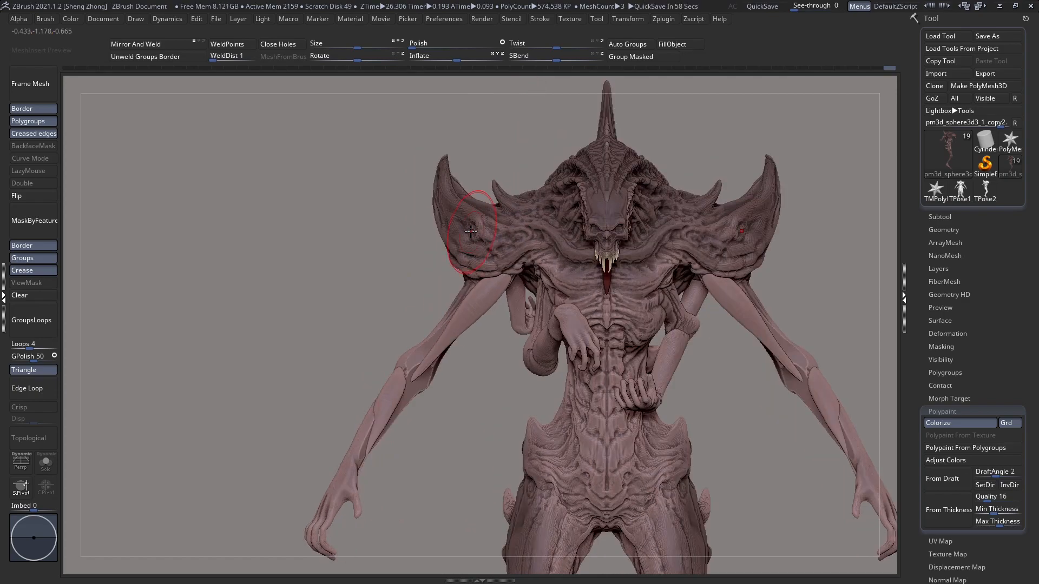
right_drag(471, 231, 457, 295)
ctrl+right_drag(471, 336, 547, 256)
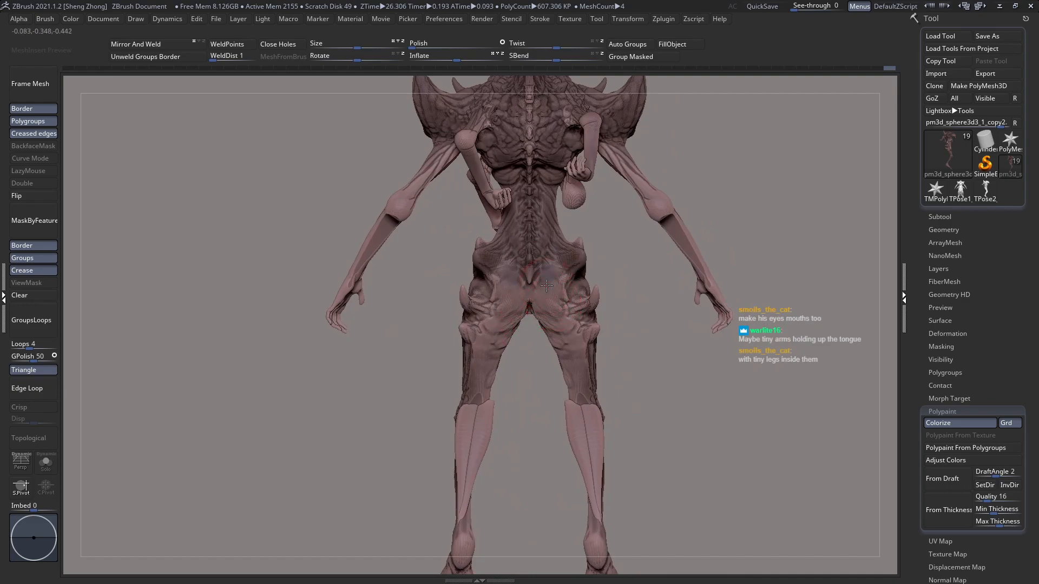
ctrl+right_drag(559, 294, 568, 325)
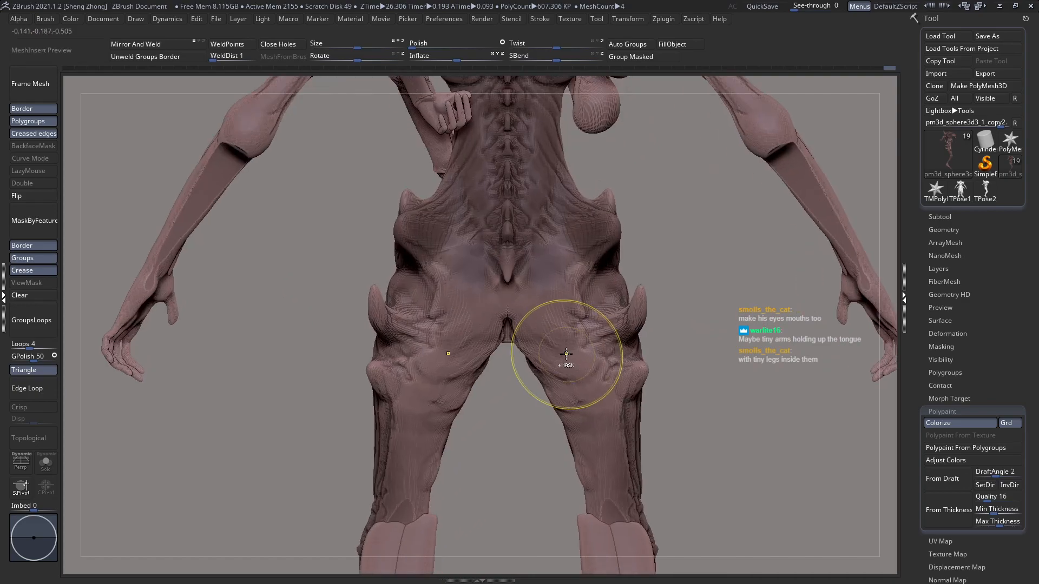
Step: Bring up the full list of subtools and make pm3d_sphere3d1_3 the active subtool
click(941, 216)
scroll(1027, 407, down, 3)
right_drag(817, 168, 795, 170)
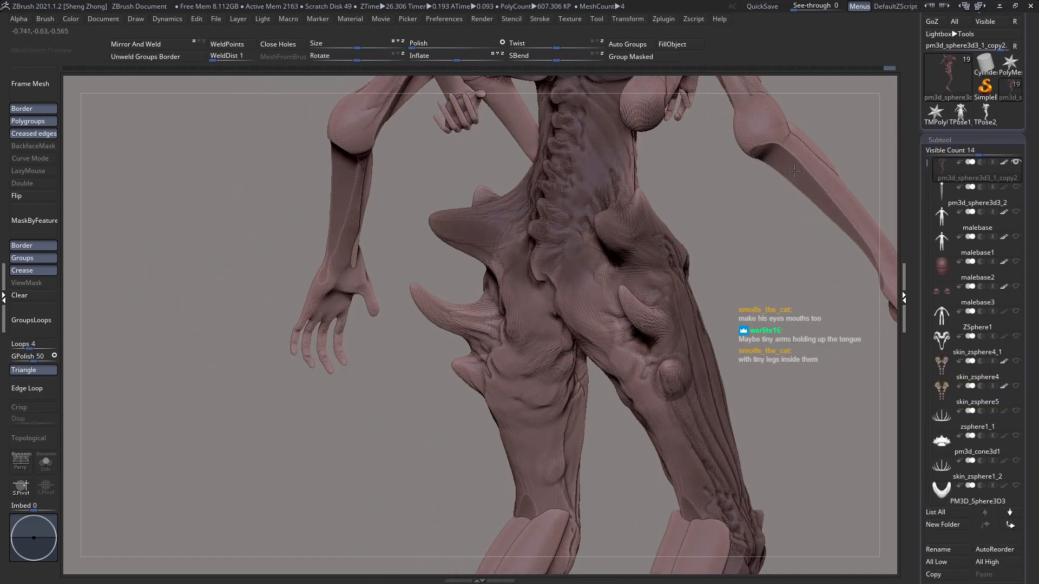
click(948, 515)
click(821, 499)
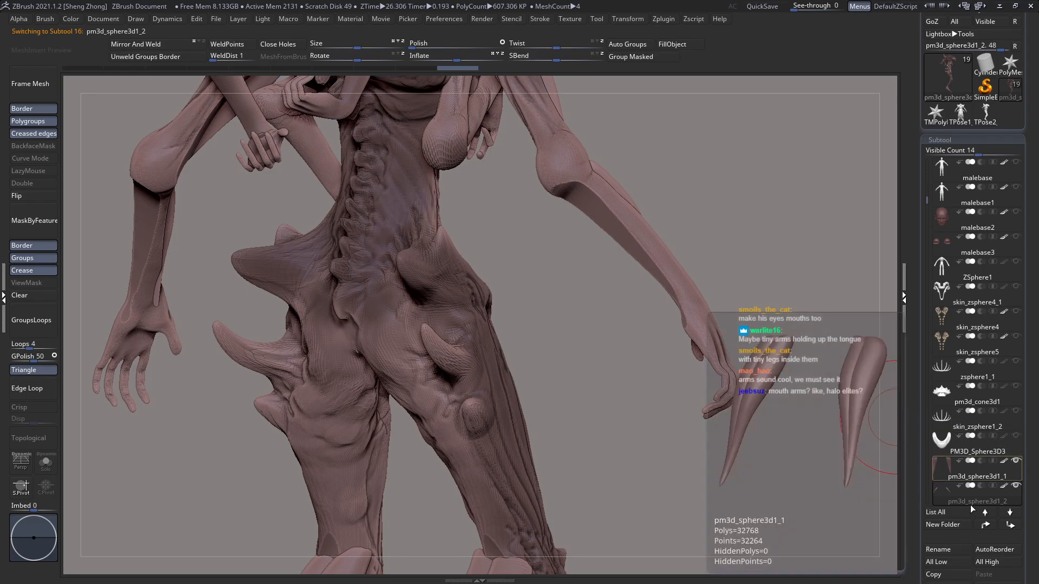
click(941, 519)
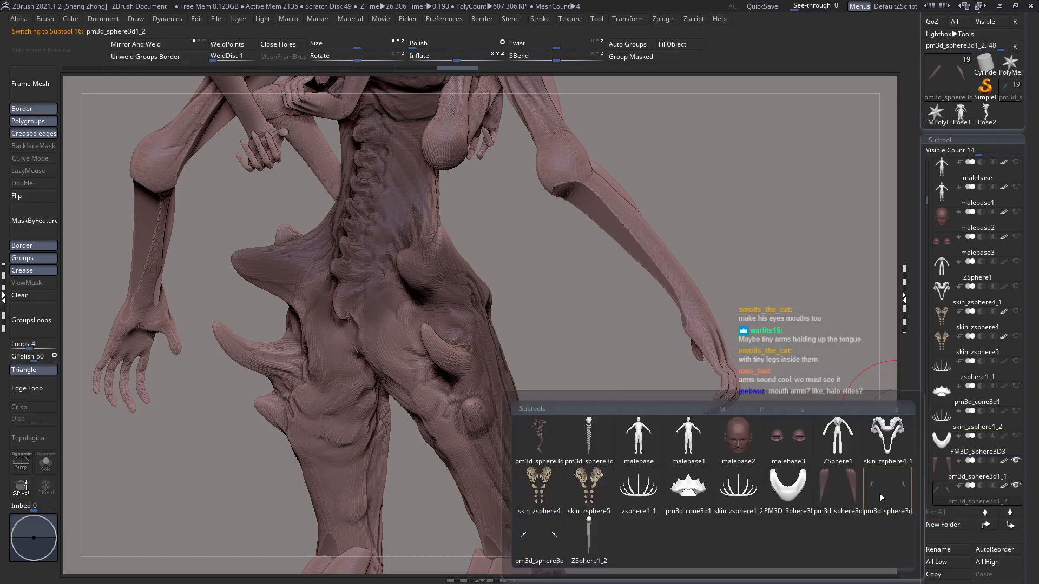
click(879, 494)
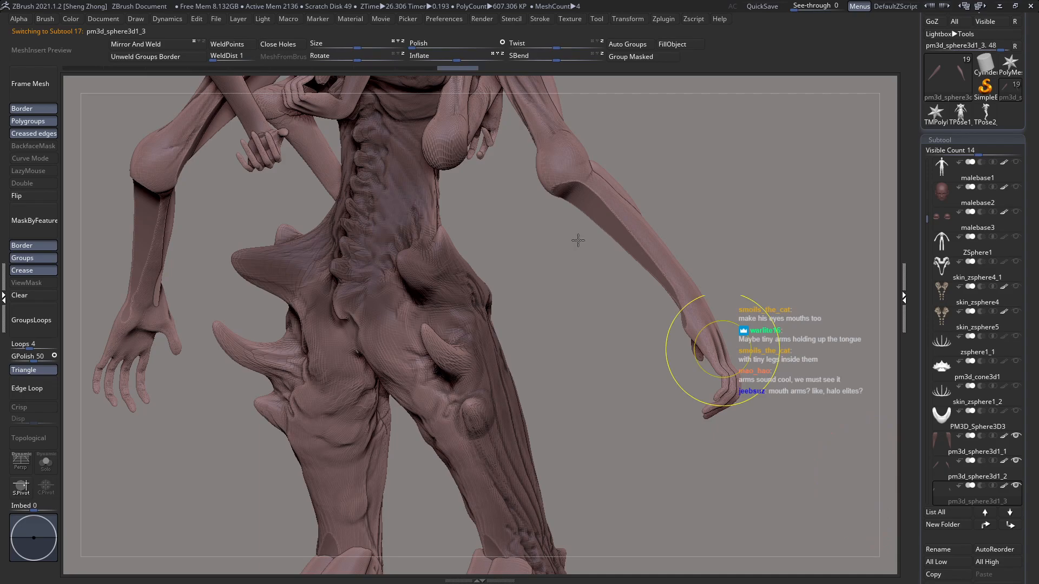
Step: Check the arms and legs around the body, then make pm3d_sphere3d1_4 the active subtool
alt+right_drag(722, 349, 578, 239)
alt+right_drag(556, 195, 565, 339)
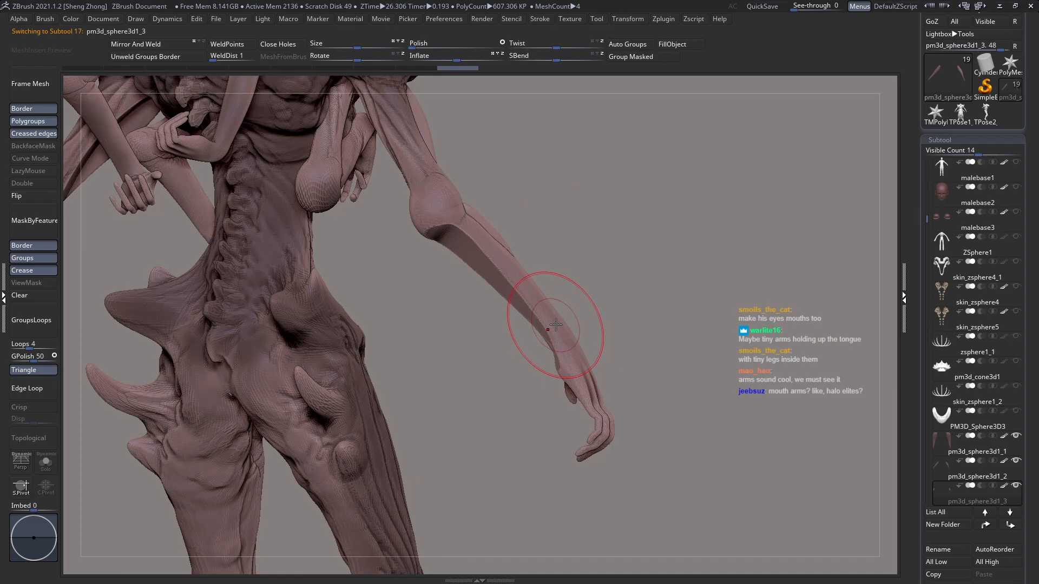
mouse_move(494, 255)
alt+right_down()
mouse_move(517, 310)
mouse_move(499, 265)
alt+right_up()
right_drag(492, 305, 549, 323)
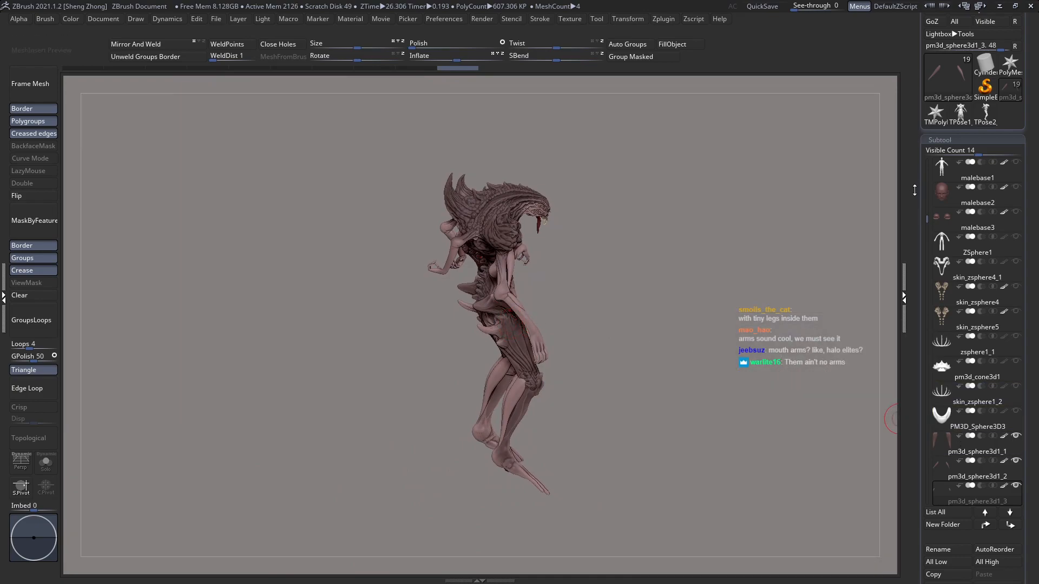
drag(924, 217, 925, 318)
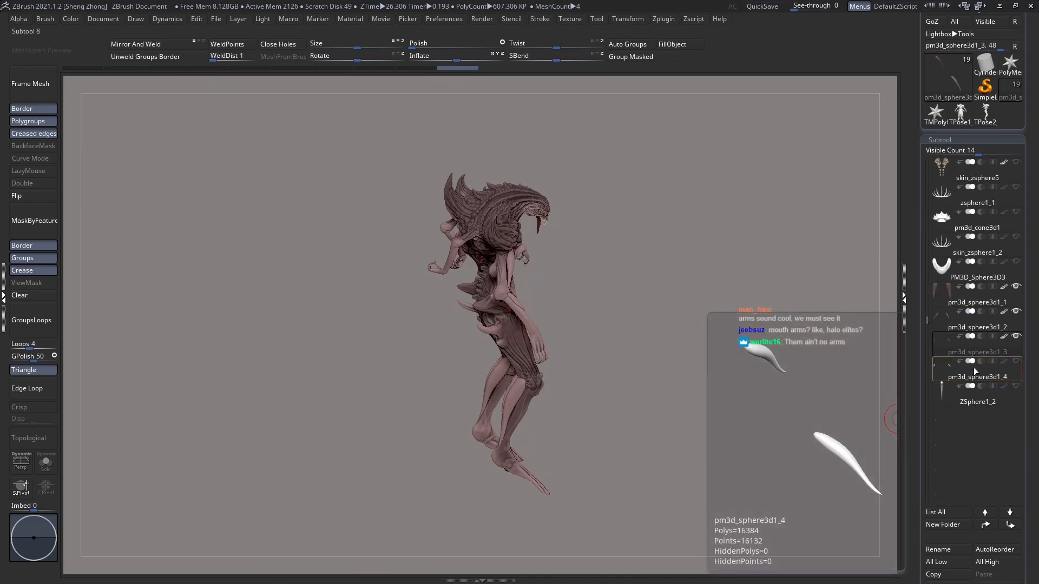
click(1007, 365)
Step: Move the elbow spike pieces inward along the X axis with a Transpose line in back view
mouse_move(712, 297)
right_down()
mouse_move(563, 267)
mouse_move(549, 301)
mouse_move(573, 321)
right_up()
key(w)
shift+drag(537, 261, 548, 131)
shift+drag(541, 203, 541, 263)
shift+drag(519, 312, 792, 331)
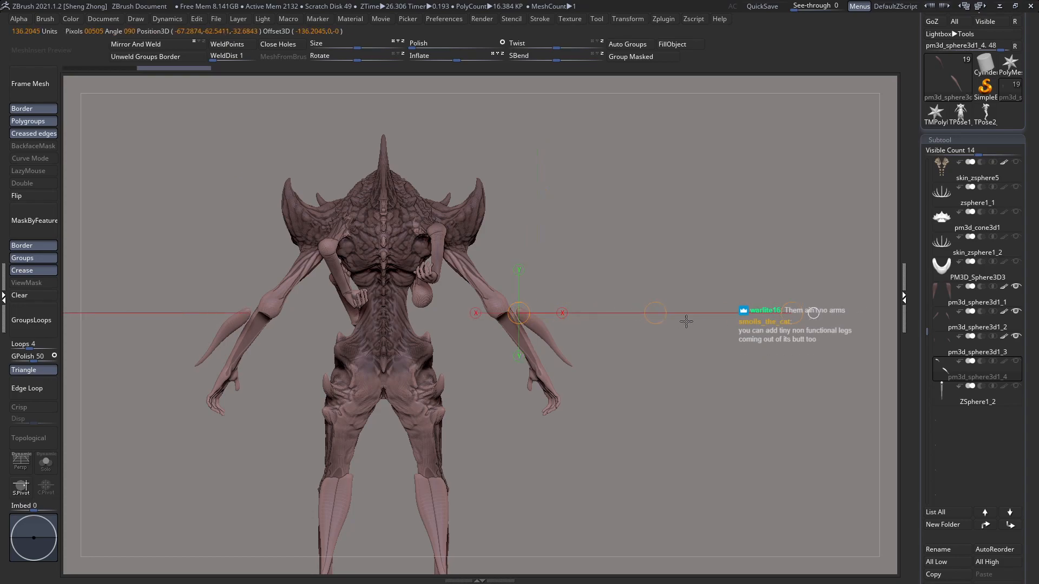
shift+drag(658, 312, 636, 313)
Step: Adjust the front-to-back placement of the elbow spike pieces with horizontal Transpose lines in side view
mouse_move(513, 311)
ctrl+right_down()
mouse_move(509, 387)
mouse_move(428, 384)
ctrl+right_up()
shift+drag(532, 310, 395, 309)
drag(464, 310, 493, 314)
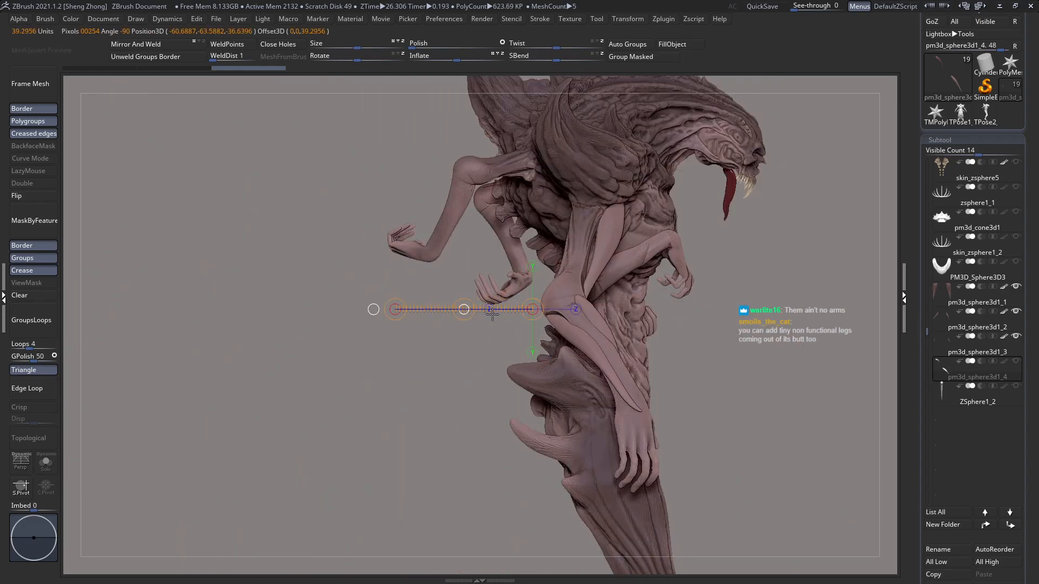
mouse_move(608, 338)
right_down()
mouse_move(631, 310)
mouse_move(609, 313)
mouse_move(610, 347)
mouse_move(583, 345)
right_up()
mouse_move(541, 325)
mouse_down()
mouse_move(721, 396)
mouse_move(734, 420)
mouse_move(728, 444)
mouse_up()
right_drag(729, 442, 621, 390)
drag(600, 350, 429, 351)
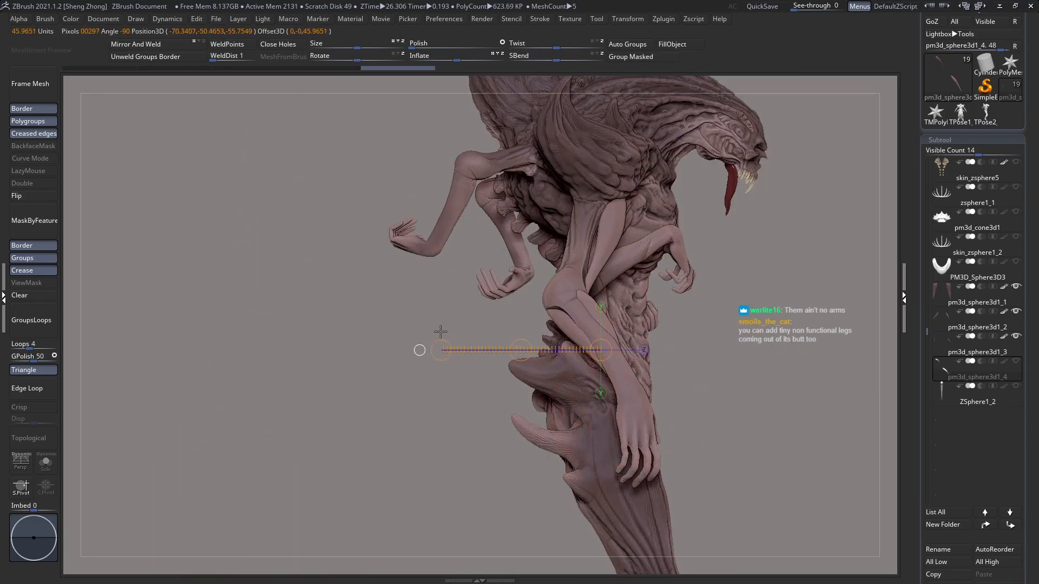
right_drag(550, 316, 558, 327)
mouse_move(557, 312)
mouse_down()
mouse_move(345, 357)
mouse_move(355, 340)
mouse_up()
key(q)
Step: Make the main body subtool pm3d_sphere3d3_1_copy2 active again
mouse_move(600, 331)
right_down()
mouse_move(631, 318)
mouse_move(633, 340)
mouse_move(479, 288)
right_up()
alt+right_drag(541, 351, 555, 321)
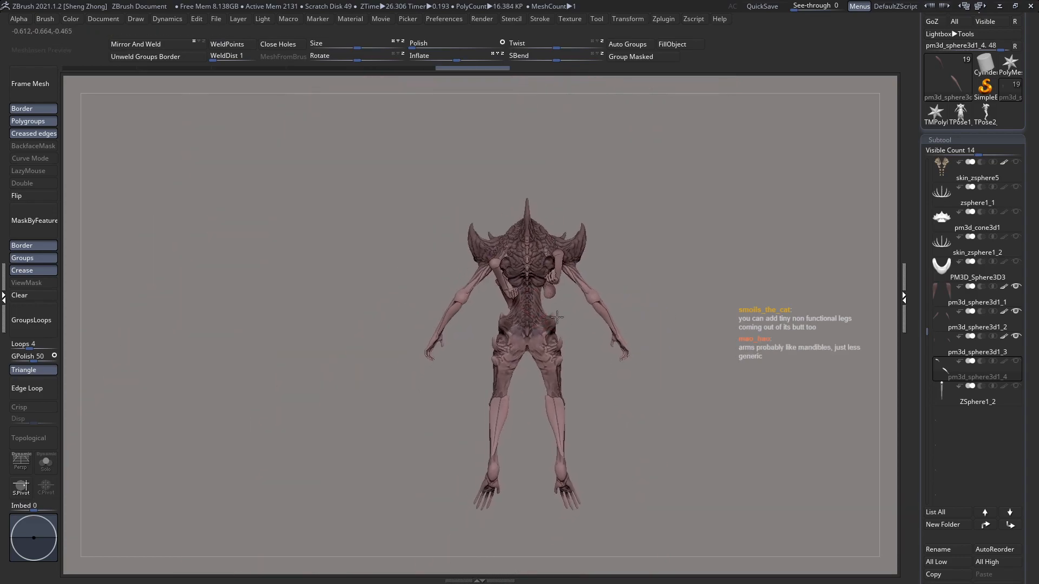
alt+click(552, 371)
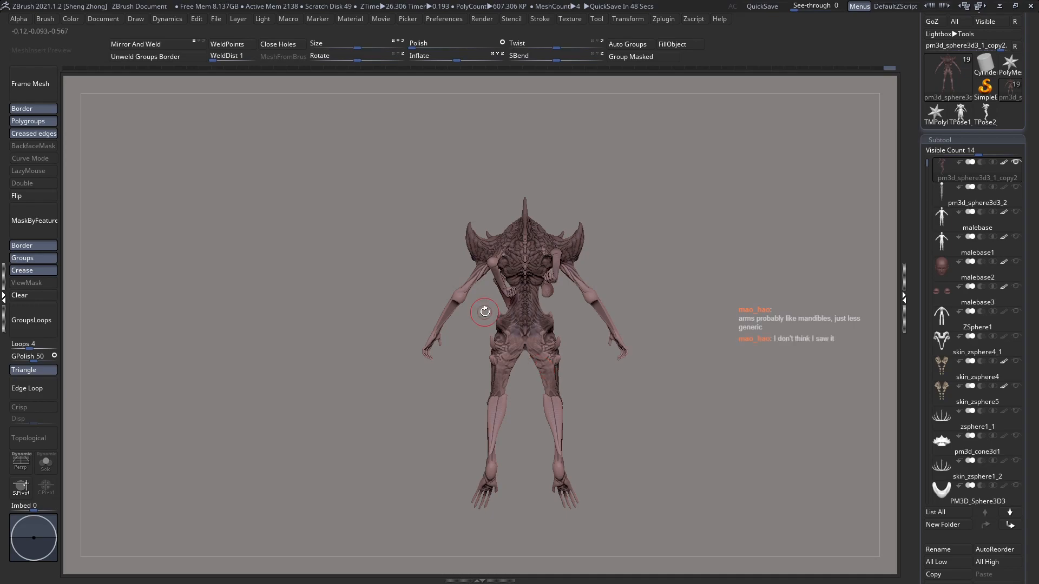
Step: Switch the sculpting brush, reduce its Draw Size, and build up muscle forms on the back of the body's hips and buttocks
right_drag(530, 225, 433, 221)
ctrl+right_drag(510, 257, 543, 286)
mouse_move(584, 278)
ctrl+right_down()
mouse_move(597, 296)
mouse_move(543, 297)
mouse_move(601, 278)
mouse_move(718, 318)
mouse_move(677, 341)
ctrl+right_up()
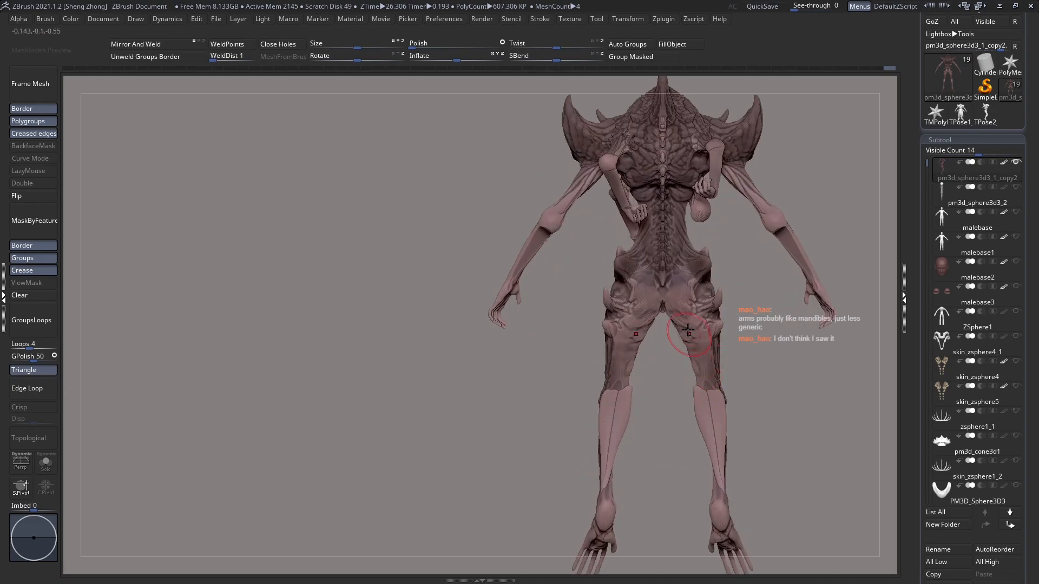
ctrl+right_drag(644, 283, 682, 347)
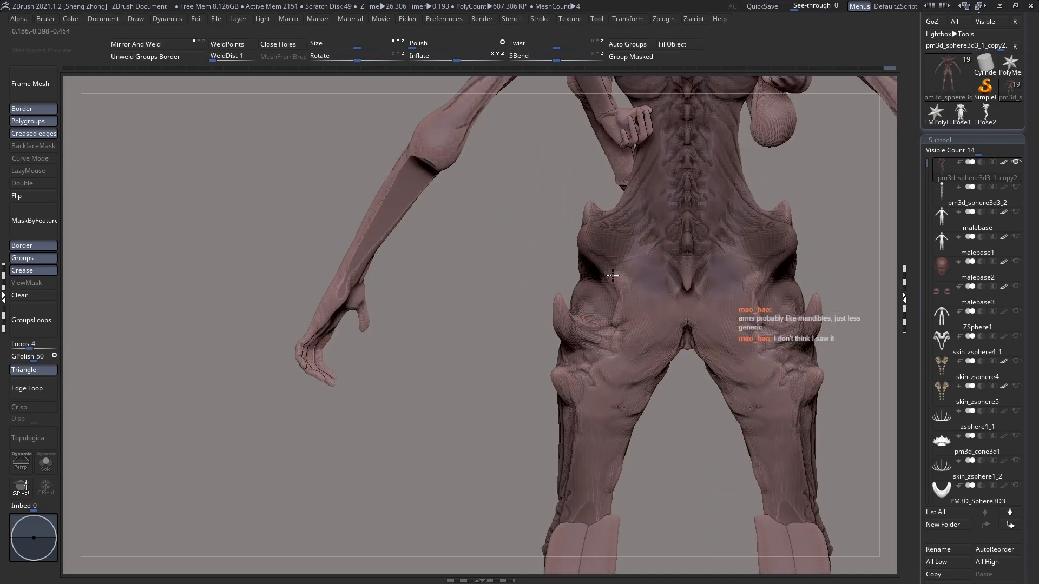
key(space)
key(b)
key(m)
key(v)
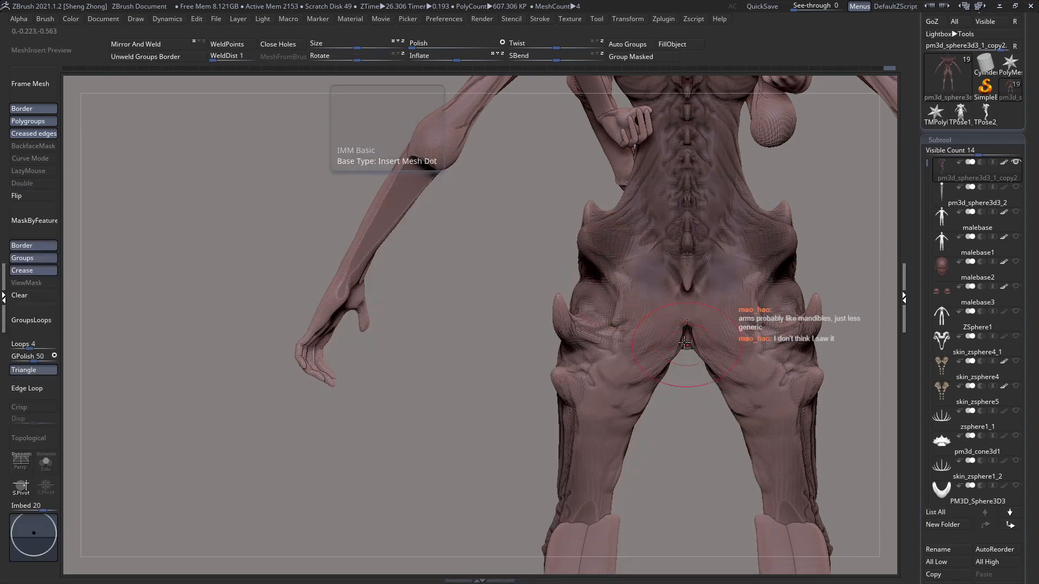
mouse_move(671, 325)
right_down()
mouse_move(779, 294)
mouse_move(698, 263)
mouse_move(677, 270)
right_up()
alt+right_drag(429, 320, 657, 273)
ctrl+right_drag(483, 317, 502, 337)
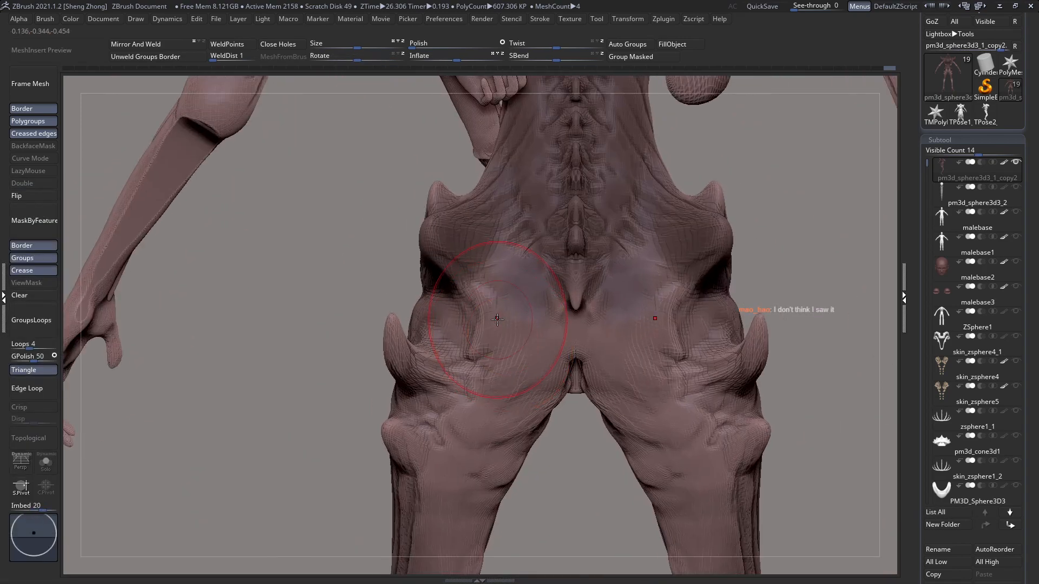
key(space)
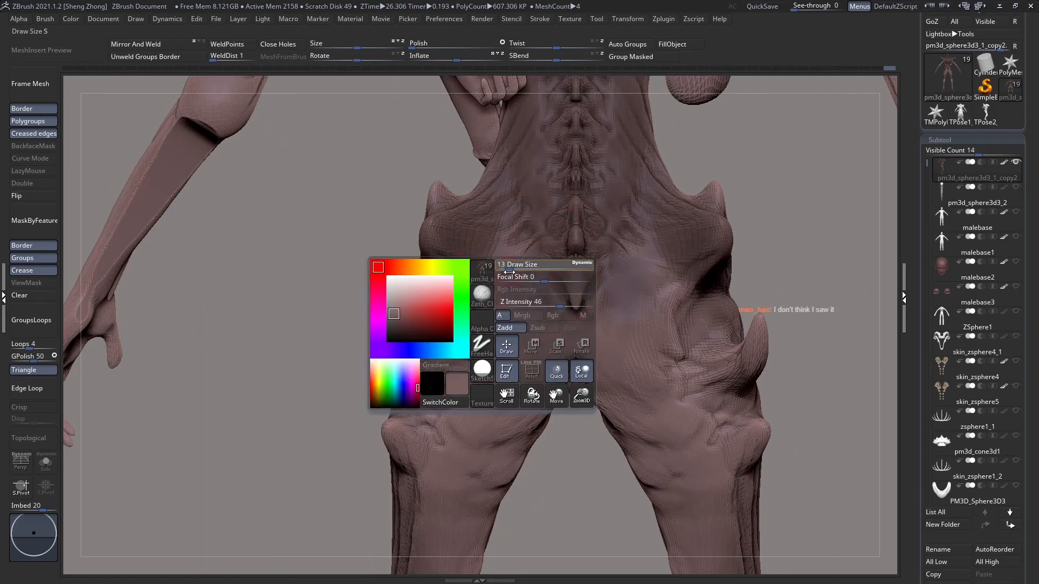
right_drag(446, 330, 483, 337)
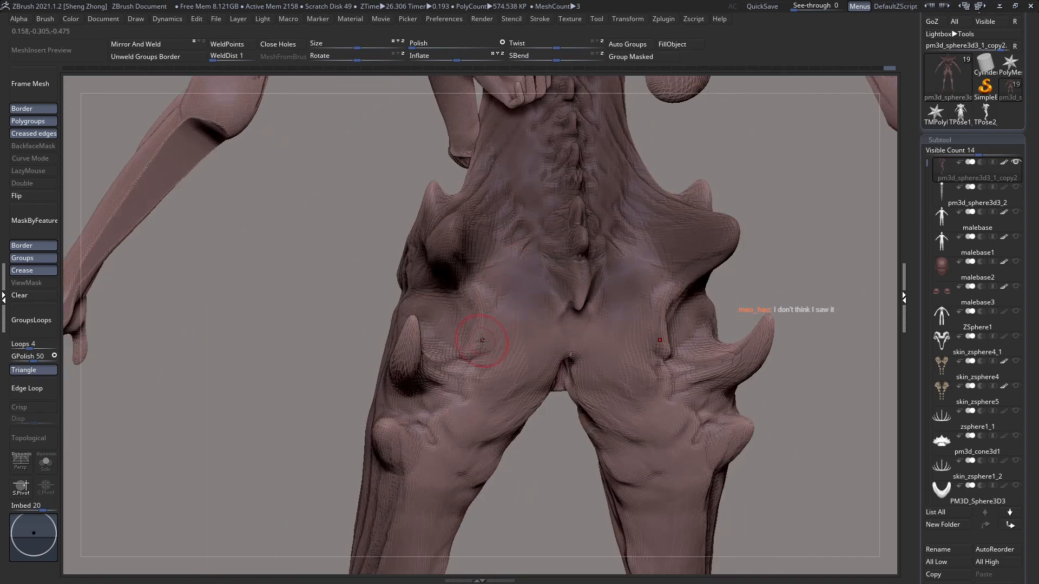
mouse_move(505, 279)
mouse_down()
mouse_move(483, 241)
mouse_move(512, 243)
mouse_move(534, 311)
mouse_move(494, 310)
mouse_up()
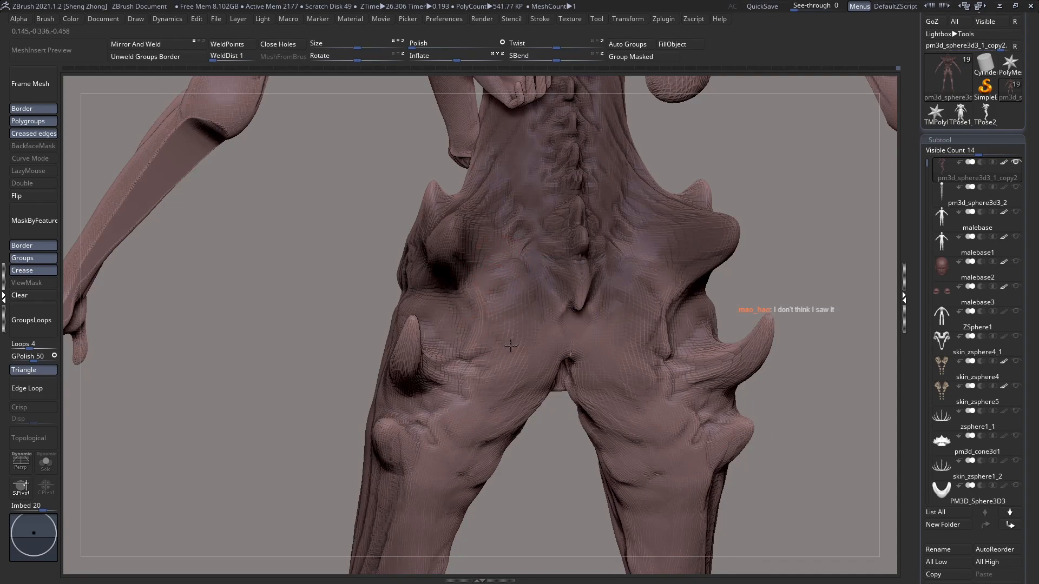
Step: Sculpt muscle folds across the buttocks and up into the lower back beside the tailbone spike
right_drag(510, 347, 514, 382)
mouse_move(514, 382)
mouse_down()
mouse_move(549, 340)
mouse_move(556, 307)
mouse_move(485, 273)
mouse_up()
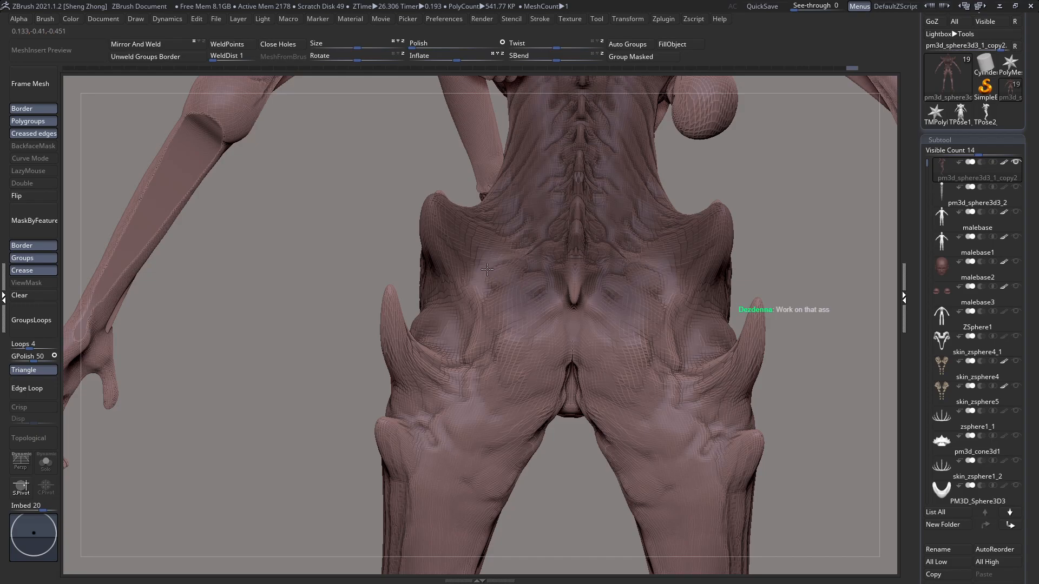
right_drag(494, 322, 496, 361)
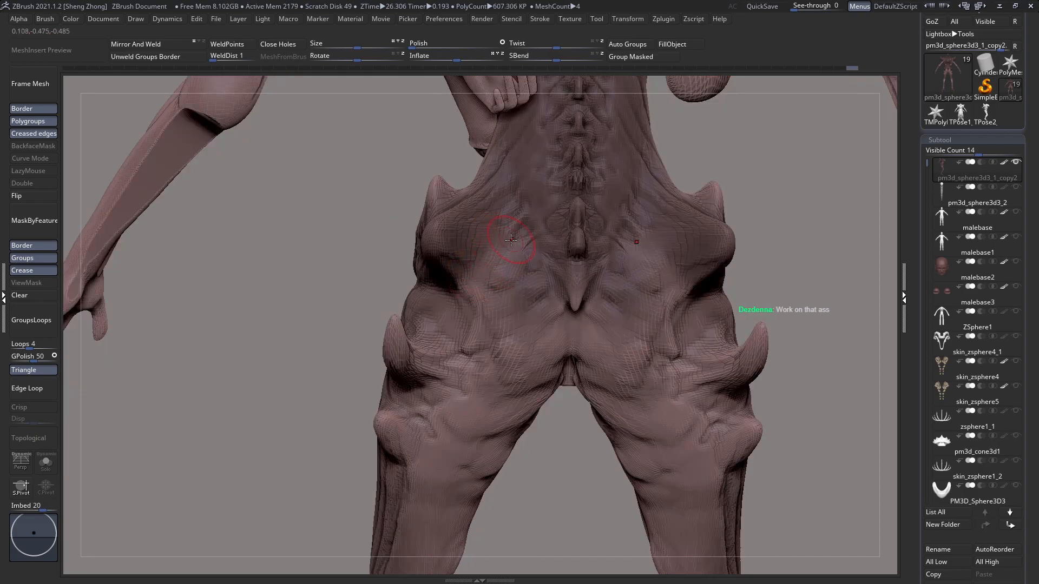
mouse_move(534, 253)
mouse_down()
mouse_move(529, 266)
mouse_move(471, 242)
mouse_up()
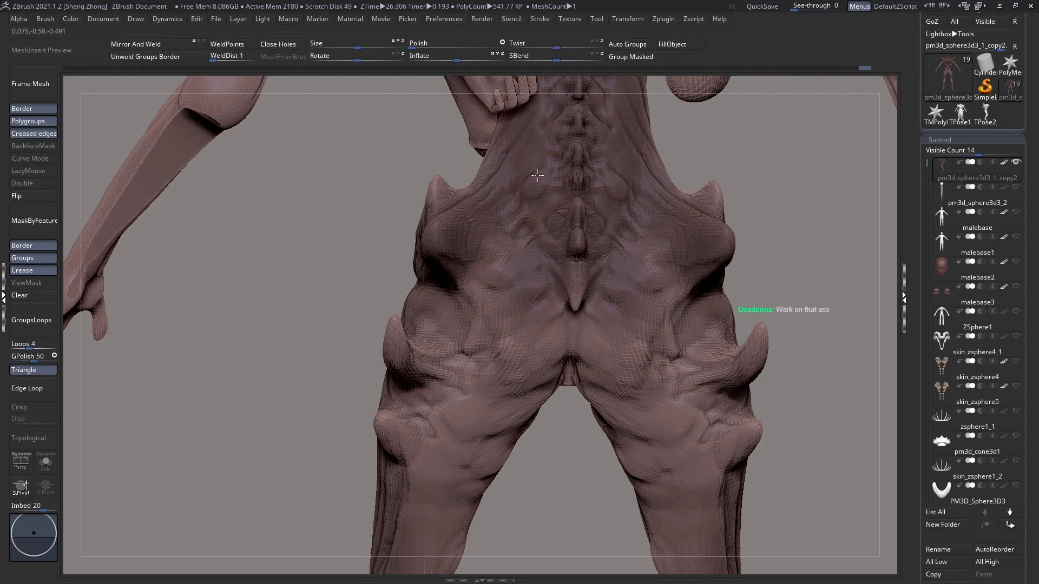
drag(541, 150, 526, 150)
right_drag(536, 323, 520, 265)
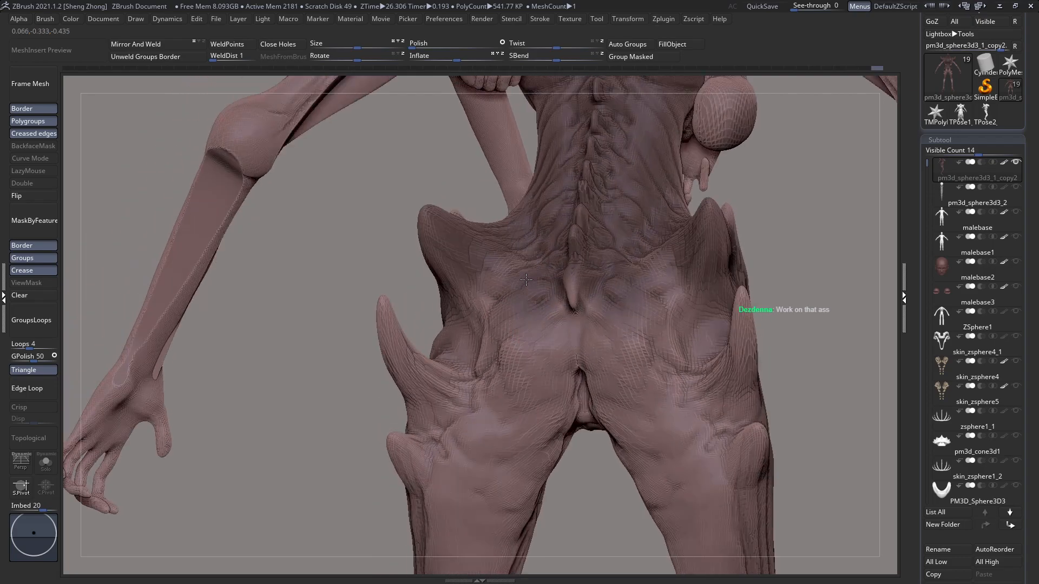
Step: Refine the cleft between the buttocks and the inner edges below the tailbone spike
drag(541, 421, 554, 453)
right_drag(551, 420, 536, 314)
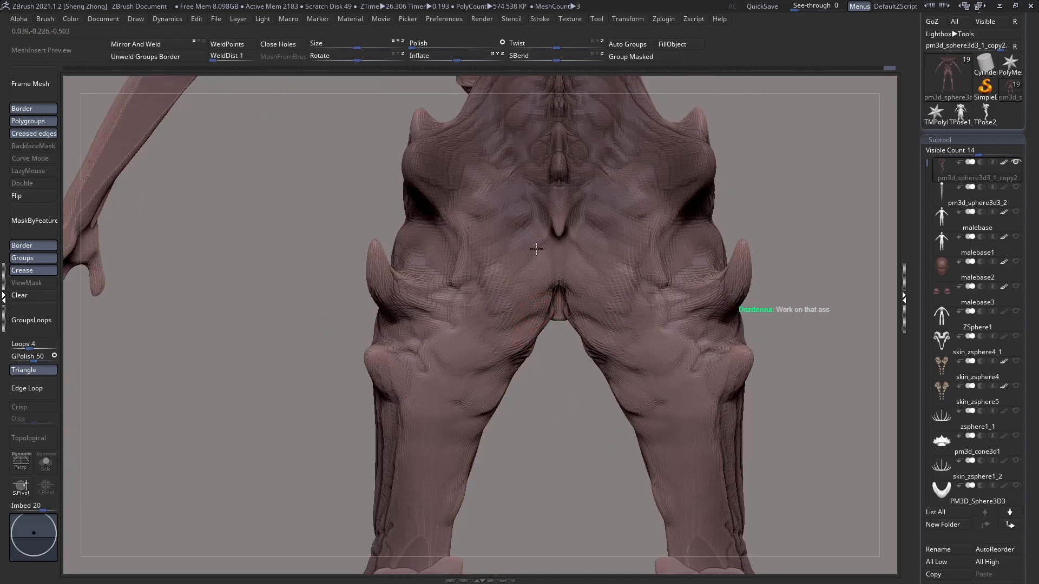
right_drag(536, 250, 529, 302)
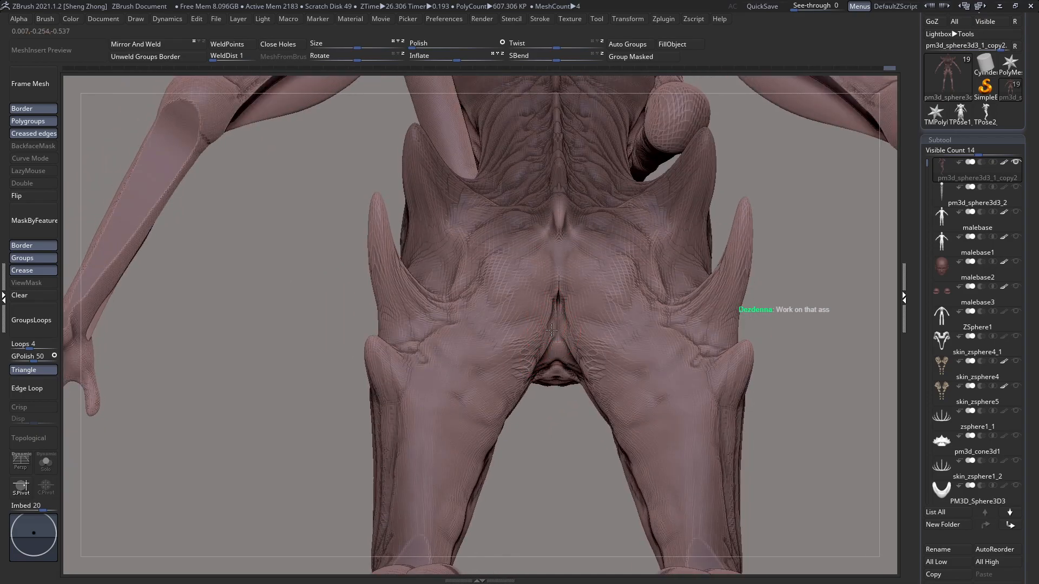
drag(552, 323, 554, 301)
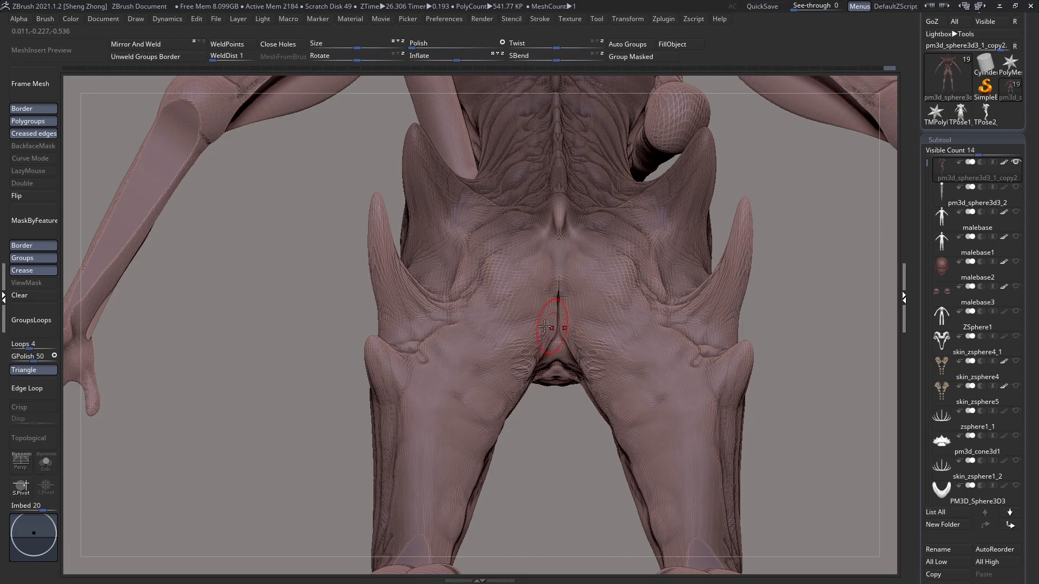
right_drag(545, 326, 562, 293)
mouse_move(558, 309)
mouse_down()
mouse_move(558, 287)
mouse_move(542, 309)
mouse_up()
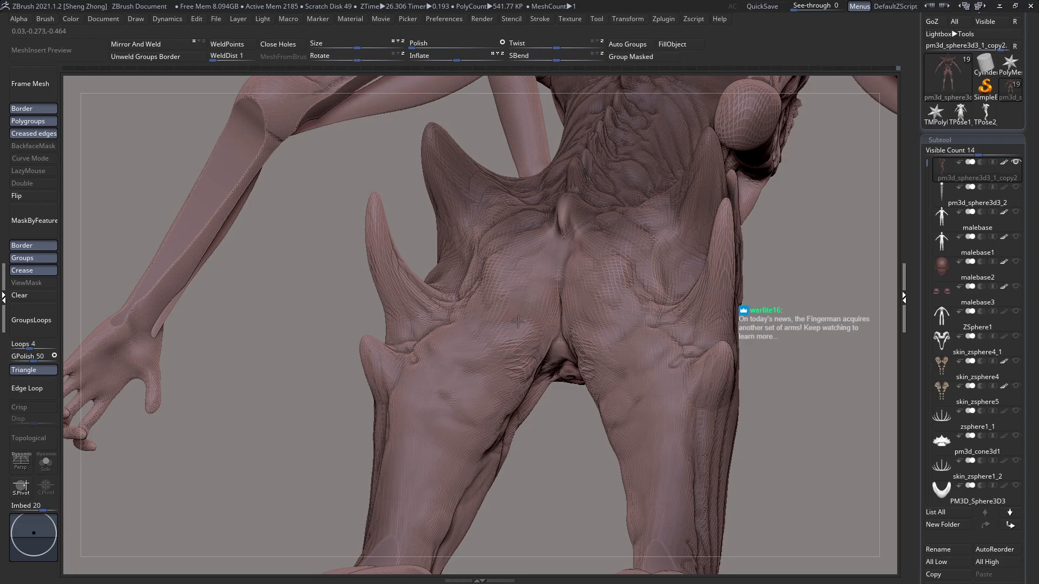
Step: Undo the last stroke and sculpt the folds where the lower buttocks meet the inner thighs and crotch
key(ctrl+z)
mouse_move(522, 351)
right_down()
mouse_move(557, 347)
mouse_move(526, 366)
right_up()
drag(542, 340, 539, 367)
right_drag(540, 366, 536, 269)
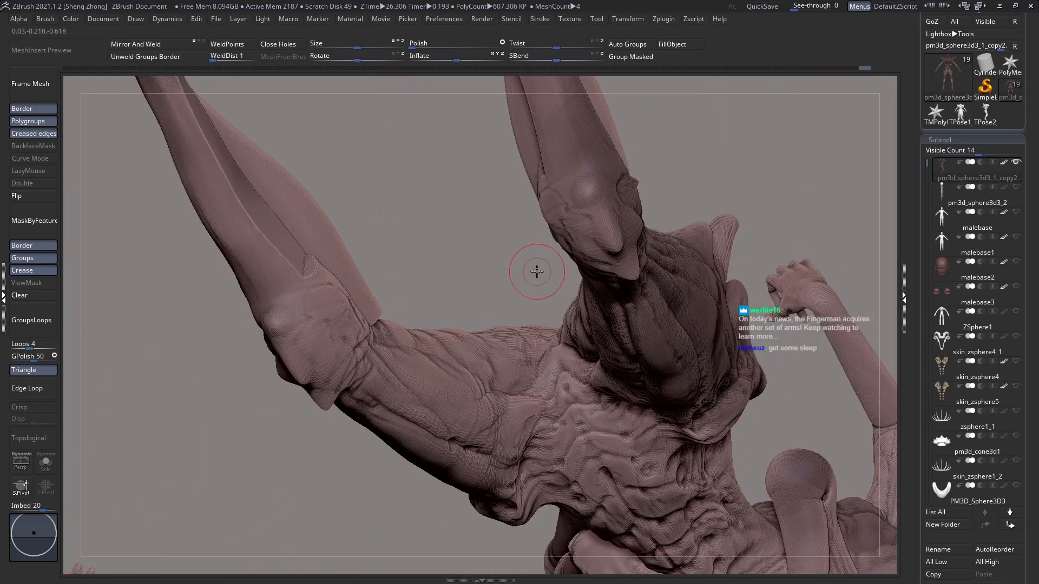
mouse_move(566, 363)
mouse_down()
mouse_move(552, 380)
mouse_move(549, 430)
mouse_up()
mouse_move(564, 382)
mouse_down()
mouse_move(563, 416)
mouse_move(575, 410)
mouse_up()
mouse_move(574, 423)
right_down()
mouse_move(566, 505)
mouse_move(579, 393)
mouse_move(584, 441)
right_up()
Step: Add surface folds between the upper hip spikes and the tailbone and down over the buttocks
alt+right_drag(495, 343, 534, 345)
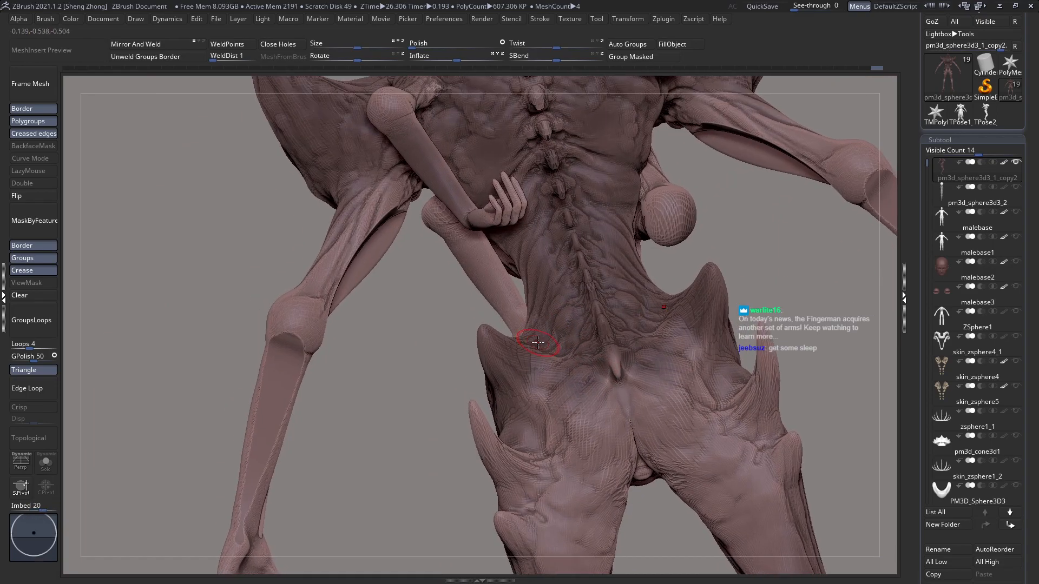
drag(620, 396, 613, 403)
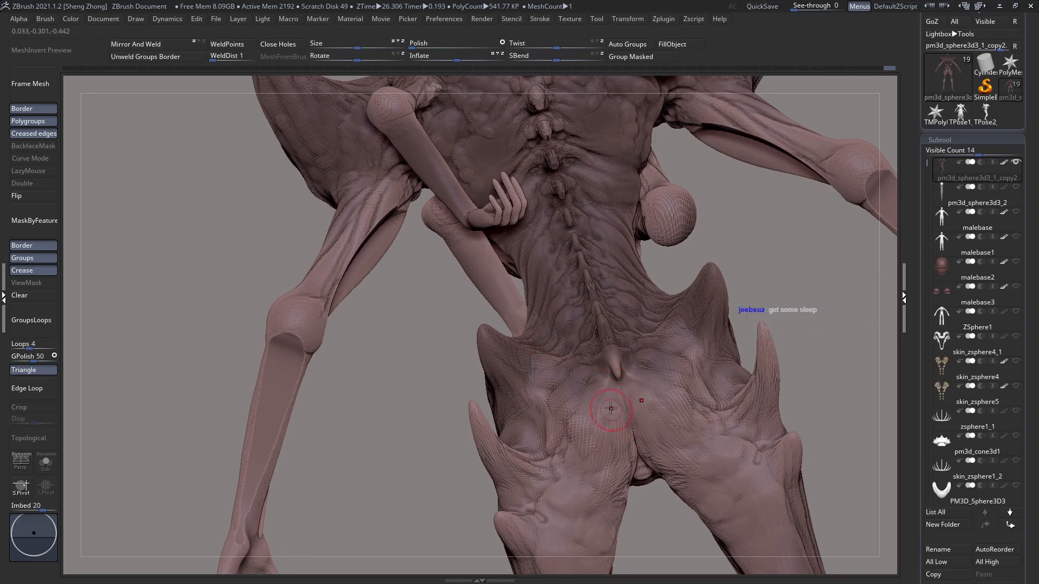
drag(566, 401, 554, 422)
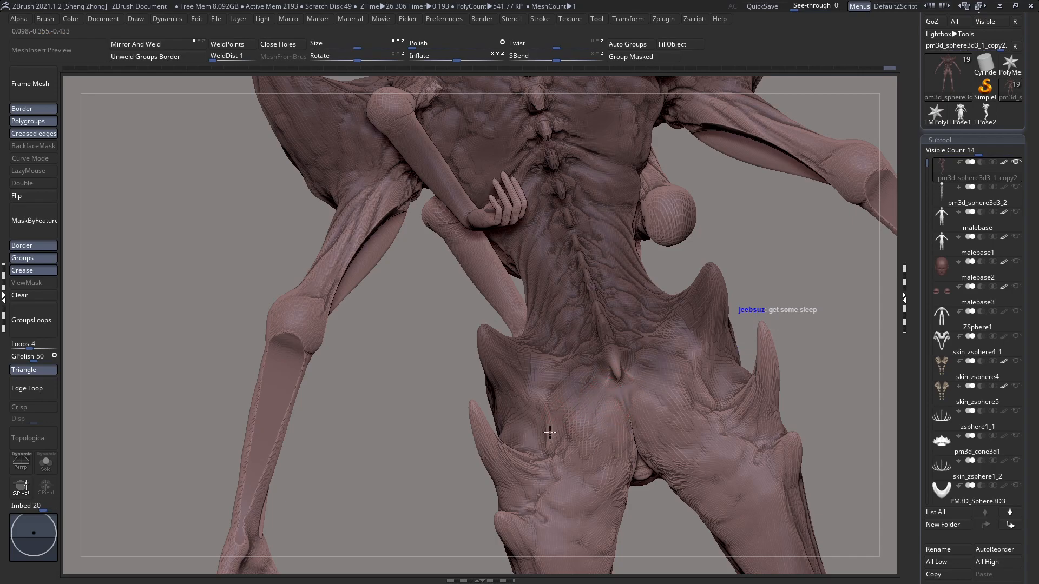
right_drag(576, 386, 584, 427)
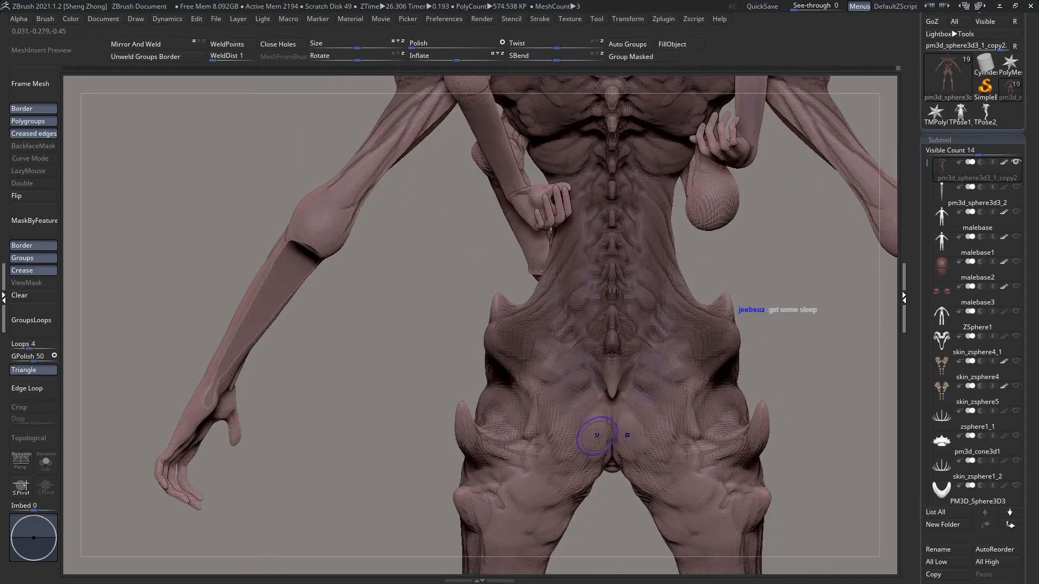
mouse_move(589, 318)
alt+right_down()
mouse_move(581, 294)
mouse_move(542, 328)
alt+right_up()
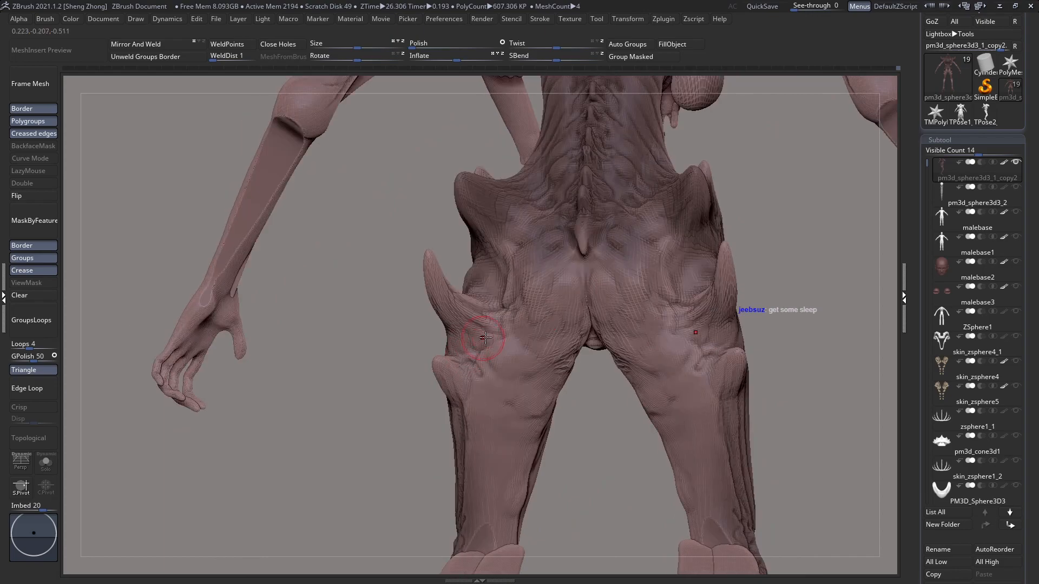
Step: Adjust the brush's Draw Size and sculpt long vertical muscle forms down the backs of the upper thighs
key(space)
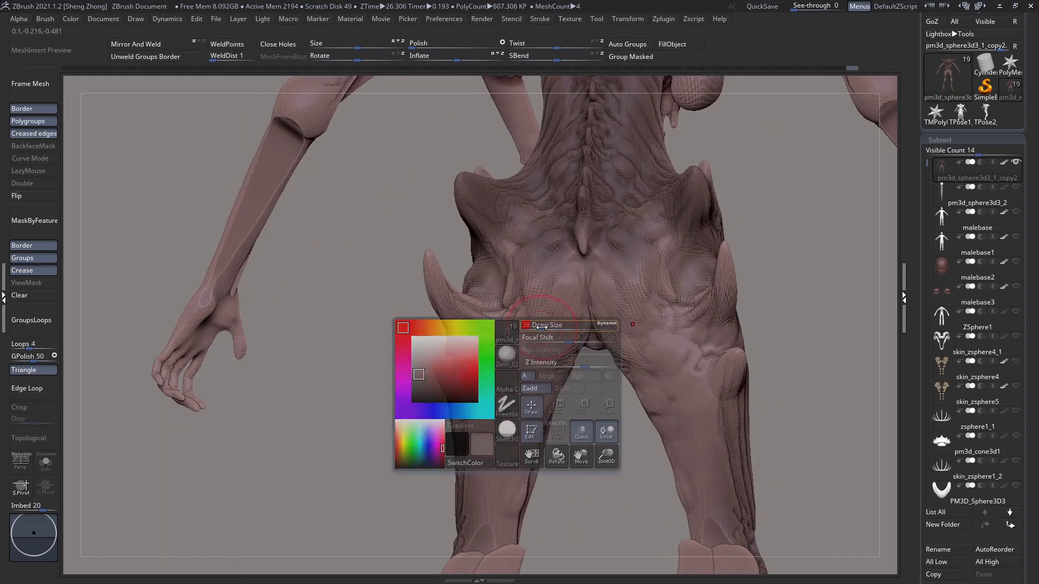
mouse_move(524, 378)
mouse_down()
mouse_move(524, 419)
mouse_move(533, 406)
mouse_move(516, 499)
mouse_up()
drag(529, 405, 511, 495)
drag(518, 400, 504, 513)
drag(527, 453, 521, 514)
right_drag(494, 497, 414, 491)
right_drag(485, 435, 559, 387)
Step: Isolate the hips and legs of the body by hiding the upper part of the mesh
key(f)
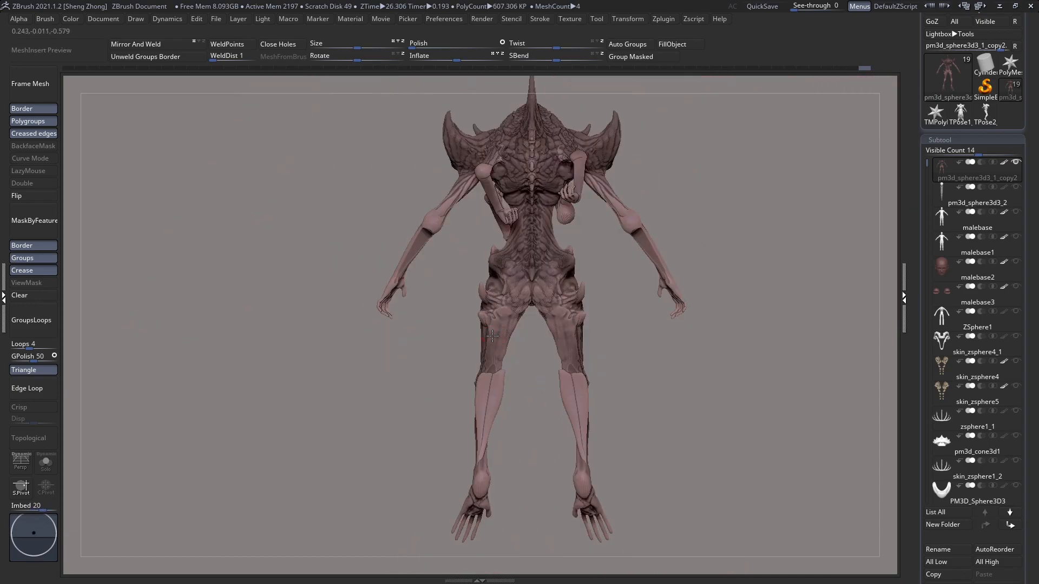
ctrl+shift+drag(441, 243, 631, 568)
mouse_move(605, 465)
right_down()
mouse_move(554, 382)
mouse_move(547, 411)
right_up()
right_drag(535, 348, 591, 332)
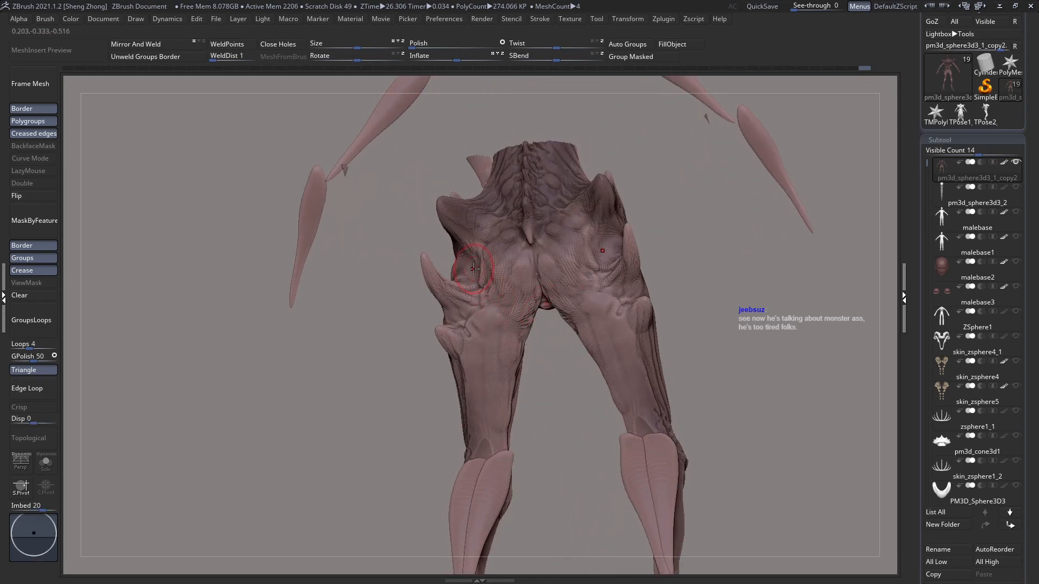
Step: Adjust the brush settings and sculpt the outer hip surface around the bases of the hip spikes
mouse_move(476, 295)
right_down()
mouse_move(512, 320)
mouse_move(470, 295)
mouse_move(463, 304)
mouse_move(490, 352)
right_up()
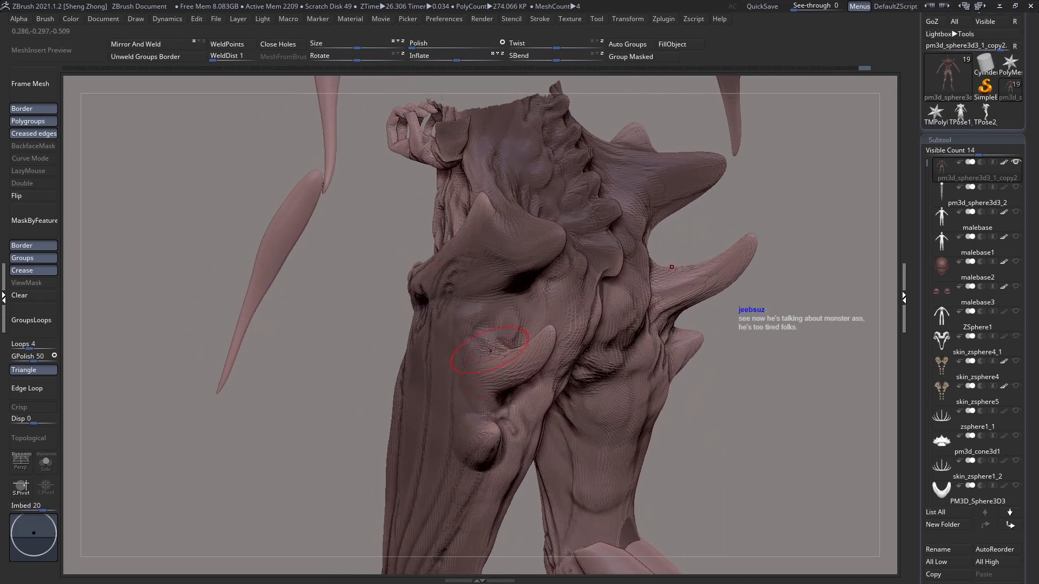
key(space)
right_drag(505, 300, 497, 289)
key(space)
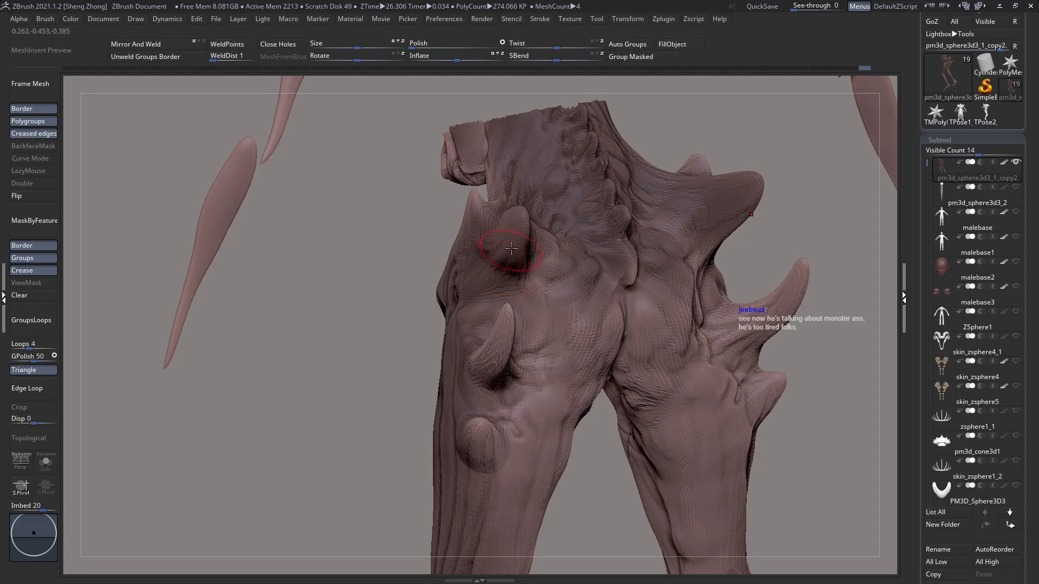
key(space)
drag(513, 239, 504, 238)
mouse_move(501, 247)
right_down()
mouse_move(508, 274)
mouse_move(524, 216)
right_up()
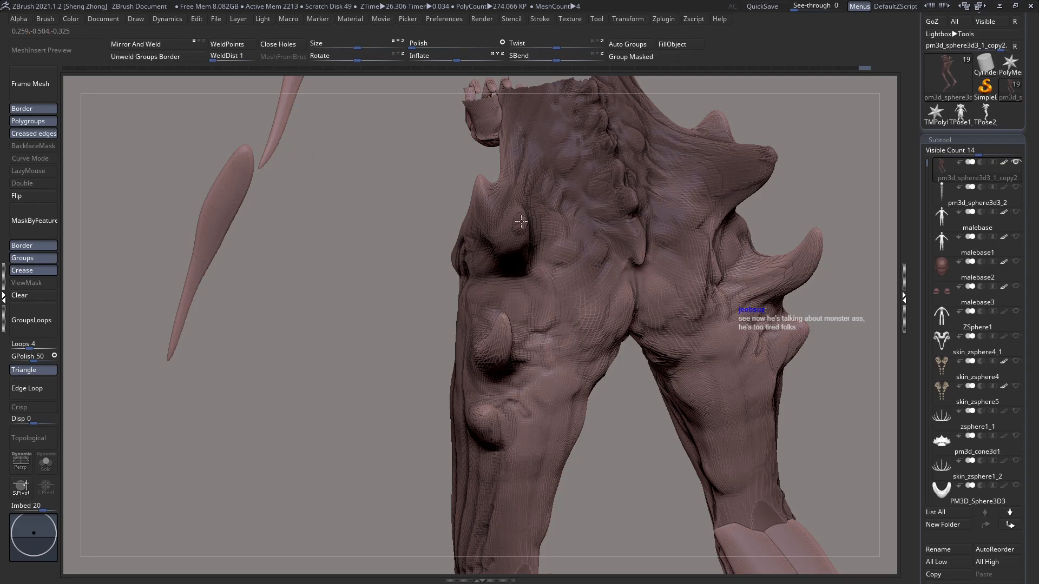
right_drag(537, 249, 508, 228)
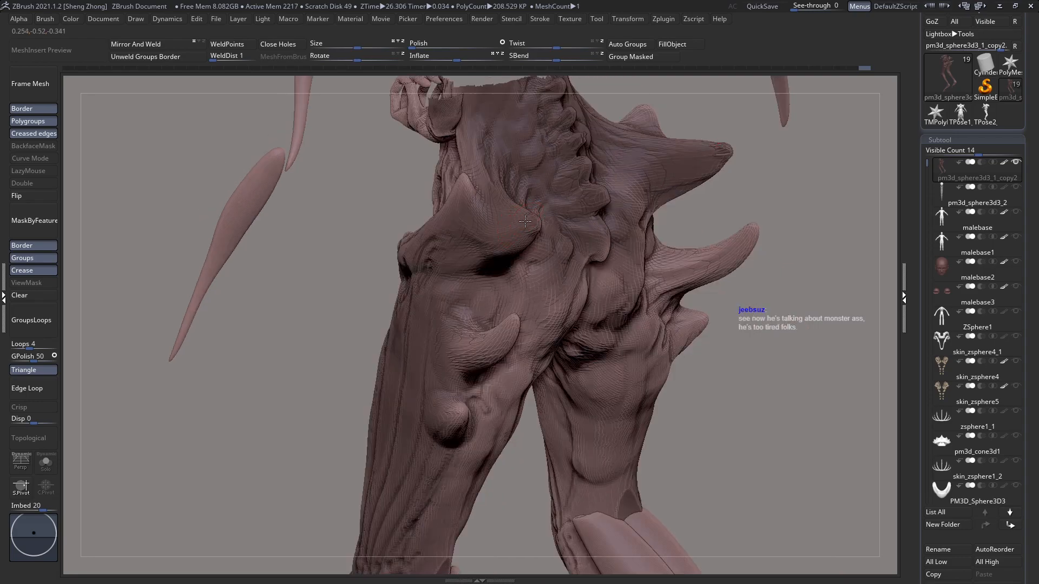
Step: Shape the upper hip spike and the ridges running from it toward the waist
right_drag(442, 244, 501, 261)
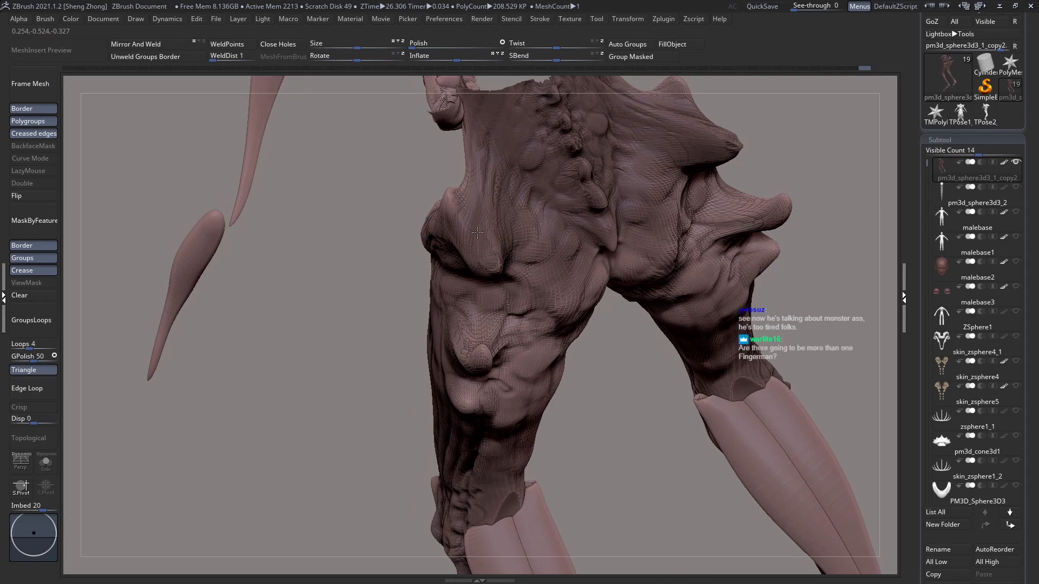
right_drag(478, 267, 473, 267)
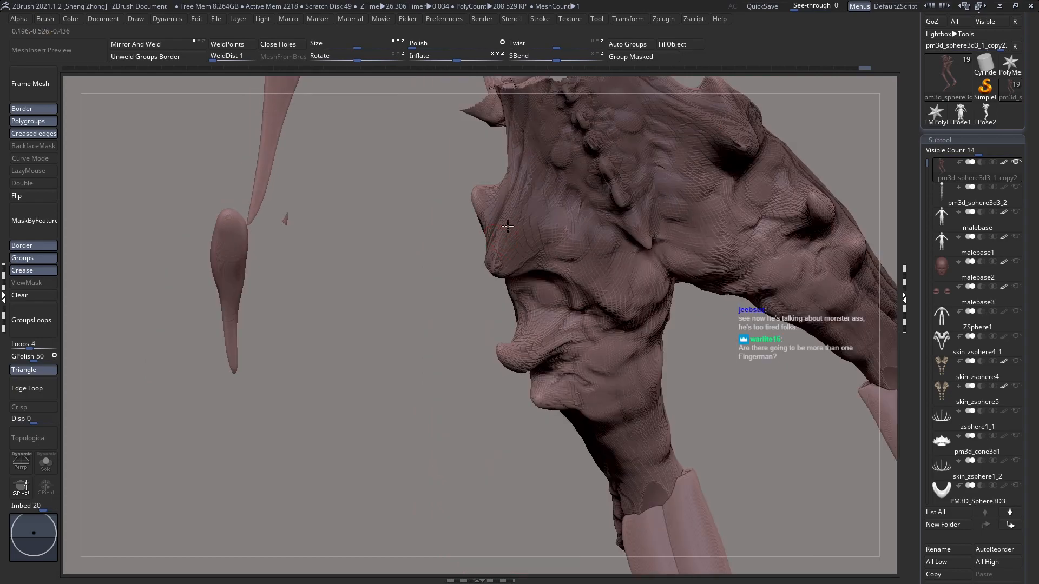
mouse_move(535, 184)
right_down()
mouse_move(521, 233)
mouse_move(541, 223)
mouse_move(495, 221)
mouse_move(465, 266)
right_up()
key(space)
drag(495, 184, 498, 207)
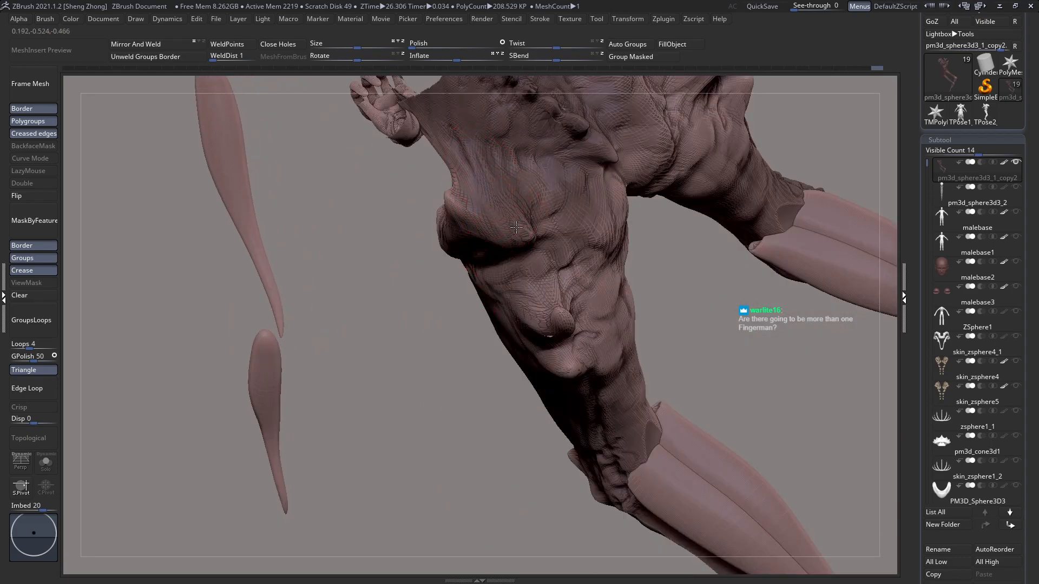
Step: Sculpt flowing folds between the upper hip spike, the waist and the buttock on the isolated lower body
right_drag(525, 196, 432, 203)
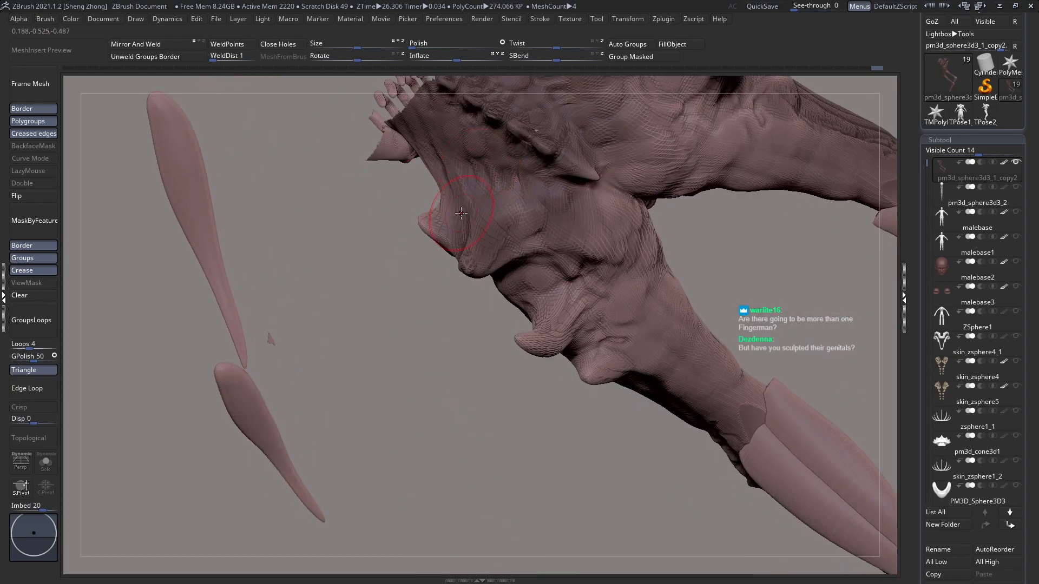
right_drag(481, 262, 484, 269)
drag(468, 259, 449, 202)
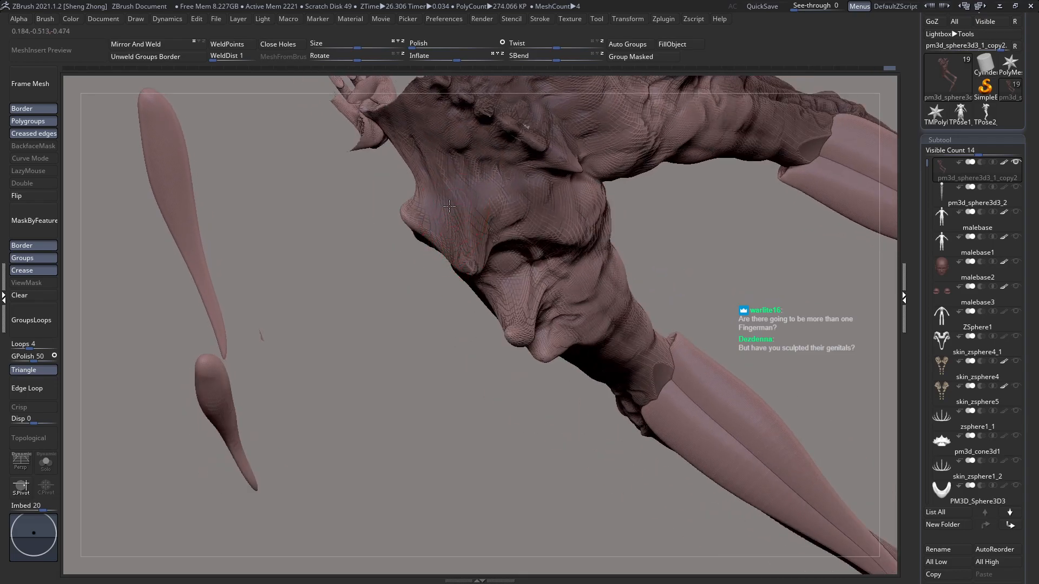
right_drag(450, 200, 519, 191)
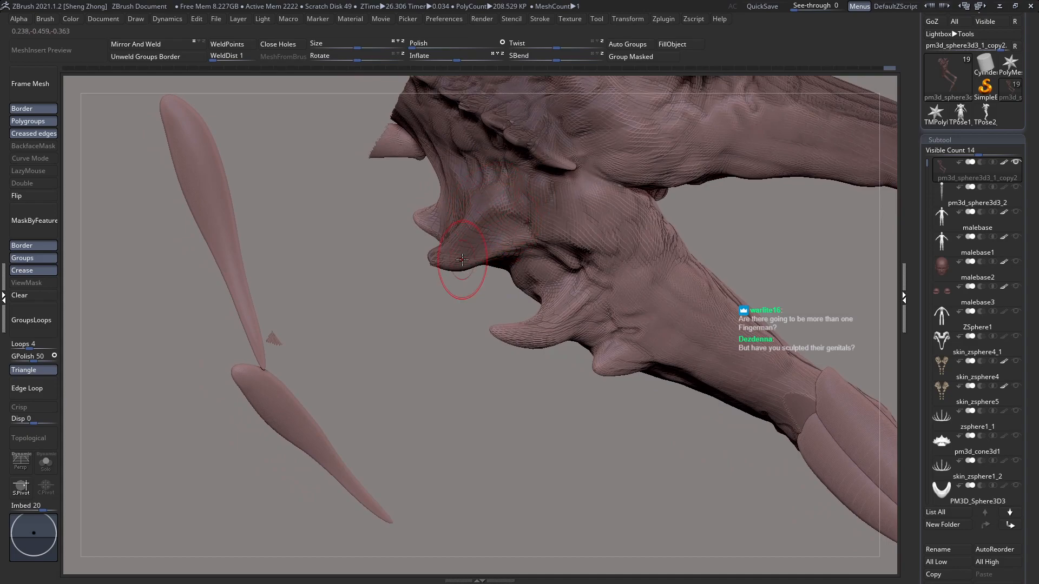
mouse_move(462, 254)
right_down()
mouse_move(486, 203)
mouse_move(481, 212)
right_up()
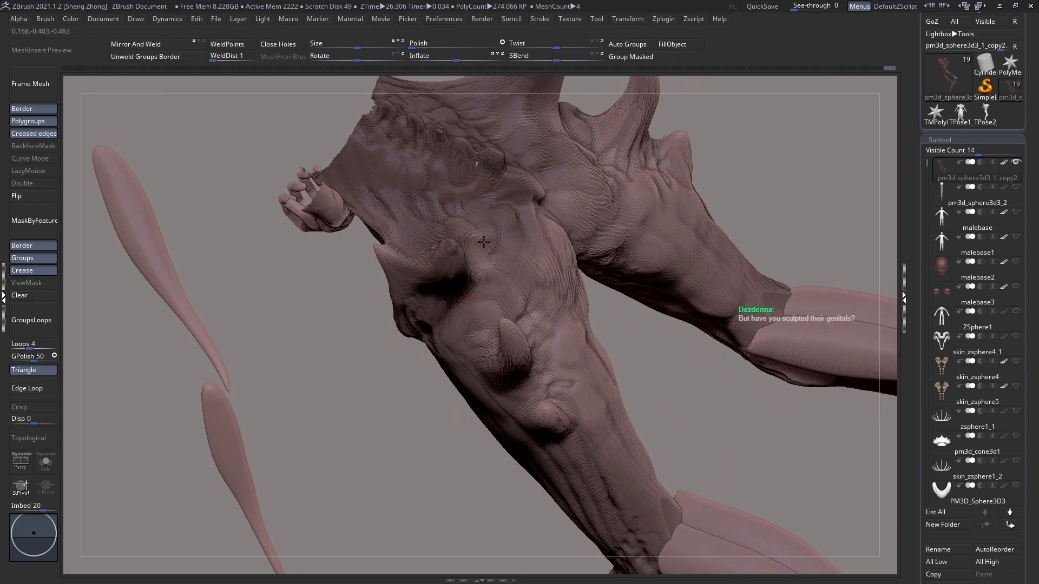
Step: Adjust the brush size and sculpt the folds on the hip surface between the upper and middle hip spikes
right_drag(483, 246, 492, 207)
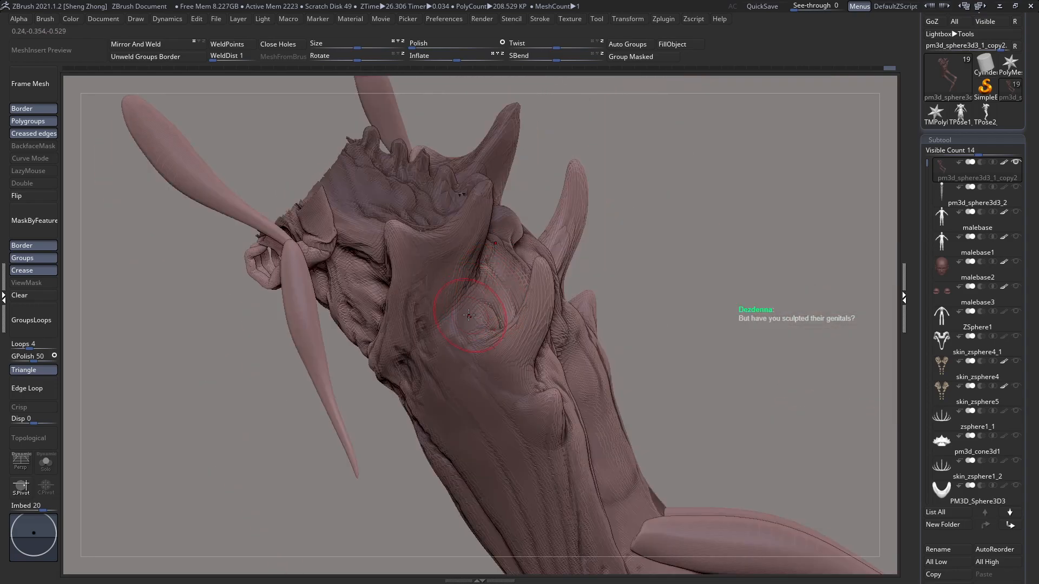
right_click(460, 279)
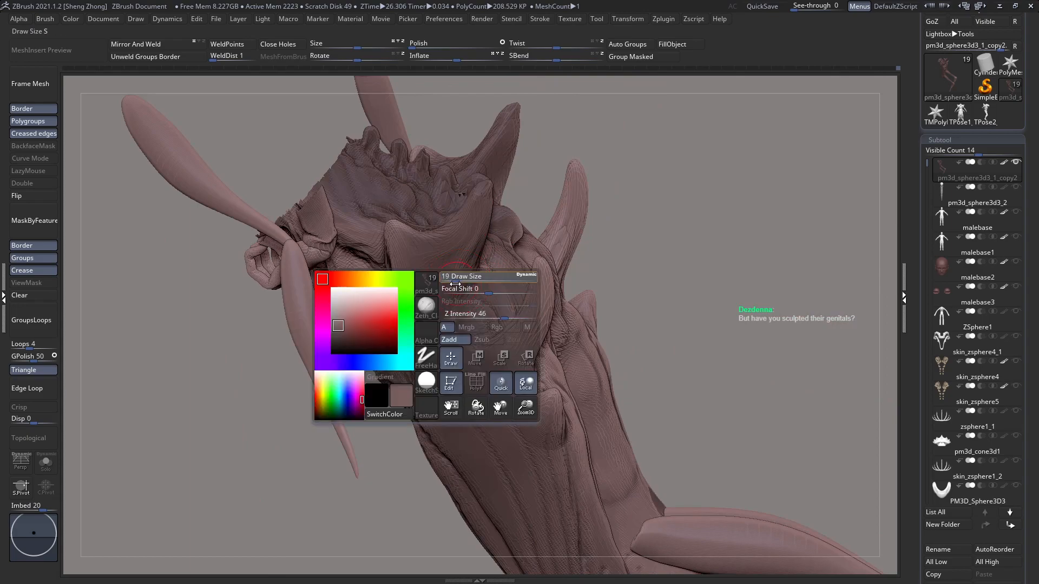
right_drag(454, 260, 448, 327)
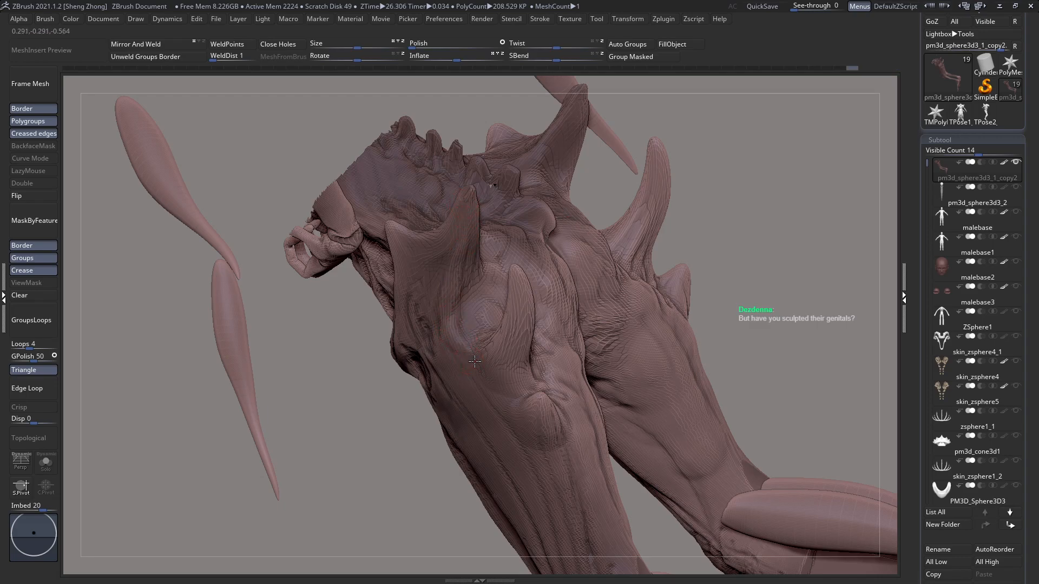
right_drag(474, 362, 522, 322)
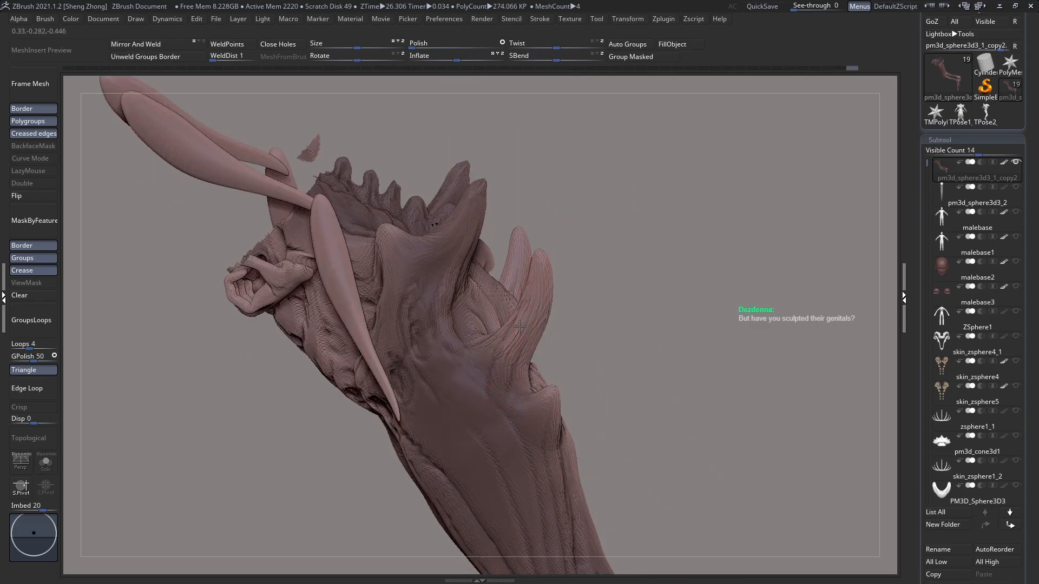
Step: Sculpt muscle strands running from the bases of the hip spikes down across the outer thigh
right_drag(478, 459, 465, 465)
mouse_move(449, 393)
ctrl+right_down()
mouse_move(476, 288)
mouse_move(580, 384)
mouse_move(634, 368)
mouse_move(489, 338)
mouse_move(530, 360)
ctrl+right_up()
drag(590, 294, 610, 284)
drag(546, 313, 475, 359)
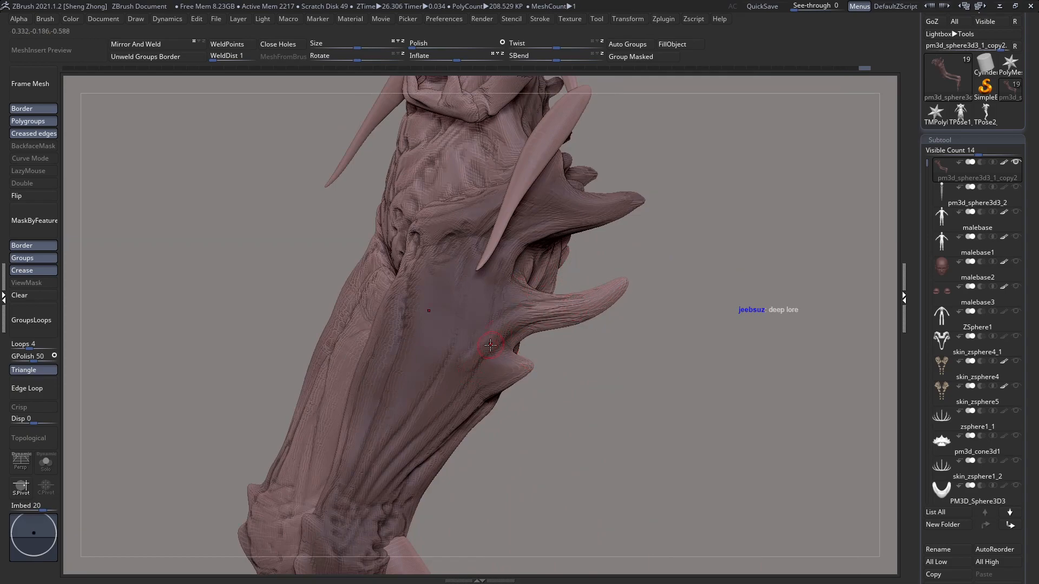
drag(497, 325, 448, 382)
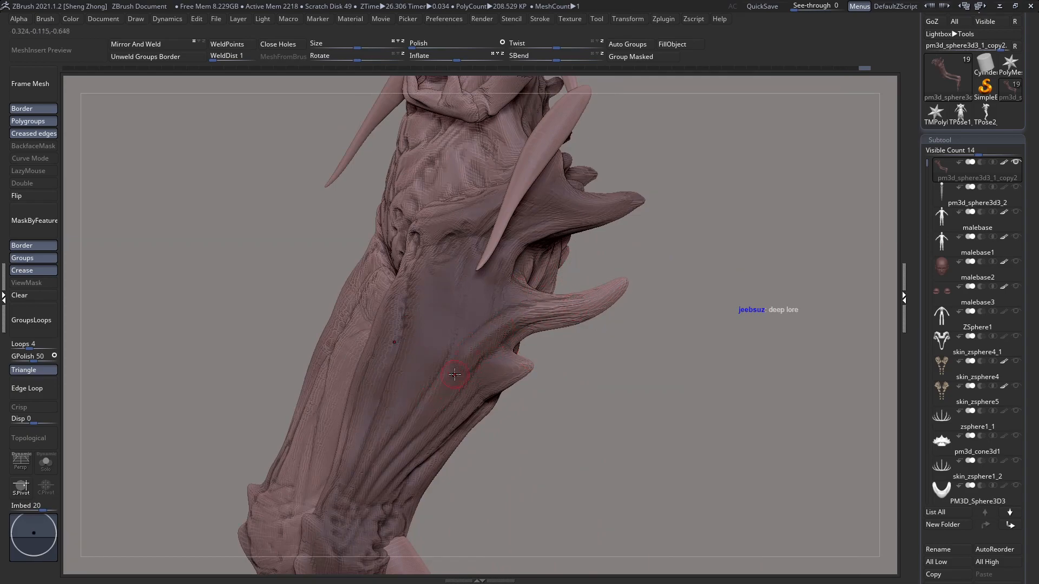
drag(517, 324, 495, 348)
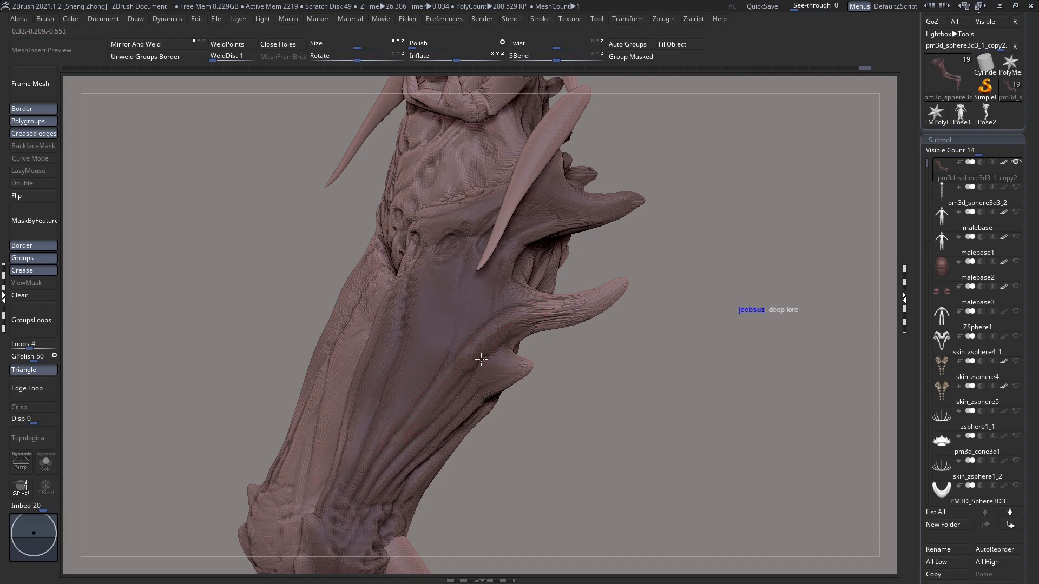
mouse_move(482, 303)
right_down()
mouse_move(465, 305)
mouse_move(513, 305)
mouse_move(503, 262)
right_up()
key(space)
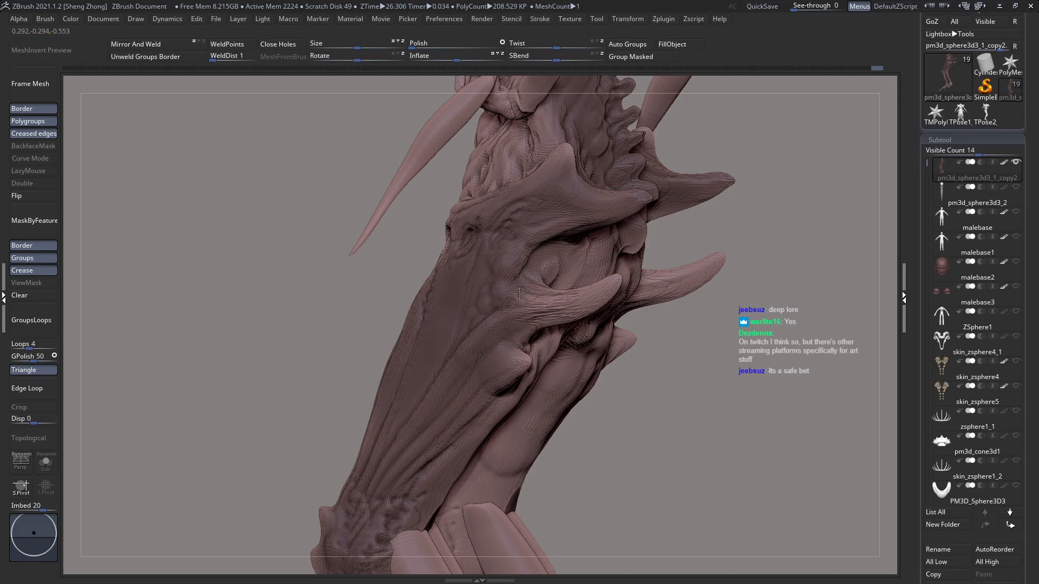
Step: Shape the ridges around the upper hip spike's base and blend them into the lower back
right_drag(490, 331, 531, 254)
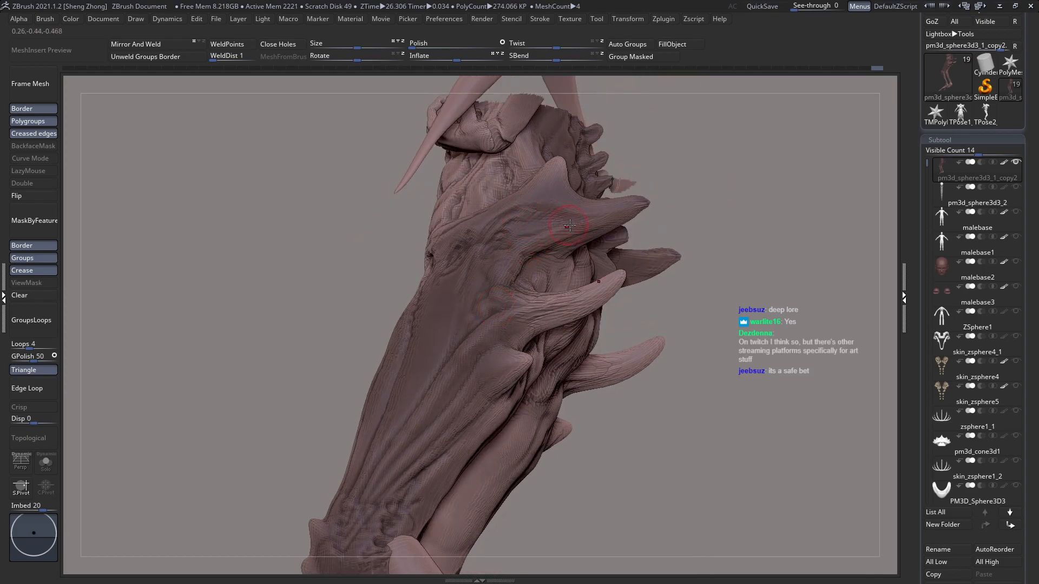
mouse_move(552, 199)
right_down()
mouse_move(554, 217)
mouse_move(602, 221)
right_up()
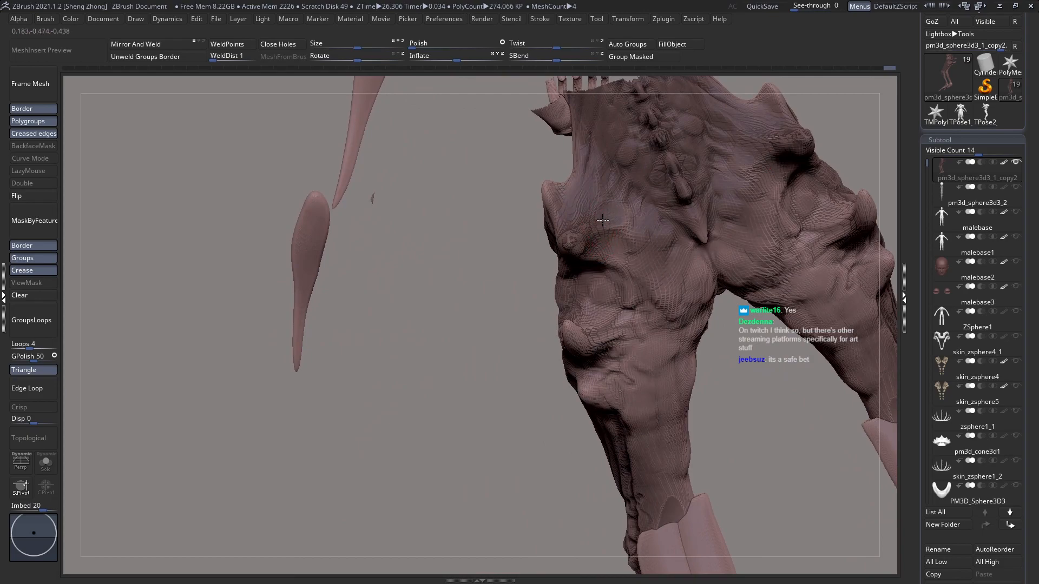
mouse_move(591, 244)
right_down()
mouse_move(540, 324)
mouse_move(558, 337)
mouse_move(534, 261)
right_up()
key(space)
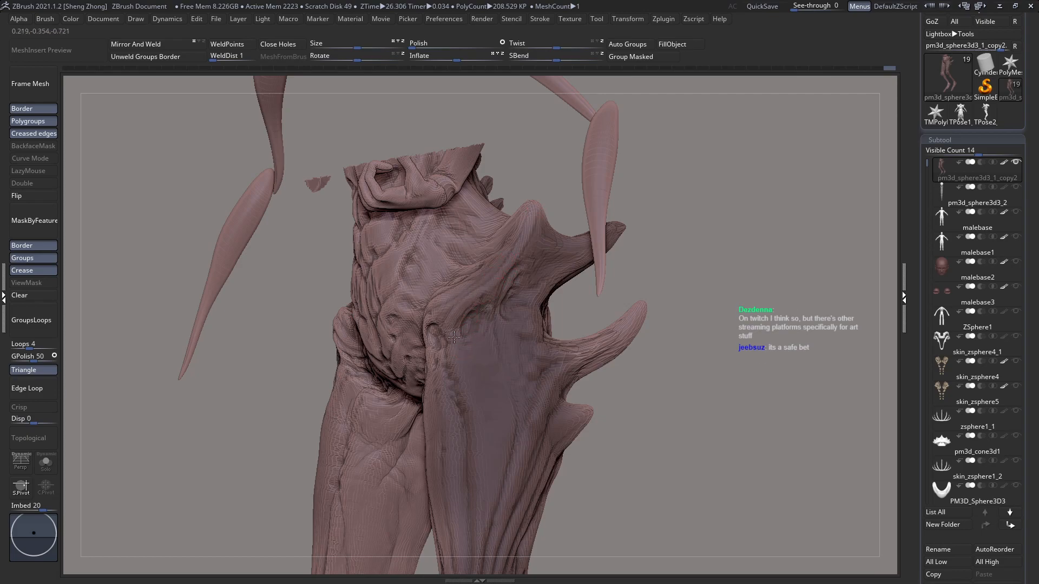
Step: Build up muscle relief on the upper front and outer thigh below the hip crease
right_drag(465, 414, 486, 415)
mouse_move(486, 415)
ctrl+right_down()
mouse_move(463, 375)
mouse_move(460, 414)
mouse_move(420, 421)
ctrl+right_up()
key(space)
click(446, 355)
mouse_move(447, 358)
right_down()
mouse_move(464, 399)
mouse_move(518, 318)
right_up()
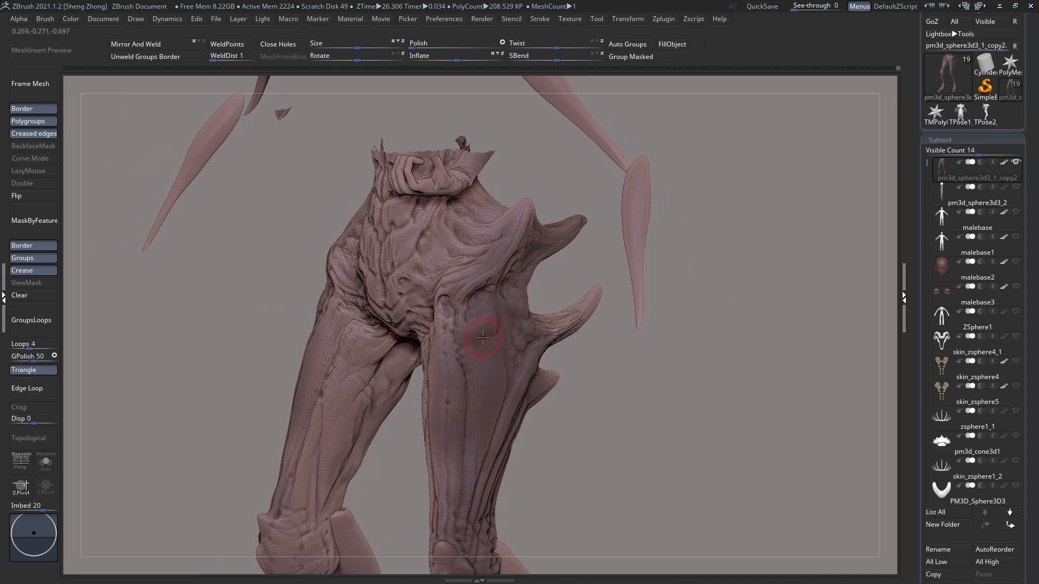
mouse_move(467, 377)
shift+mouse_down()
mouse_move(488, 390)
mouse_move(502, 381)
shift+mouse_up()
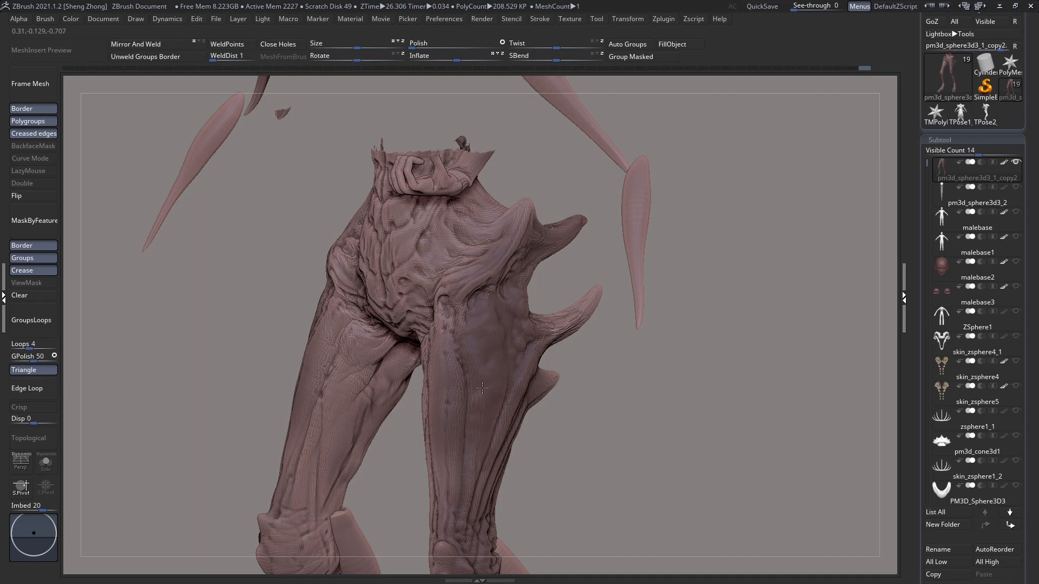
drag(489, 325, 481, 371)
right_drag(480, 371, 466, 368)
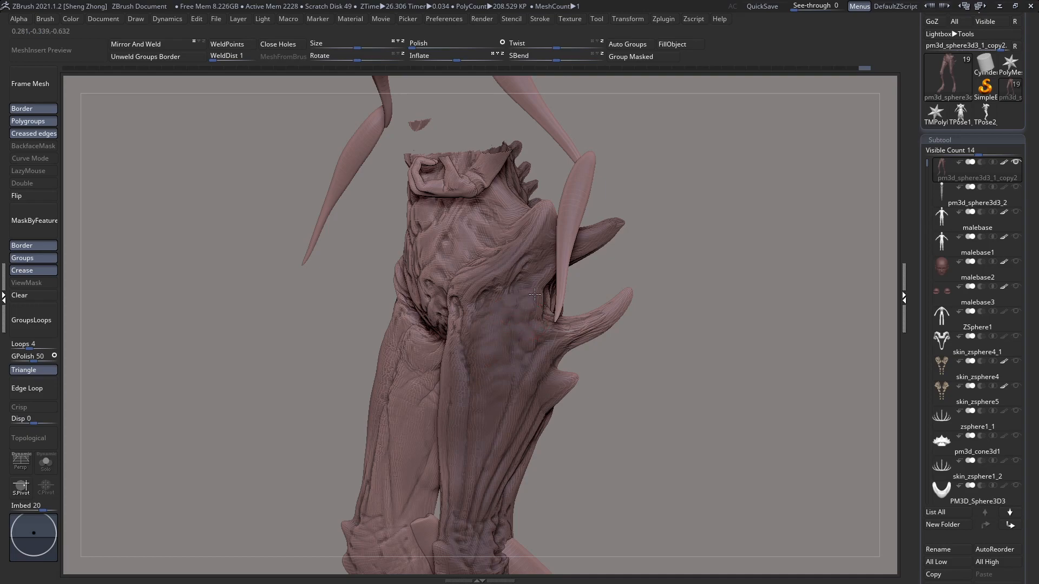
Step: Undo the last stroke below the upper hip spike and rework that hollow with adjusted brush settings
mouse_move(533, 289)
mouse_down()
mouse_move(545, 263)
mouse_move(513, 307)
mouse_move(526, 276)
mouse_up()
key(ctrl+z)
key(space)
click(518, 277)
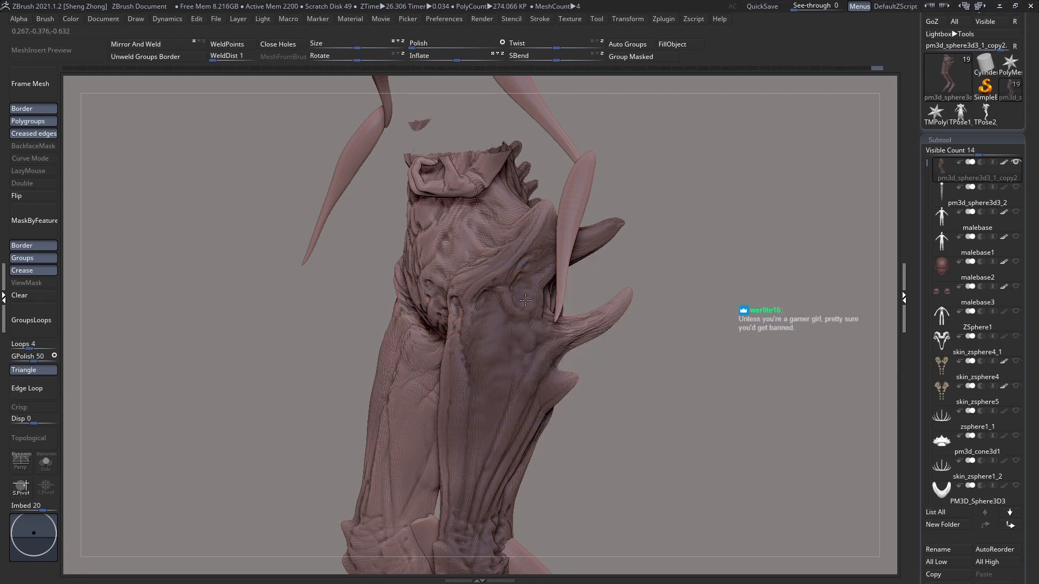
Step: Sculpt bumpy skin folds across the lower back between the spine ridge and the upper hip spike
drag(654, 265, 525, 273)
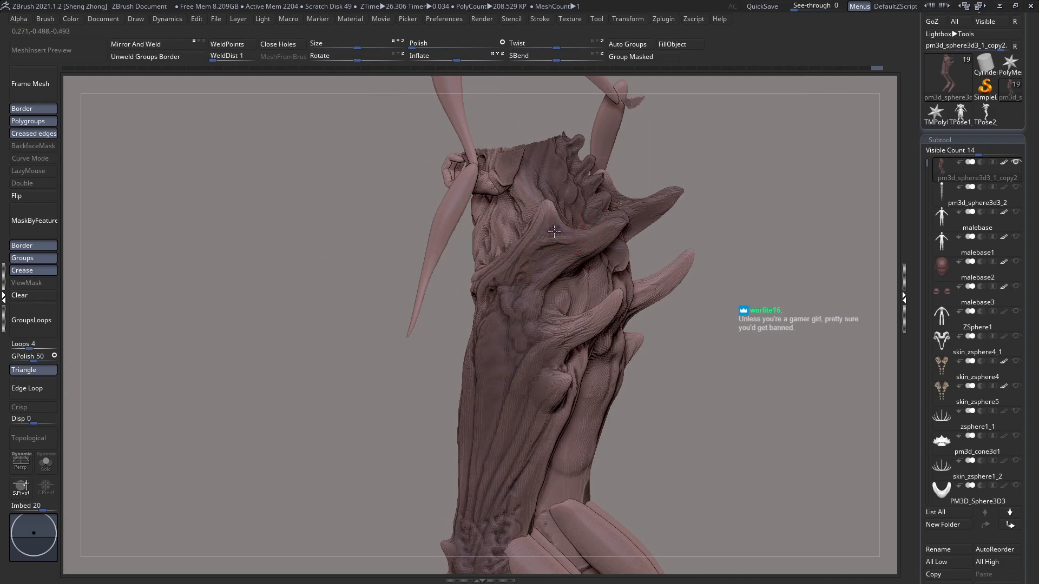
drag(433, 374, 495, 379)
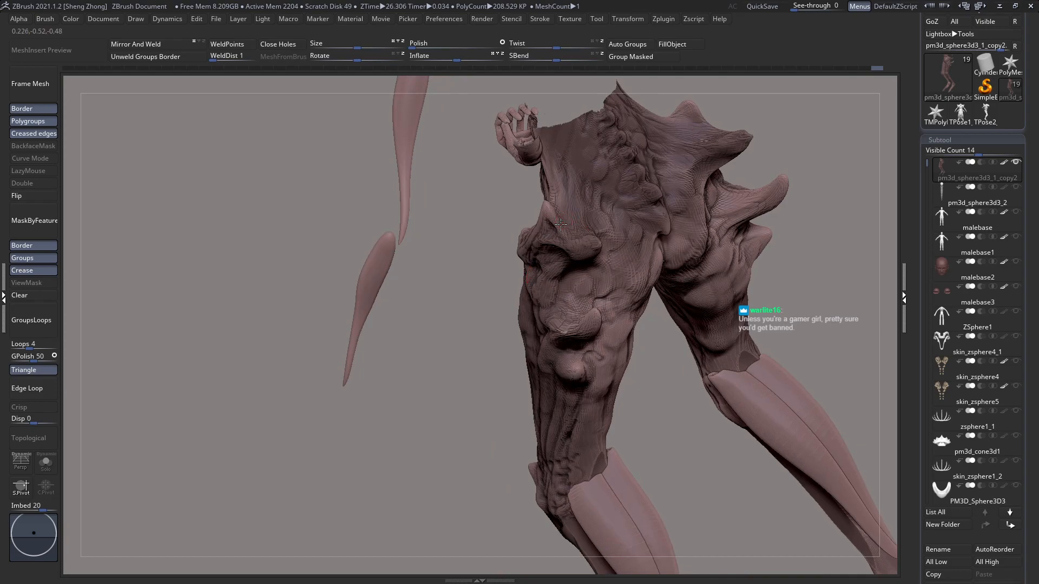
drag(406, 325, 416, 250)
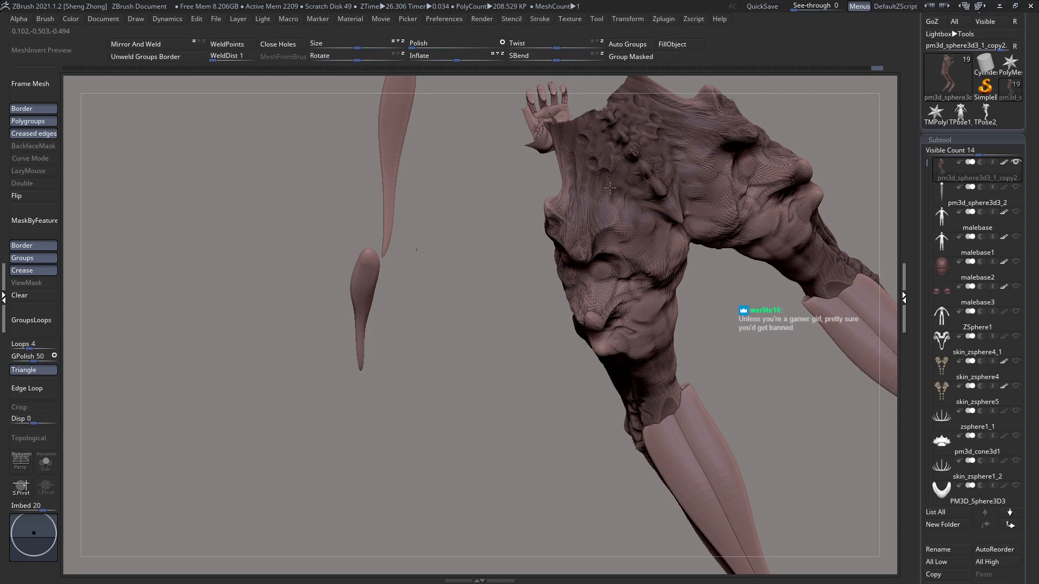
mouse_move(609, 191)
right_down()
mouse_move(630, 235)
mouse_move(609, 172)
right_up()
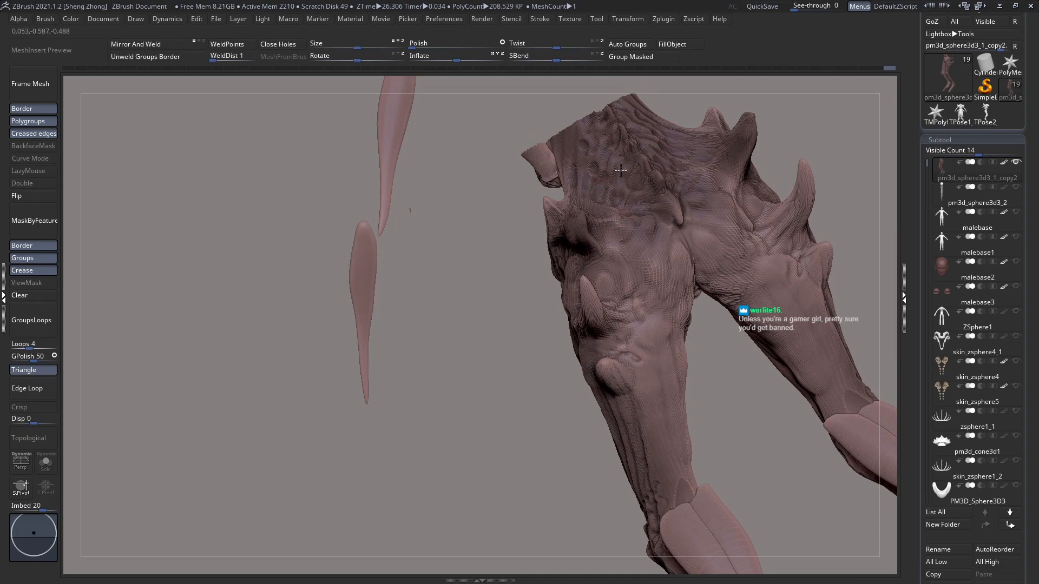
right_drag(641, 219, 663, 256)
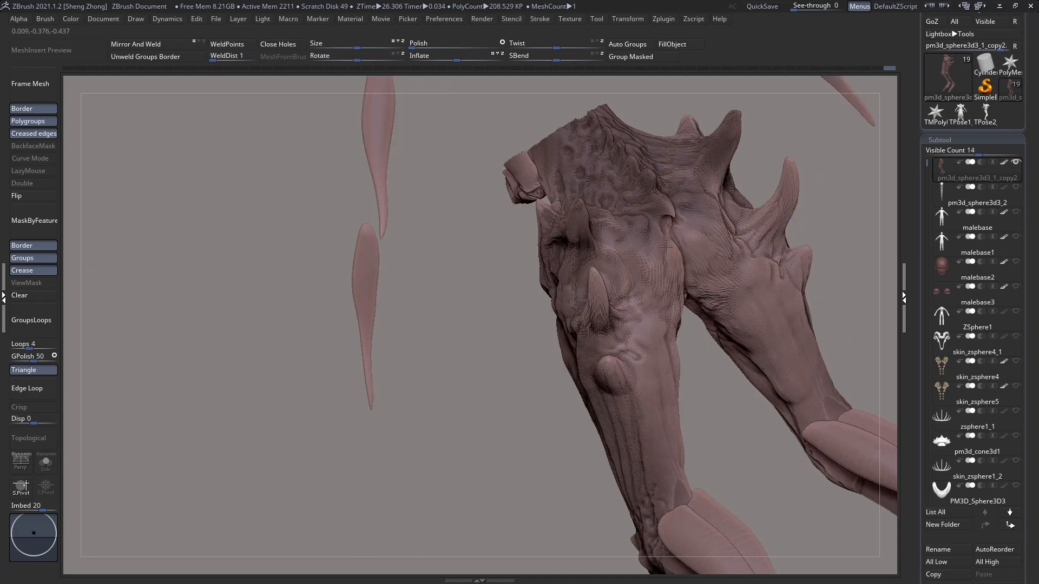
Step: Define the buttock's folds beside the tailbone and carry them down into the back of the thigh
right_drag(667, 236, 665, 267)
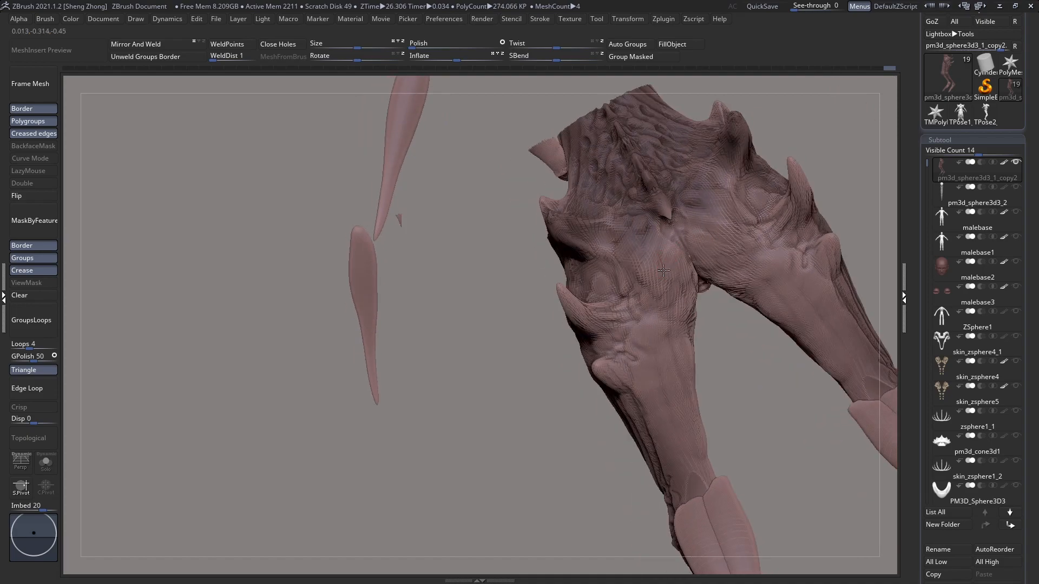
right_drag(644, 314, 698, 197)
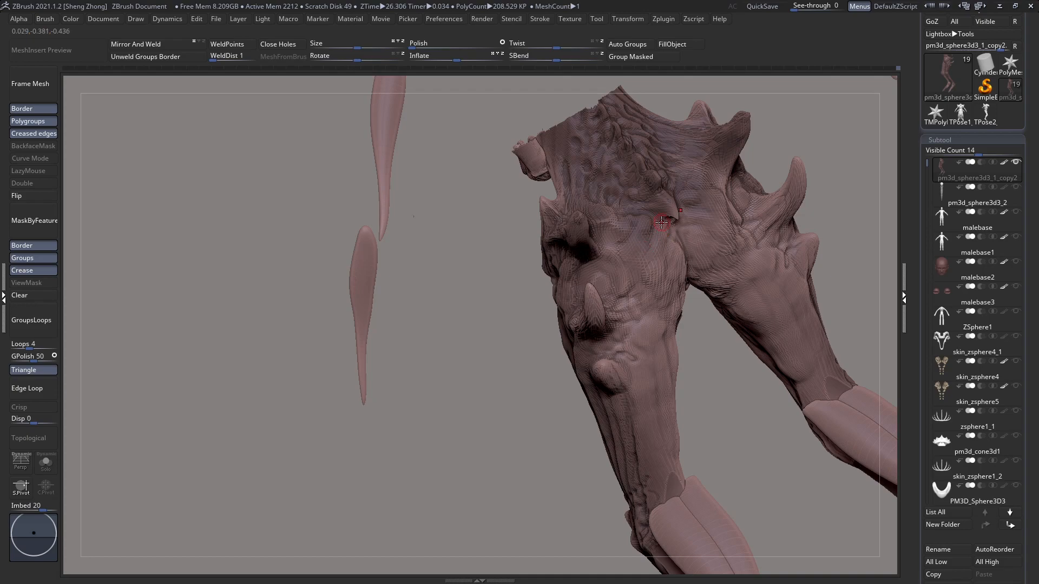
right_drag(637, 301, 644, 276)
key(space)
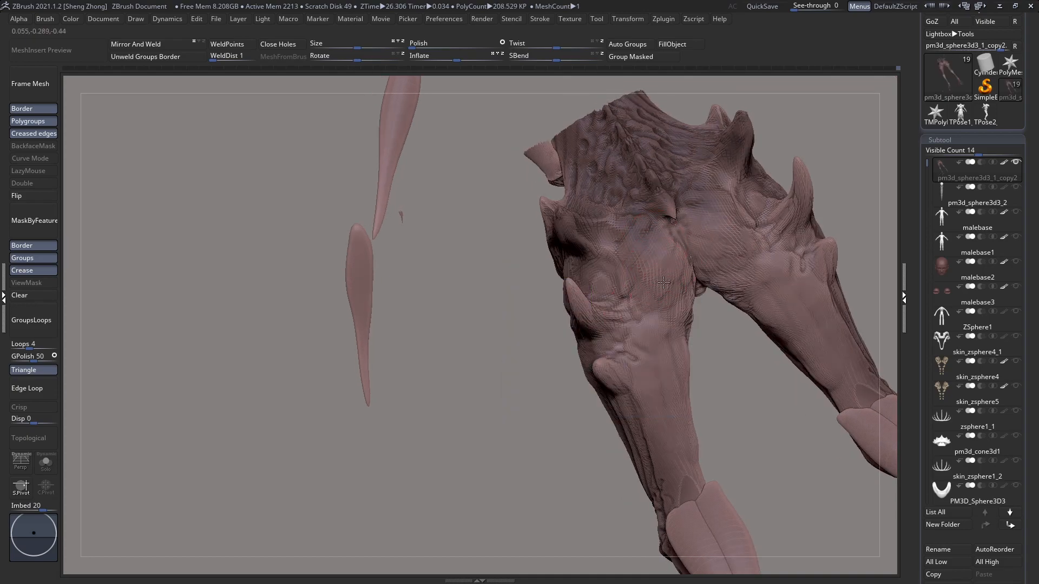
right_drag(660, 325, 695, 325)
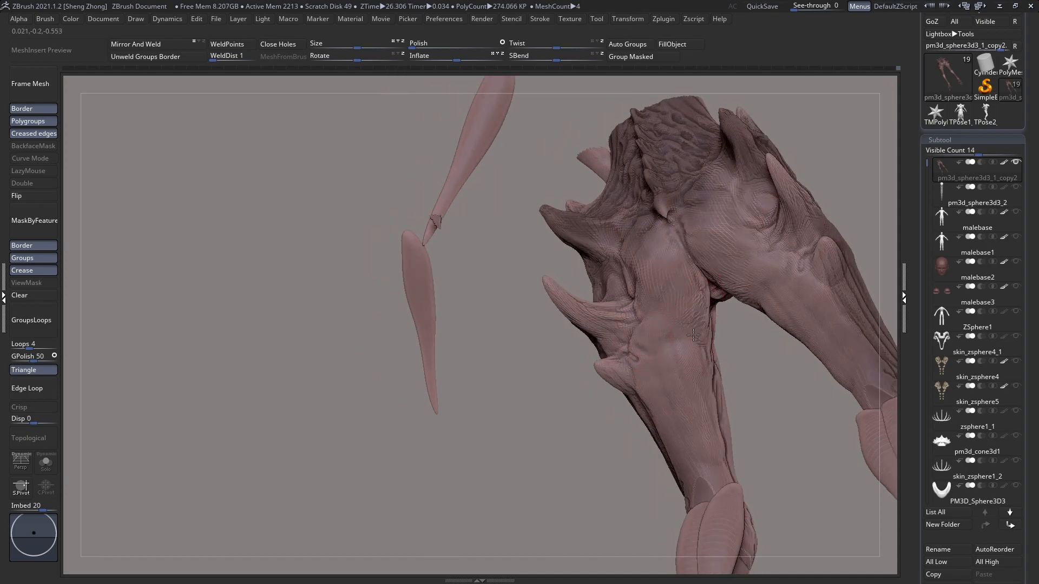
right_drag(674, 373, 684, 400)
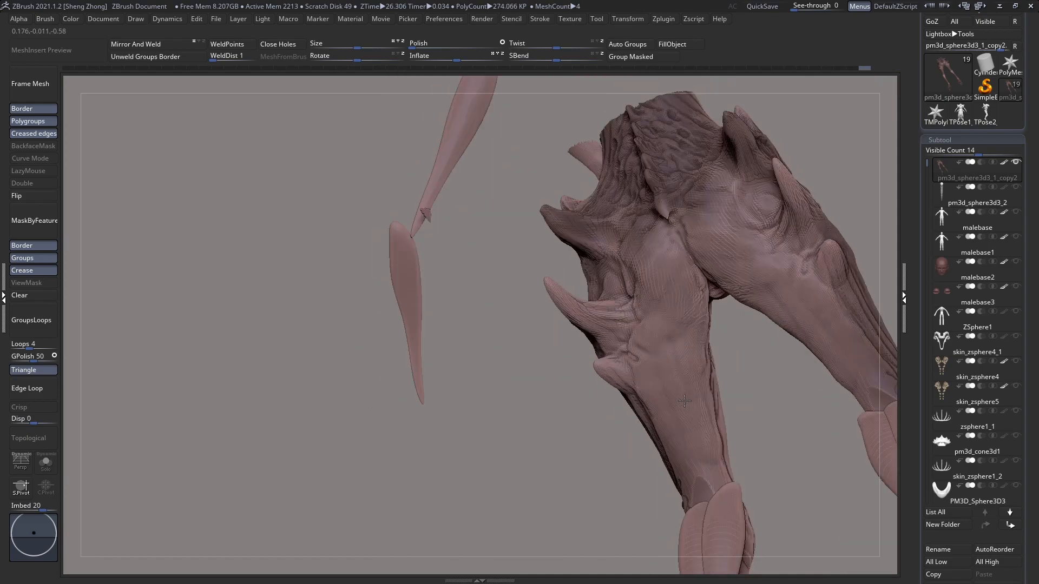
Step: Enlarge the brush and refine the buttock's volume between the tailbone and the middle hip spike
right_drag(688, 283, 670, 244)
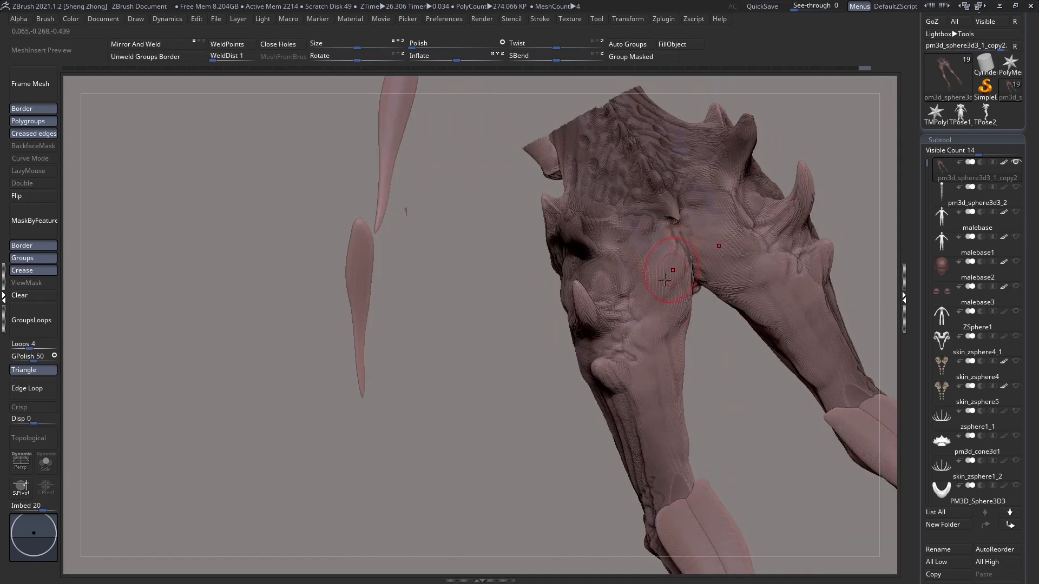
key(space)
drag(661, 258, 672, 258)
right_drag(636, 234, 648, 255)
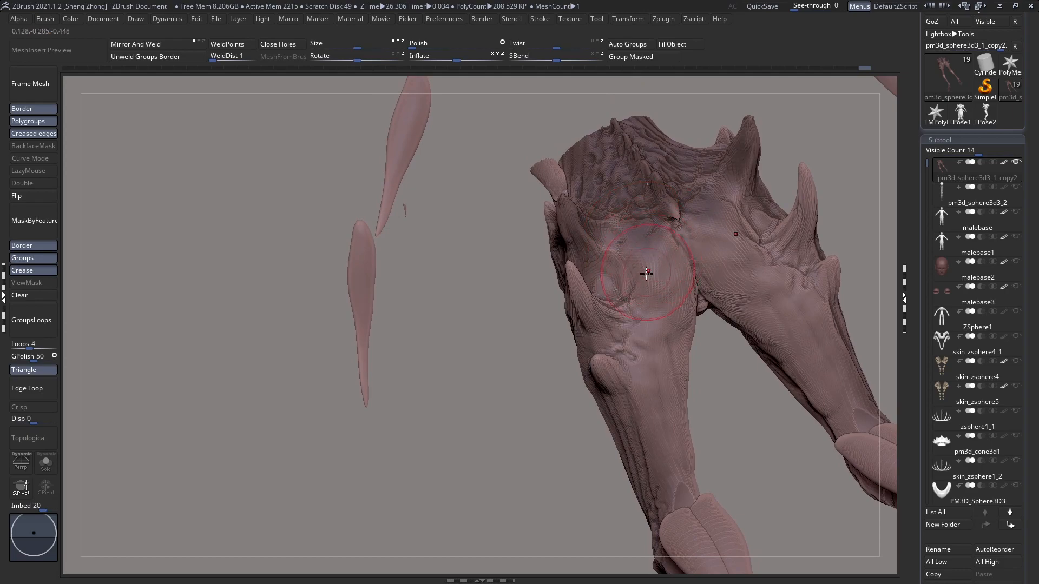
right_drag(655, 313, 678, 331)
Step: Refine the crotch and upper inner thigh surfaces from the front of the body
mouse_move(701, 373)
right_down()
mouse_move(655, 419)
mouse_move(622, 359)
mouse_move(612, 370)
mouse_move(654, 328)
mouse_move(606, 317)
right_up()
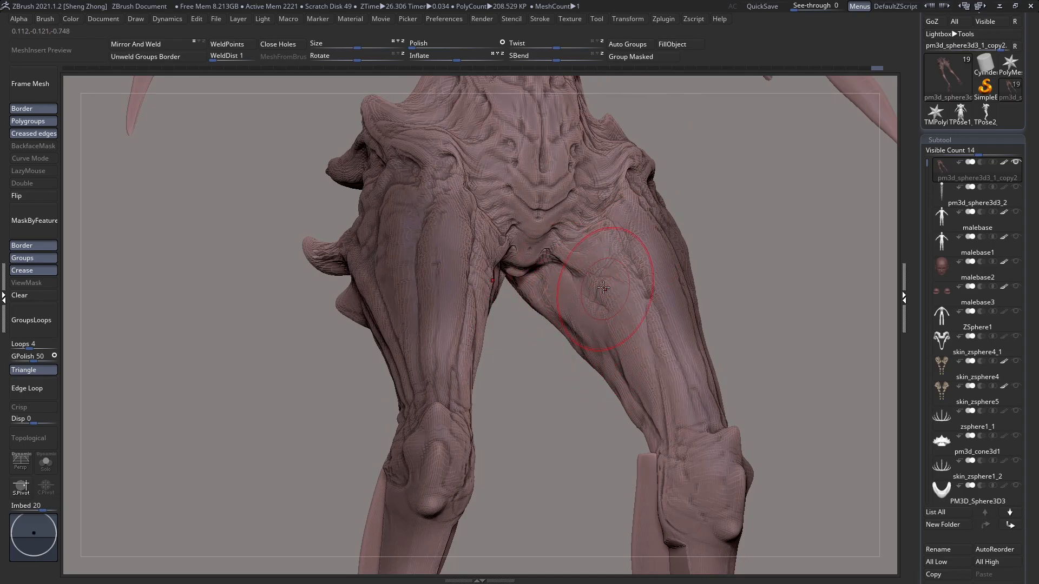
mouse_move(622, 320)
right_down()
mouse_move(603, 329)
mouse_move(569, 289)
mouse_move(545, 331)
right_up()
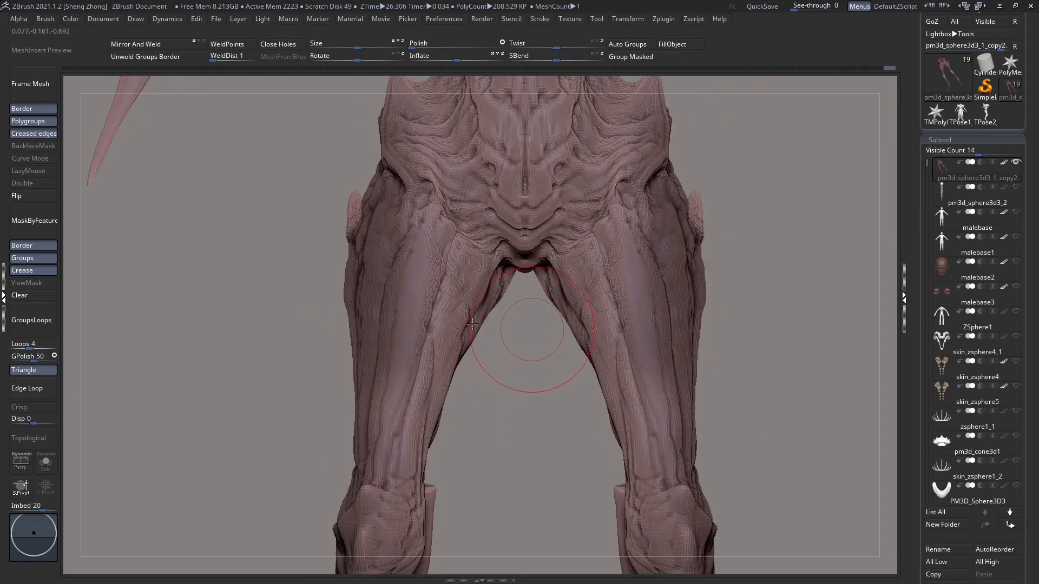
alt+right_drag(590, 405, 523, 331)
ctrl+right_drag(508, 262, 519, 295)
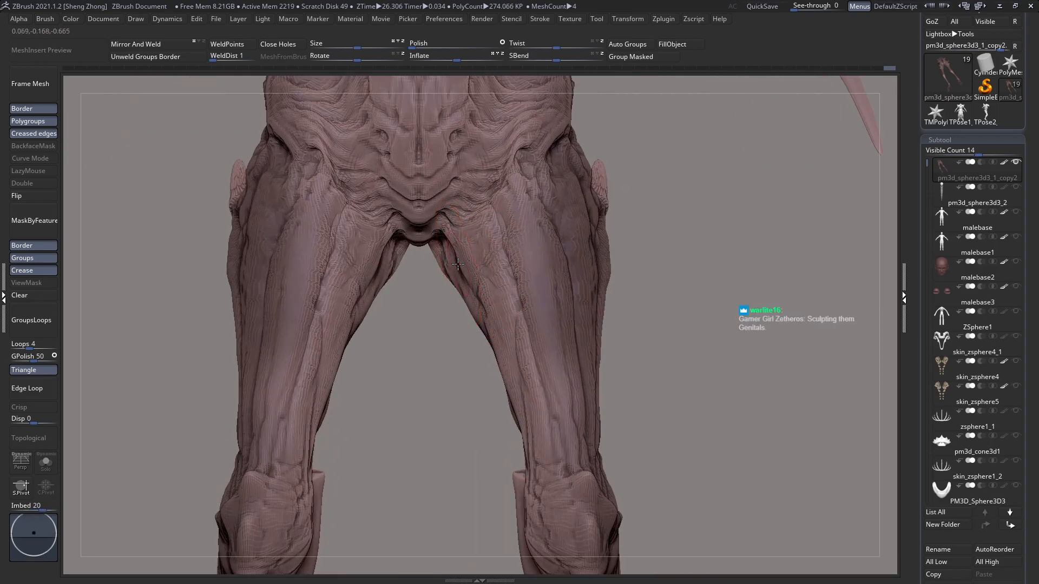
Step: Switch to the Move brush, resize it and adjust the outline of the upper thighs and hips
key(space)
key(b)
key(m)
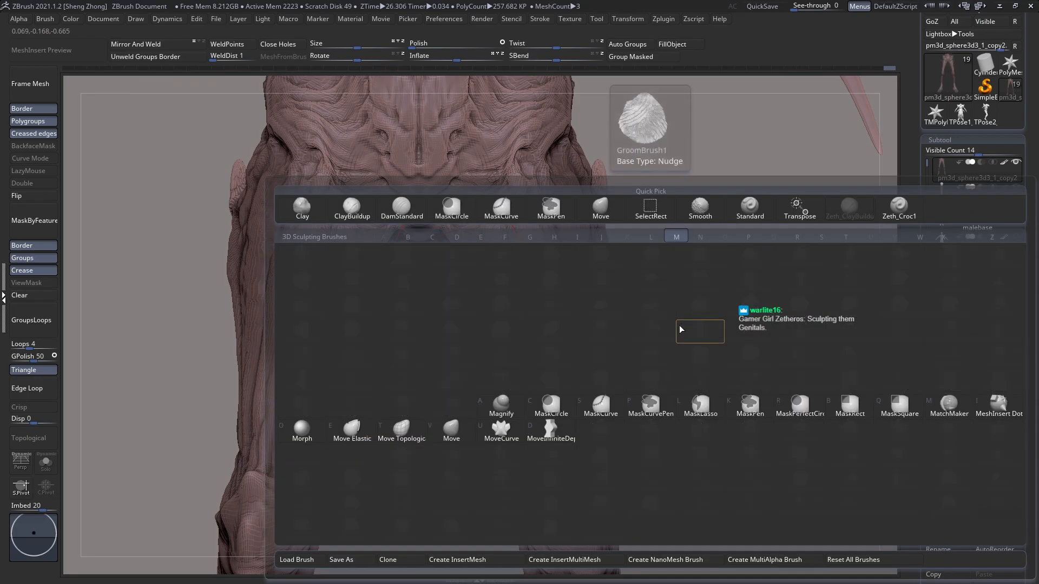
key(v)
ctrl+right_drag(537, 303, 511, 287)
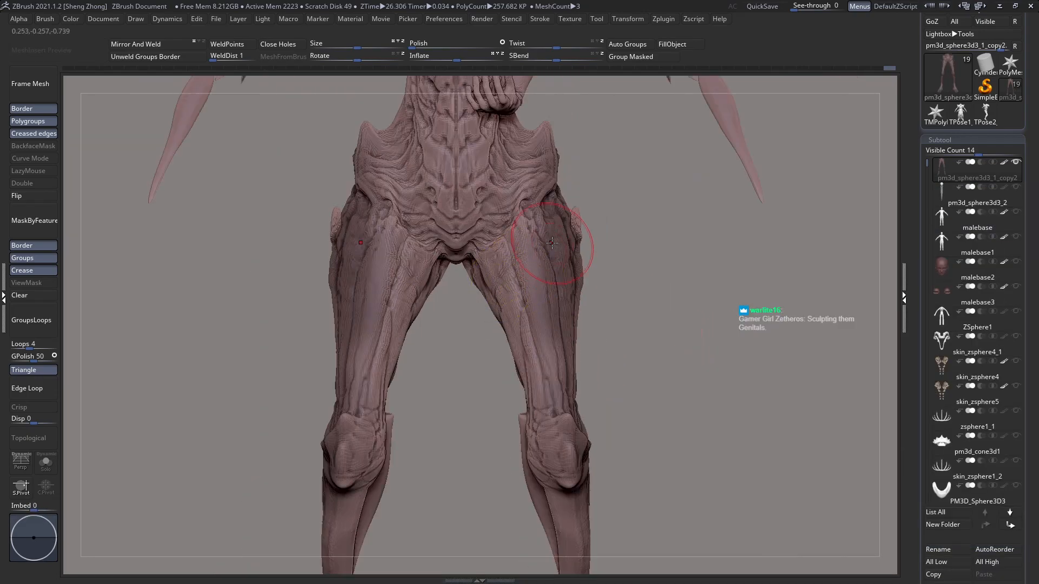
key(space)
drag(551, 244, 561, 245)
Step: Unhide the full body and reshape the silhouette of the thighs with the Move brush
click(691, 290)
alt+right_drag(588, 271, 583, 335)
ctrl+right_drag(583, 336, 461, 271)
alt+right_drag(528, 323, 542, 292)
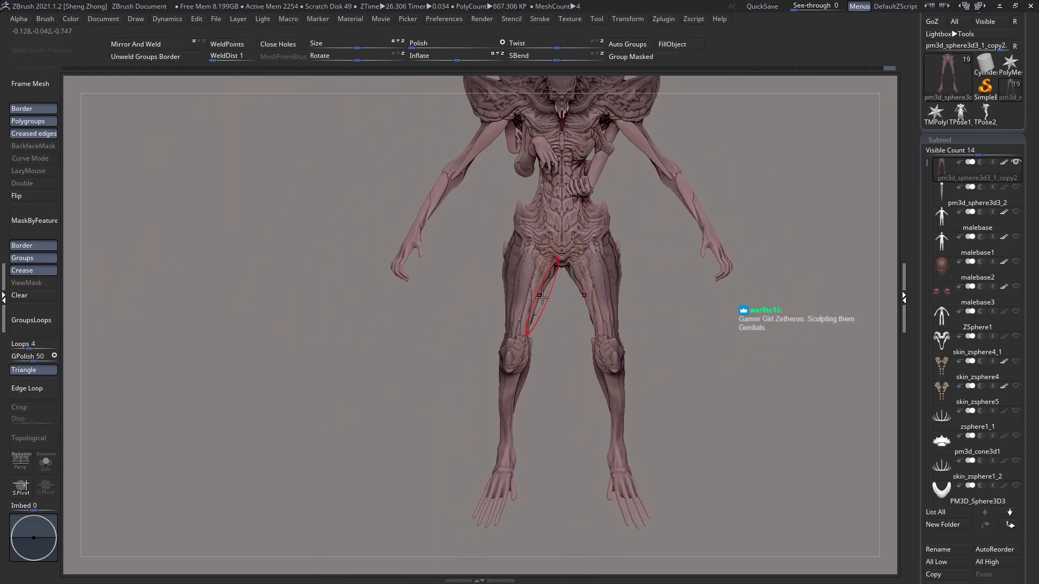
scroll(926, 349, down, 1)
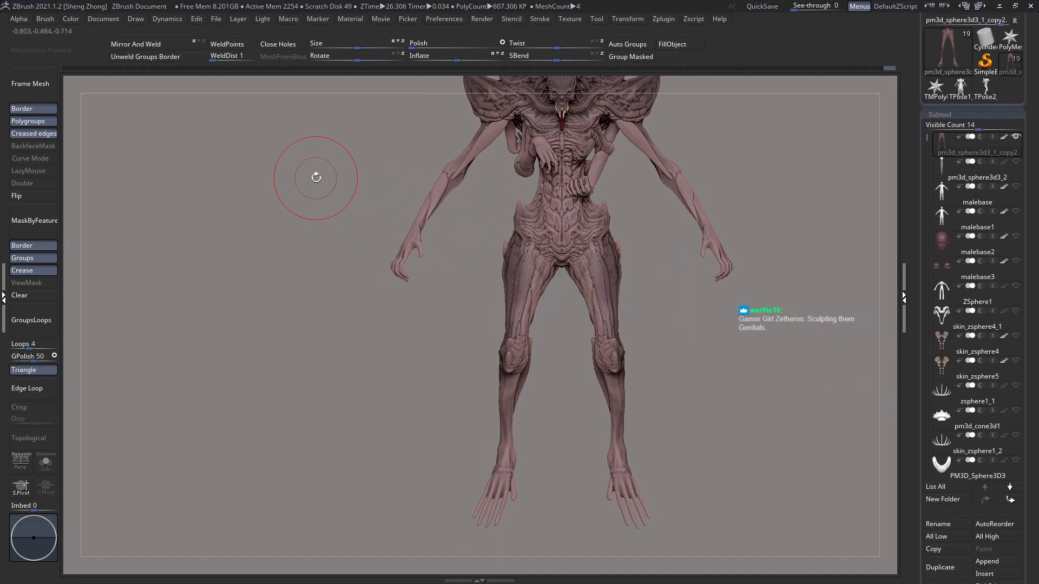
key(comma)
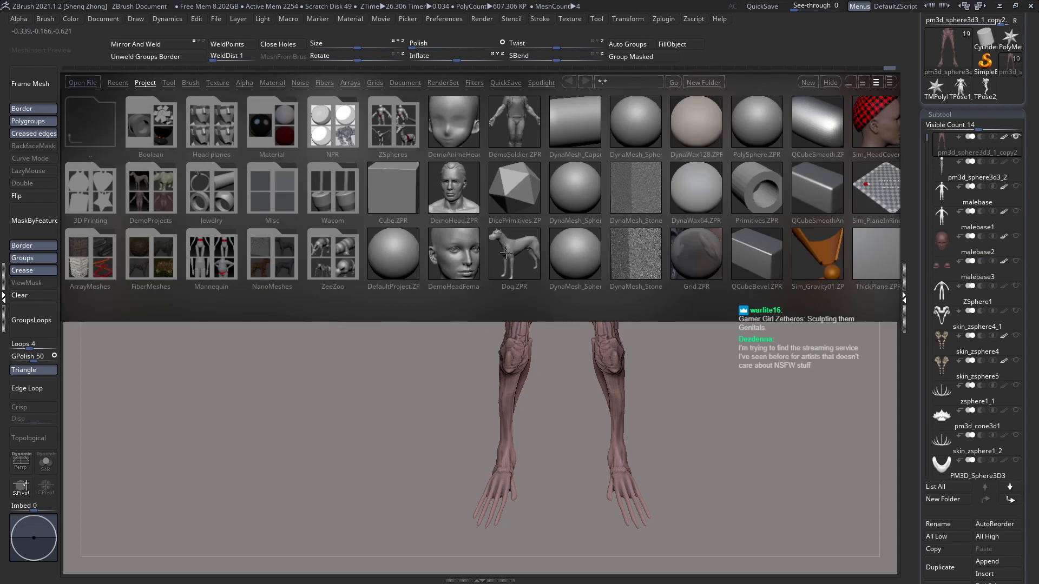
drag(1024, 295, 1017, 401)
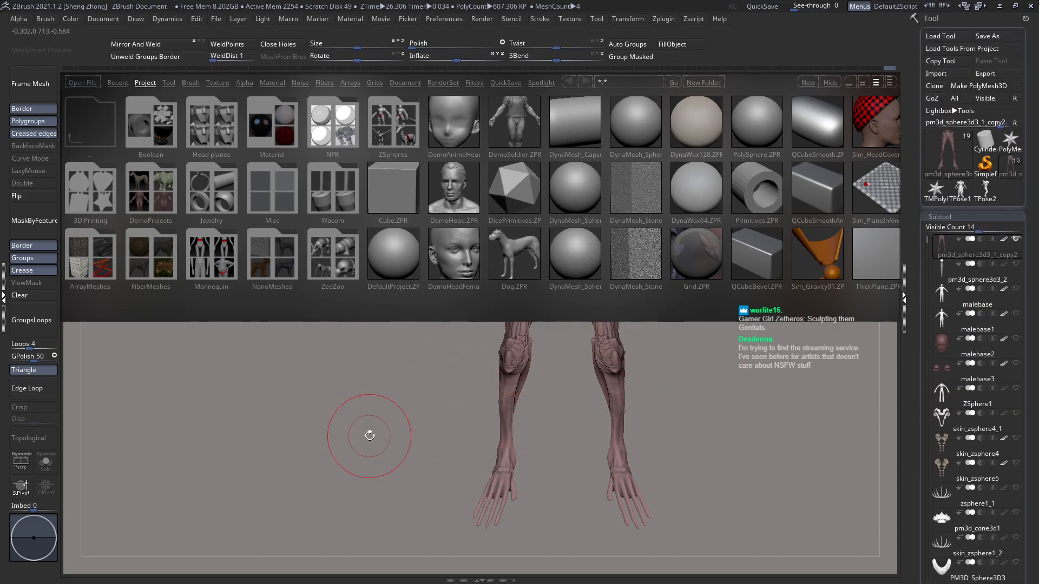
key(comma)
Step: Reshape the hips and upper thighs from the front with the Move brush
key(f)
drag(501, 335, 438, 342)
ctrl+right_drag(471, 320, 602, 320)
drag(609, 323, 503, 324)
drag(675, 302, 480, 270)
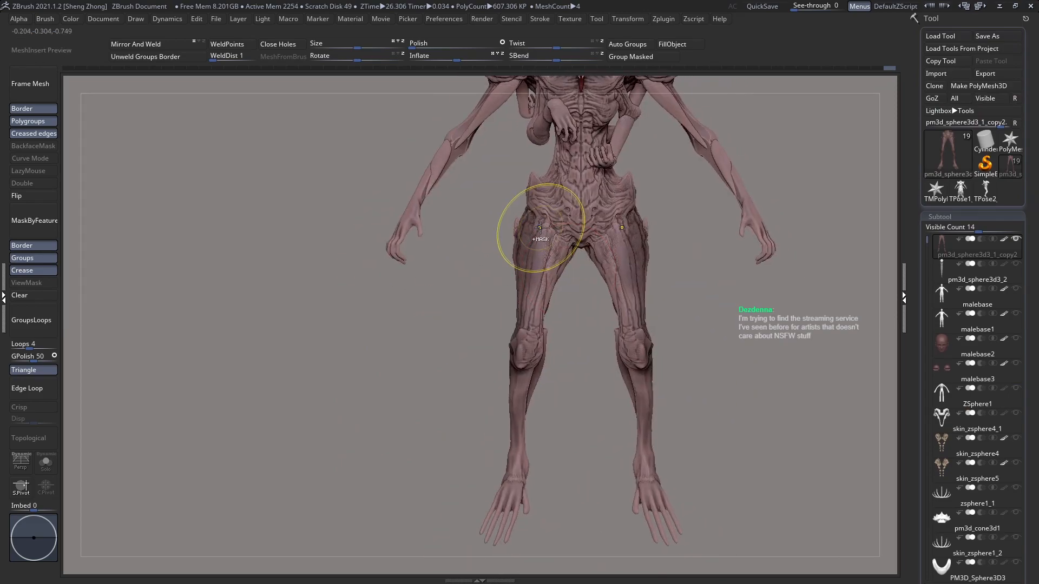
ctrl+right_drag(540, 228, 545, 290)
ctrl+right_drag(545, 190, 548, 225)
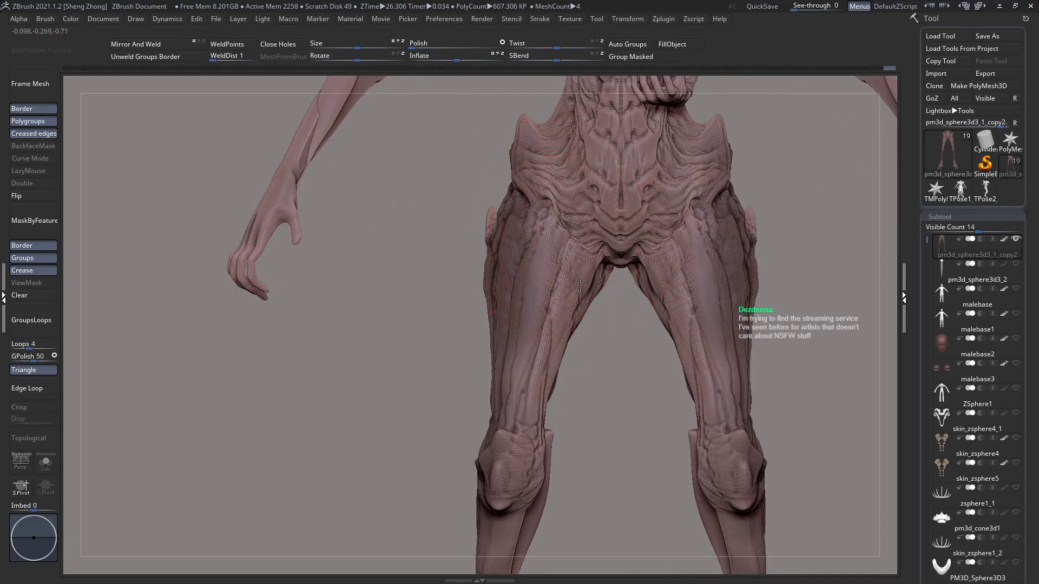
Step: Reduce the Move brush's size to 10 and adjust the forms where the thighs meet the pelvis
alt+right_drag(580, 280, 579, 330)
key(space)
drag(563, 244, 545, 244)
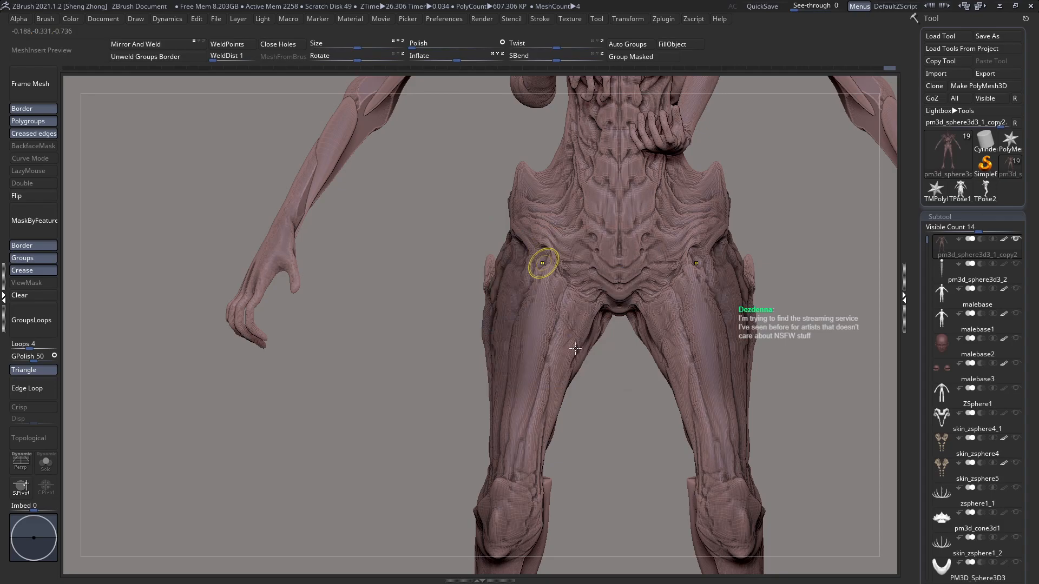
ctrl+right_drag(573, 344, 557, 278)
key(space)
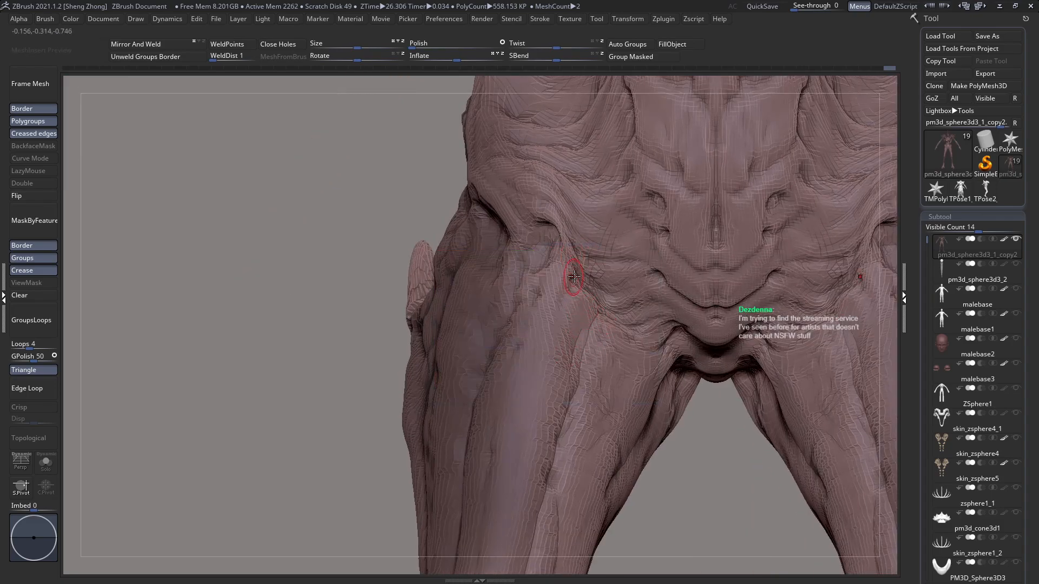
Step: Switch from the Move brush to a sculpting brush and refine the folds between the hip and groin
key(space)
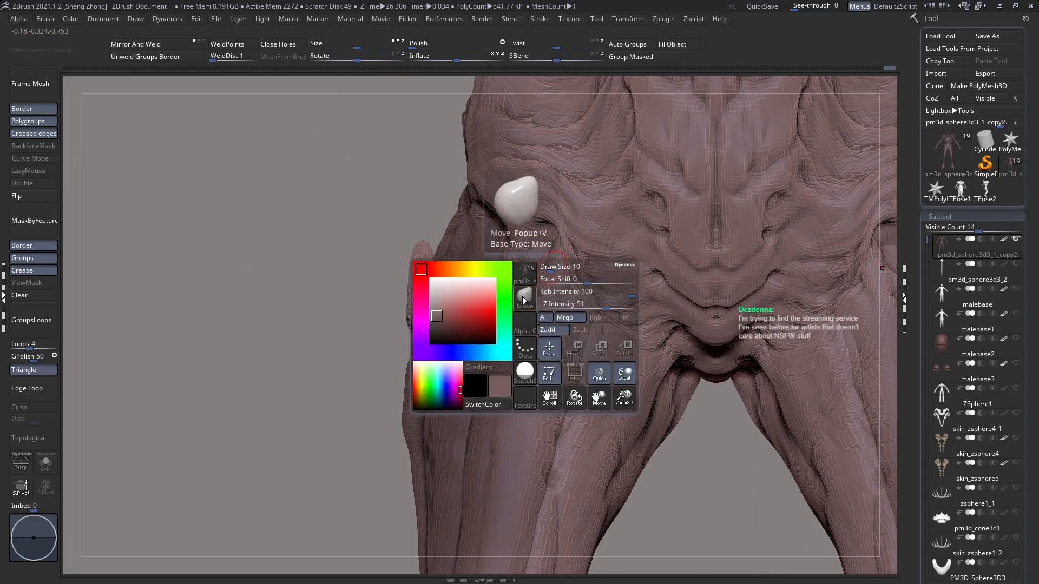
click(522, 300)
key(z)
key(c)
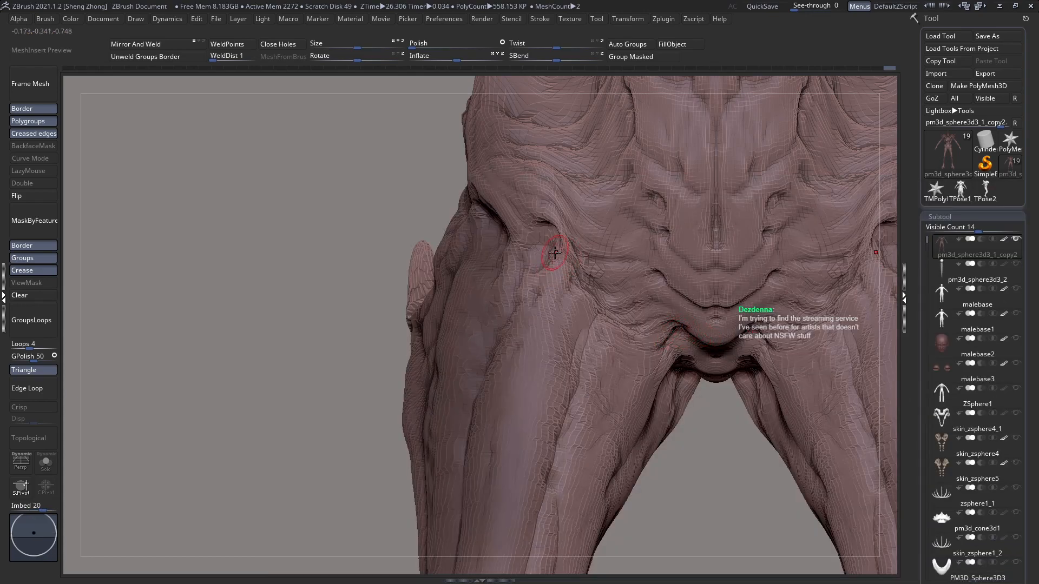
drag(564, 255, 562, 262)
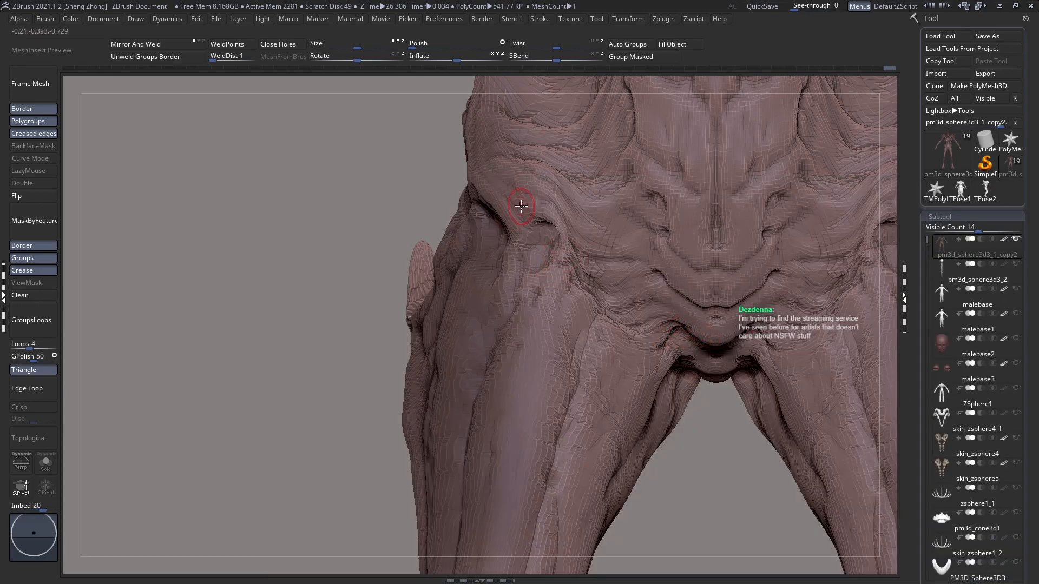
key(space)
mouse_move(523, 206)
mouse_down()
mouse_move(575, 213)
mouse_move(563, 200)
mouse_move(578, 212)
mouse_move(571, 192)
mouse_move(704, 267)
mouse_move(698, 190)
mouse_move(681, 160)
mouse_move(653, 141)
mouse_move(609, 251)
mouse_move(587, 272)
mouse_move(577, 239)
mouse_up()
key(space)
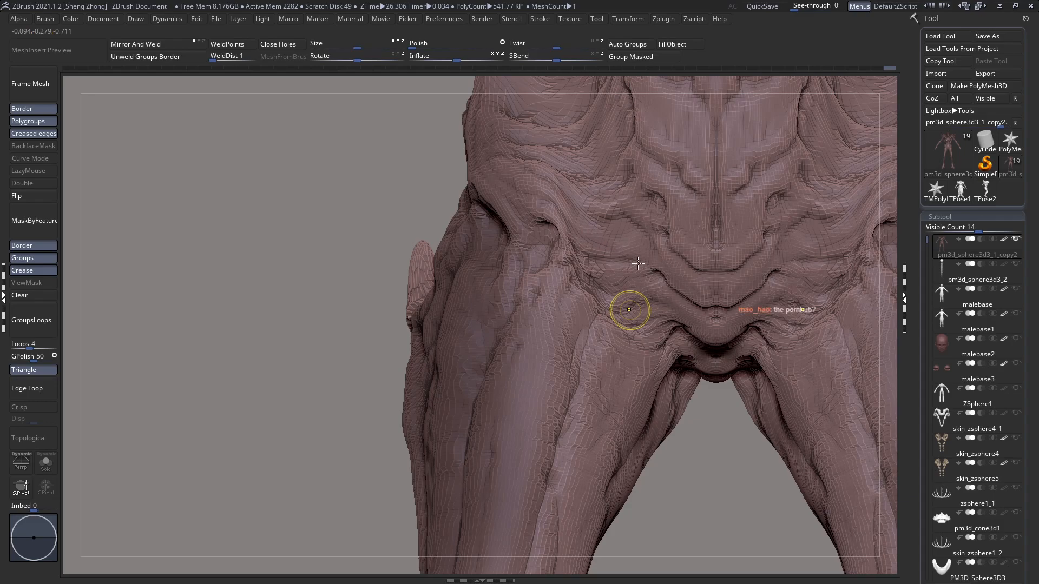
ctrl+right_drag(633, 307, 589, 196)
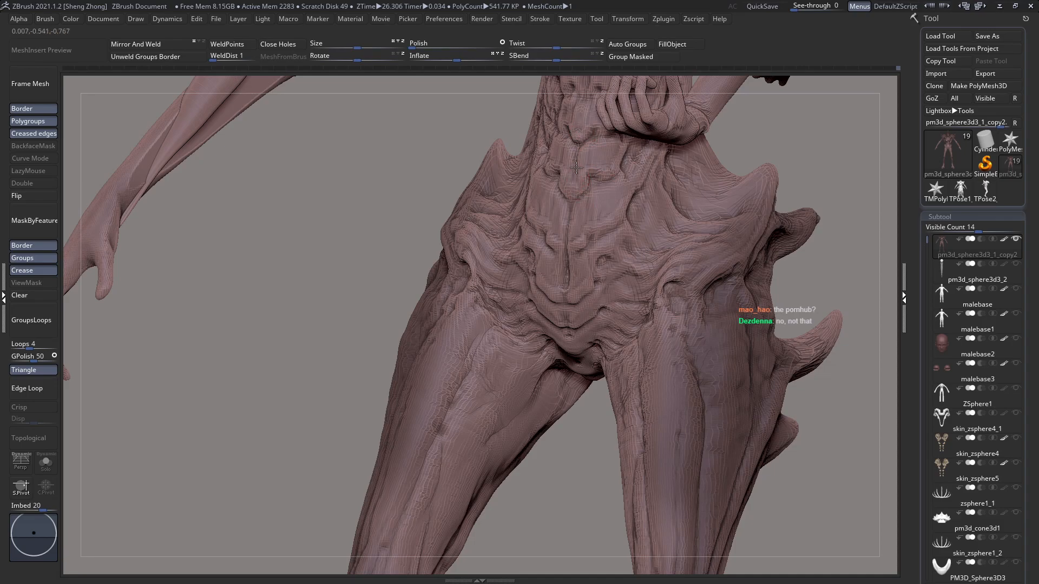
Step: Sculpt skin folds across the lower abdomen between the central plates and the hip
right_drag(566, 270, 569, 278)
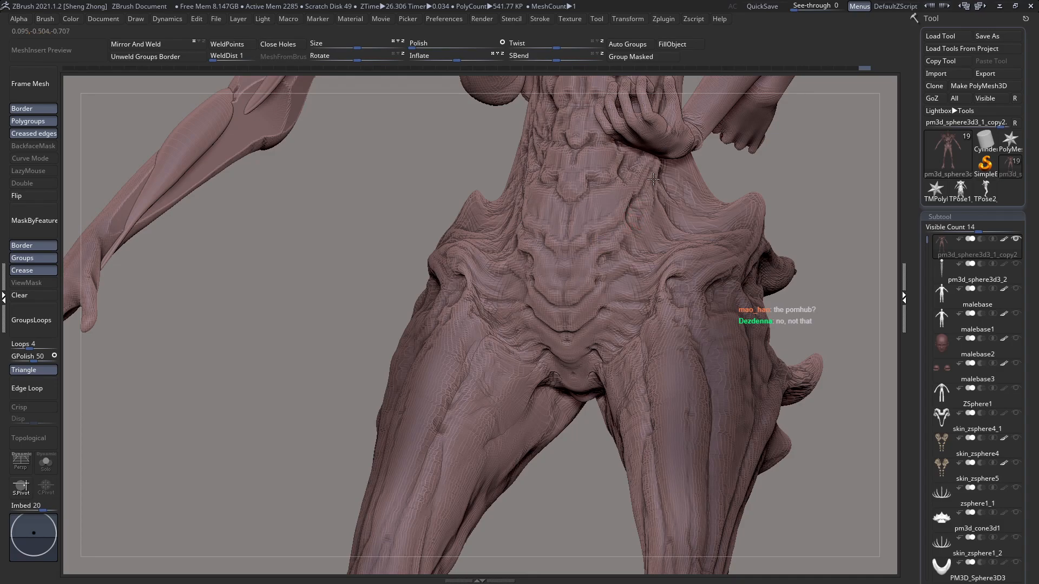
right_drag(656, 261, 643, 230)
right_drag(591, 340, 661, 274)
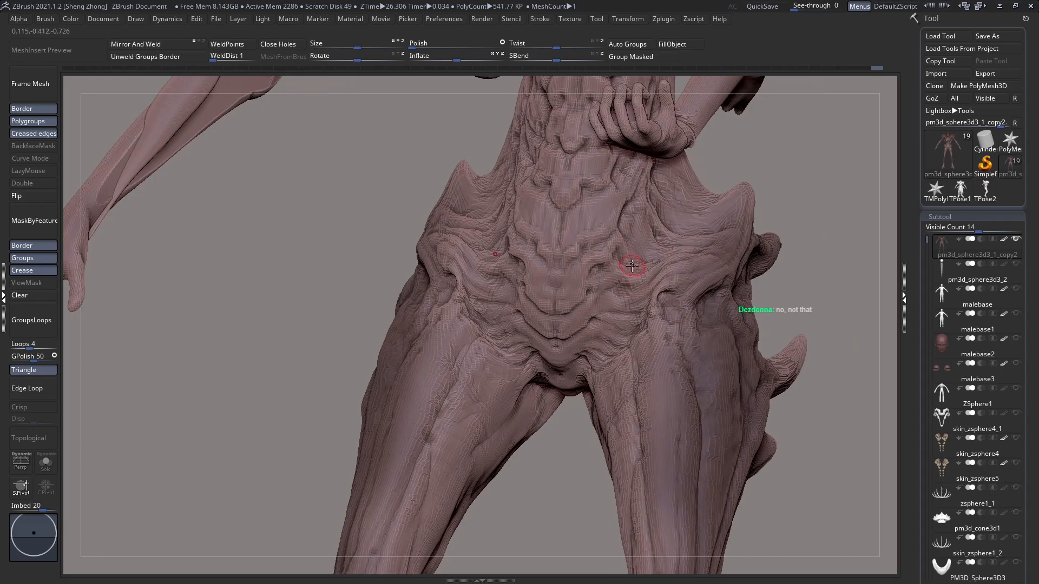
right_drag(635, 282, 654, 255)
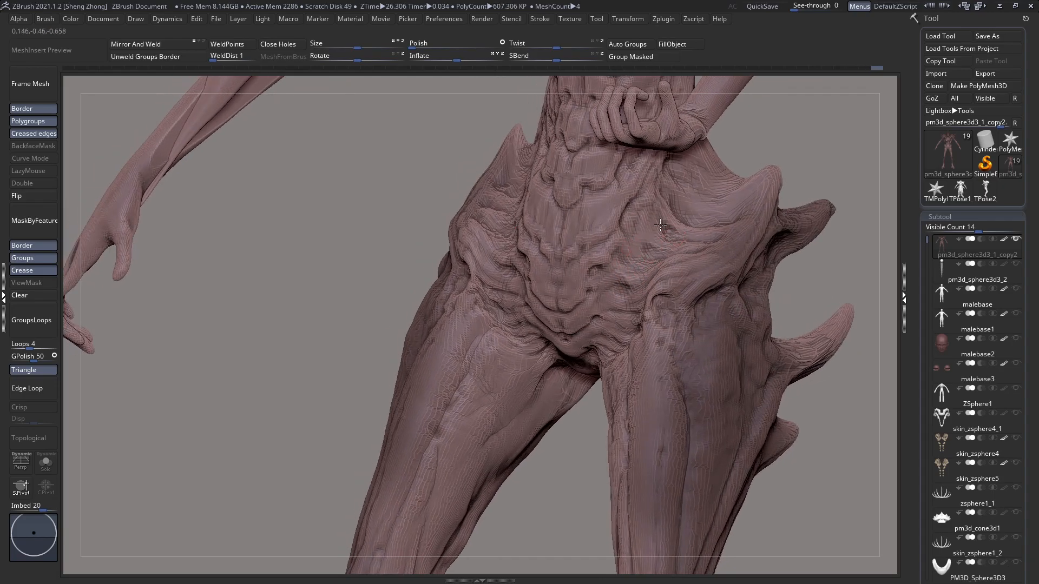
Step: Extend the folds from the waist towards the front hip spike
right_drag(671, 217, 695, 208)
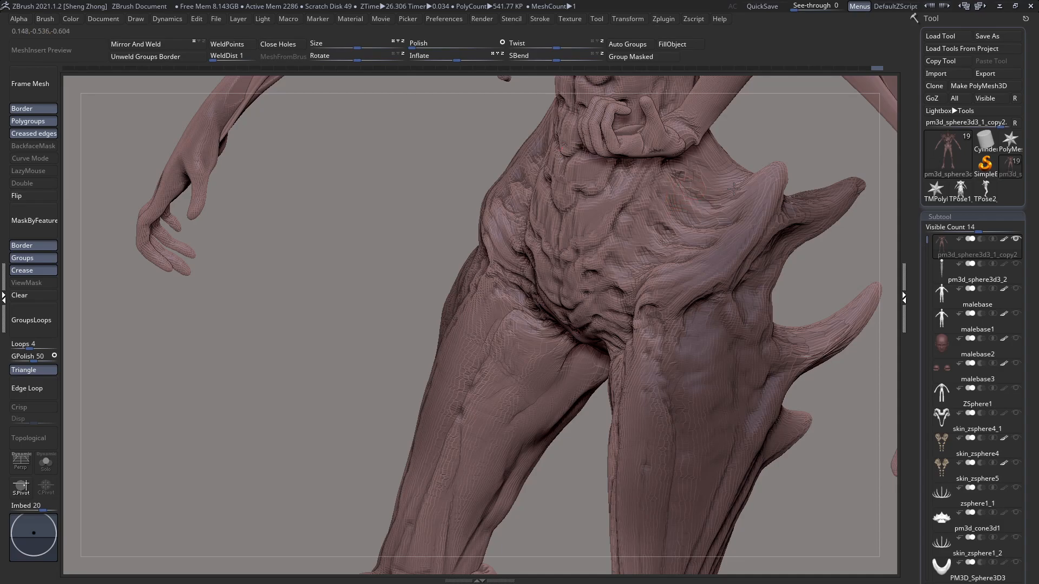
right_drag(691, 178, 677, 172)
drag(680, 168, 694, 167)
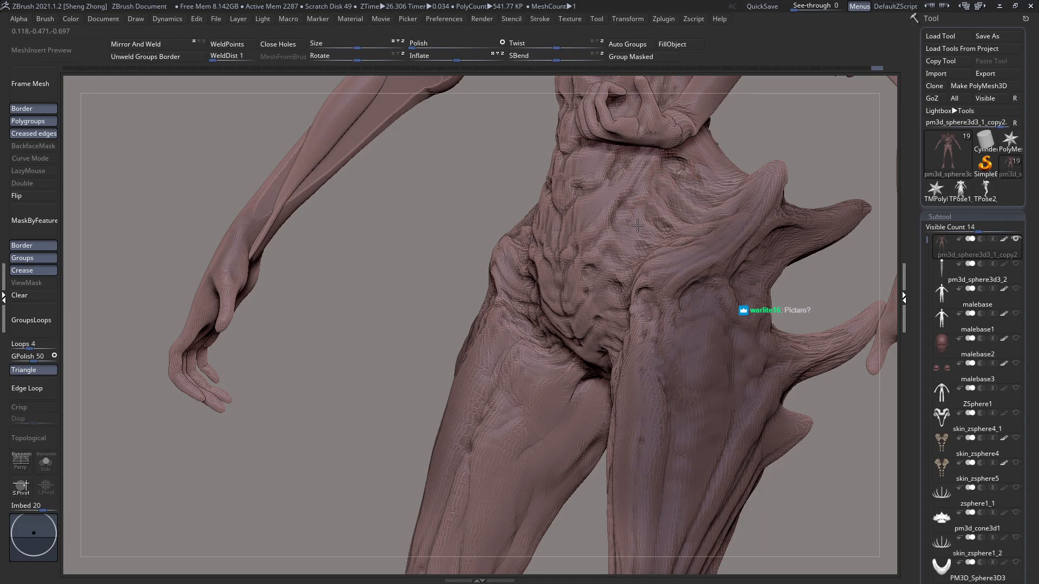
Step: Carve pits and branching ridges along the side of the central abdominal plates
right_drag(634, 248, 642, 275)
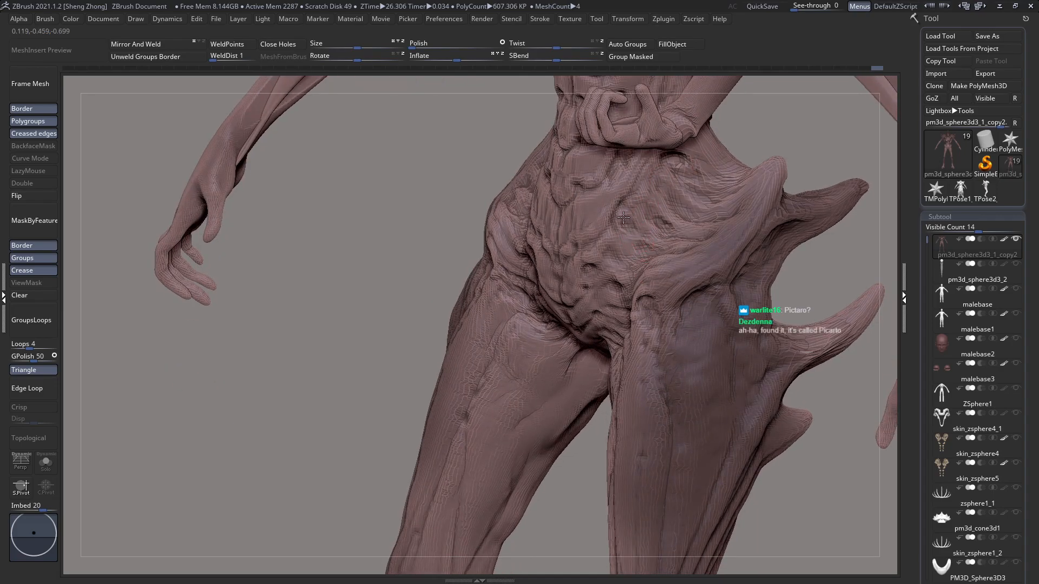
drag(623, 248, 621, 251)
right_drag(607, 241, 622, 227)
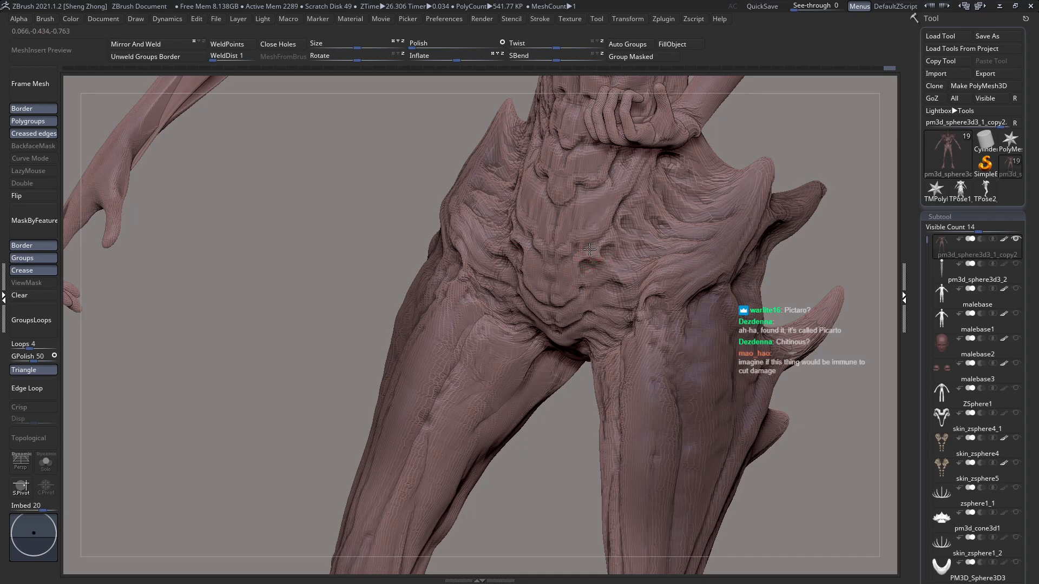
right_drag(610, 239, 608, 222)
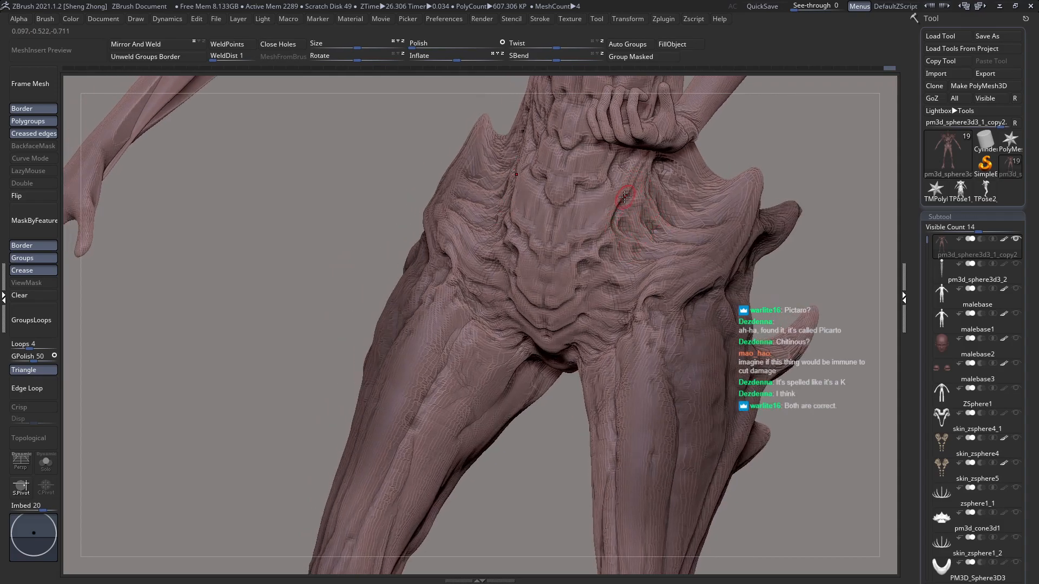
right_drag(633, 182, 627, 188)
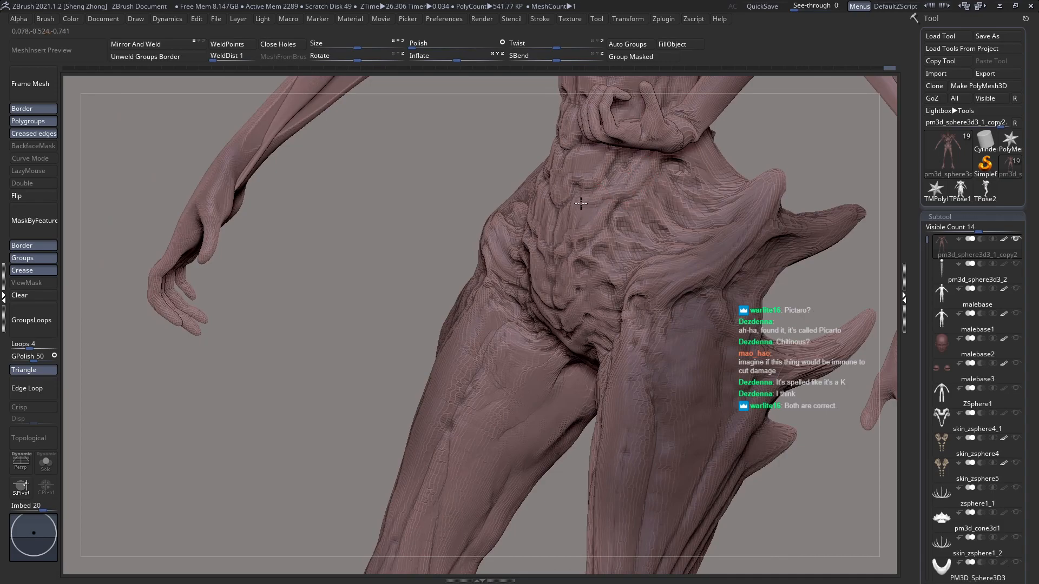
right_drag(577, 216, 590, 220)
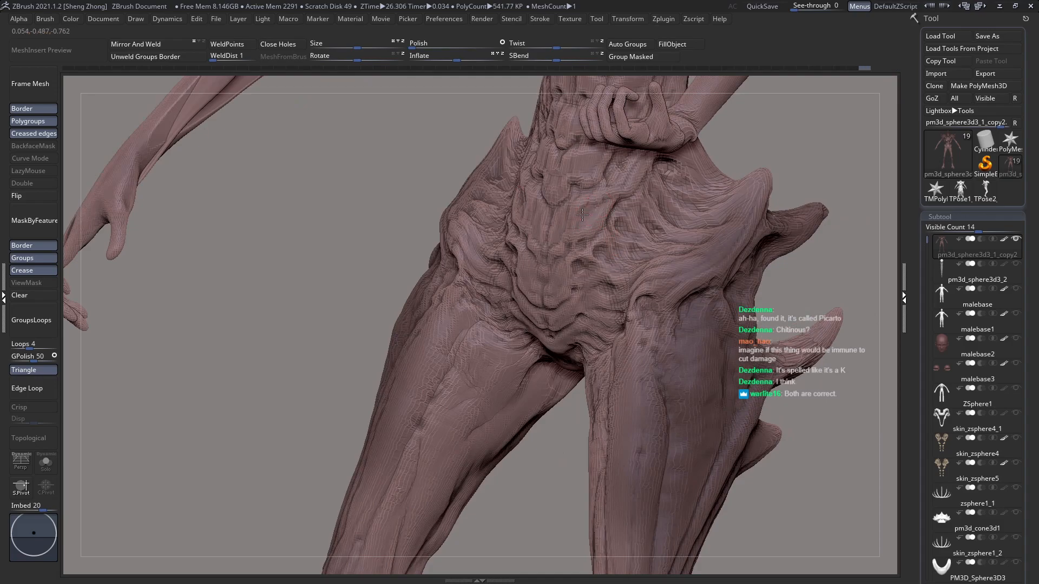
right_drag(589, 214, 584, 212)
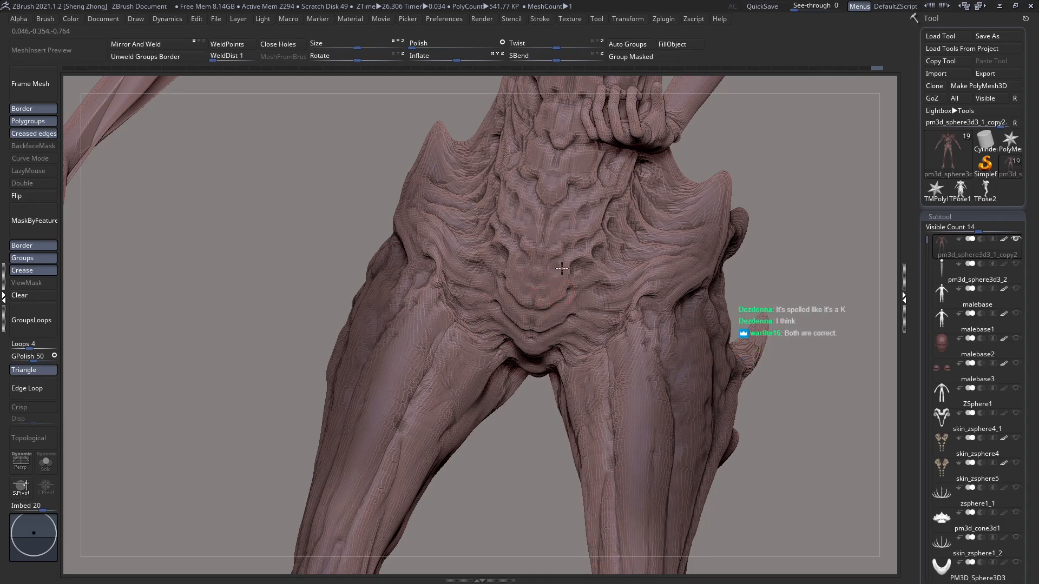
Step: Sculpt ridges down the midline of the lower abdomen towards the crotch
right_drag(566, 296, 563, 324)
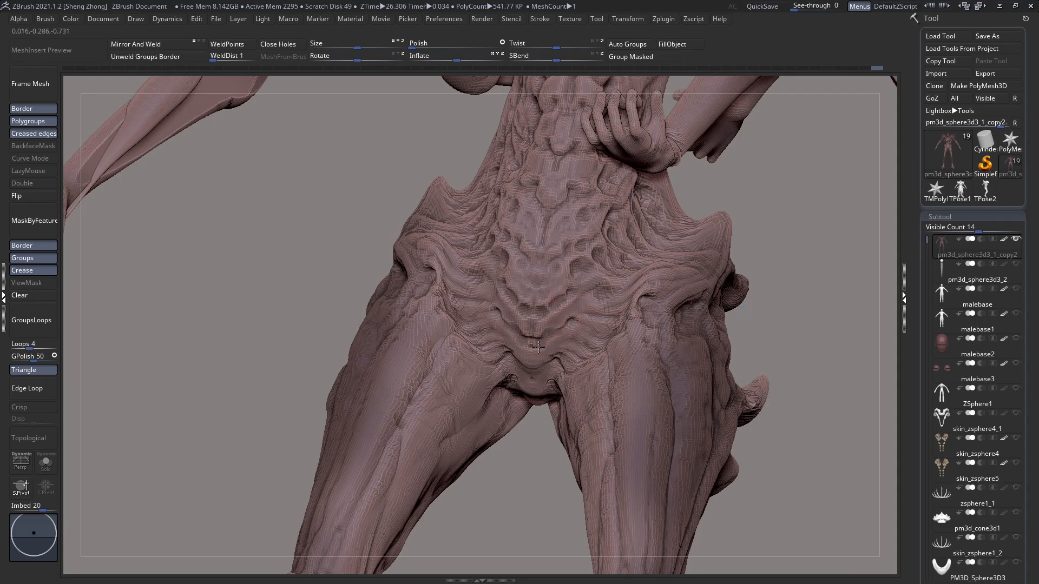
right_drag(545, 270, 551, 344)
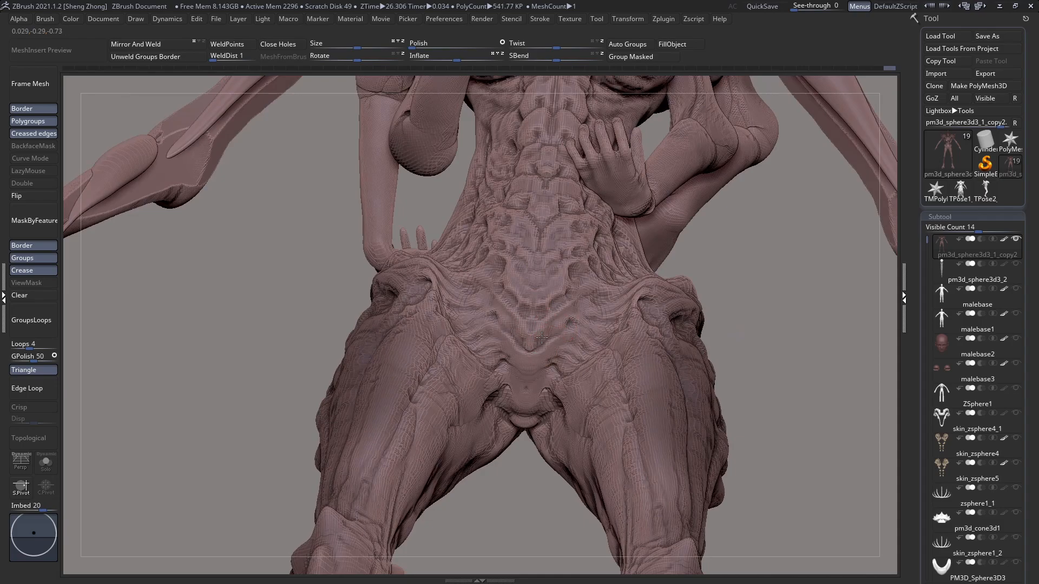
click(526, 345)
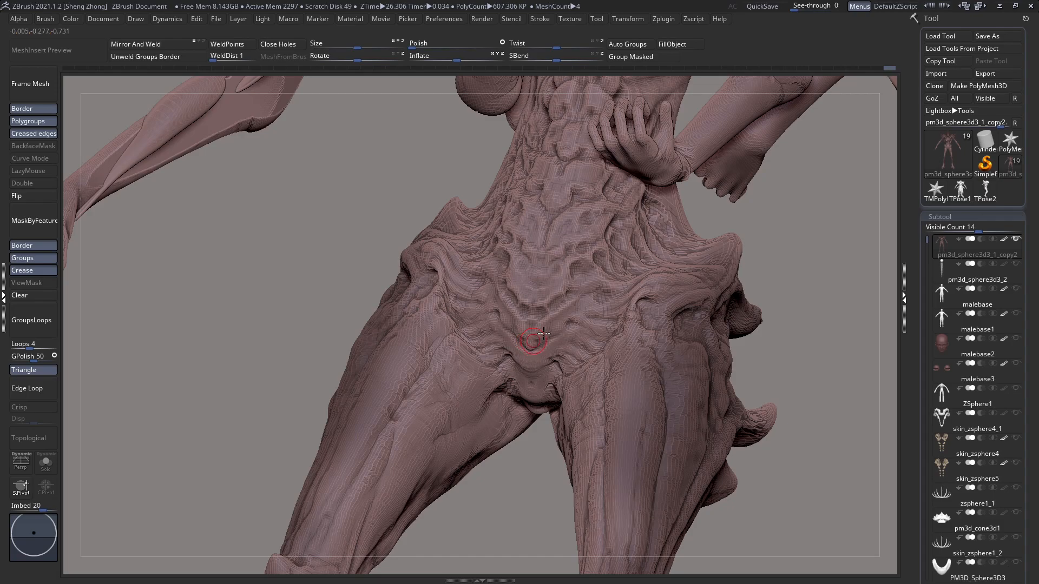
click(542, 346)
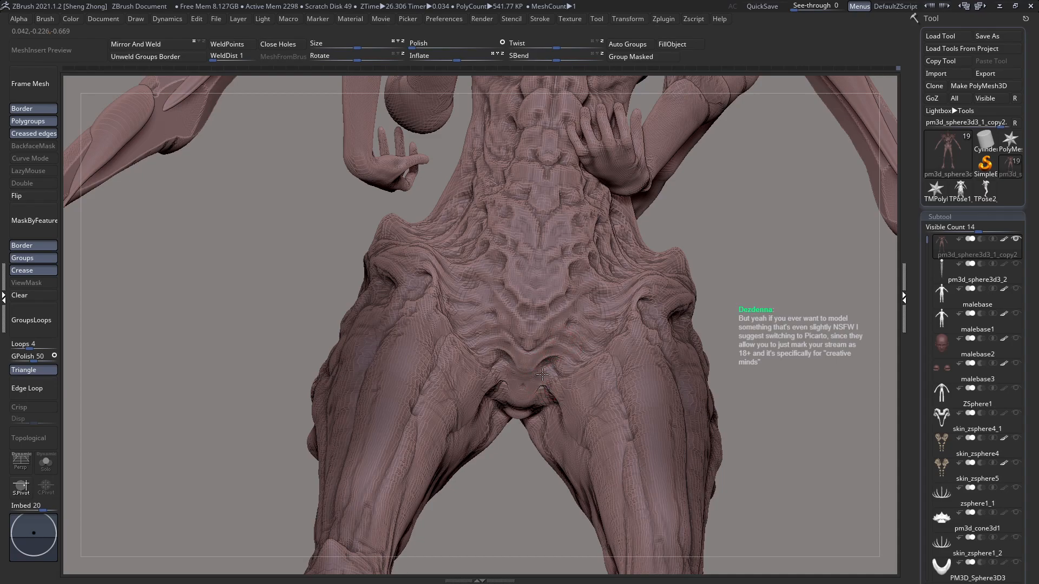
Step: Try a few sculpting strokes on the crotch and undo them
drag(546, 387, 550, 401)
right_drag(538, 406, 541, 365)
key(ctrl+z)
key(ctrl+z)
key(ctrl+z)
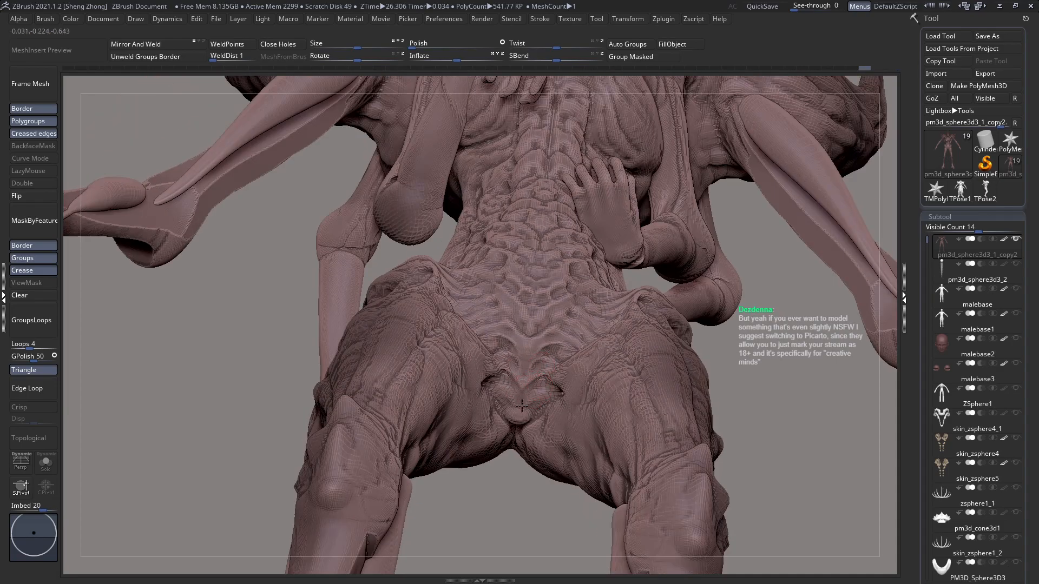
Step: Sculpt the folds of the crotch plate as seen from below the body
drag(519, 421, 524, 423)
right_drag(530, 382, 522, 420)
drag(539, 411, 530, 413)
right_drag(537, 382, 536, 408)
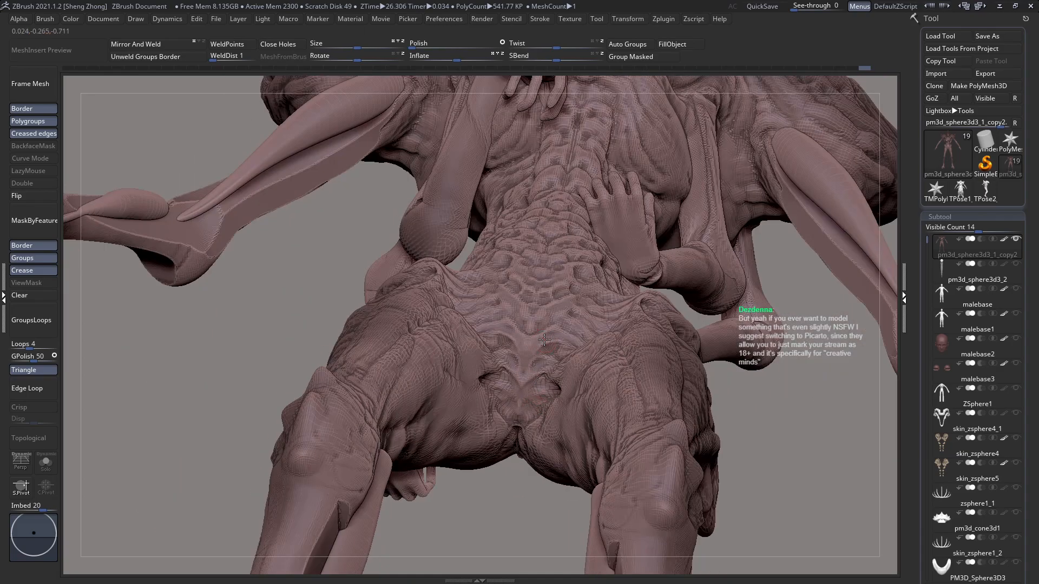
Step: Enlarge the brush and sculpt the creases joining the crotch to the inner thighs
key(space)
right_drag(549, 373, 564, 387)
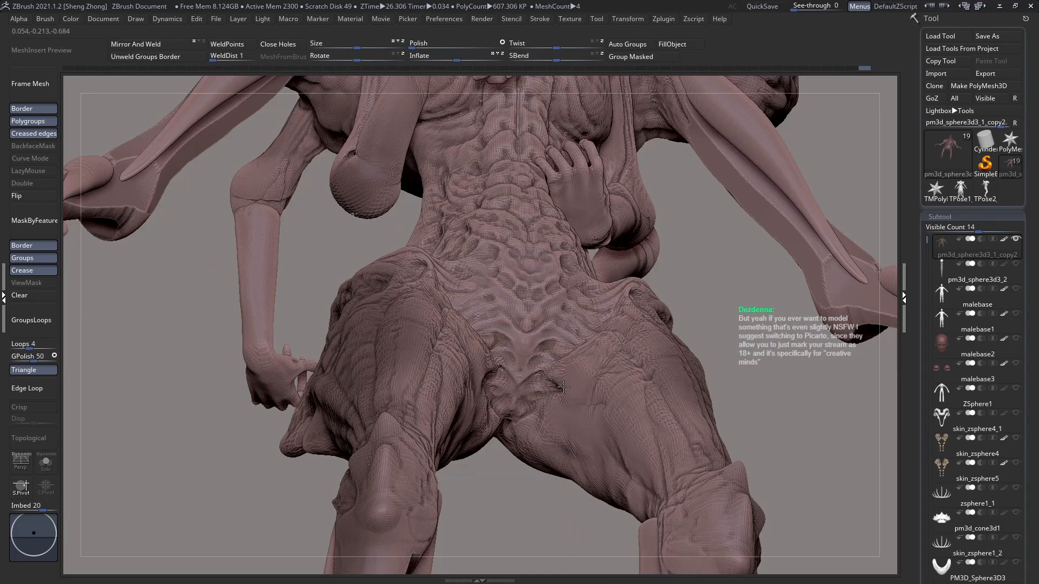
drag(539, 396, 540, 399)
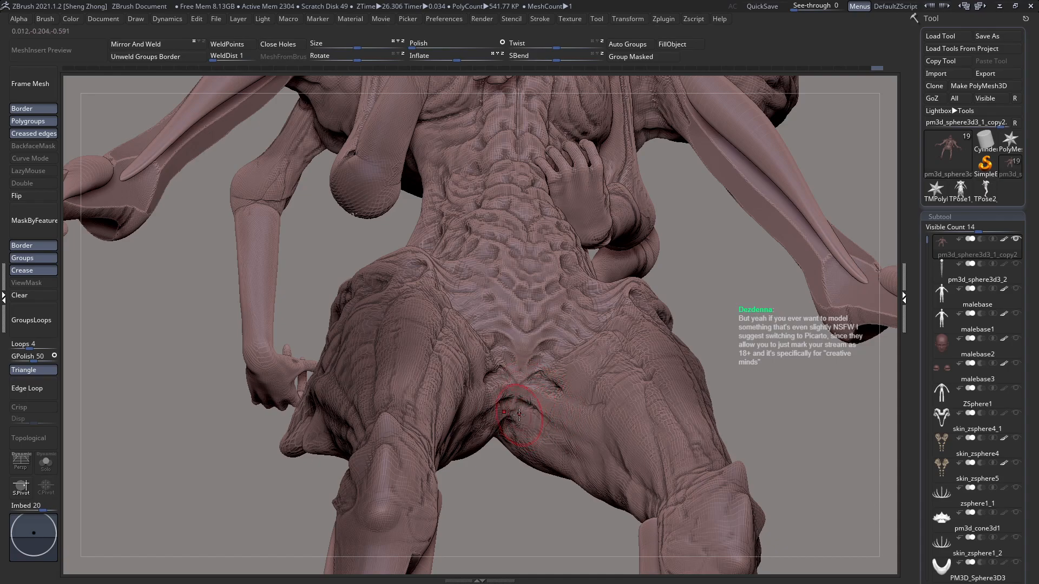
drag(515, 414, 585, 454)
right_drag(584, 457, 580, 527)
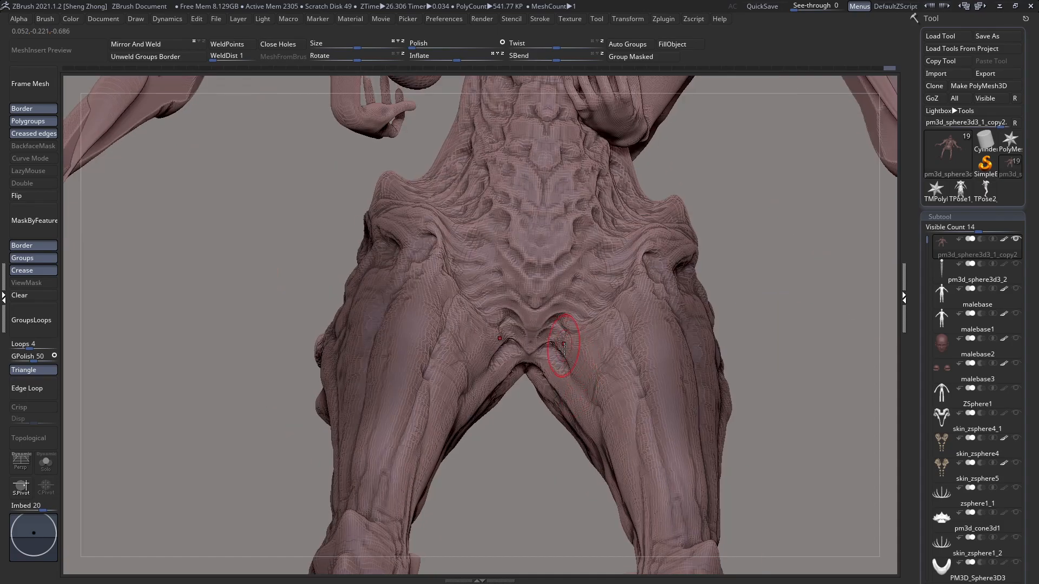
mouse_move(597, 413)
right_down()
mouse_move(592, 362)
mouse_move(554, 312)
mouse_move(553, 357)
mouse_move(583, 292)
mouse_move(547, 296)
mouse_move(585, 307)
mouse_move(580, 286)
right_up()
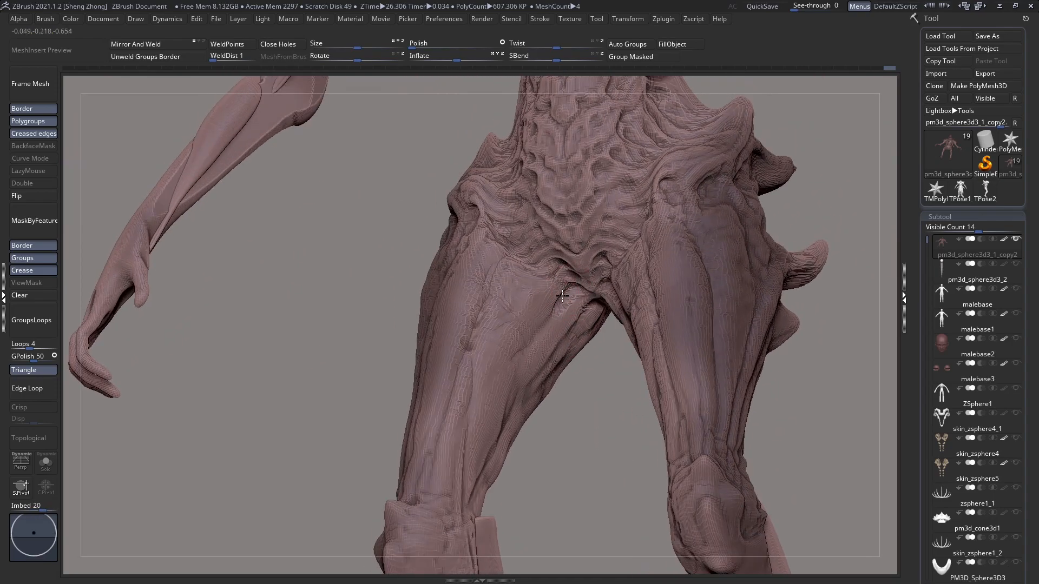
Step: Switch to a different brush with LazyMouse enabled and refine the upper inner thigh beside the crotch
right_click(533, 358)
click(532, 319)
key(d)
click(537, 307)
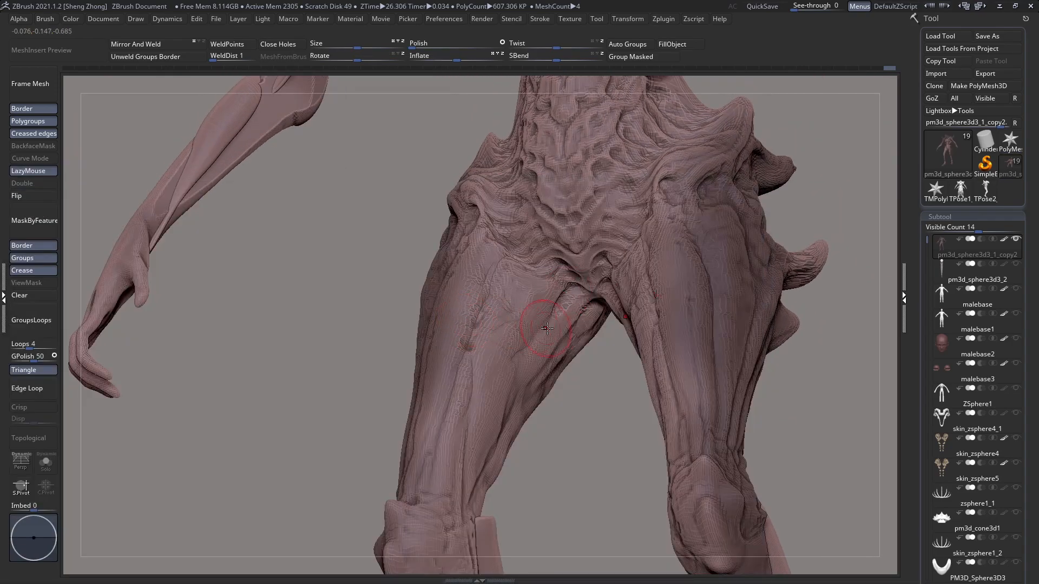
right_drag(537, 328, 568, 303)
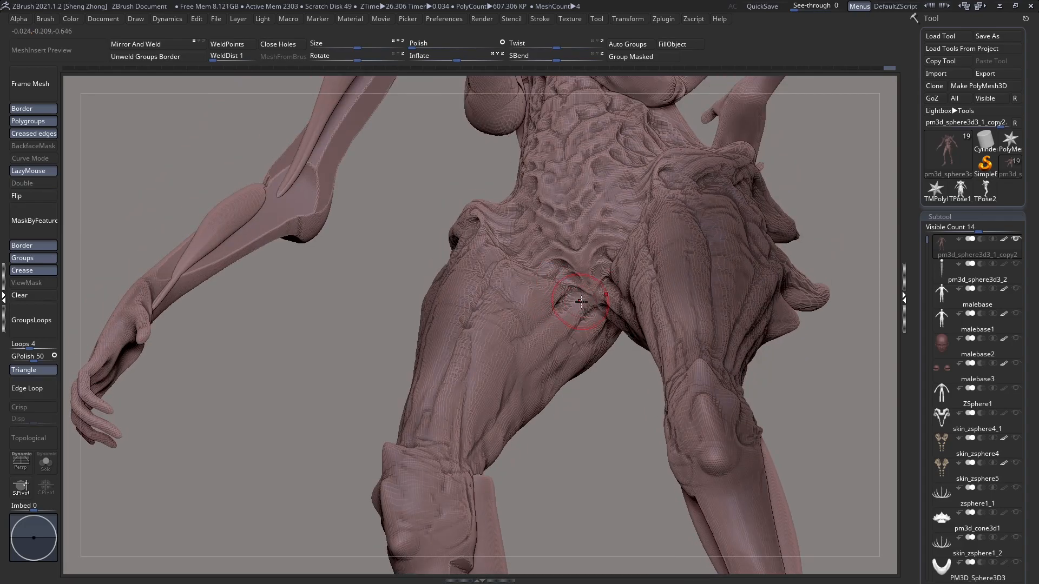
Step: Deepen the creases fanning from the crotch onto the upper inner thighs and the lowest part of the abdomen
right_drag(579, 317, 560, 336)
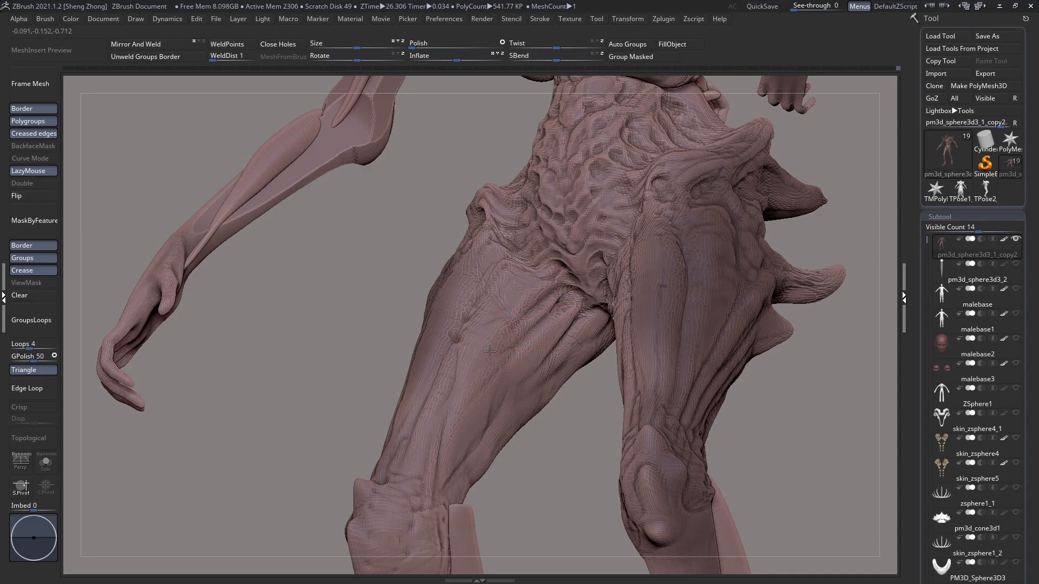
right_drag(498, 334, 508, 354)
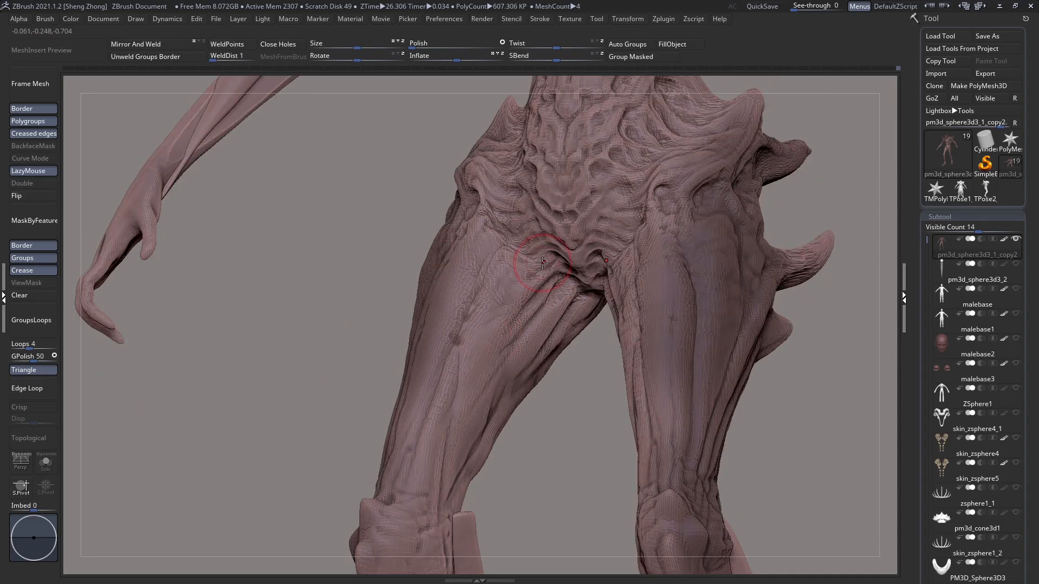
right_drag(571, 234, 577, 269)
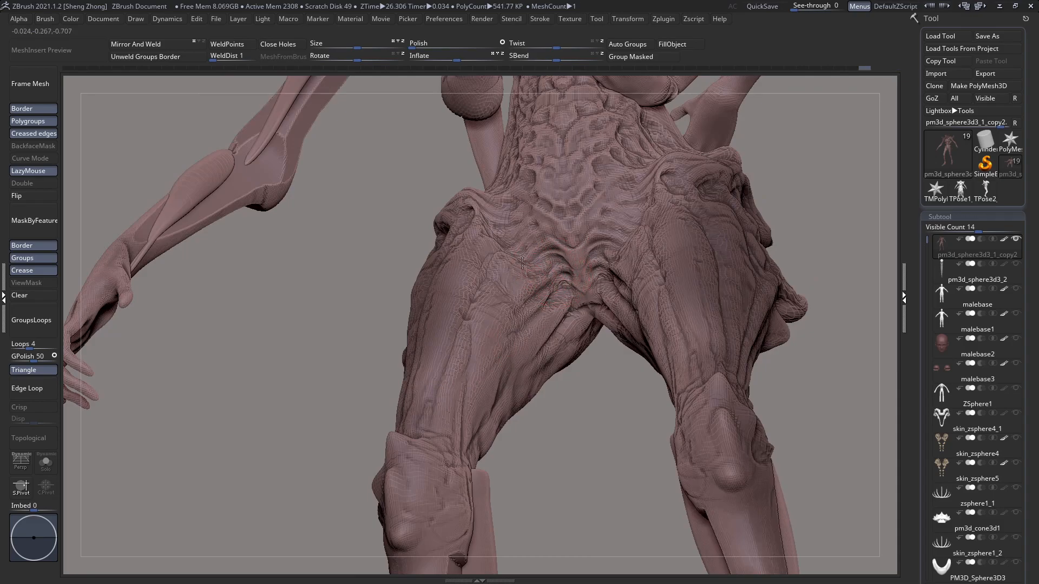
Step: Sculpt curved skin folds between the groin and the hips on the lower abdomen, undoing the last two strokes
mouse_move(536, 247)
mouse_down()
mouse_move(547, 242)
mouse_move(535, 239)
mouse_up()
right_drag(532, 249, 544, 286)
drag(552, 226, 517, 234)
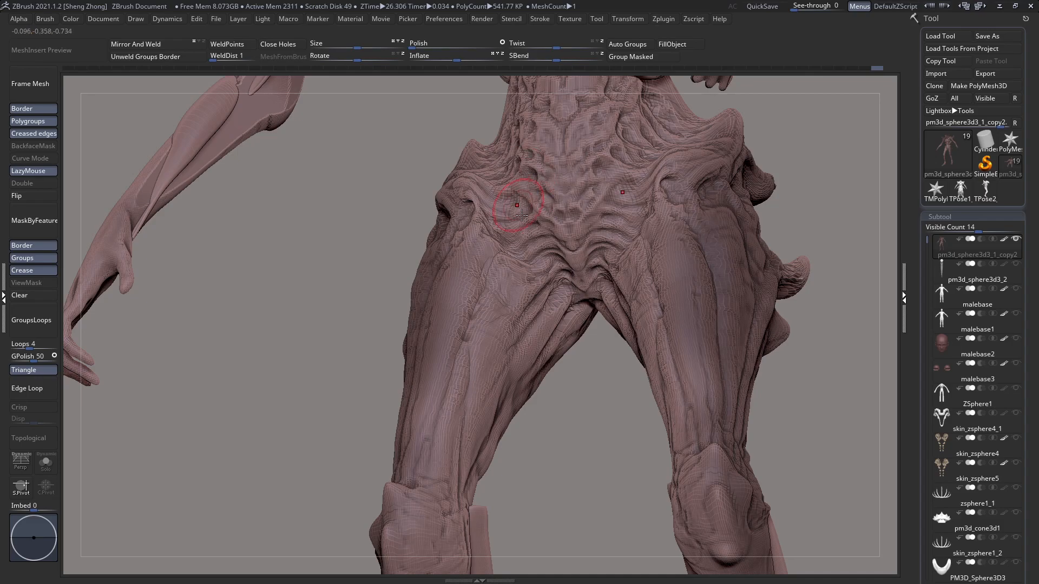
right_drag(525, 206, 537, 222)
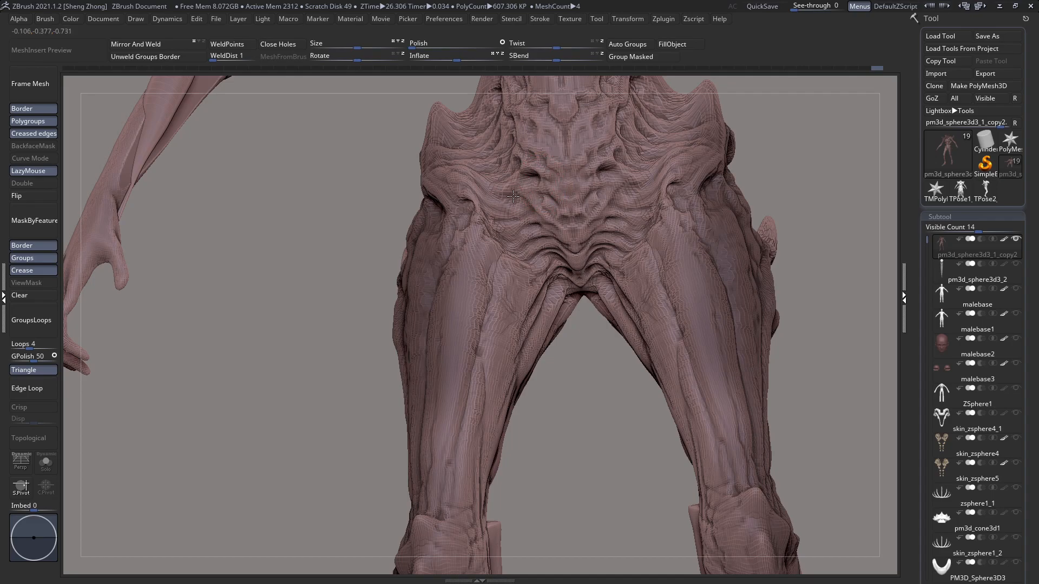
key(l)
key(ctrl+z)
key(ctrl+z)
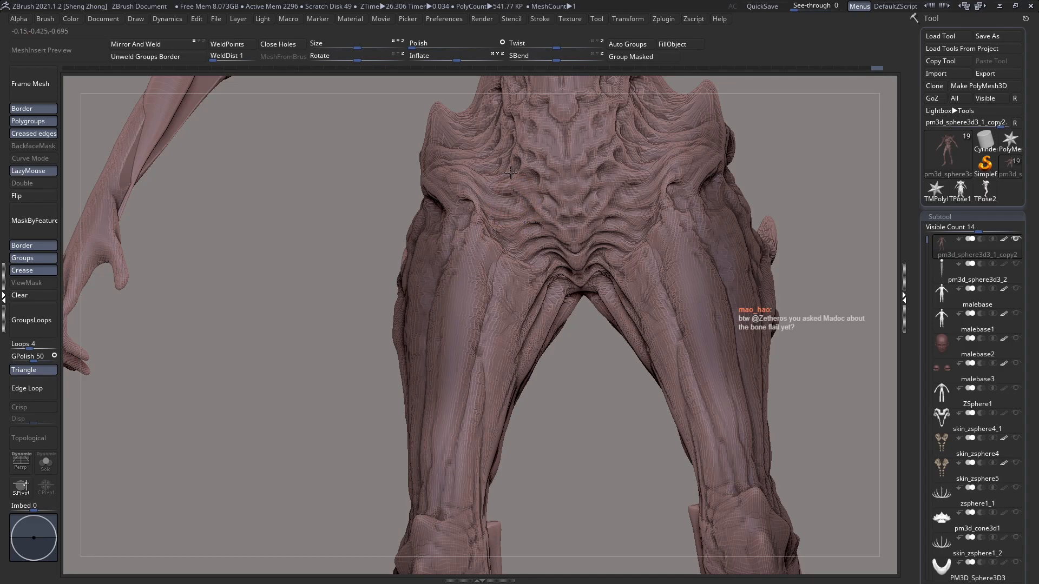
Step: Switch to the Zeth_ClayBuildup brush and build up smooth overlapping plates down the centre of the abdomen
mouse_move(521, 211)
right_down()
mouse_move(629, 250)
mouse_move(590, 268)
mouse_move(624, 238)
mouse_move(622, 207)
mouse_move(584, 254)
right_up()
key(space)
key(b)
key(z)
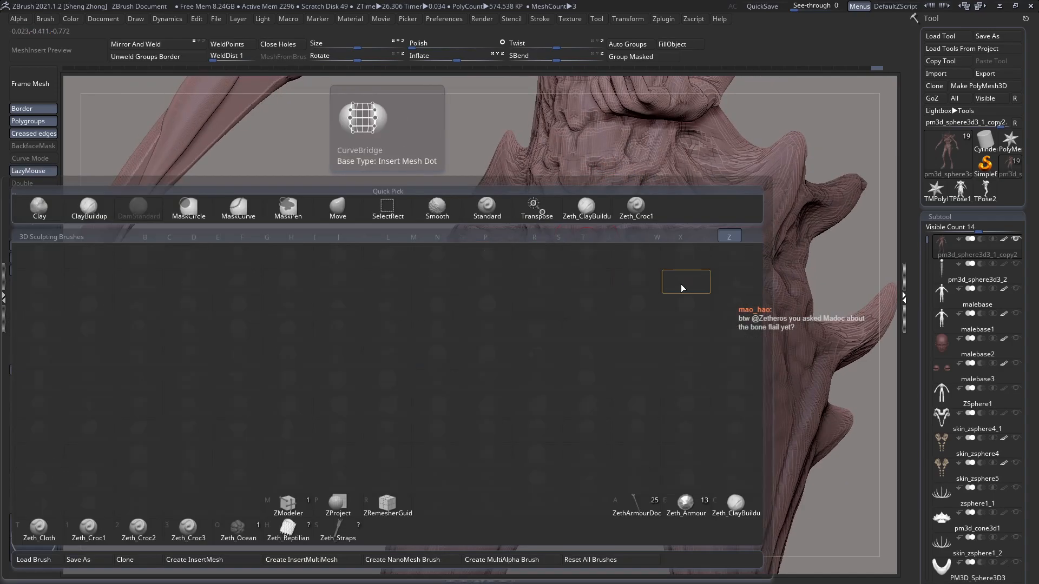
key(c)
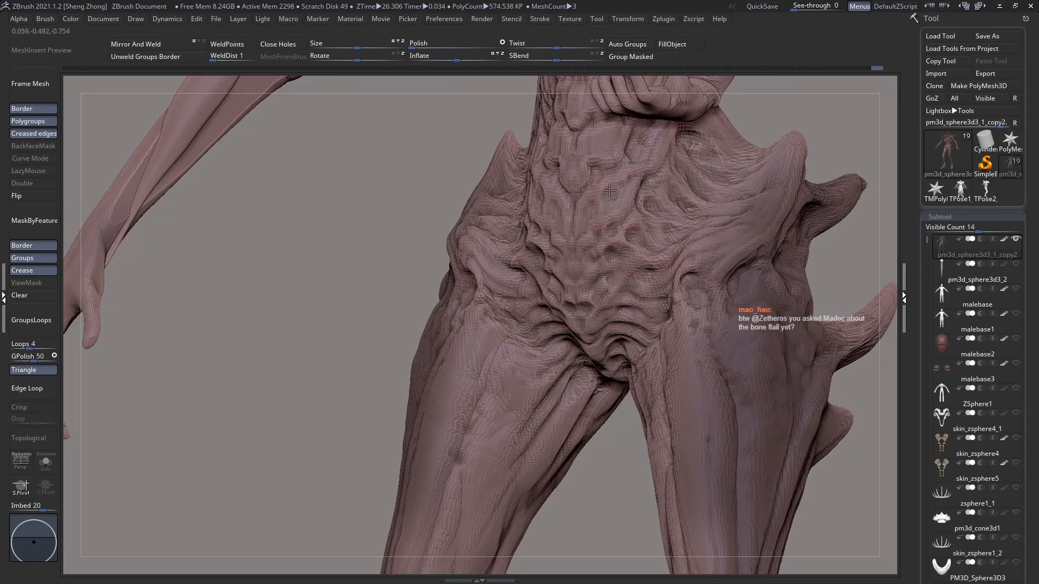
right_drag(593, 214, 611, 233)
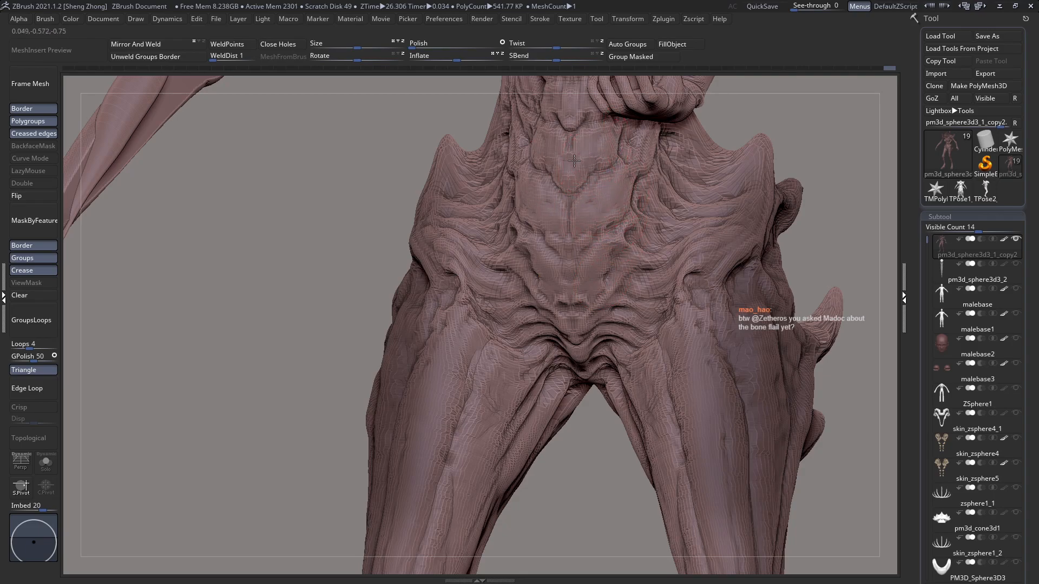
right_drag(617, 142, 633, 149)
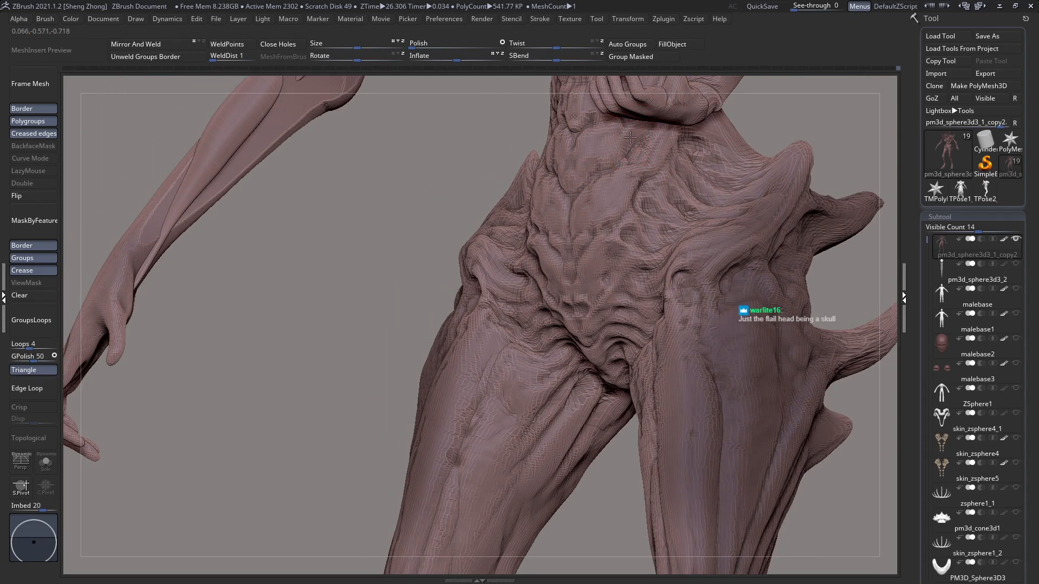
mouse_move(622, 163)
right_down()
mouse_move(549, 269)
mouse_move(542, 256)
mouse_move(550, 266)
mouse_move(599, 247)
mouse_move(558, 278)
right_up()
mouse_move(631, 262)
right_down()
mouse_move(616, 269)
mouse_move(626, 271)
right_up()
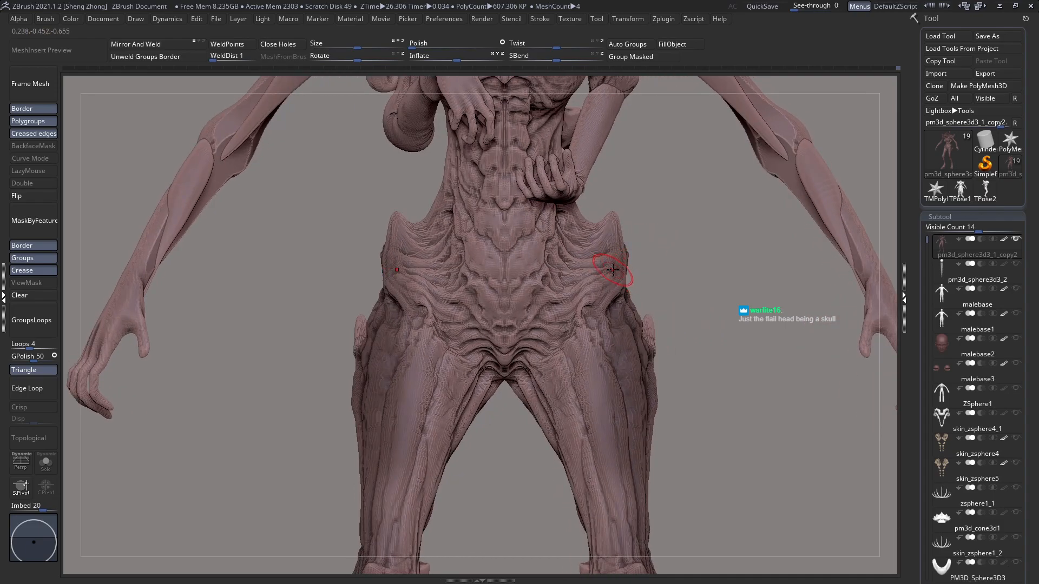
Step: Build up skin and muscle forms on the rear of the hips and the lower back beside the spine
mouse_move(607, 269)
right_down()
mouse_move(614, 293)
mouse_move(589, 277)
mouse_move(566, 230)
mouse_move(498, 246)
right_up()
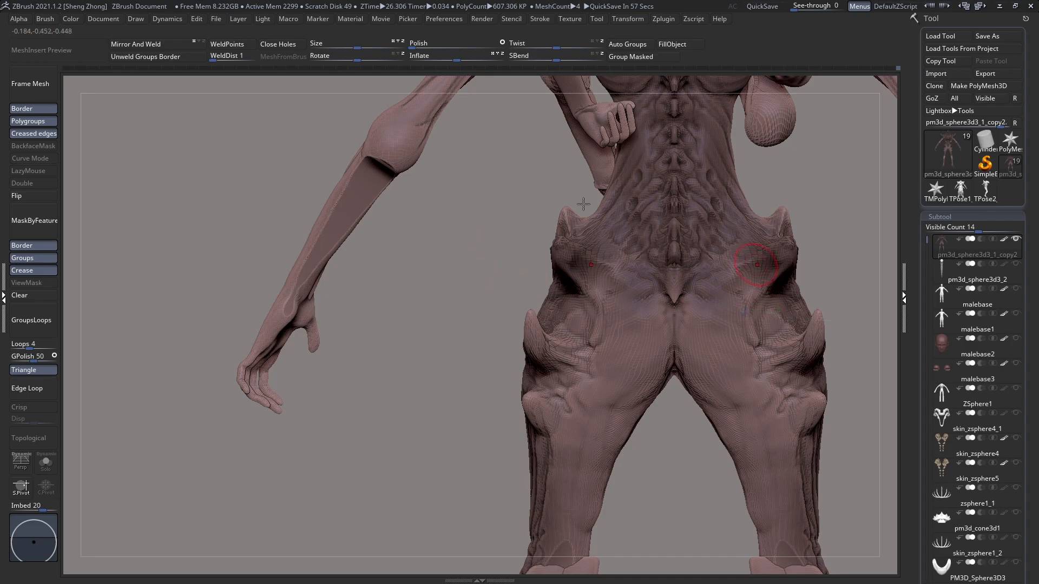
mouse_move(579, 236)
ctrl+right_down()
mouse_move(578, 246)
mouse_move(641, 273)
mouse_move(646, 238)
mouse_move(587, 135)
mouse_move(652, 198)
ctrl+right_up()
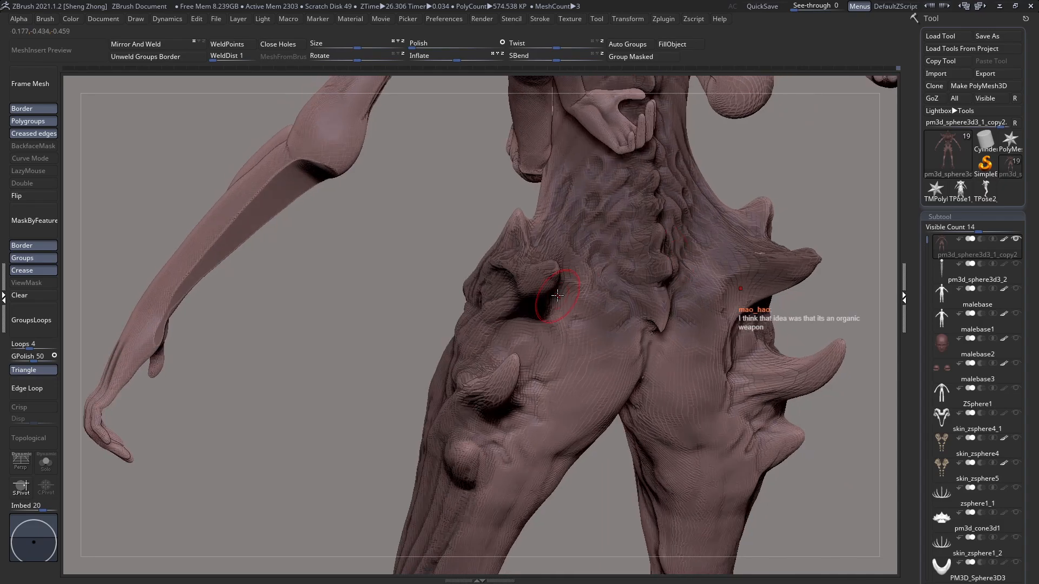
mouse_move(619, 235)
mouse_down()
mouse_move(628, 246)
mouse_move(632, 233)
mouse_move(606, 226)
mouse_up()
right_drag(585, 231, 471, 228)
Step: Sculpt the buttocks, shaping the area around the thigh spikes and the lower fold above the thigh
right_drag(618, 219, 722, 219)
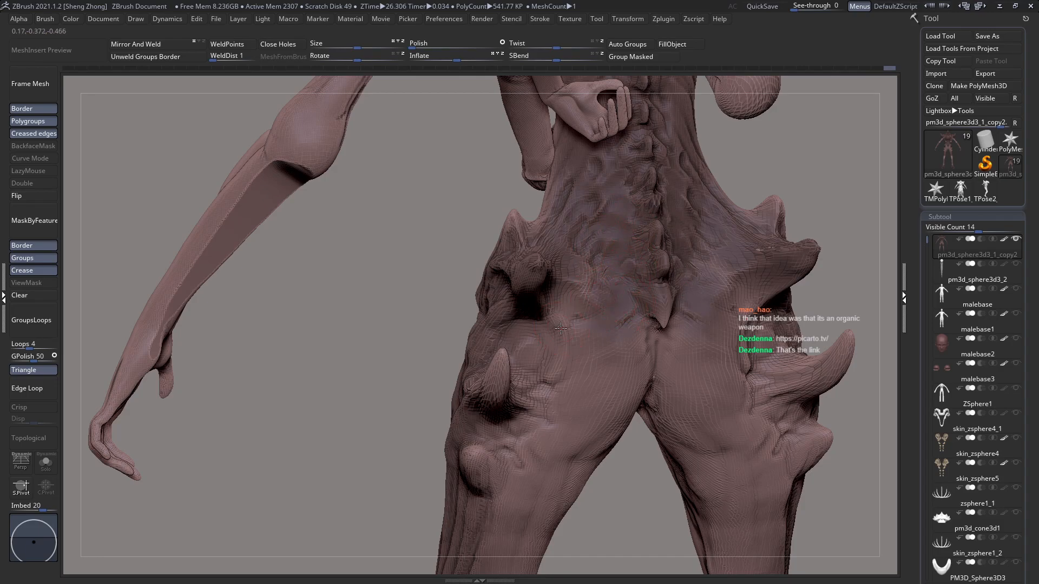
right_drag(600, 343, 602, 324)
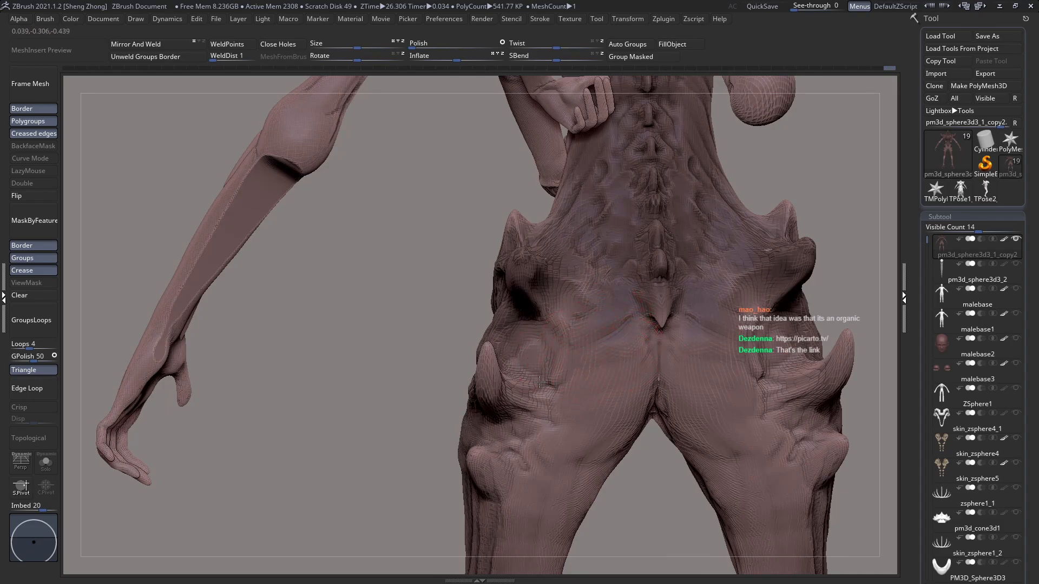
mouse_move(615, 413)
mouse_down()
mouse_move(637, 422)
mouse_move(564, 435)
mouse_move(604, 438)
mouse_up()
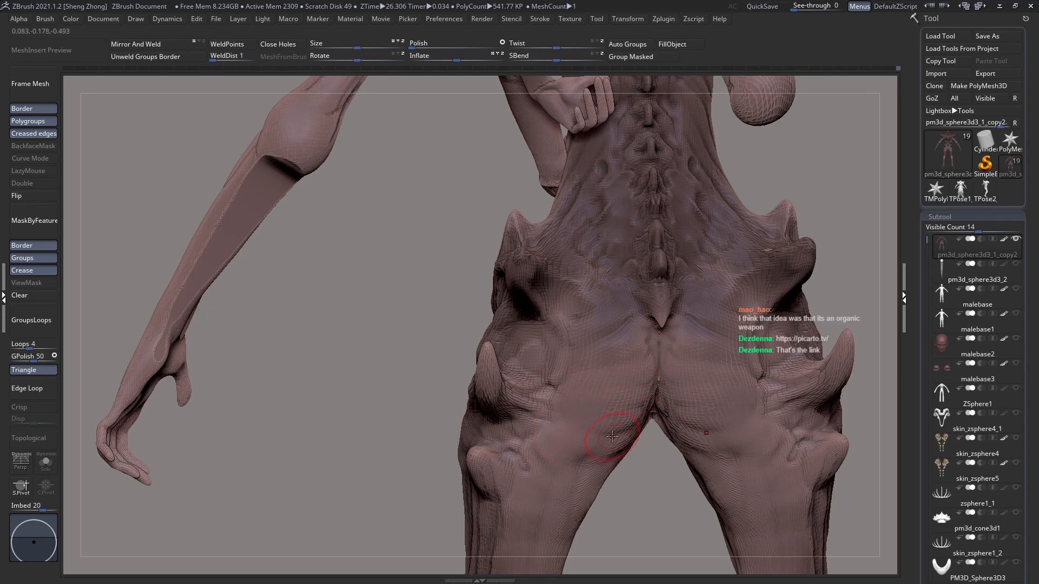
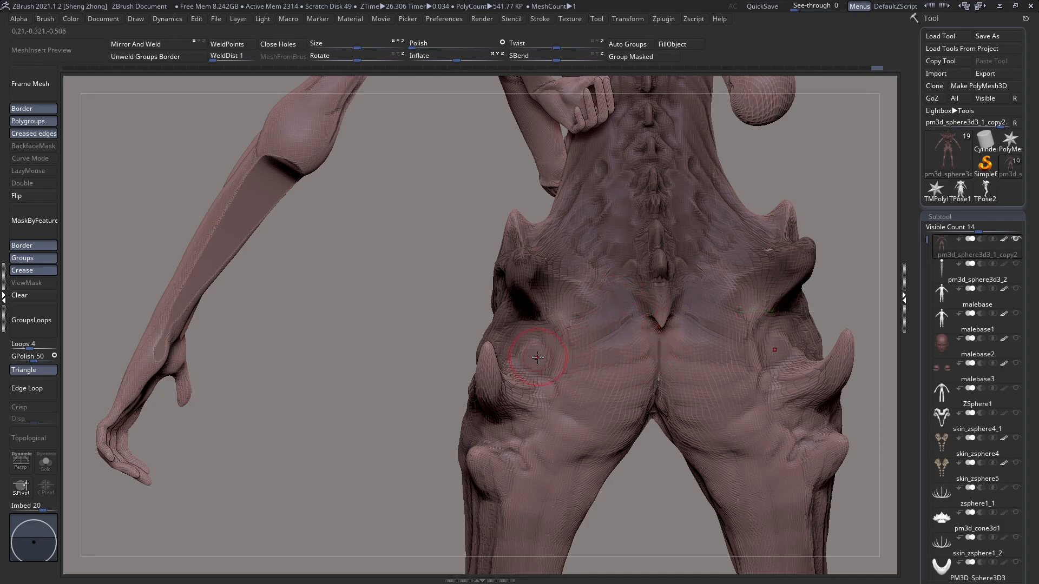
Step: Sculpt the rear of the hips around the spikes, blending the outer buttocks into the lower back
ctrl+right_drag(533, 312, 525, 287)
mouse_move(562, 347)
shift+right_down()
mouse_move(553, 332)
mouse_move(577, 370)
shift+right_up()
mouse_move(577, 370)
mouse_down()
mouse_move(589, 301)
mouse_move(553, 329)
mouse_move(576, 312)
mouse_move(573, 296)
mouse_move(589, 300)
mouse_move(621, 269)
mouse_up()
right_drag(594, 285, 612, 286)
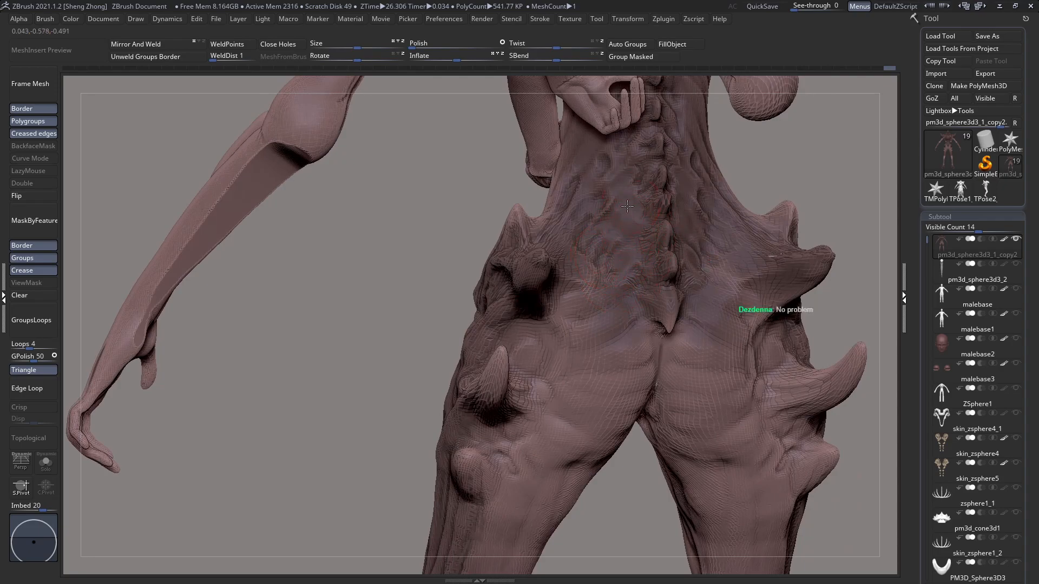
Step: Adjust the brush's draw size and build up muscle and skin forms on the lower back beside the spine
key(space)
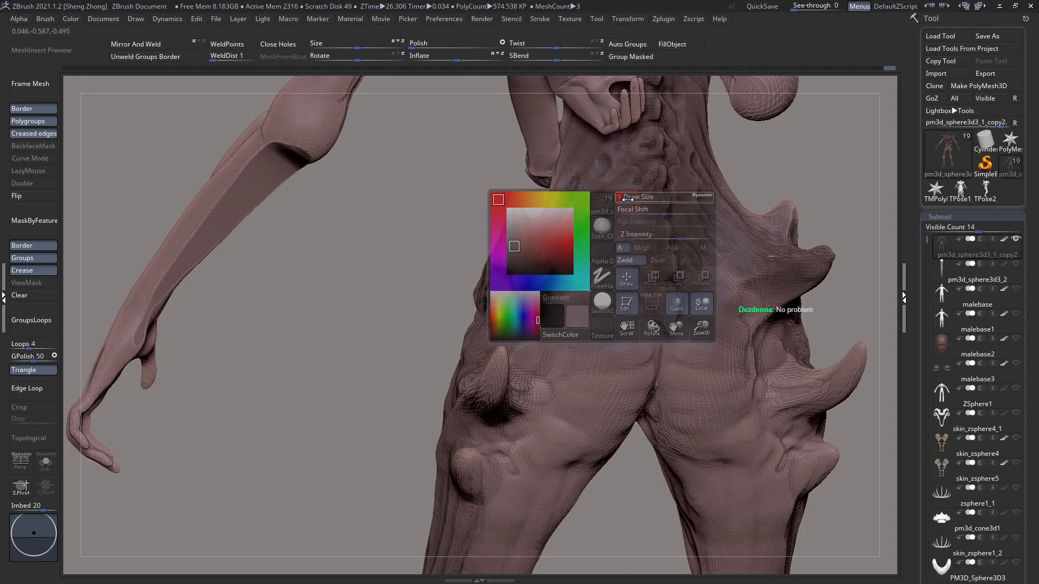
key(space)
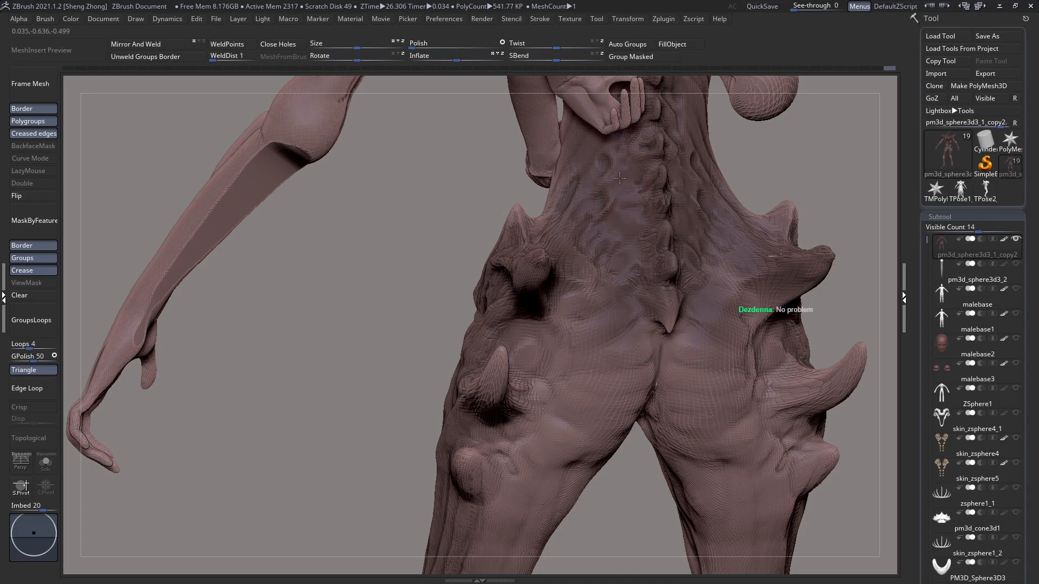
right_drag(581, 205, 585, 204)
drag(585, 204, 615, 175)
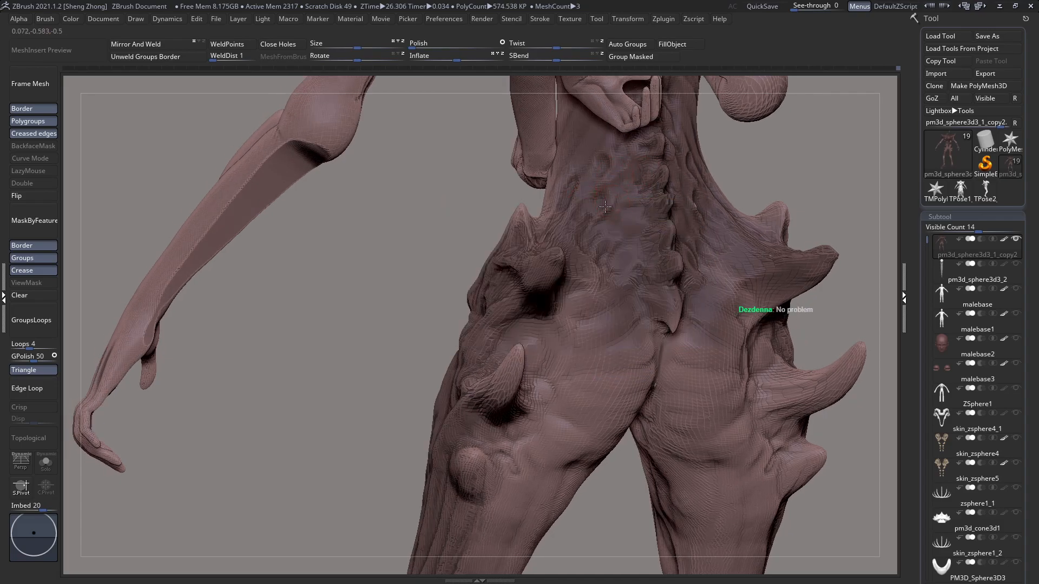
mouse_move(591, 228)
right_down()
mouse_move(677, 238)
mouse_move(622, 229)
mouse_move(635, 252)
mouse_move(789, 323)
right_up()
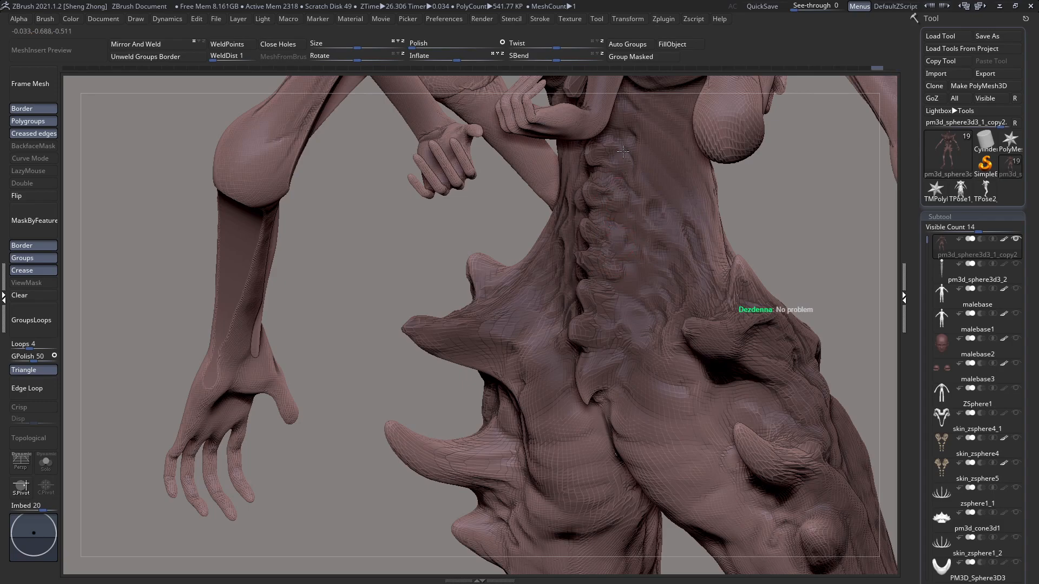
Step: Build up the skin around the vertebrae, working from the lower spine up towards the mid back
right_drag(623, 114, 648, 147)
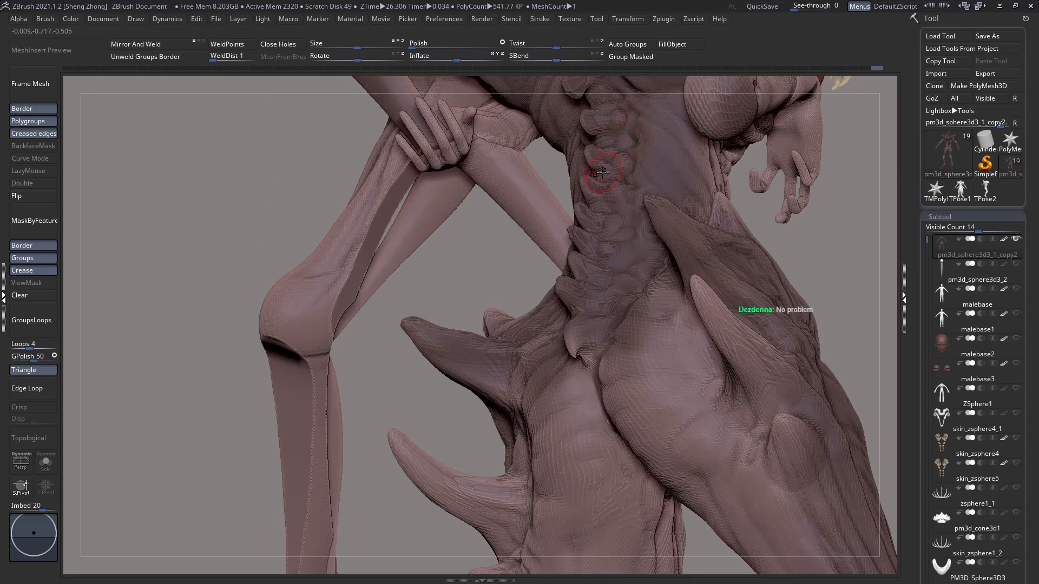
alt+right_drag(616, 127, 618, 190)
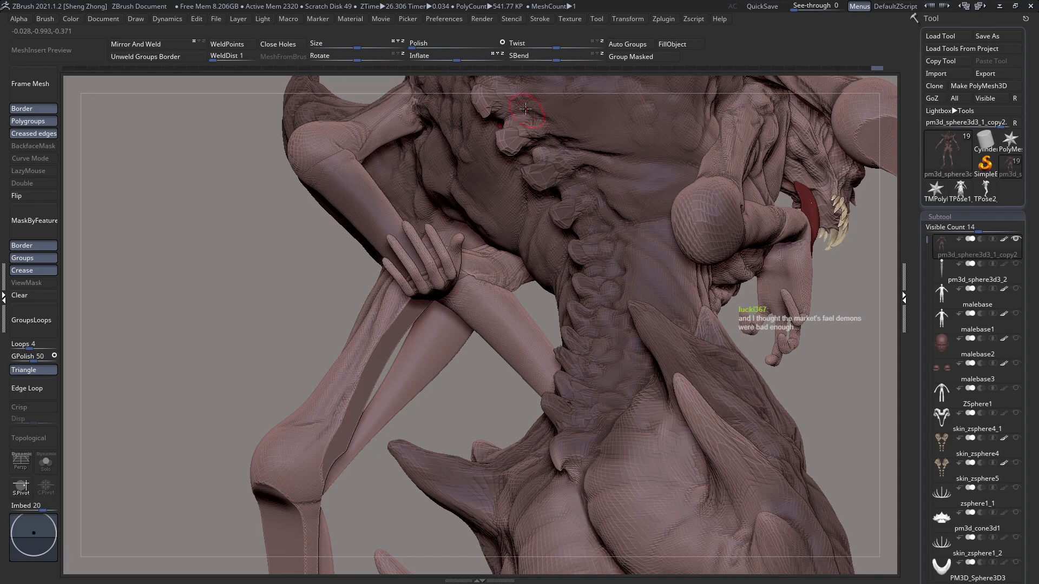
right_drag(606, 348, 600, 411)
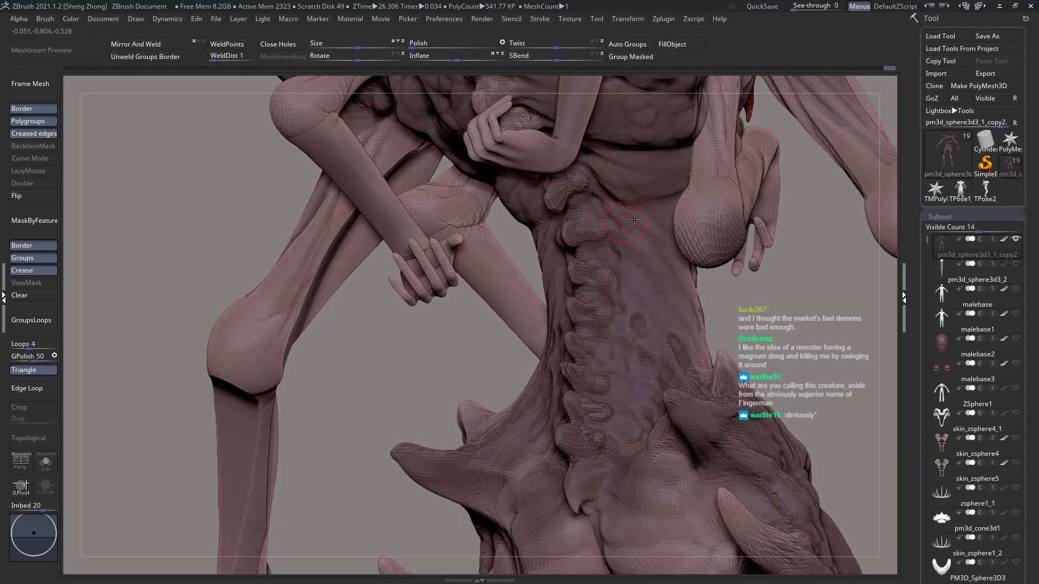
mouse_move(622, 194)
right_down()
mouse_move(600, 210)
mouse_move(621, 197)
mouse_move(607, 200)
right_up()
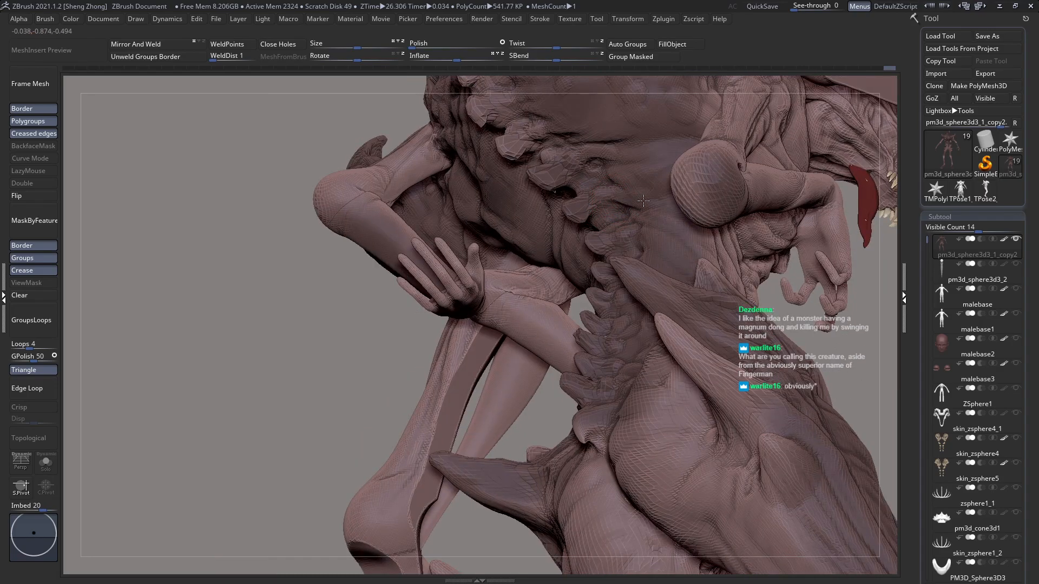
right_drag(614, 141, 585, 226)
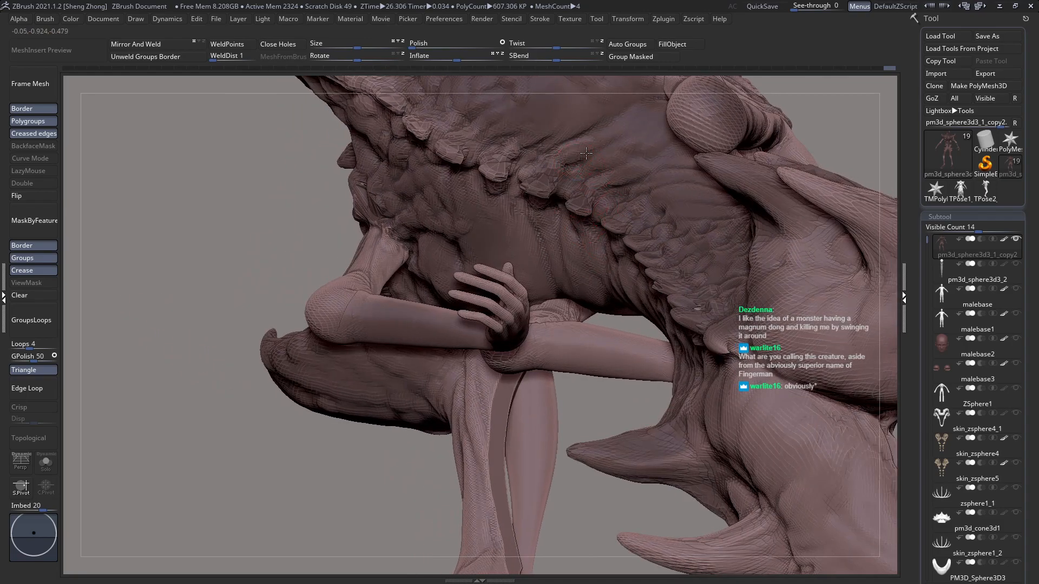
Step: Sculpt folds running from the mid-back vertebrae into the flank, undoing one stroke and toggling the polyframe display
drag(601, 145, 582, 152)
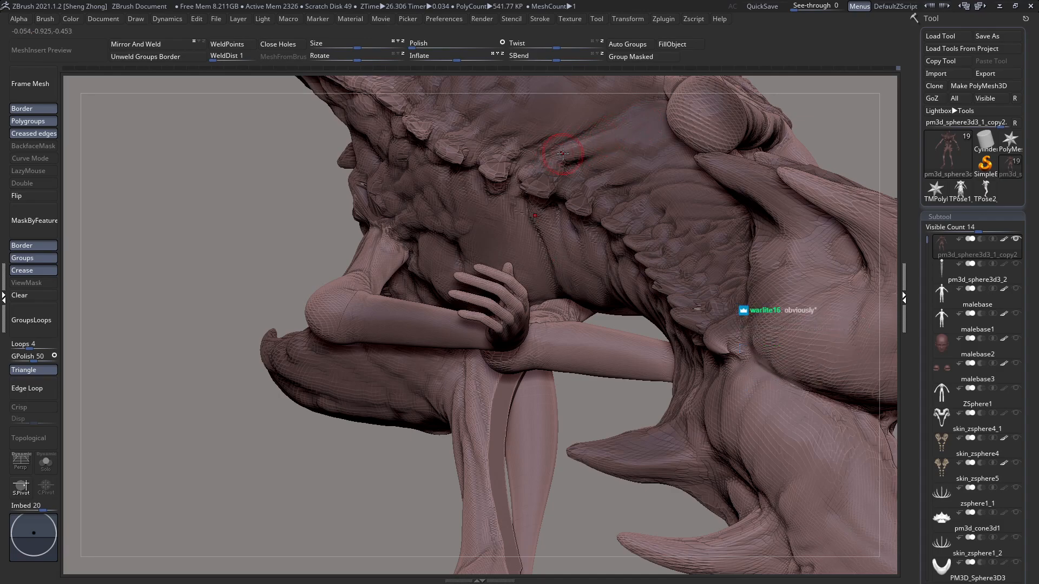
key(ctrl+z)
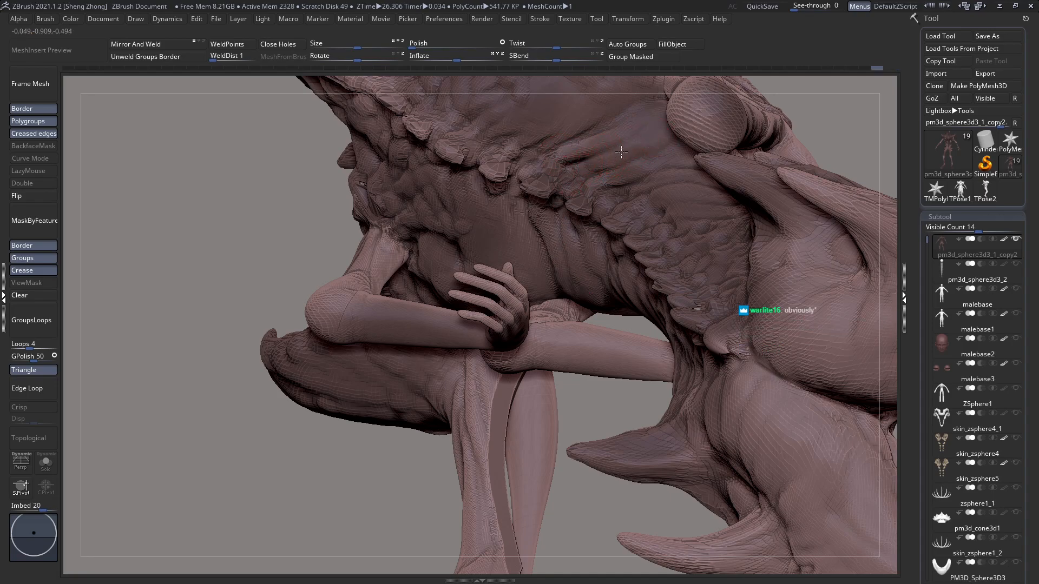
right_drag(645, 162, 642, 162)
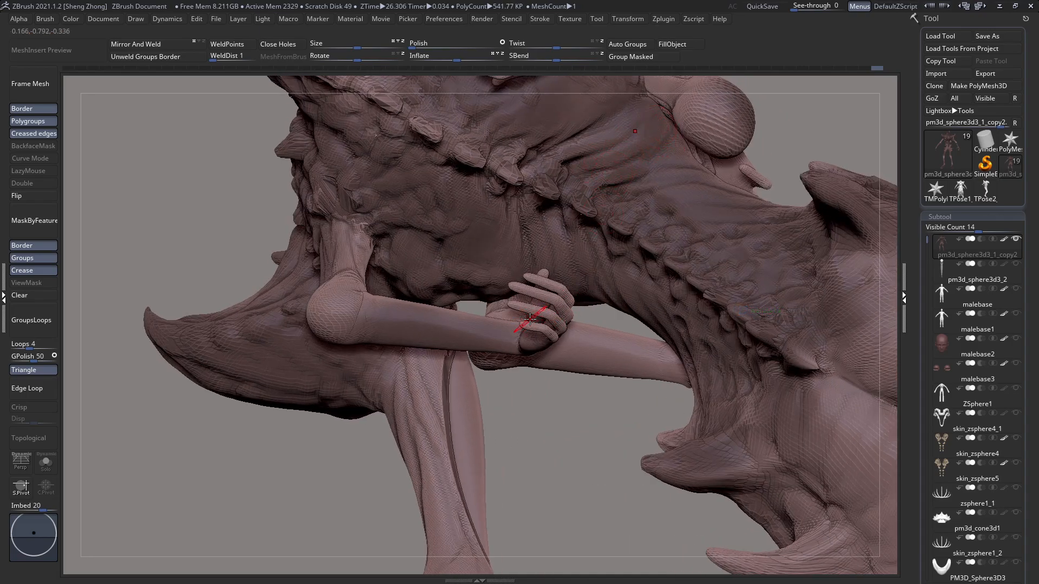
key(shift+f)
key(shift+f)
ctrl+shift+click(437, 341)
ctrl+shift+click(437, 337)
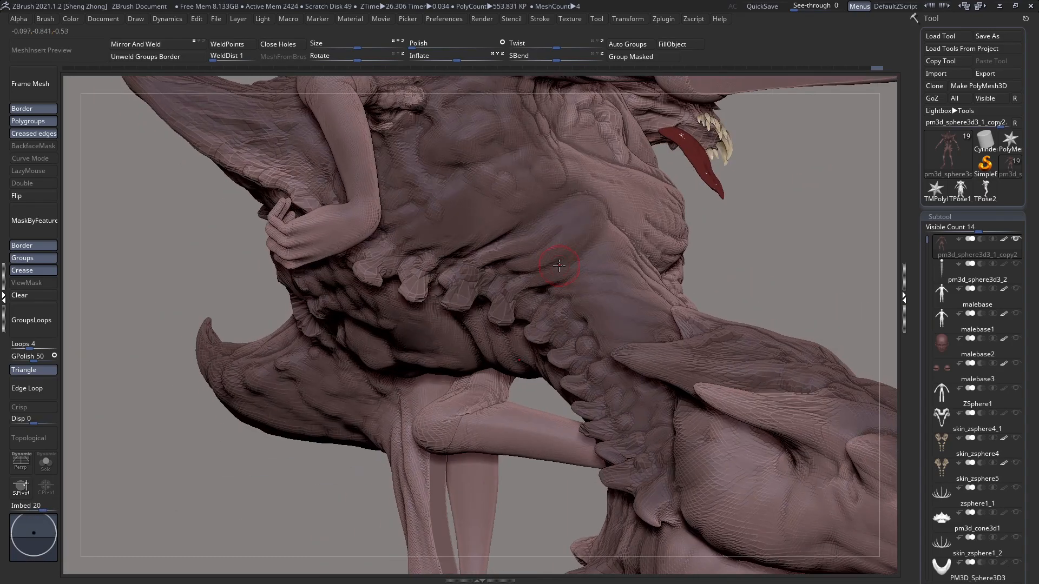
Step: Sculpt skin folds around the waist beneath the ribcage, running from the abdominal plates back to the vertebrae
right_drag(616, 272, 623, 306)
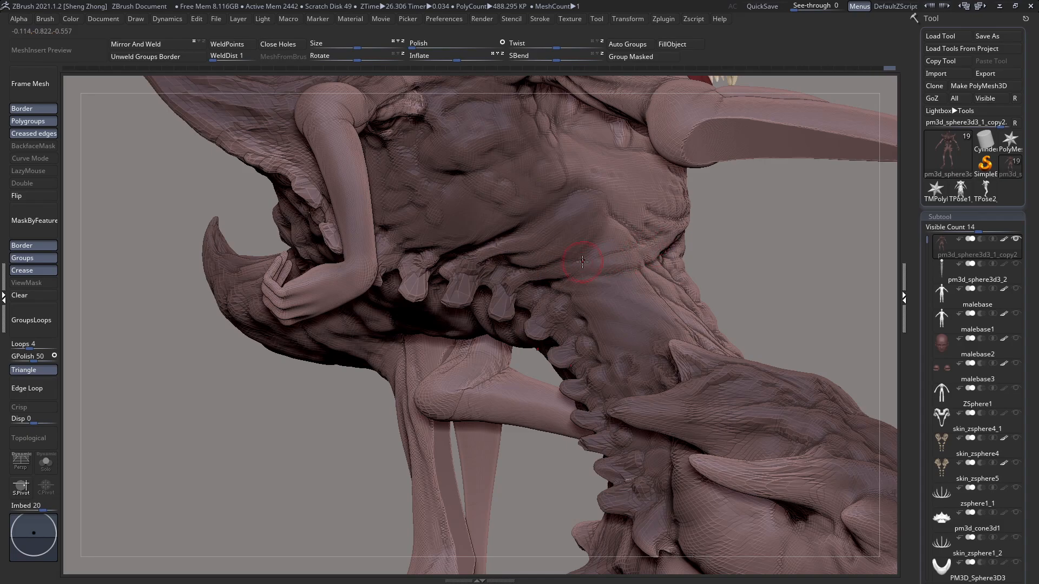
right_drag(558, 267, 642, 265)
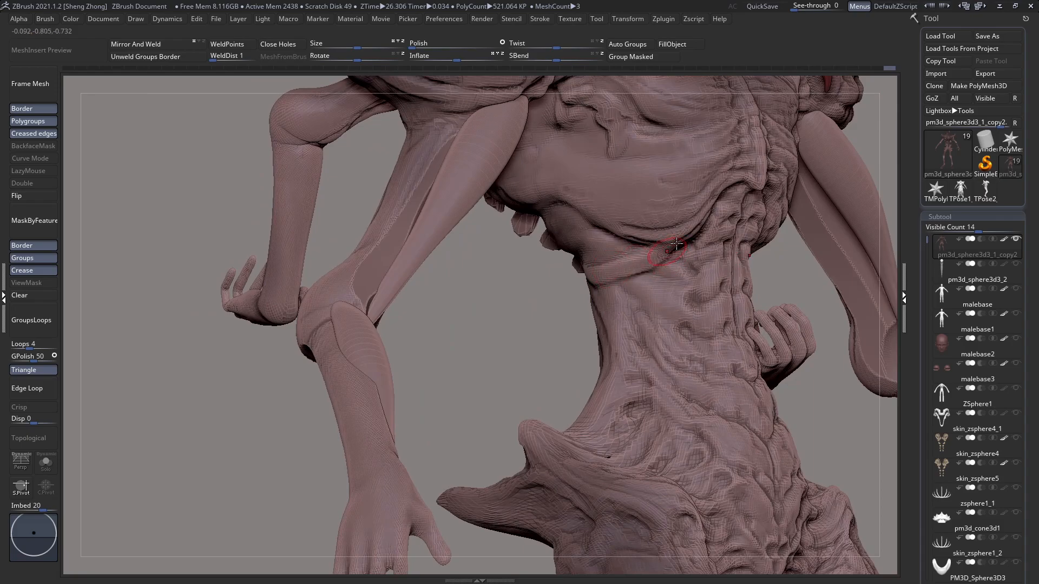
right_drag(711, 295, 695, 263)
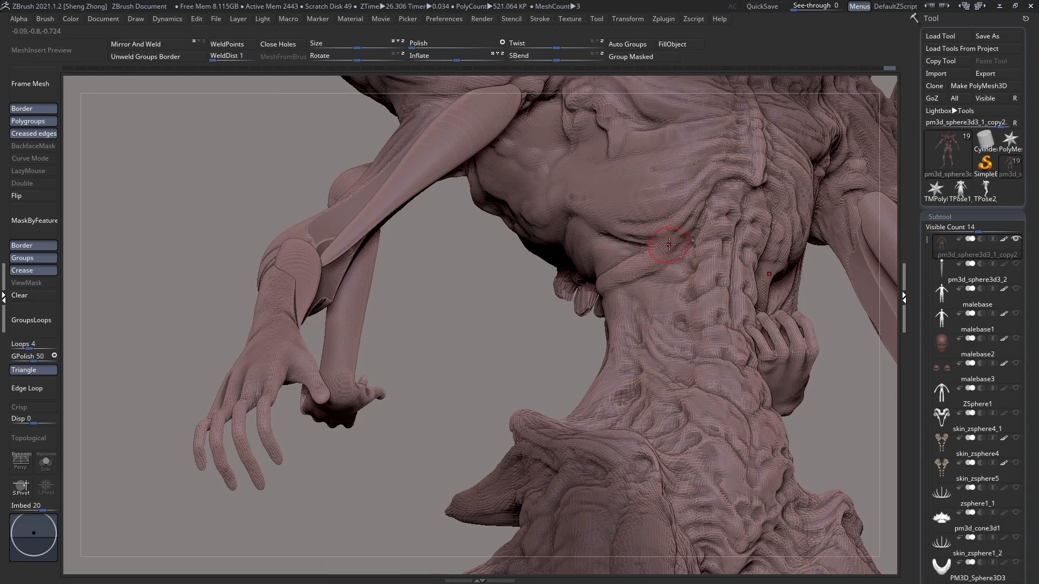
right_drag(668, 247, 669, 262)
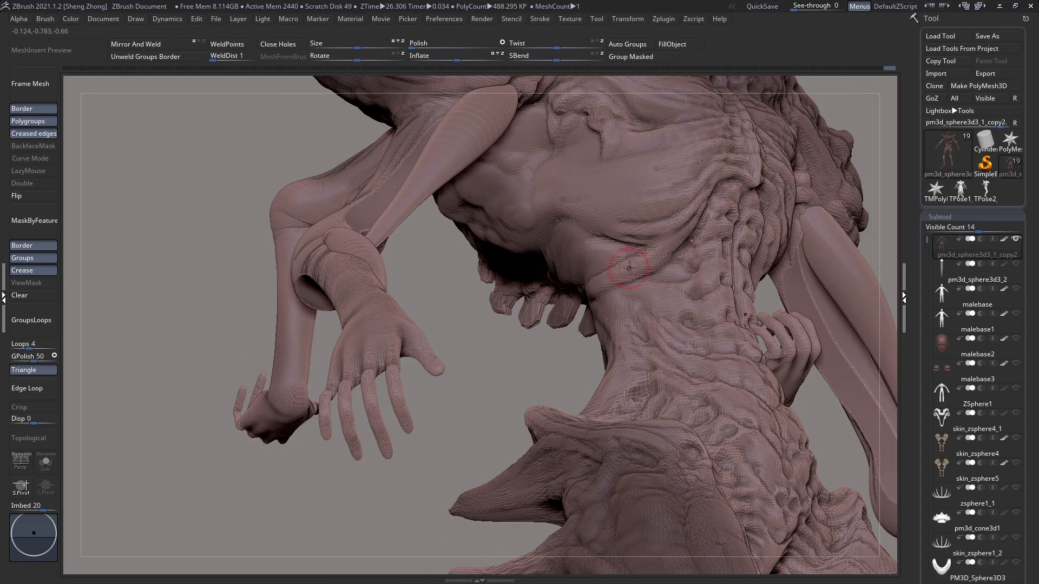
right_drag(650, 252, 595, 286)
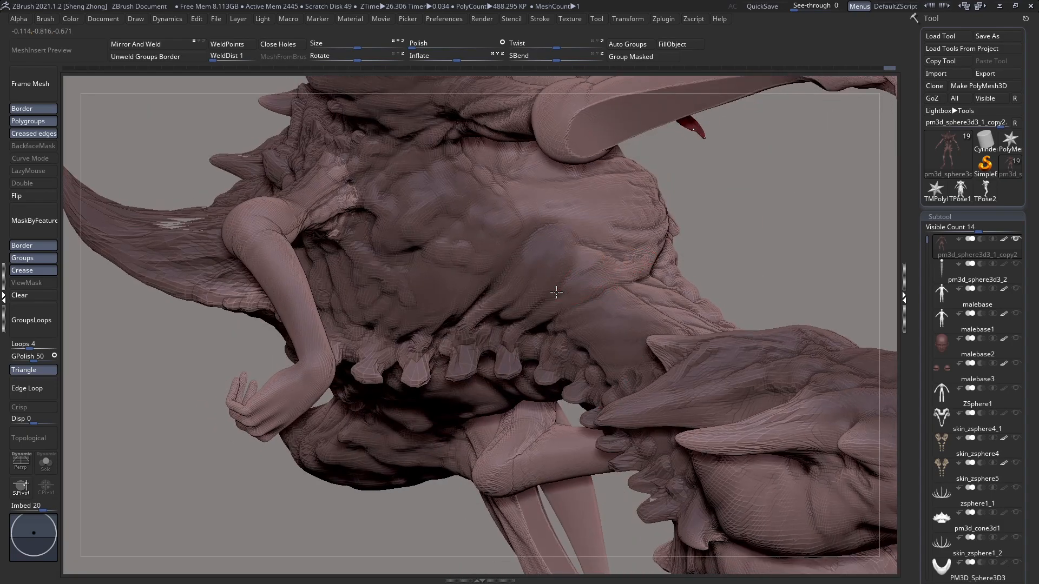
right_drag(635, 263, 596, 321)
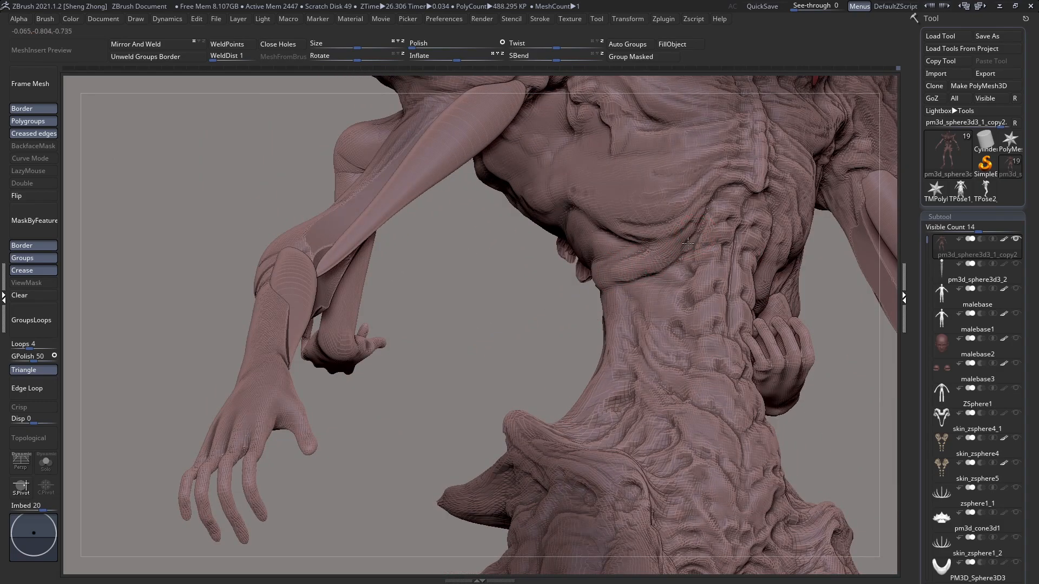
right_drag(606, 285, 514, 325)
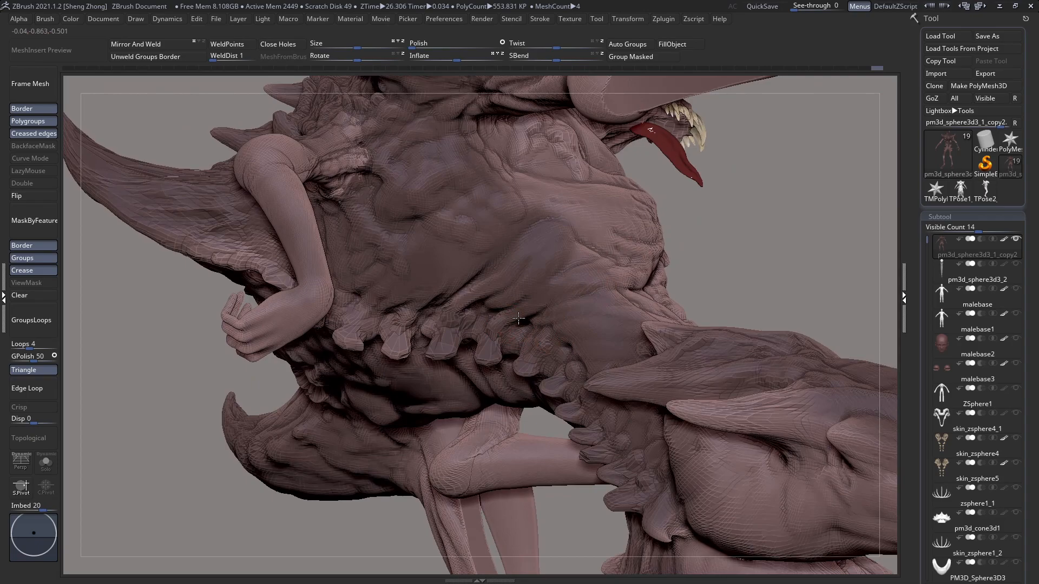
Step: Sculpt long rib-like ridges across the side of the ribcage, sweeping from the front of the torso towards the spine
right_drag(646, 290, 617, 295)
mouse_move(633, 263)
mouse_down()
mouse_move(573, 247)
mouse_move(623, 259)
mouse_move(664, 236)
mouse_up()
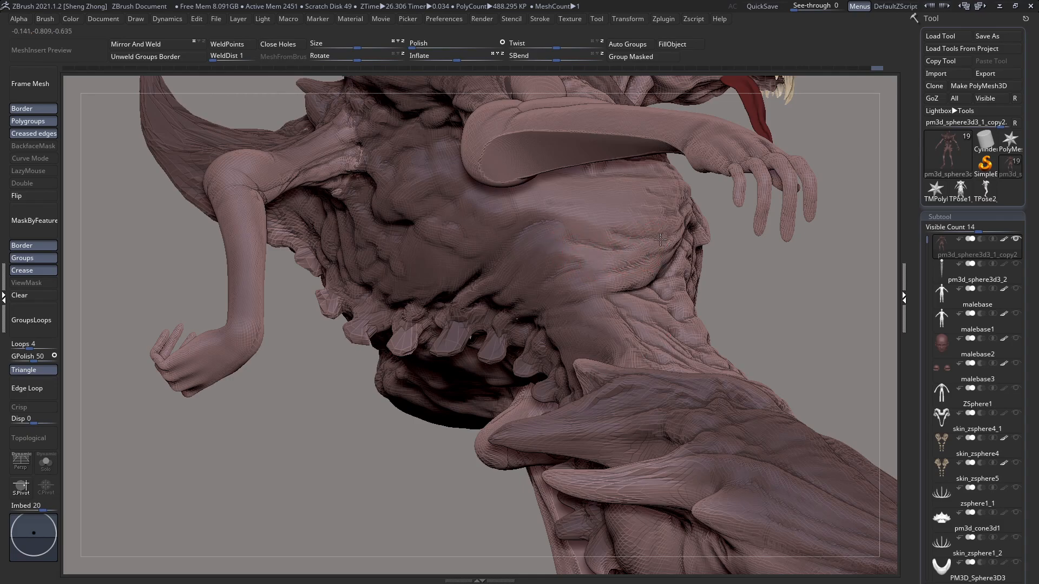
drag(559, 277, 559, 281)
drag(635, 241, 530, 263)
drag(593, 249, 502, 273)
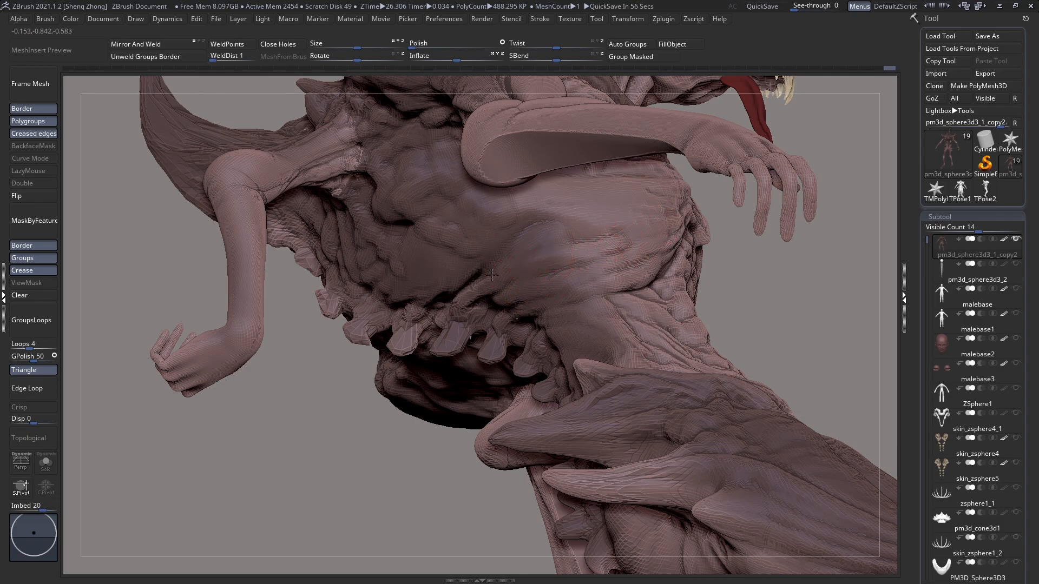
mouse_move(652, 225)
mouse_down()
mouse_move(575, 258)
mouse_move(603, 236)
mouse_move(558, 242)
mouse_up()
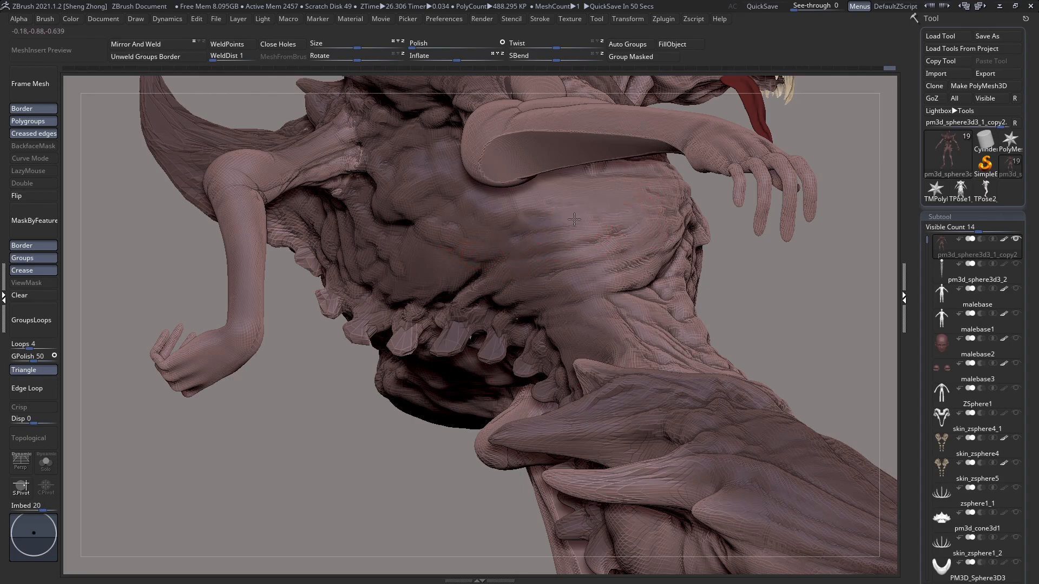
mouse_move(510, 254)
right_down()
mouse_move(432, 270)
mouse_move(378, 260)
right_up()
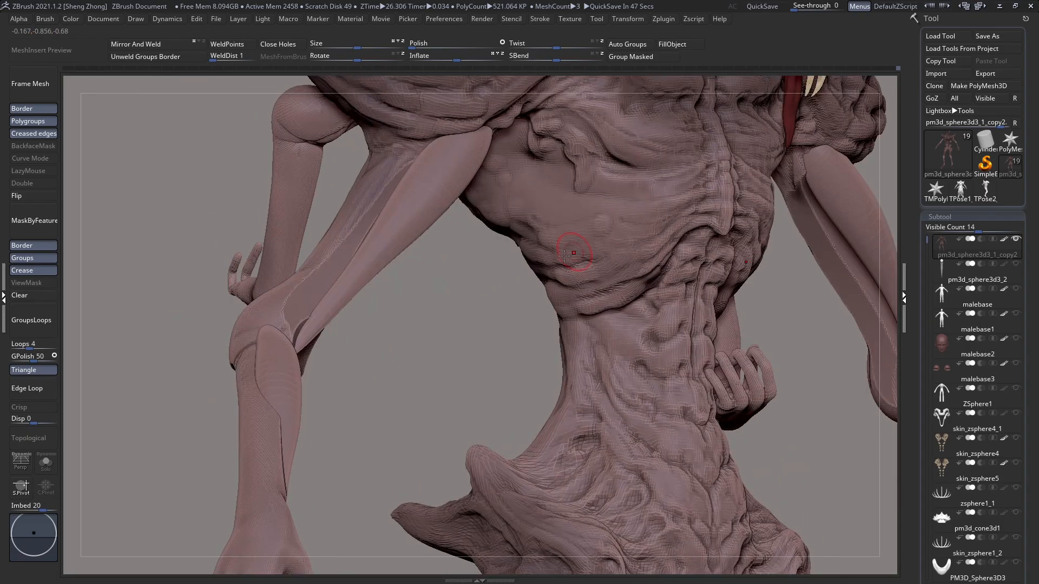
right_drag(572, 248, 519, 265)
mouse_move(684, 324)
right_down()
mouse_move(612, 314)
mouse_move(559, 249)
right_up()
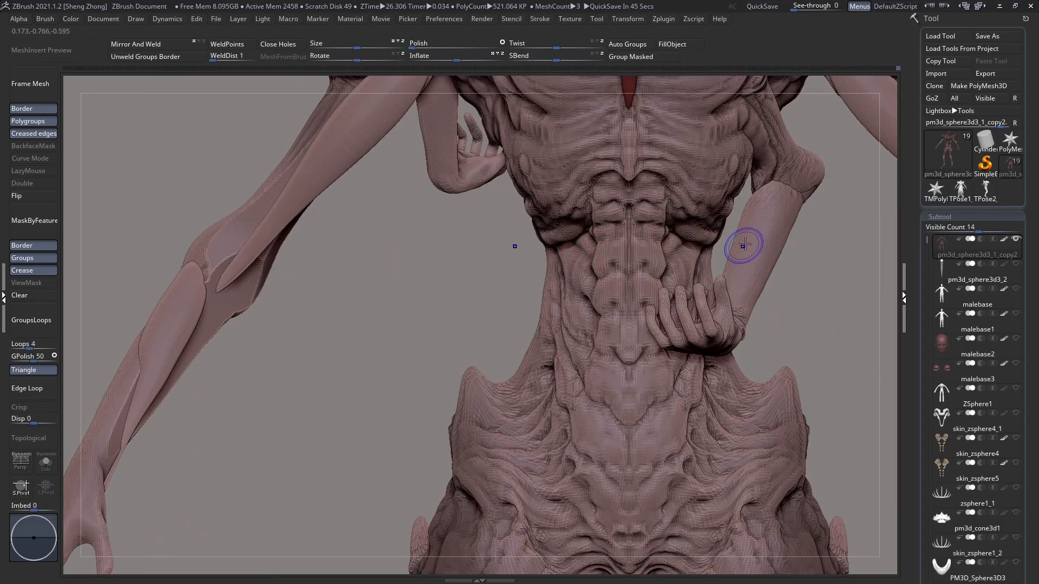
Step: Adjust the brush's draw size and build up skin folds on the abdomen between the central plates and the hips
ctrl+shift+click(749, 243)
alt+right_drag(646, 260, 574, 221)
right_drag(634, 321, 554, 354)
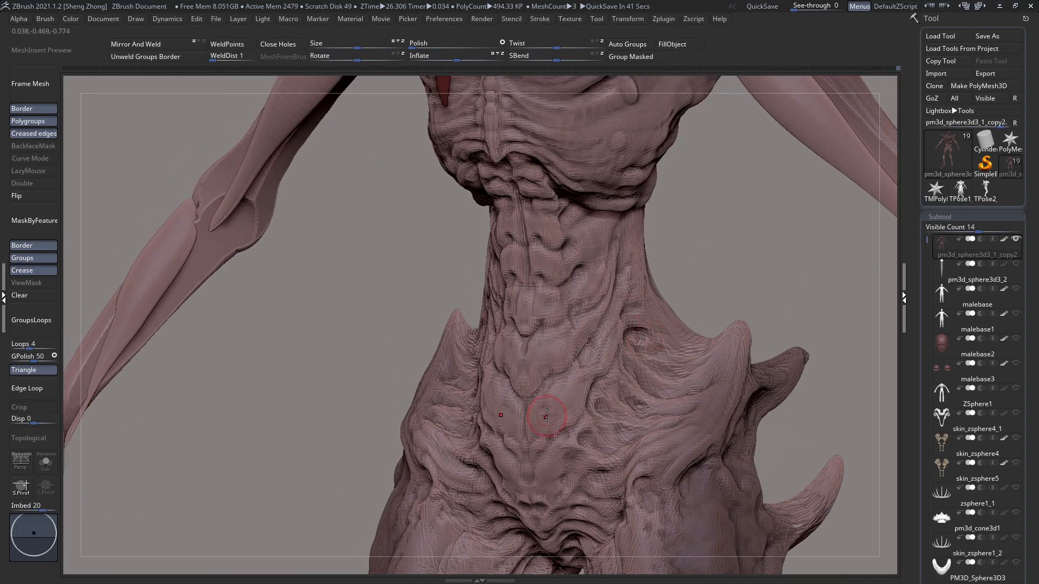
key(space)
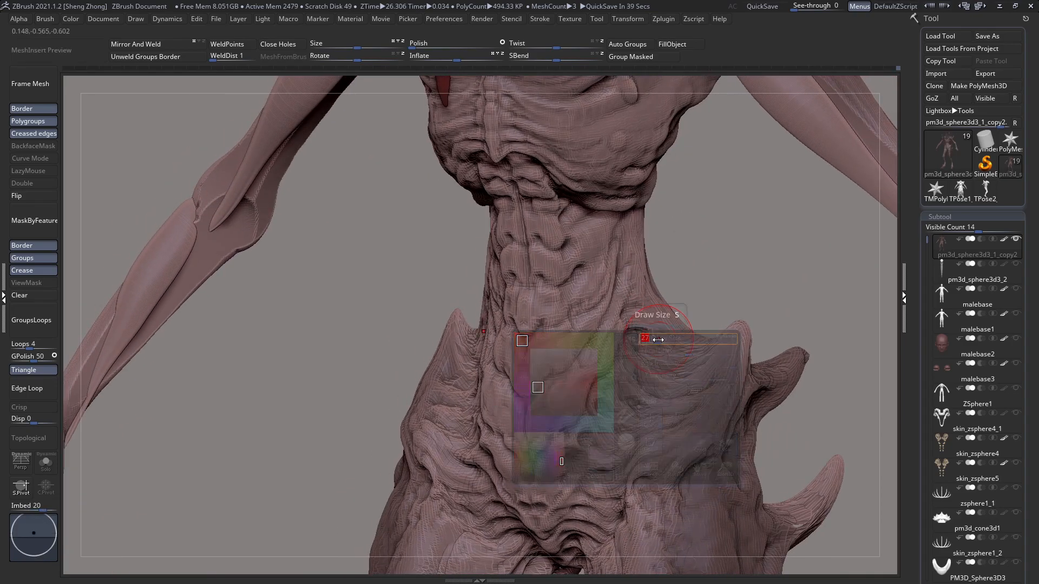
drag(586, 331, 620, 249)
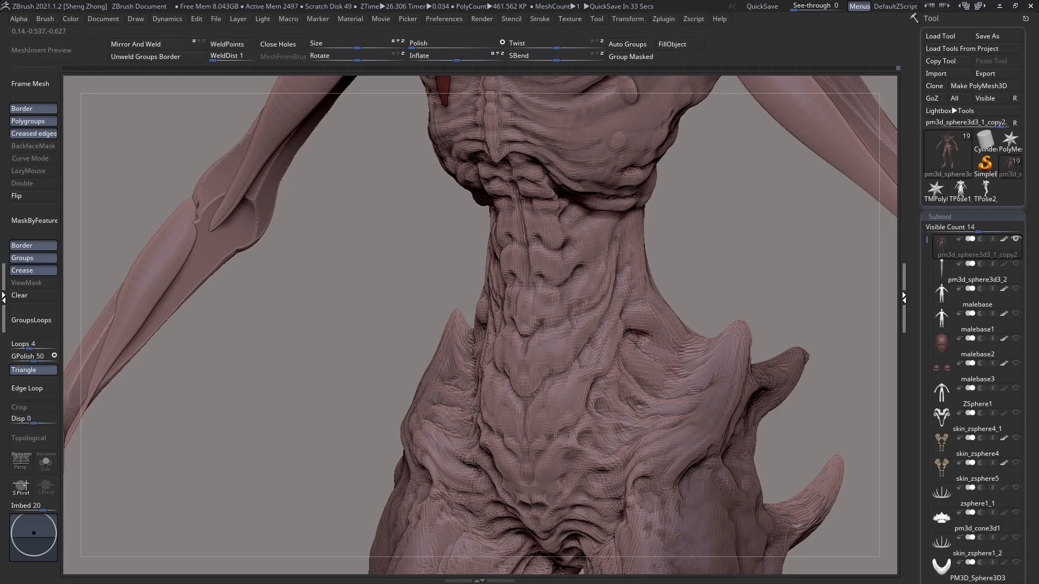
mouse_move(631, 359)
mouse_down()
mouse_move(619, 370)
mouse_move(627, 386)
mouse_up()
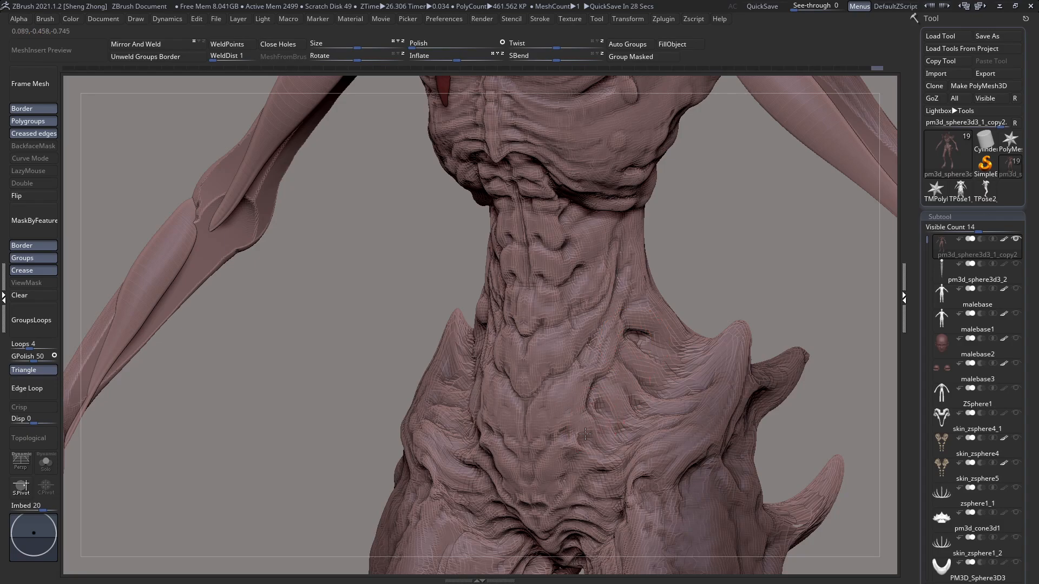
drag(580, 450, 565, 437)
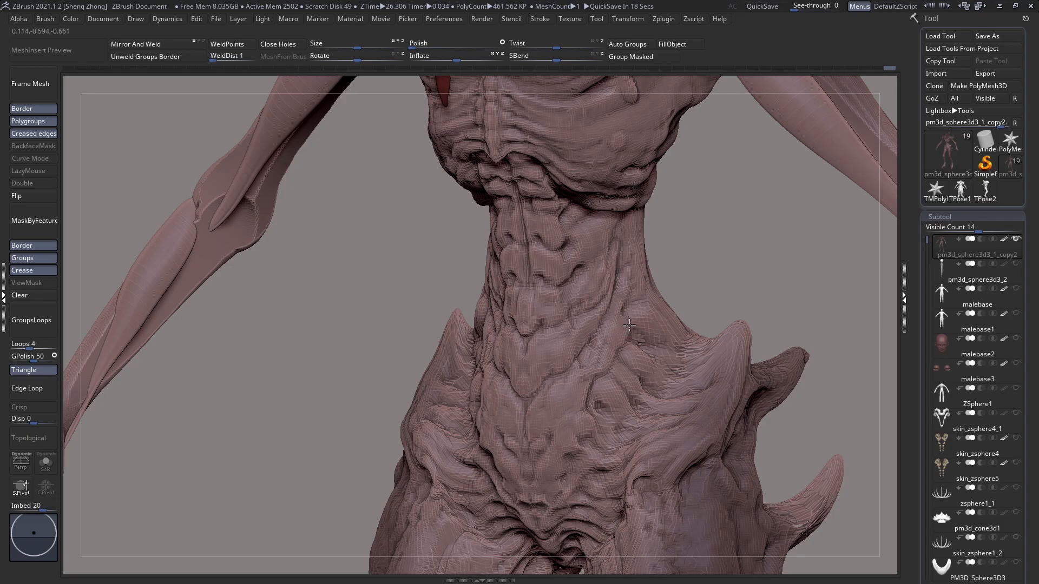
Step: Sculpt stretched skin folds above the hip towards the lower spine, undoing two strokes
drag(664, 310, 640, 348)
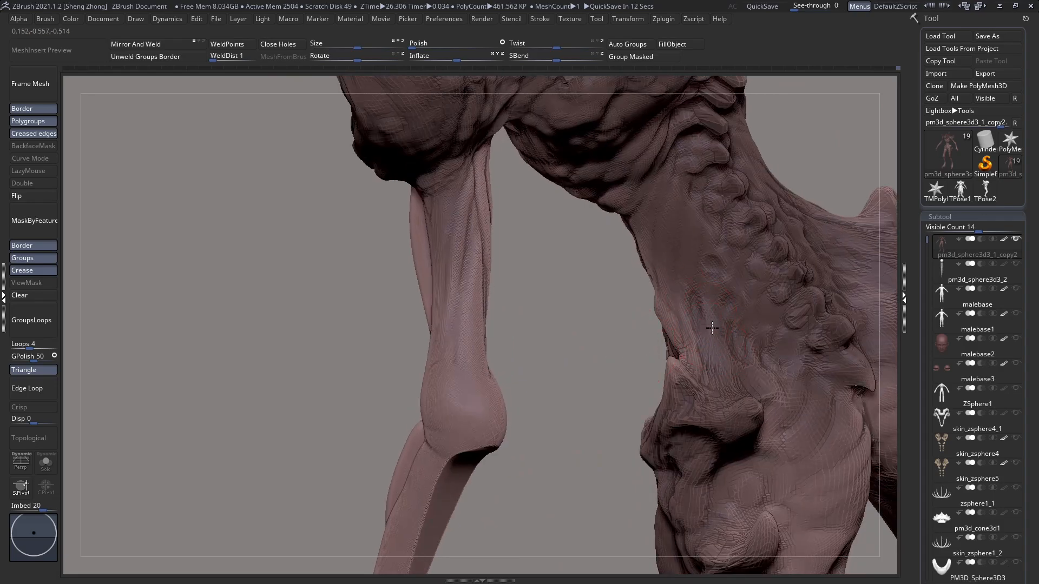
key(ctrl+z)
drag(730, 363, 721, 364)
key(ctrl+z)
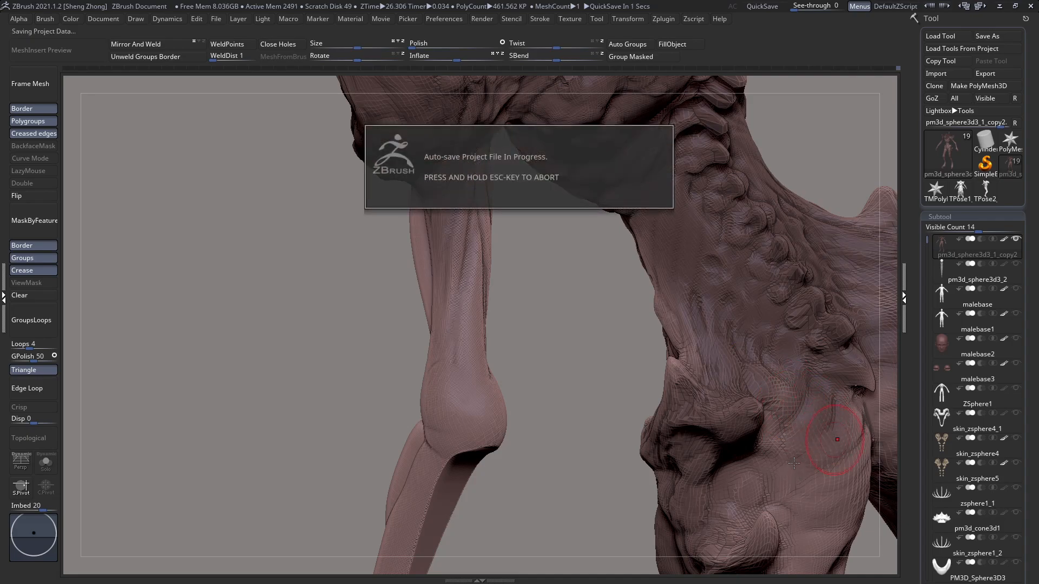
ctrl+right_drag(737, 386, 575, 449)
Step: Refine the surface of the lower ribcage and the folds where it meets the waist
alt+right_drag(622, 403, 377, 371)
ctrl+right_drag(445, 340, 457, 373)
alt+right_drag(492, 289, 536, 356)
ctrl+right_drag(517, 290, 525, 265)
right_drag(563, 320, 453, 307)
right_drag(557, 295, 575, 279)
mouse_move(508, 270)
ctrl+right_down()
mouse_move(504, 307)
mouse_move(519, 282)
ctrl+right_up()
mouse_move(520, 281)
ctrl+right_down()
mouse_move(522, 296)
mouse_move(545, 246)
ctrl+right_up()
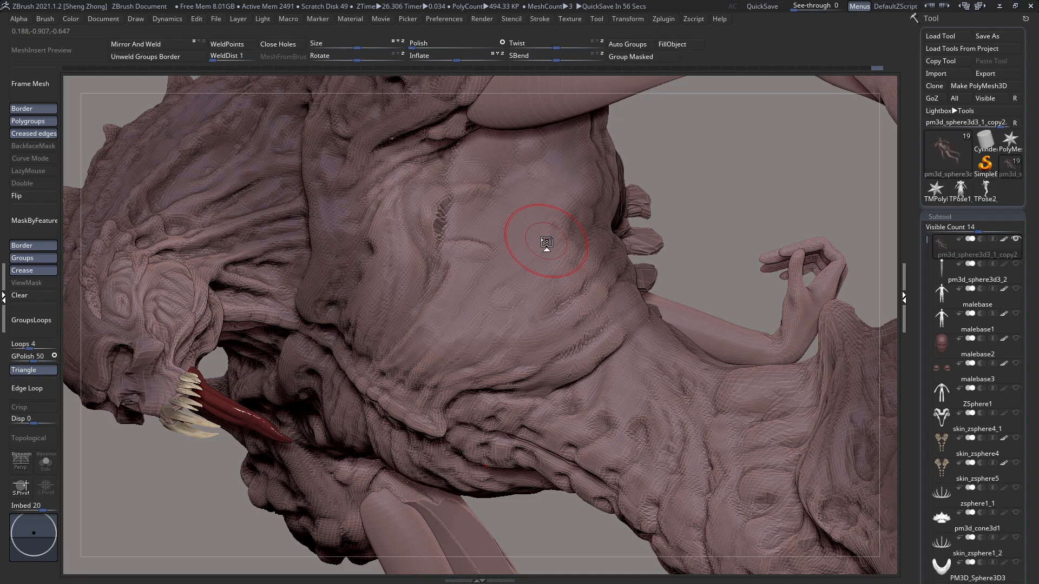
Step: Adjust the brush's draw size and sculpt broad forms and folds on the side of the ribcage near the vertebrae
ctrl+right_drag(556, 250, 576, 231)
key(space)
click(573, 231)
right_drag(514, 371, 628, 324)
mouse_move(672, 295)
right_down()
mouse_move(631, 307)
mouse_move(617, 327)
mouse_move(625, 319)
right_up()
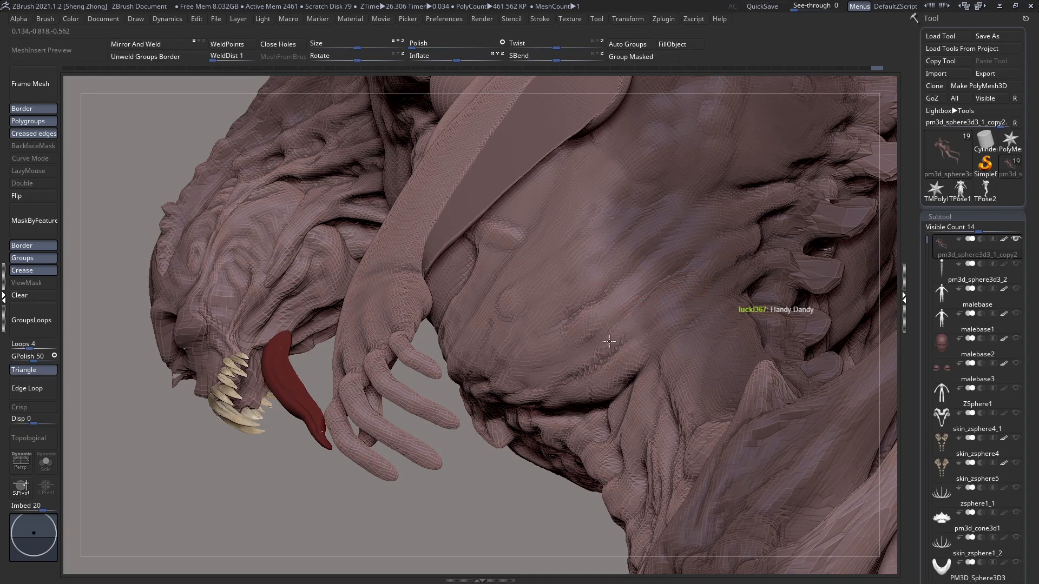
Step: Adjust the brush's draw size and sculpt the side of the ribcage, refining the folds along its lower edge
mouse_move(602, 357)
right_down()
mouse_move(584, 346)
mouse_move(608, 362)
right_up()
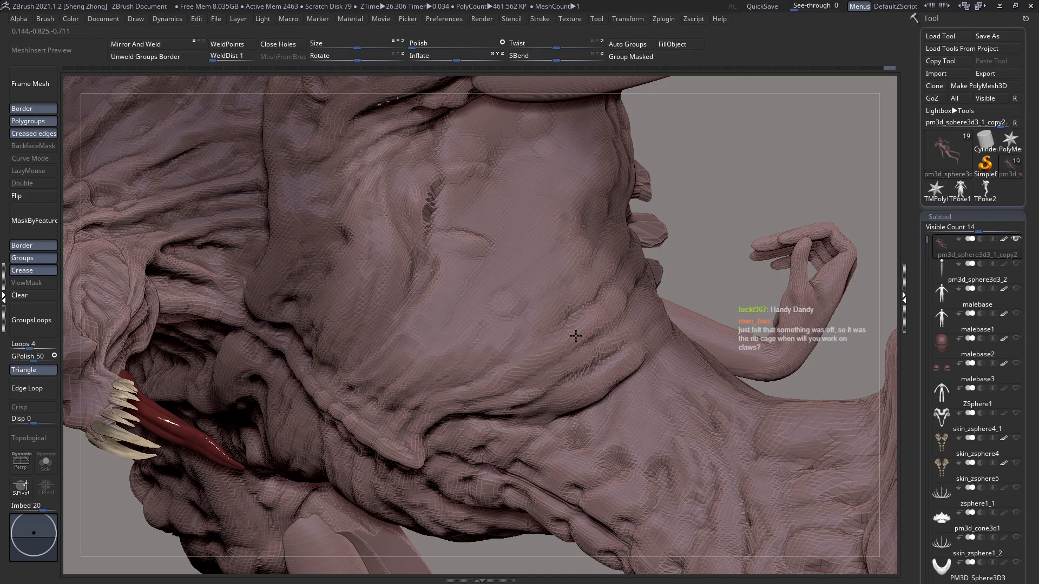
right_drag(617, 303, 635, 277)
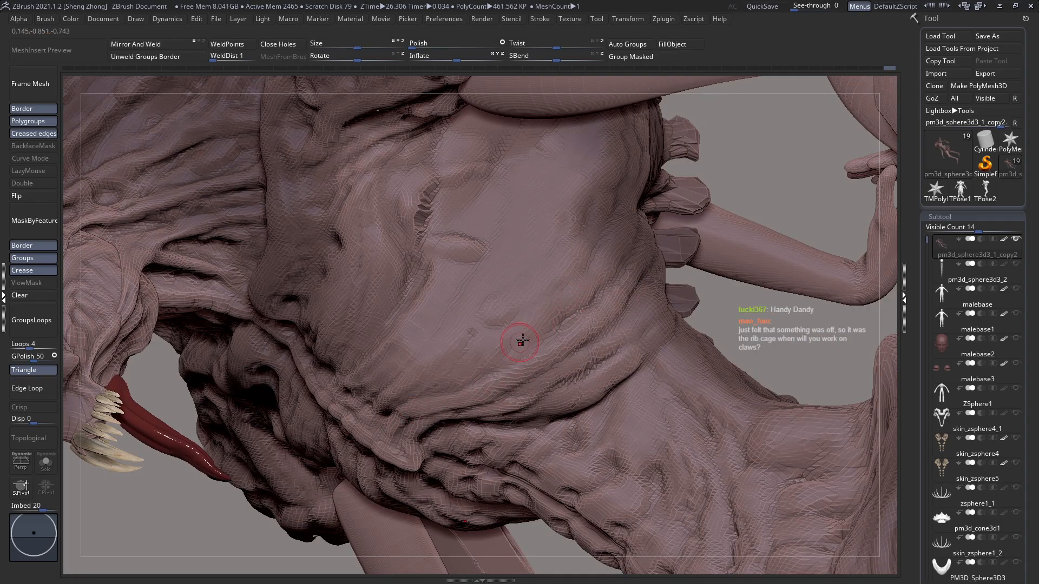
key(space)
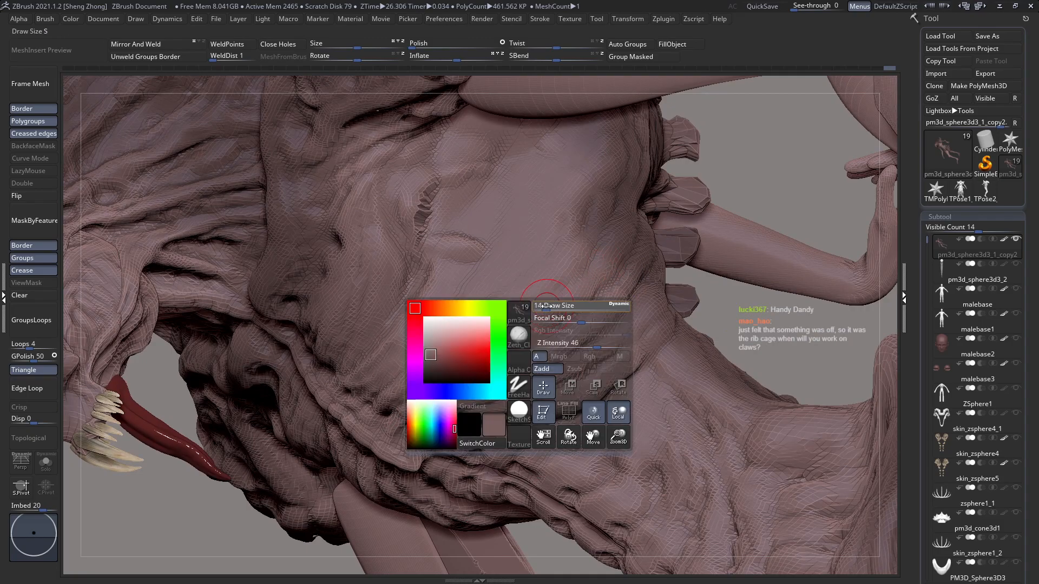
right_drag(608, 231, 670, 230)
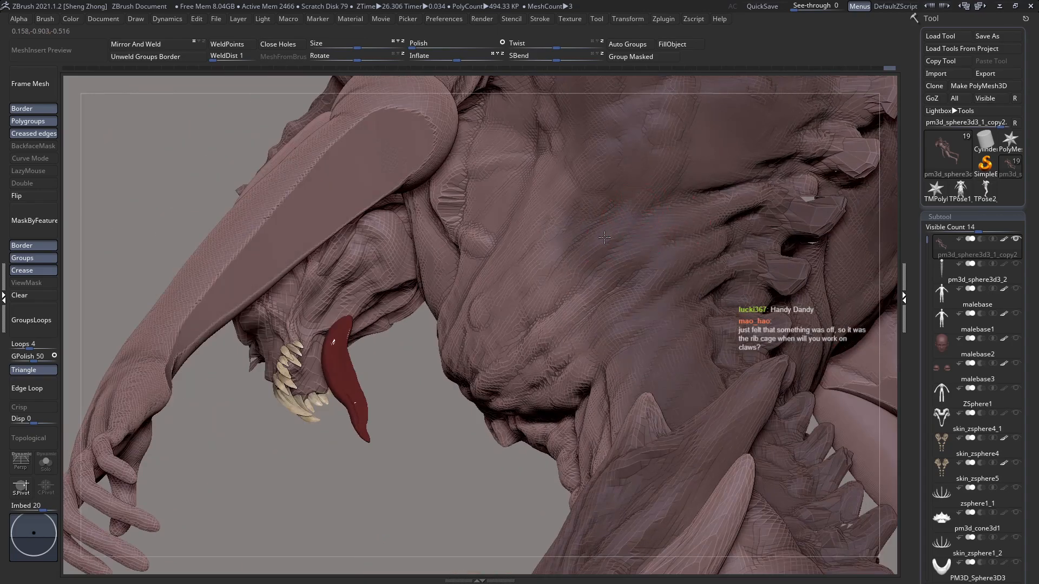
right_drag(518, 330, 610, 228)
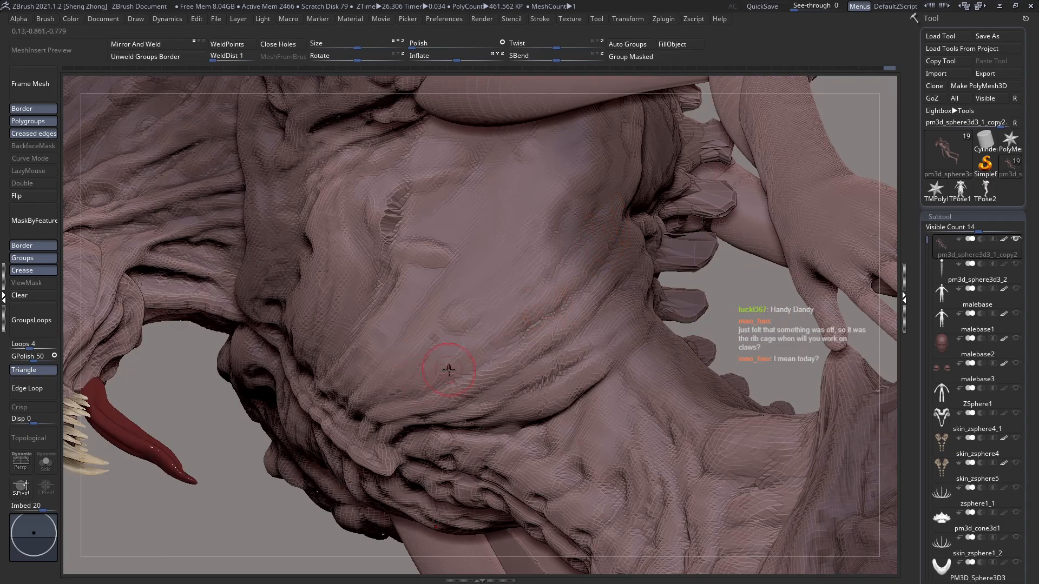
right_drag(455, 396, 444, 473)
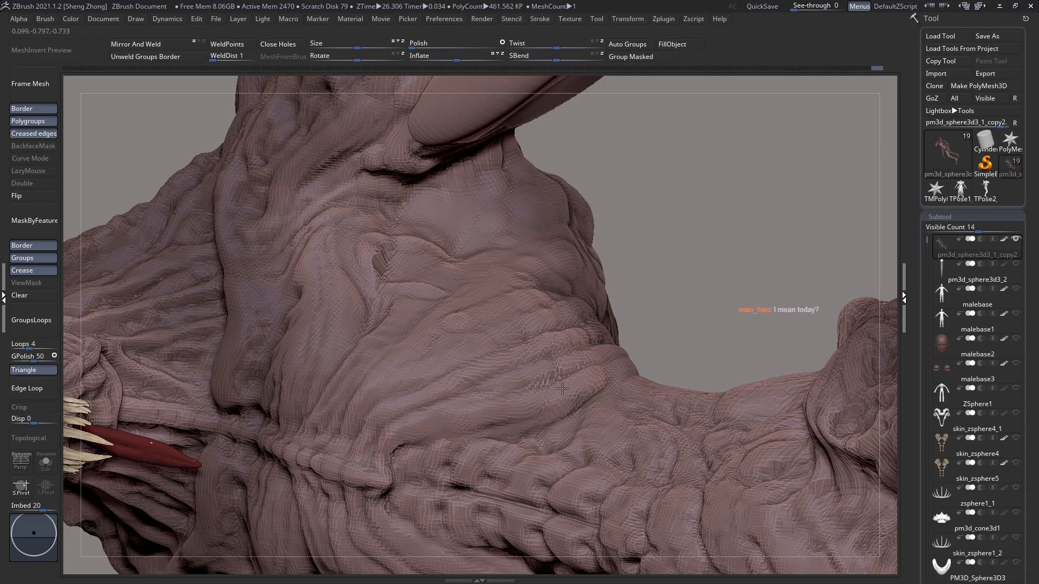
Step: Resize the brush and sculpt diagonal skin folds across the front of the ribcage and around the chest crease
key(space)
drag(632, 343, 620, 344)
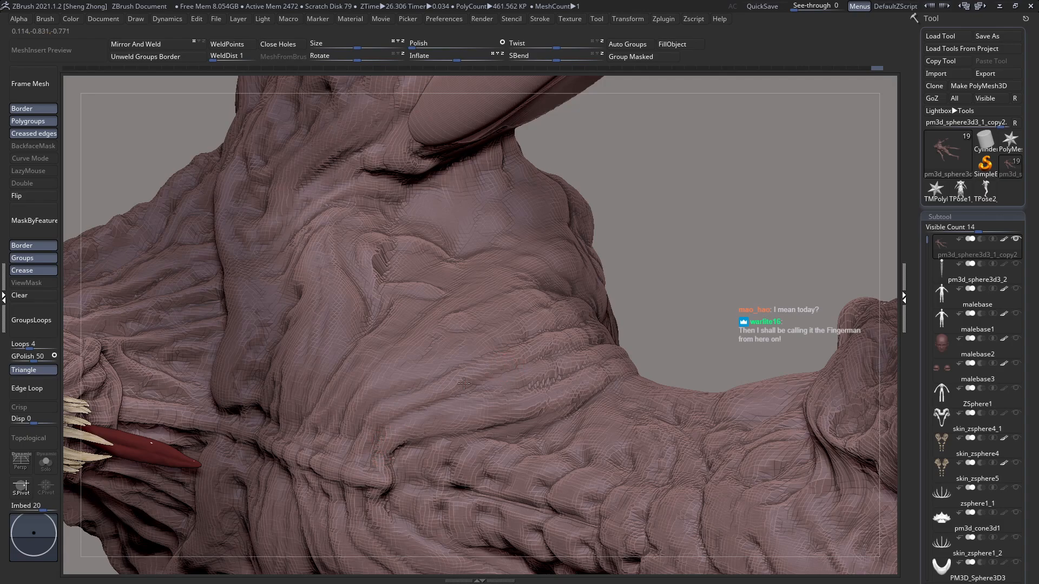
right_drag(372, 472, 309, 373)
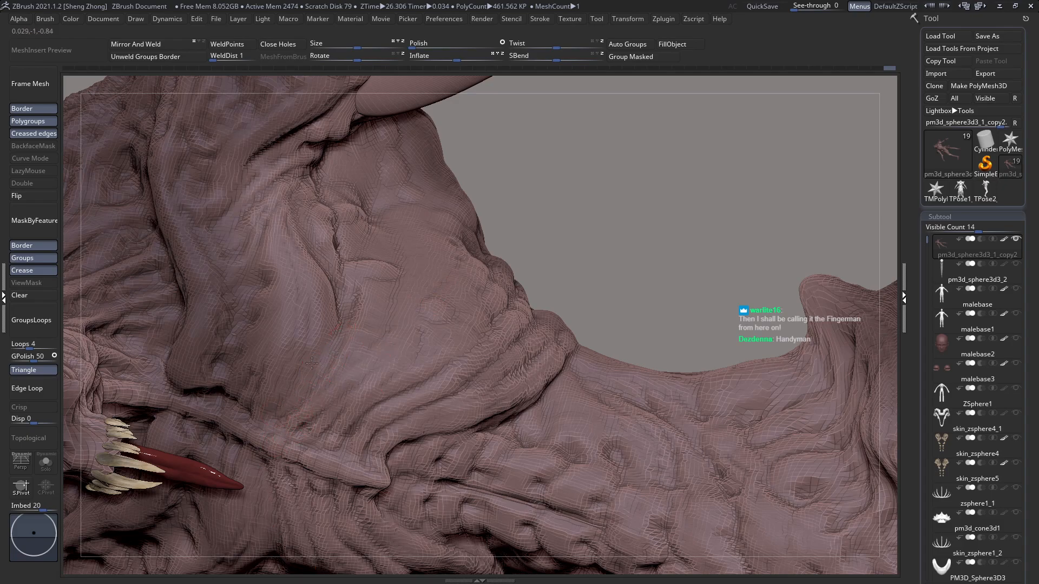
right_drag(301, 275, 436, 285)
ctrl+right_drag(330, 230, 370, 262)
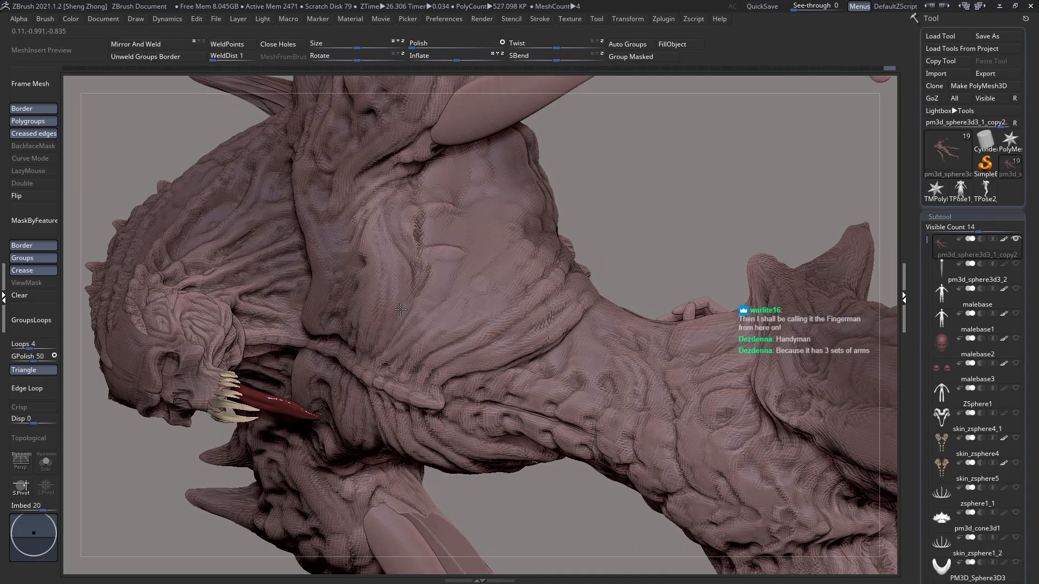
right_drag(371, 298, 401, 309)
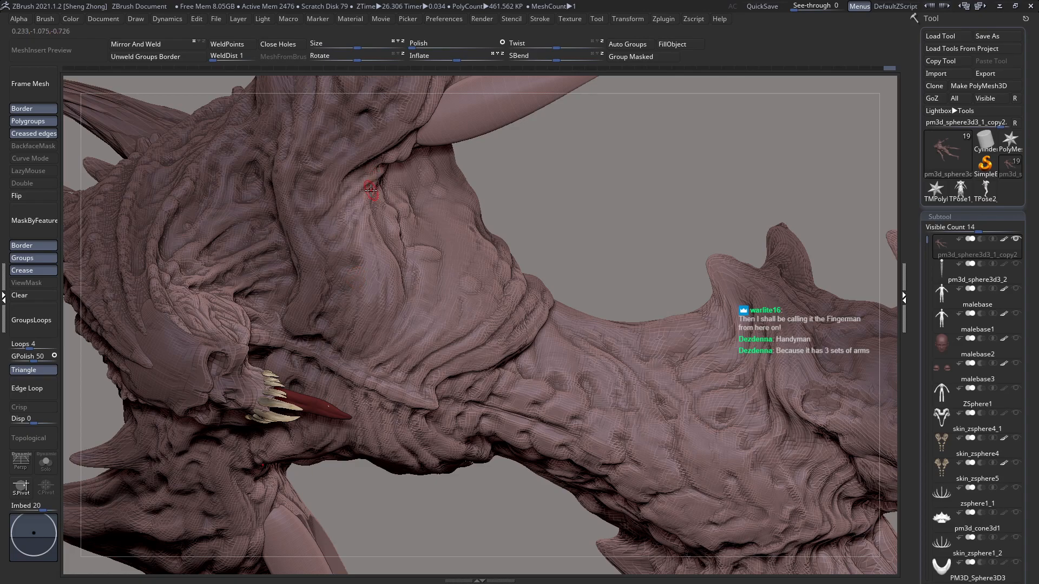
Step: Check the torso from the back and front, and switch to the Inflat brush
key(f)
right_drag(455, 218, 394, 260)
alt+right_drag(440, 236, 466, 253)
shift+drag(530, 250, 543, 251)
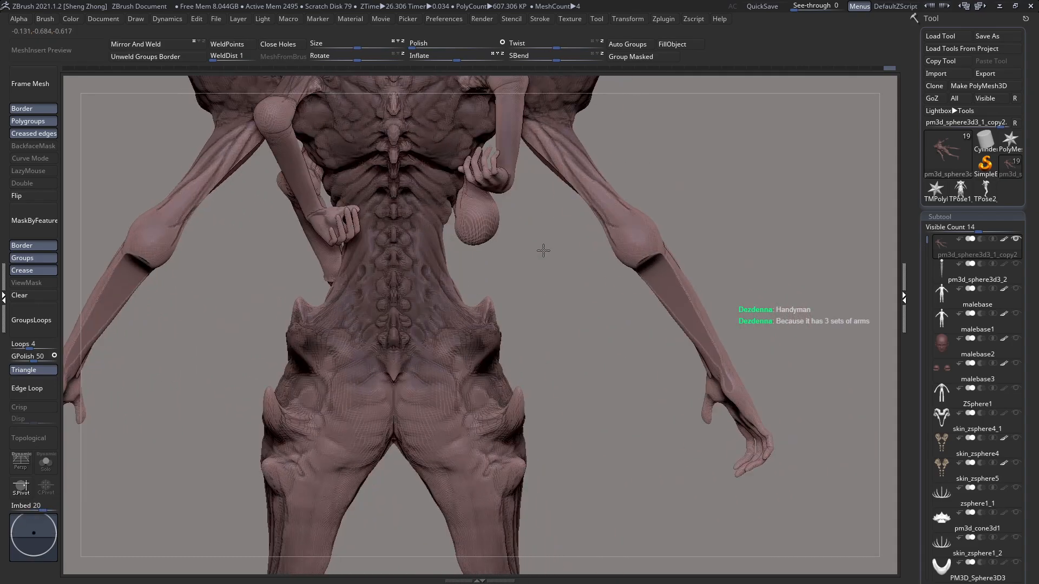
drag(464, 267, 389, 274)
key(space)
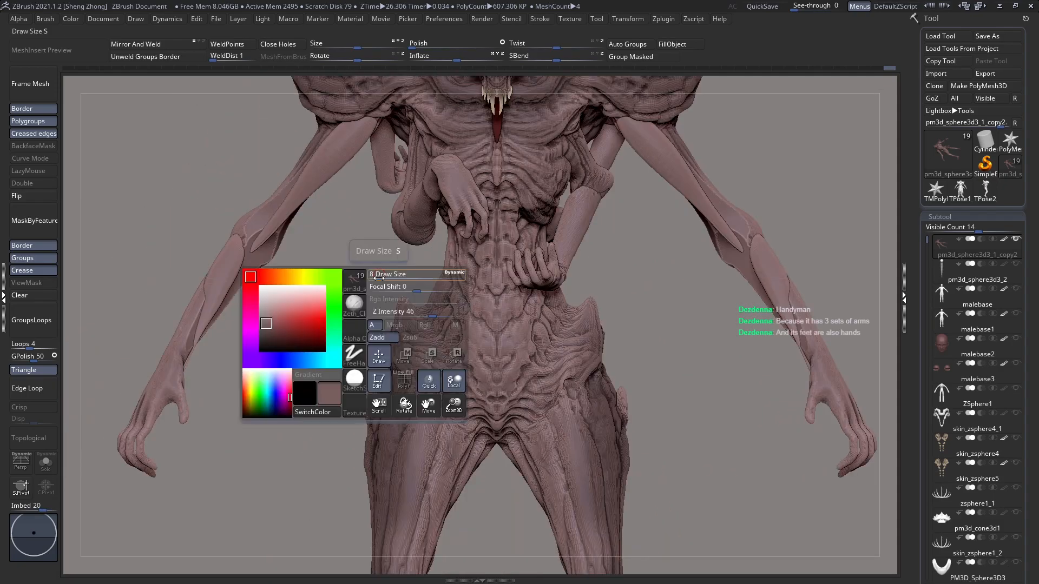
click(345, 304)
key(i)
key(n)
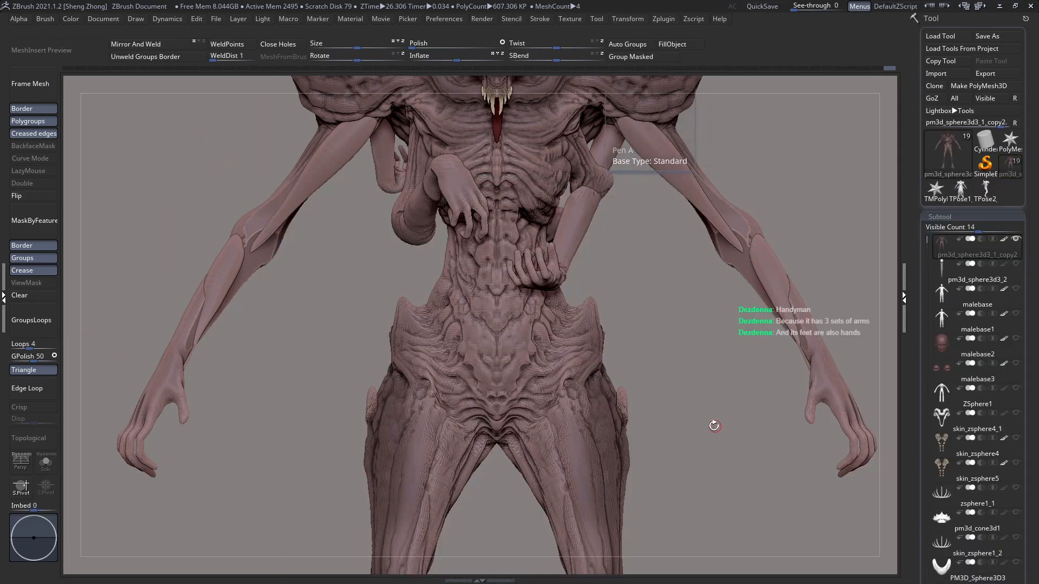
ctrl+right_drag(442, 376, 448, 390)
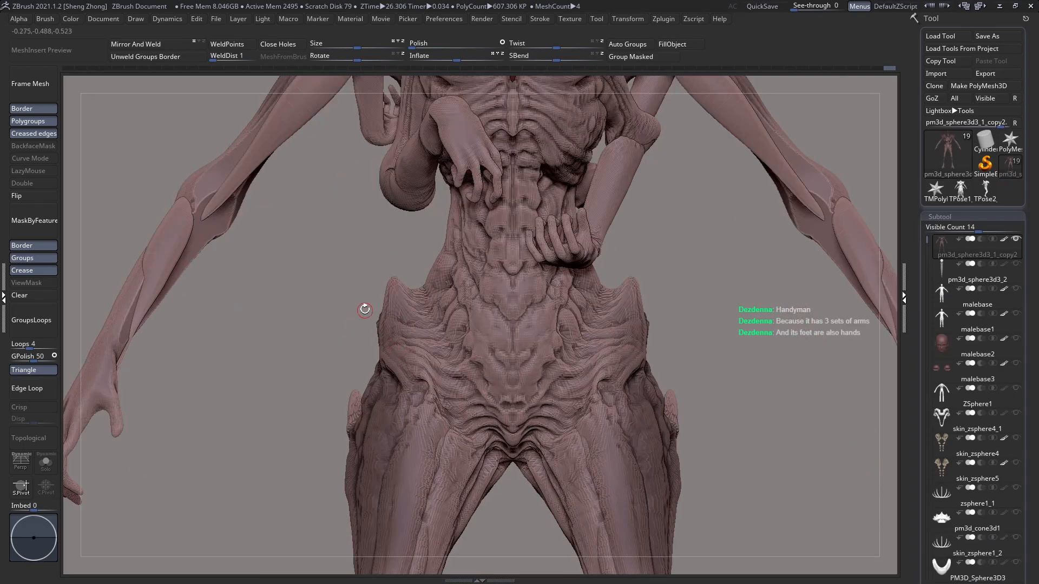
Step: Enlarge the Inflat brush's draw size and swell the forms of the abdomen, waist and hips
key(space)
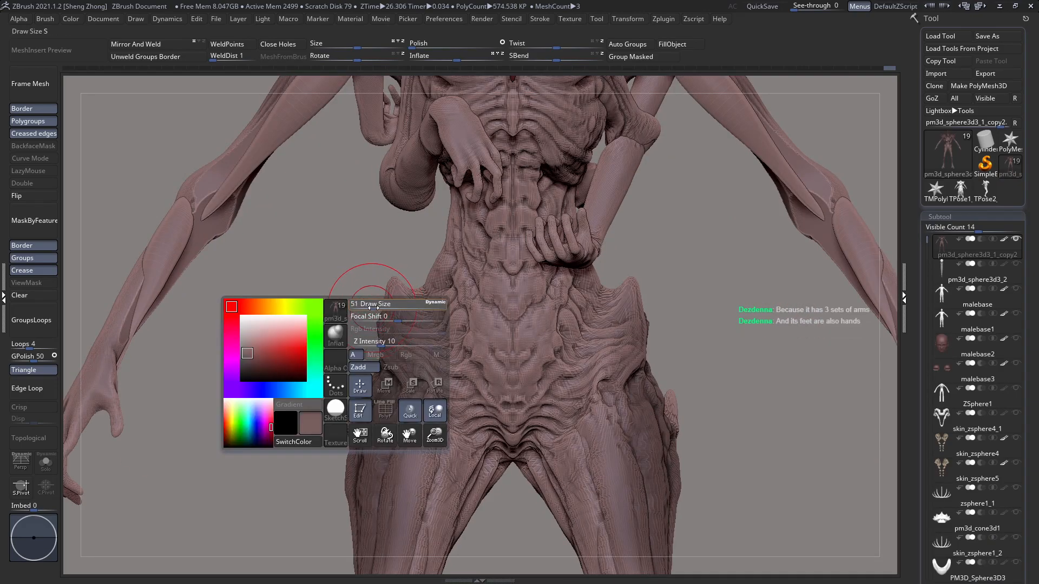
key(space)
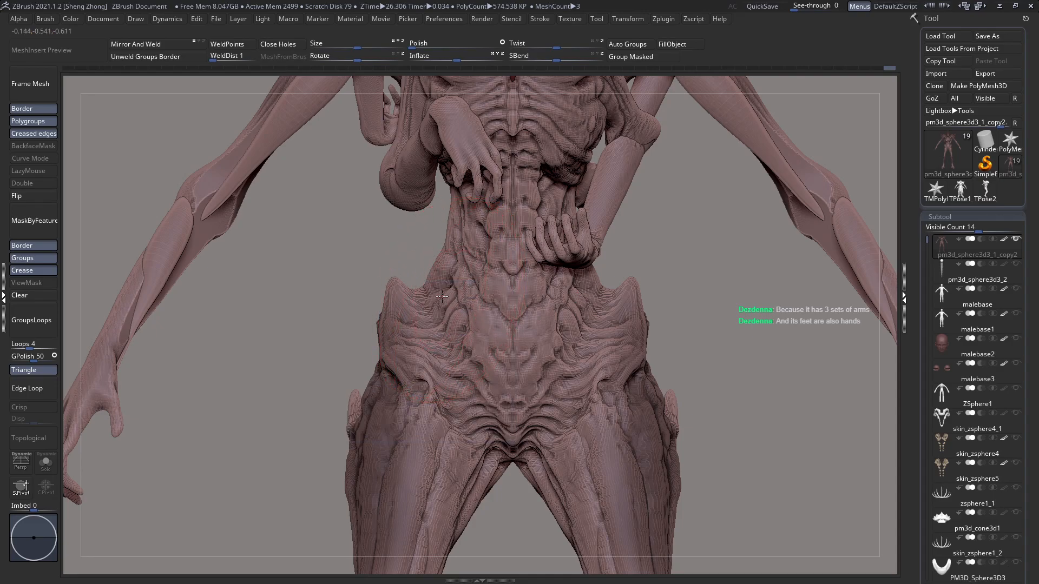
key(space)
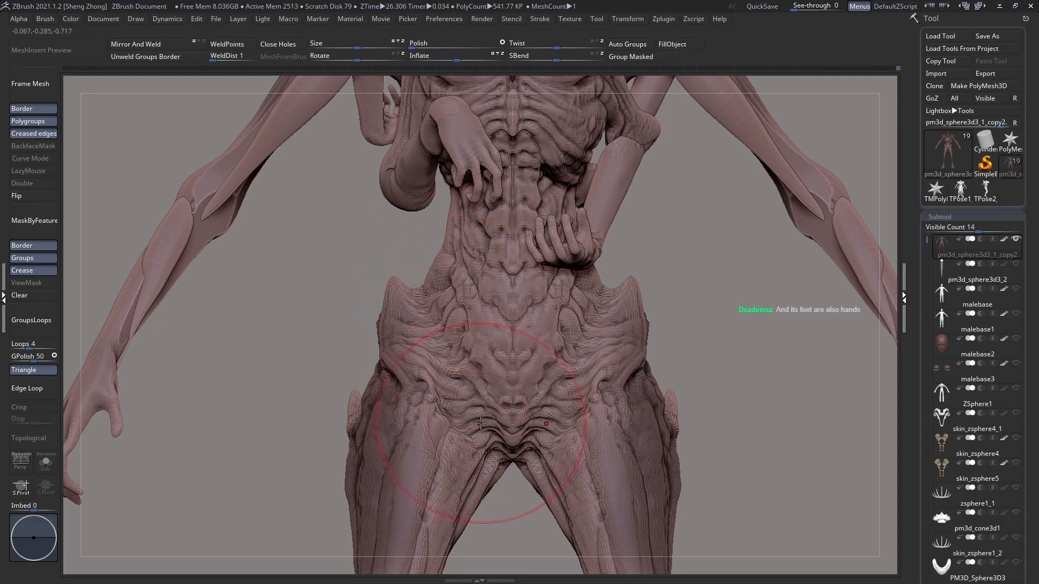
mouse_move(407, 273)
mouse_down()
mouse_move(448, 282)
mouse_move(418, 285)
mouse_up()
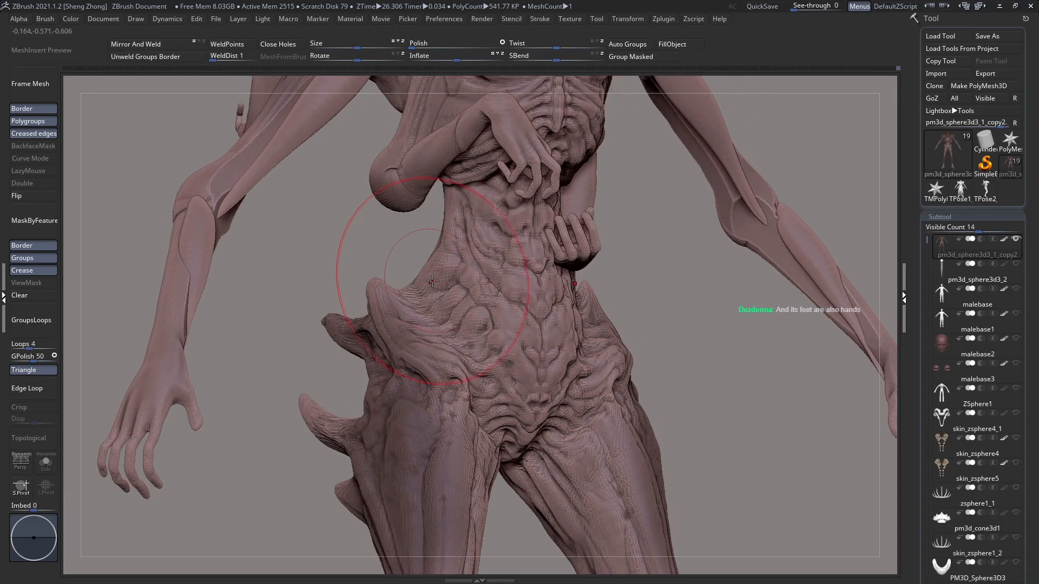
drag(443, 243, 449, 319)
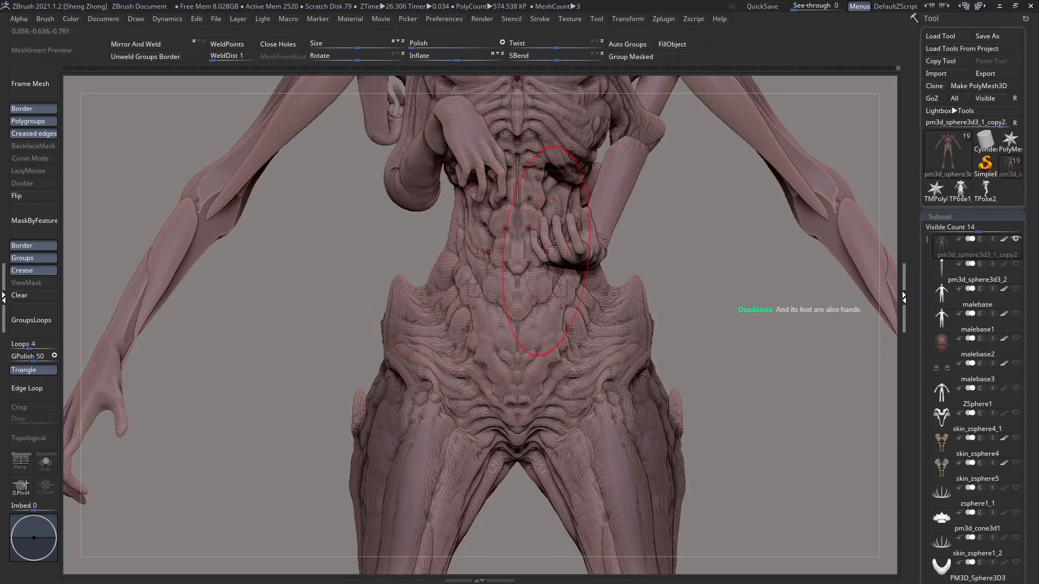
Step: Hide the small folded arms and inflate the exposed waist and lower ribcage
ctrl+shift+click(540, 278)
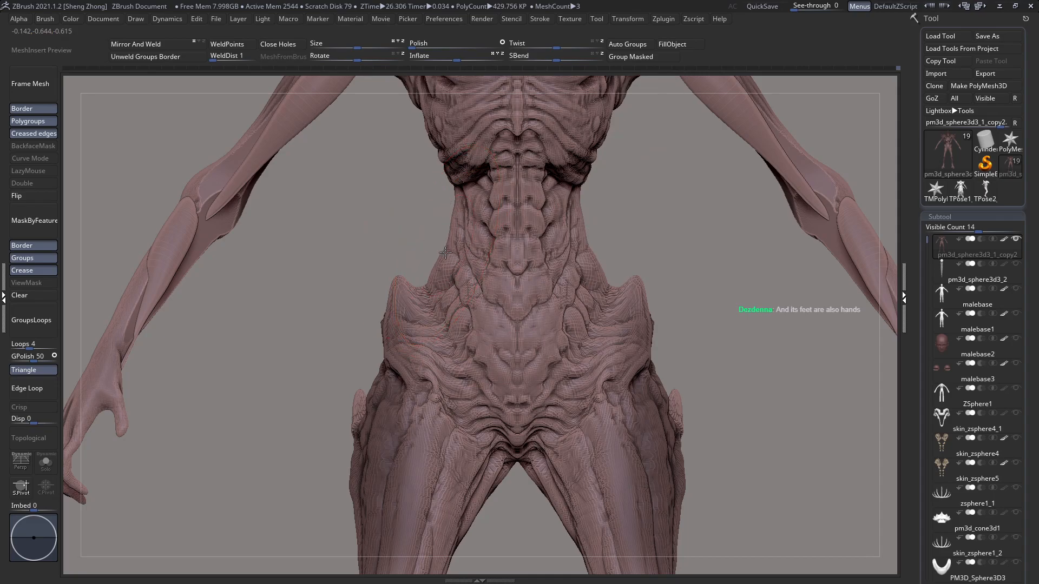
drag(482, 215, 474, 245)
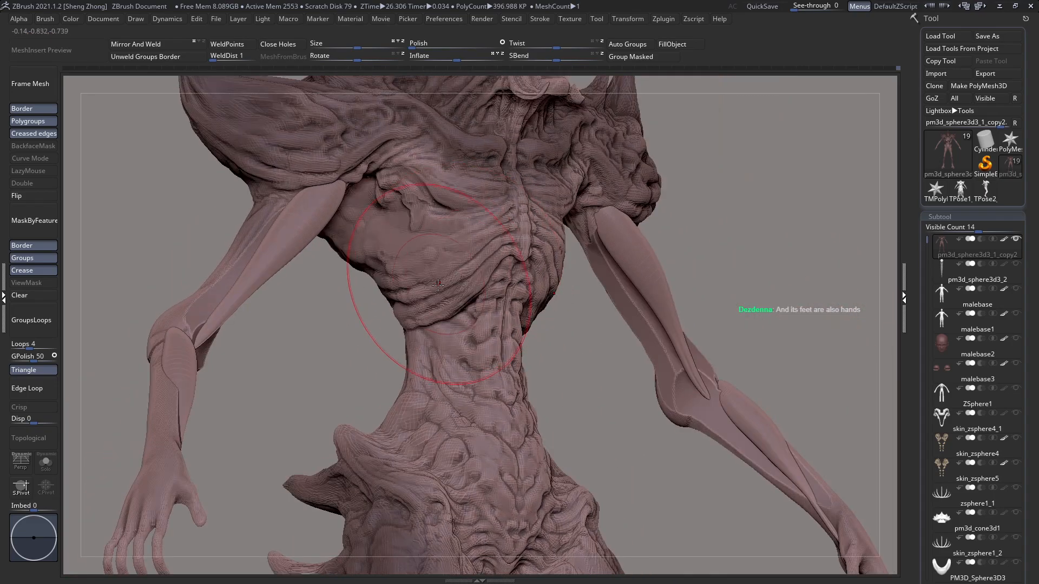
drag(431, 146, 496, 240)
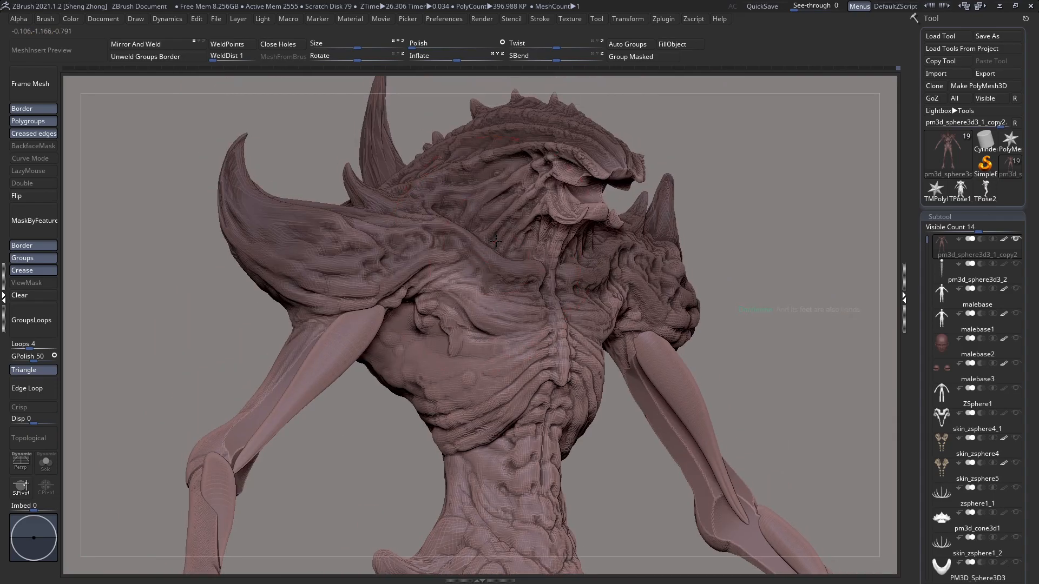
Step: Inflate the forms of the chest, ribcage and waist with broad strokes
right_drag(331, 256, 441, 277)
right_drag(321, 223, 345, 292)
alt+right_drag(413, 506, 429, 404)
alt+right_drag(461, 470, 470, 378)
right_drag(479, 313, 369, 384)
ctrl+right_drag(427, 295, 347, 243)
right_drag(303, 303, 422, 328)
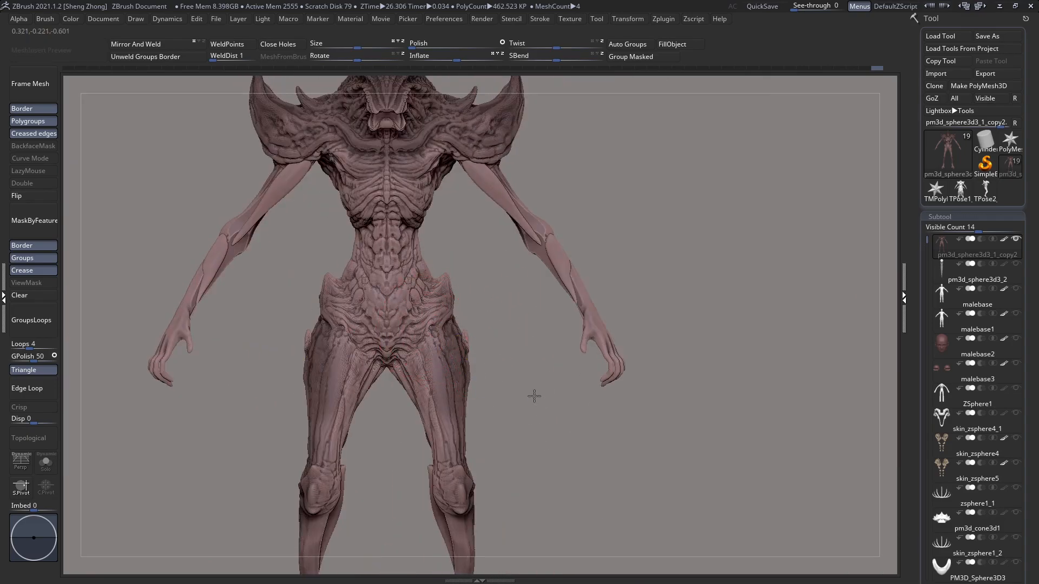
Step: Refine the torso's volumes and show the small folded arms again
ctrl+right_drag(496, 396, 491, 355)
alt+right_drag(425, 266, 482, 370)
mouse_move(403, 304)
right_down()
mouse_move(476, 309)
mouse_move(405, 303)
mouse_move(466, 291)
right_up()
right_drag(498, 344, 452, 336)
right_drag(389, 298, 341, 297)
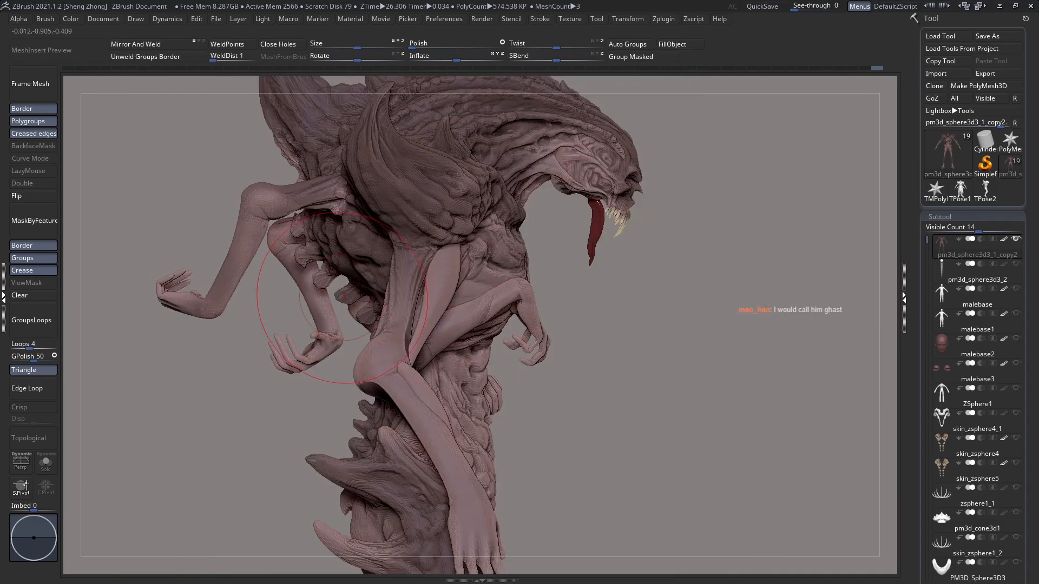
Step: Examine the full figure's proportions and silhouette from the front and three-quarter angles
key(f)
shift+right_drag(290, 237, 403, 334)
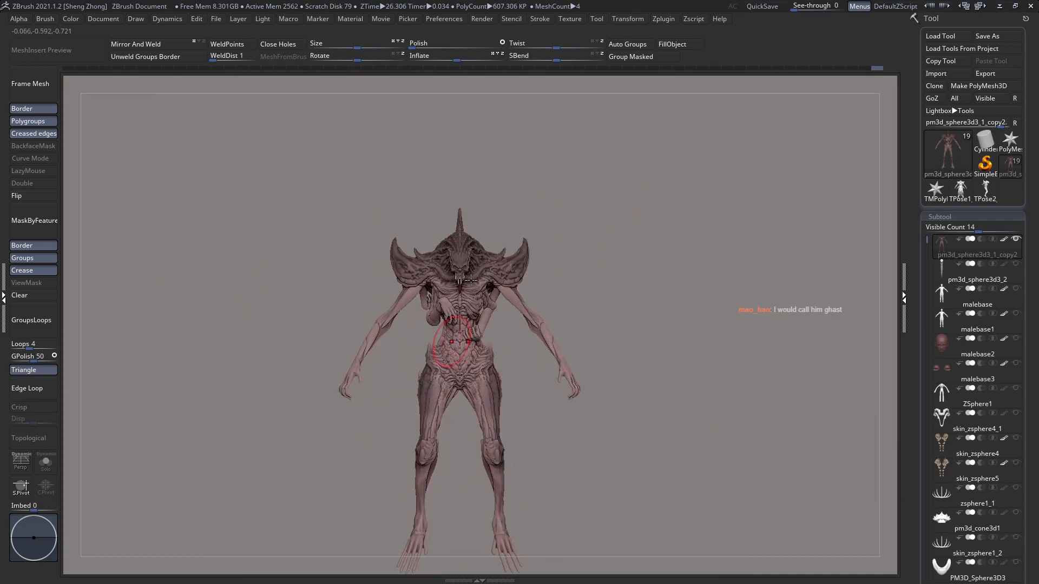
key(f)
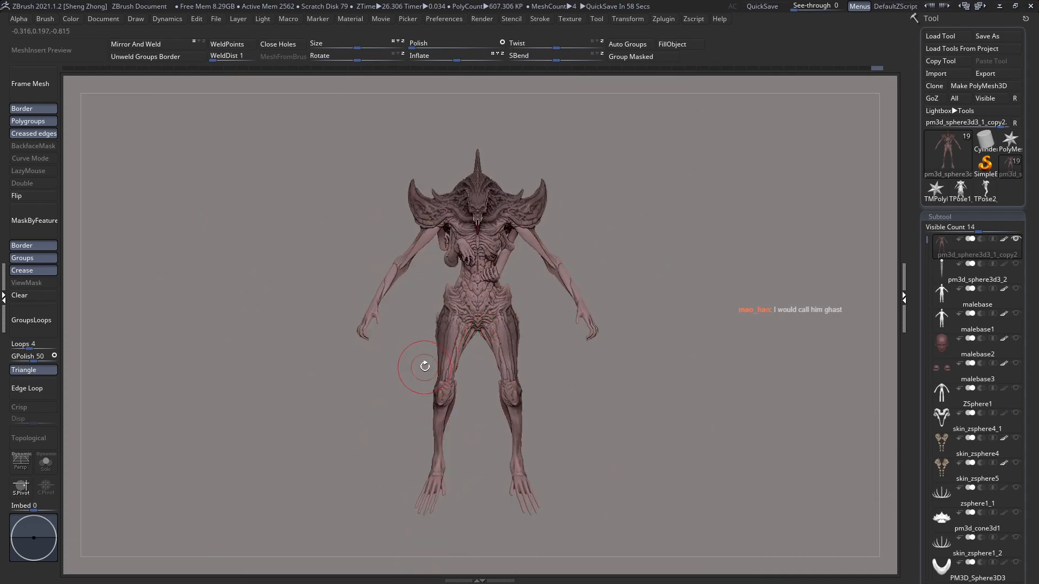
right_drag(568, 385, 558, 354)
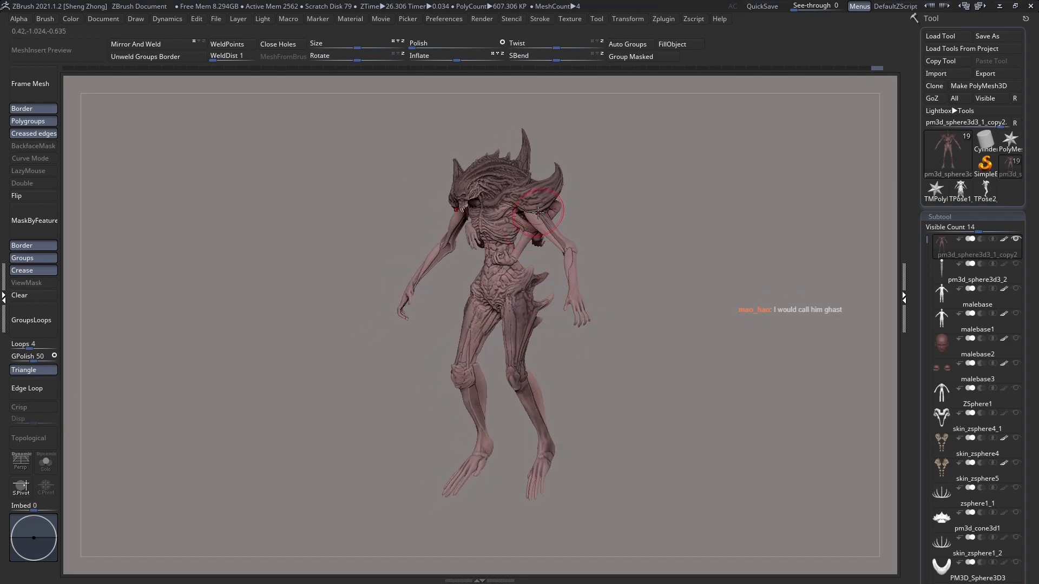
right_drag(516, 395, 534, 382)
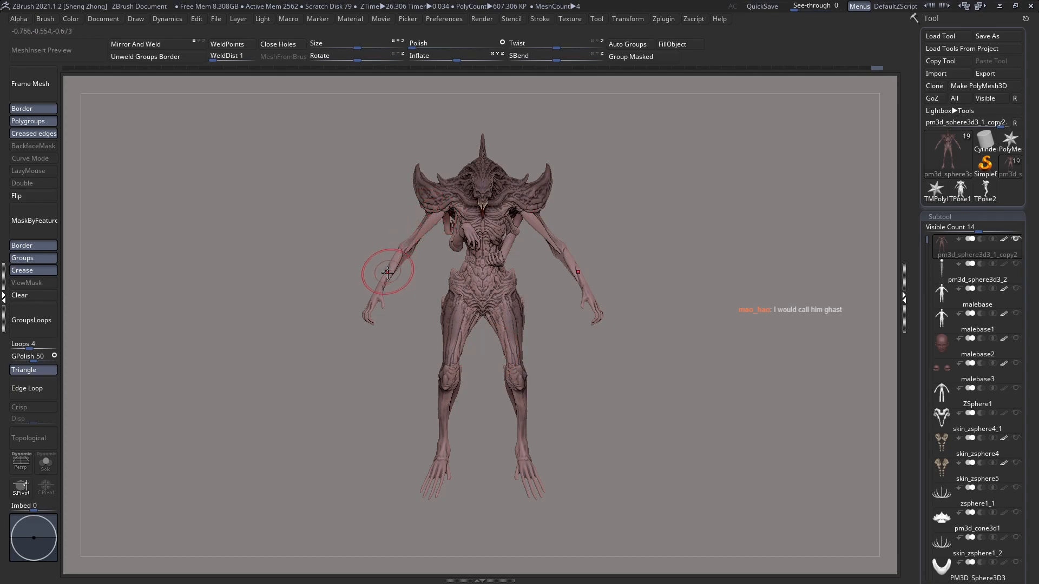
mouse_move(373, 309)
right_down()
mouse_move(434, 302)
mouse_move(394, 286)
right_up()
right_drag(423, 252, 458, 254)
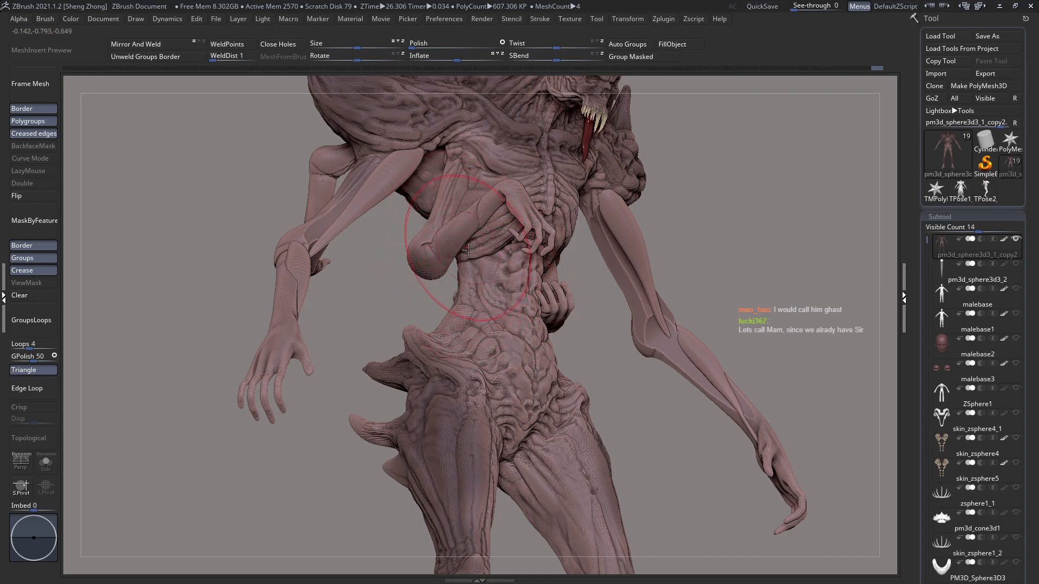
Step: Switch to the CurveStrapSnap brush and reduce its draw size
key(space)
key(b)
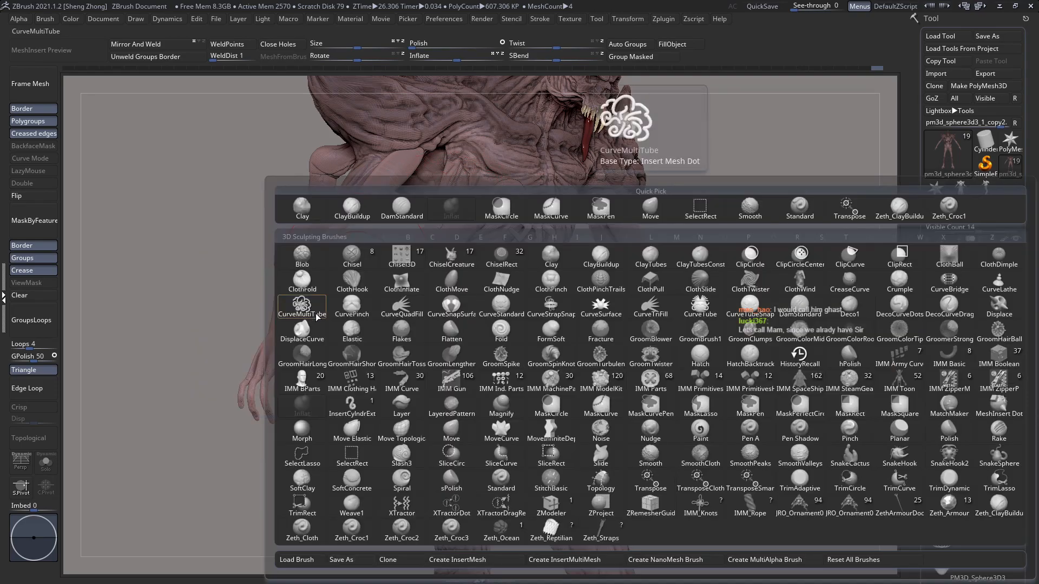
click(566, 309)
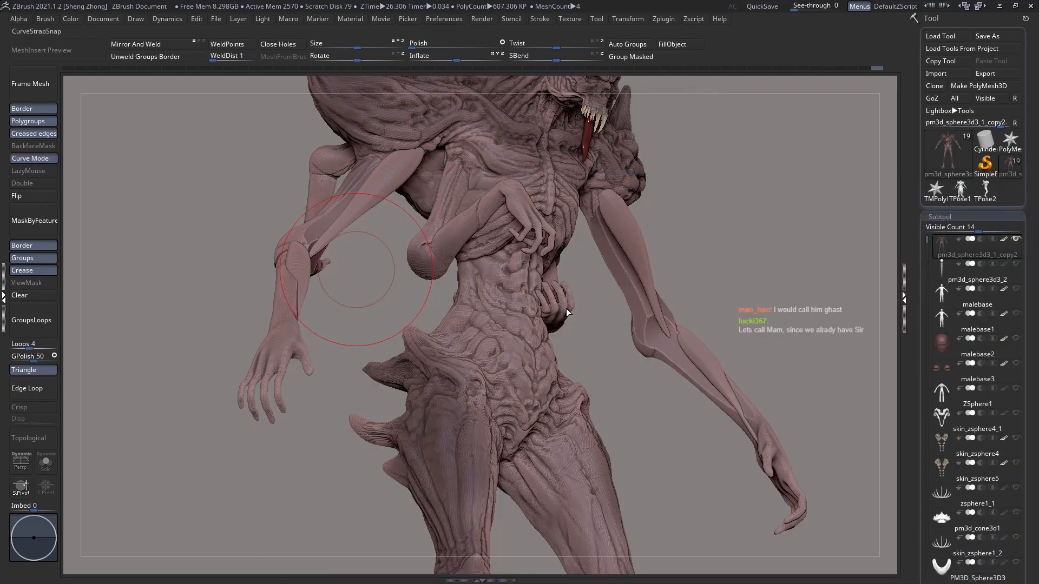
key(space)
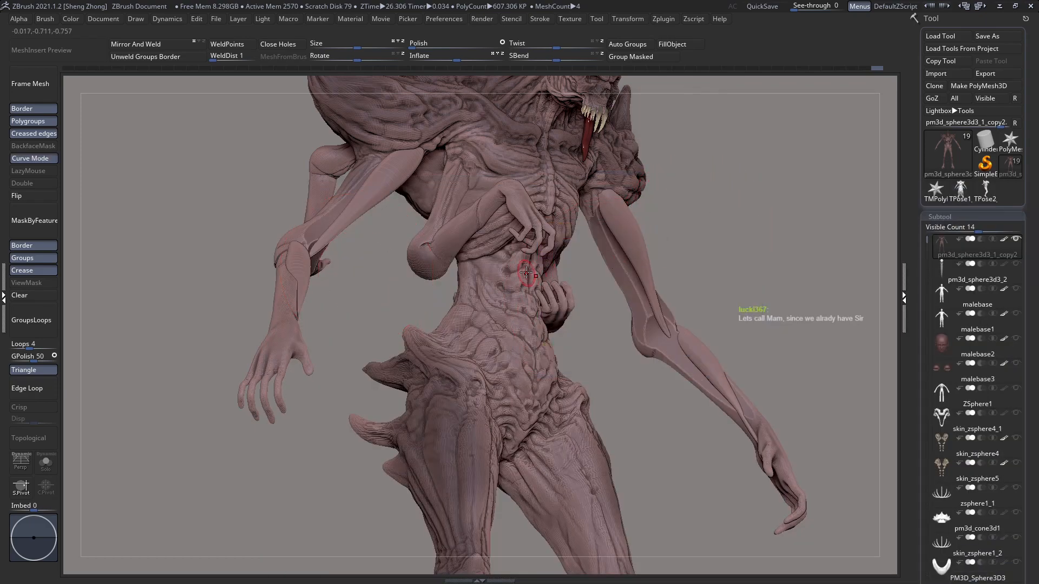
Step: Try to draw and reshape a curve strap from the ribcage beside the folded arm down to the waist
right_drag(529, 274, 515, 262)
click(456, 232)
mouse_move(484, 283)
mouse_down()
mouse_move(478, 273)
mouse_move(490, 298)
mouse_up()
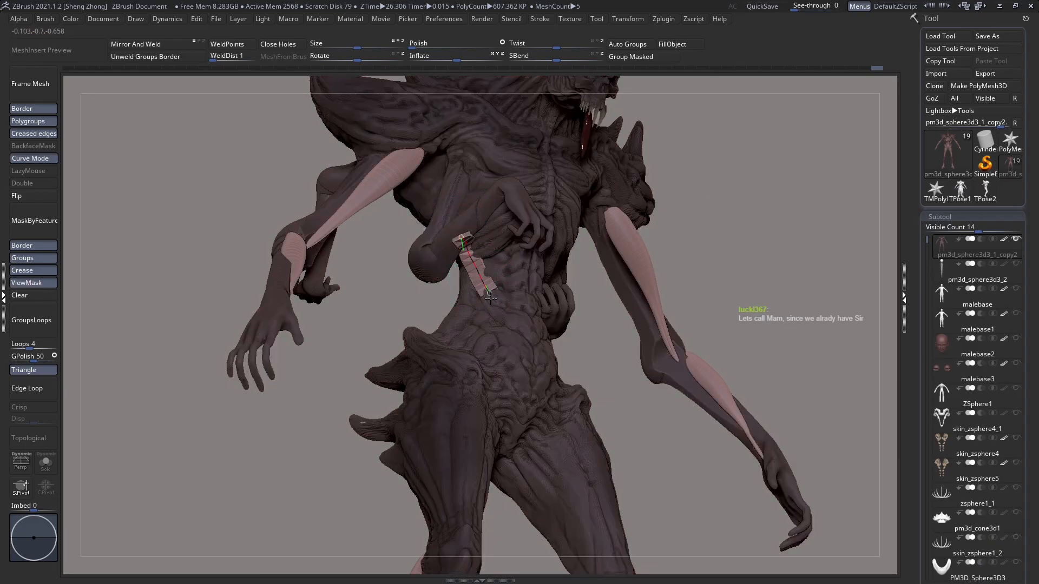
drag(462, 236, 457, 216)
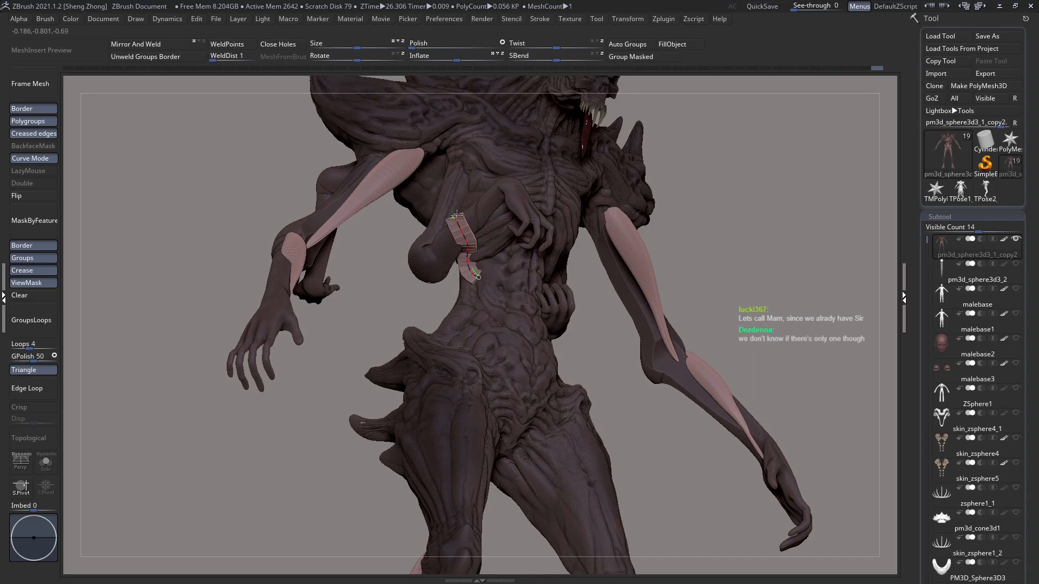
right_drag(459, 212, 469, 250)
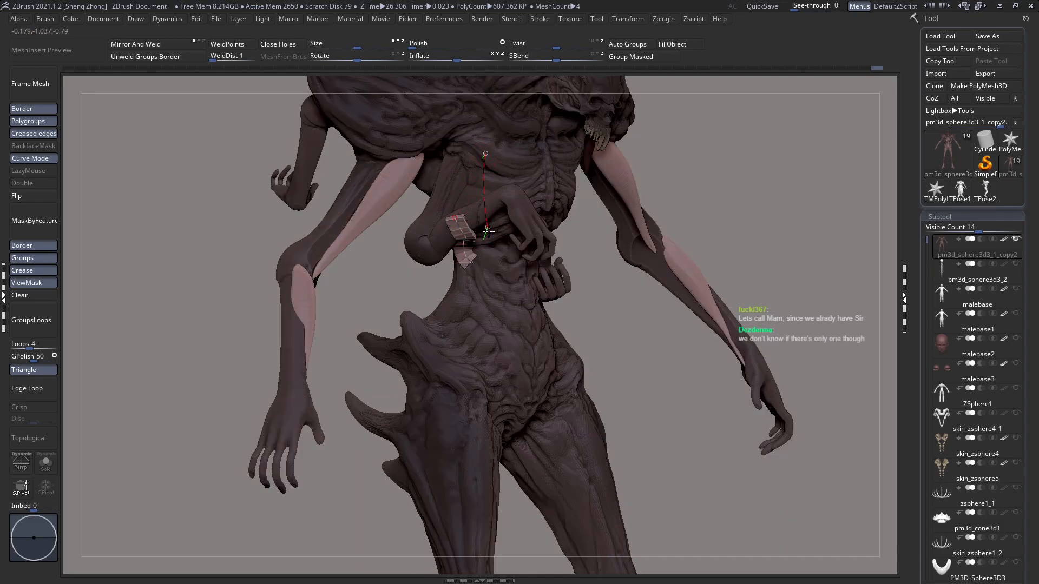
drag(488, 230, 488, 230)
right_drag(489, 315, 493, 294)
key(ctrl+z)
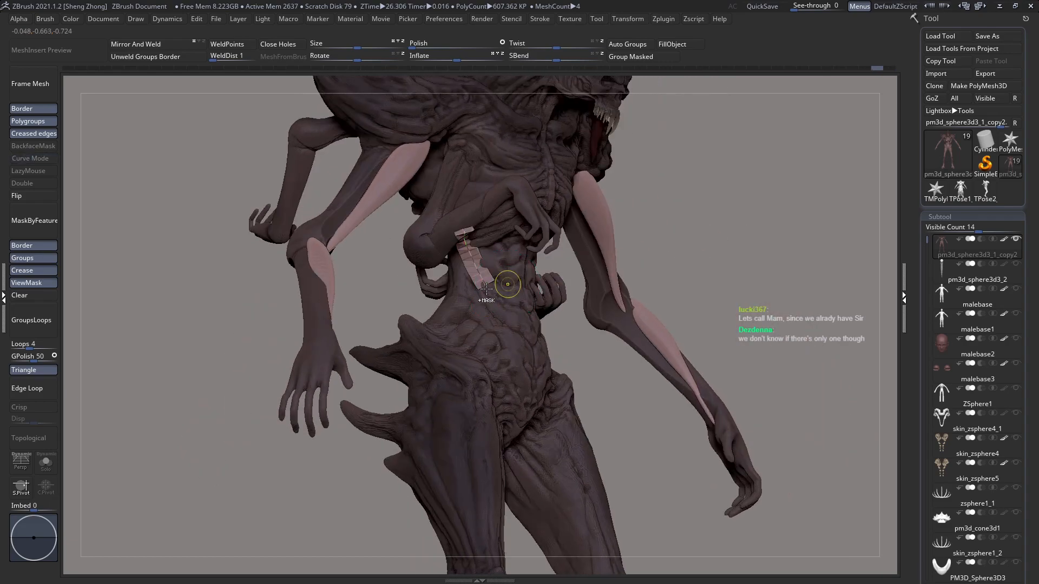
key(ctrl+z)
Step: Examine the creature's full-figure pose, proportions and silhouette from the front and slightly turned angles
ctrl+right_drag(498, 287, 376, 264)
mouse_move(493, 319)
right_down()
mouse_move(458, 315)
mouse_move(489, 300)
right_up()
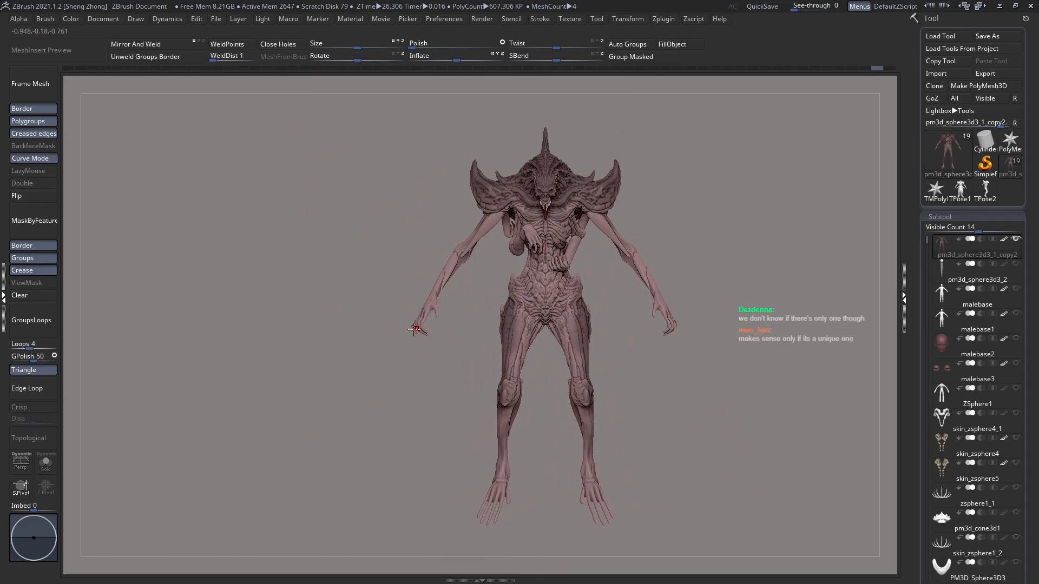
right_drag(414, 330, 401, 340)
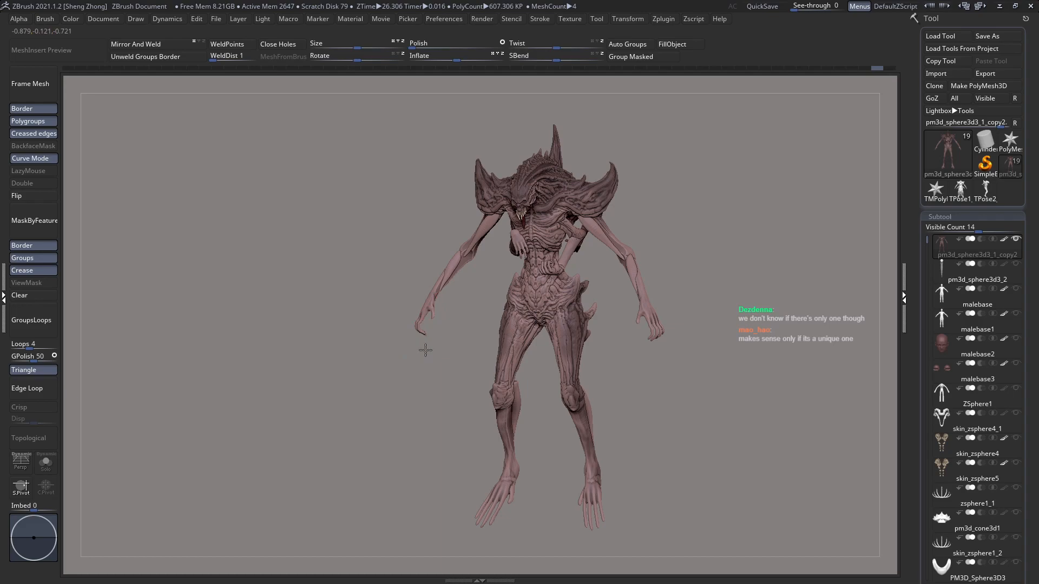
right_drag(426, 350, 447, 340)
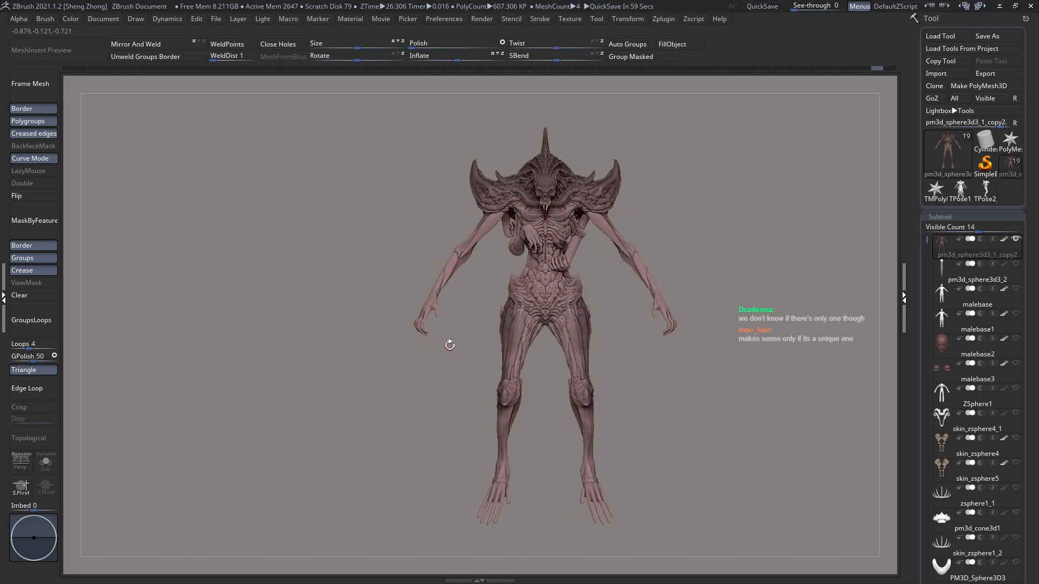
right_drag(445, 338, 396, 331)
right_drag(448, 269, 875, 476)
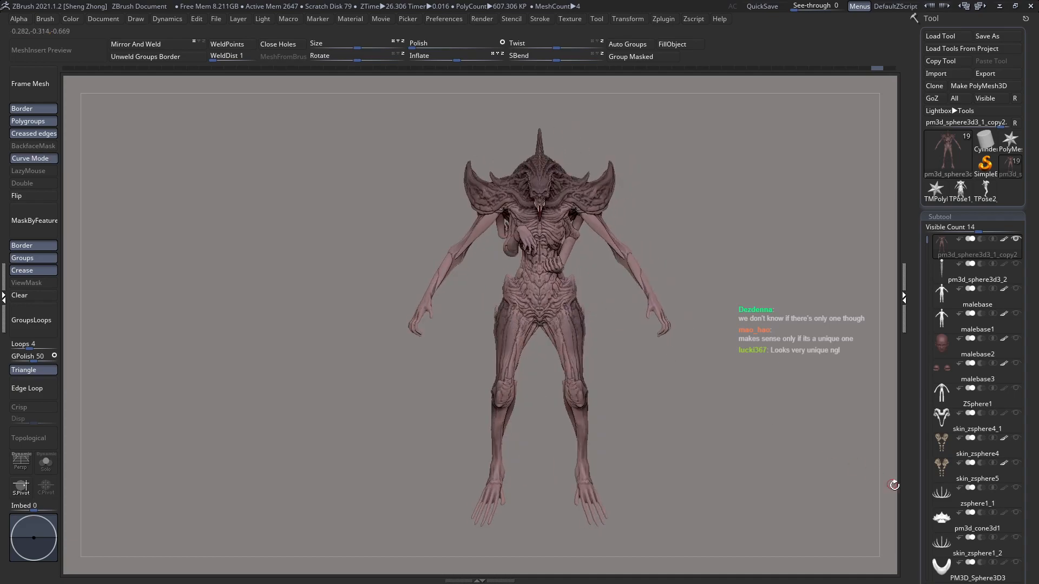
mouse_move(593, 321)
alt+right_down()
mouse_move(548, 292)
mouse_move(556, 313)
mouse_move(483, 326)
mouse_move(515, 322)
mouse_move(495, 333)
mouse_move(595, 315)
mouse_move(556, 328)
mouse_move(579, 323)
alt+right_up()
mouse_move(553, 356)
ctrl+right_down()
mouse_move(571, 347)
mouse_move(576, 367)
mouse_move(563, 364)
mouse_move(602, 353)
mouse_move(563, 358)
ctrl+right_up()
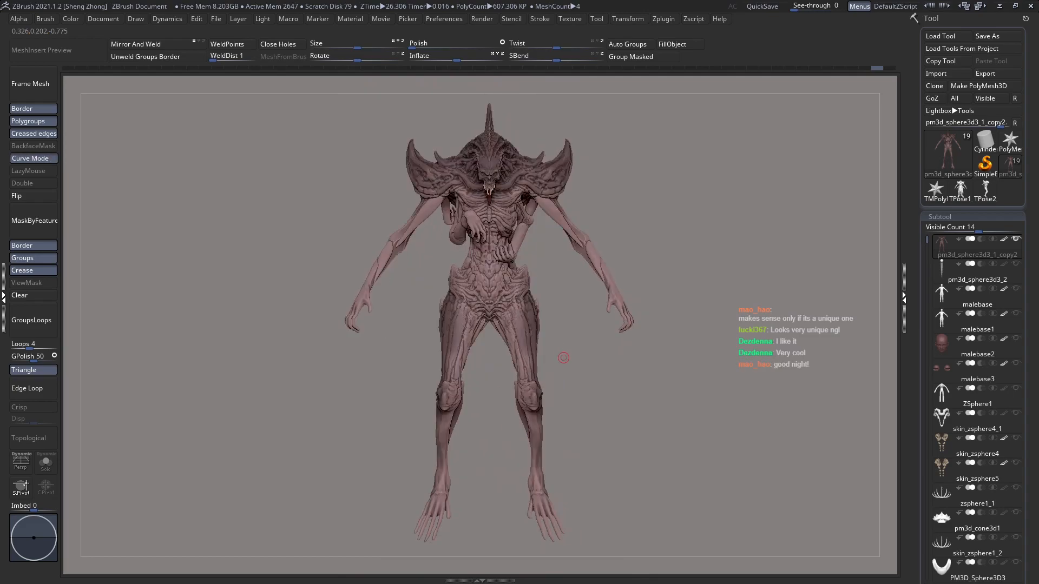